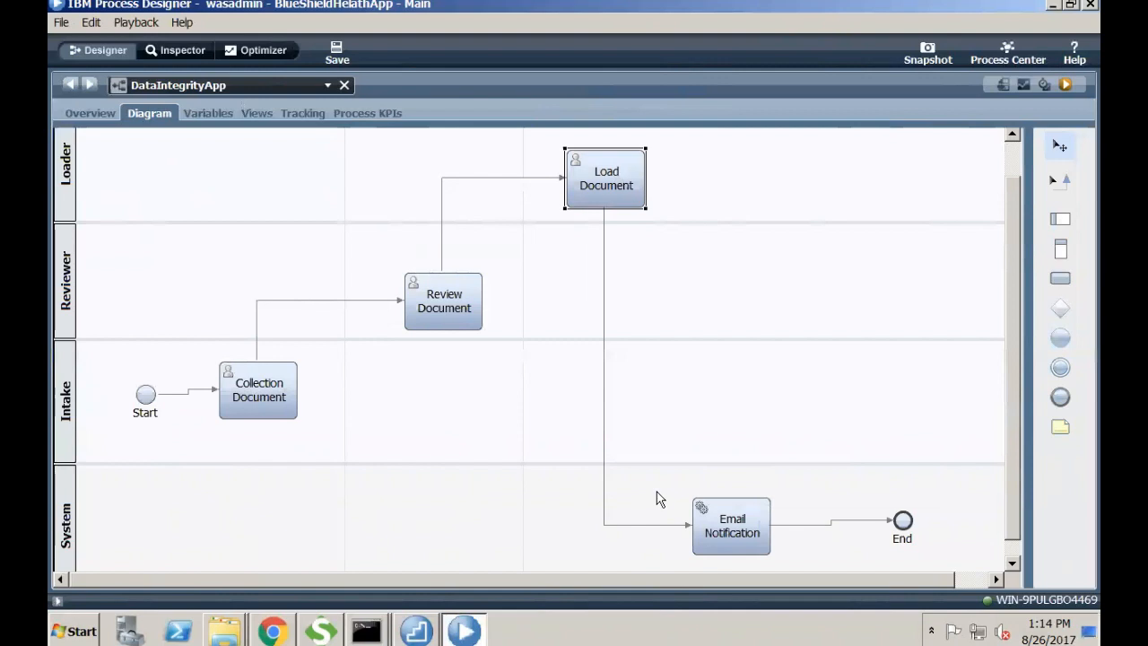
# - Restore the library and properties panes and check Collection Document's implementation
pyautogui.doubleClick(161, 123)
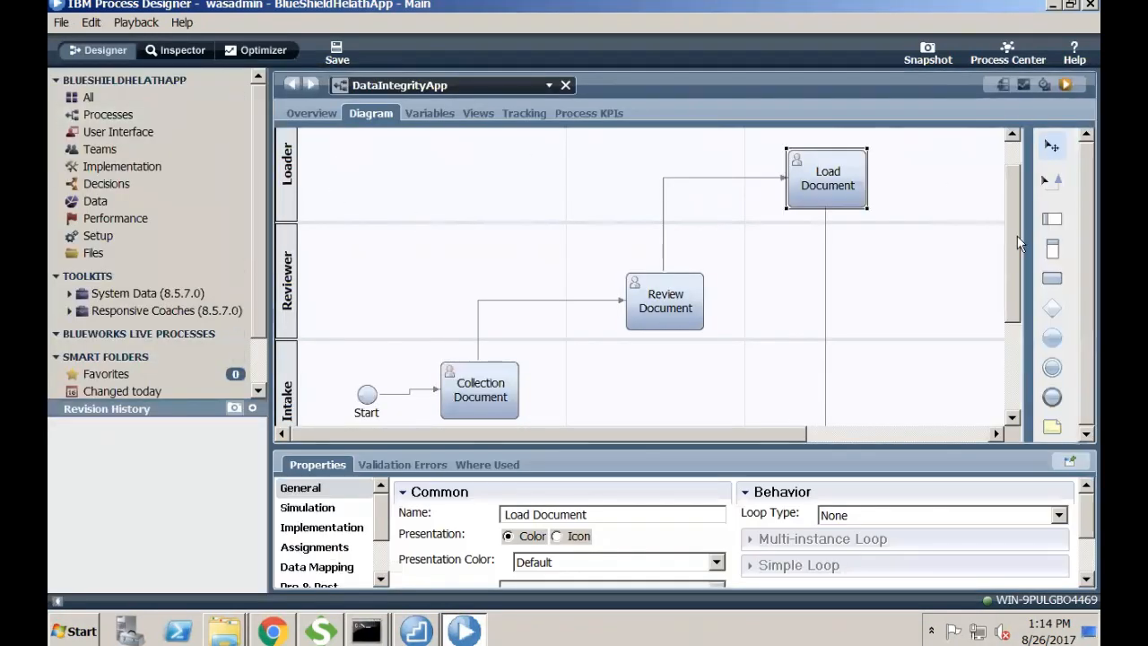
pyautogui.scroll(-3, 1016, 269)
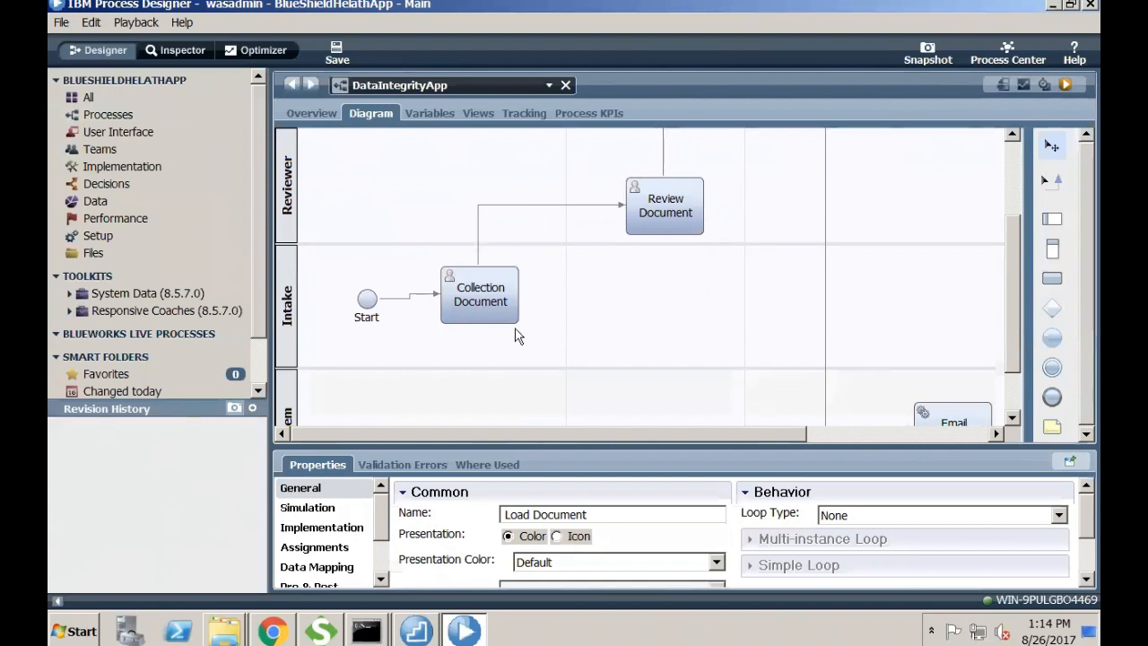
pyautogui.click(452, 317)
pyautogui.click(332, 527)
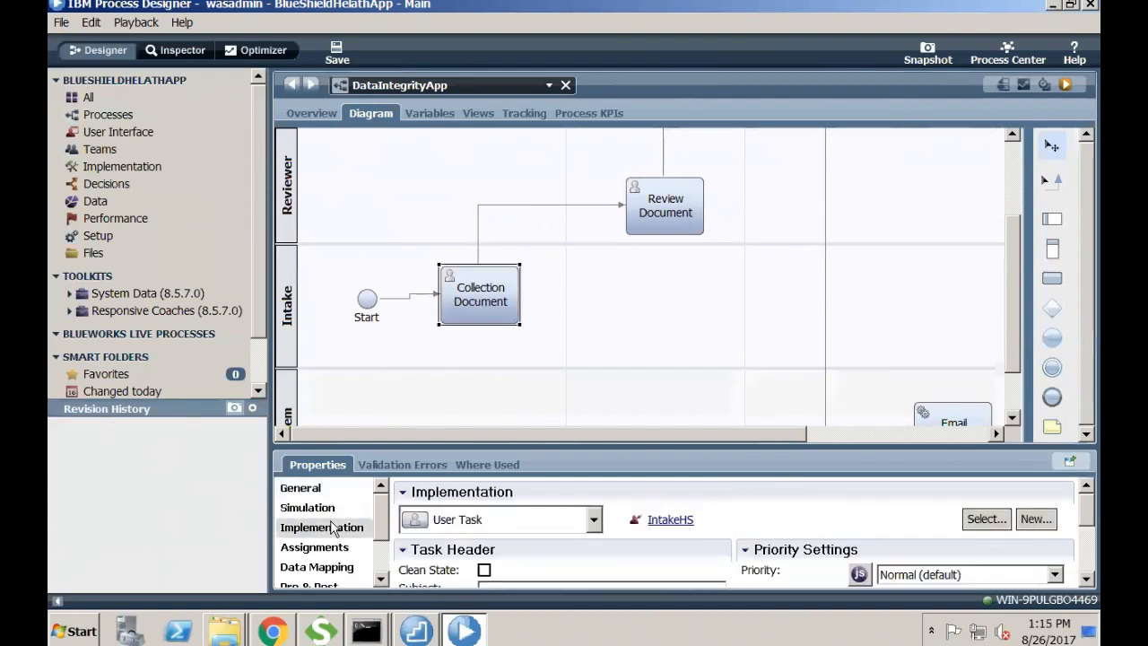
pyautogui.click(596, 520)
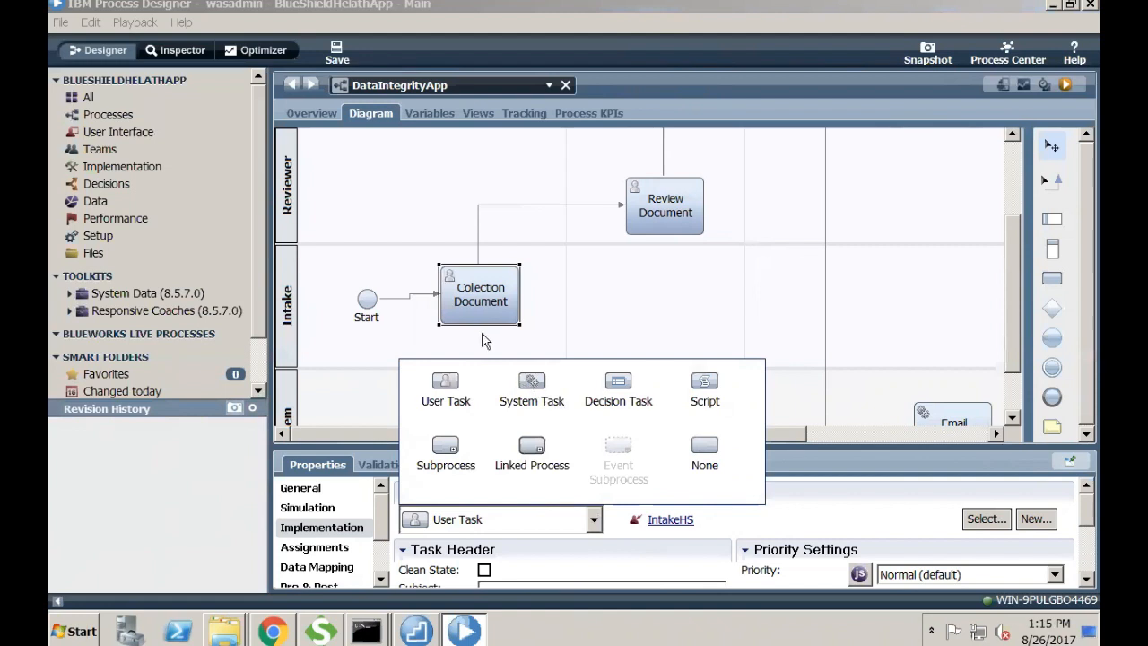
# - Check the Review Document and Load Document implementations, then open IntakeHS behind Collection Document
pyautogui.click(689, 217)
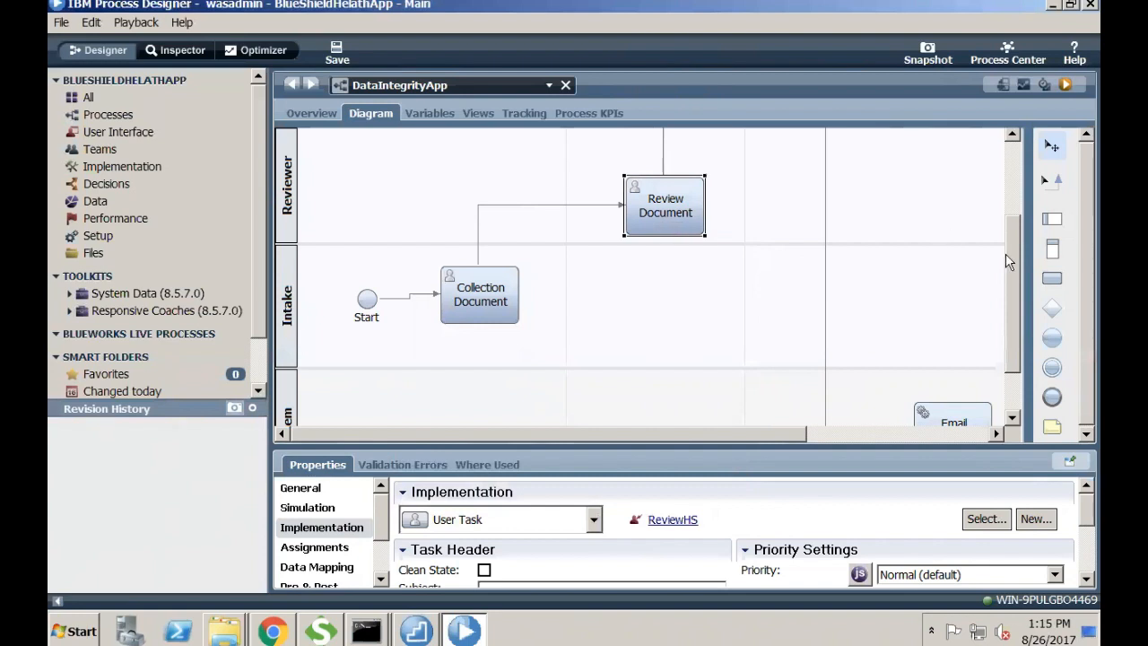
pyautogui.moveTo(1013, 265); pyautogui.dragTo(1014, 226)
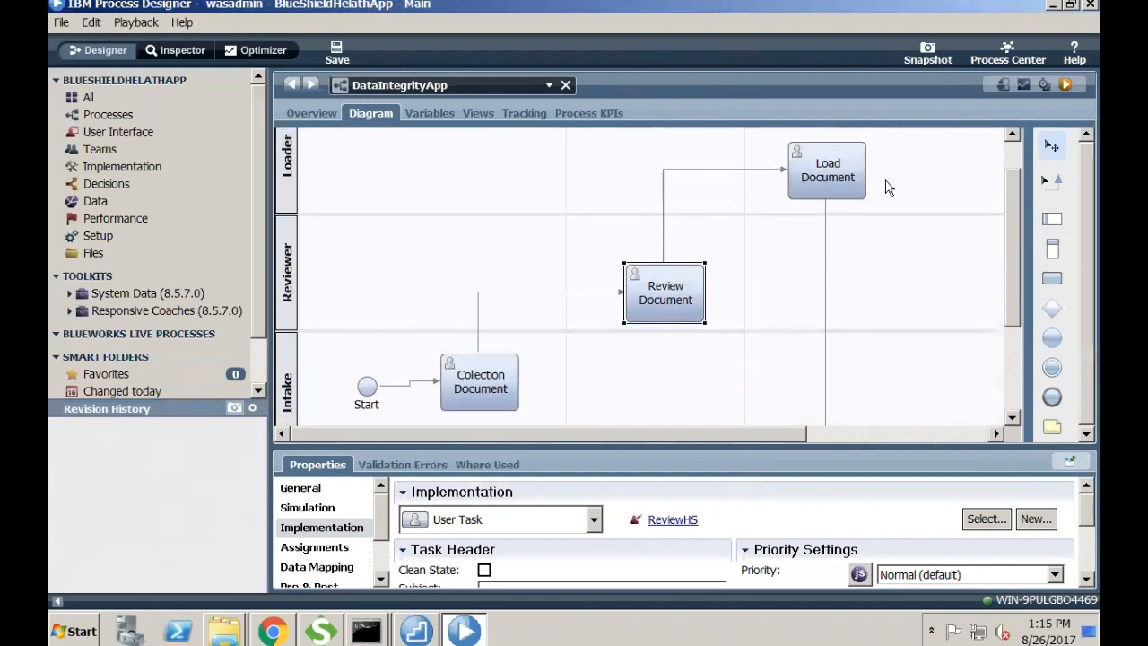
pyautogui.click(823, 173)
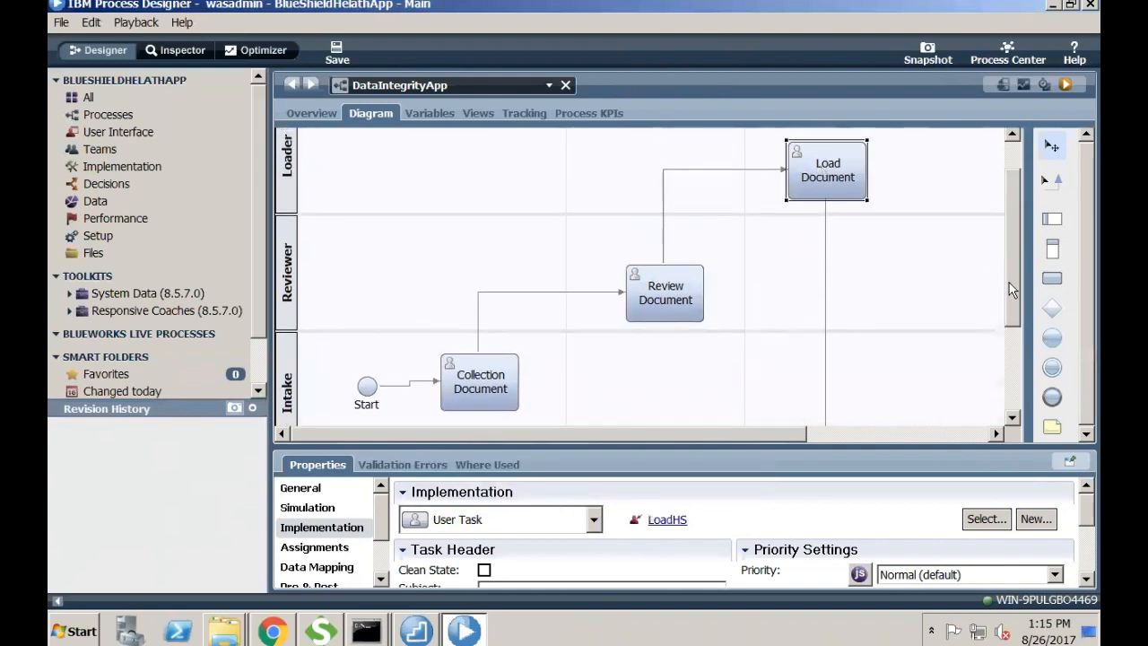
pyautogui.moveTo(1009, 283); pyautogui.dragTo(1018, 368)
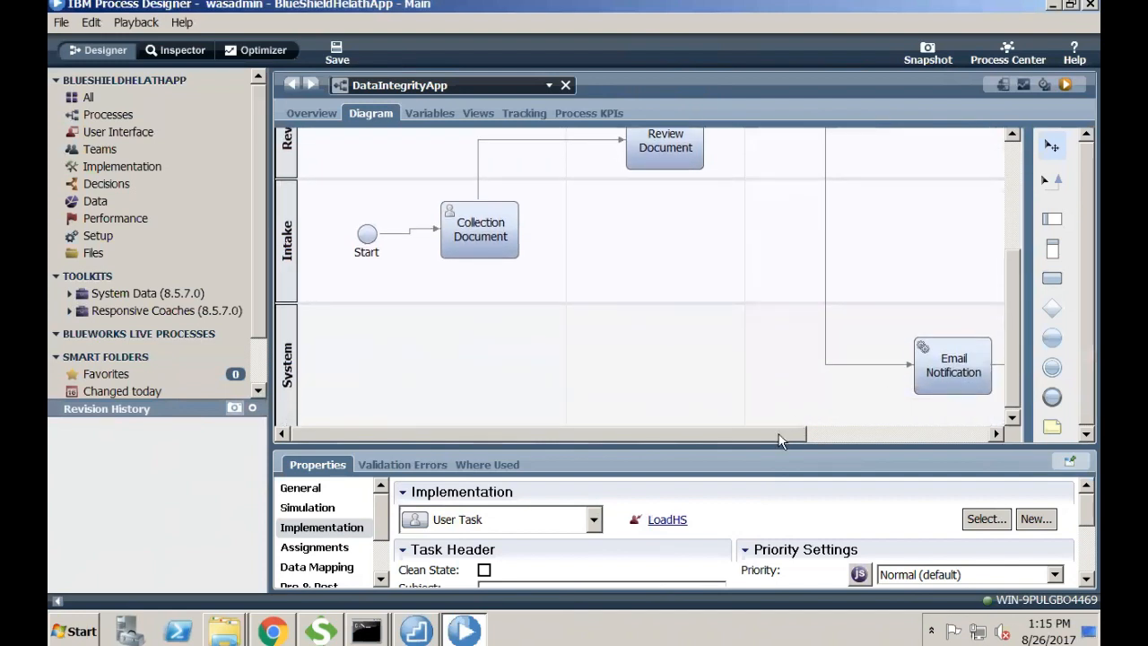
pyautogui.moveTo(789, 432); pyautogui.dragTo(834, 434)
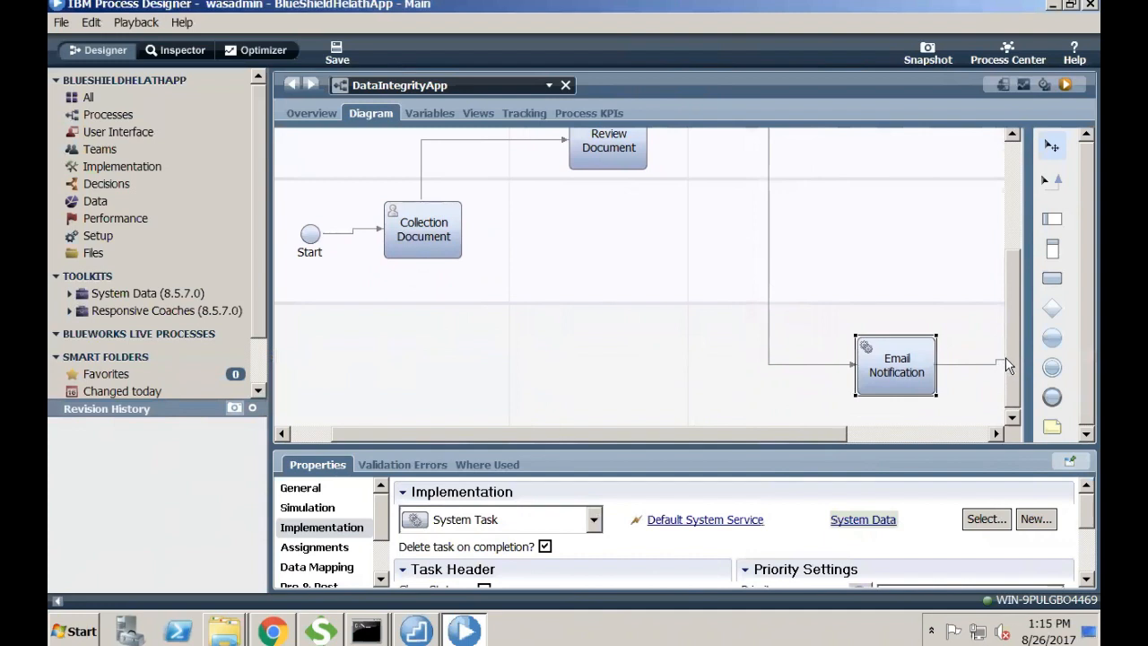
pyautogui.moveTo(1005, 357); pyautogui.dragTo(1005, 294)
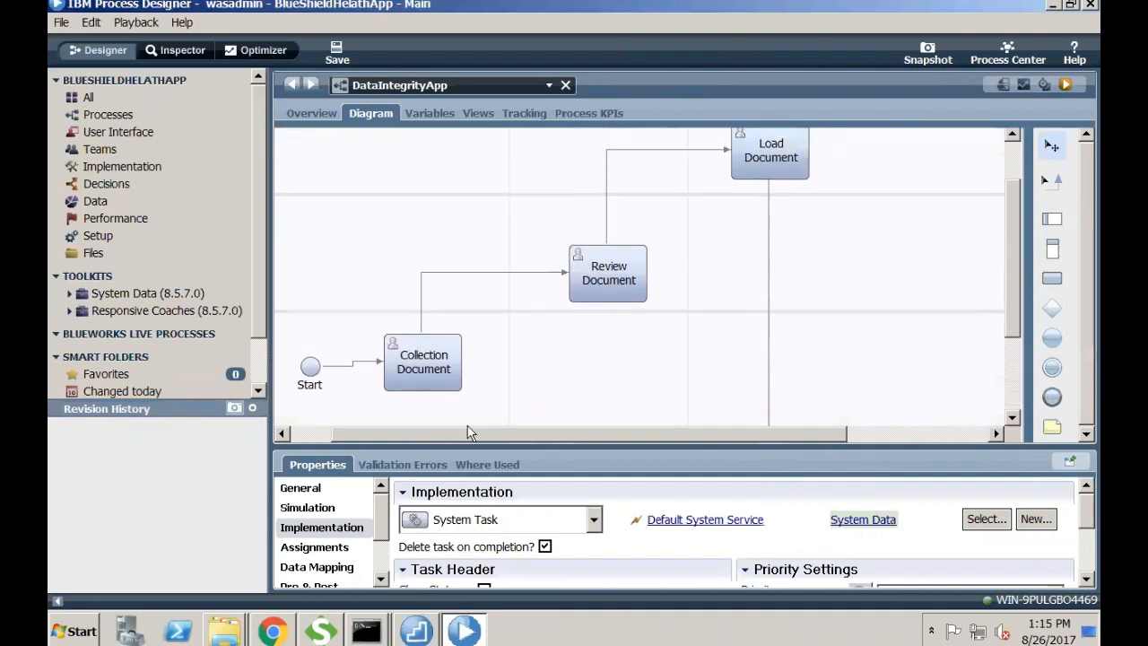
pyautogui.click(411, 366)
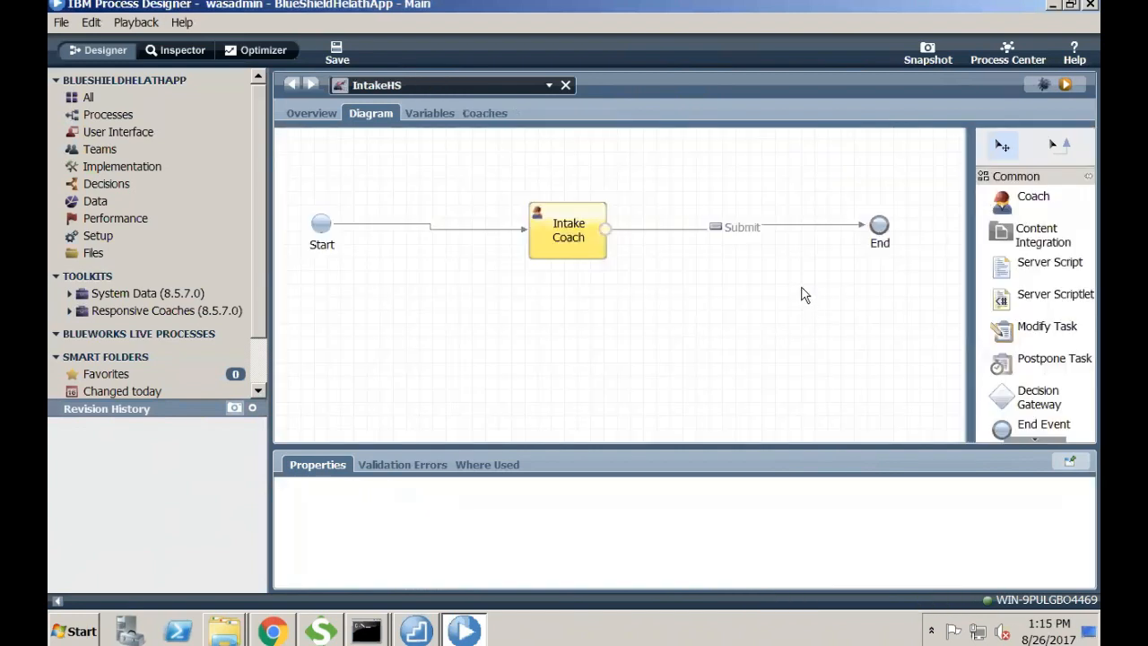
# - Select IntakeHS's Intake Coach step to view its properties, then run the service in the browser
pyautogui.click(572, 239)
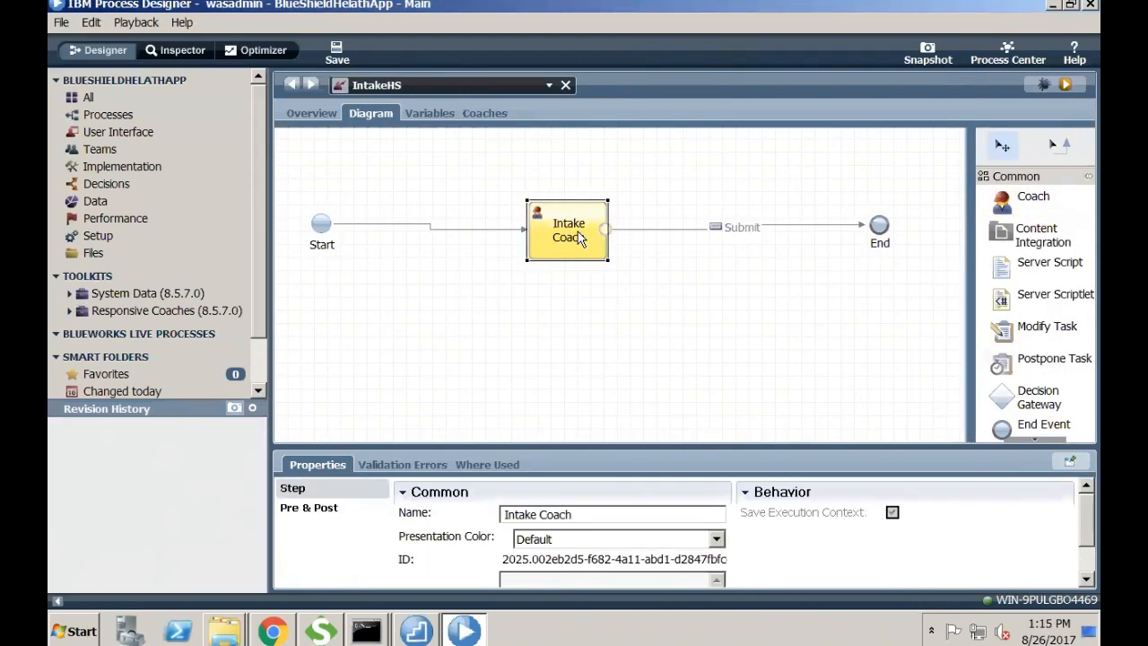
pyautogui.click(695, 226)
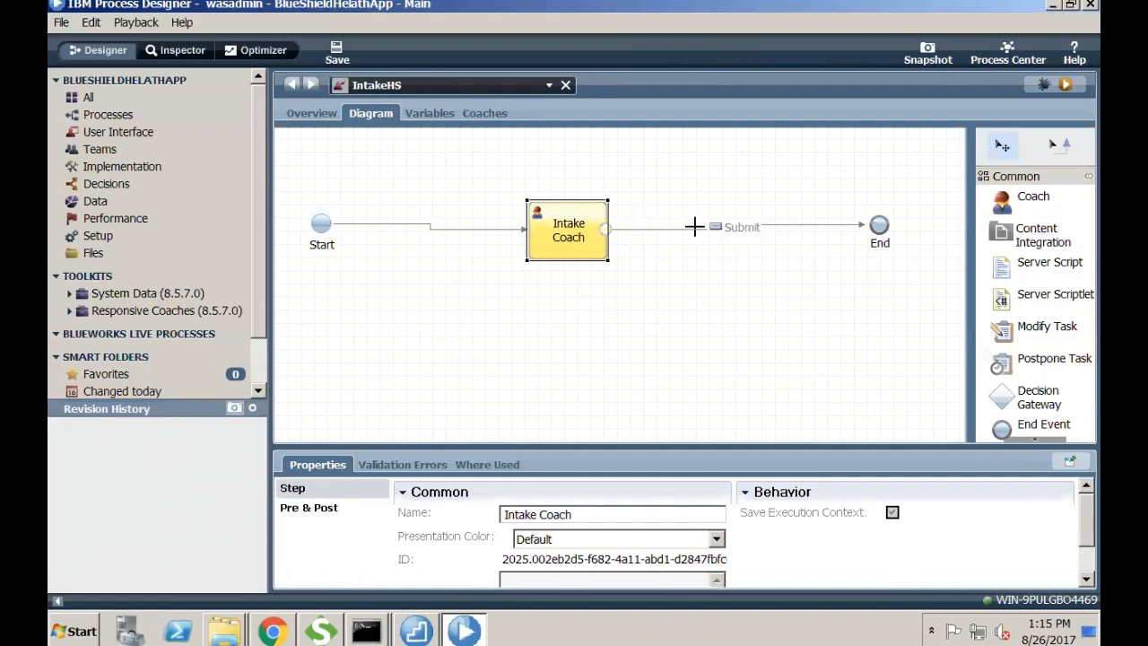
pyautogui.click(583, 237)
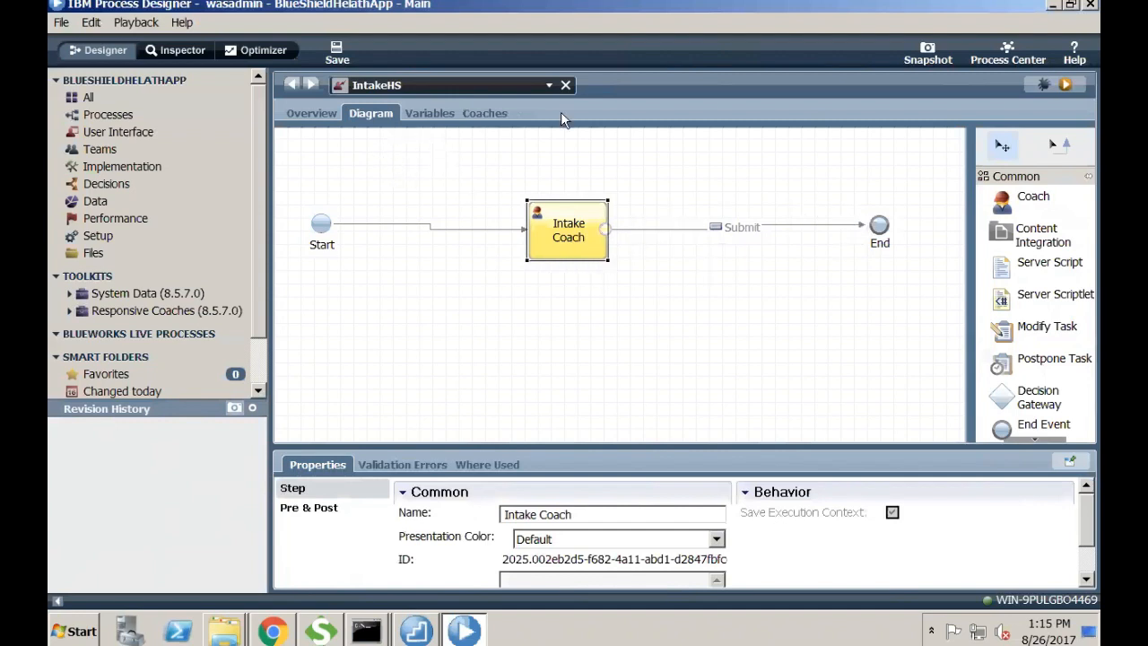
pyautogui.click(1065, 87)
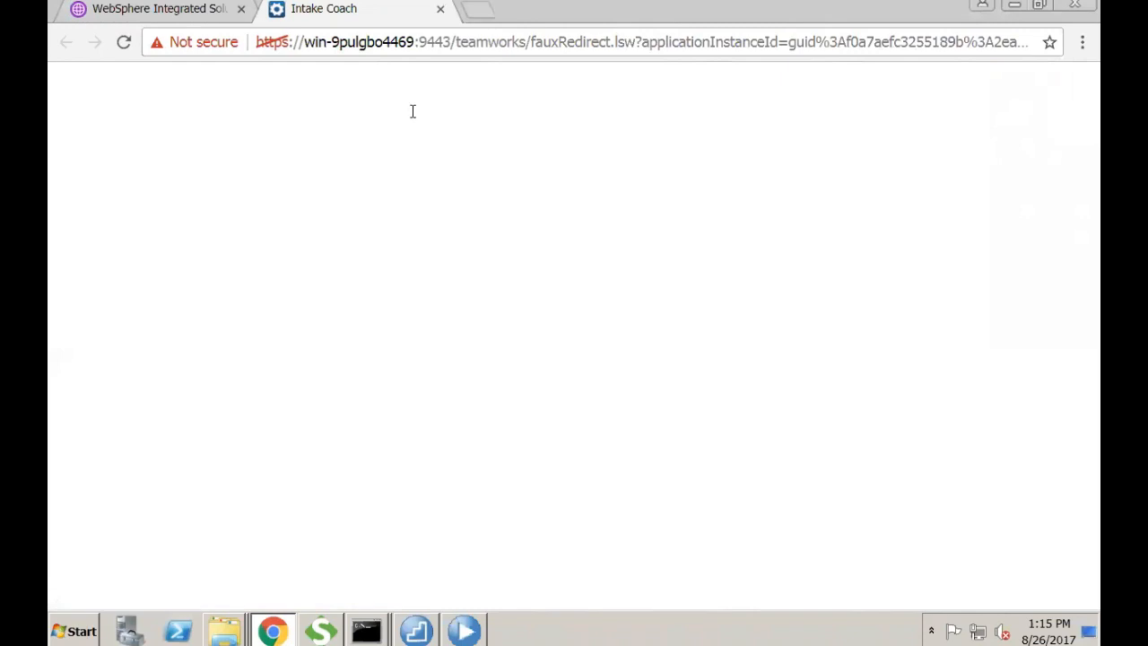
# - Submit the empty Intake Coach form, close the finished tab, and go back to Process Designer
pyautogui.click(133, 122)
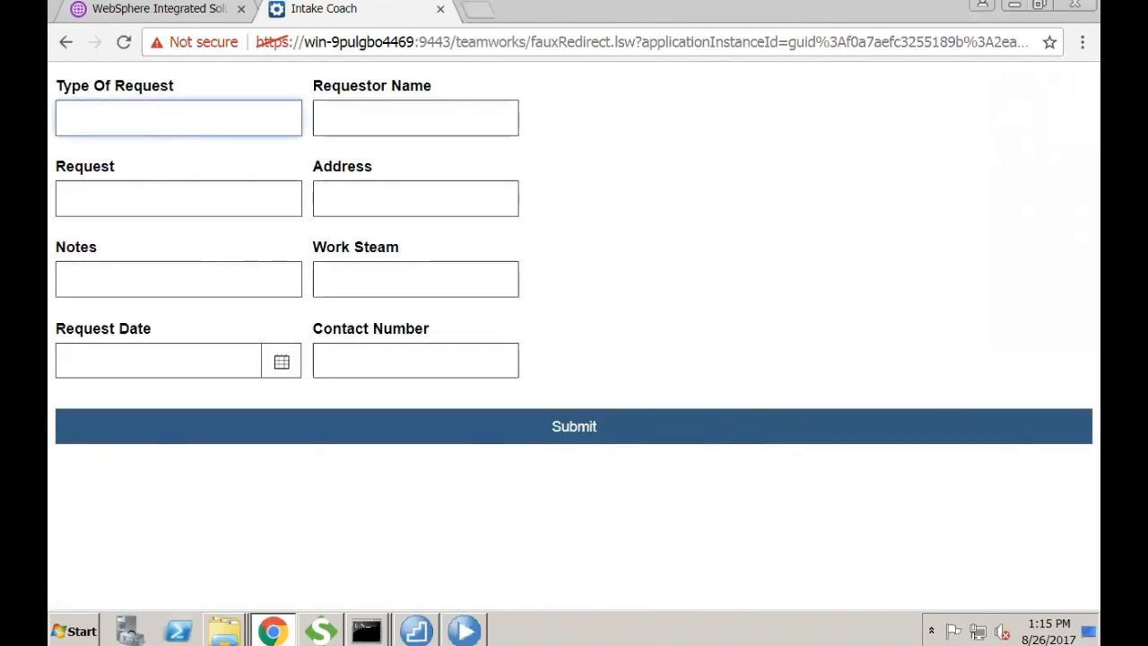
pyautogui.press('Tab')
pyautogui.click(581, 429)
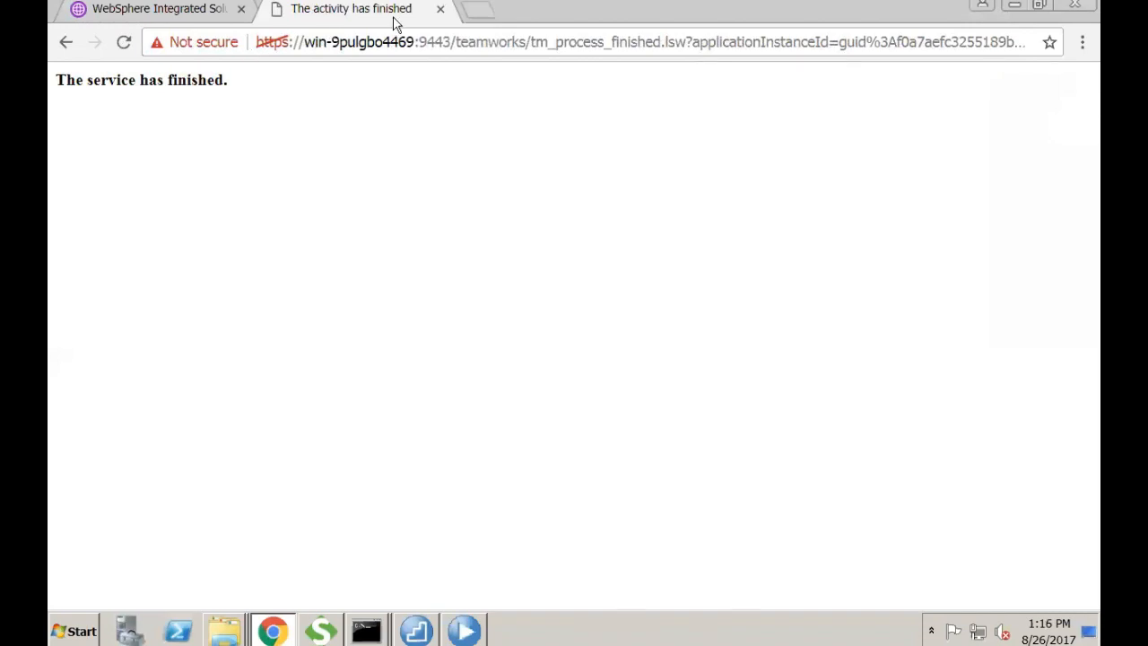
pyautogui.click(440, 9)
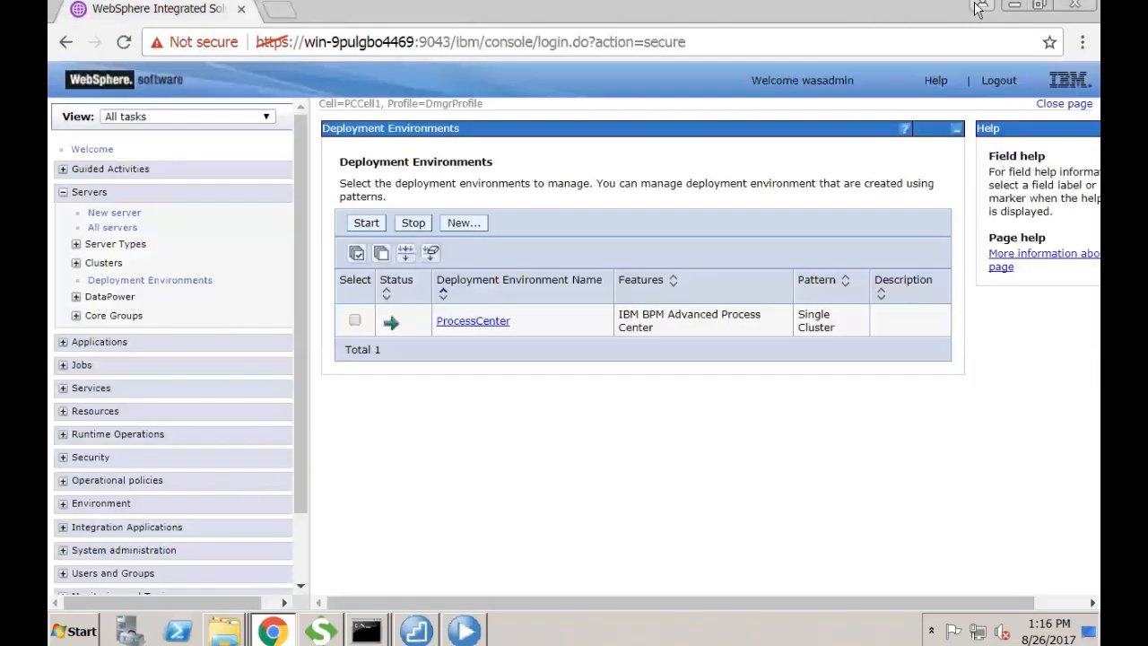
pyautogui.click(463, 630)
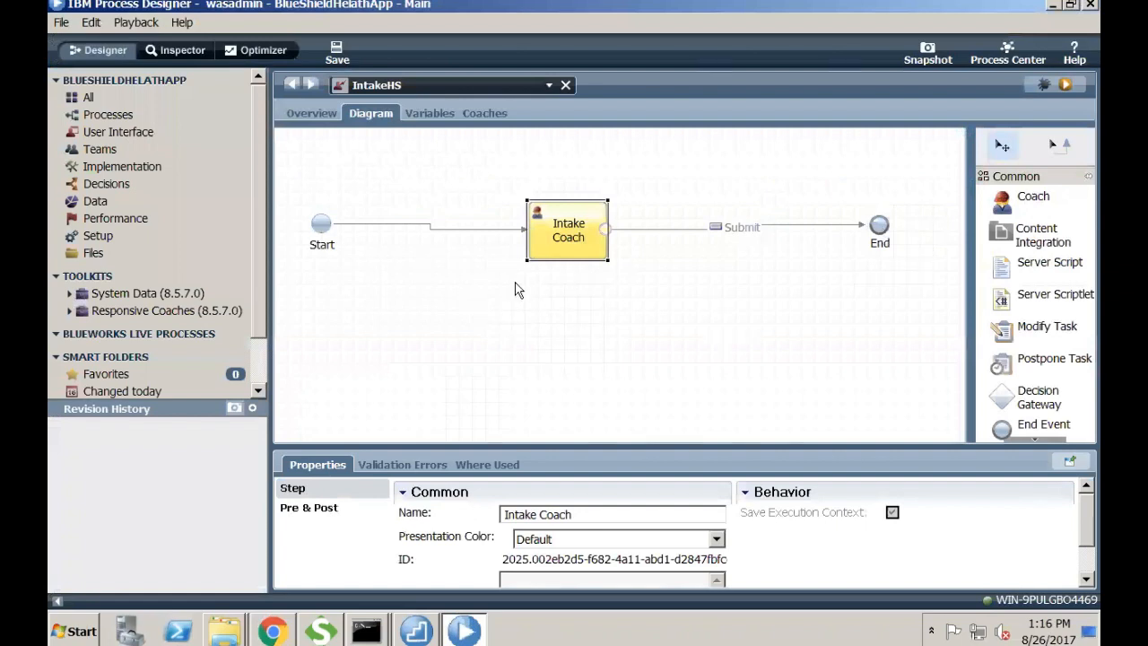
# - Reopen the DataIntegrityApp process and open ReviewHS from the Review Document task
pyautogui.click(167, 136)
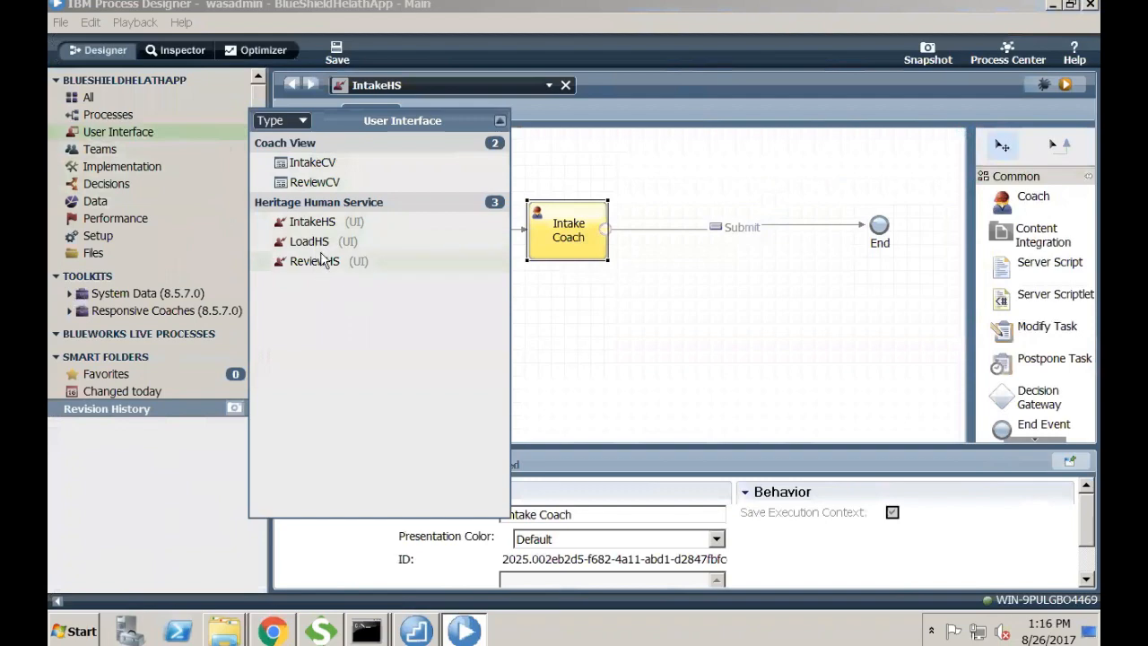
pyautogui.click(644, 132)
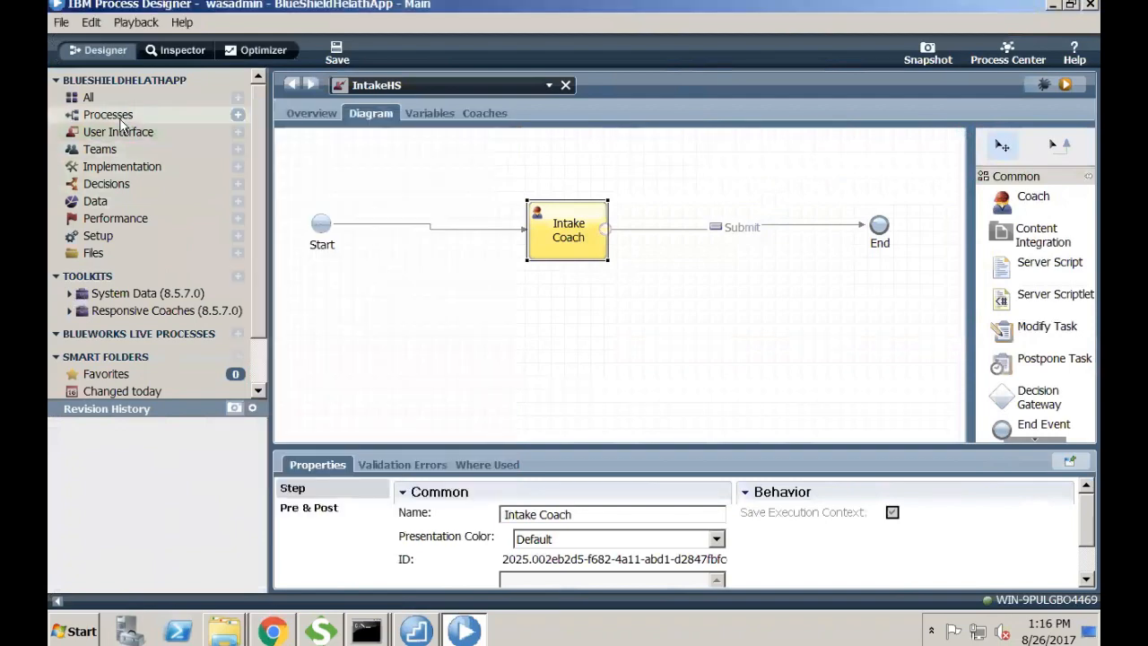
pyautogui.click(121, 123)
pyautogui.click(330, 146)
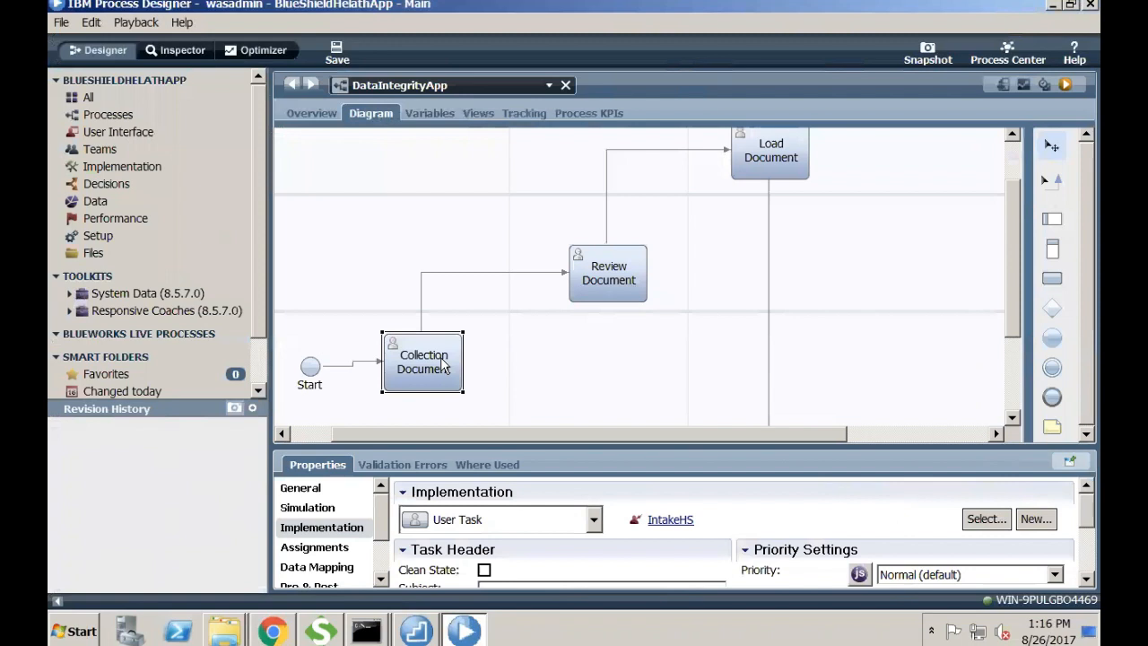
pyautogui.click(136, 133)
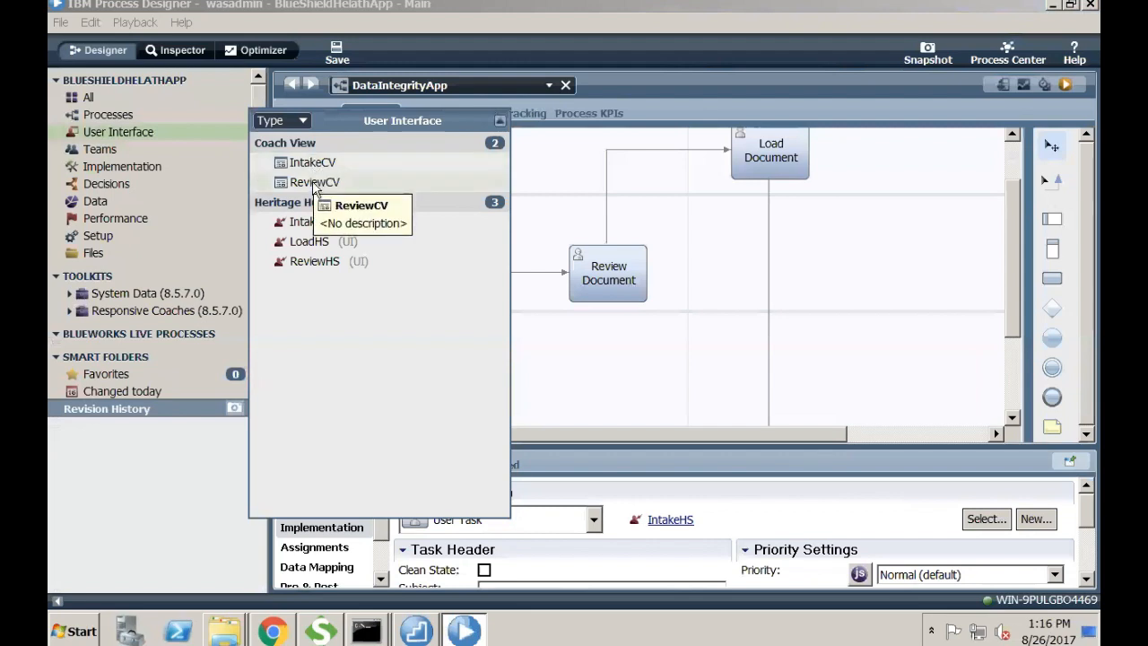
pyautogui.click(618, 282)
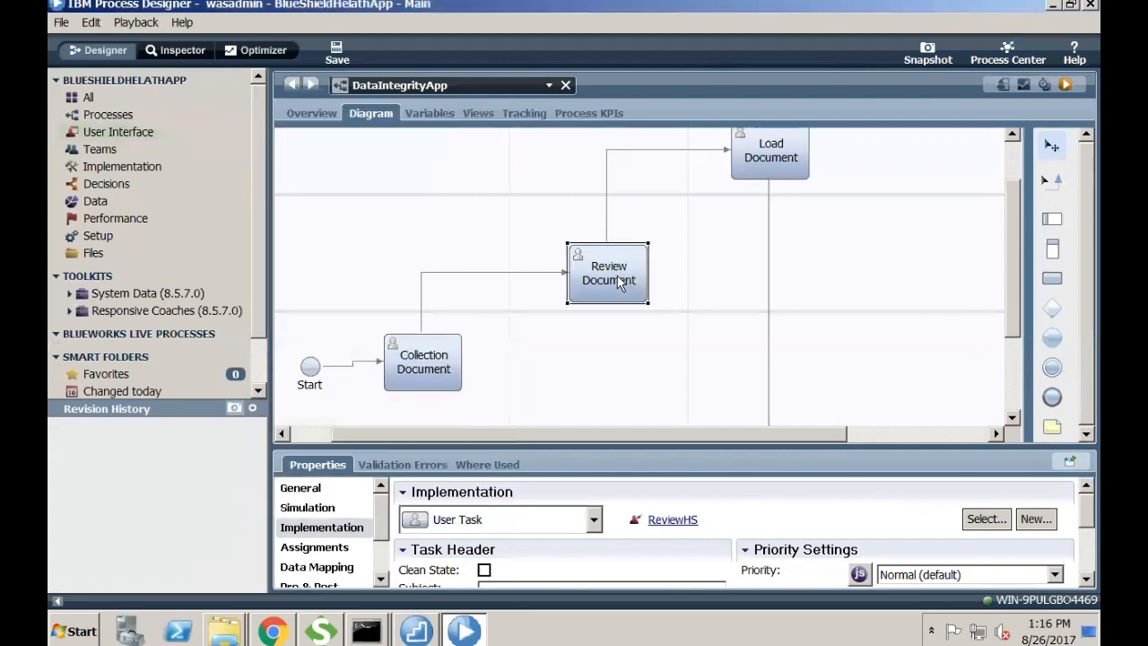
pyautogui.doubleClick(617, 283)
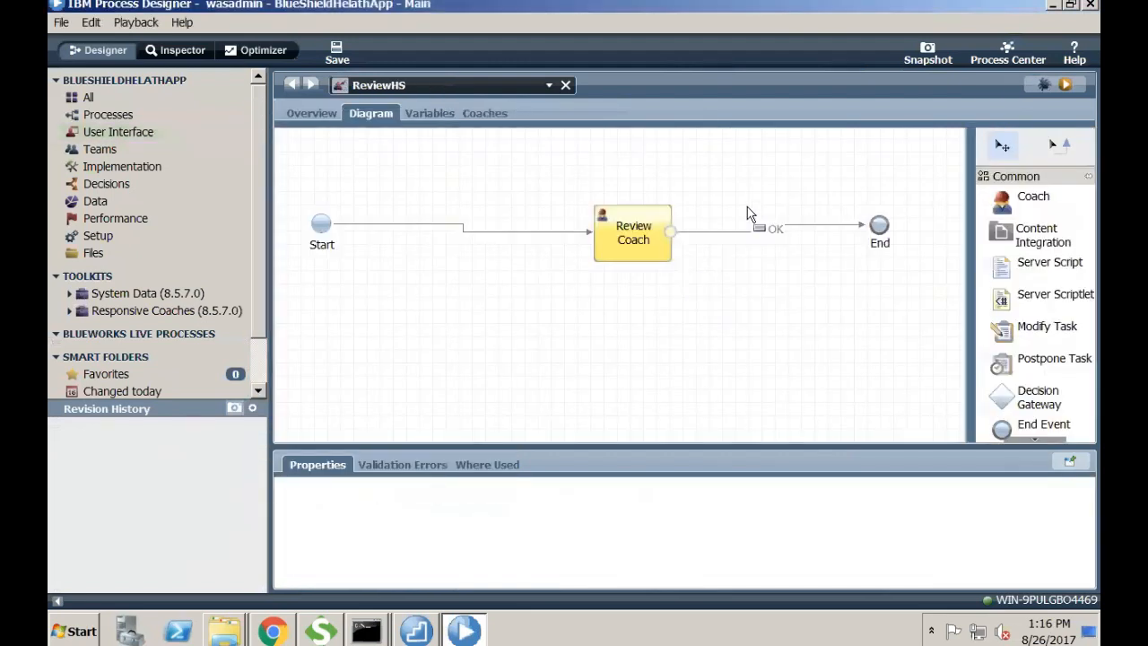
# - Open ReviewHS's Review Coach, inspect IntakeCV1 and ReviewCV1, and open IntakeCV in the web editor
pyautogui.click(485, 113)
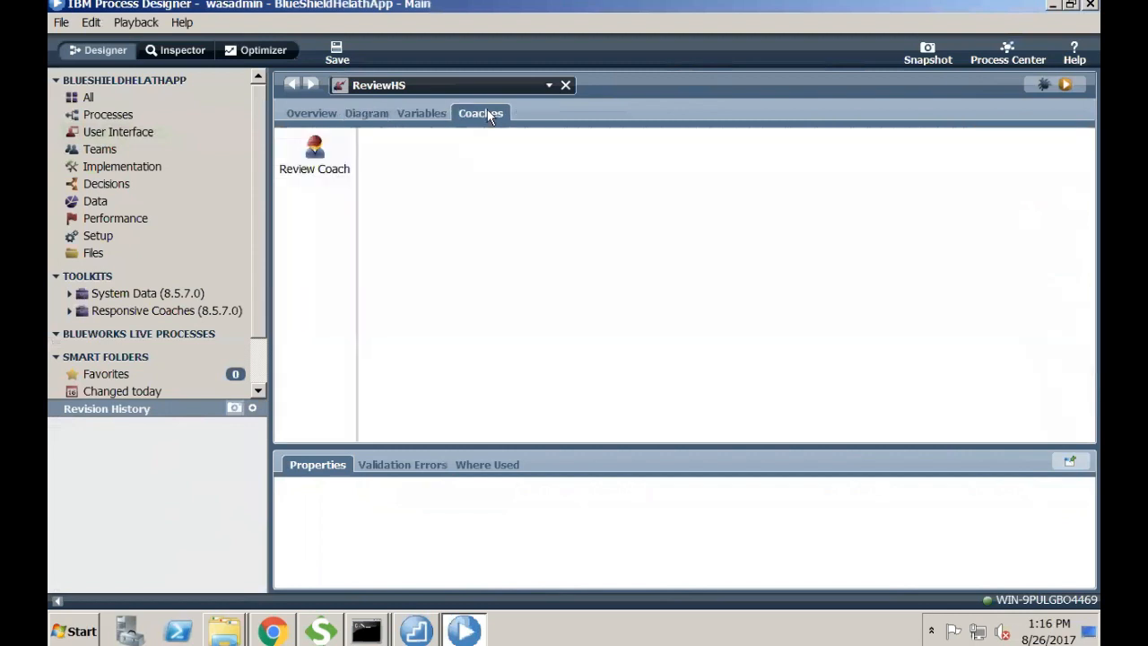
pyautogui.click(334, 170)
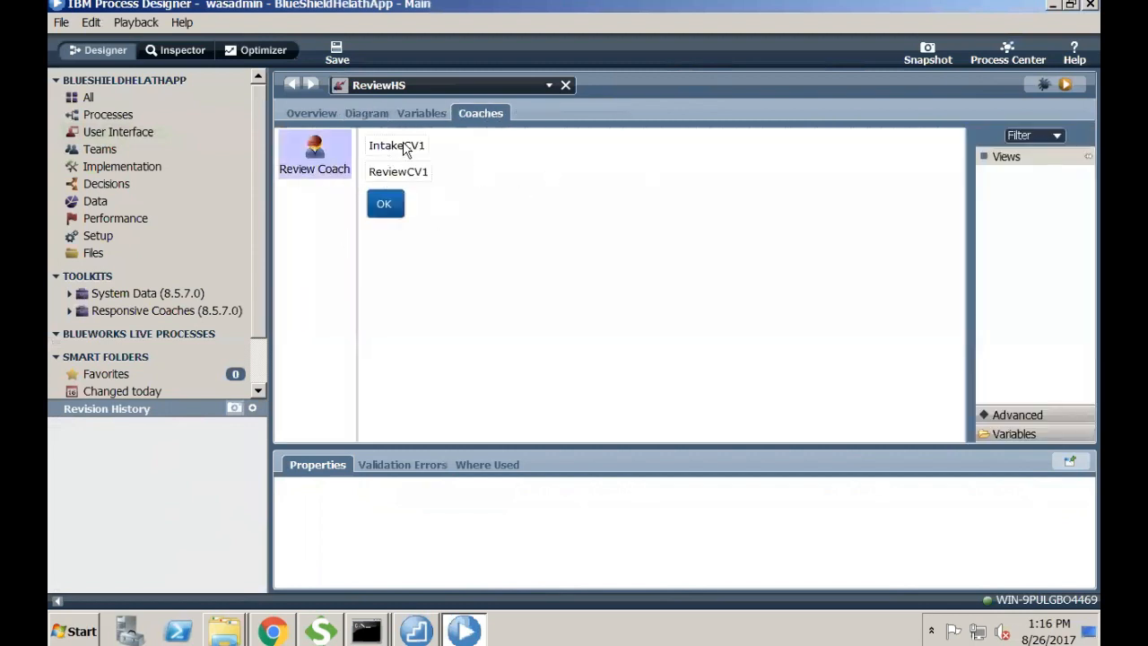
pyautogui.click(423, 152)
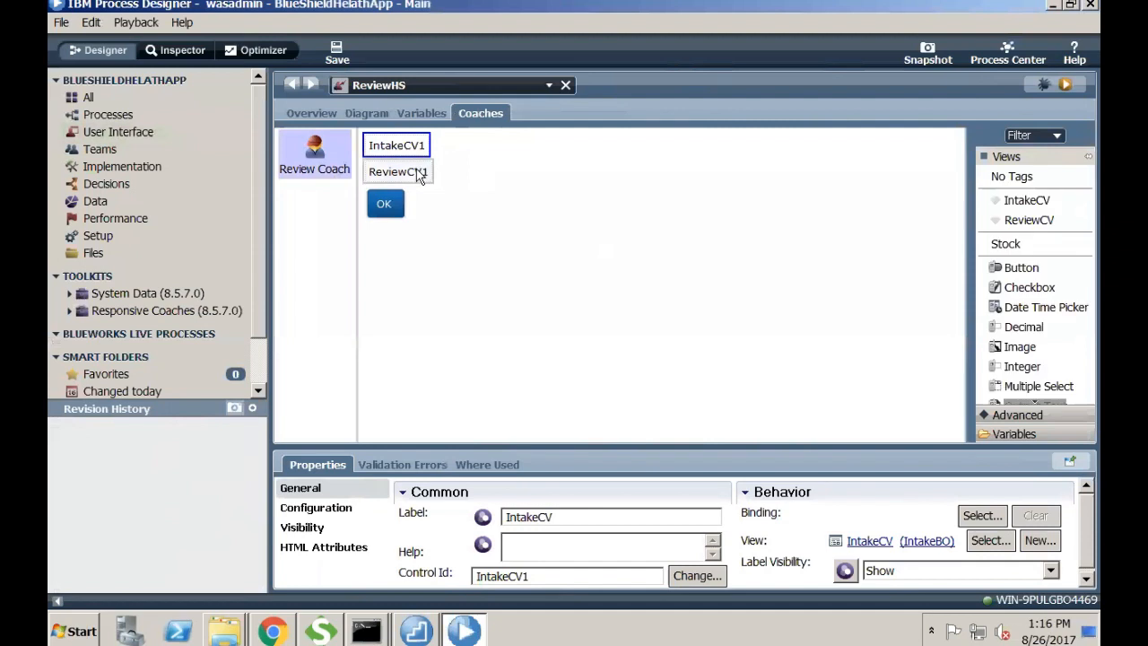
pyautogui.click(418, 175)
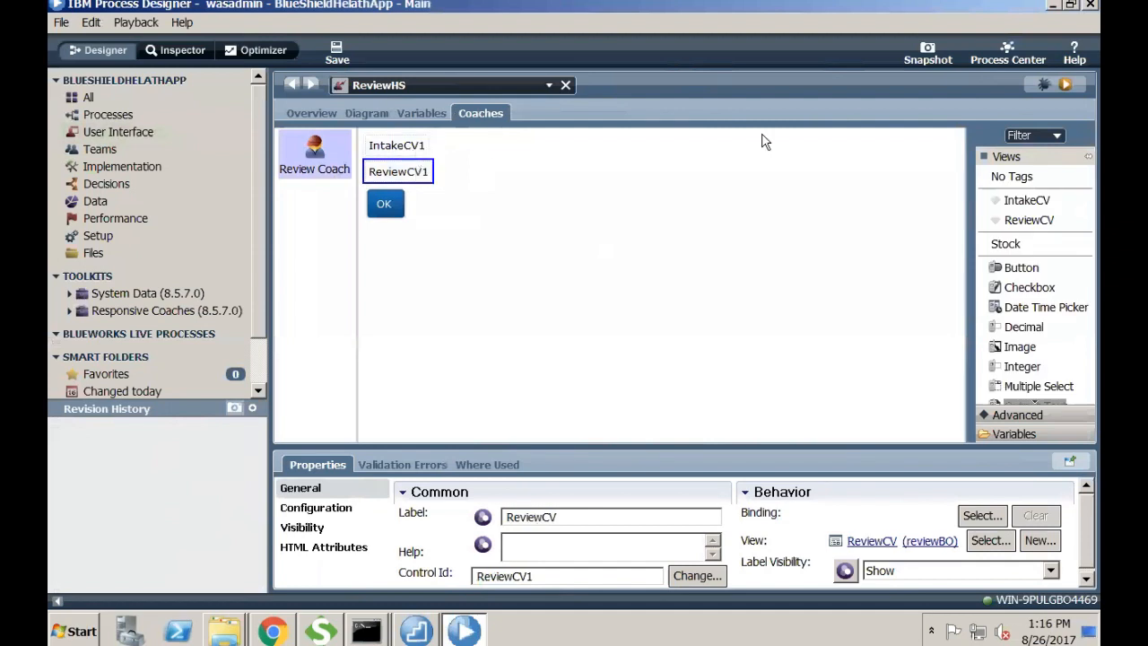
pyautogui.click(412, 146)
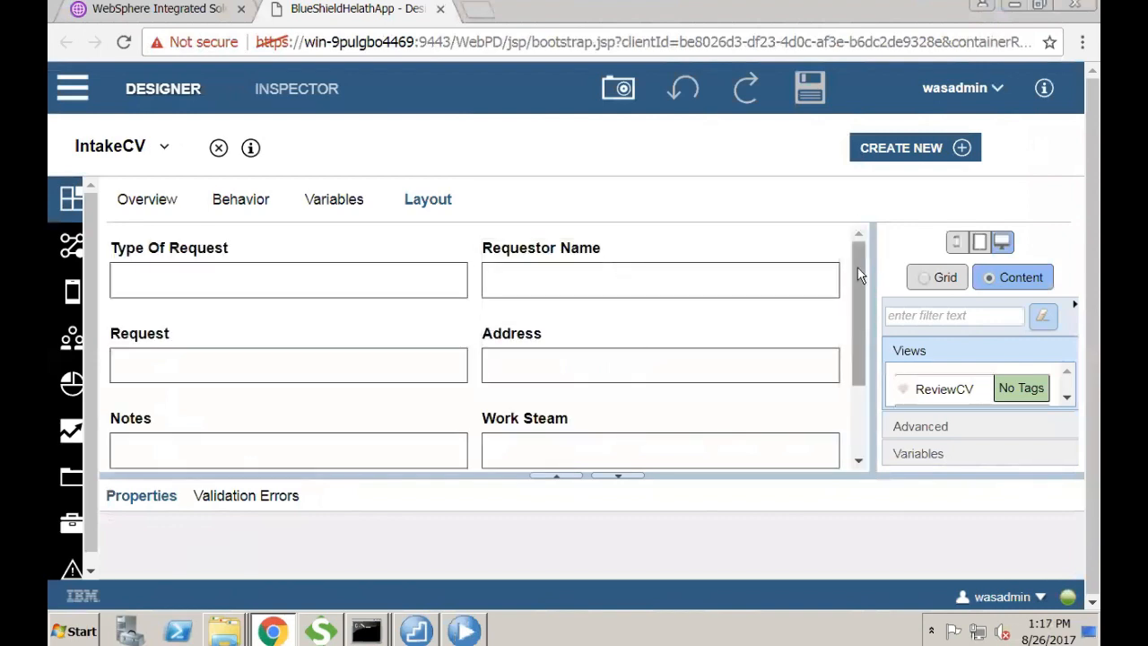
# - Bring the desktop Process Designer back in front, showing ReviewHS's Review Coach
pyautogui.scroll(-2, 857, 267)
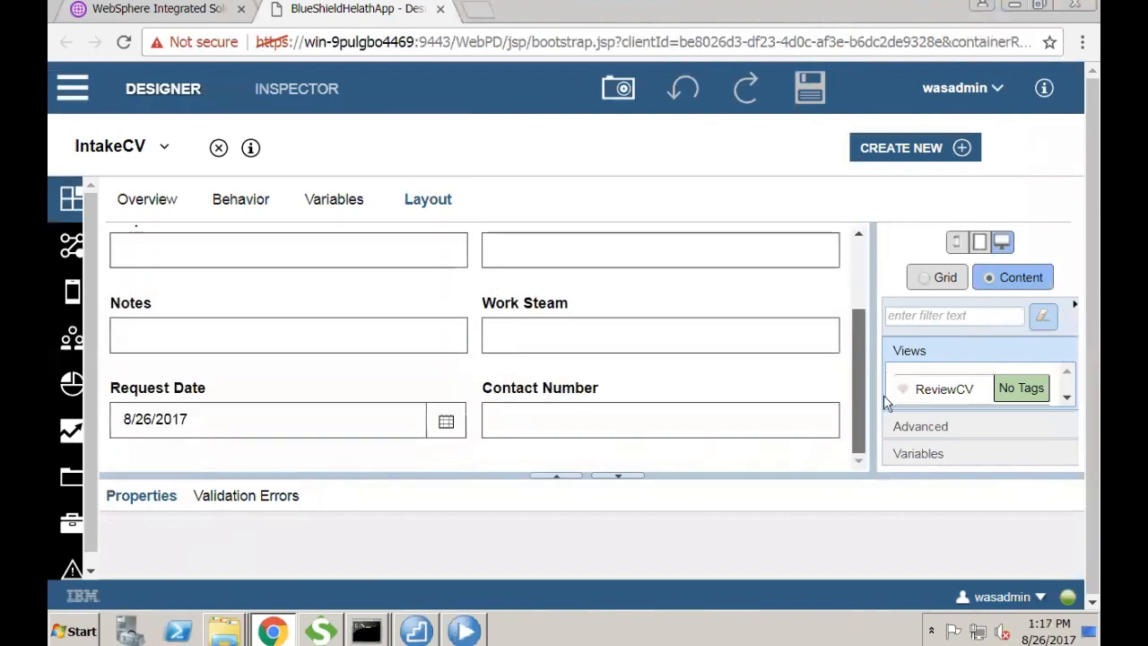
pyautogui.click(1014, 6)
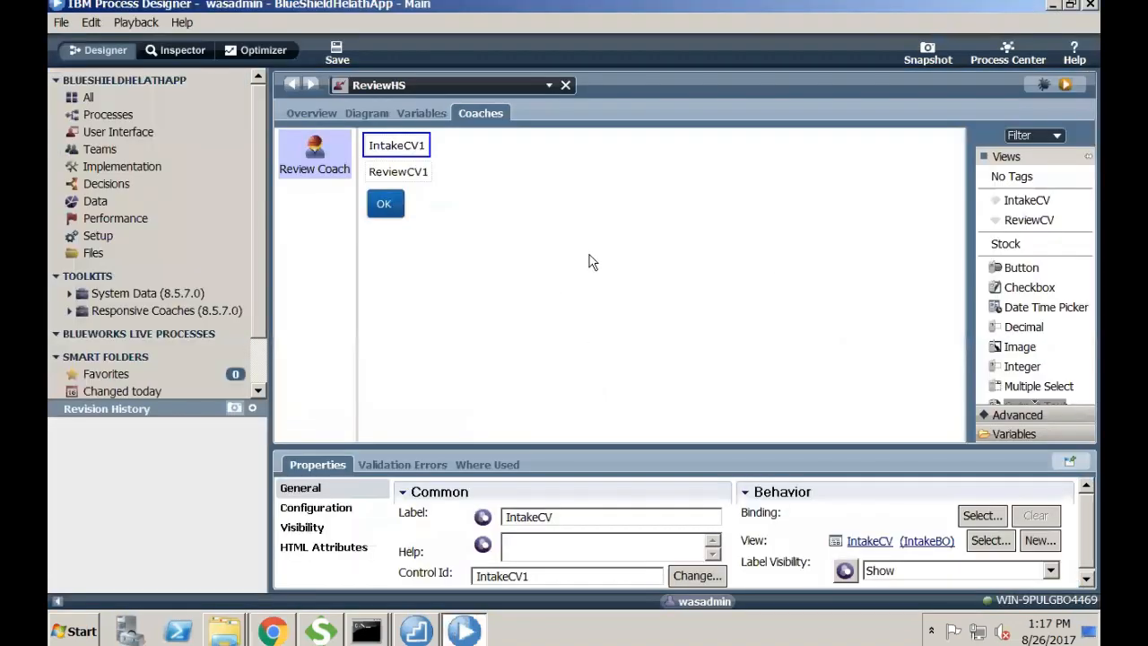
# - Open the LoadHS service from DataIntegrityApp's Load Document task
pyautogui.click(113, 114)
pyautogui.click(336, 146)
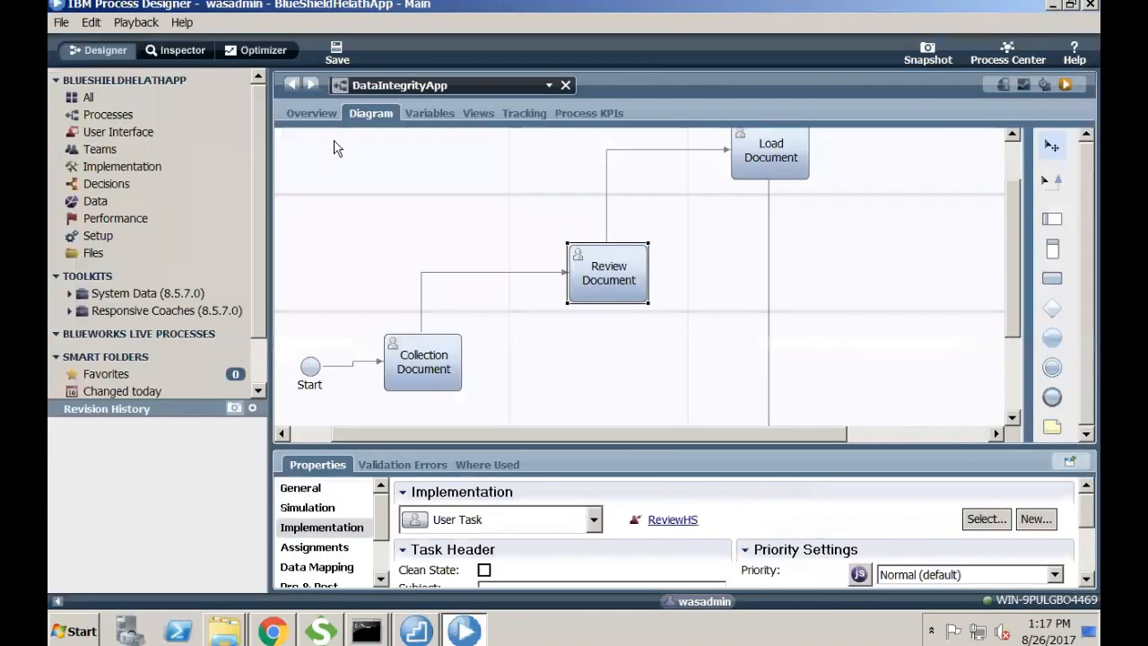
pyautogui.click(779, 154)
pyautogui.doubleClick(778, 154)
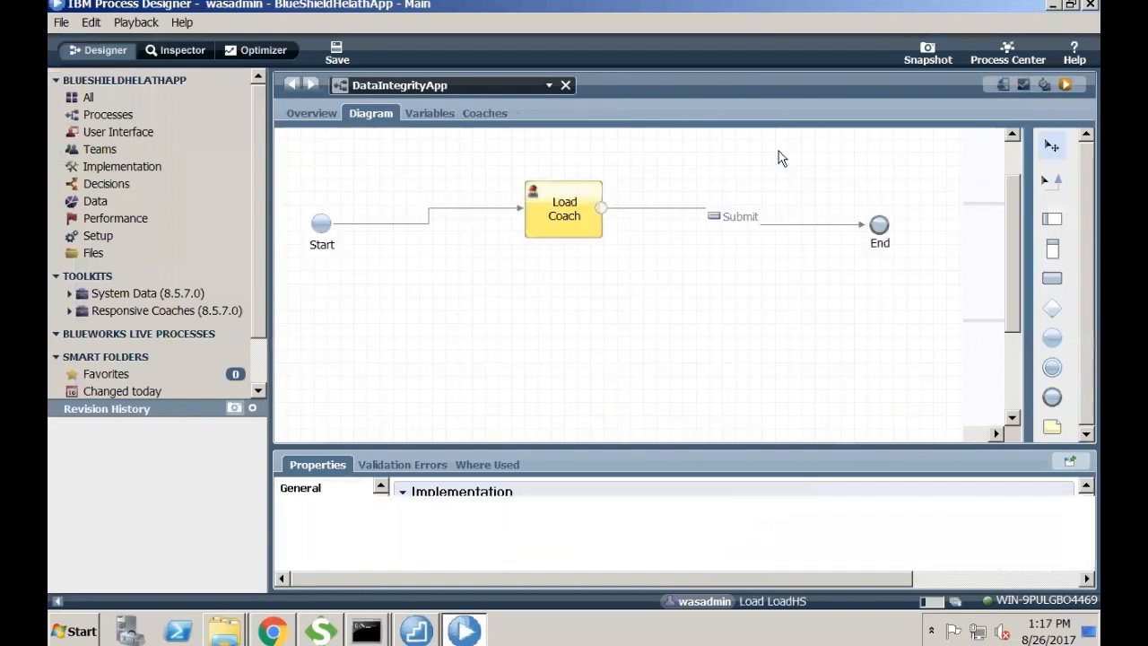
# - Open the Load Coach layout and inspect its IntakeCV1 and ReviewCV1 views
pyautogui.click(569, 218)
pyautogui.click(493, 108)
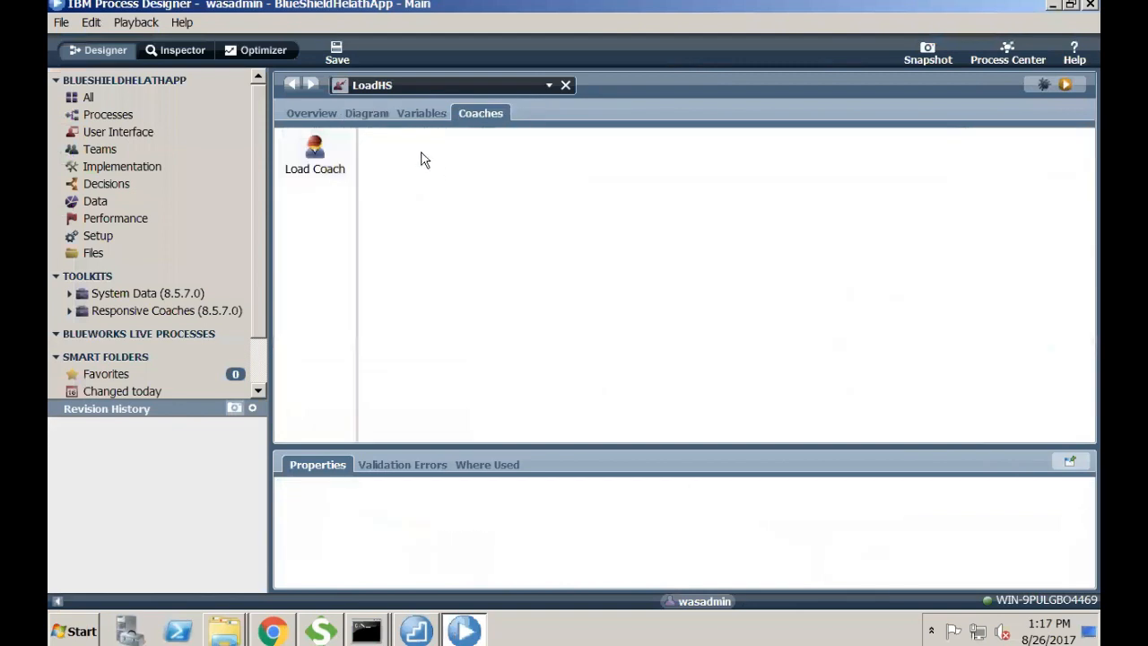
pyautogui.click(329, 163)
pyautogui.click(401, 153)
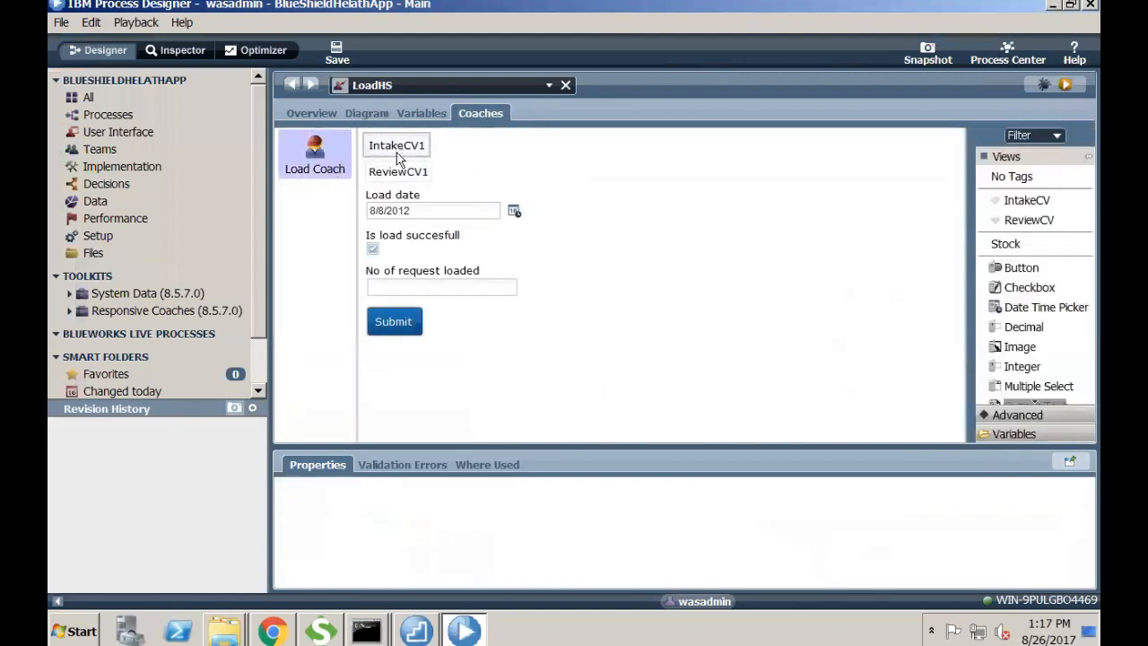
pyautogui.click(401, 174)
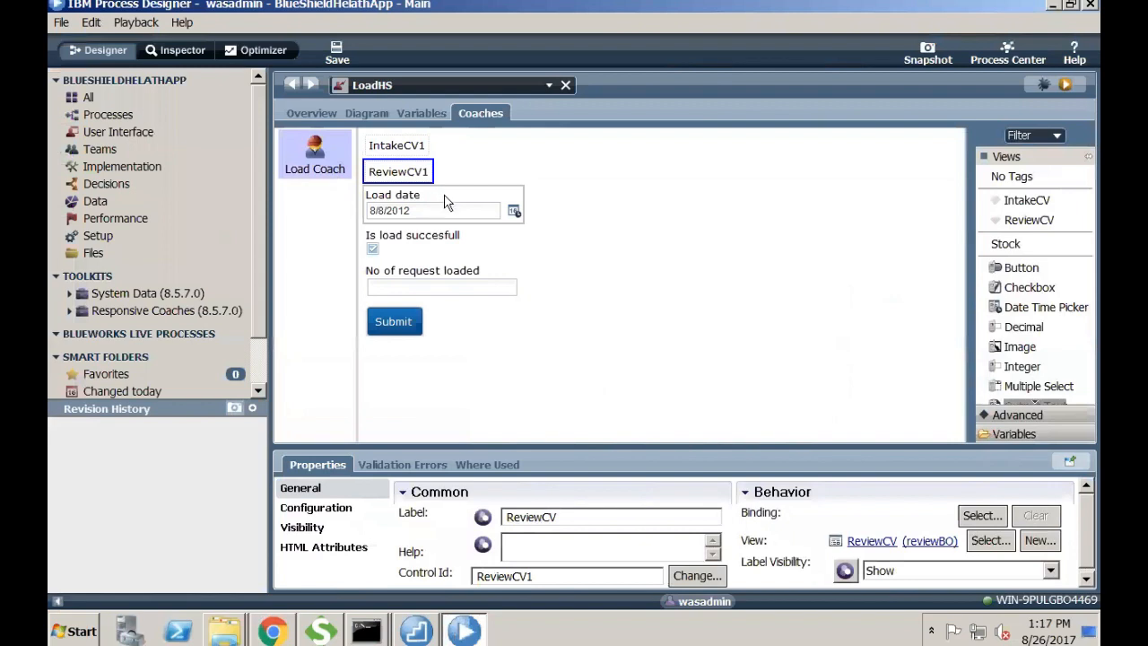
# - Expand Variables > workItem > load to review the load fields, then browse the Views palette
pyautogui.click(1043, 434)
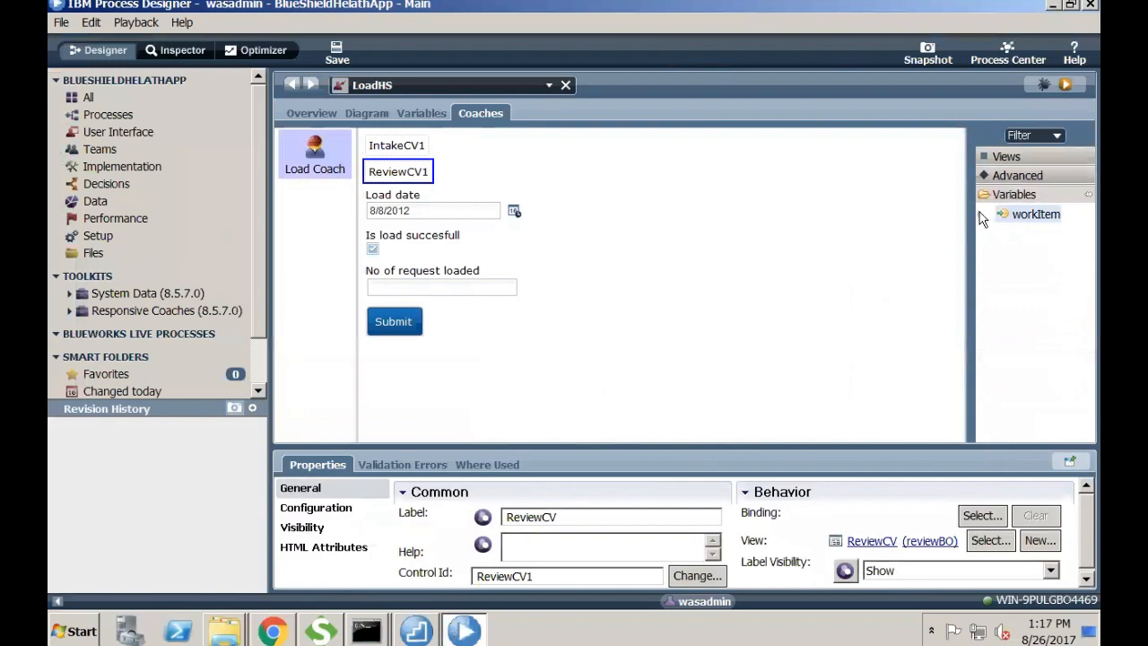
pyautogui.click(979, 213)
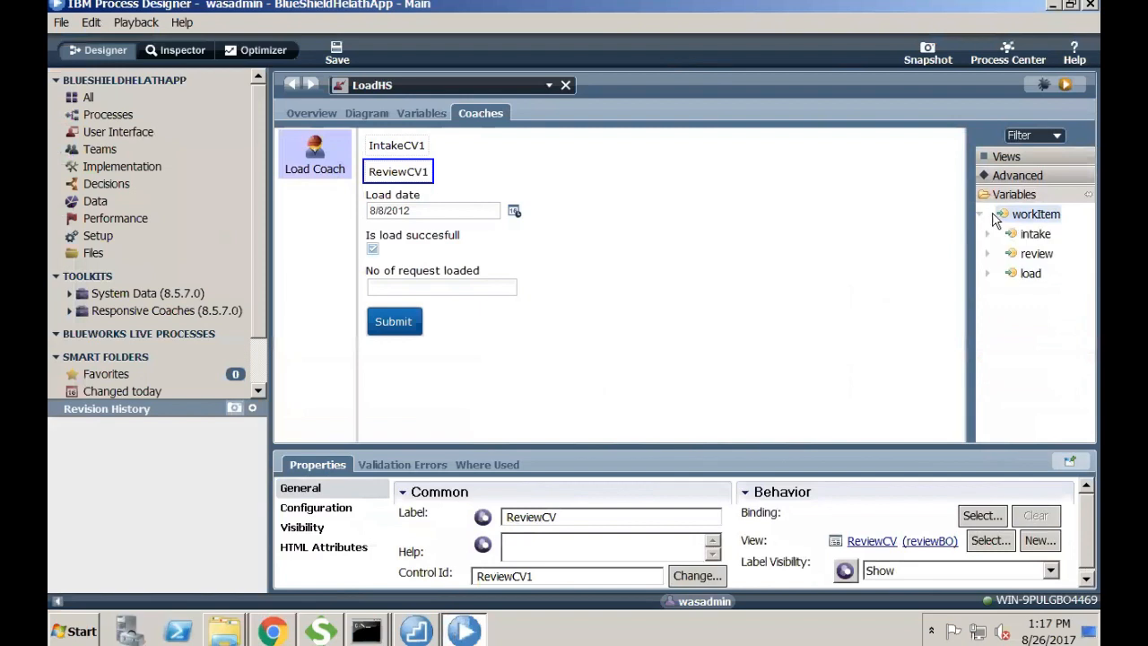
pyautogui.click(990, 276)
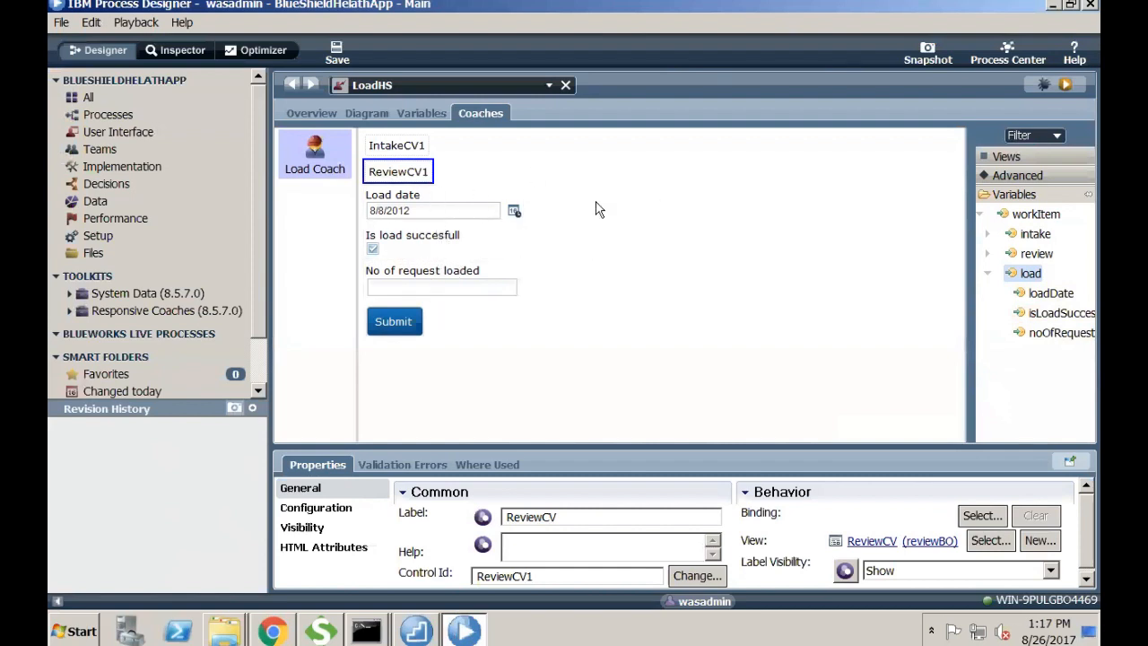
pyautogui.click(993, 156)
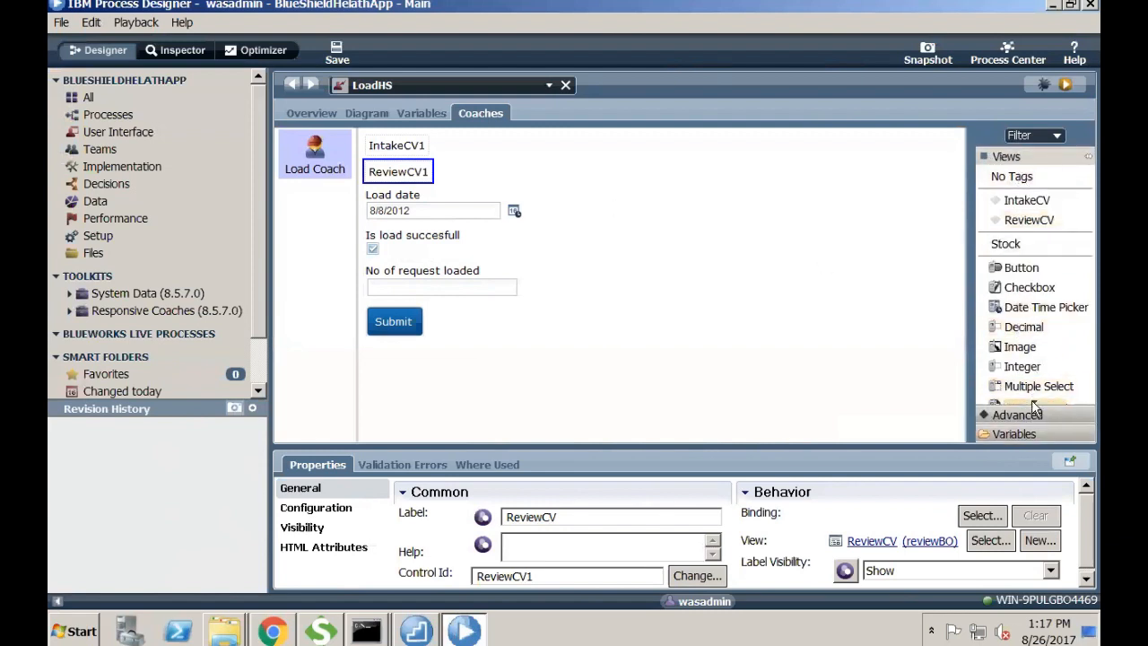
pyautogui.scroll(-4, 1033, 406)
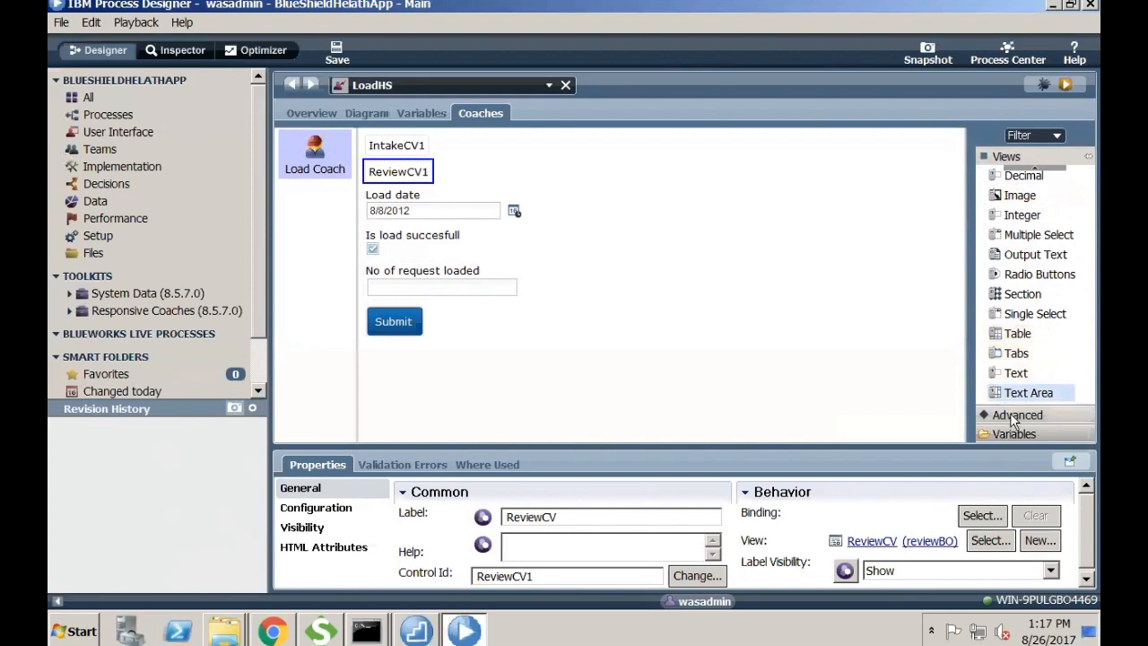
pyautogui.click(1009, 413)
pyautogui.click(1011, 157)
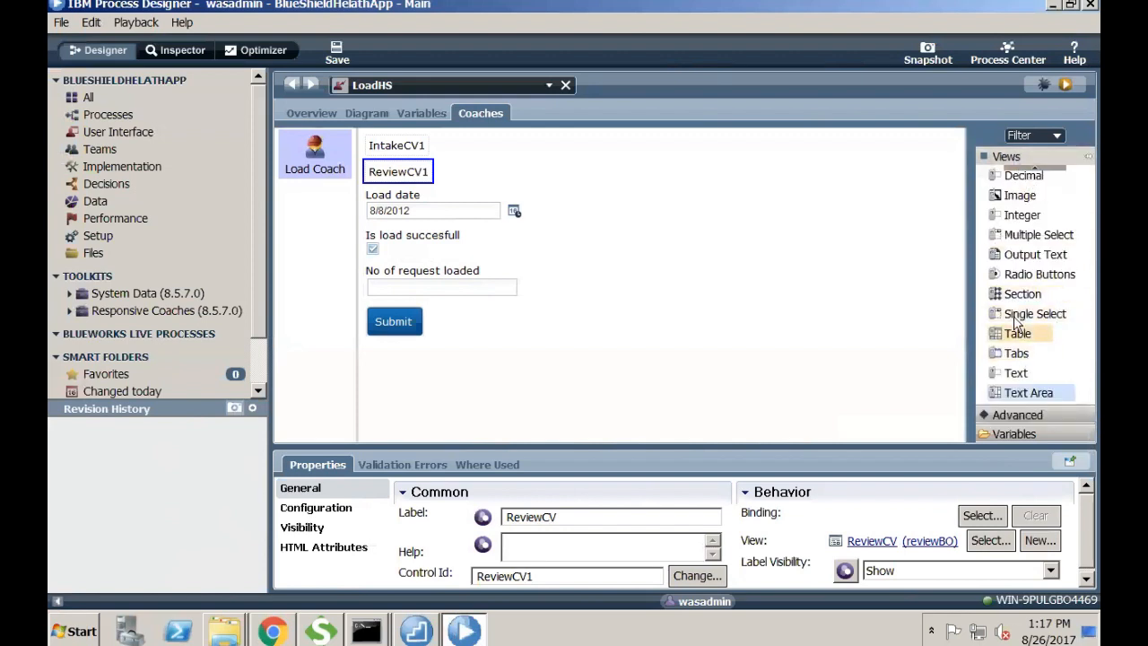
pyautogui.scroll(3, 1036, 173)
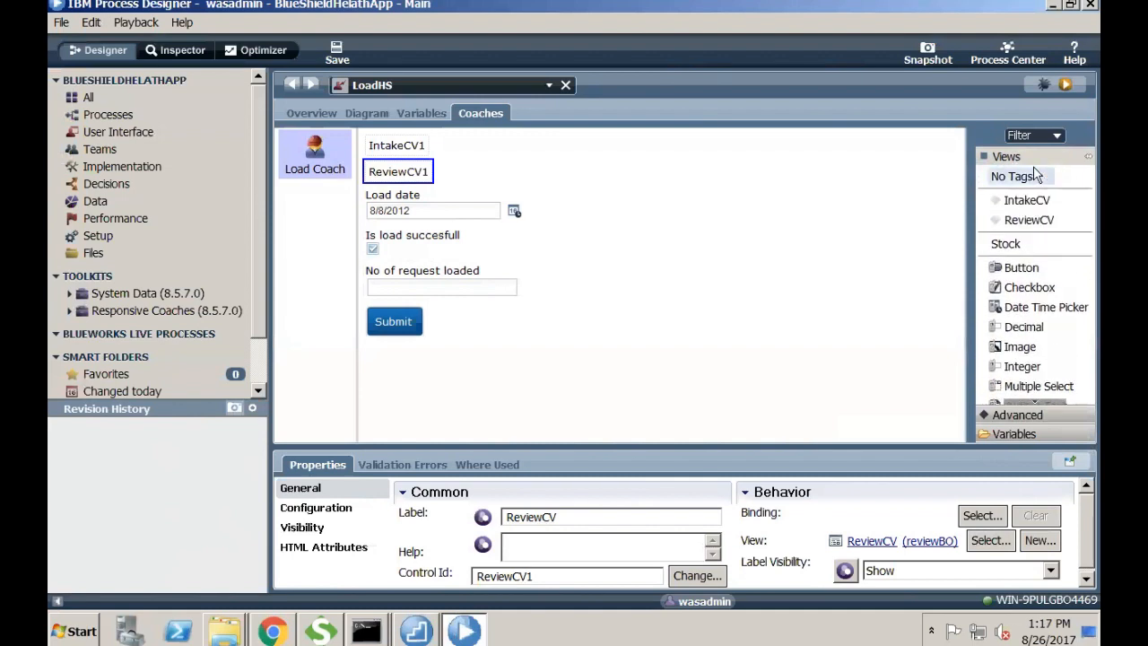
pyautogui.click(1035, 404)
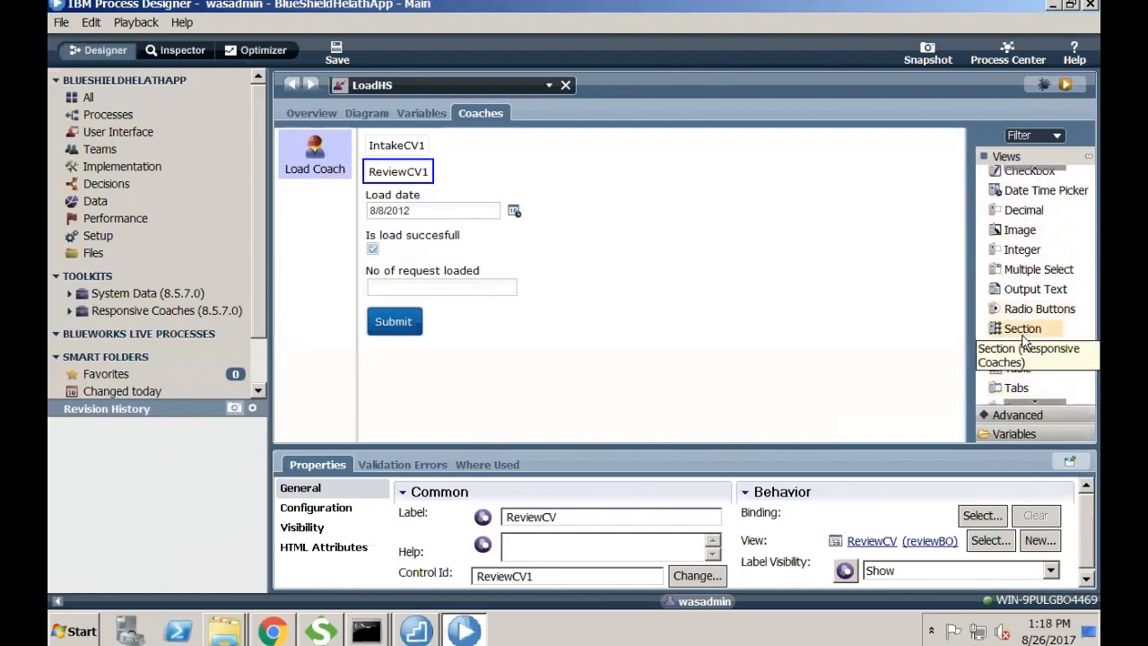
# - Add a section below ReviewCV1 holding Load date, Is load succesfull and No of request loaded
pyautogui.moveTo(1020, 334); pyautogui.dragTo(472, 195)
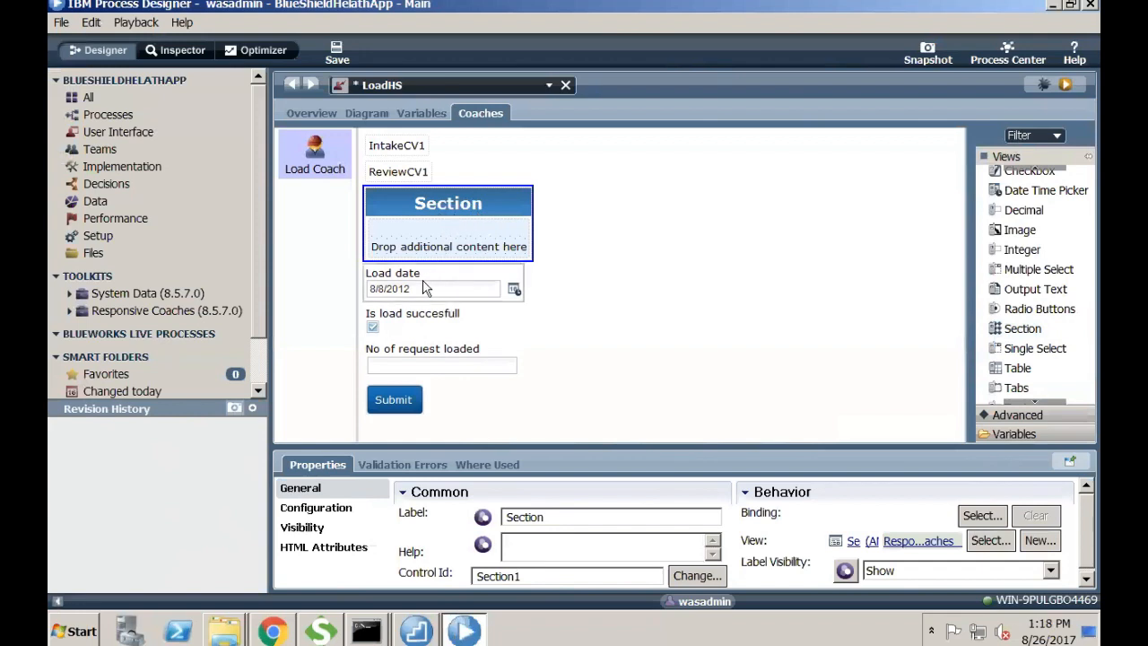
pyautogui.moveTo(424, 282); pyautogui.dragTo(440, 235)
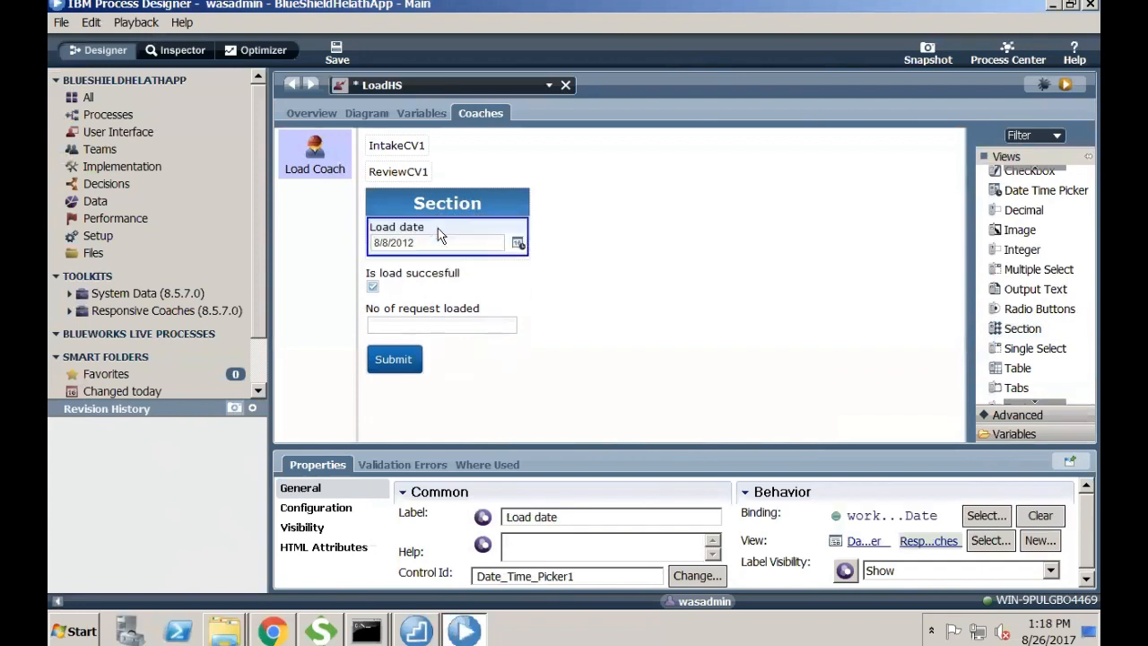
pyautogui.moveTo(425, 283); pyautogui.dragTo(459, 271)
pyautogui.click(434, 321)
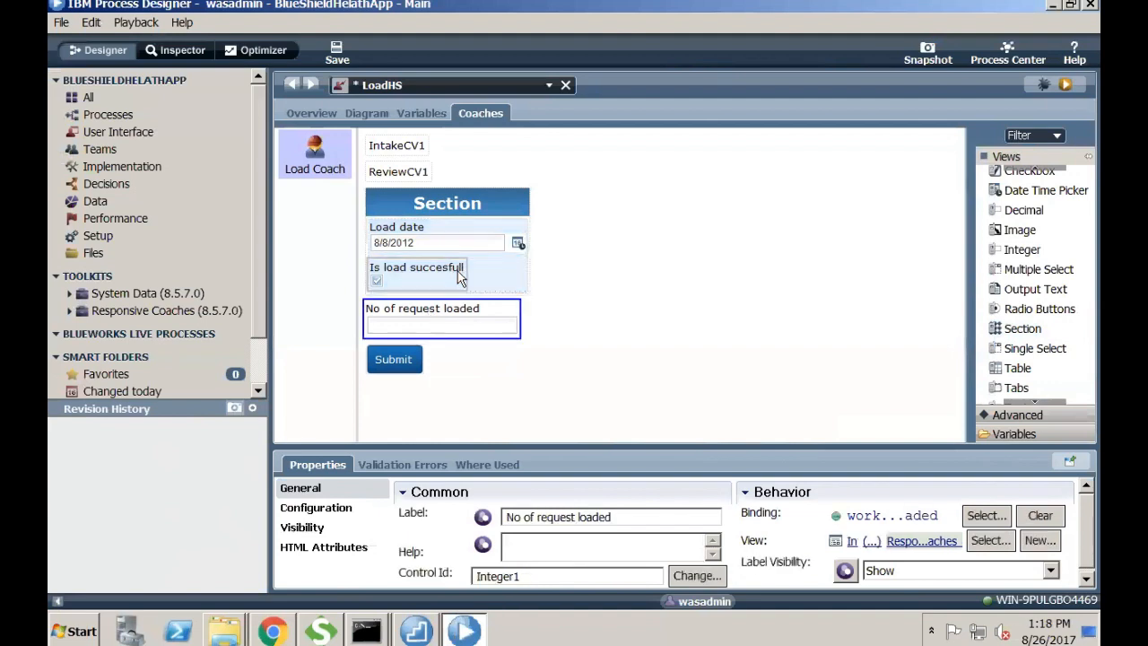
# - Label the new section 'Load Section' and save LoadHS
pyautogui.click(484, 199)
pyautogui.doubleClick(557, 509)
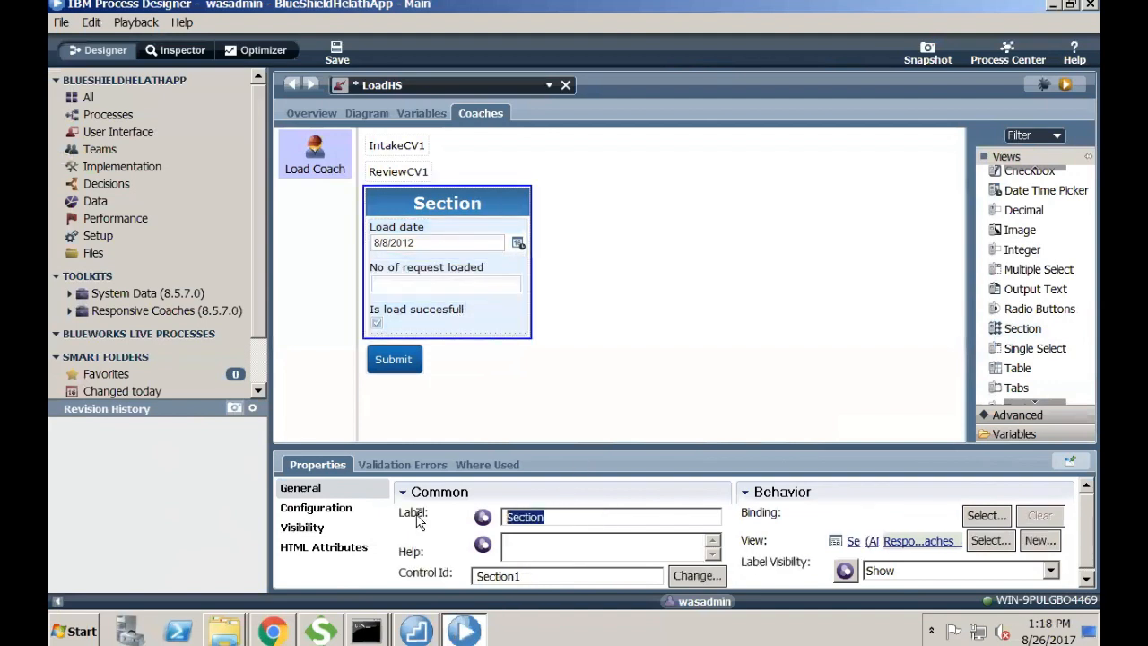
pyautogui.write('Load')
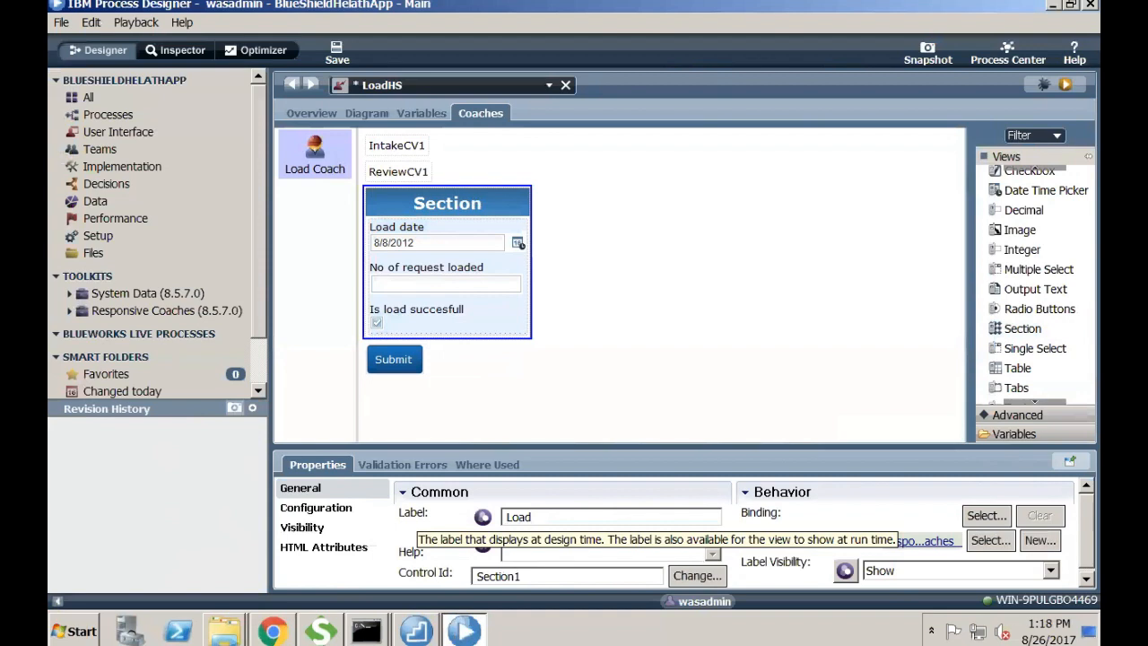
pyautogui.write(' Section')
pyautogui.click(679, 358)
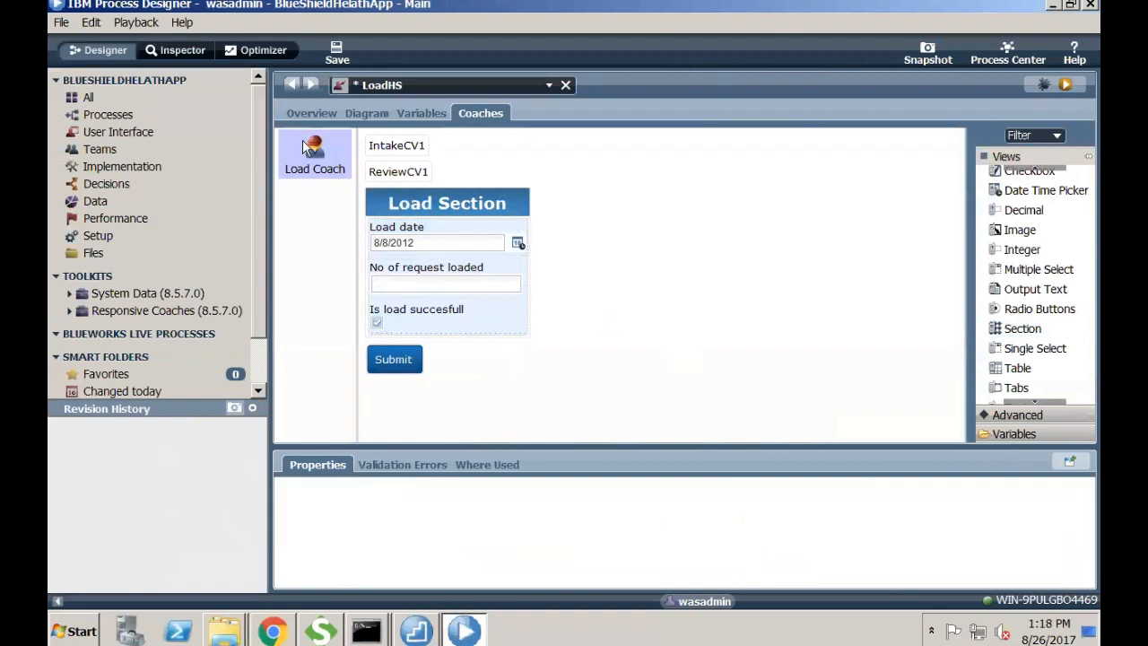
pyautogui.hotkey('ctrl', 's')
# - Wrap IntakeCV1 and ReviewCV1 in two new sections at the top of the Load coach
pyautogui.moveTo(1036, 332); pyautogui.dragTo(500, 143)
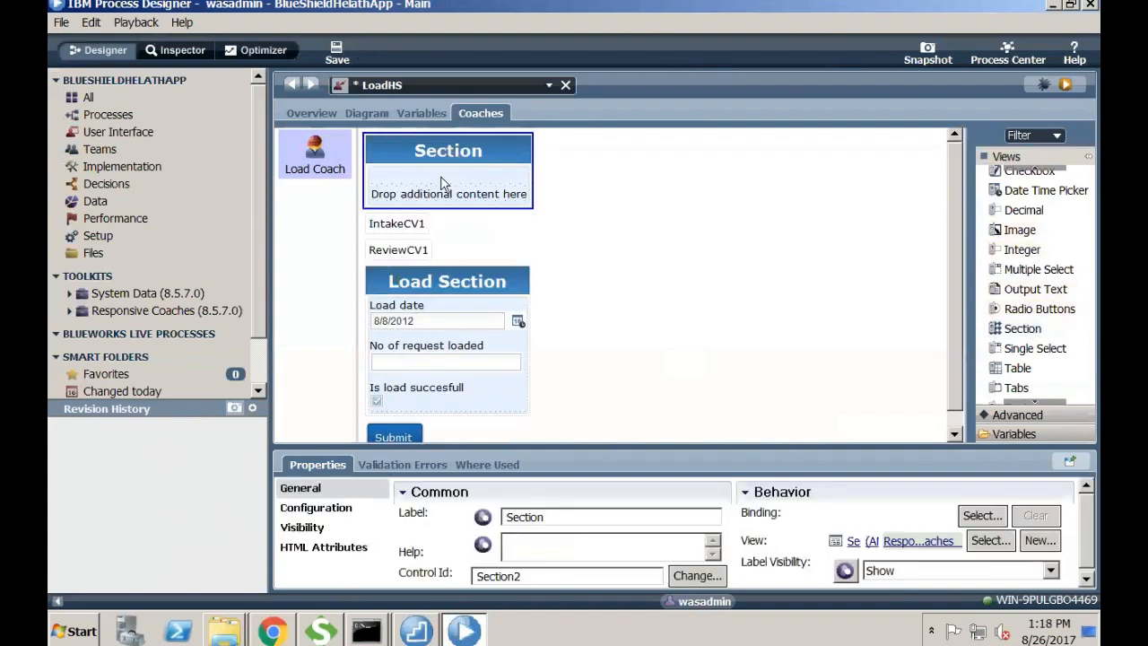
pyautogui.click(418, 248)
pyautogui.click(415, 227)
pyautogui.moveTo(415, 230); pyautogui.dragTo(441, 197)
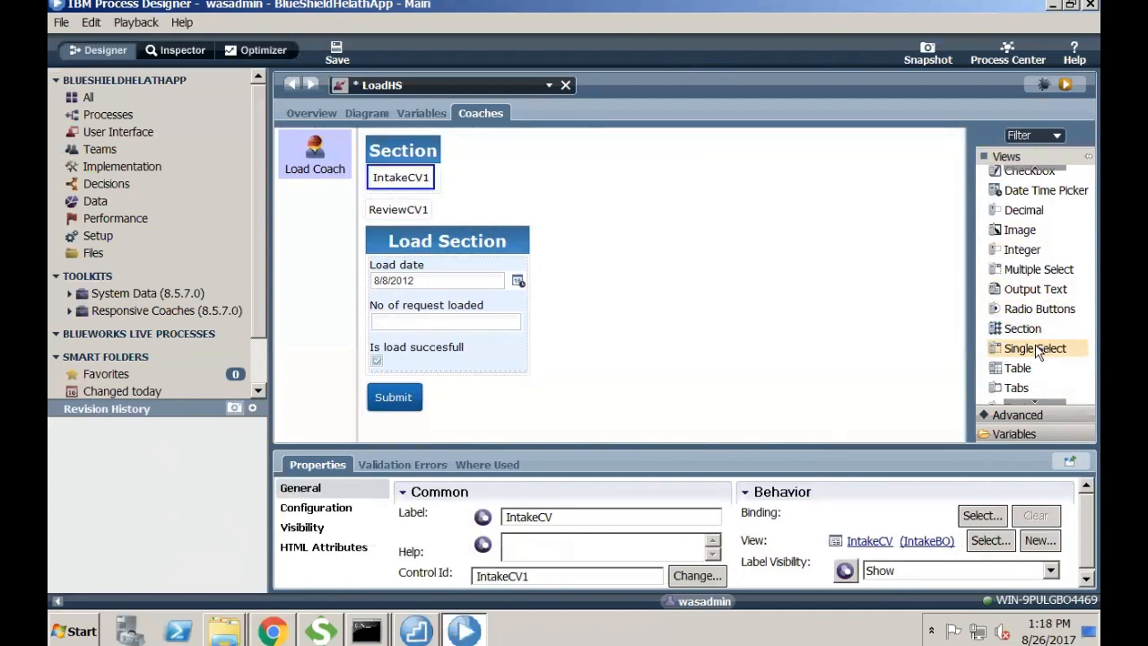
pyautogui.moveTo(1023, 328)
pyautogui.mouseDown()
pyautogui.moveTo(700, 199)
pyautogui.moveTo(549, 166)
pyautogui.moveTo(897, 274)
pyautogui.moveTo(1007, 319)
pyautogui.moveTo(1012, 333)
pyautogui.mouseUp()
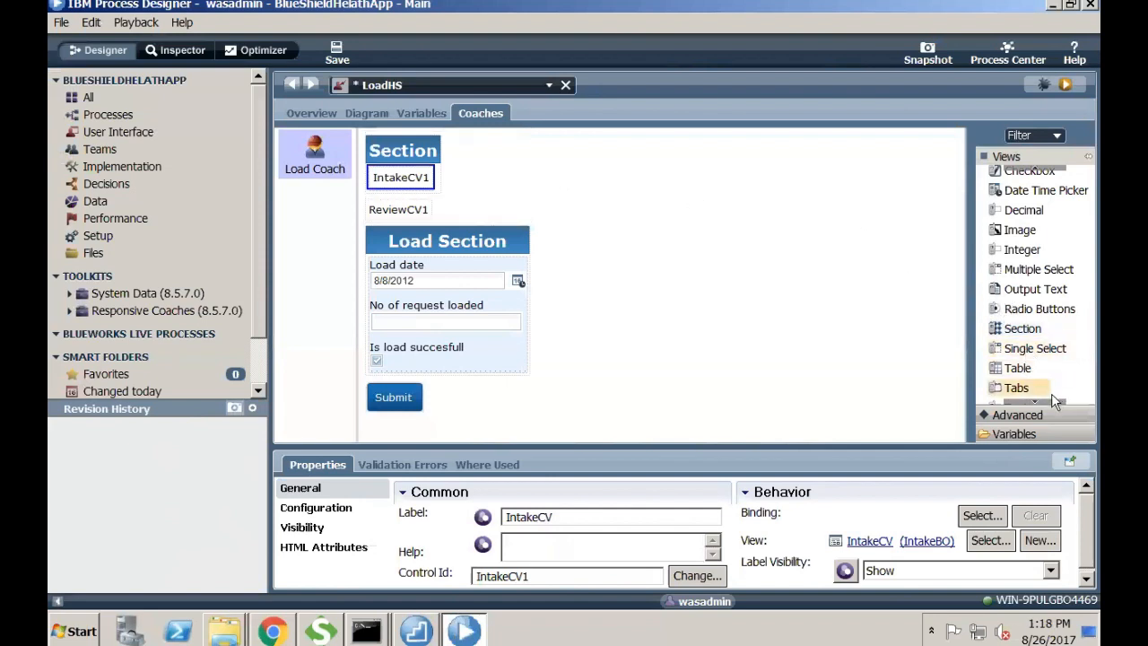
pyautogui.scroll(-1, 1035, 400)
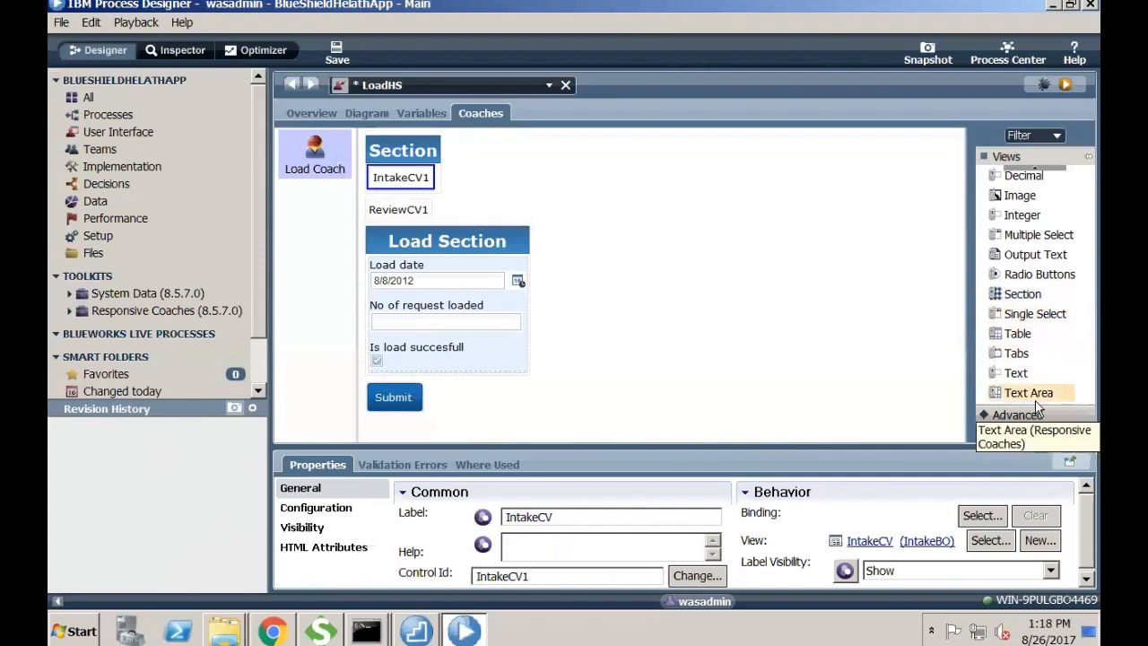
pyautogui.click(1036, 169)
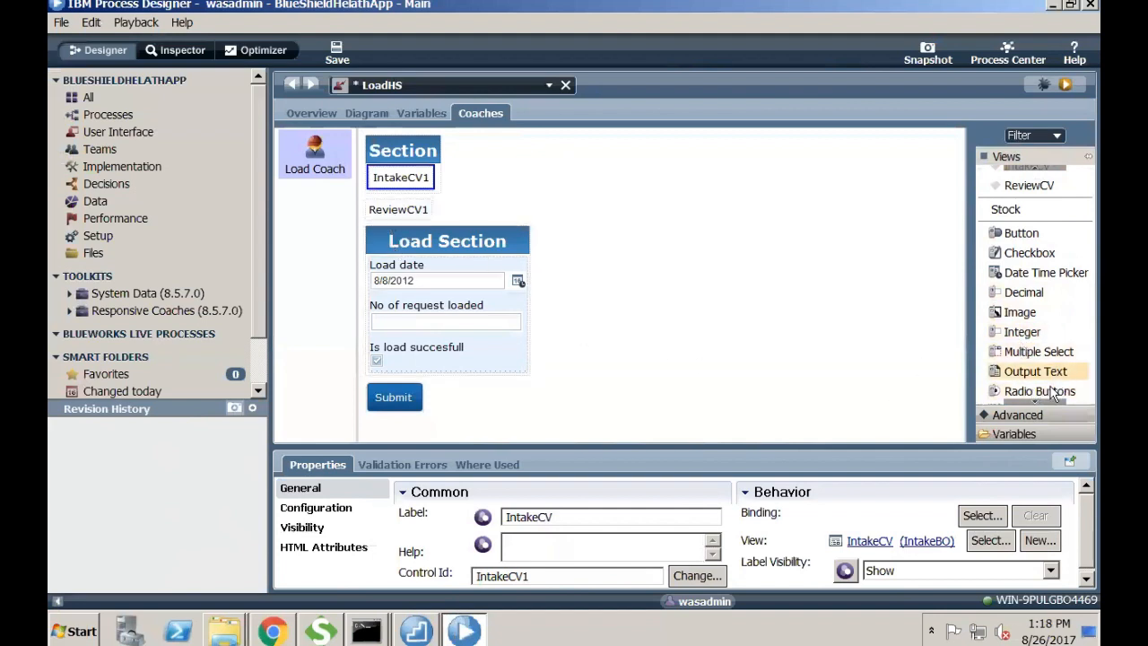
pyautogui.scroll(-3, 1042, 401)
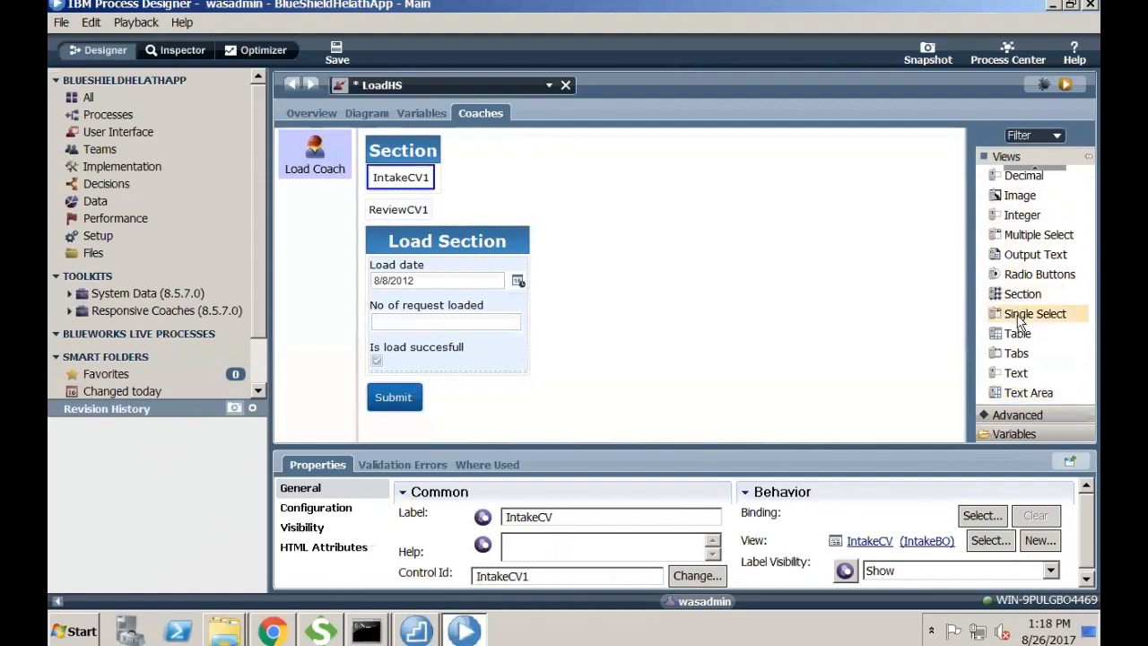
pyautogui.moveTo(1020, 295); pyautogui.dragTo(484, 211)
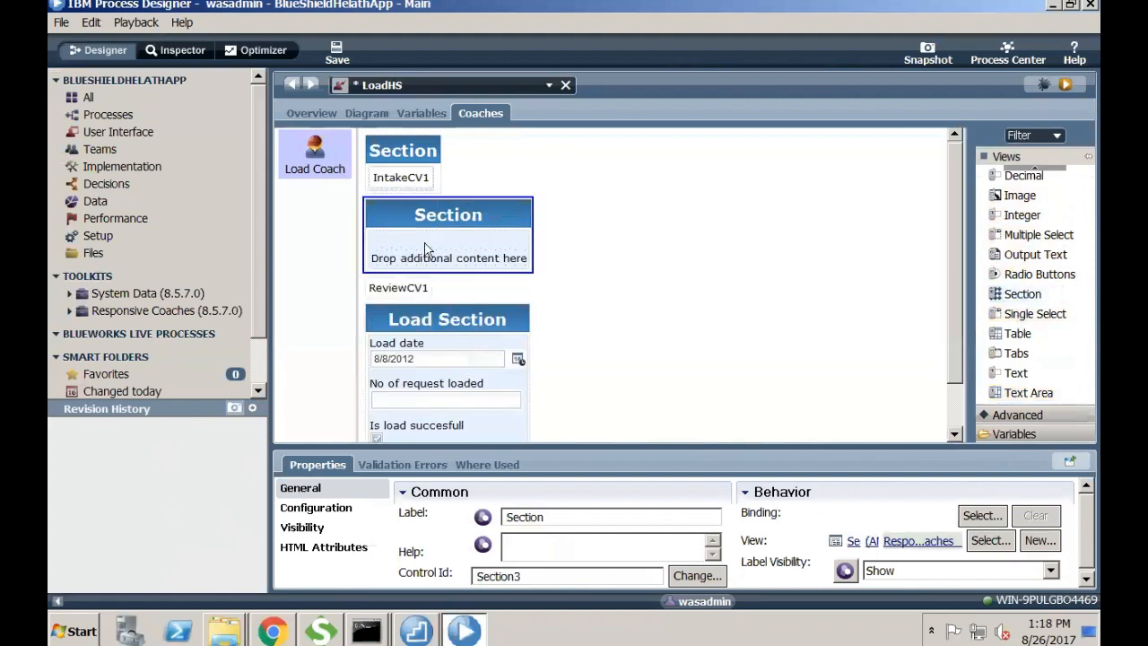
pyautogui.moveTo(405, 289); pyautogui.dragTo(432, 257)
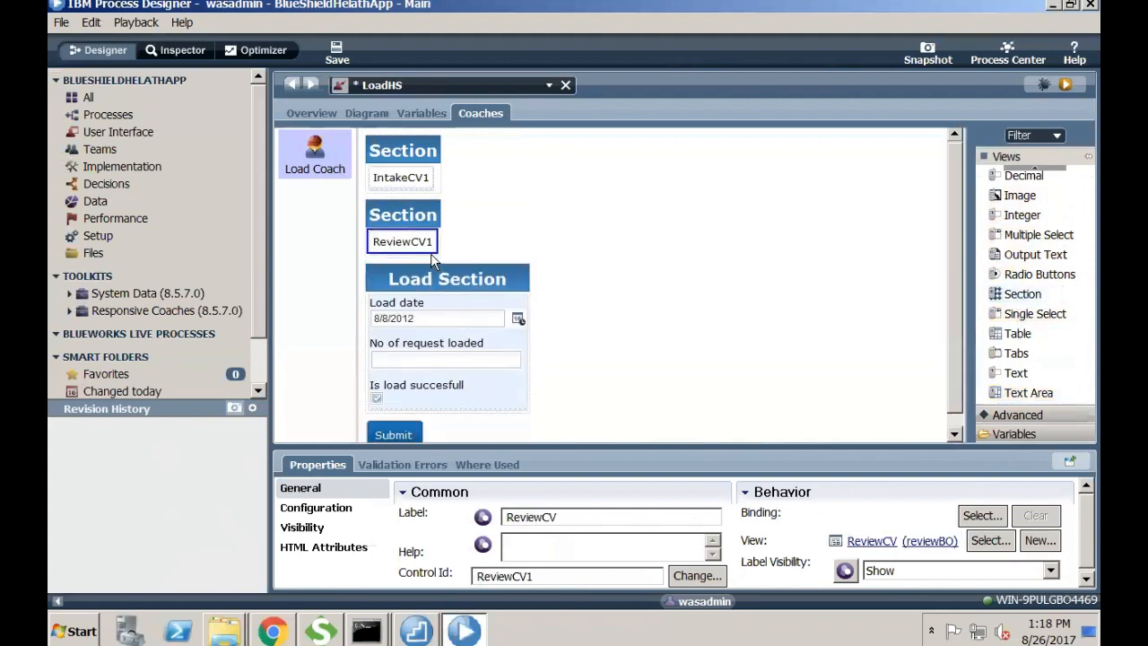
# - Label the sections 'Intake Section' and 'Review Section' and save LoadHS
pyautogui.click(418, 152)
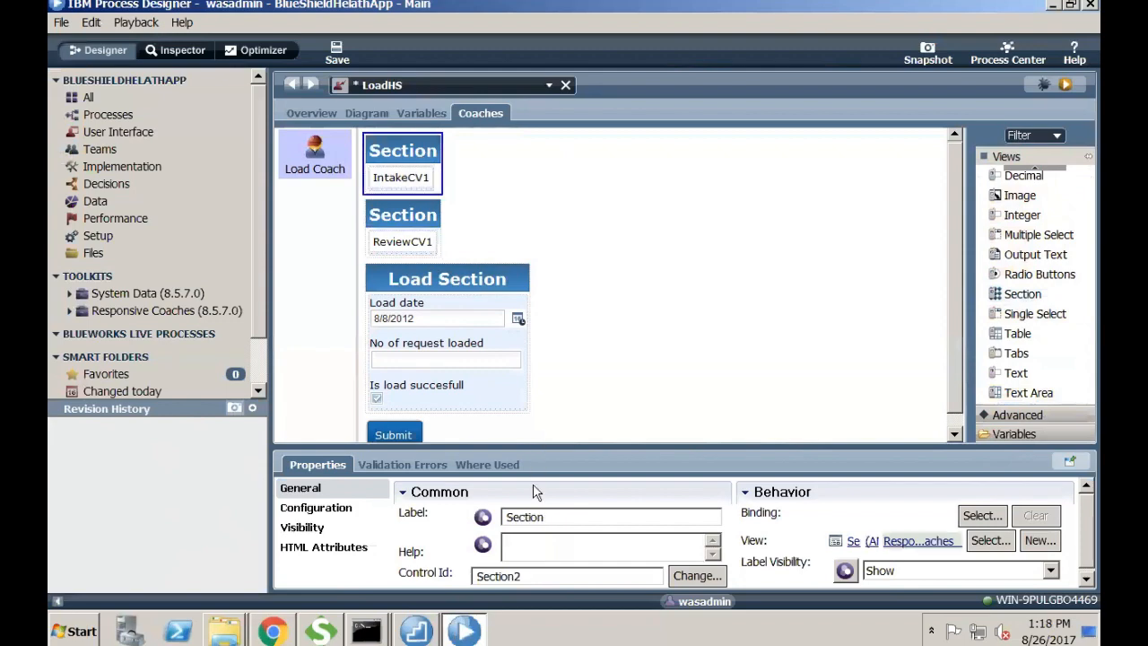
pyautogui.moveTo(564, 514); pyautogui.dragTo(438, 514)
pyautogui.hotkey('alt', 'Tab')
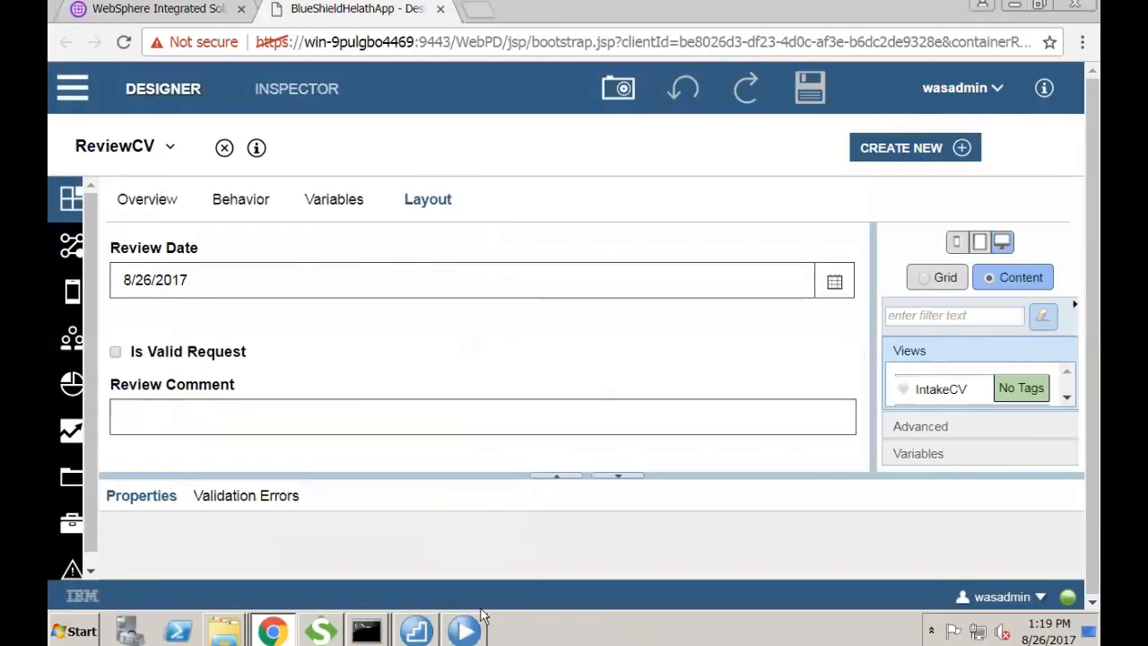
pyautogui.click(464, 630)
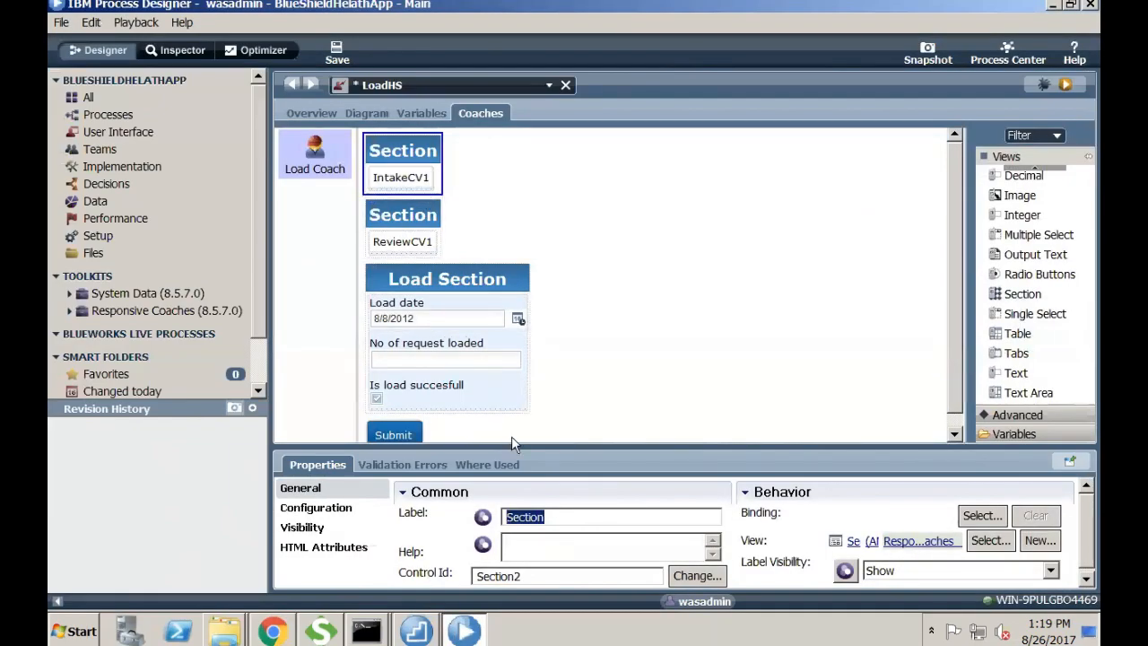
pyautogui.write('Intake')
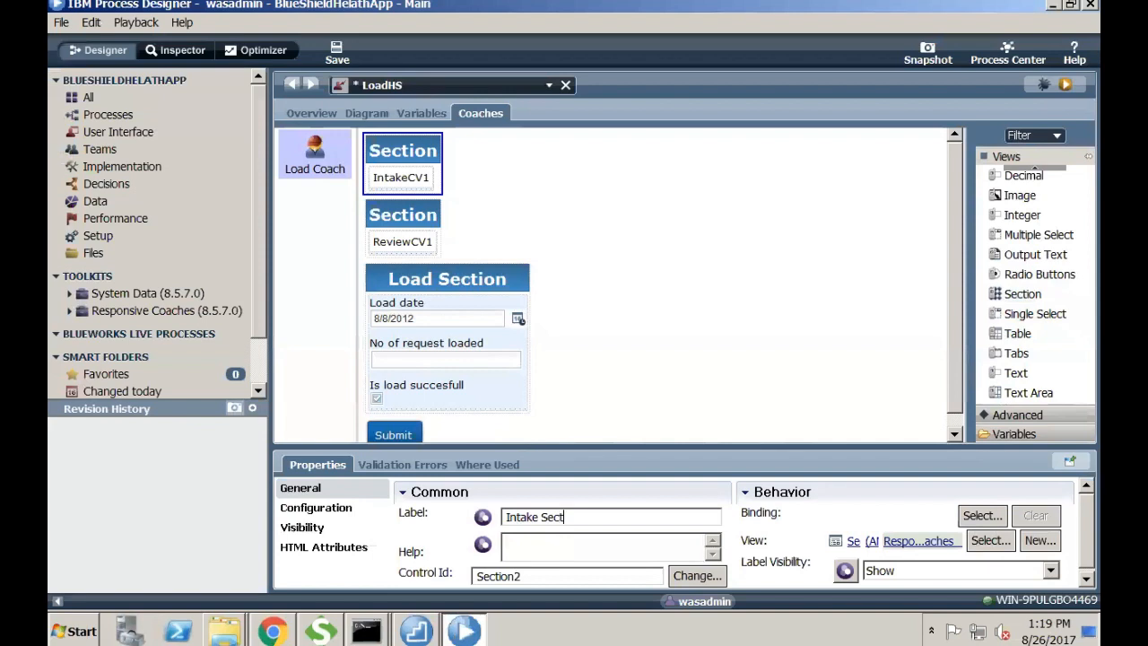
pyautogui.click(417, 228)
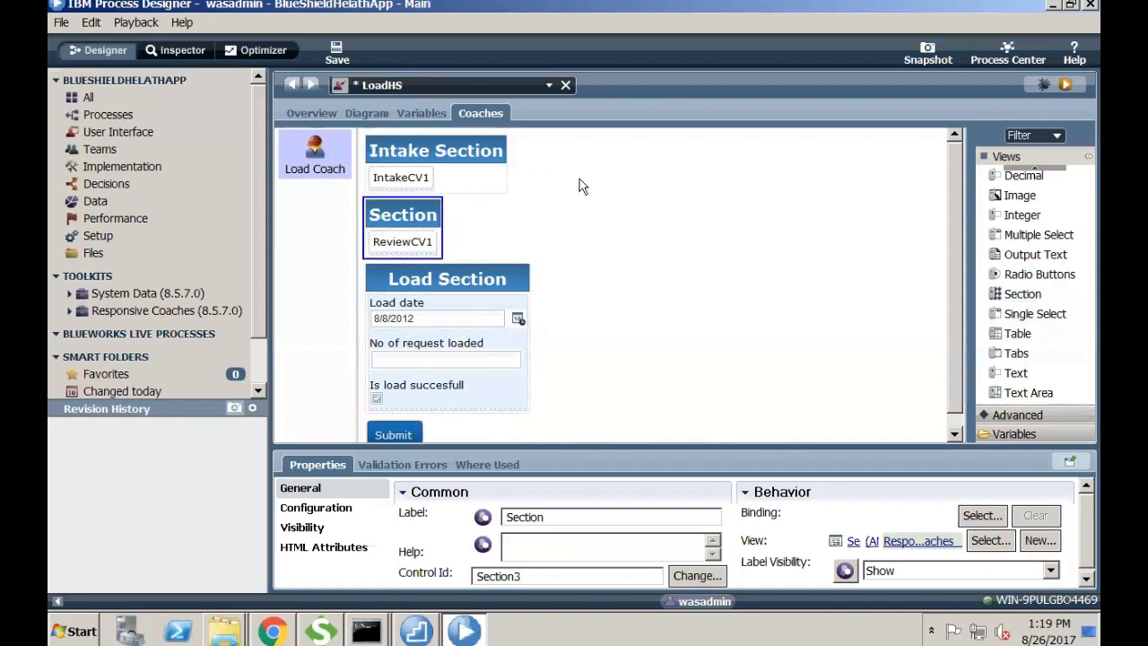
pyautogui.moveTo(562, 515); pyautogui.dragTo(227, 491)
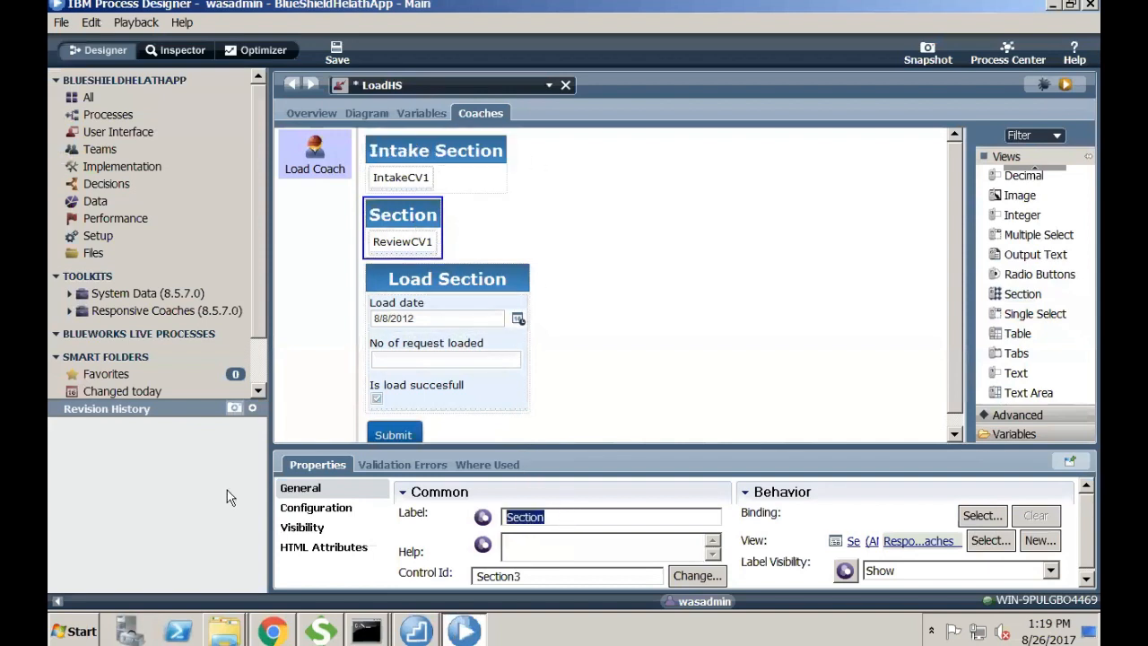
pyautogui.write('Review')
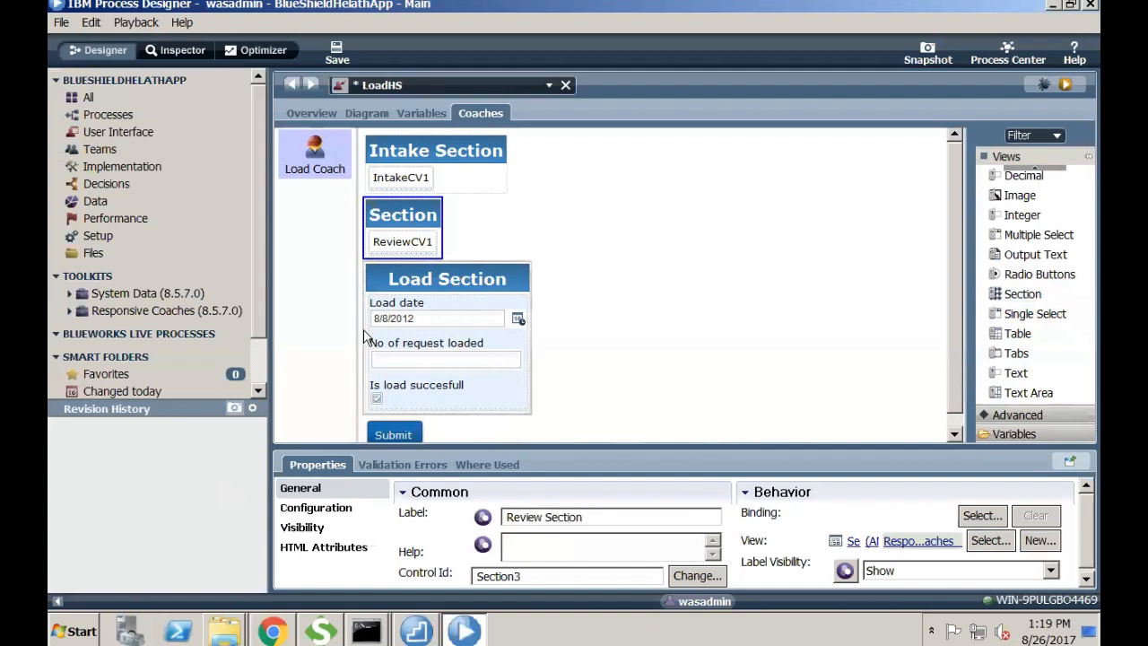
pyautogui.click(642, 322)
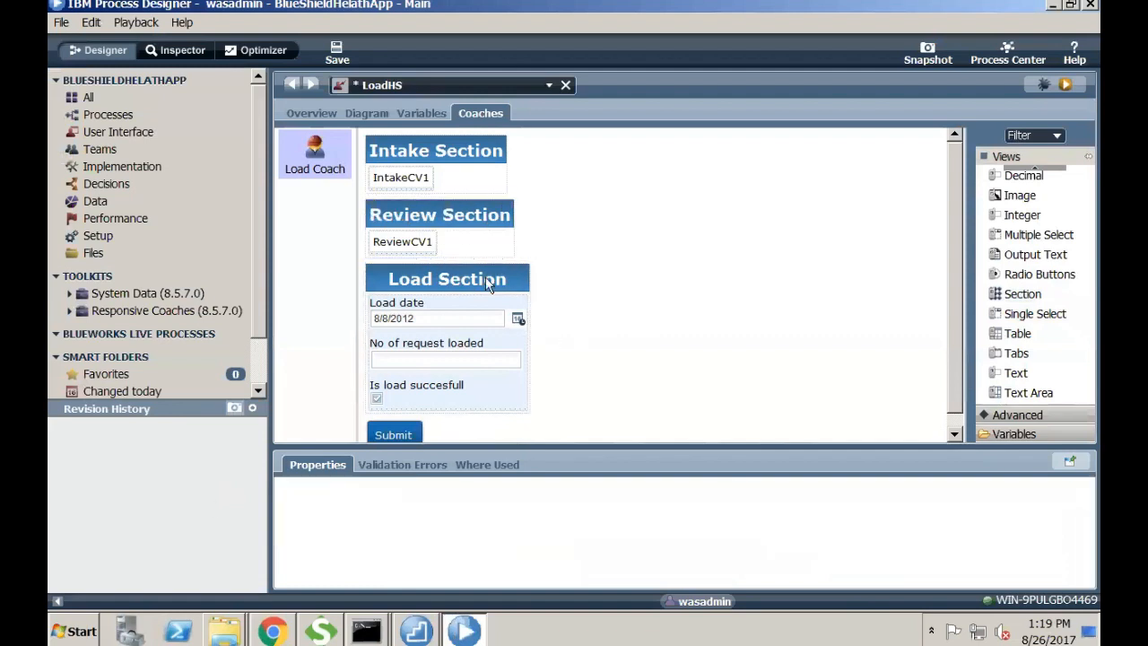
pyautogui.click(336, 52)
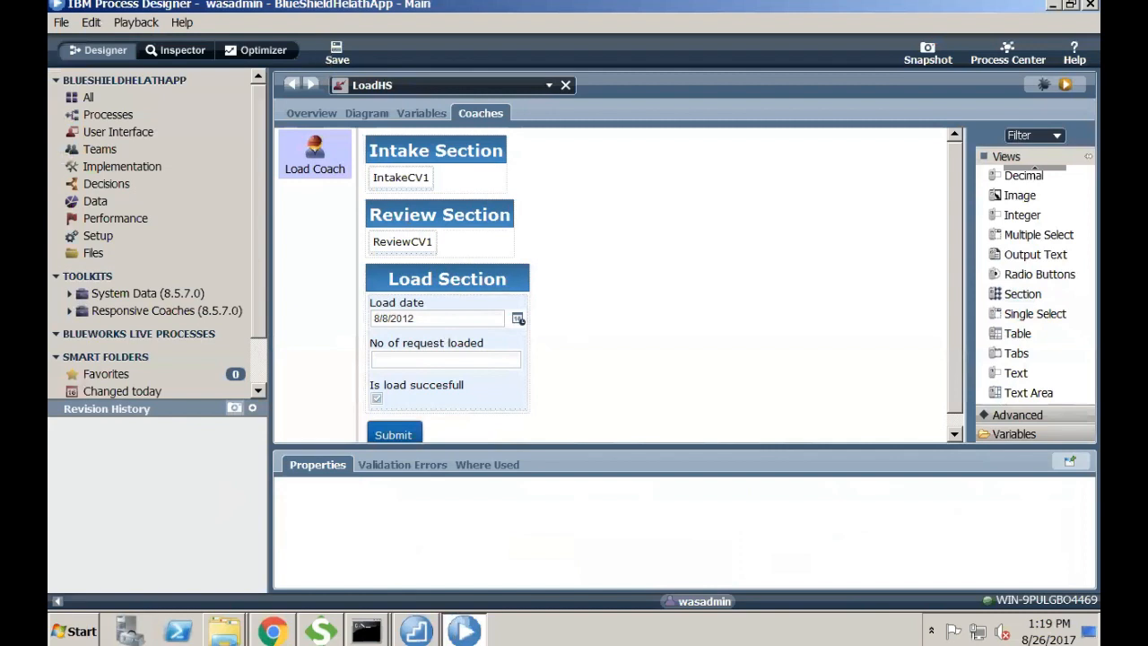
# - Preview the Load coach in Chrome, scrolling through its Intake, Review and Load sections
pyautogui.click(1063, 85)
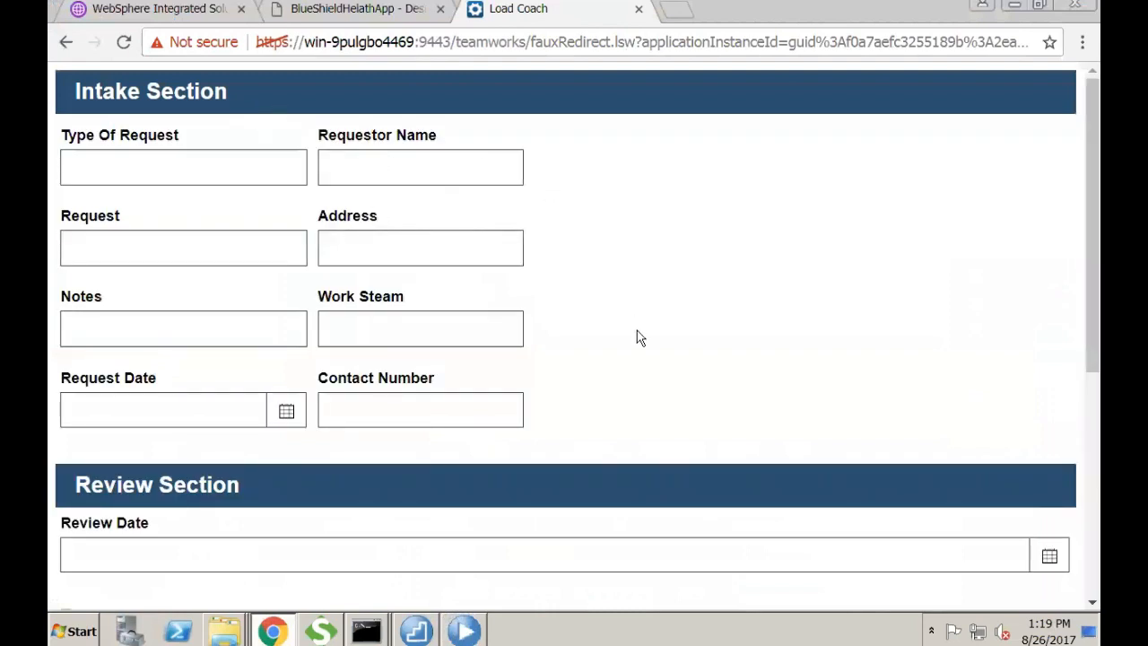
pyautogui.scroll(-5, 637, 332)
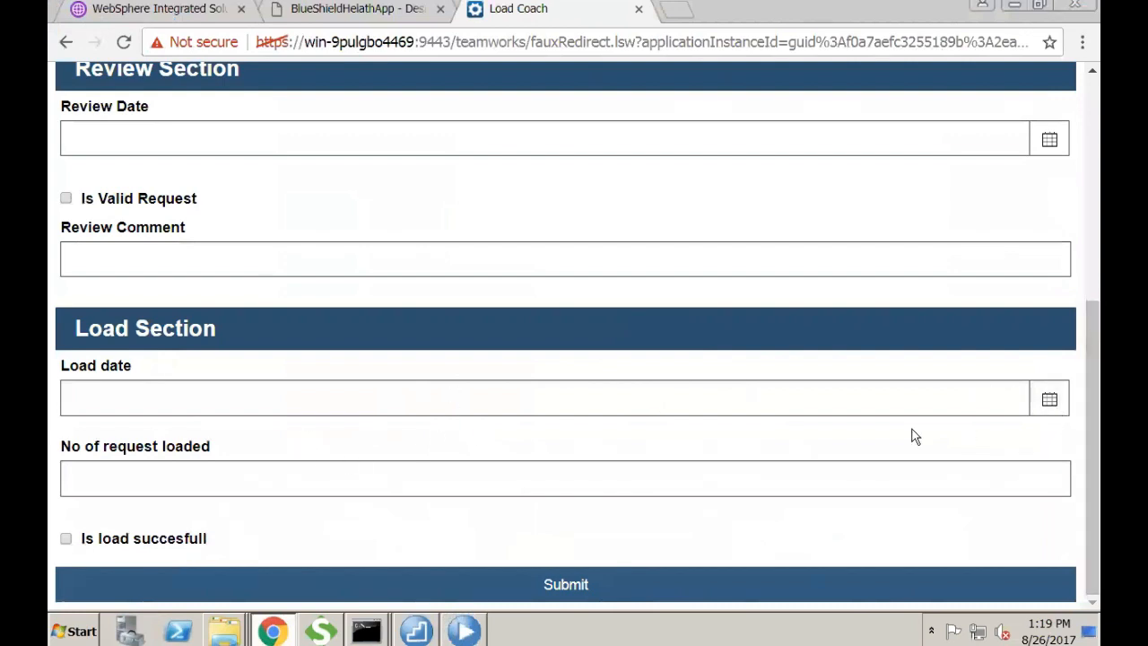
pyautogui.scroll(5, 529, 265)
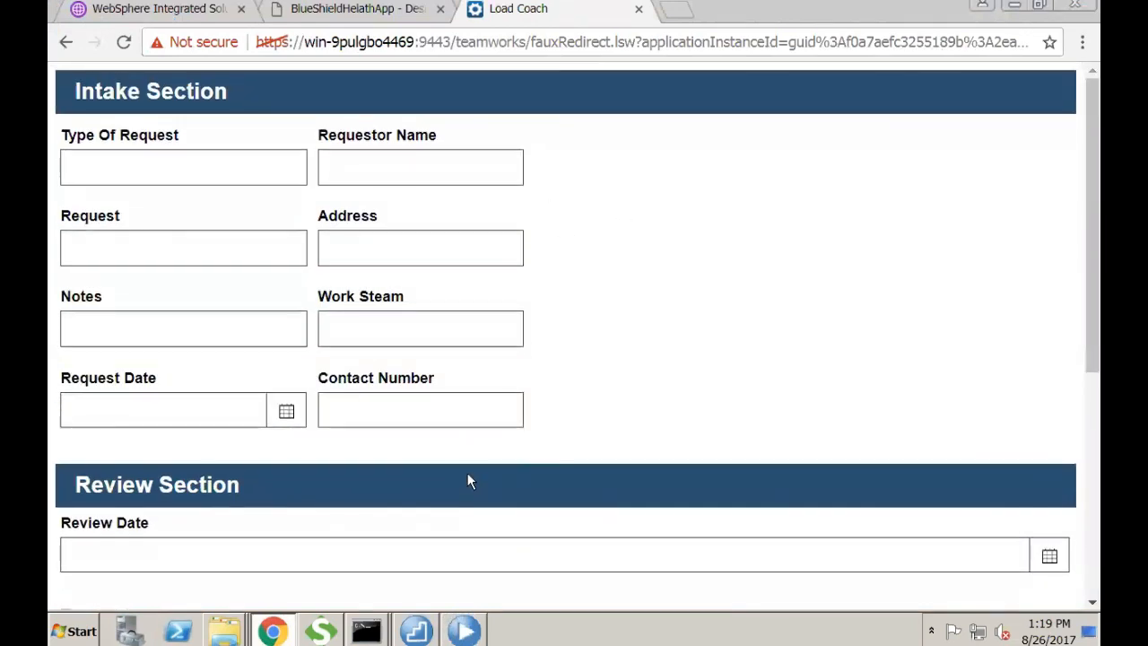
pyautogui.scroll(-3, 467, 476)
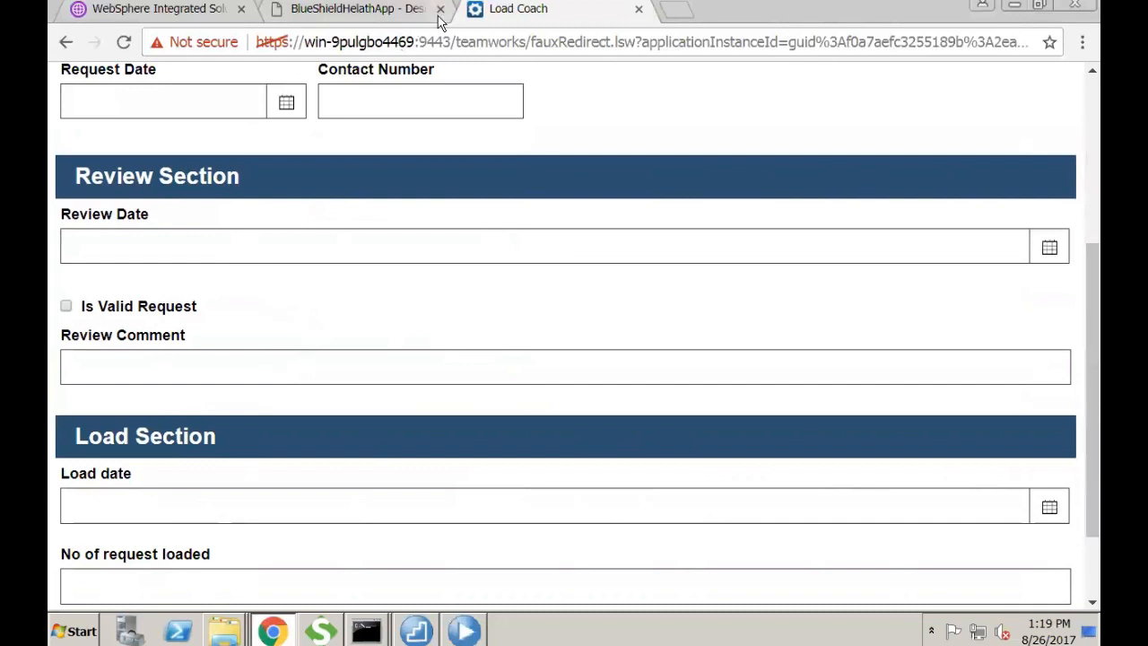
pyautogui.click(461, 625)
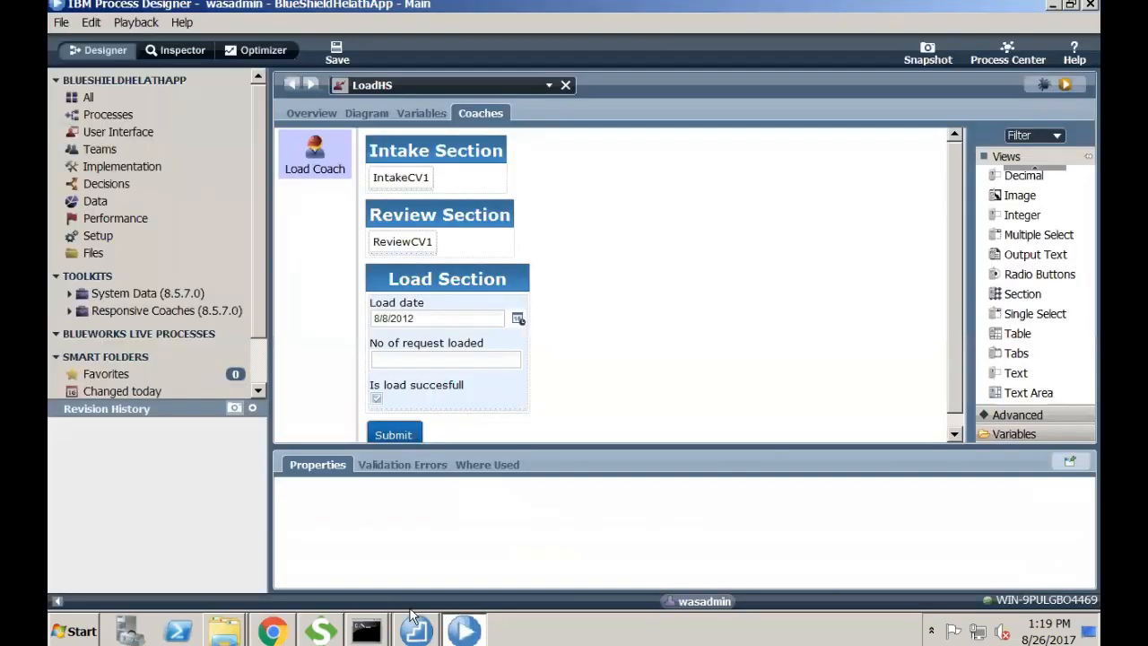
# - Place a Custom HTML block above Intake Section, then add and remove a class override on ReviewCV1
pyautogui.click(1022, 415)
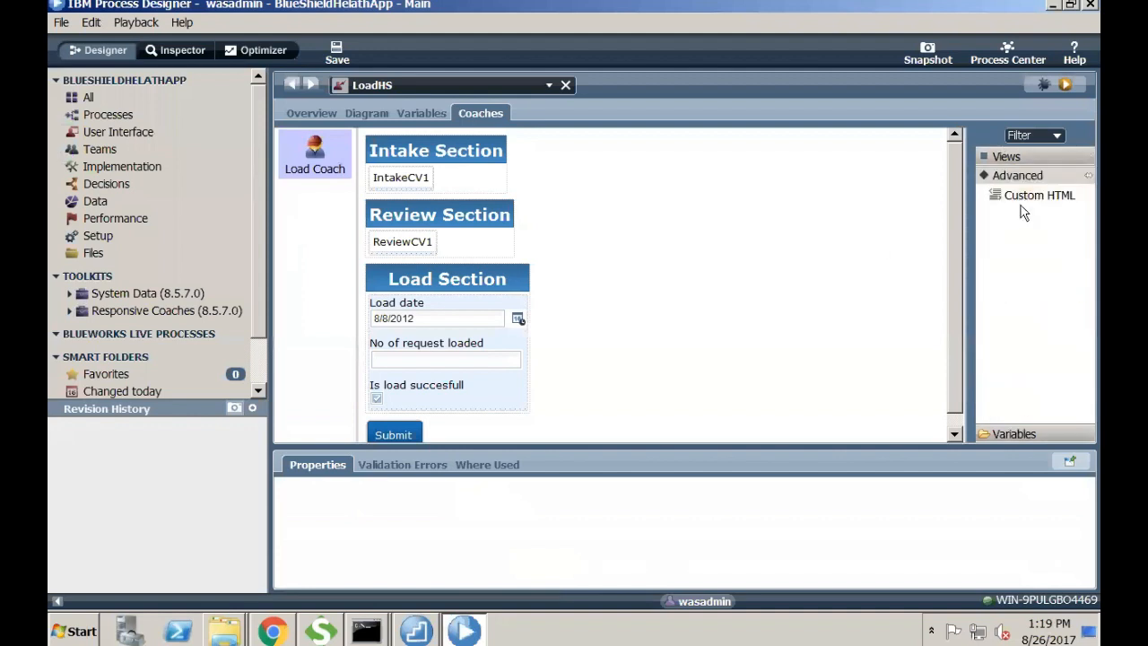
pyautogui.moveTo(1022, 195); pyautogui.dragTo(478, 134)
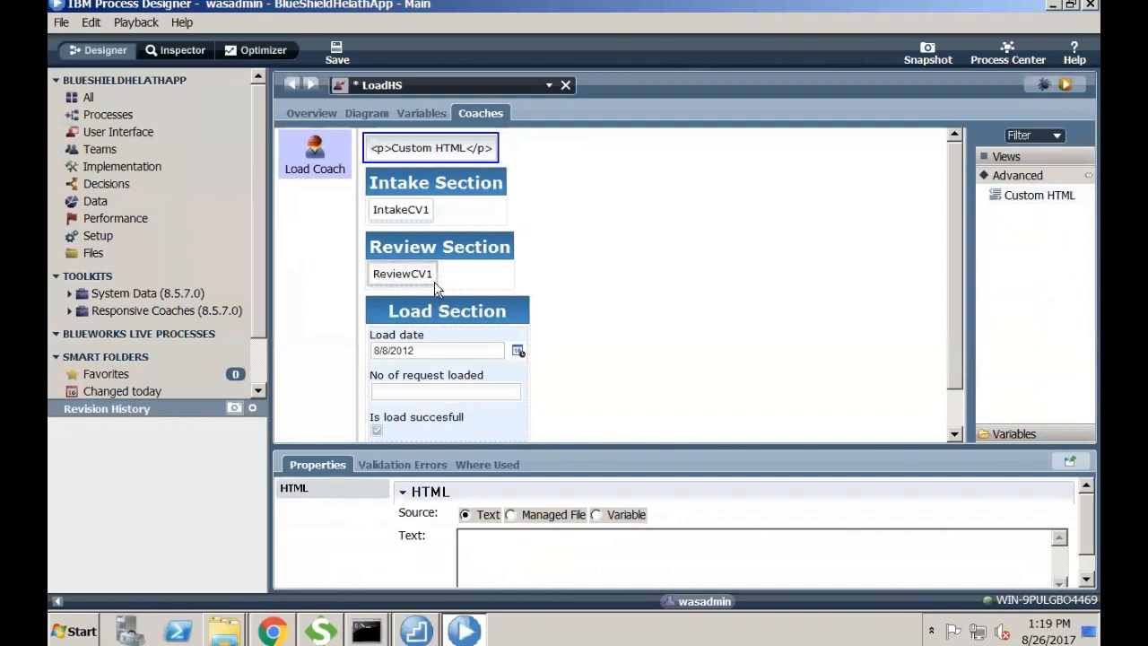
pyautogui.click(422, 273)
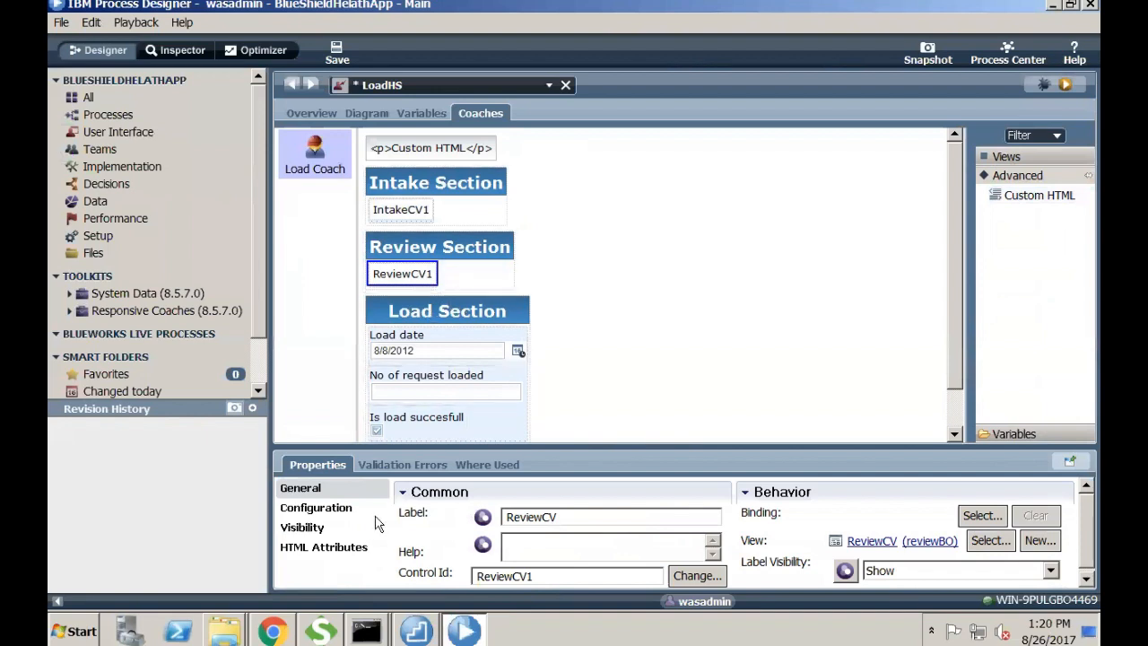
pyautogui.click(316, 549)
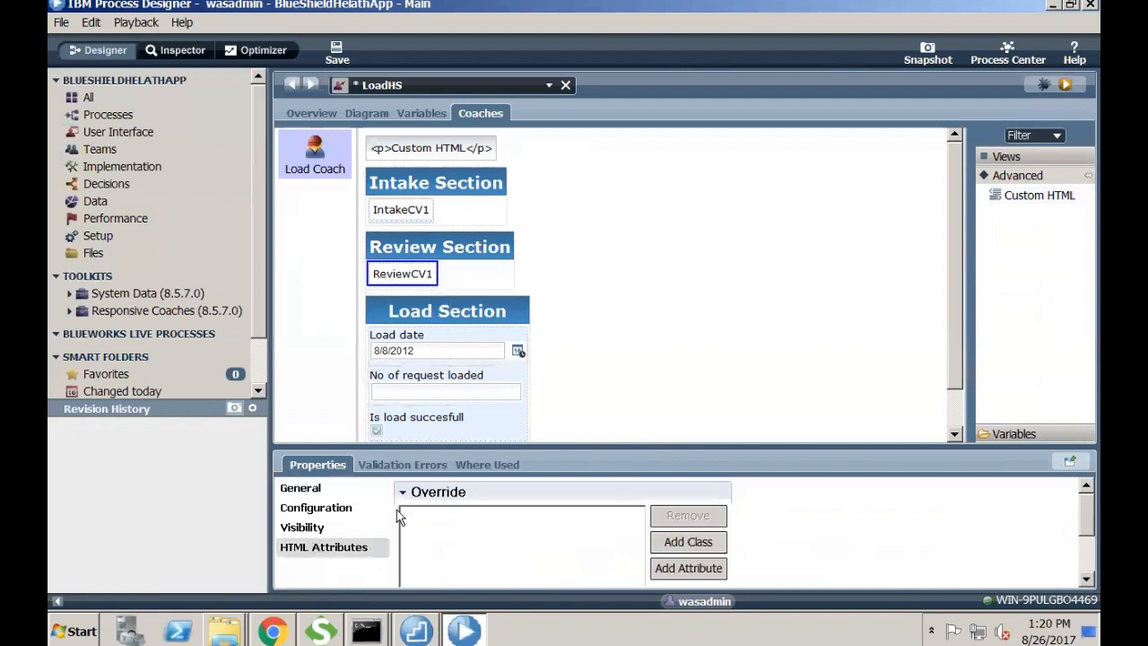
pyautogui.click(695, 543)
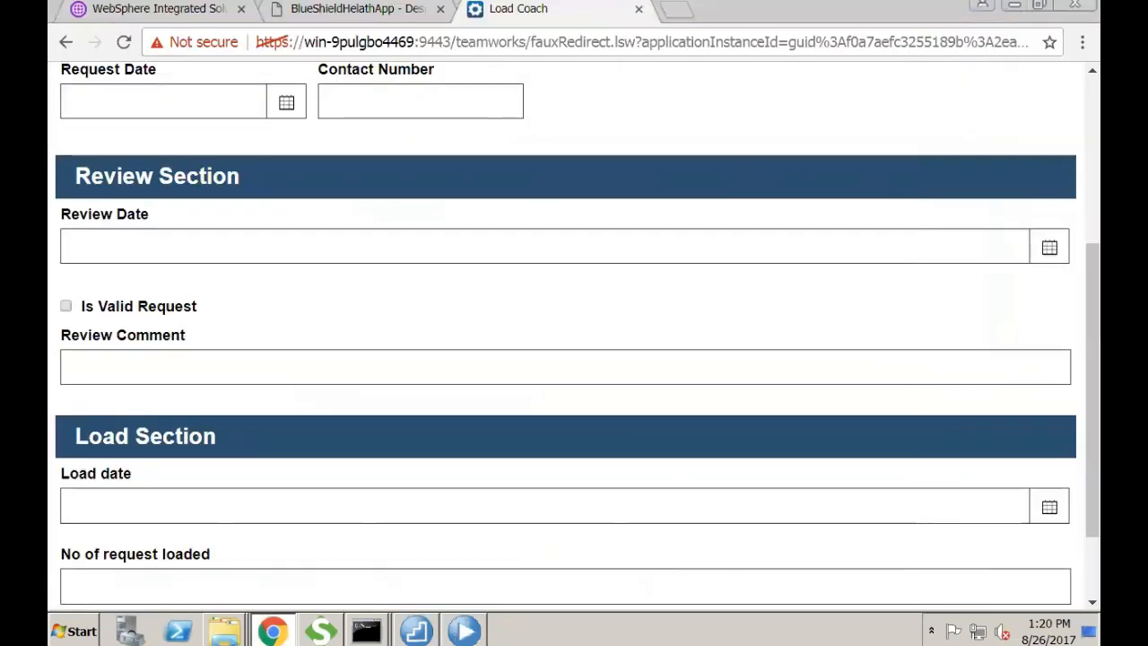
pyautogui.click(462, 621)
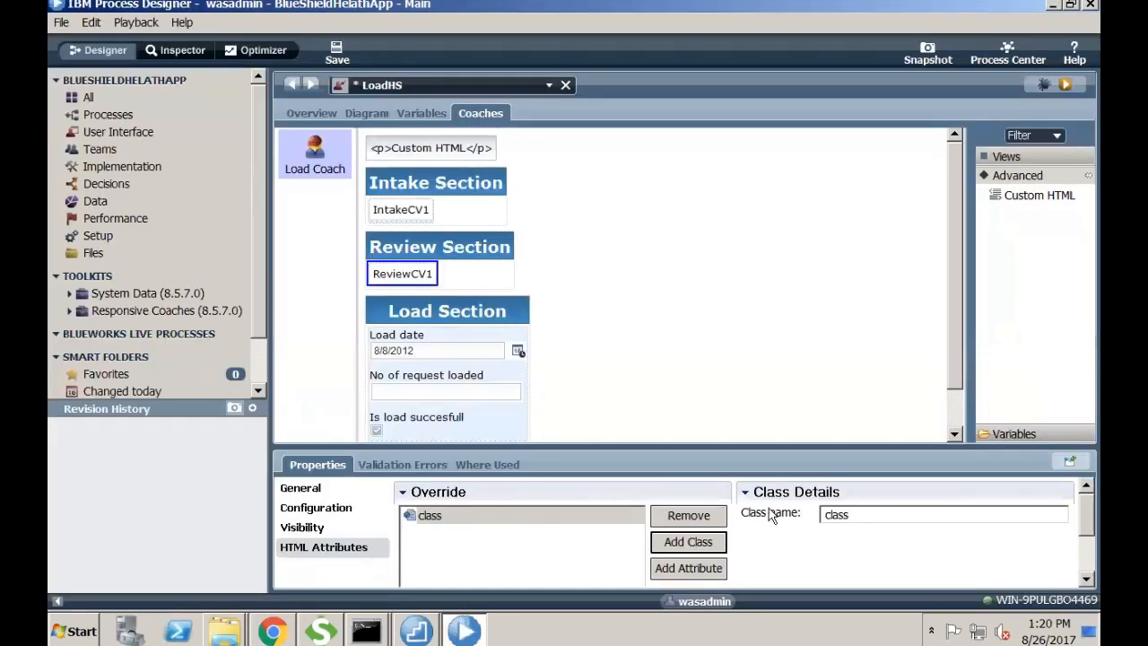
pyautogui.click(700, 520)
# - Save LoadHS and reselect the Custom HTML block
pyautogui.click(337, 52)
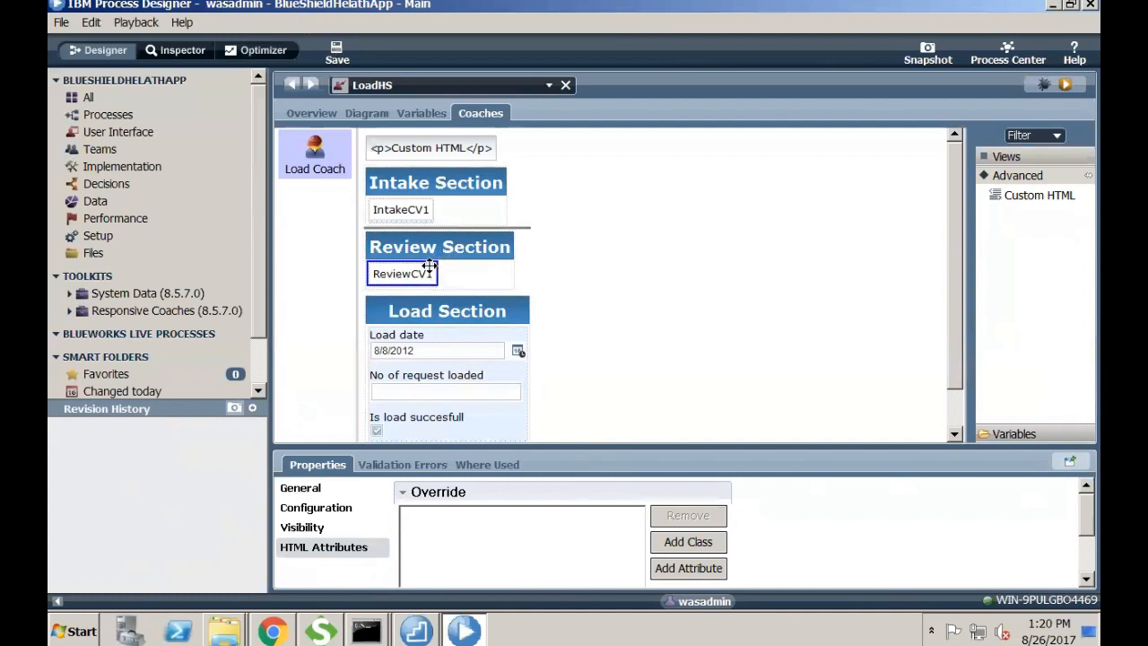
pyautogui.click(679, 332)
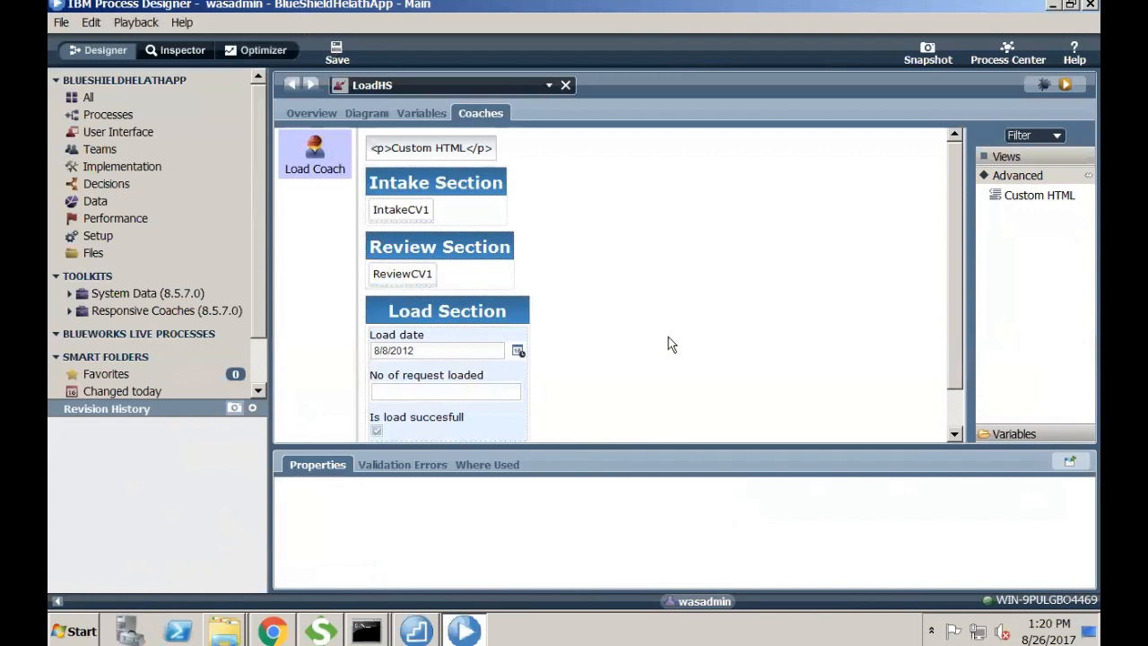
pyautogui.click(451, 143)
# - Delete the Custom HTML block from the Load coach and save LoadHS
pyautogui.rightClick(451, 144)
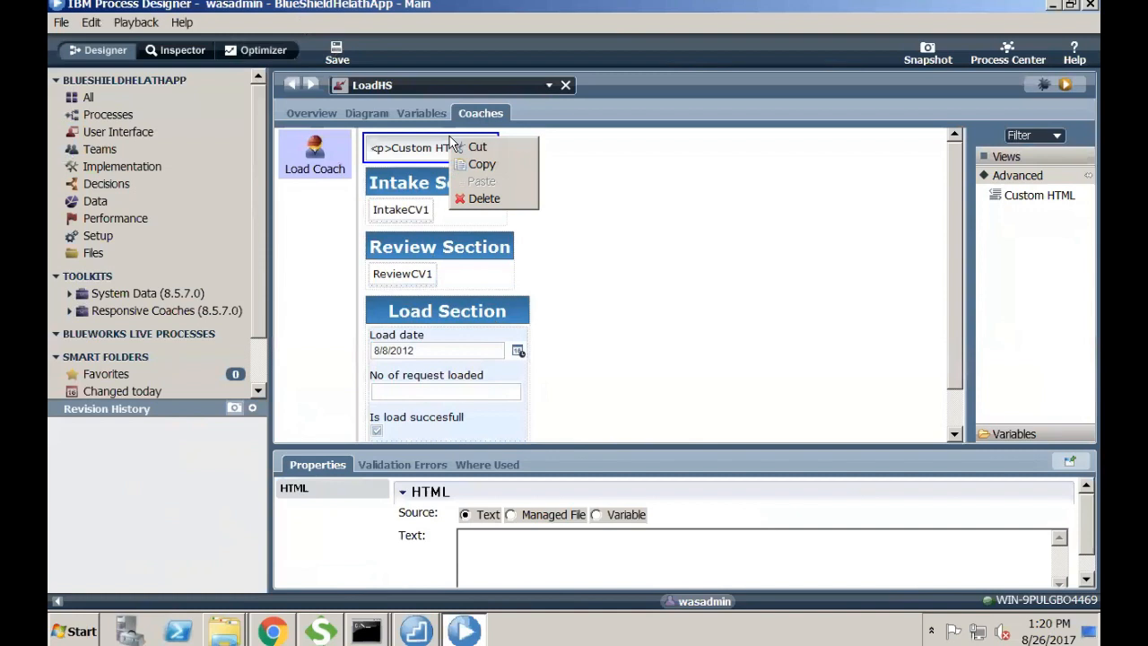
pyautogui.click(484, 199)
pyautogui.click(337, 52)
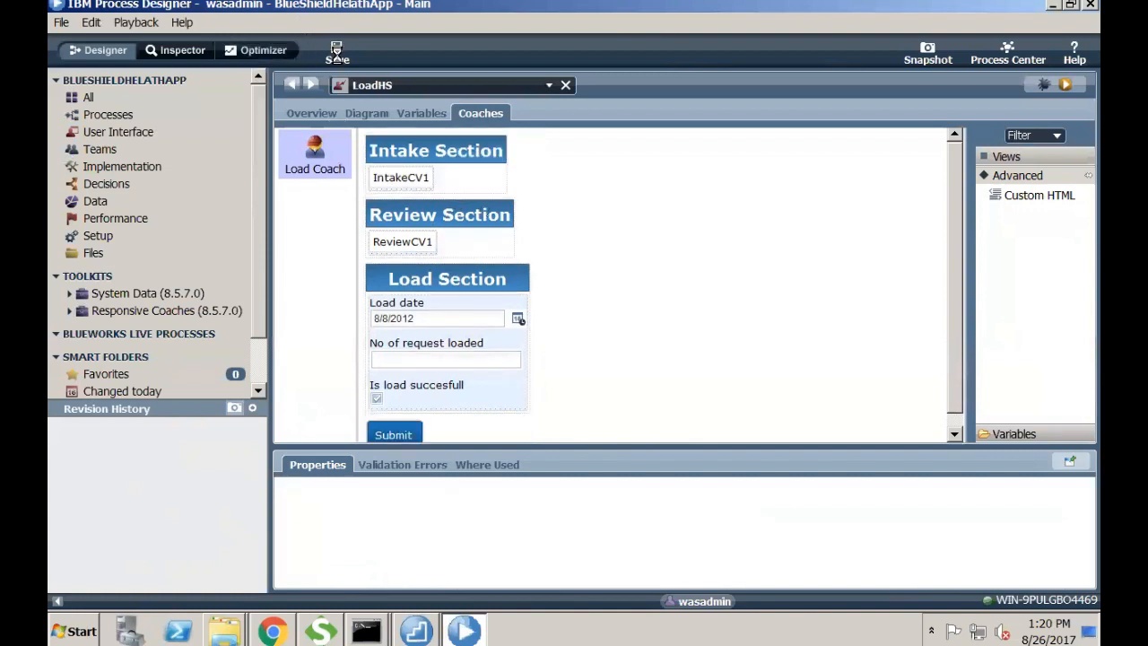
# - Close the Load Coach preview tab and list the library's User Interface items
pyautogui.click(147, 116)
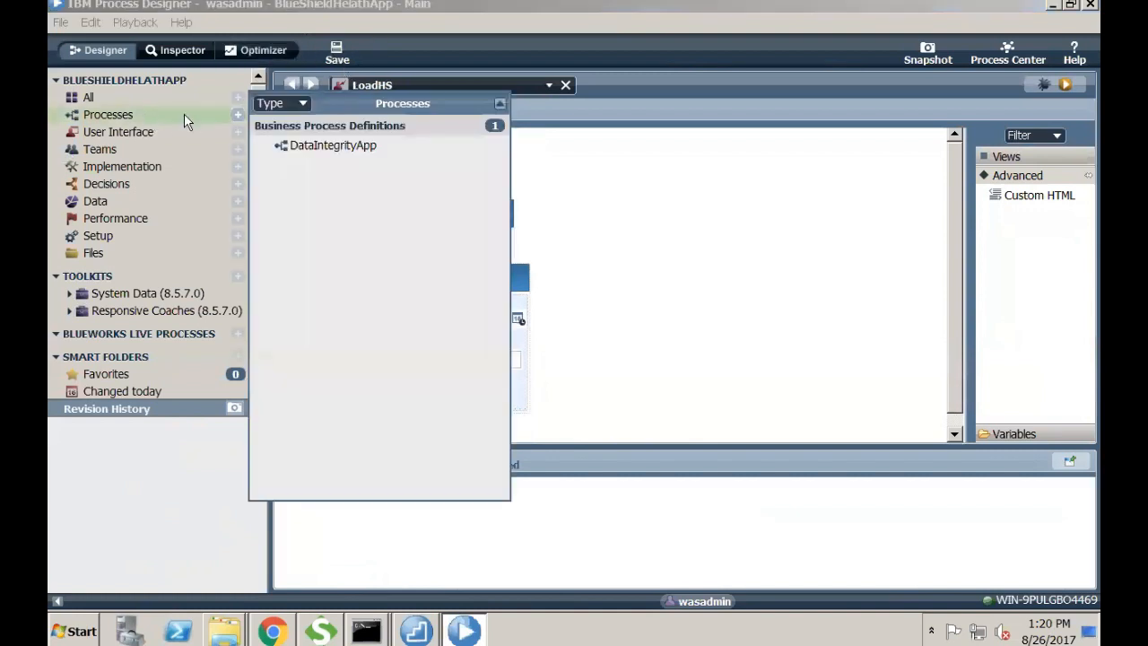
pyautogui.click(157, 136)
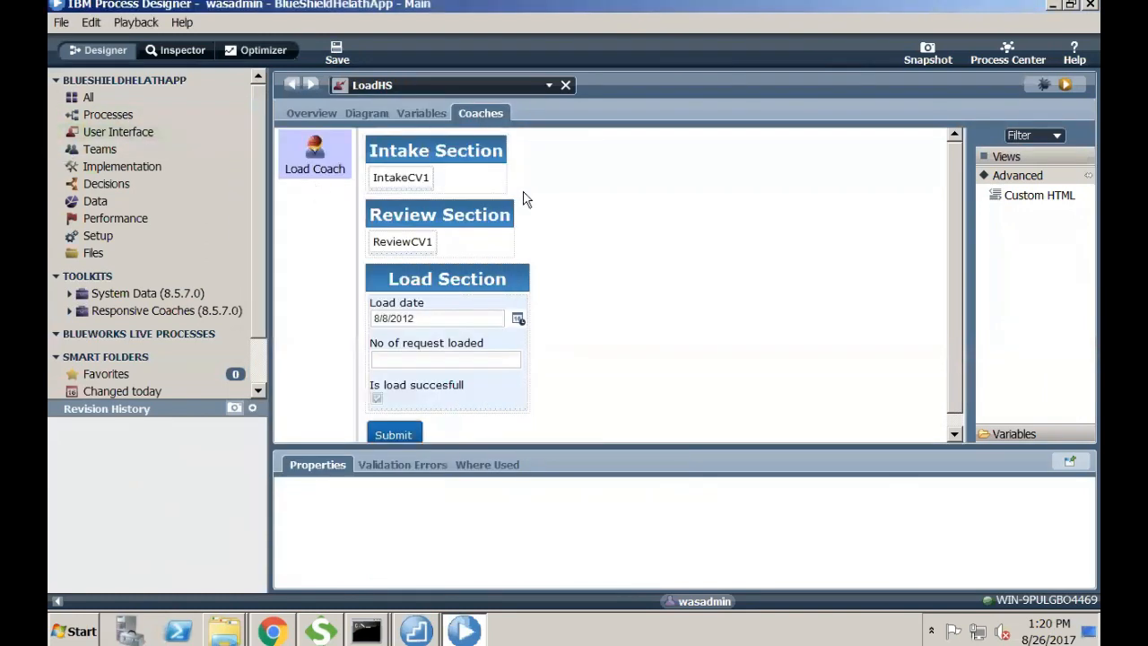
pyautogui.click(156, 132)
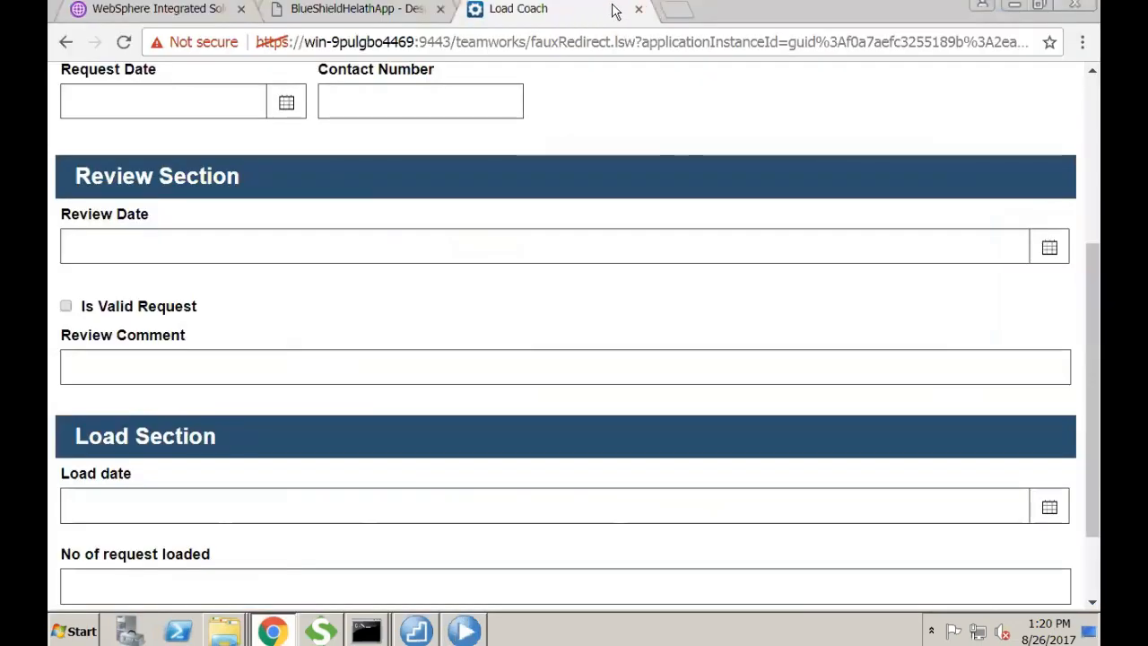
pyautogui.click(639, 10)
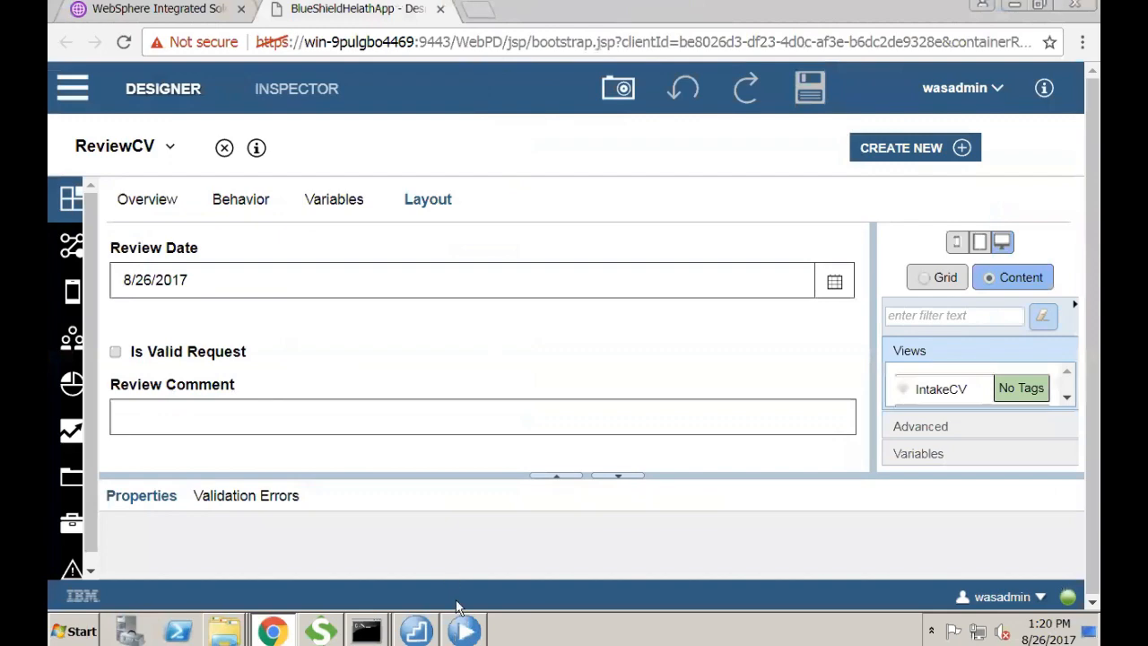
pyautogui.click(464, 631)
pyautogui.click(202, 135)
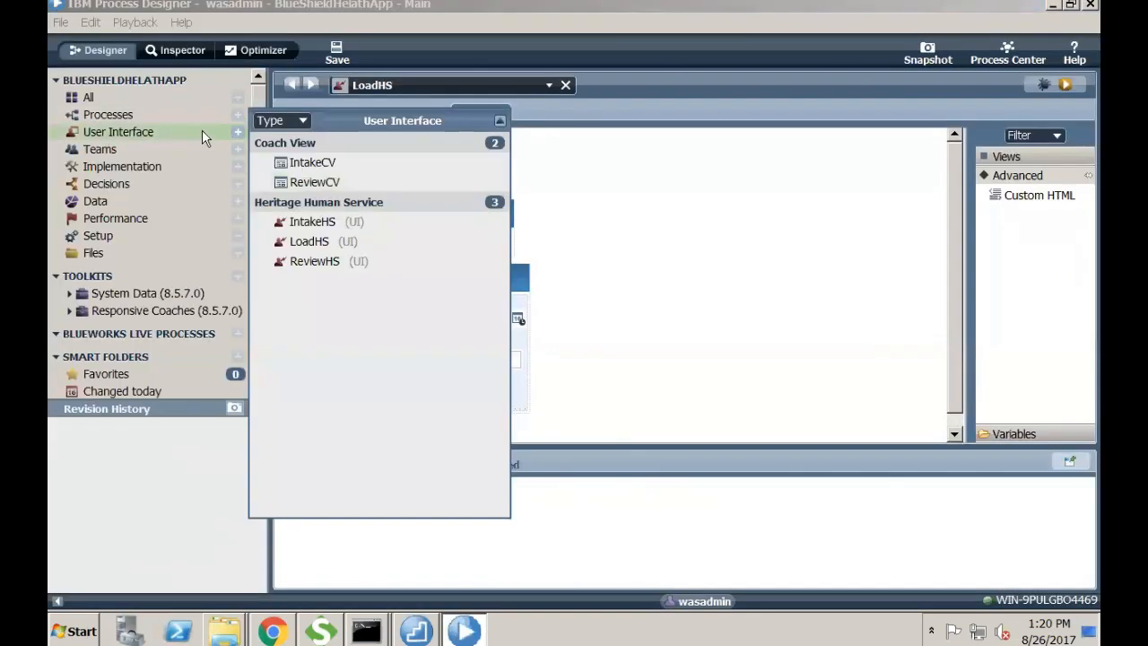
# - On the Review coach, add a Section around IntakeCV1 and label it Intake Section
pyautogui.click(315, 260)
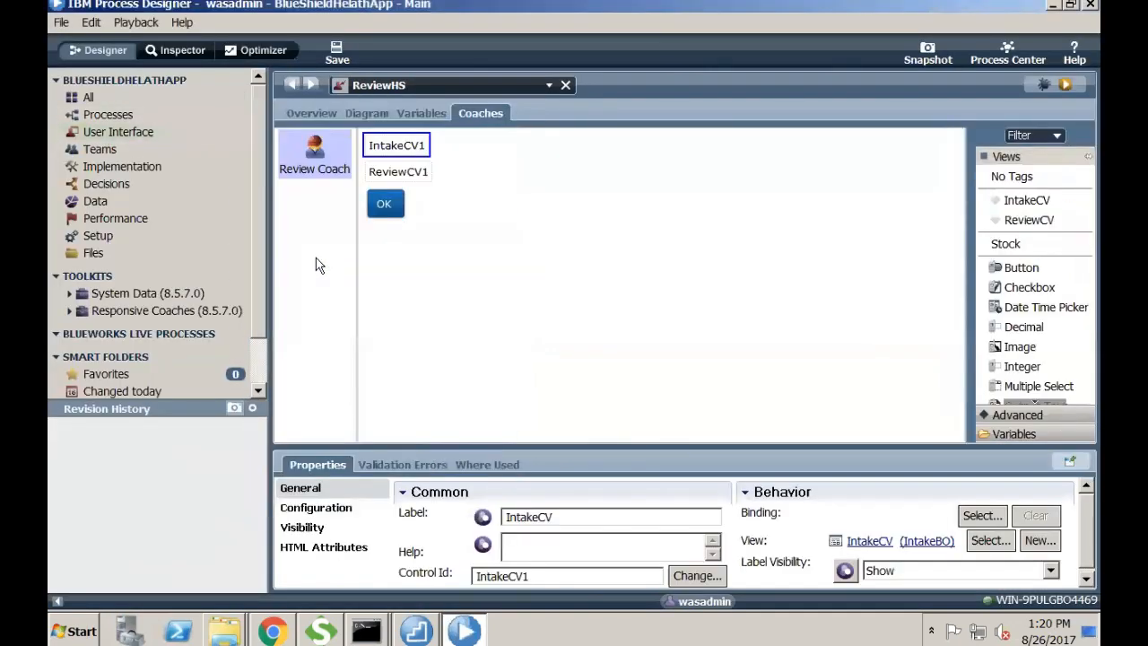
pyautogui.click(474, 179)
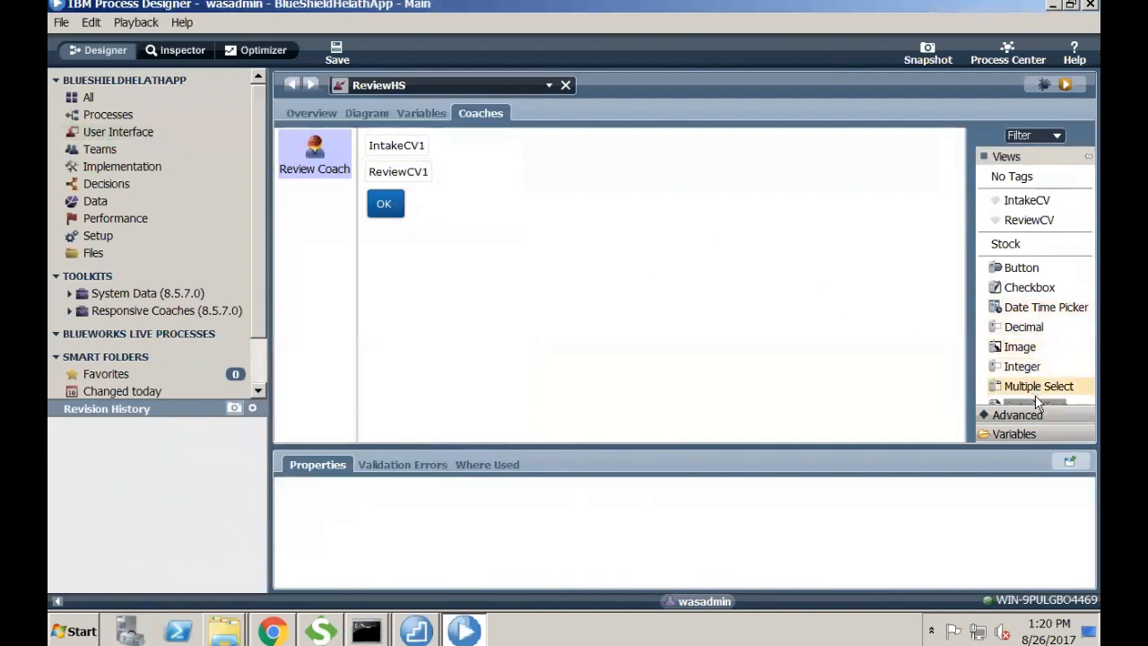
pyautogui.scroll(-2, 1037, 408)
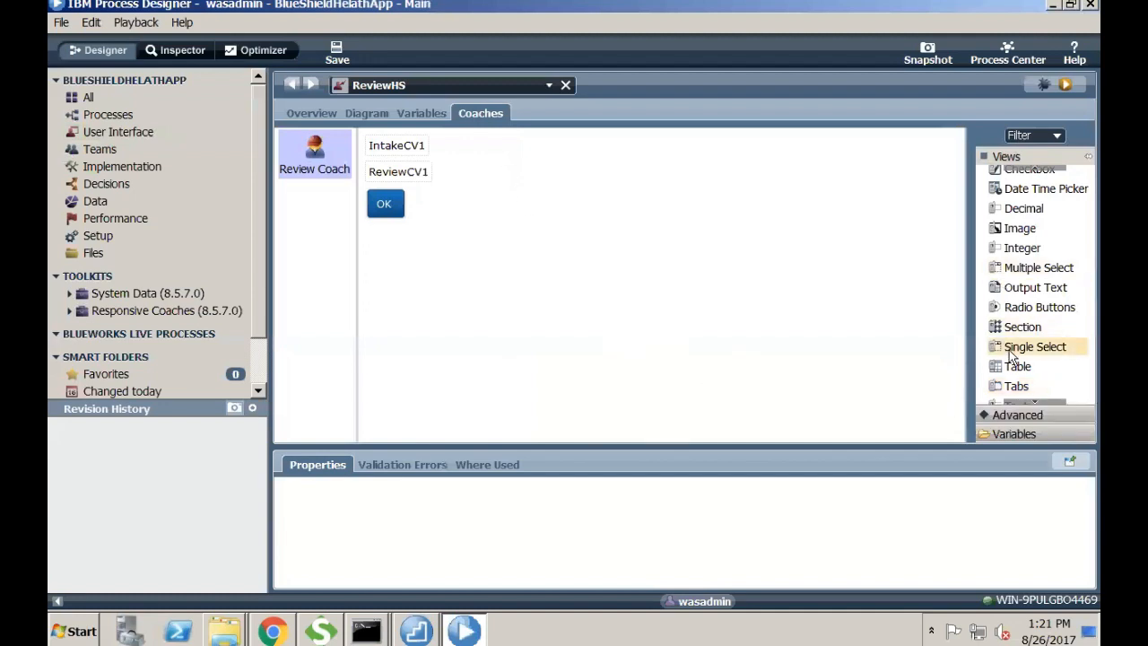
pyautogui.moveTo(1017, 327); pyautogui.dragTo(423, 183)
pyautogui.click(386, 223)
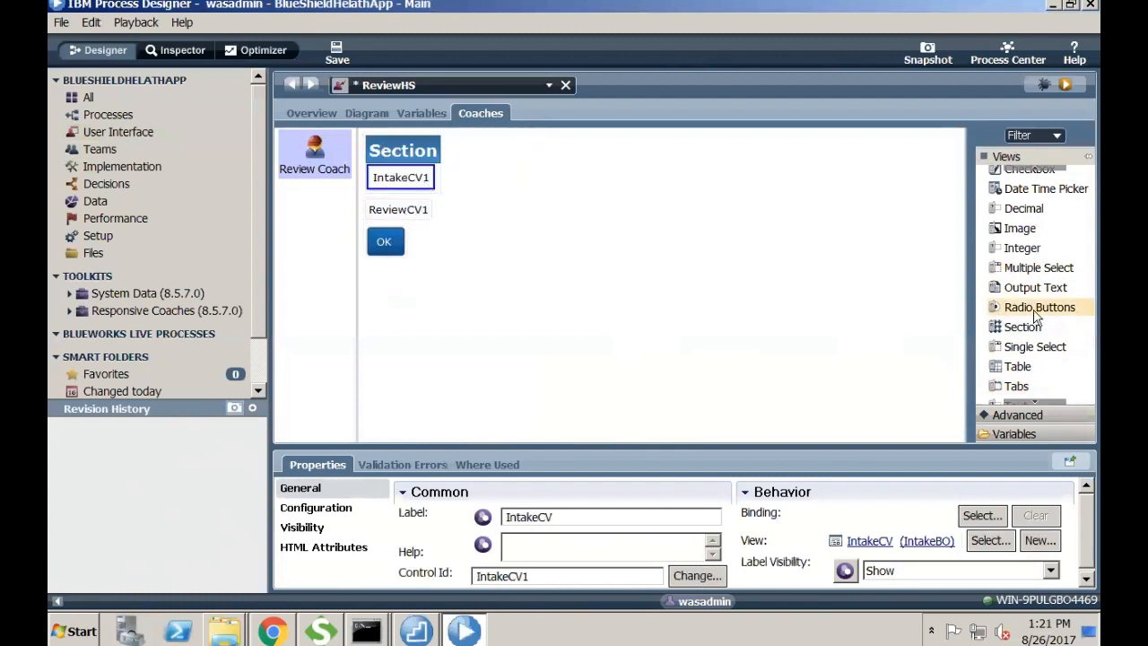
pyautogui.click(436, 170)
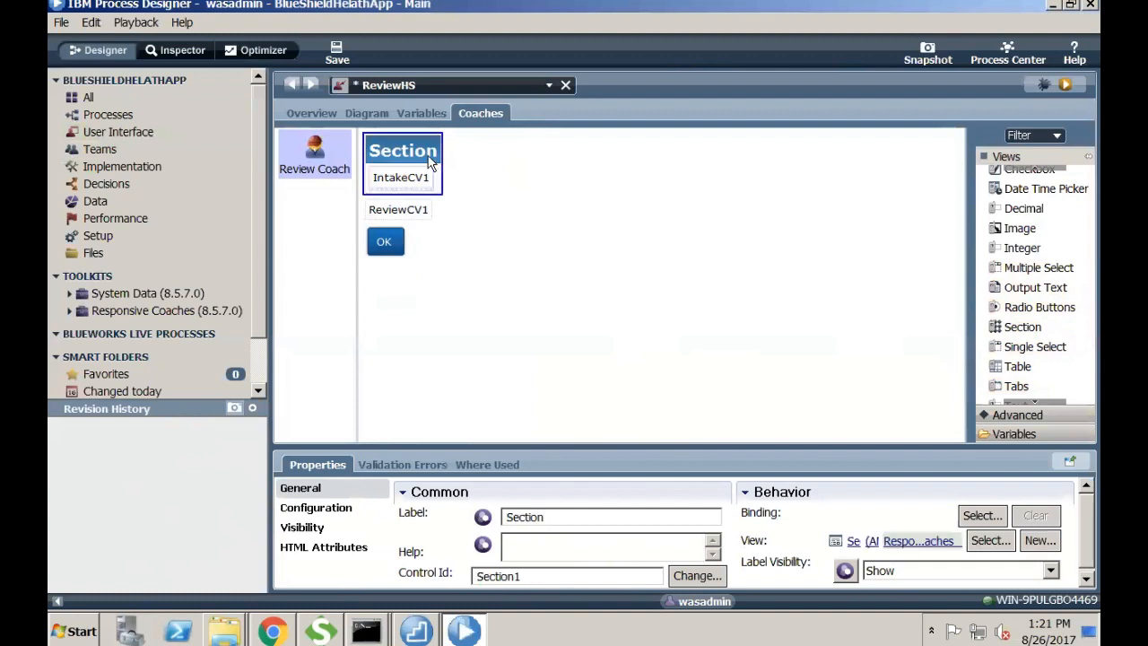
pyautogui.moveTo(612, 516); pyautogui.dragTo(307, 546)
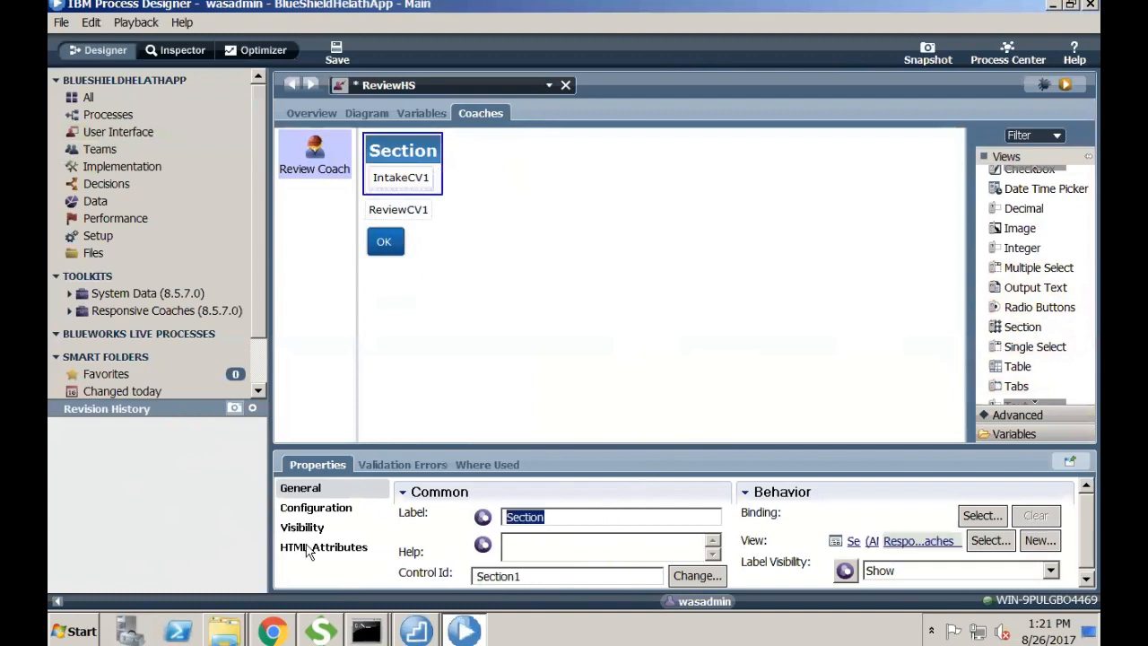
pyautogui.write('Intake Section')
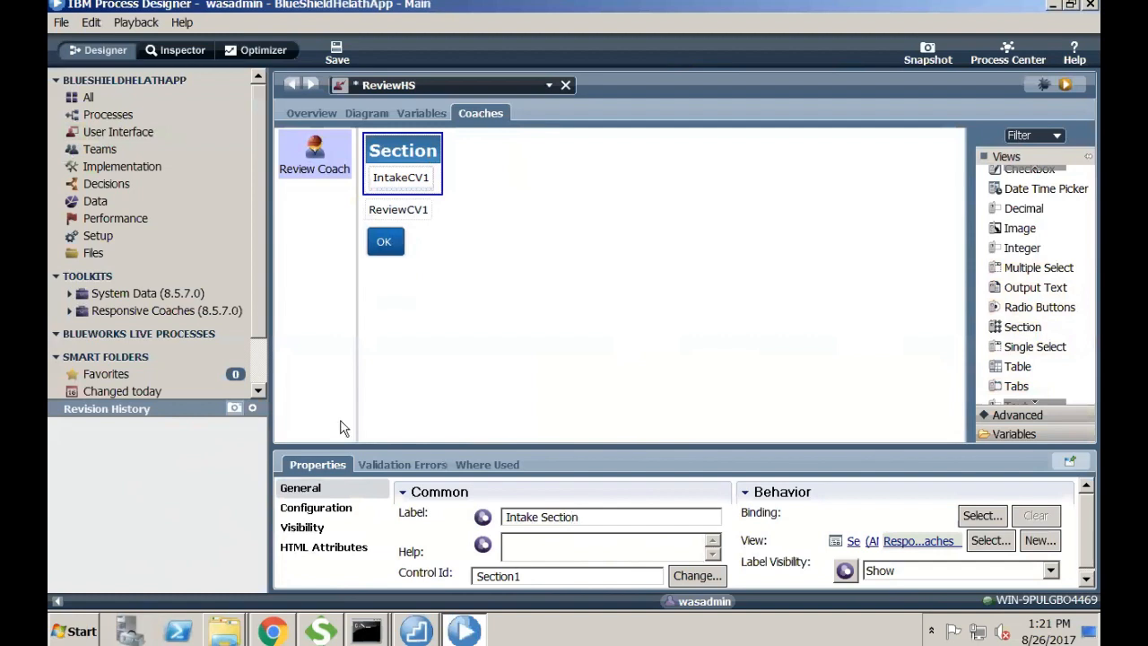
pyautogui.press('Return')
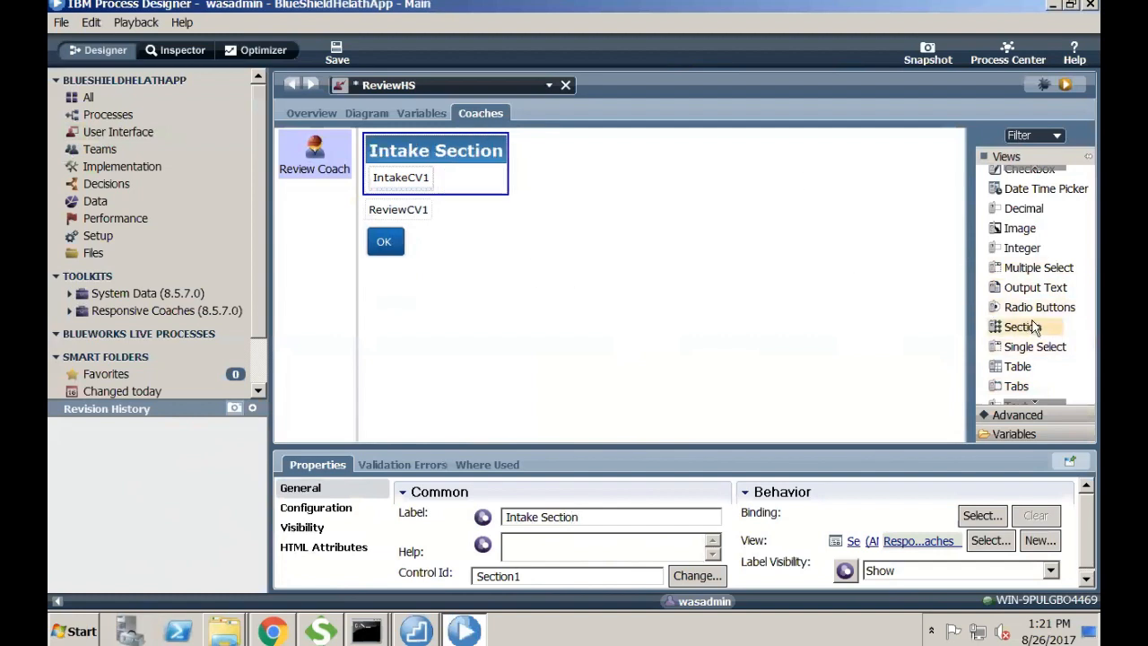
# - Add a second section holding ReviewCV1, label it Review Section, and save
pyautogui.moveTo(1026, 328); pyautogui.dragTo(487, 211)
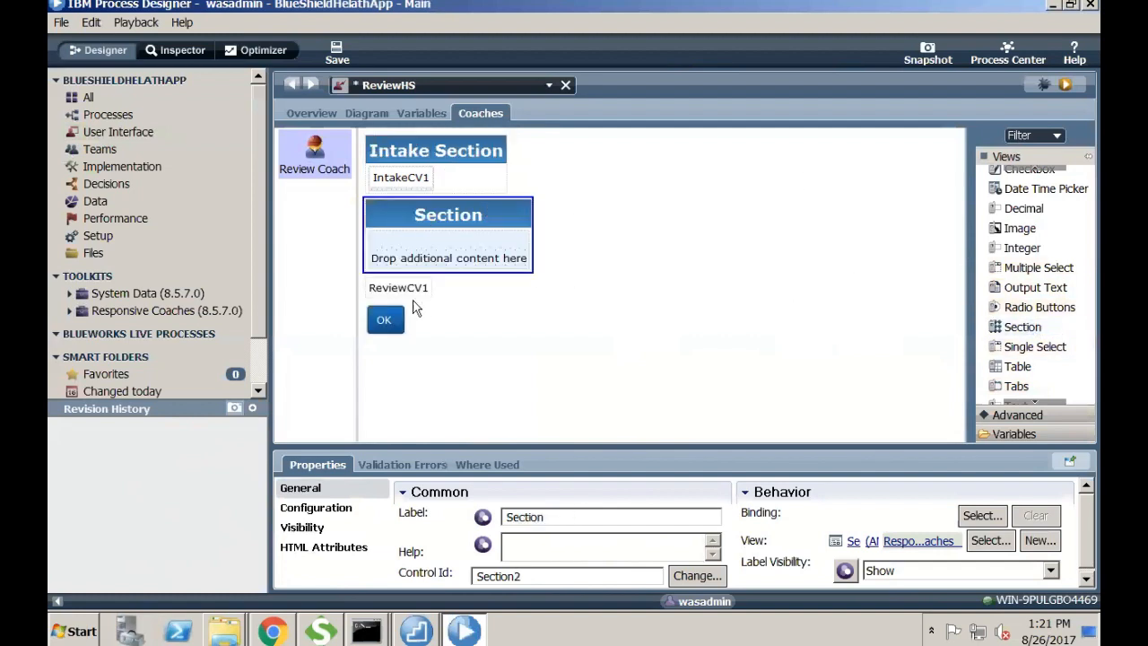
pyautogui.moveTo(413, 298); pyautogui.dragTo(451, 245)
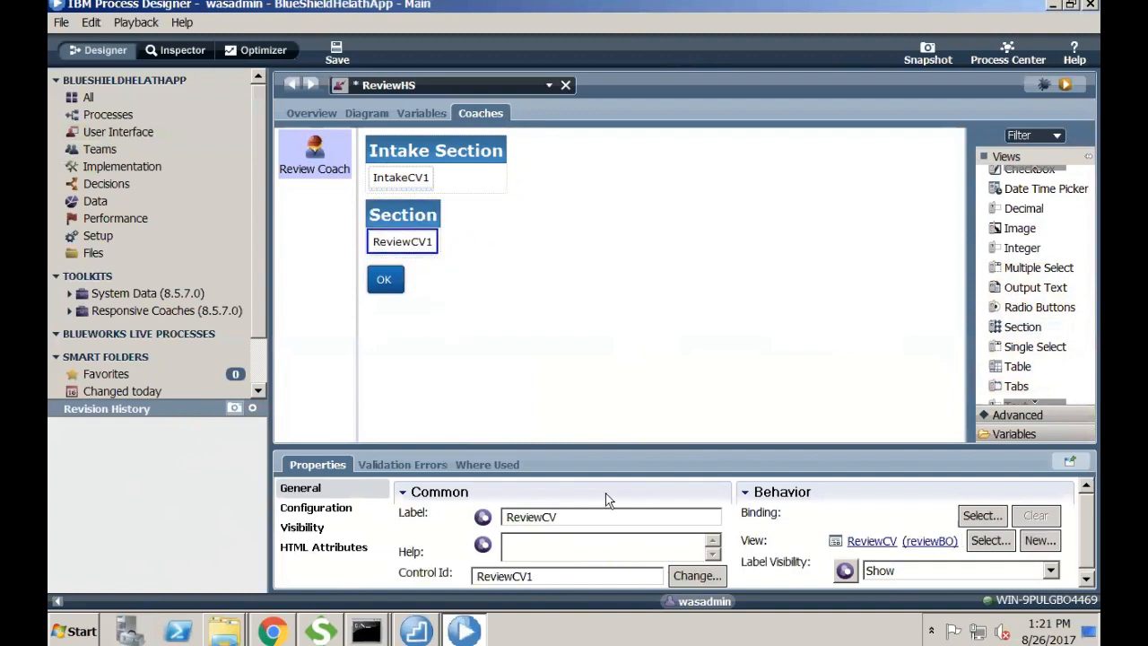
pyautogui.click(591, 518)
pyautogui.click(426, 230)
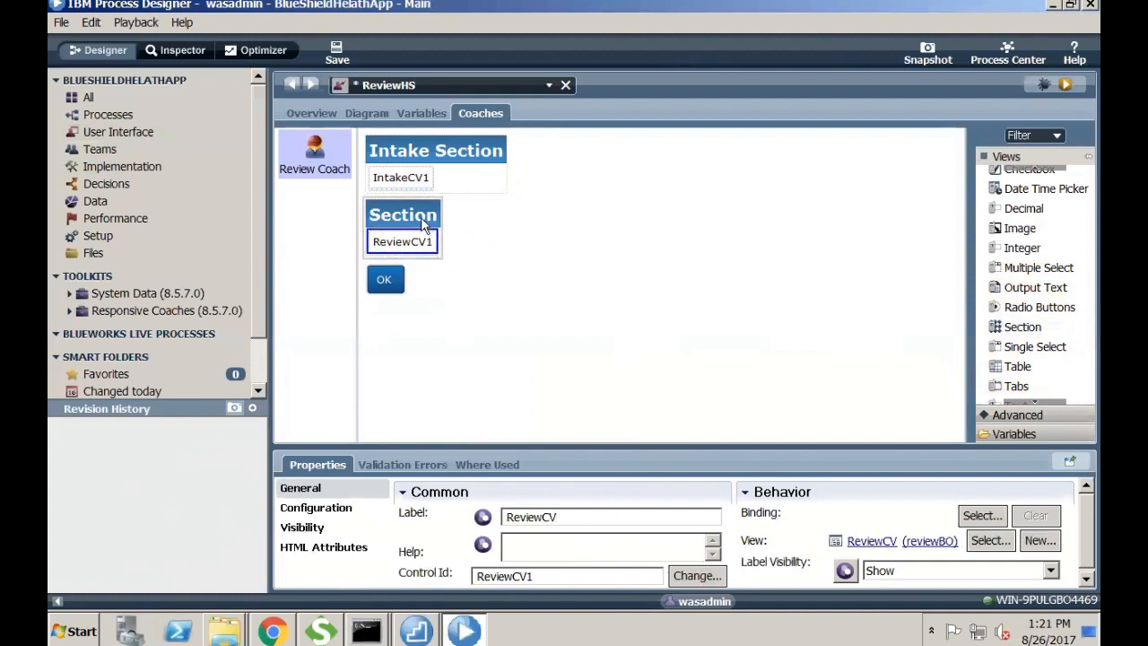
pyautogui.doubleClick(574, 517)
pyautogui.write('R')
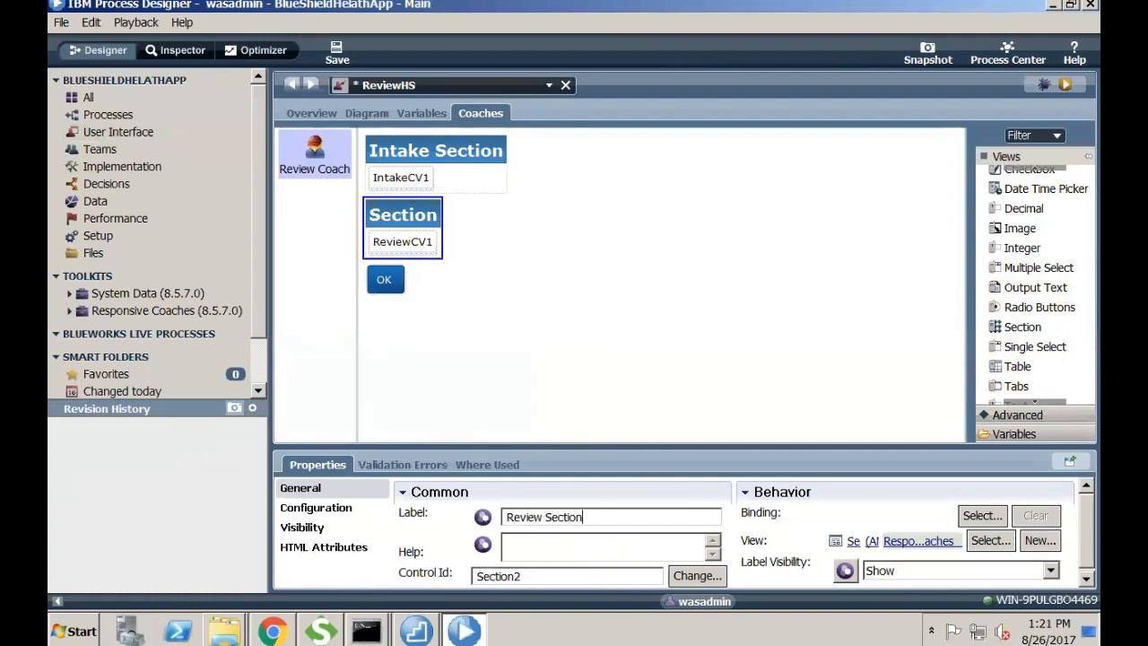
pyautogui.click(338, 55)
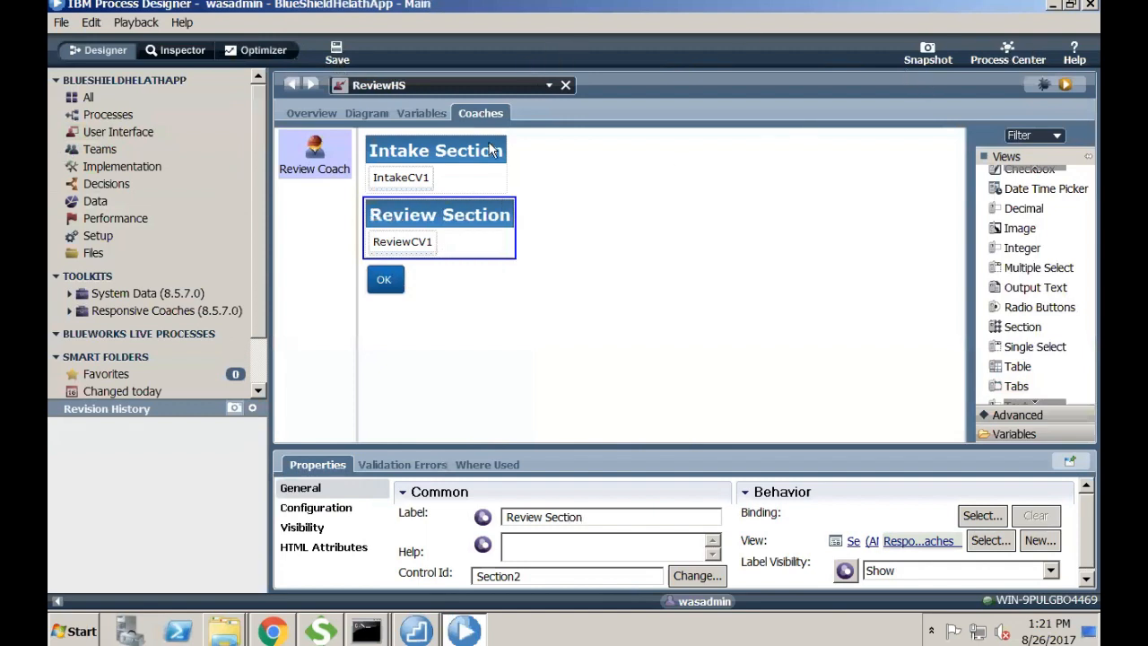
# - Start a new DataIntegrityApp run from its process diagram and inspect the instance
pyautogui.click(107, 115)
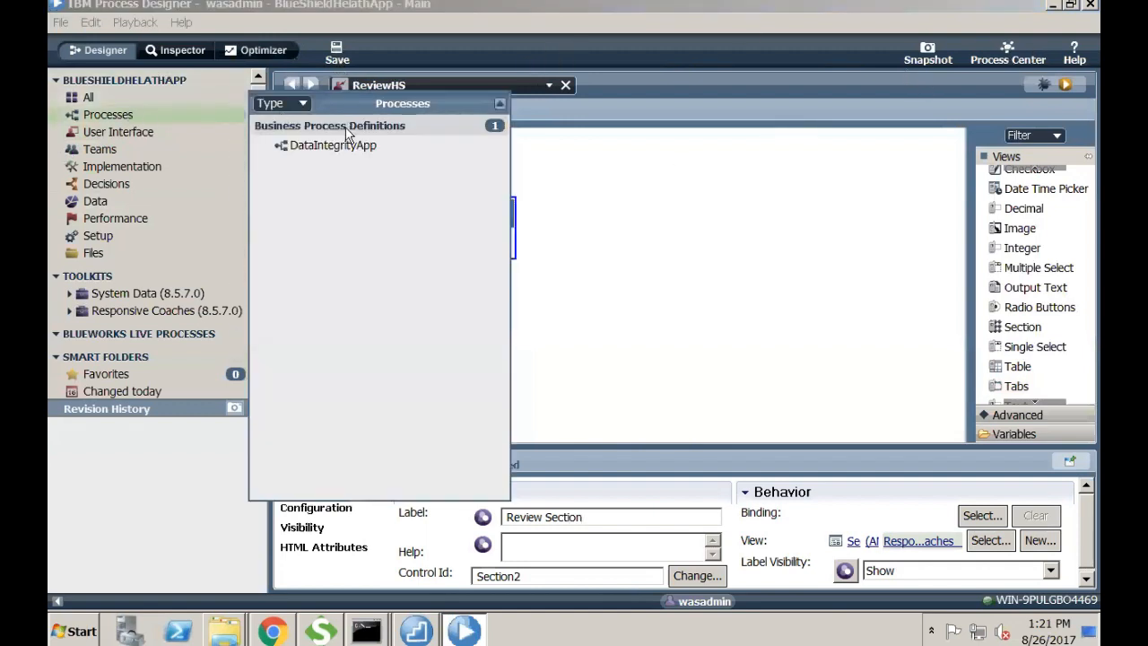
pyautogui.click(329, 142)
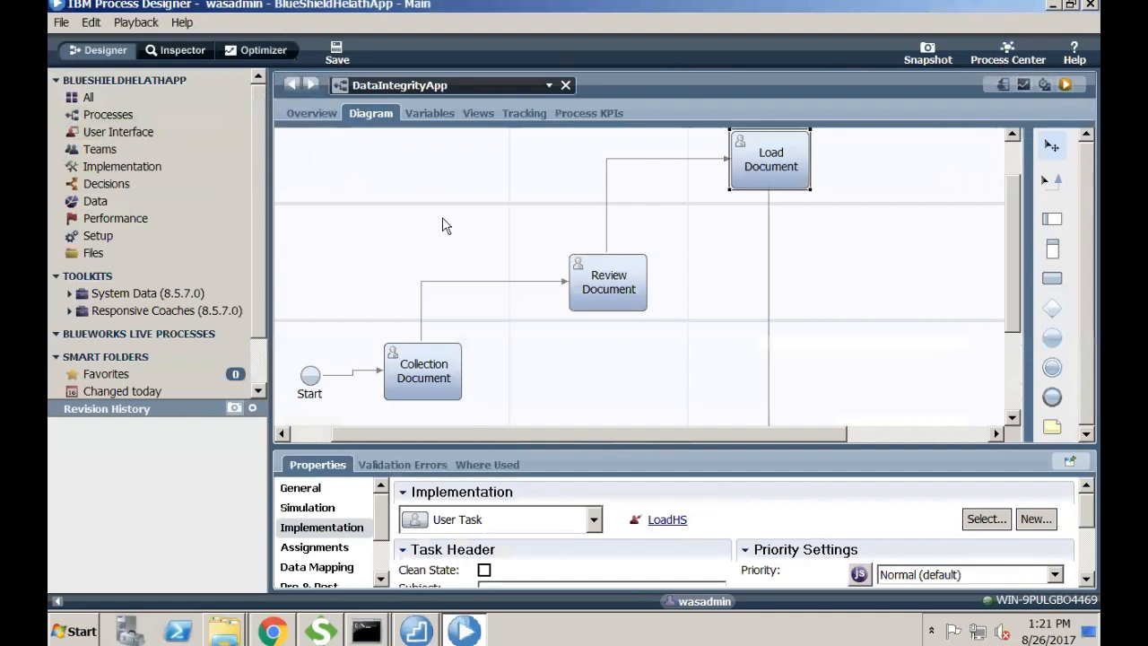
pyautogui.click(1065, 83)
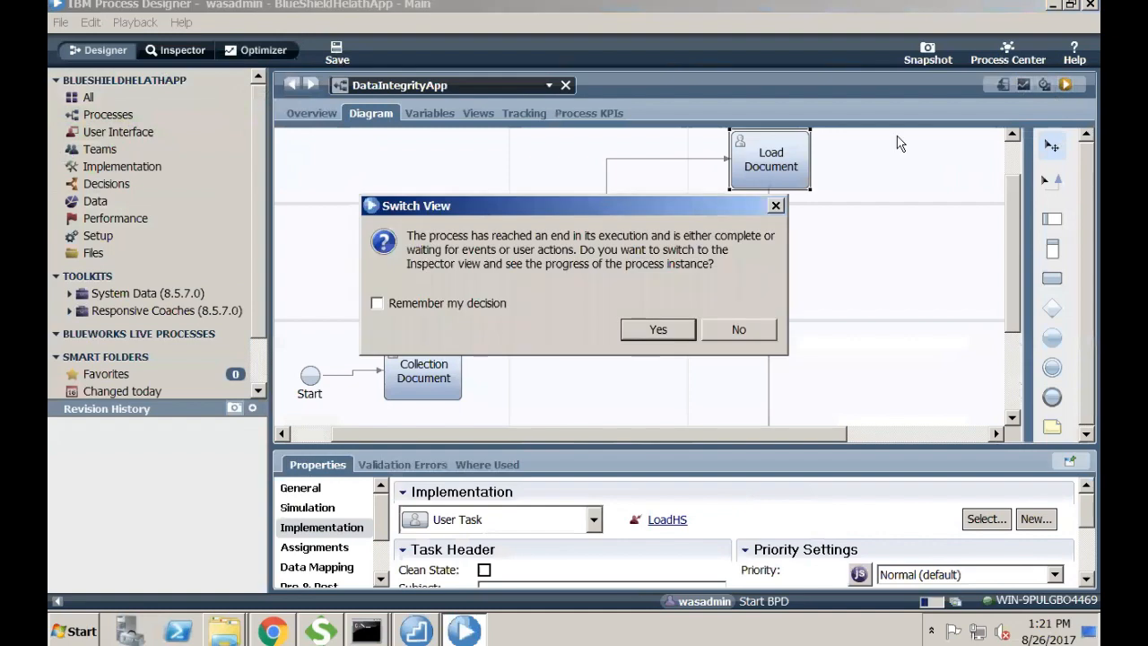
pyautogui.click(661, 329)
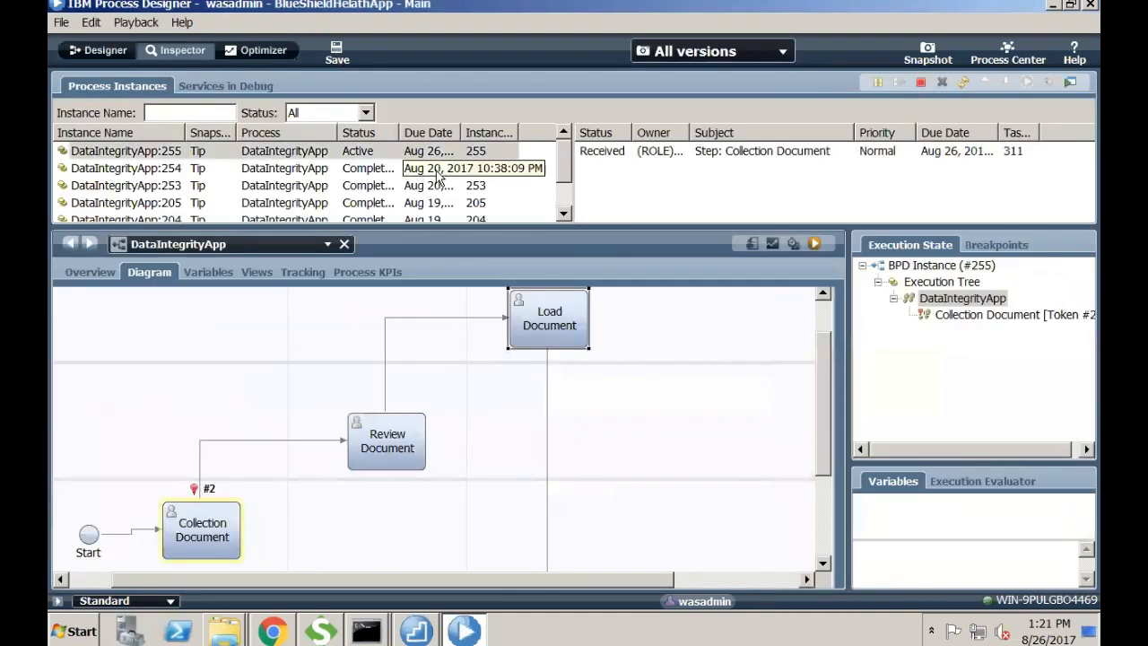
# - Run instance 255's Collection Document task as the intake user, entering its password
pyautogui.click(687, 152)
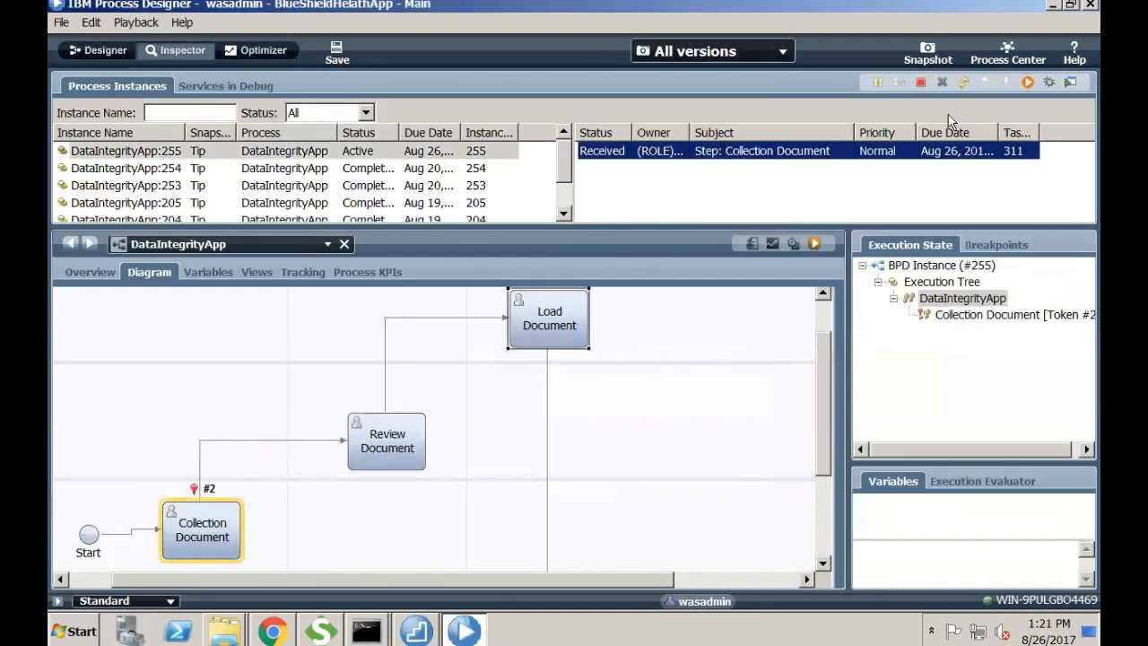
pyautogui.click(1025, 85)
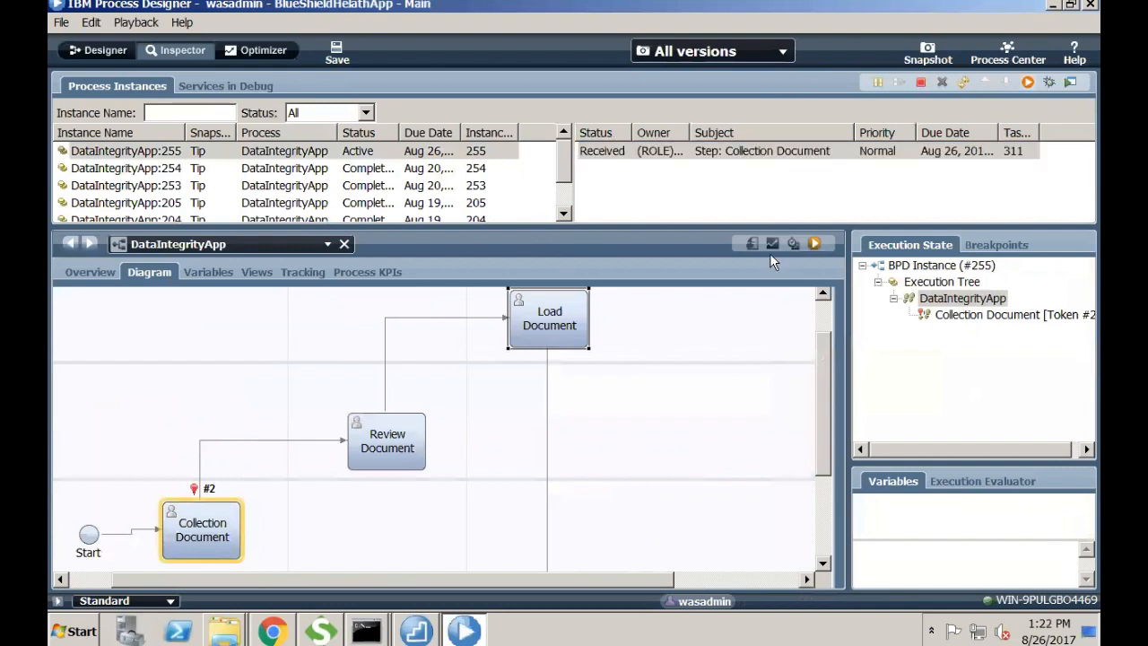
pyautogui.click(527, 294)
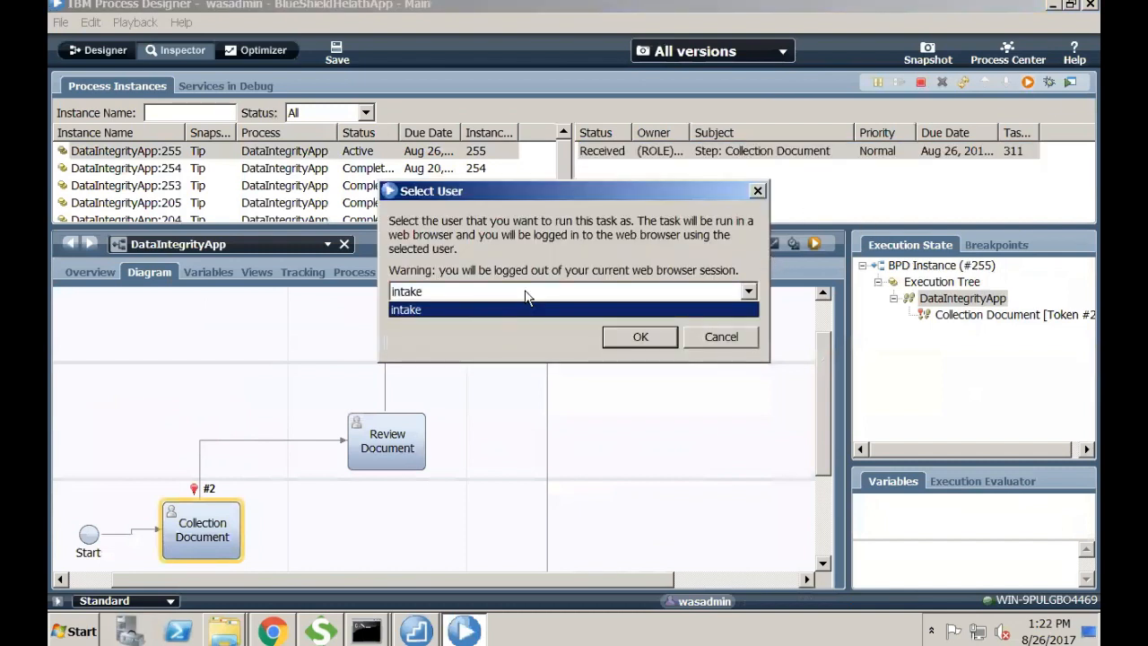
pyautogui.click(474, 309)
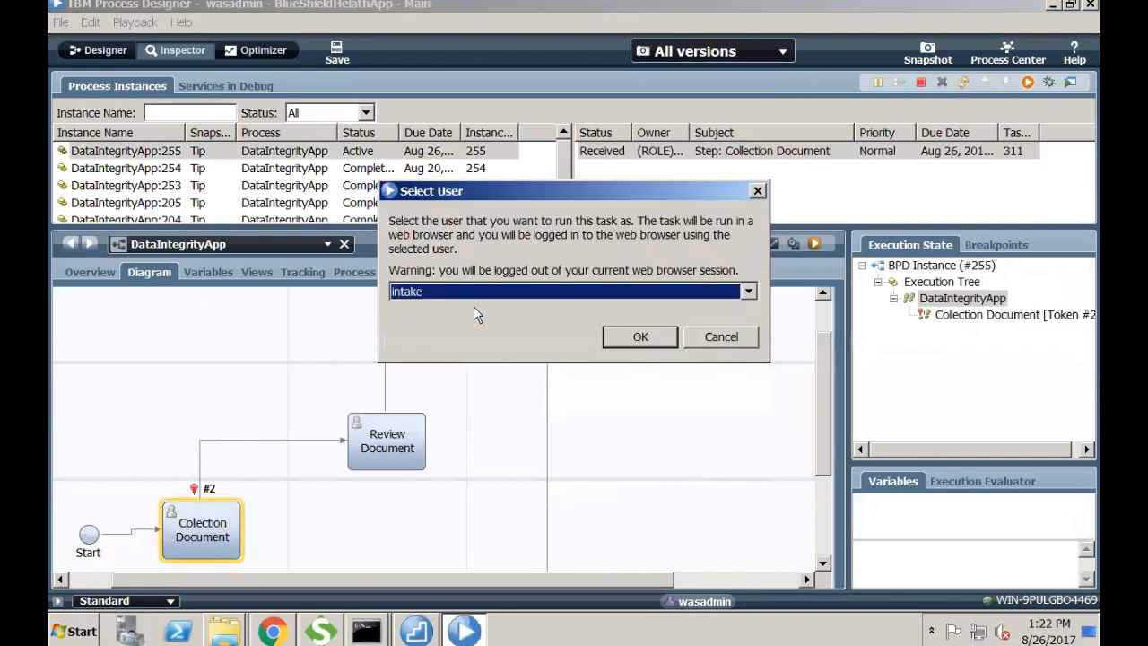
pyautogui.click(635, 337)
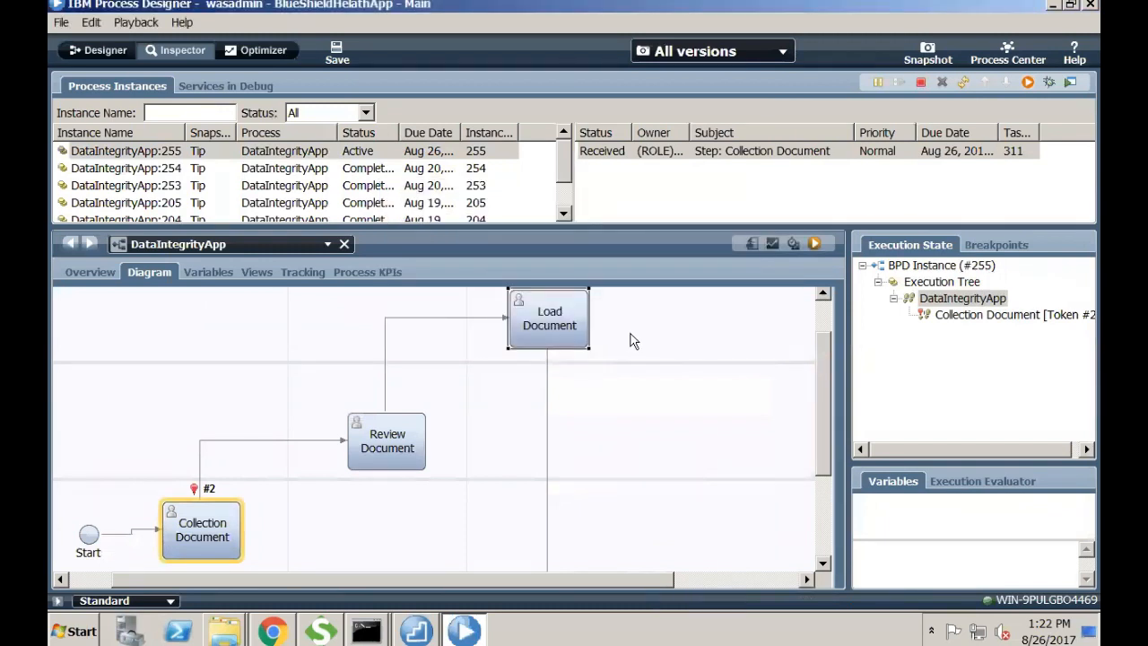
pyautogui.write('*')
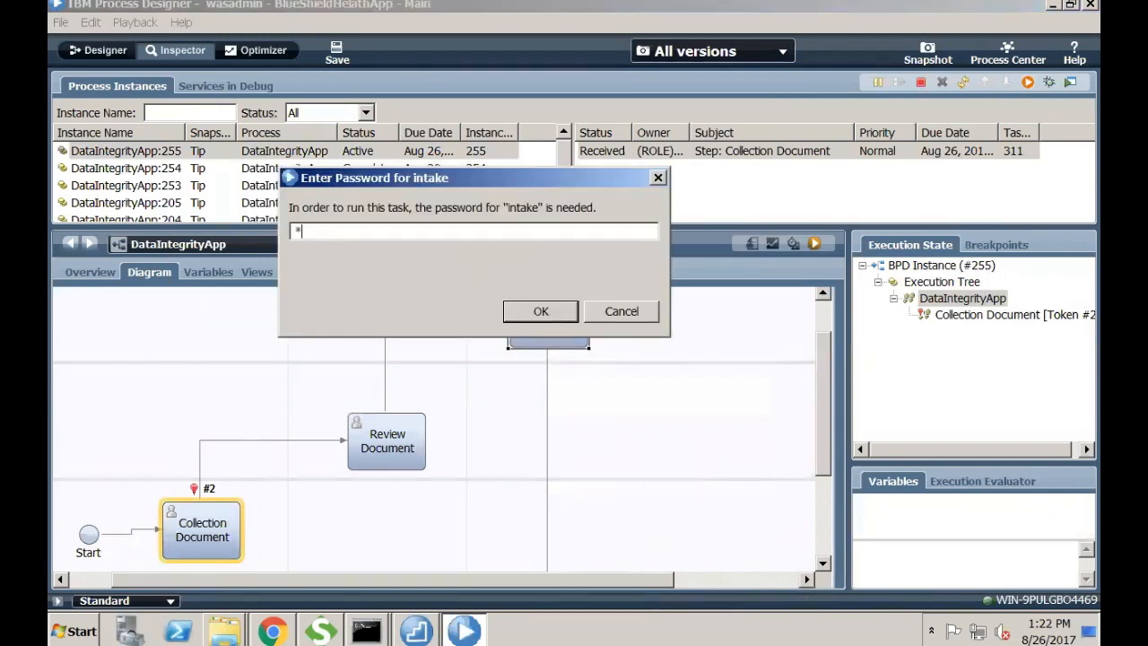
pyautogui.write('*******')
pyautogui.press('Return')
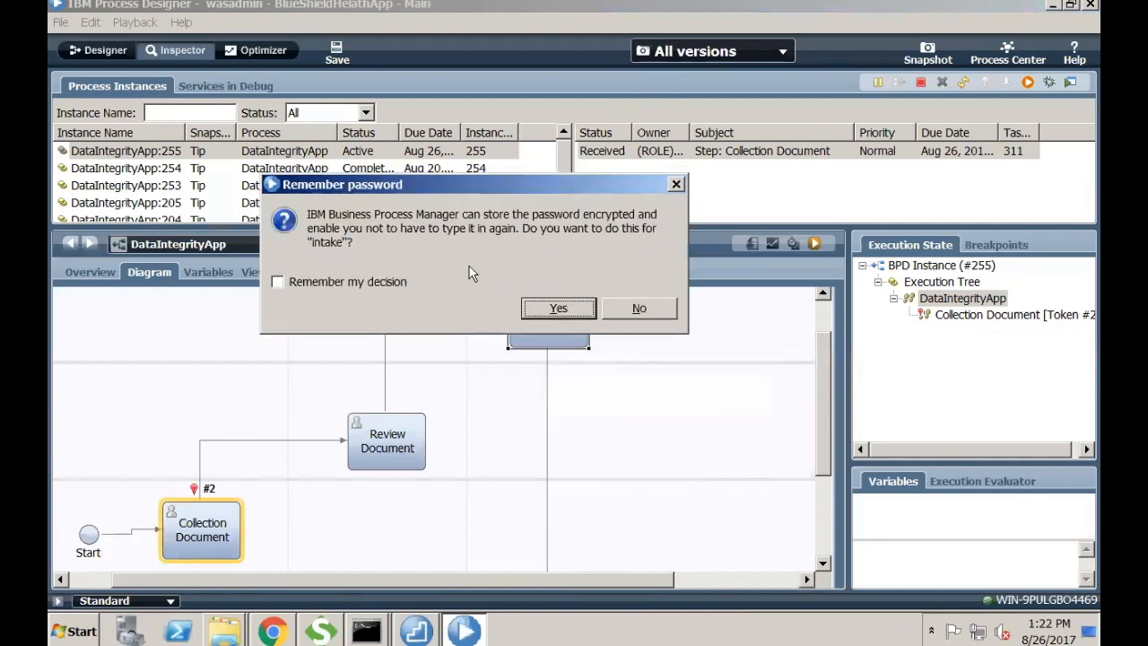
pyautogui.press('Return')
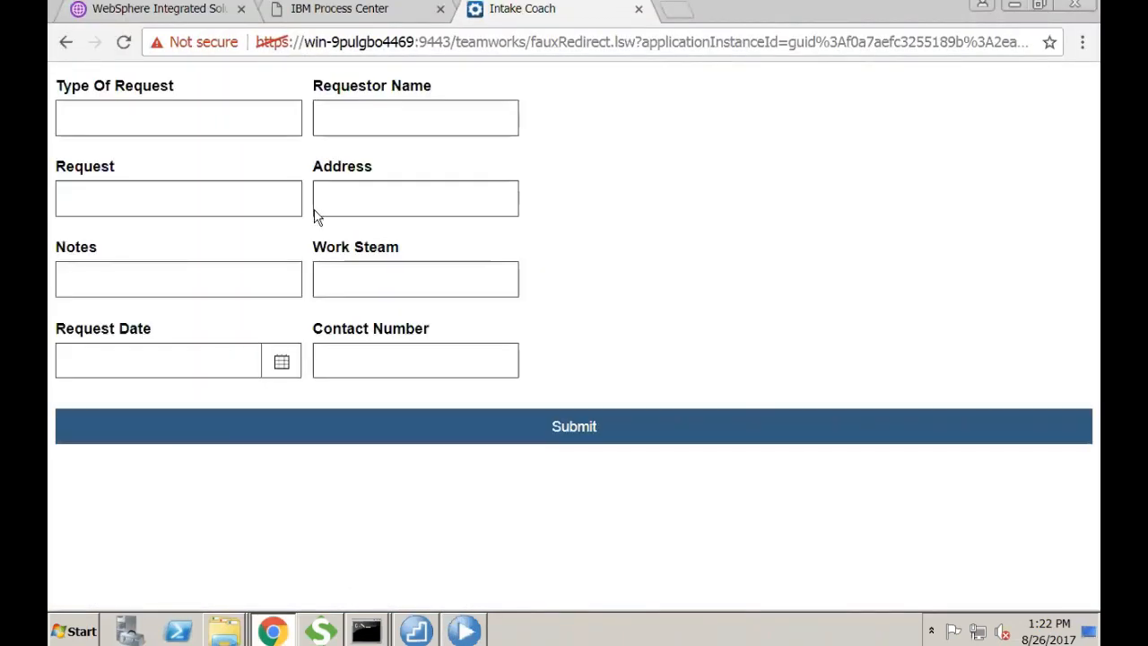
# - Fill Type Of Request as Update, the requestor name, and Request 'Please Change my Address'
pyautogui.click(182, 118)
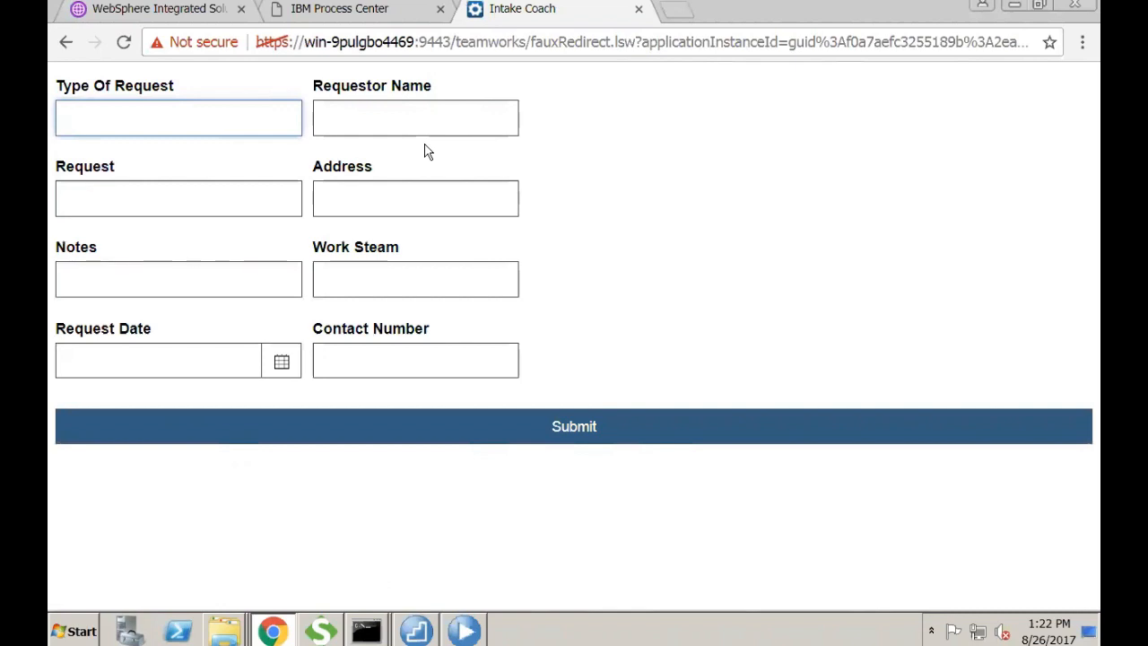
pyautogui.write('Address Change')
pyautogui.press('Tab')
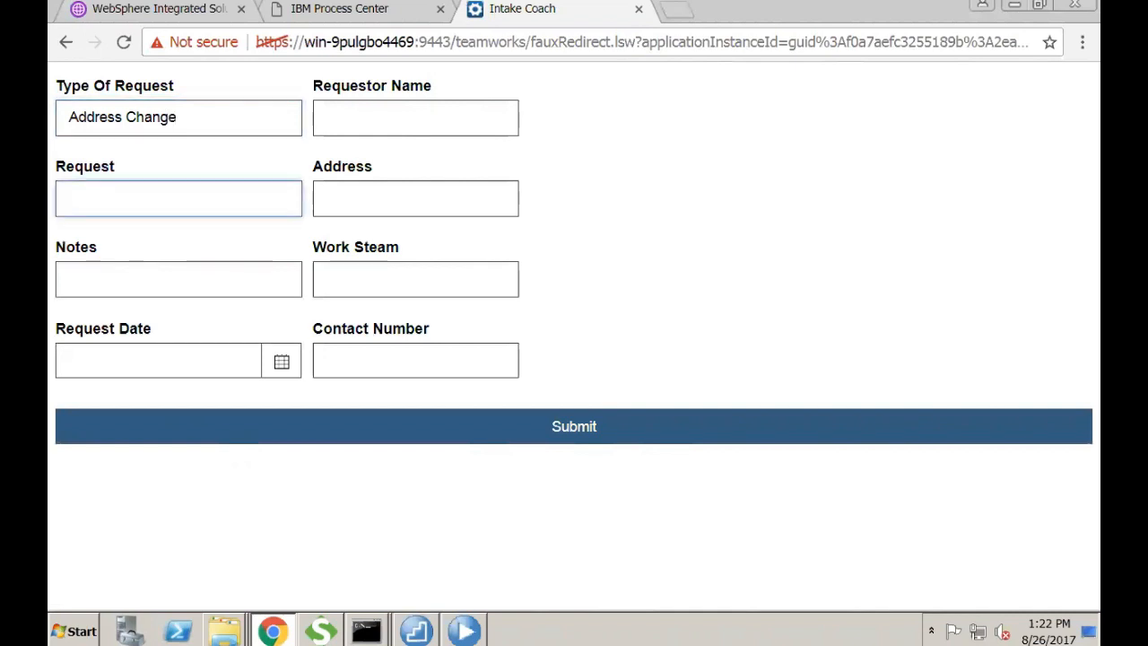
pyautogui.click(421, 121)
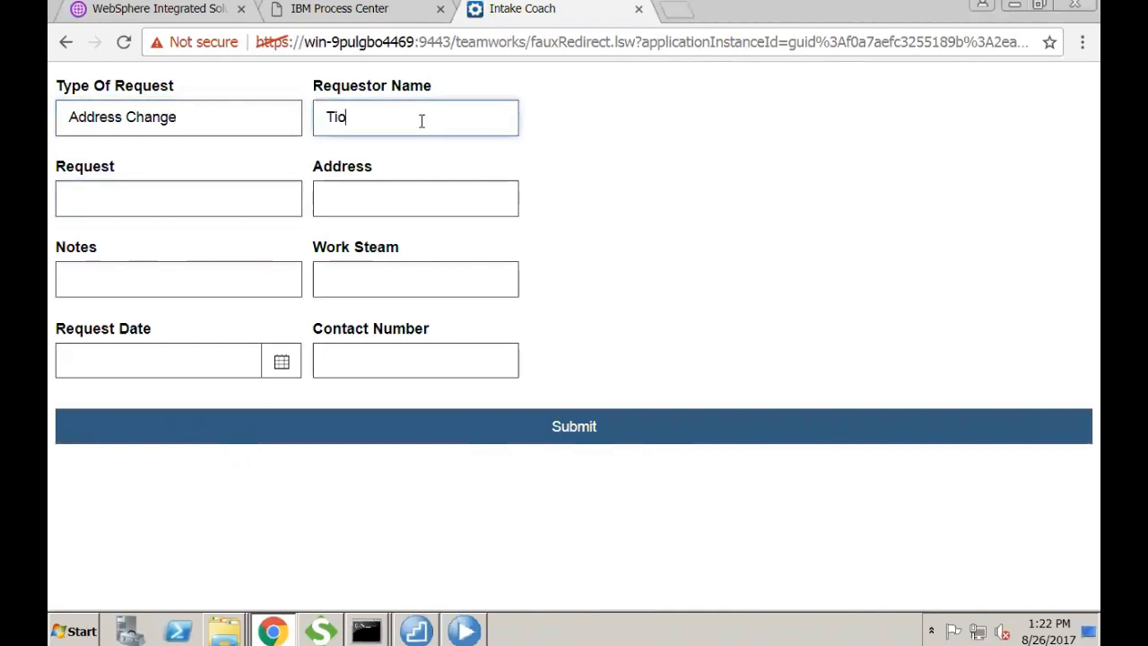
pyautogui.write('Tom')
pyautogui.press('Tab')
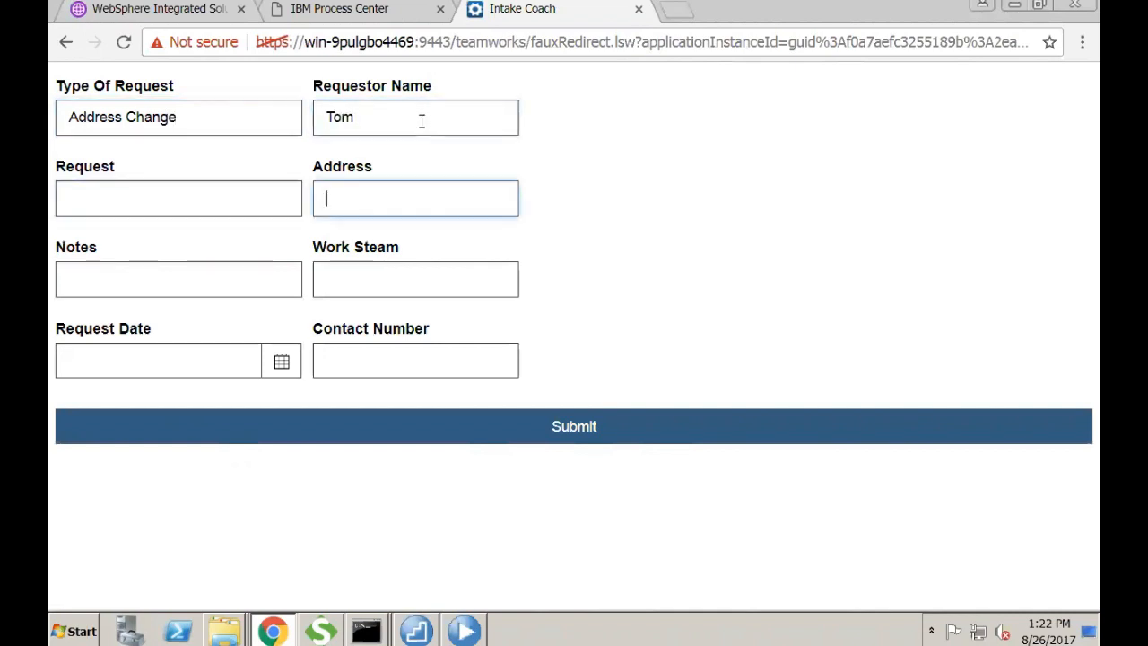
pyautogui.click(248, 200)
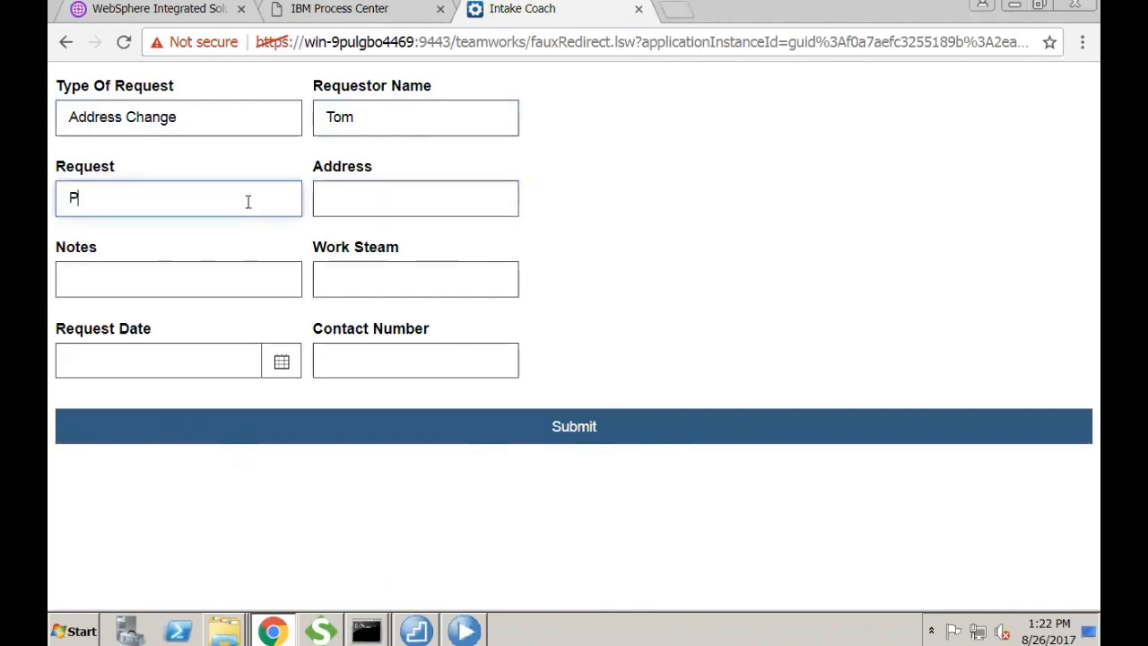
pyautogui.write('P')
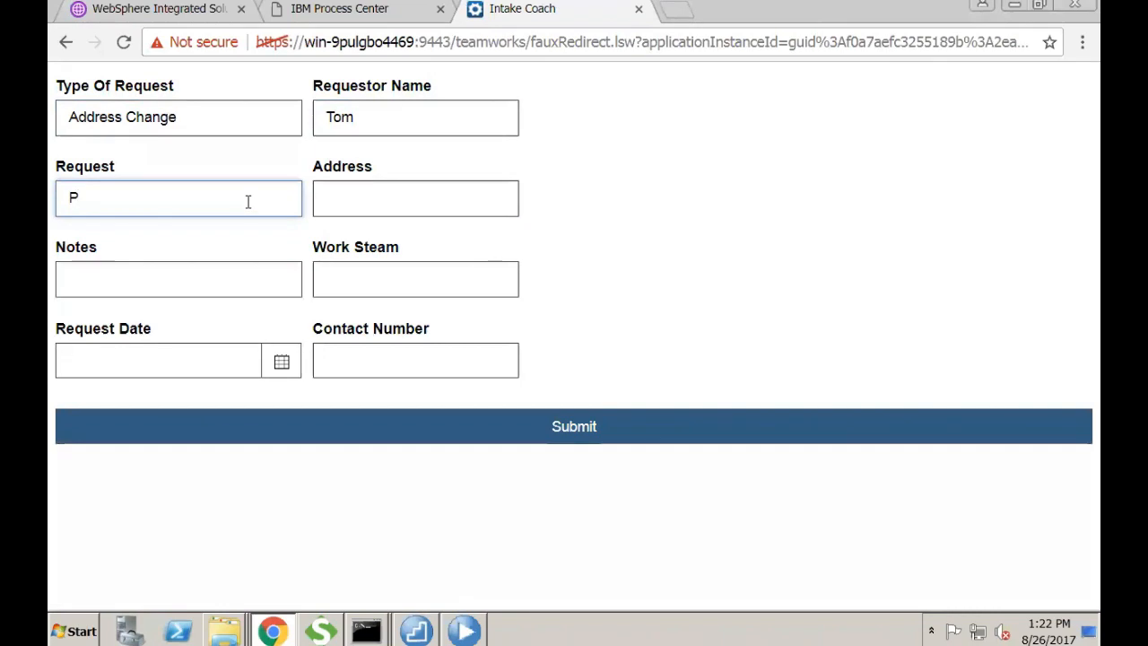
pyautogui.write('lease Change my ')
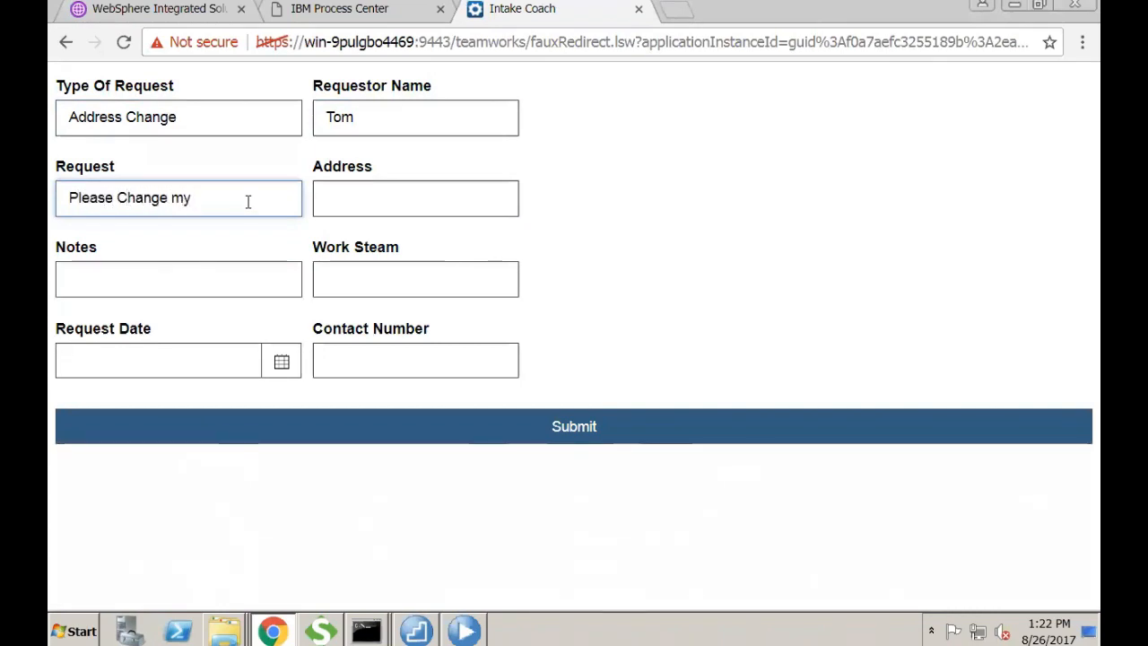
pyautogui.write('Address')
pyautogui.moveTo(195, 110); pyautogui.dragTo(59, 109)
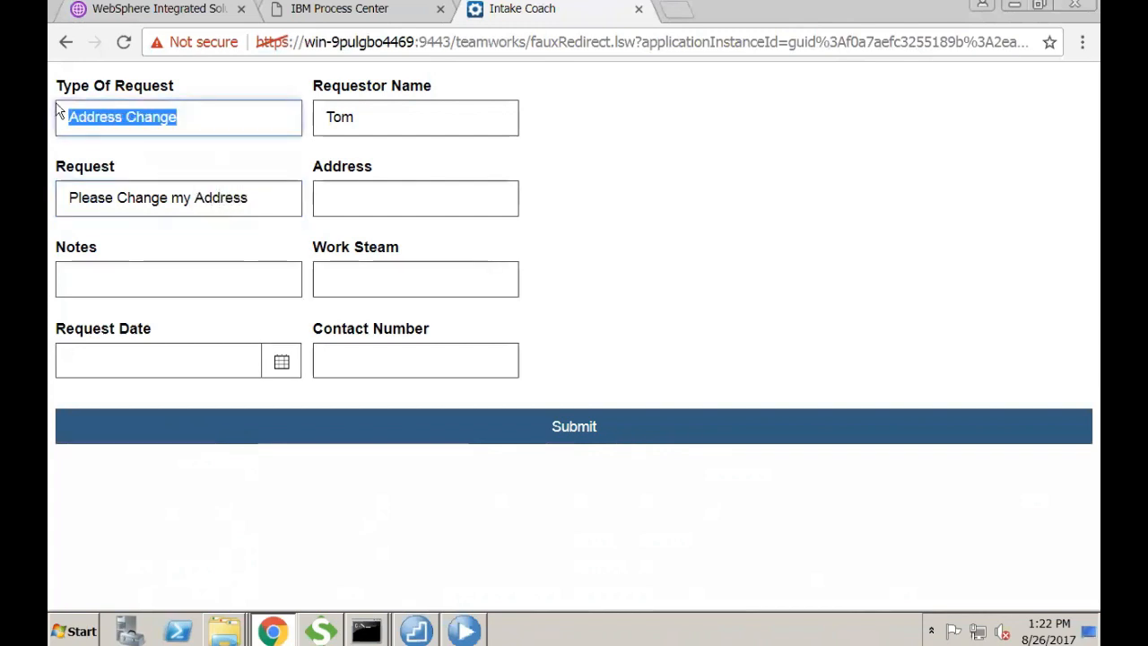
pyautogui.write('Update')
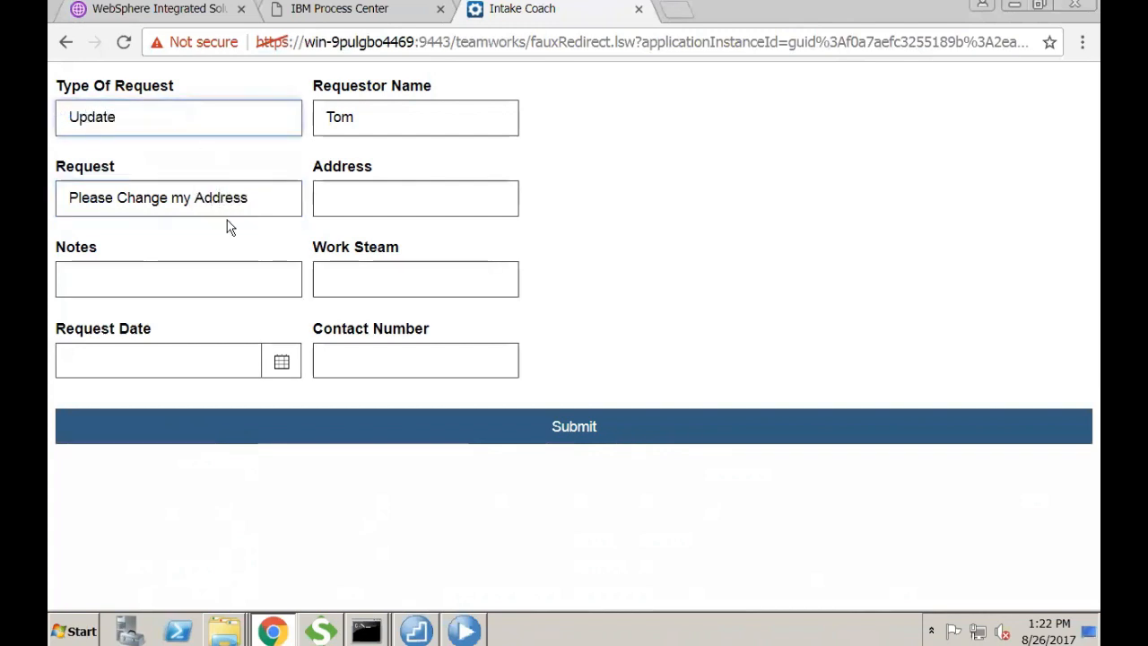
# - Enter Address 'Ch', Work Steam Neuro, request date 8/26/2017 and a contact number, then submit
pyautogui.click(363, 189)
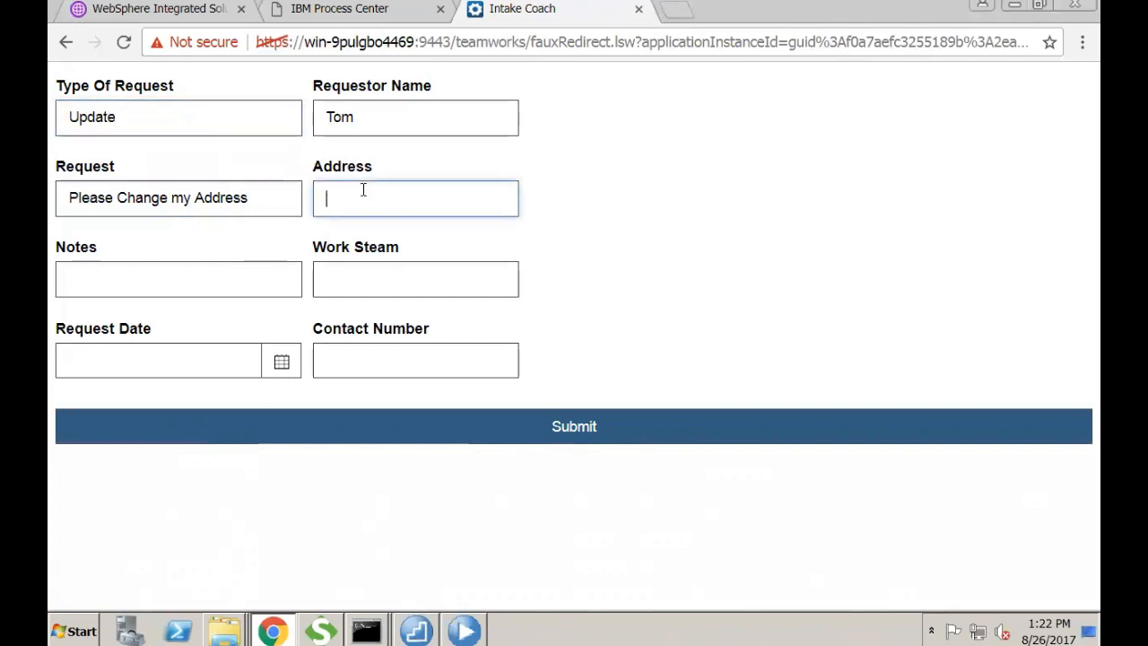
pyautogui.write('Chicago')
pyautogui.click(337, 283)
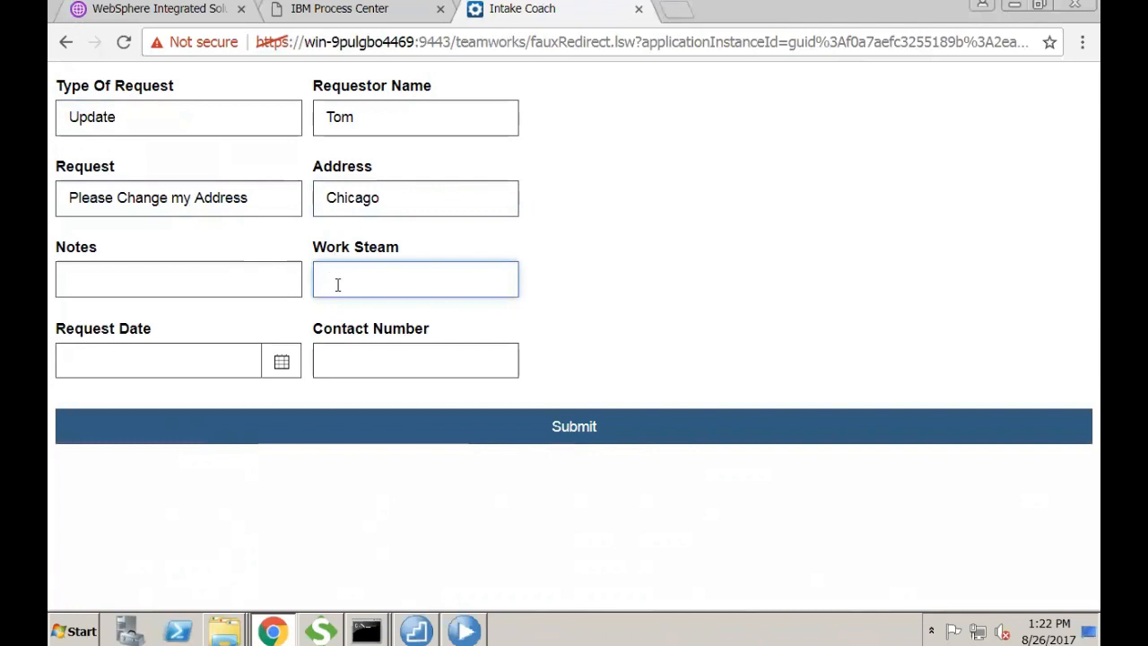
pyautogui.write('Neuro')
pyautogui.click(223, 273)
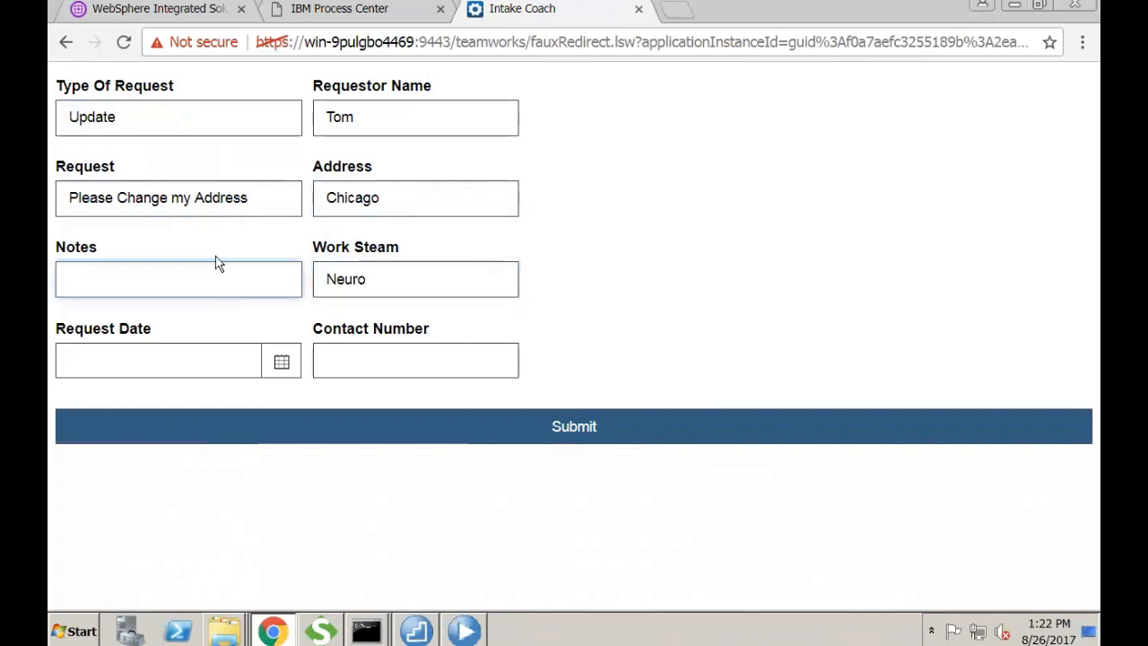
pyautogui.click(276, 369)
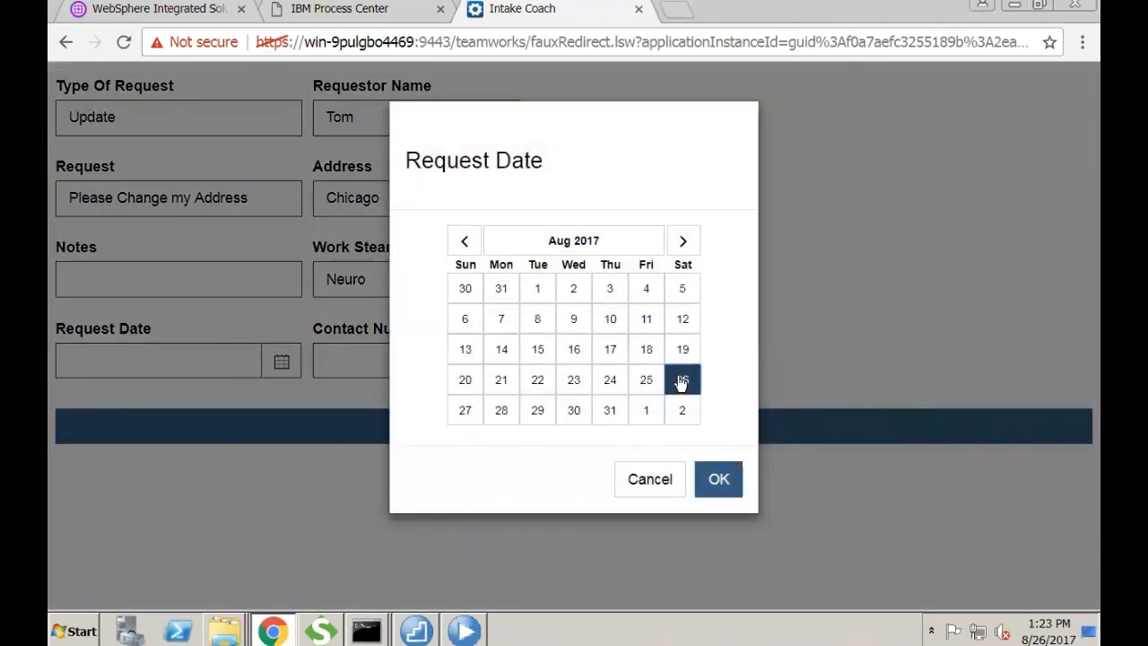
pyautogui.click(717, 479)
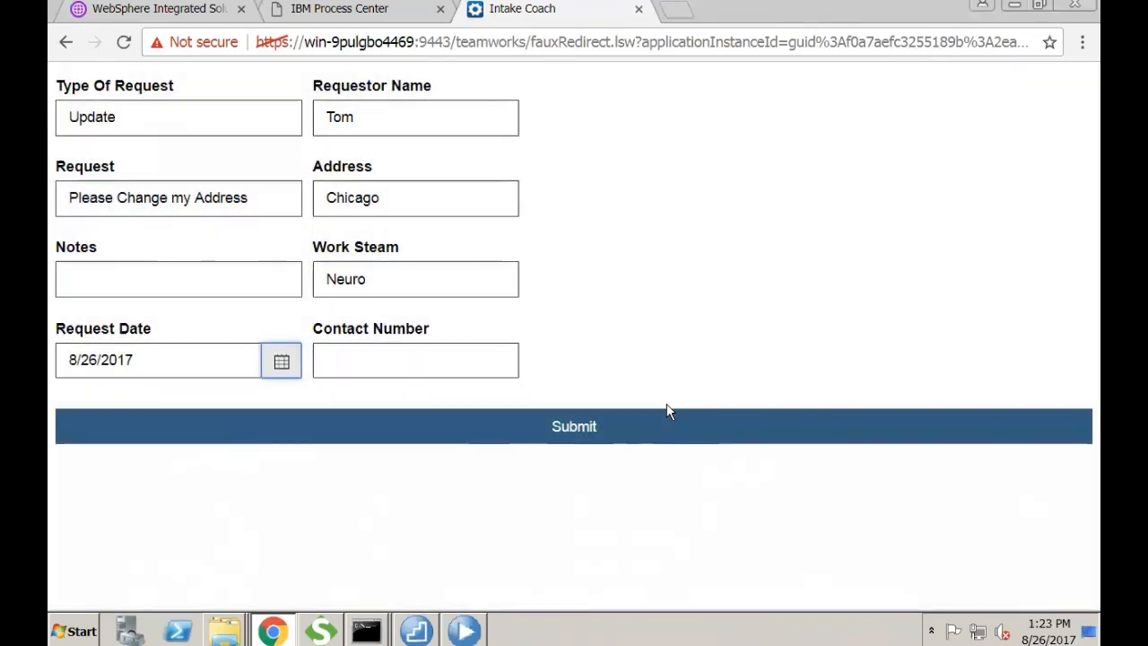
pyautogui.click(481, 373)
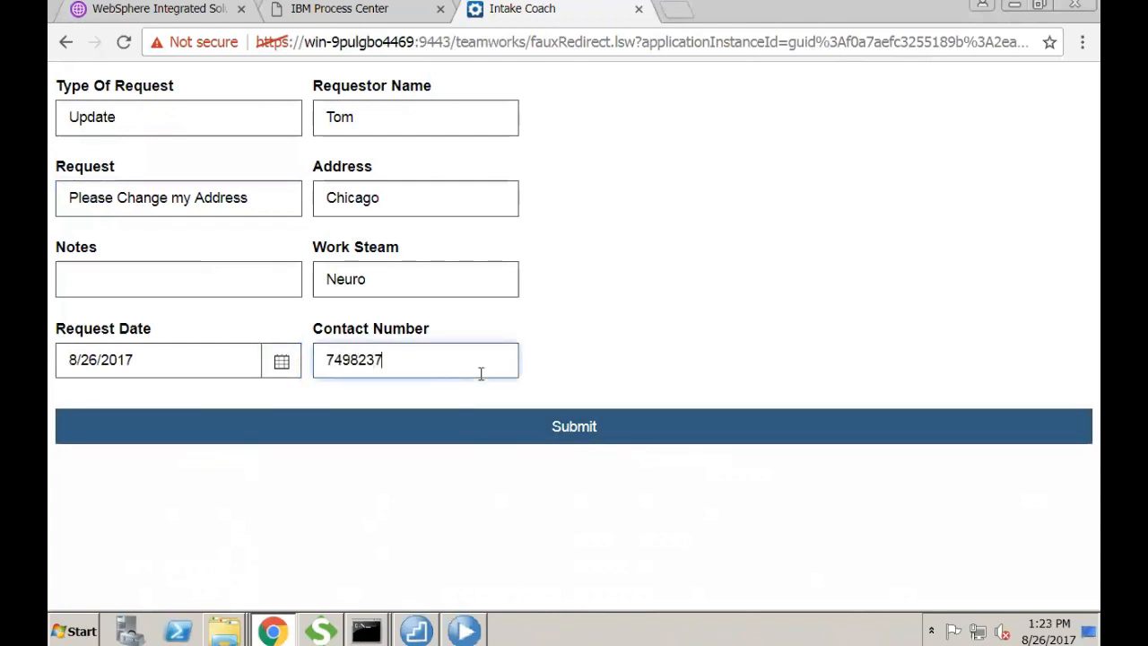
pyautogui.click(585, 423)
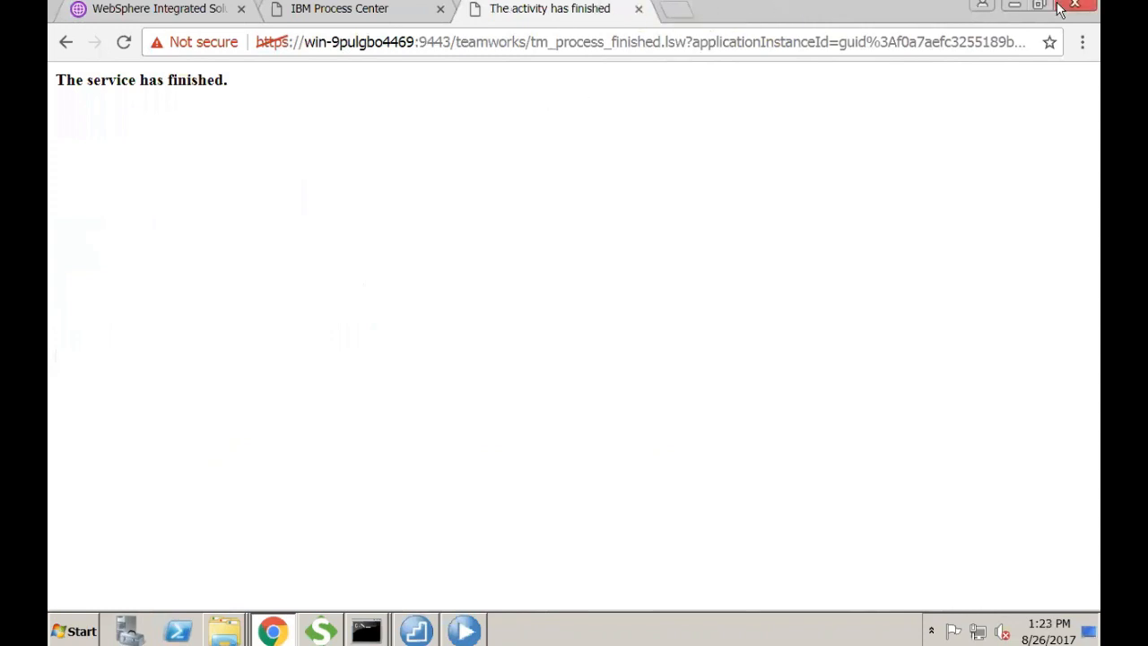
pyautogui.moveTo(1082, 7)
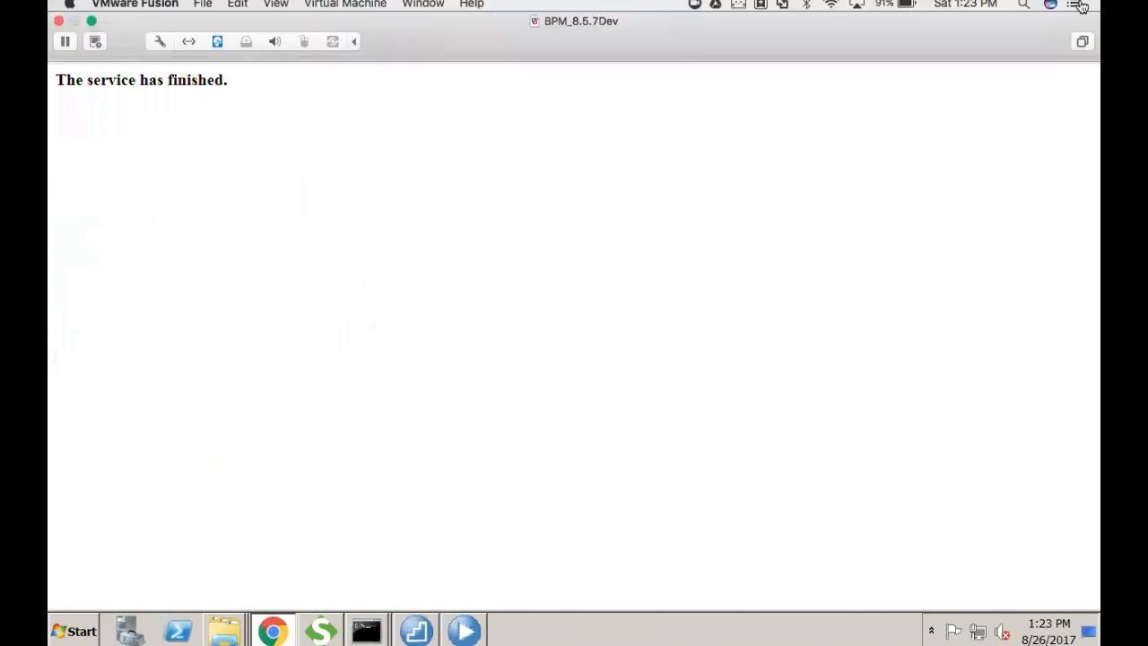
# - Refresh the Inspector and run instance 255's Review Document task as reviewPerson with its password
pyautogui.click(463, 630)
pyautogui.click(962, 81)
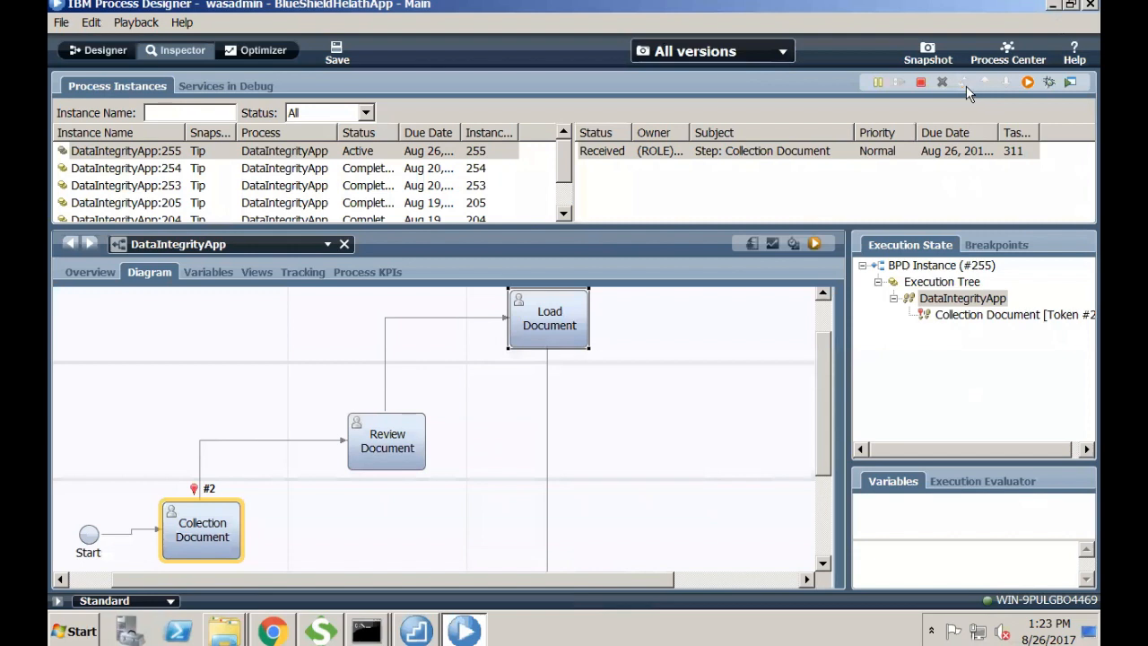
pyautogui.click(776, 169)
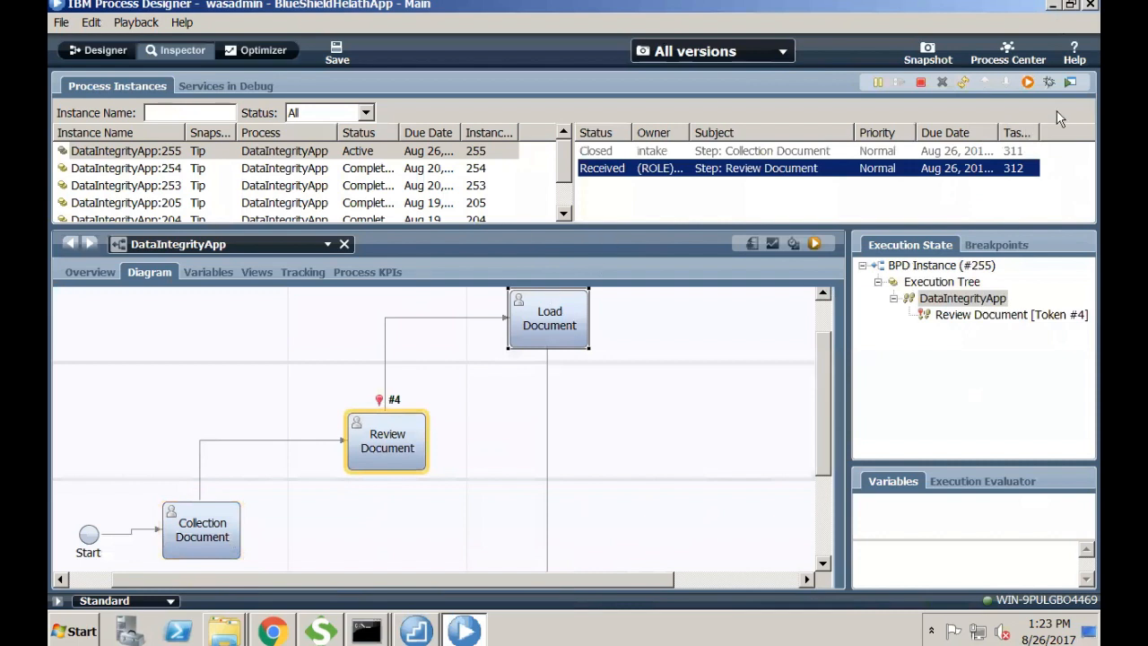
pyautogui.click(1027, 83)
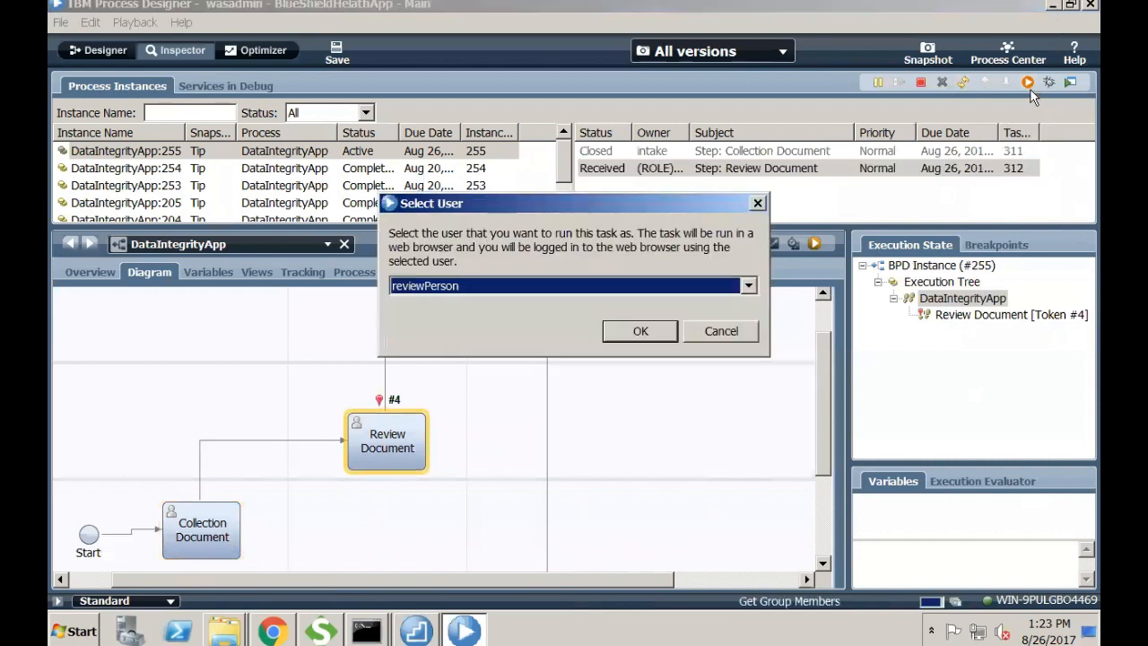
pyautogui.click(645, 332)
pyautogui.write('*********')
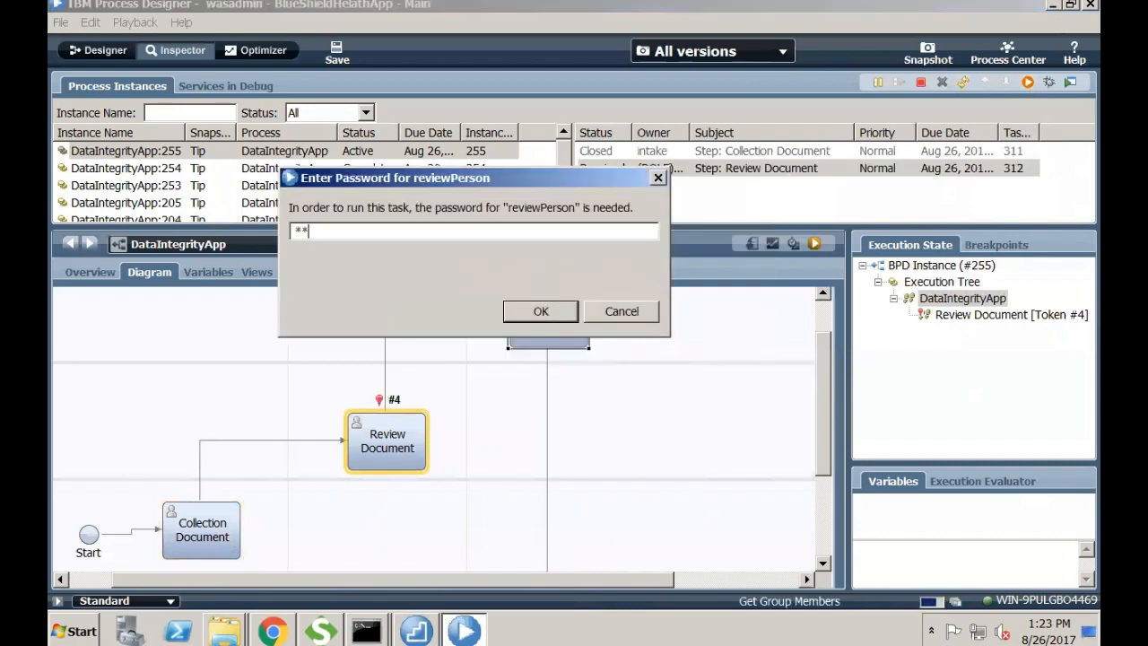
pyautogui.press('Return')
pyautogui.press('Return')
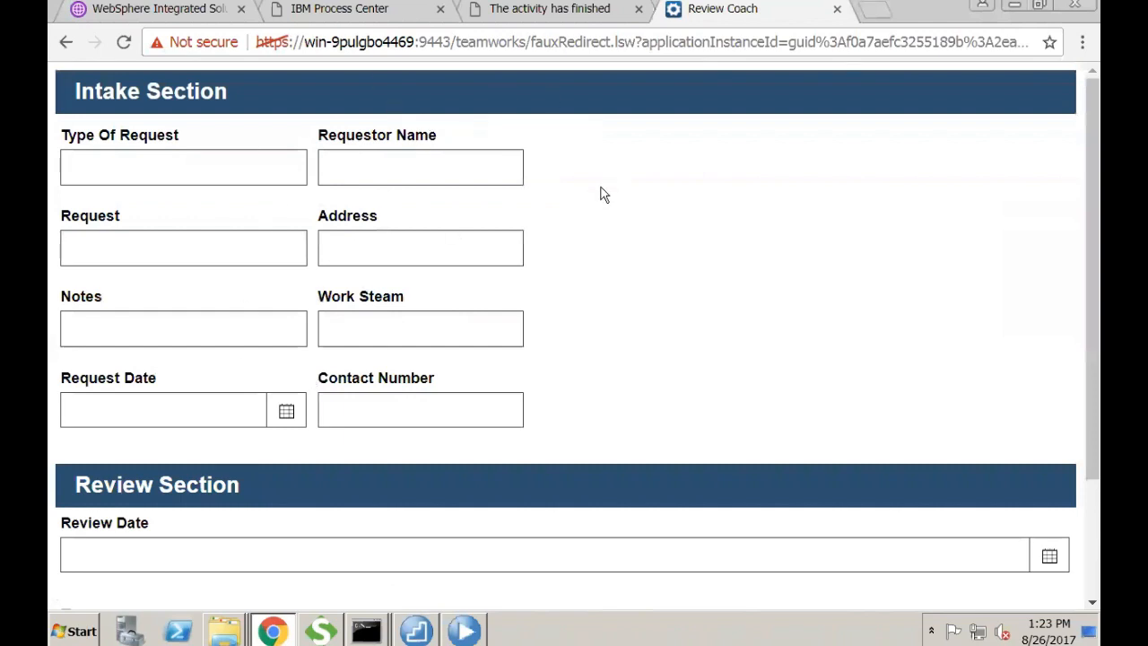
# - Check Is Valid Request, comment 'Request is fine', set review date 8/24/2017, and submit
pyautogui.scroll(-2, 602, 193)
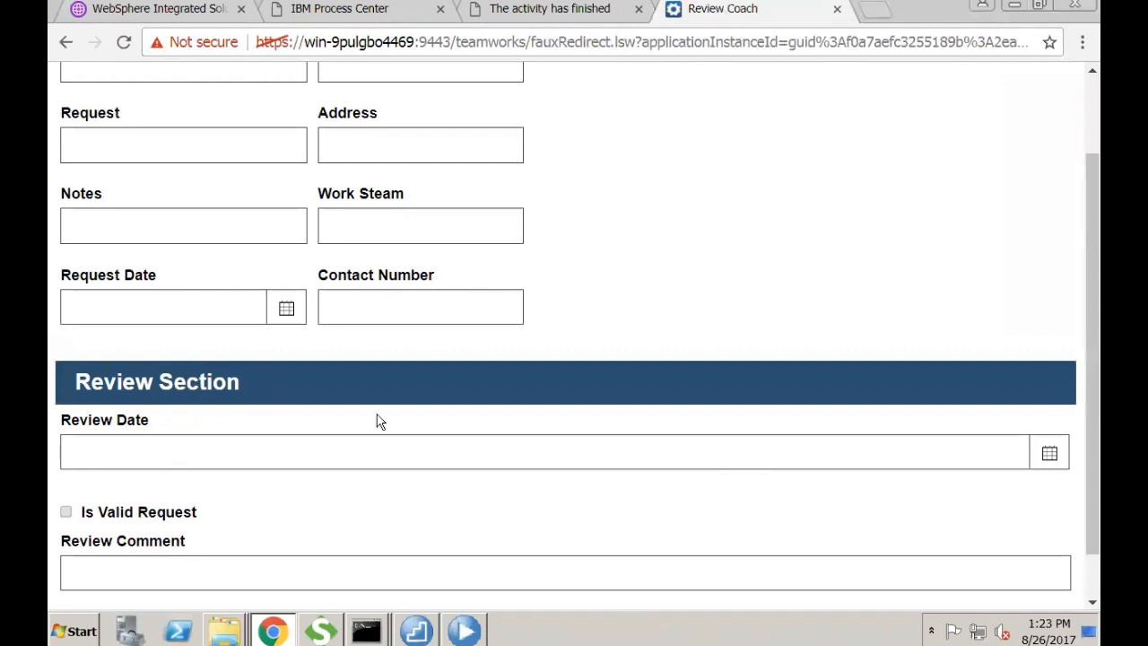
pyautogui.click(237, 457)
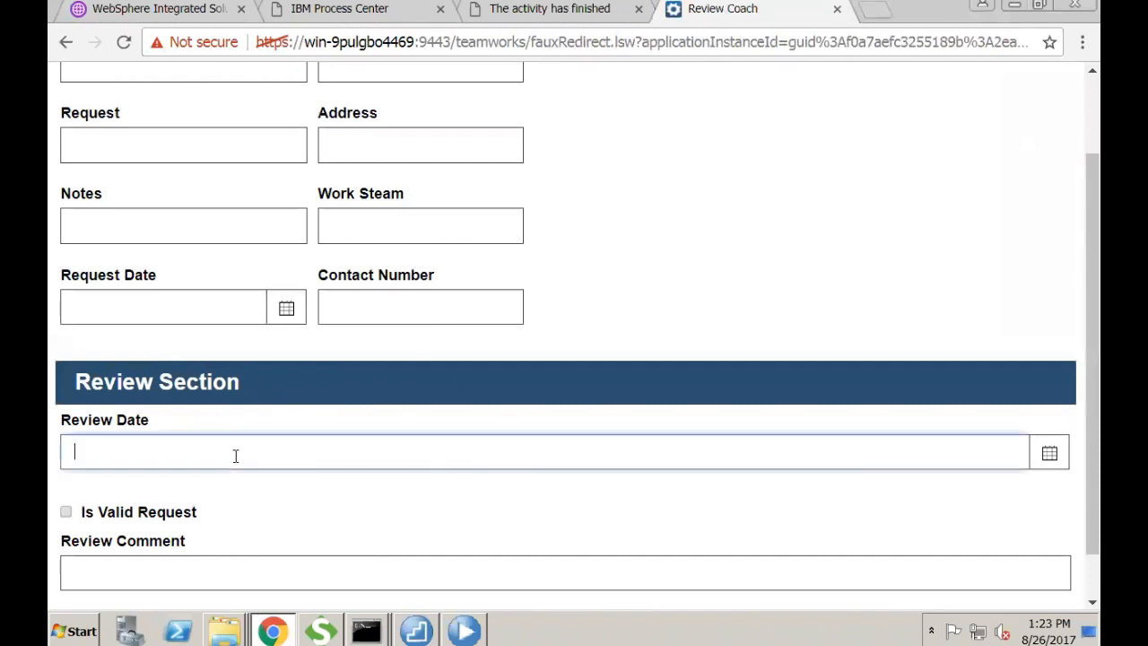
pyautogui.click(65, 511)
pyautogui.click(125, 572)
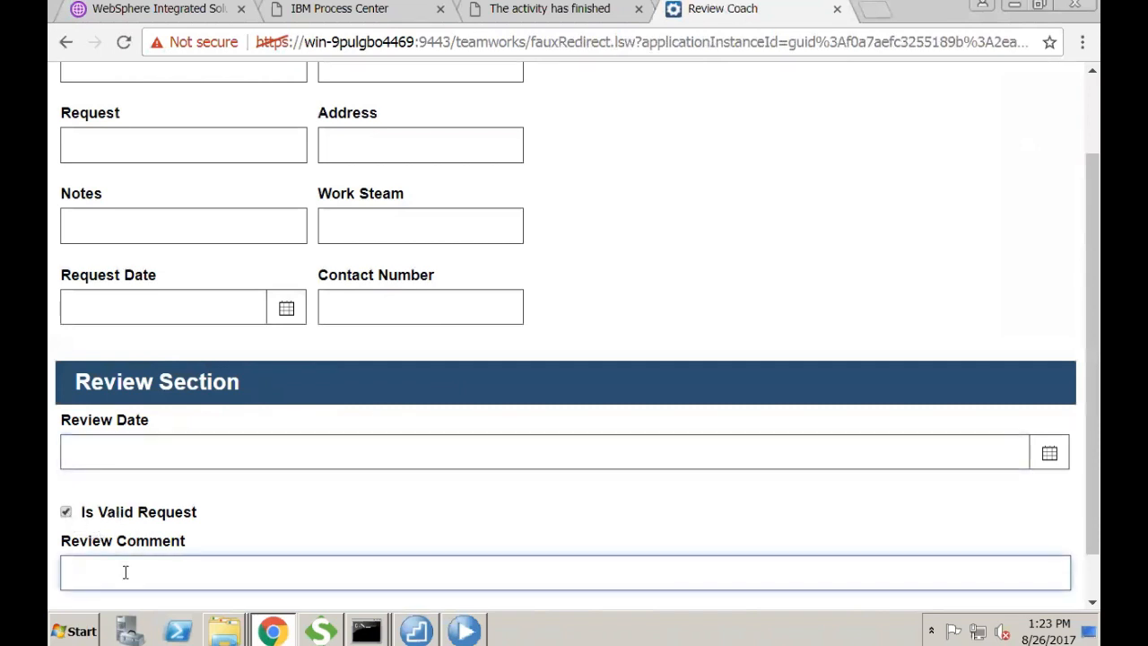
pyautogui.scroll(-1, 383, 493)
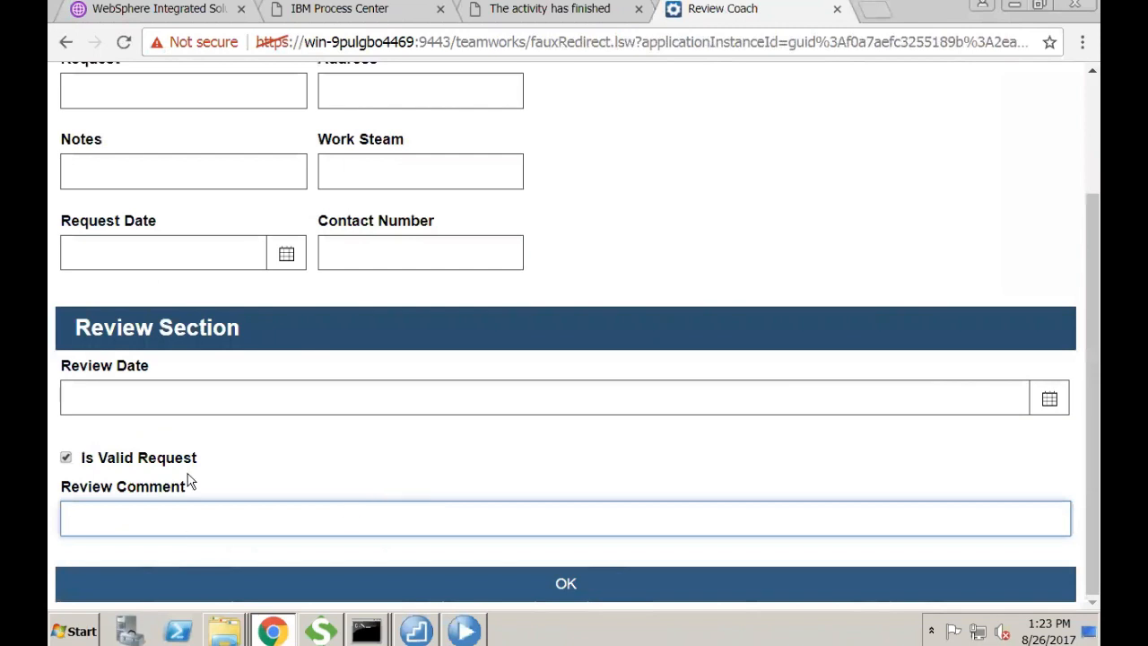
pyautogui.write('Request is')
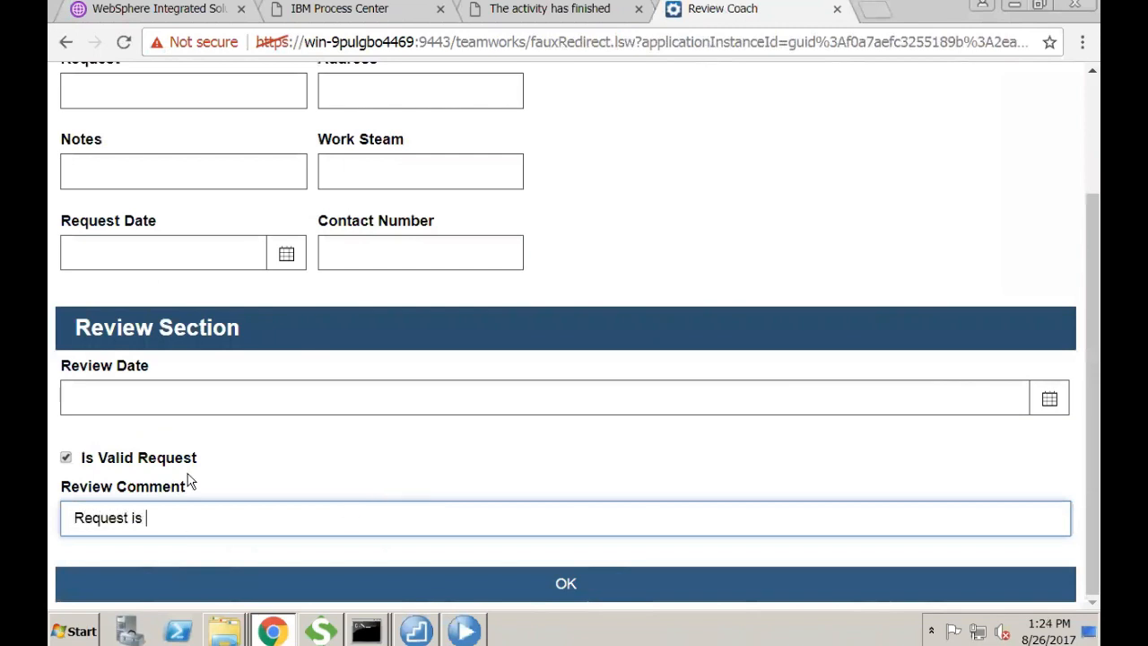
pyautogui.write(' fine')
pyautogui.click(174, 401)
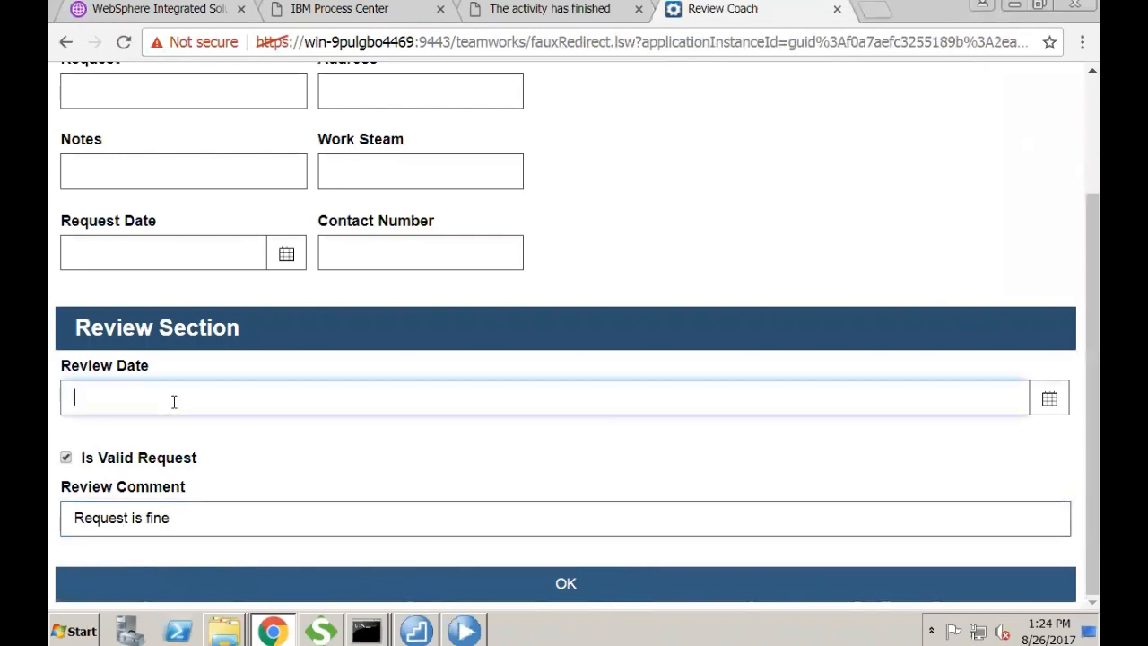
pyautogui.click(1049, 399)
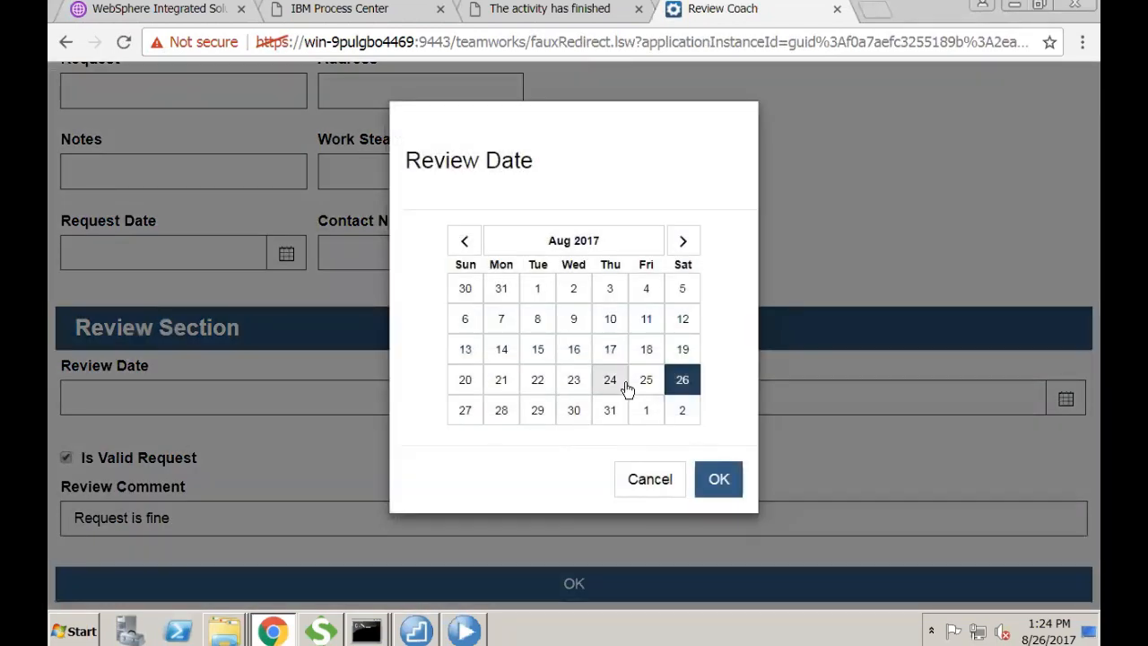
pyautogui.click(626, 387)
pyautogui.click(718, 478)
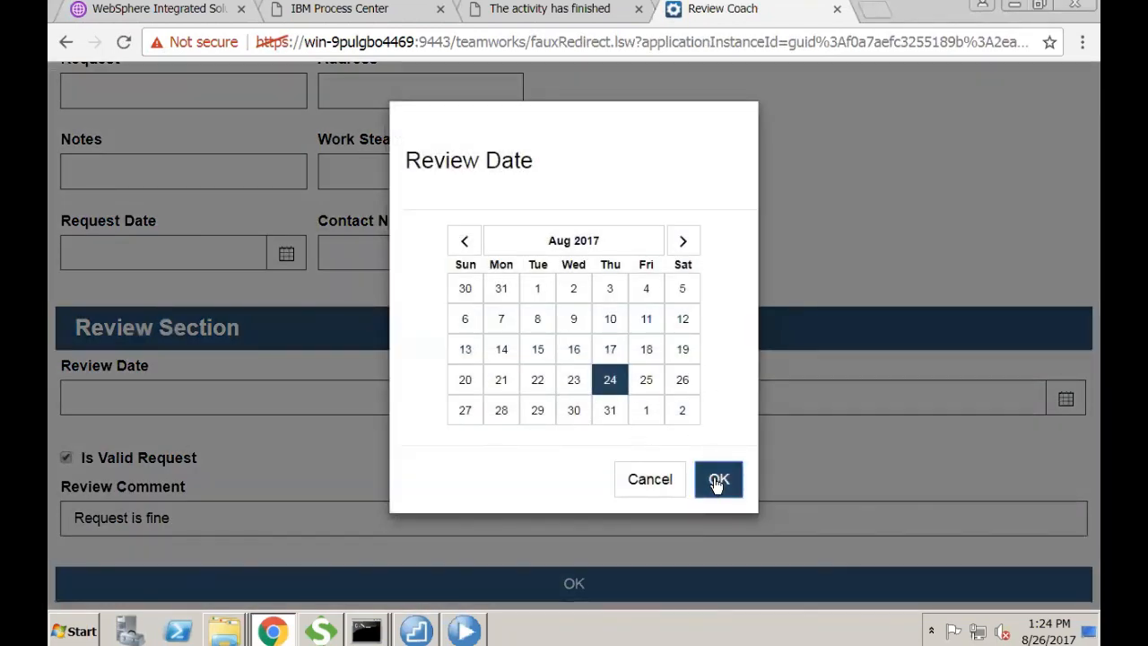
pyautogui.click(582, 584)
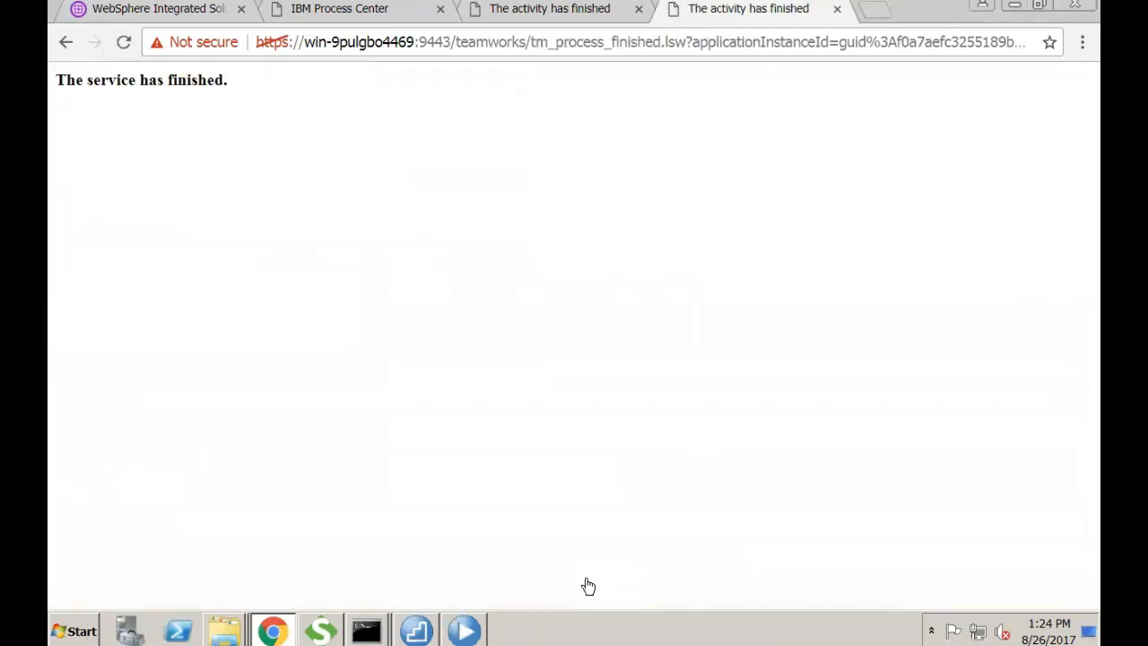
pyautogui.click(463, 629)
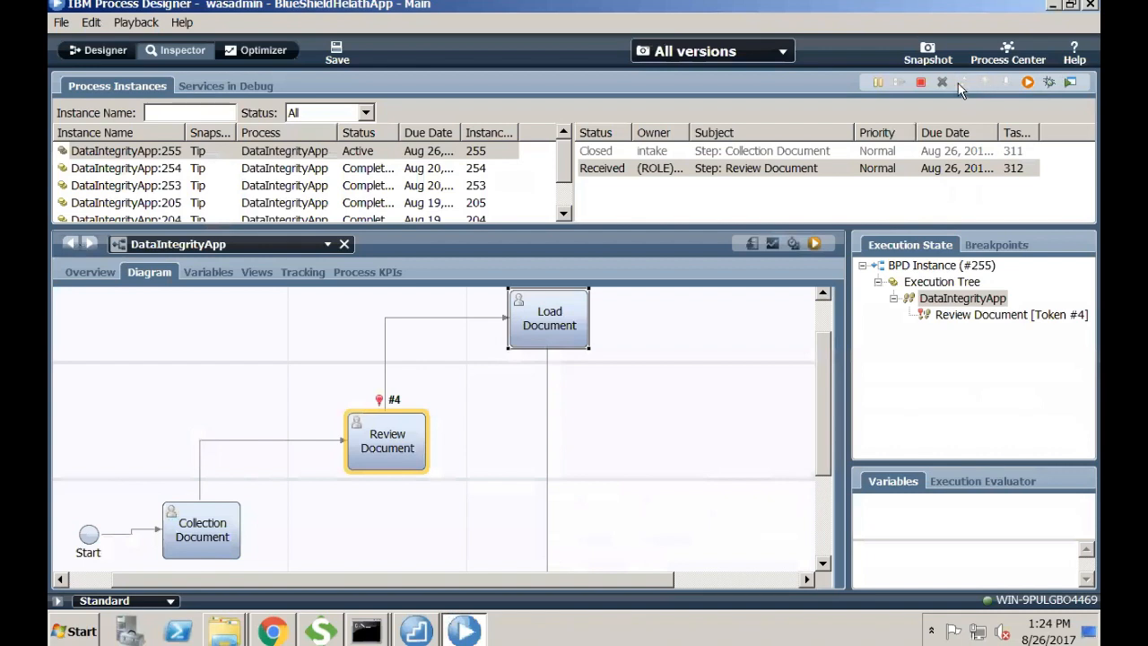
# - Run the Load Document task as loadPerson, entering its password and remembering it
pyautogui.click(798, 186)
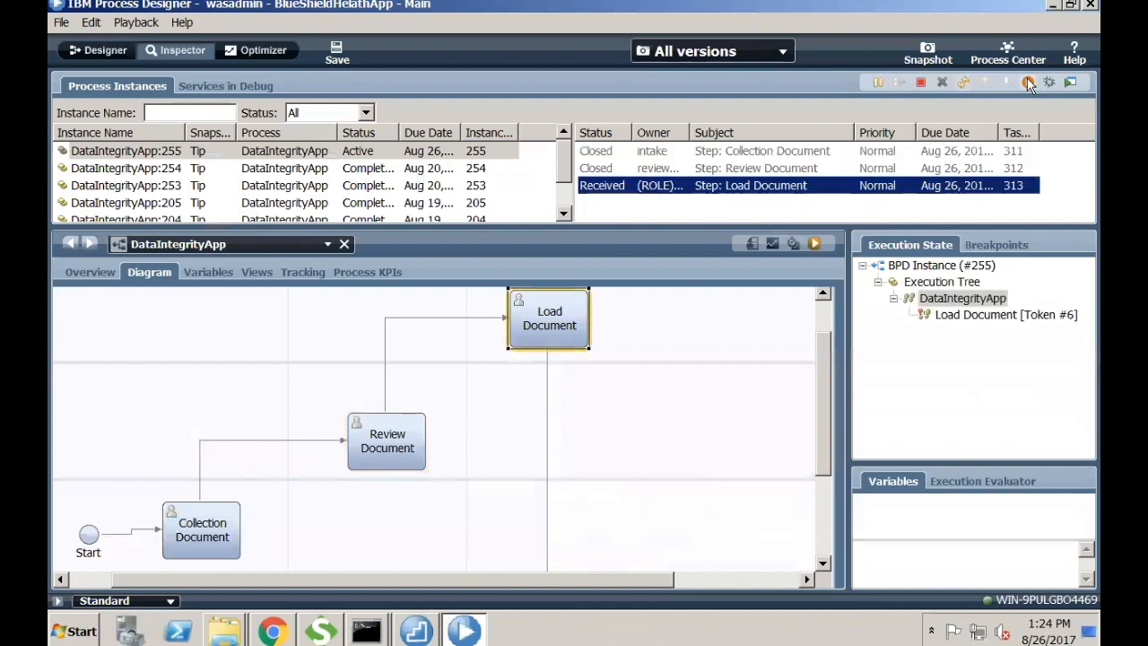
pyautogui.click(1028, 82)
pyautogui.click(640, 331)
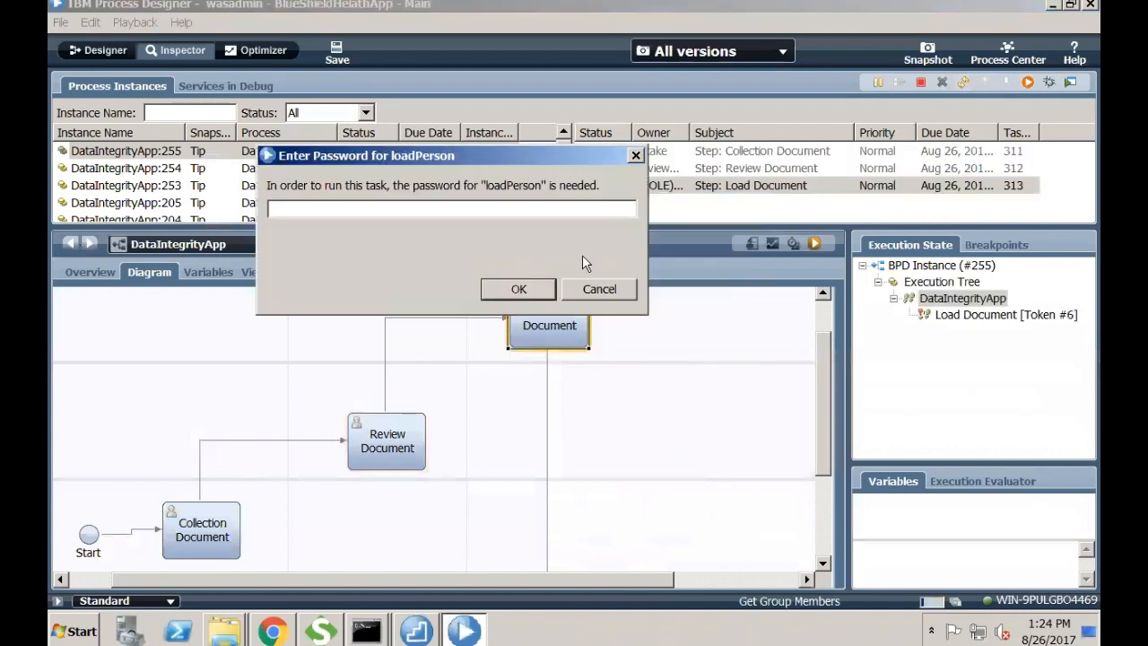
pyautogui.write('********')
pyautogui.click(496, 288)
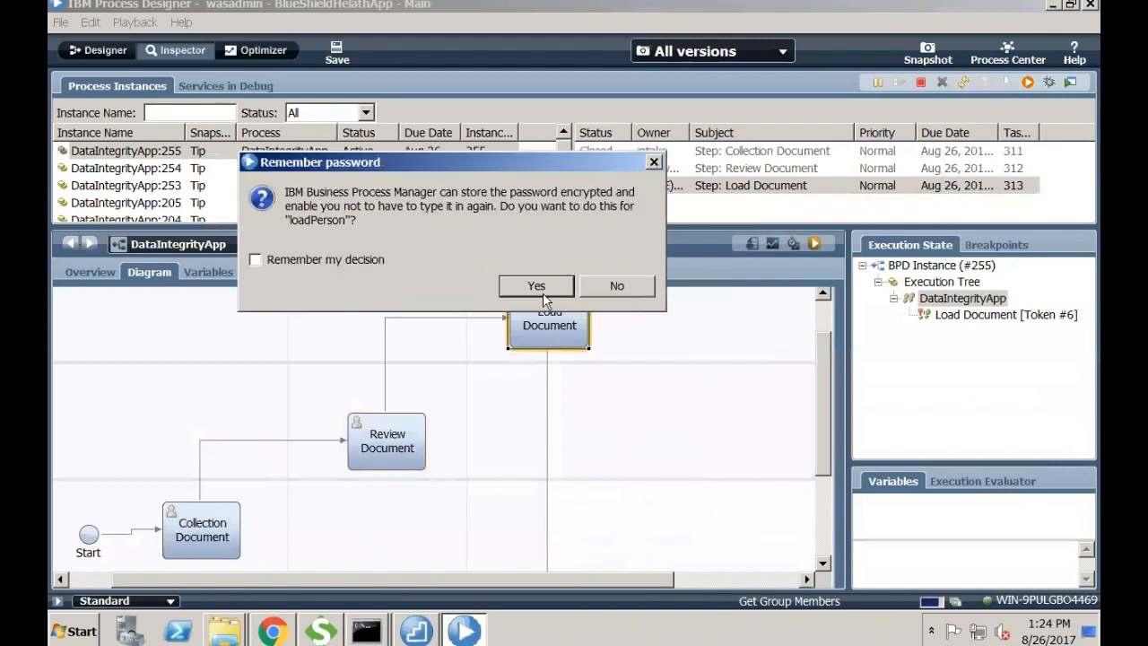
pyautogui.click(542, 296)
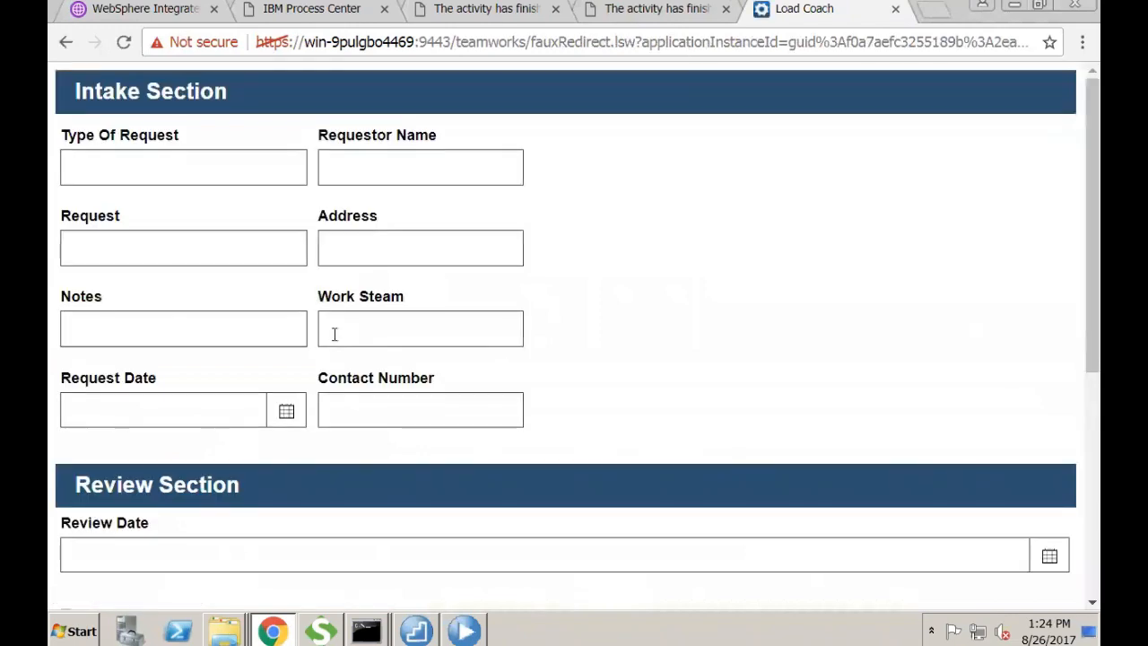
# - Submit load date 8/23/2017, 3 requests loaded and Is load successful checked, then close the tab
pyautogui.scroll(-3, 609, 296)
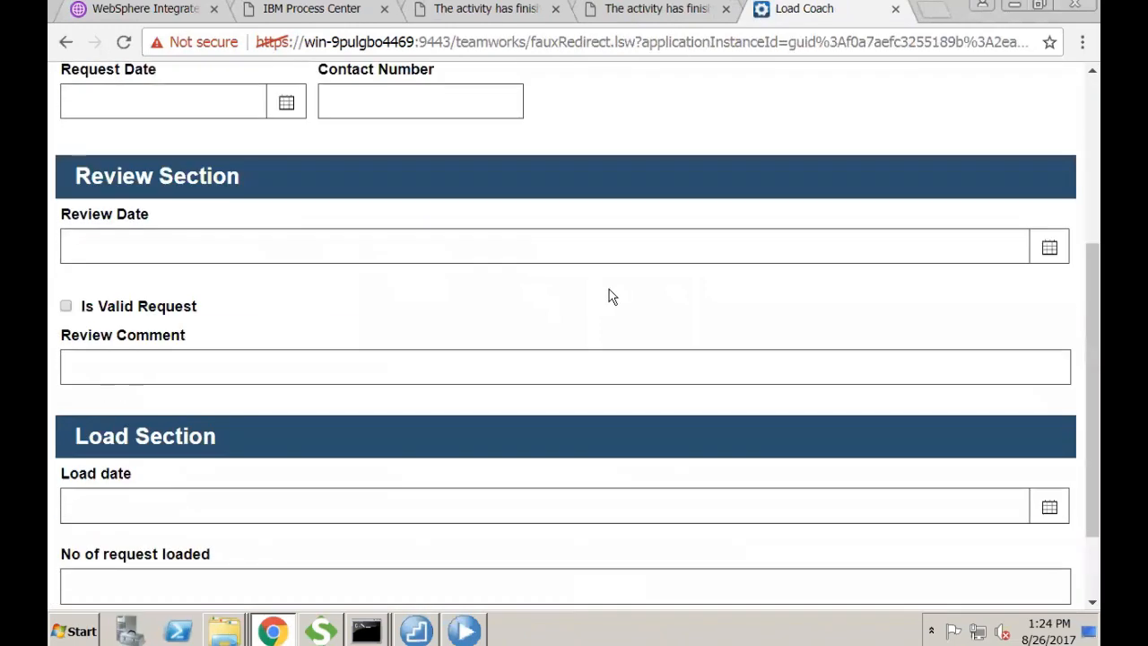
pyautogui.scroll(-1, 459, 538)
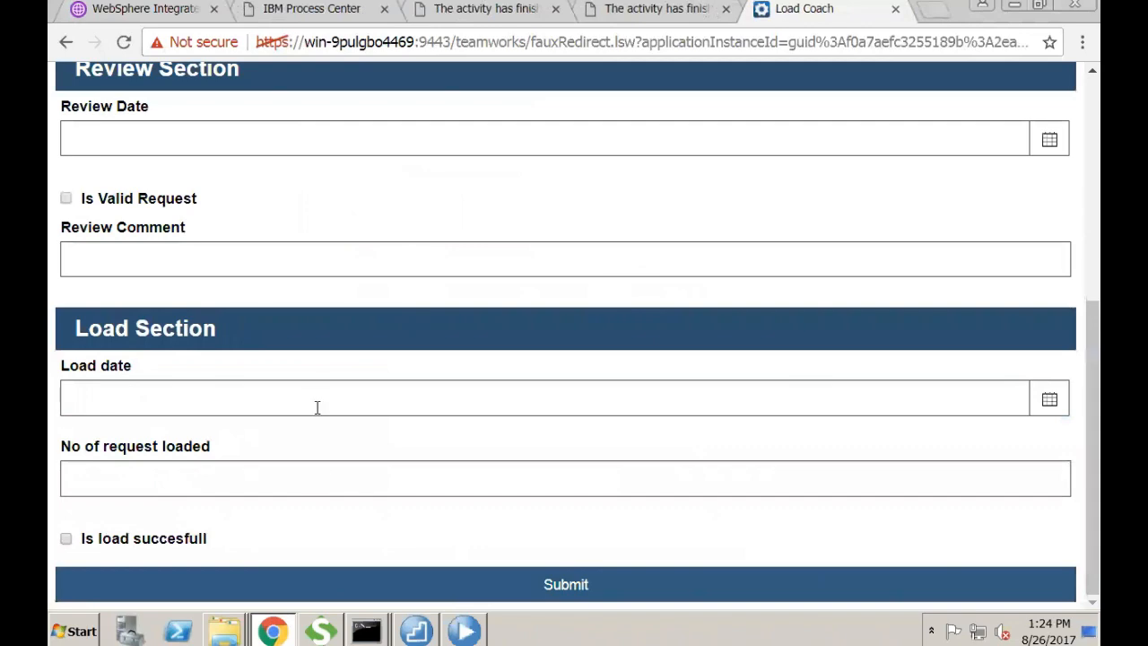
pyautogui.click(255, 393)
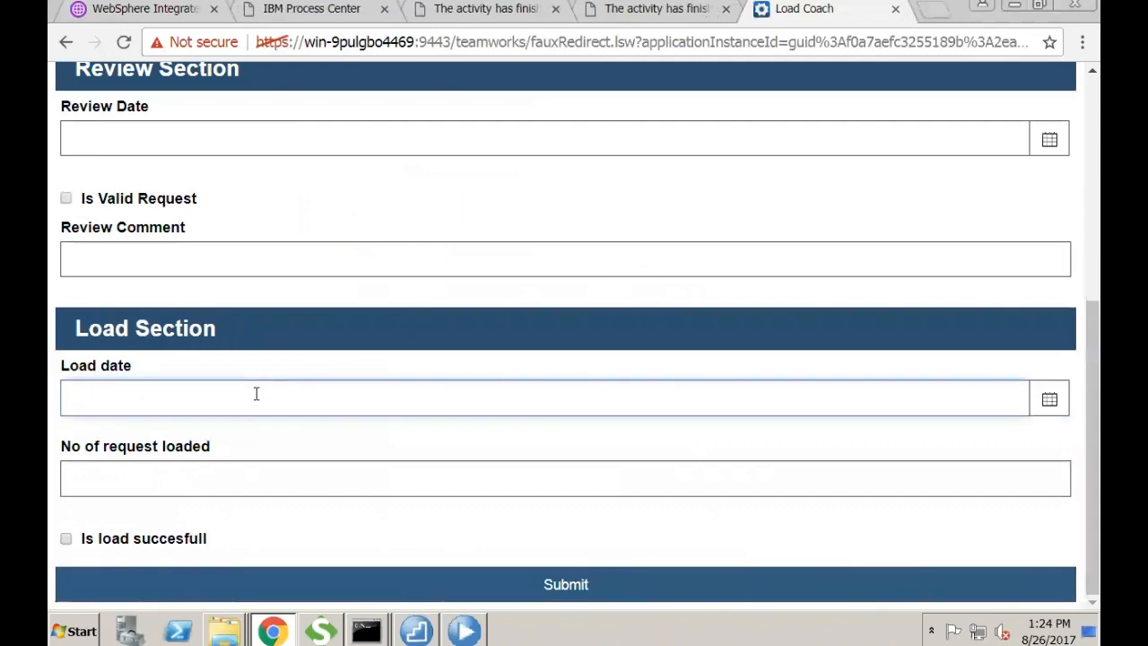
pyautogui.click(1050, 398)
pyautogui.click(591, 388)
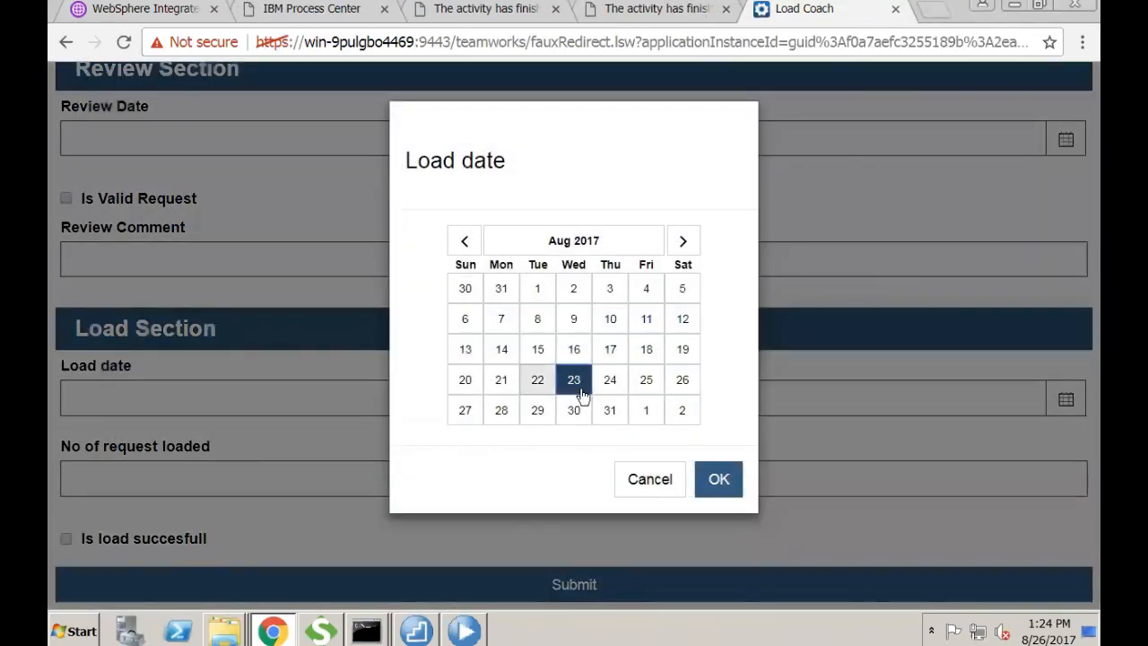
pyautogui.click(718, 479)
pyautogui.click(538, 484)
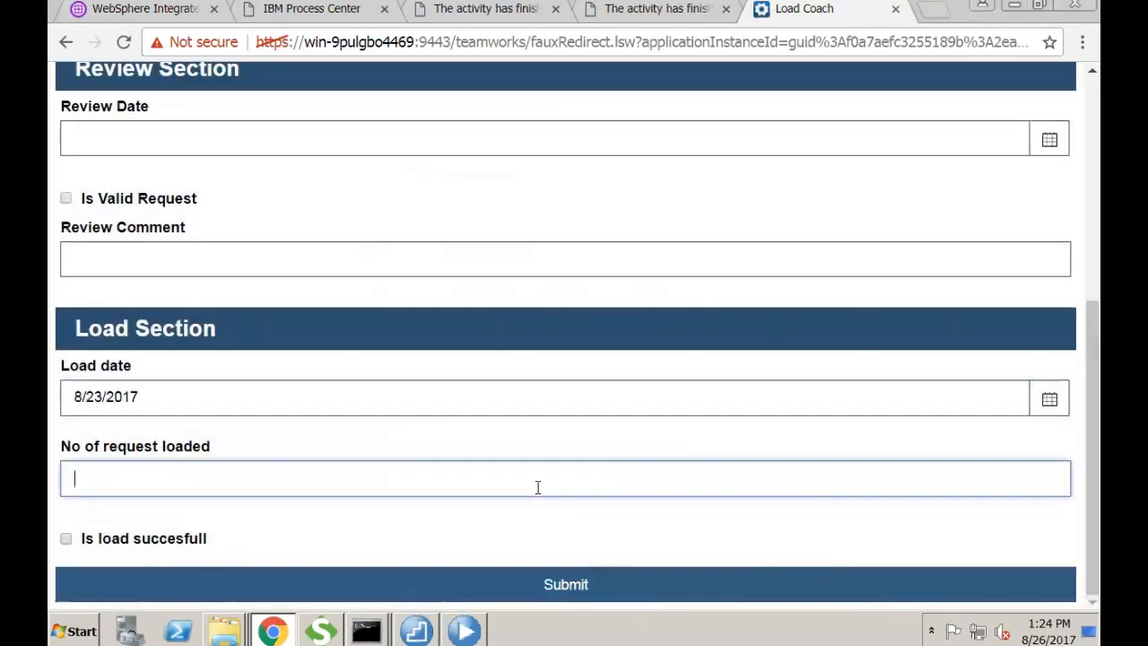
pyautogui.write('3')
pyautogui.click(66, 540)
pyautogui.click(492, 594)
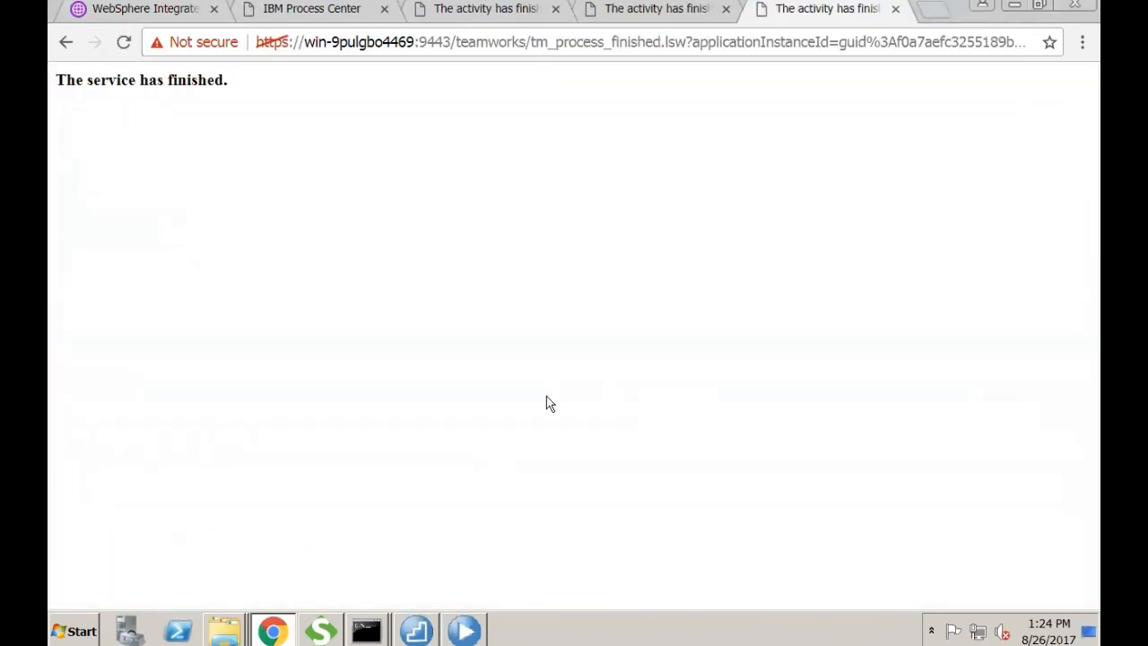
pyautogui.click(894, 10)
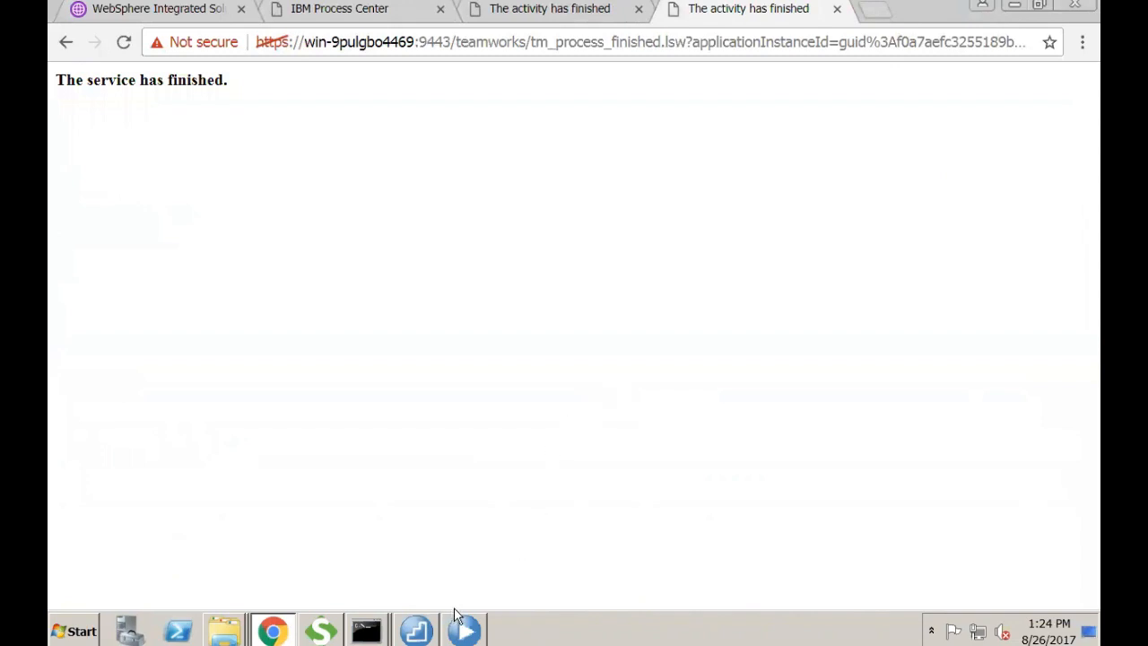
# - Refresh the Inspector to confirm instance 255 completed, then return to the browser
pyautogui.click(470, 620)
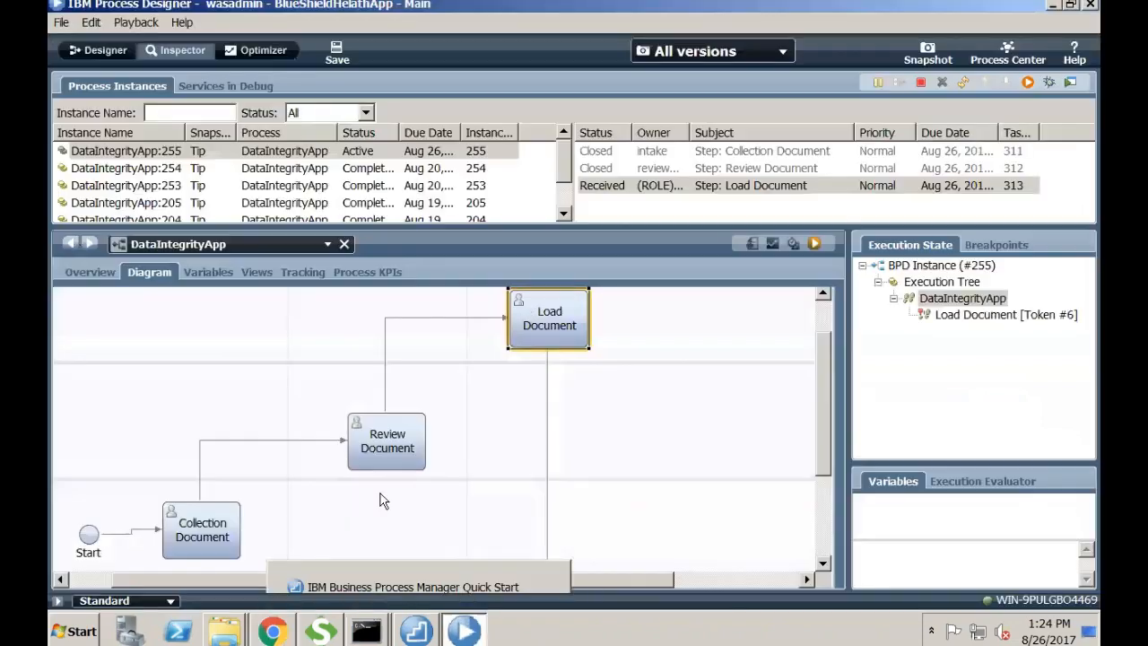
pyautogui.click(962, 81)
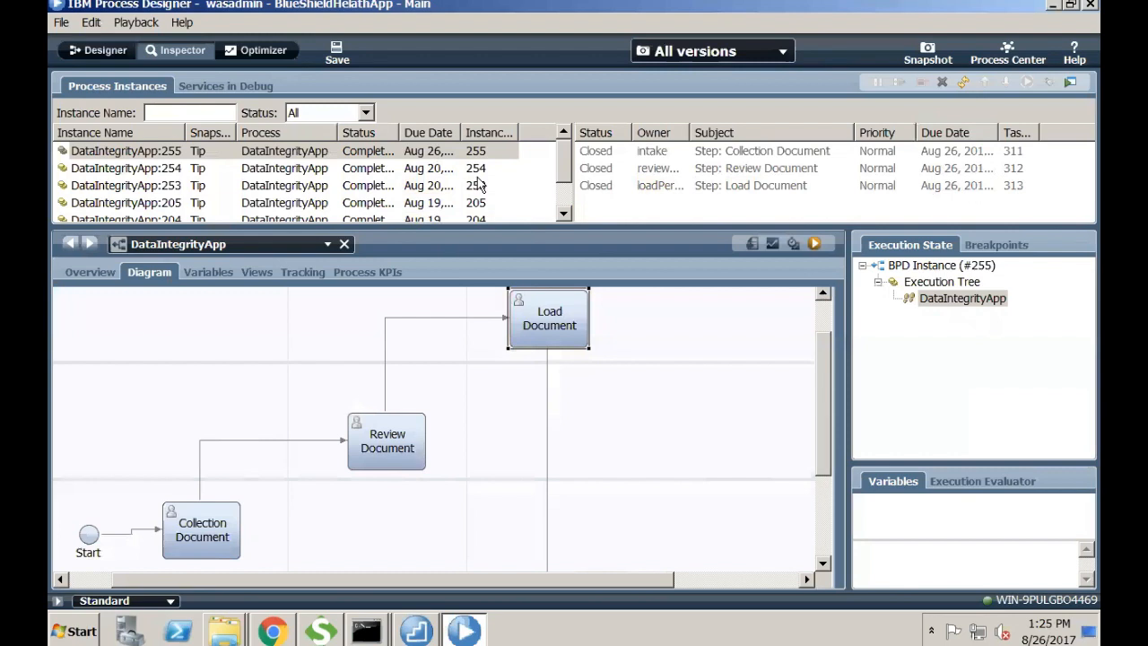
pyautogui.click(273, 630)
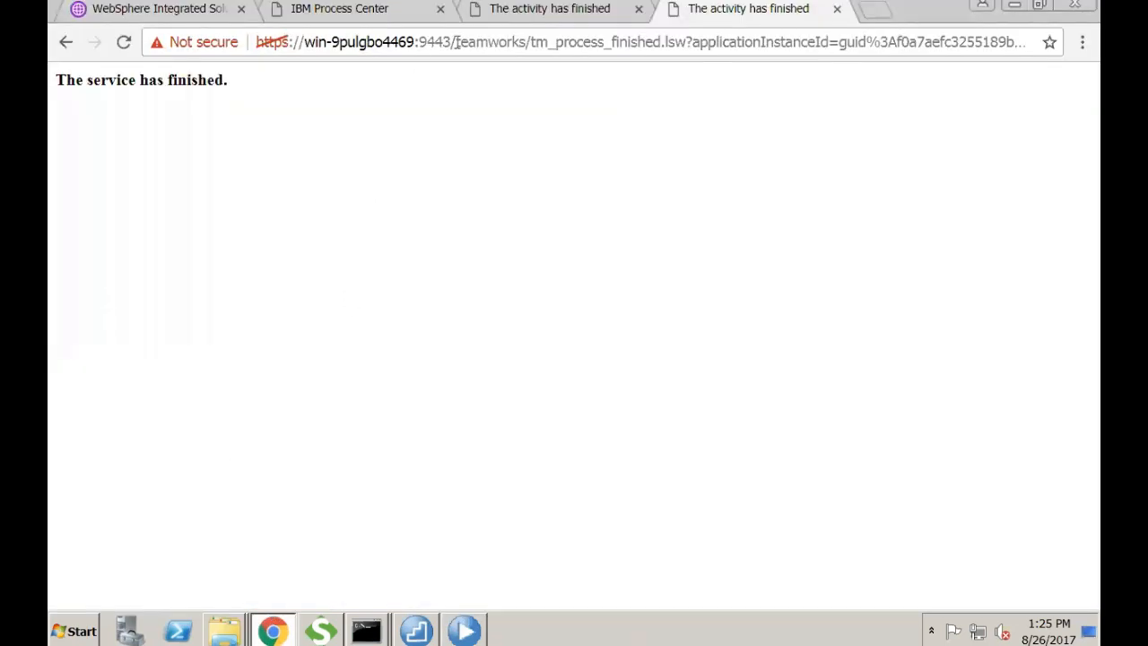
pyautogui.moveTo(457, 42); pyautogui.dragTo(1098, 63)
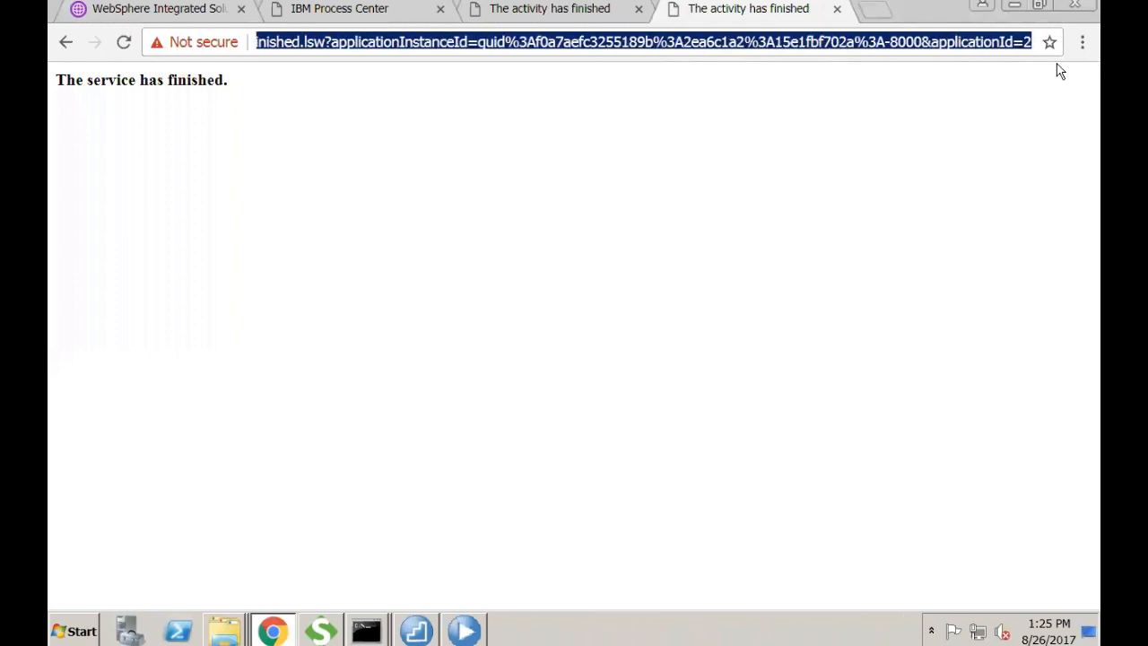
pyautogui.write('https://win-9pulgbo4469:9443/')
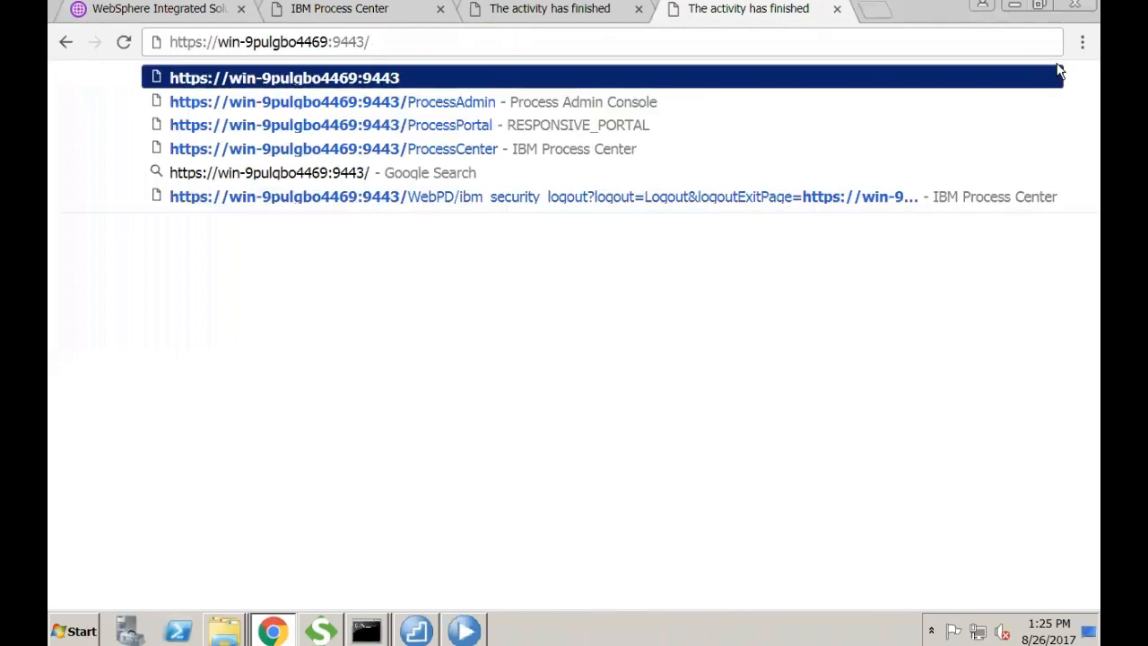
pyautogui.write('Process')
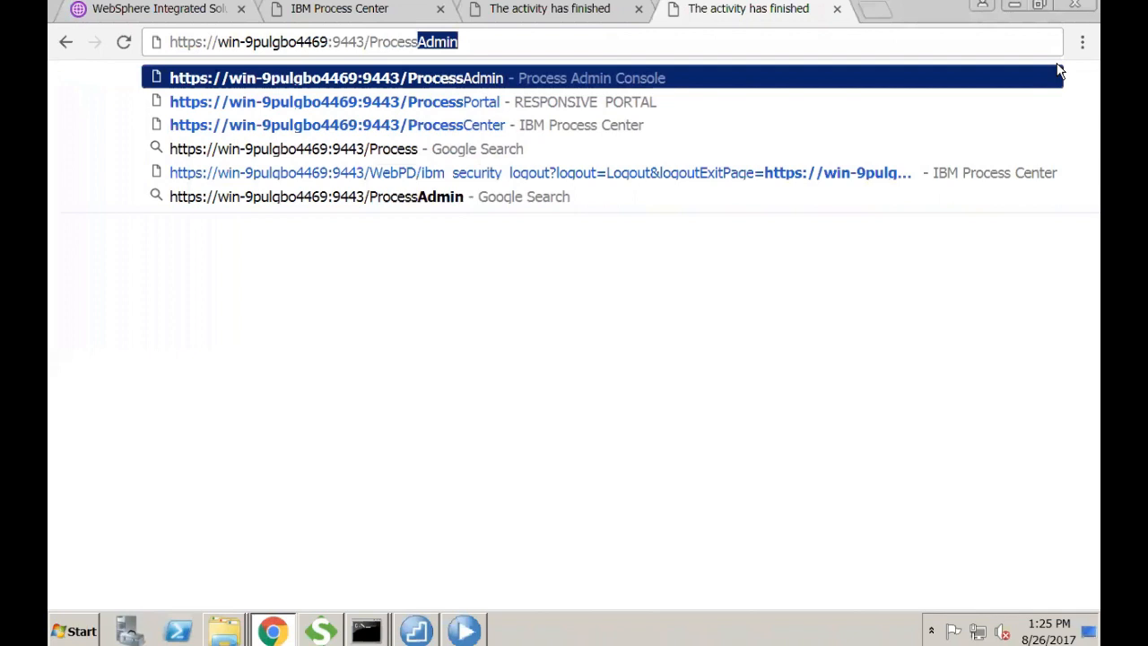
pyautogui.write('Portal')
pyautogui.press('Return')
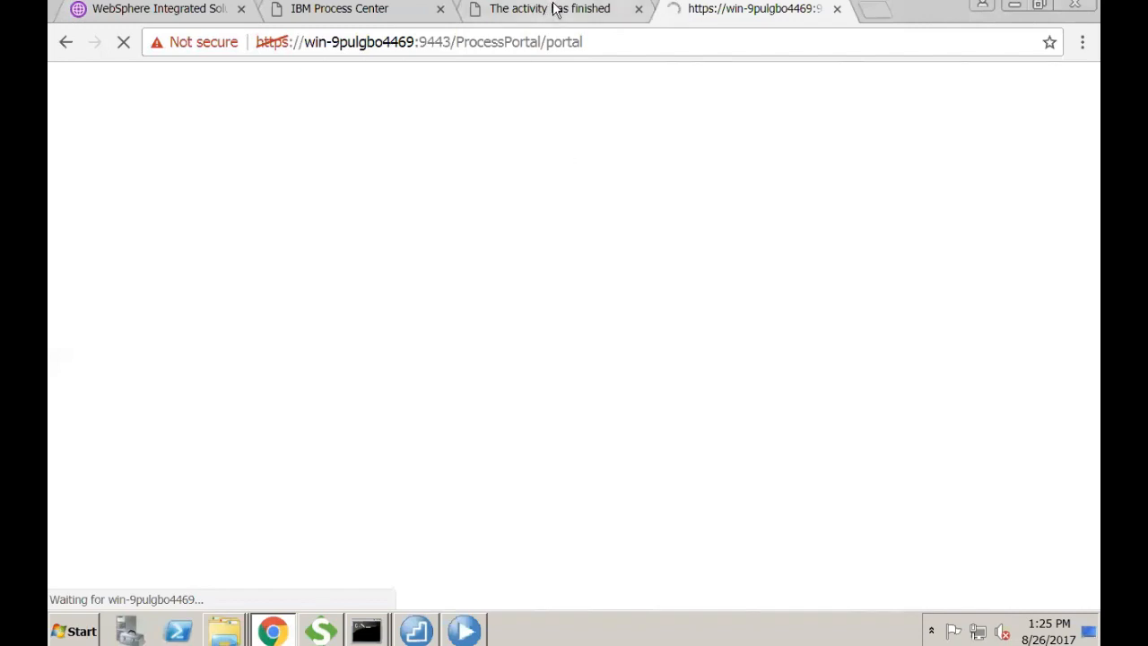
# - Close the two finished-activity tabs and the Process Center tab, then open the portal navigation panel
pyautogui.click(623, 8)
pyautogui.click(638, 8)
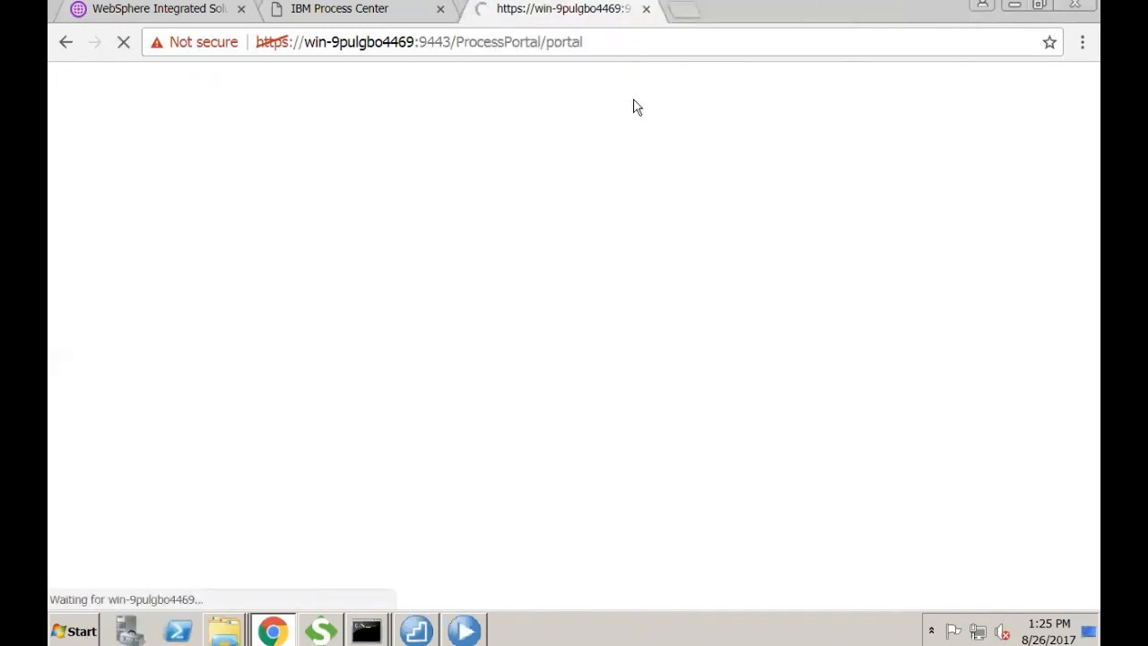
pyautogui.click(441, 9)
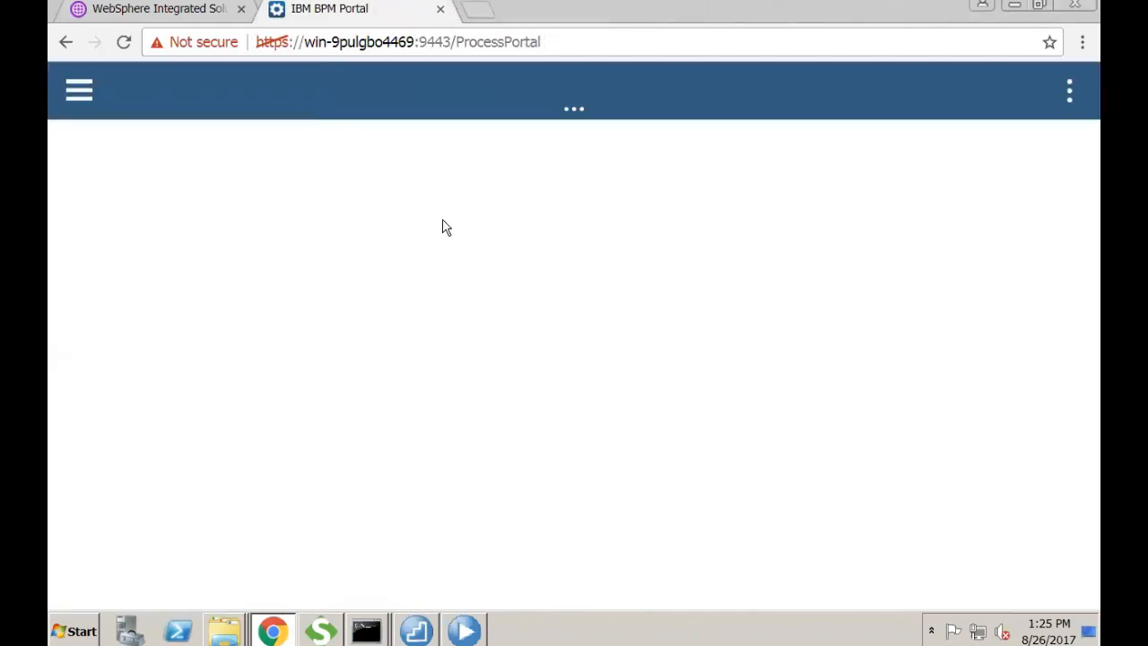
pyautogui.click(1063, 89)
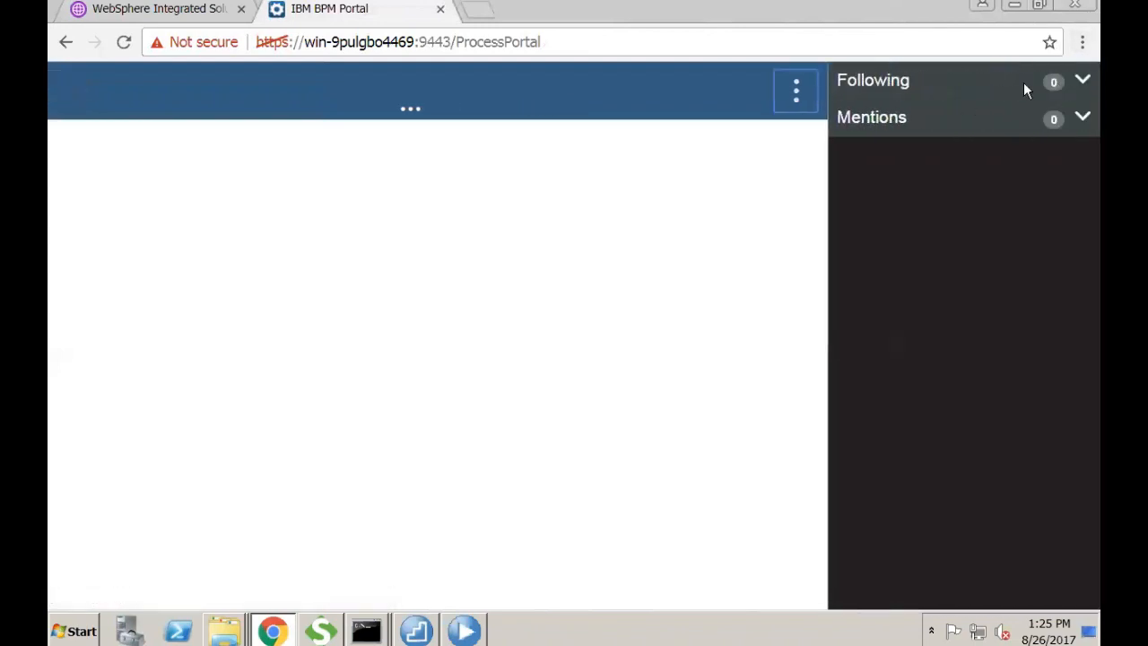
pyautogui.click(802, 90)
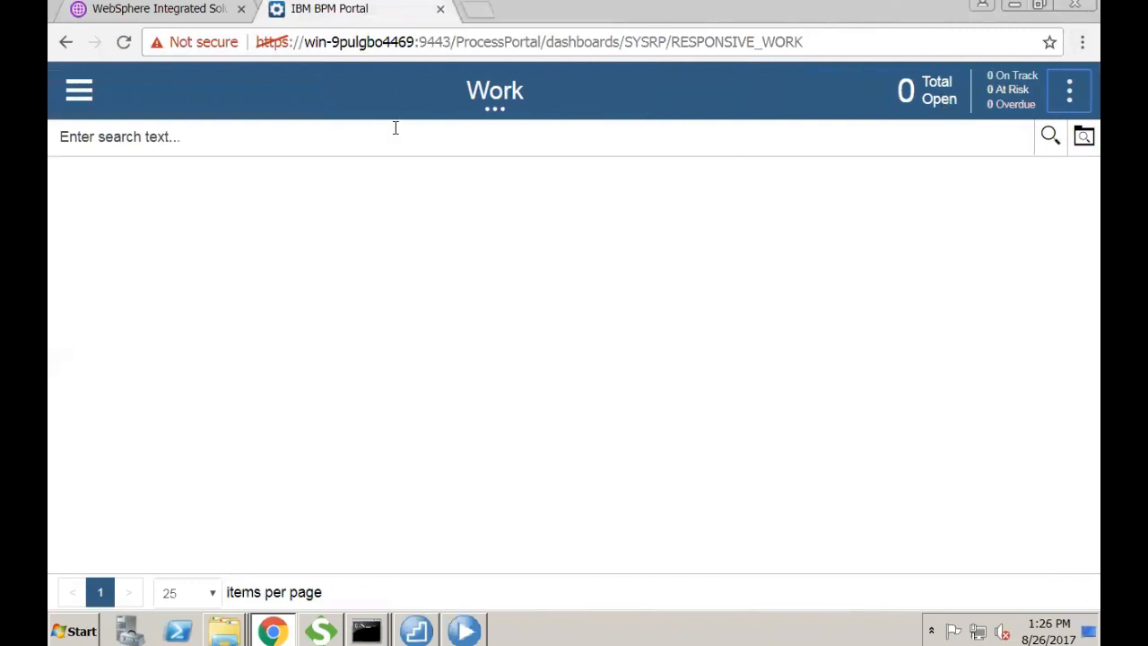
pyautogui.click(79, 89)
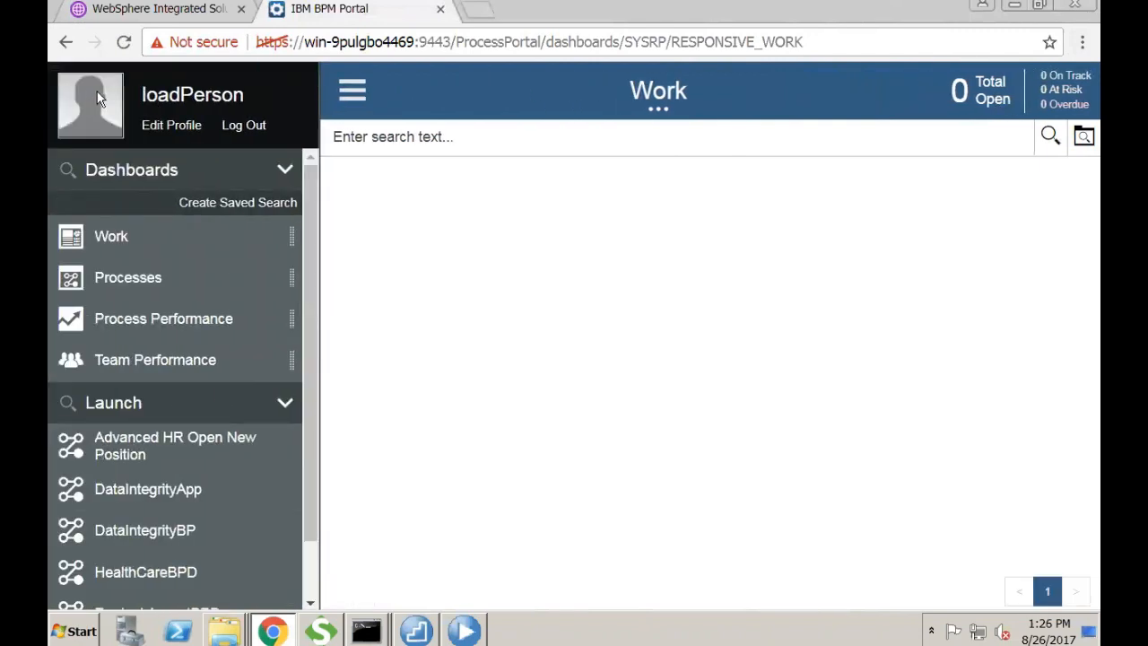
# - Log out and sign back in as the intake user with its password
pyautogui.click(227, 127)
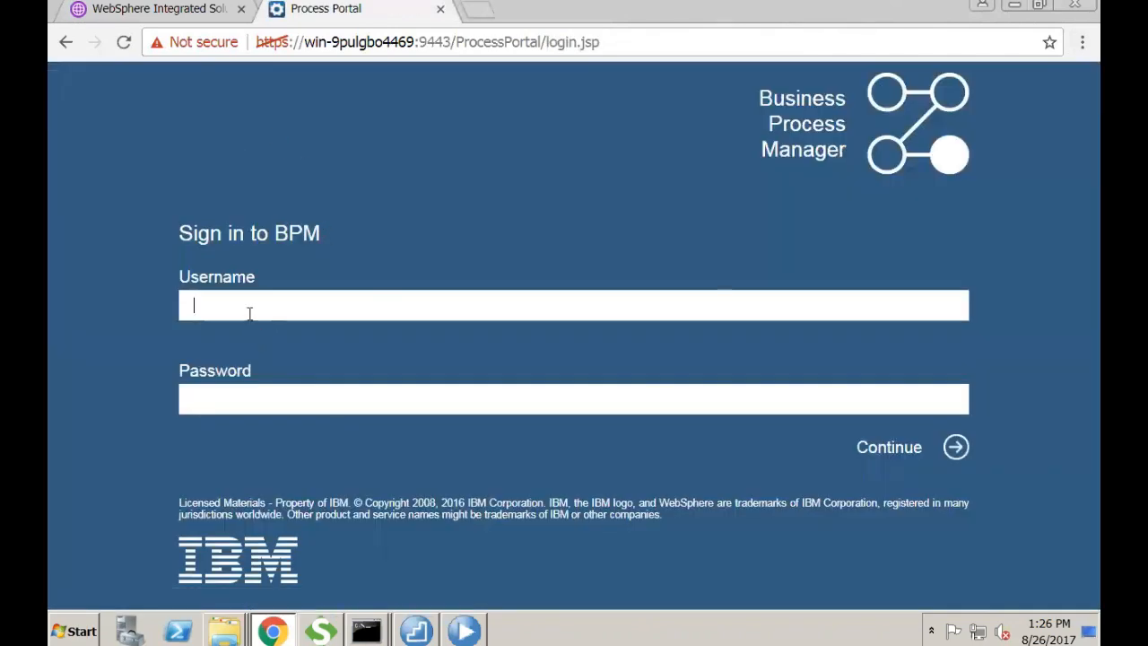
pyautogui.write('intake')
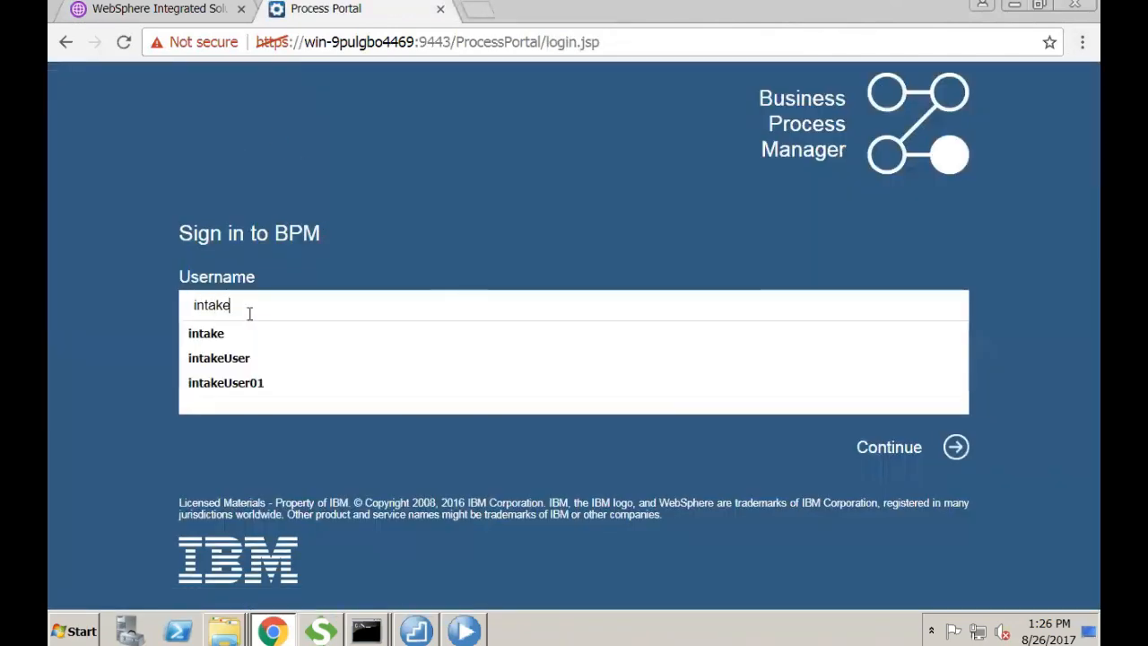
pyautogui.press('Tab')
pyautogui.write('••••••')
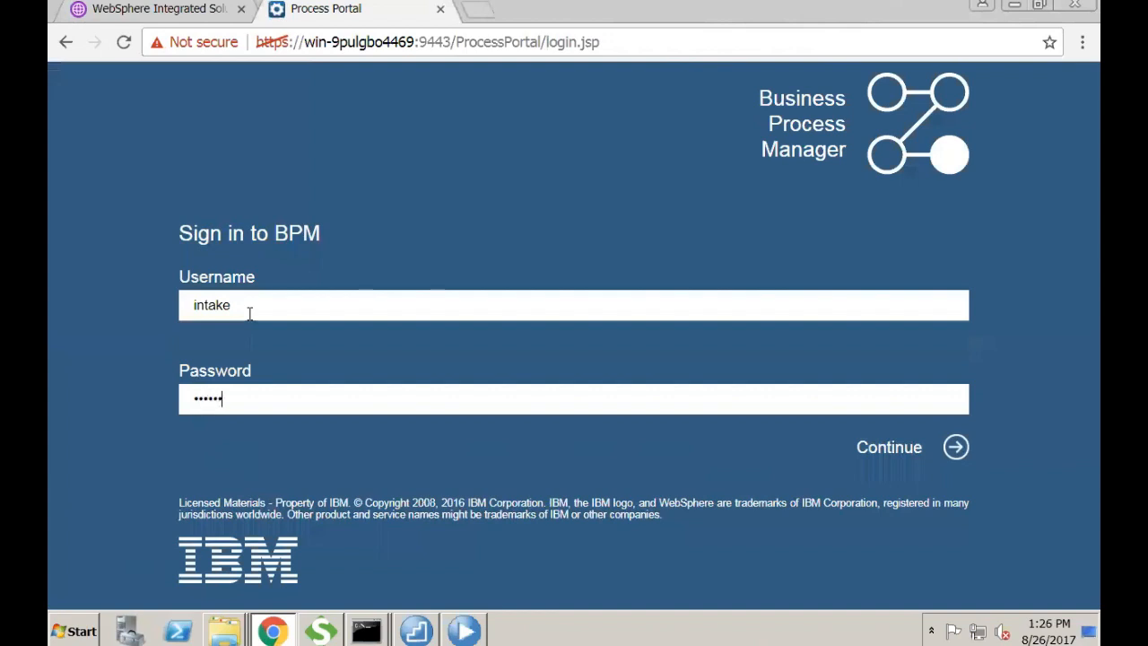
pyautogui.write('••')
pyautogui.press('Return')
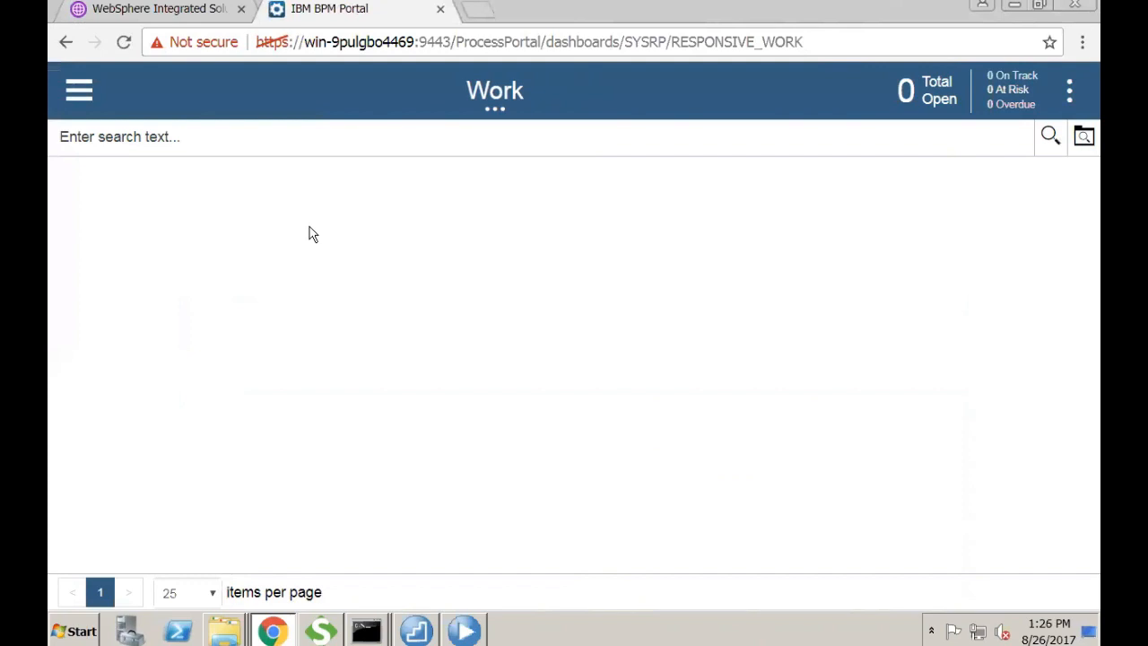
pyautogui.click(180, 9)
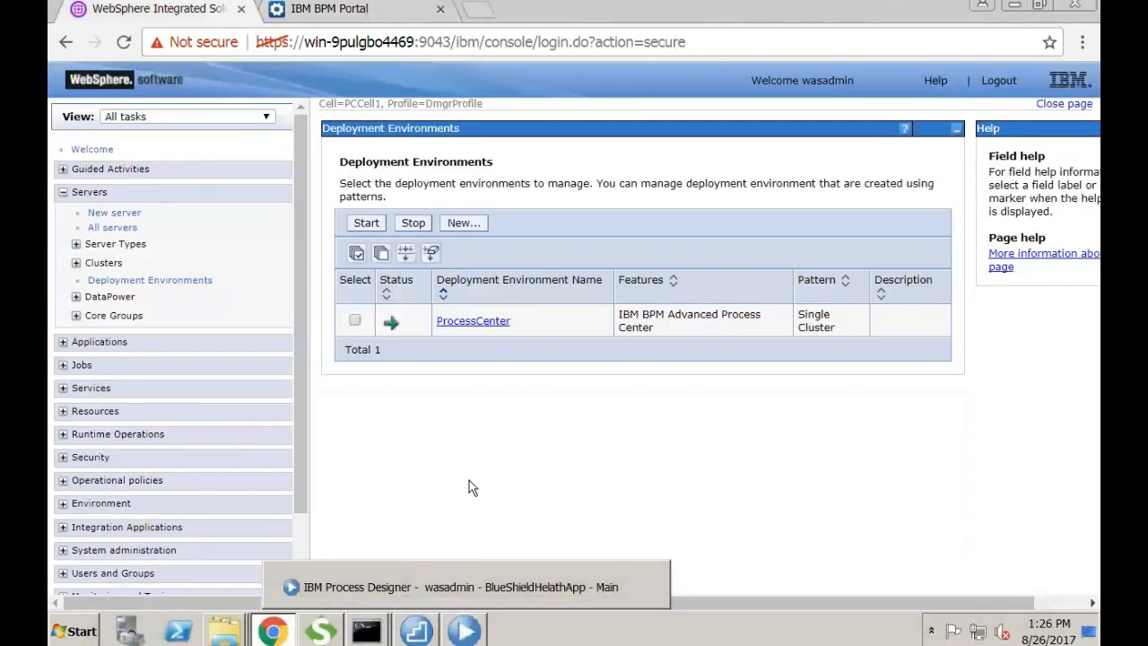
pyautogui.click(466, 626)
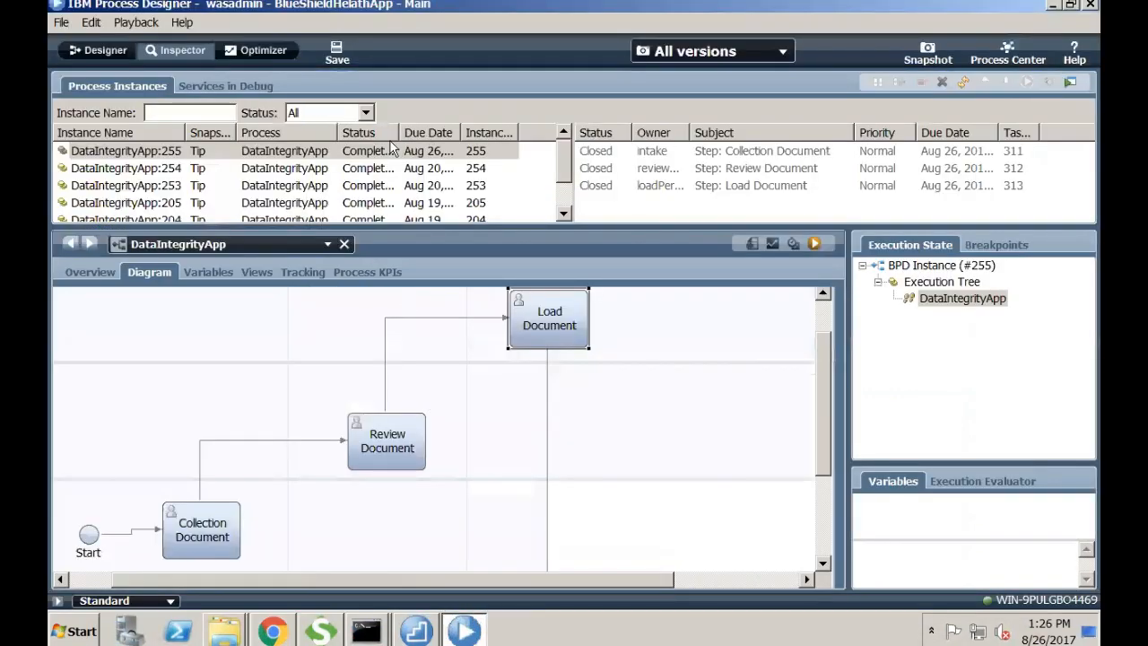
pyautogui.click(118, 50)
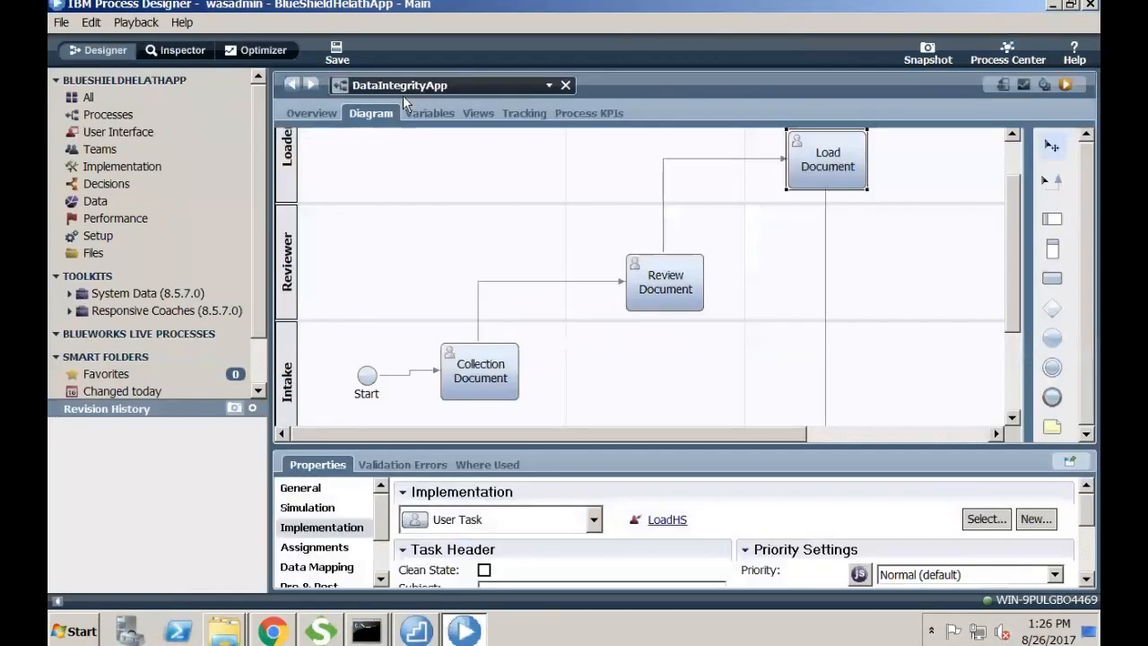
pyautogui.click(328, 117)
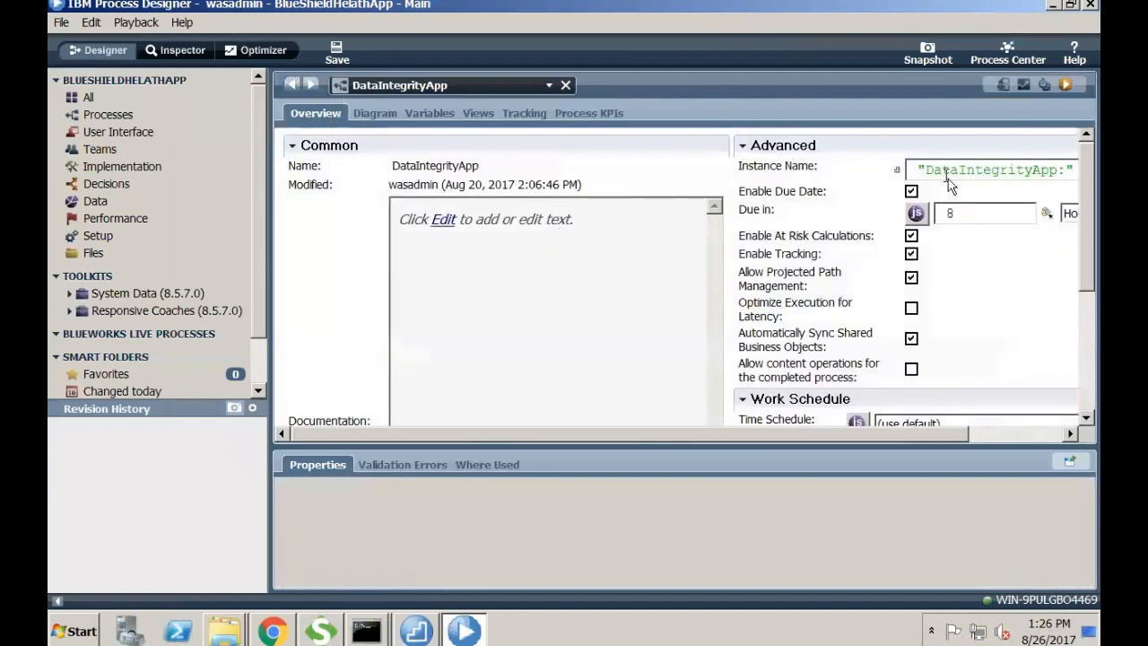
pyautogui.scroll(-5, 1060, 332)
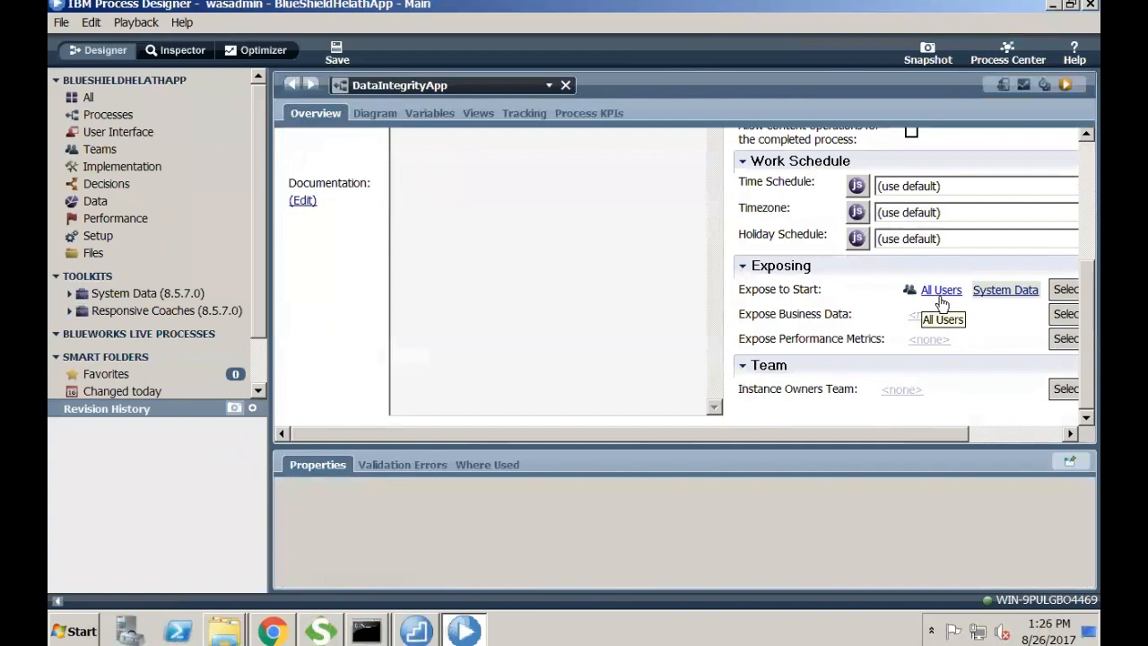
pyautogui.click(269, 617)
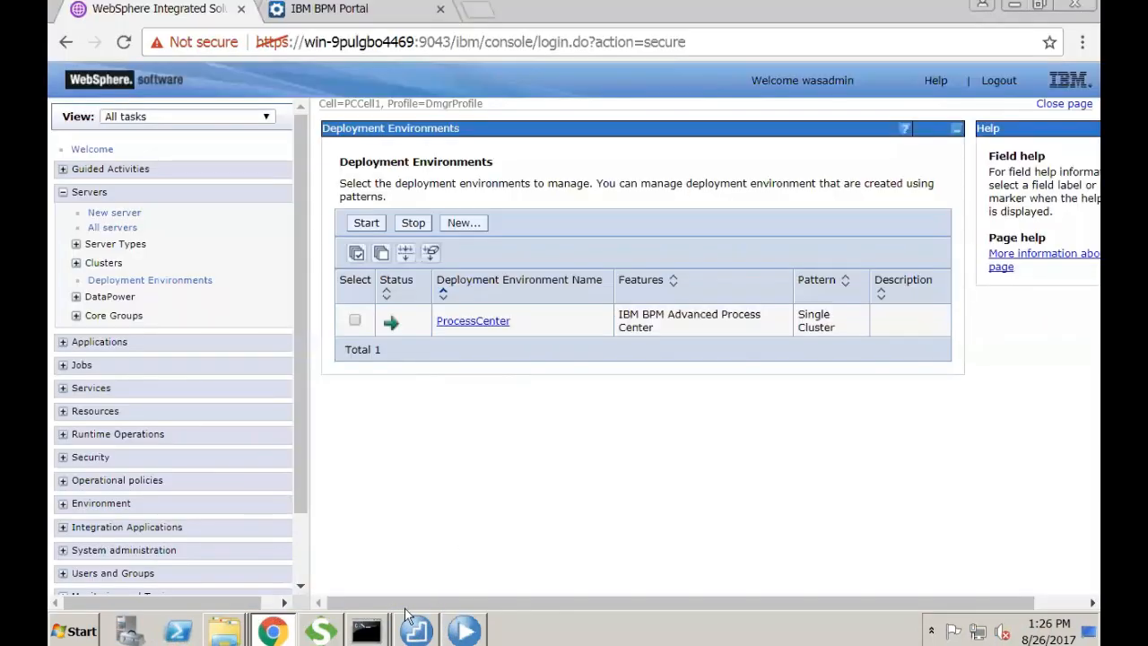
pyautogui.click(300, 9)
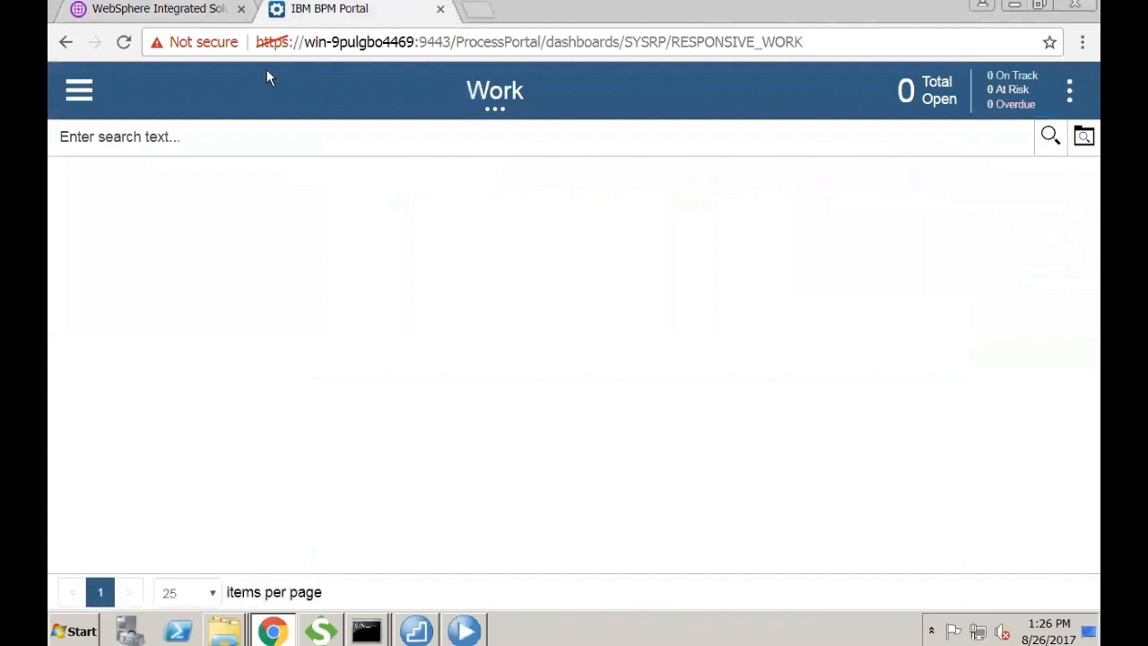
# - Launch a new DataIntegrityApp instance and claim its Step: Collection Document task
pyautogui.click(78, 89)
pyautogui.scroll(-1, 154, 375)
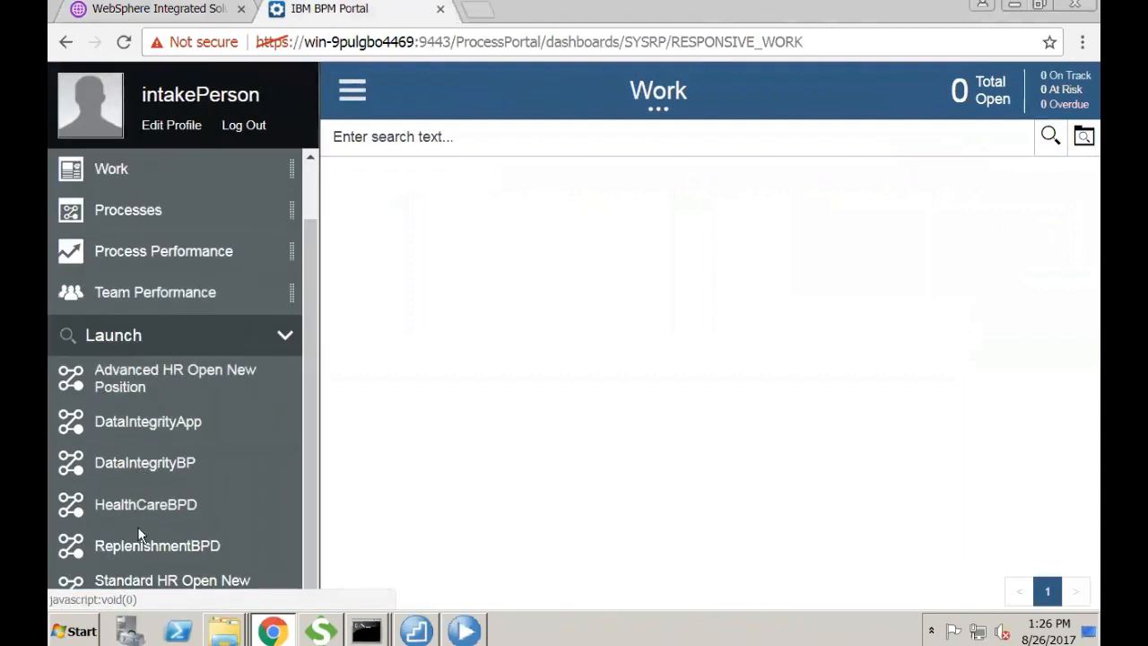
pyautogui.click(464, 628)
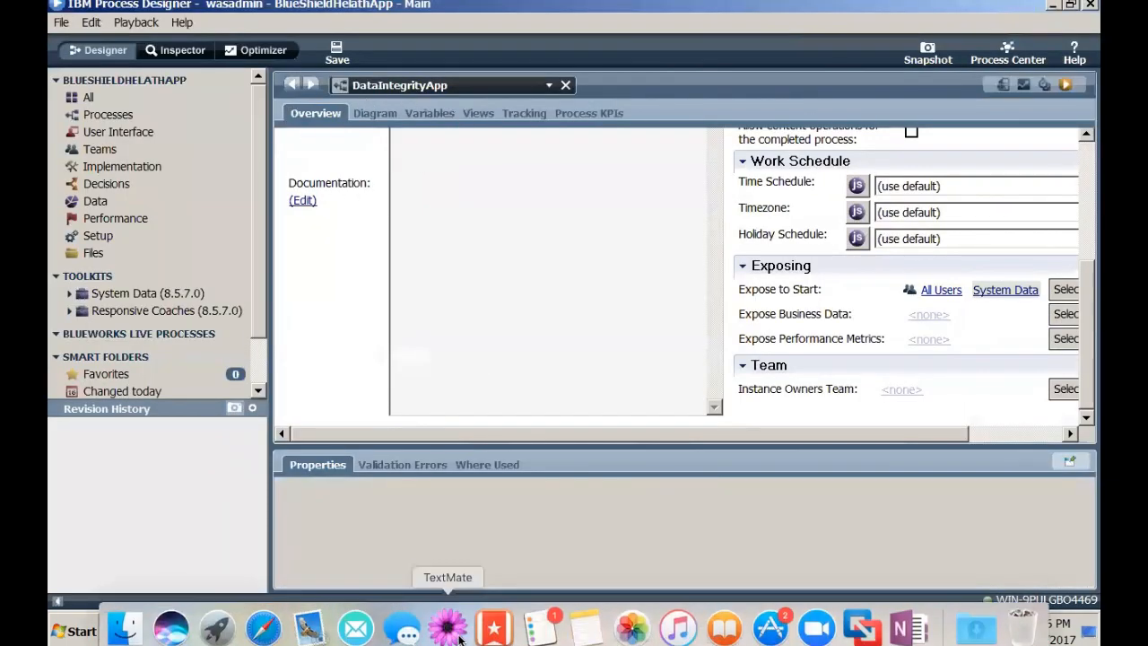
pyautogui.click(456, 619)
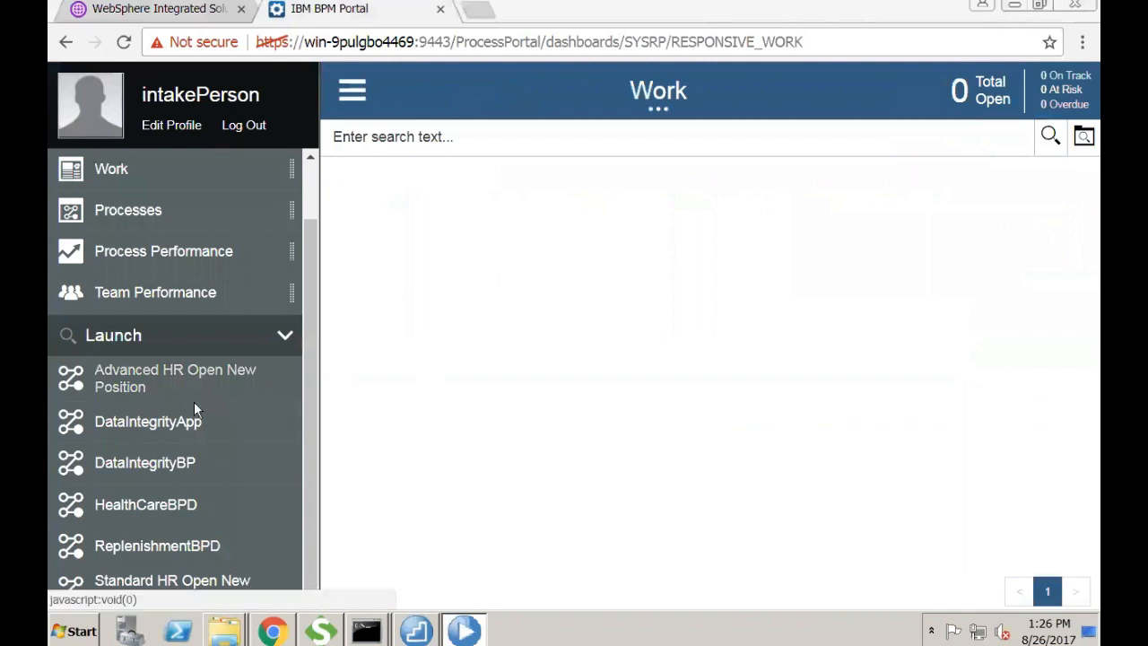
pyautogui.click(170, 427)
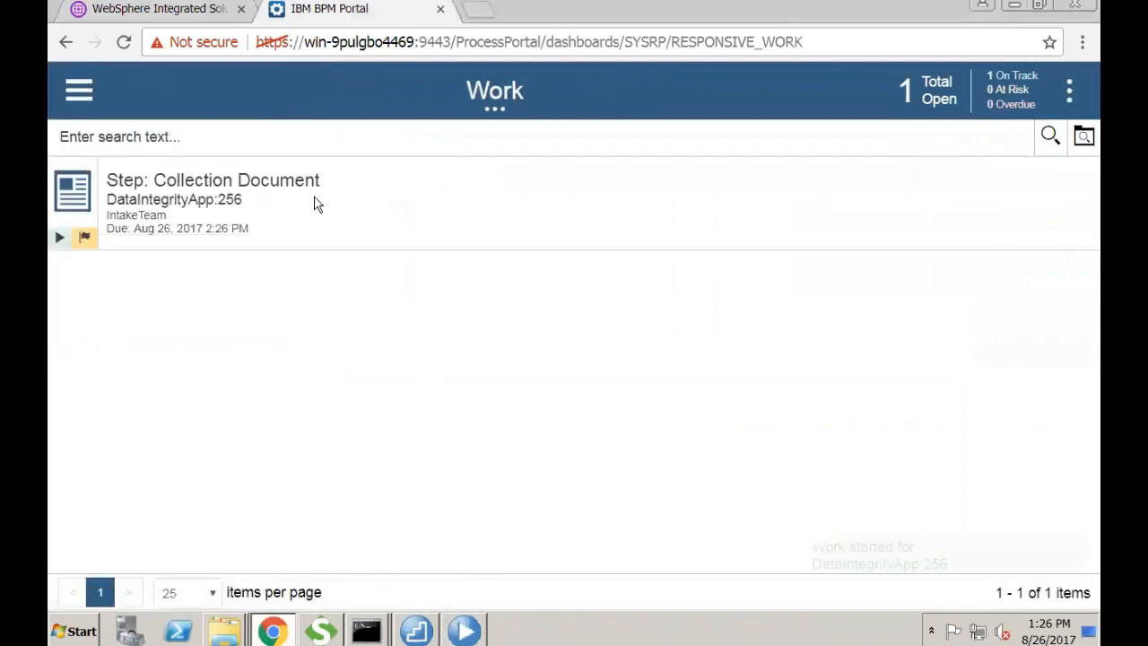
pyautogui.click(173, 184)
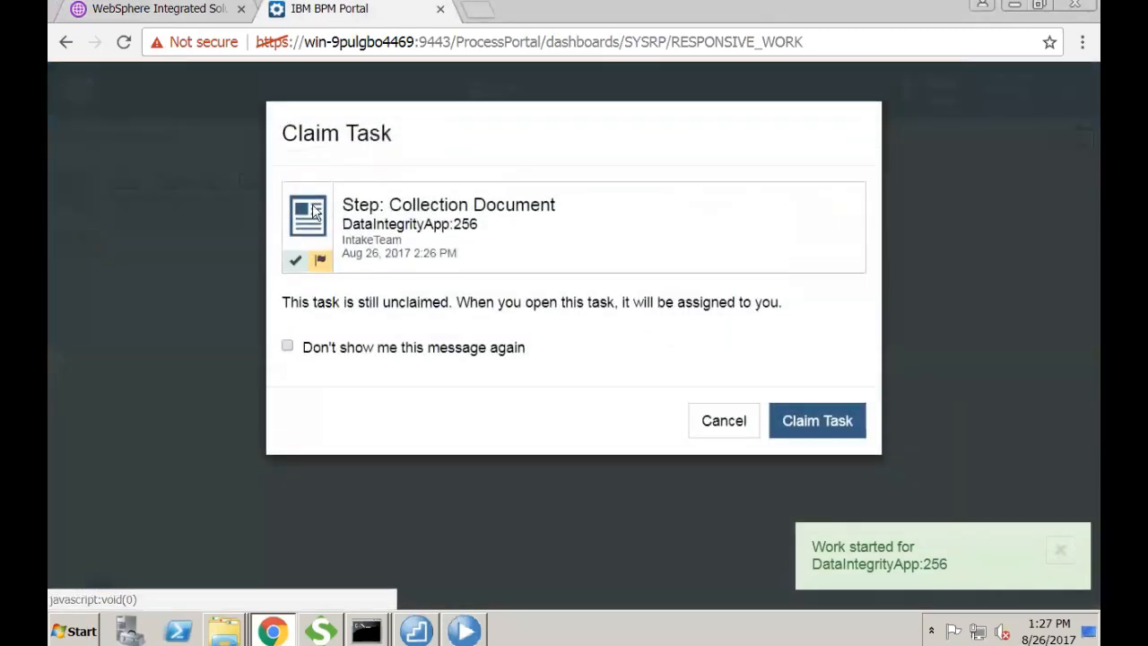
pyautogui.click(789, 432)
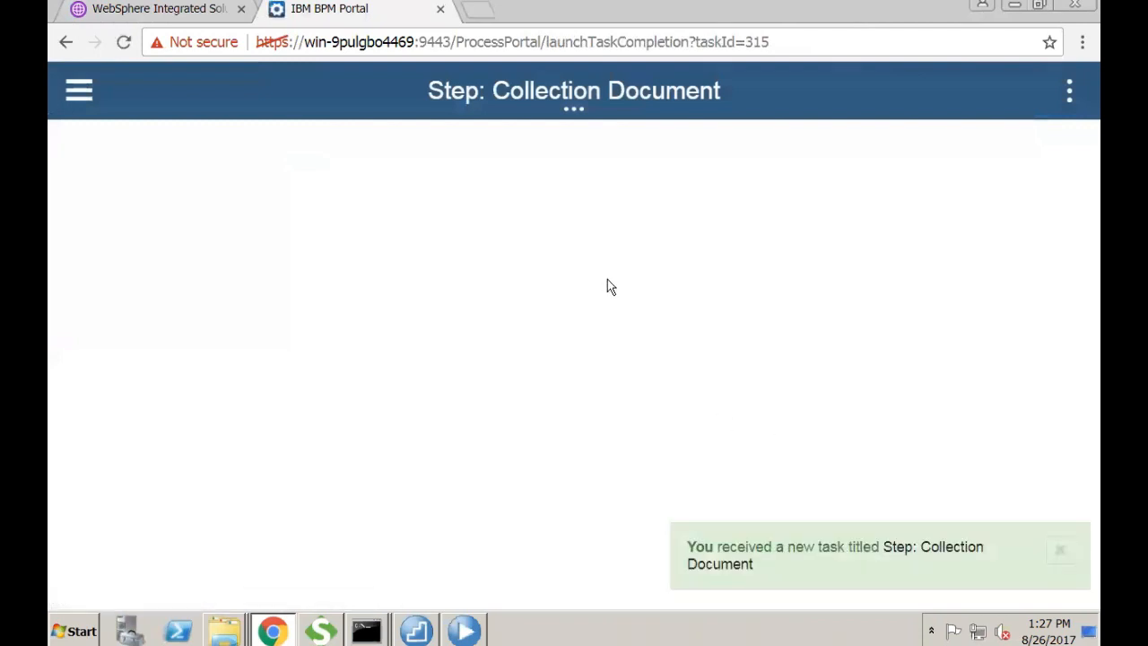
# - Enter Type Of Request 'Update', the requestor name and address, and notes 'Address Change'
pyautogui.click(245, 174)
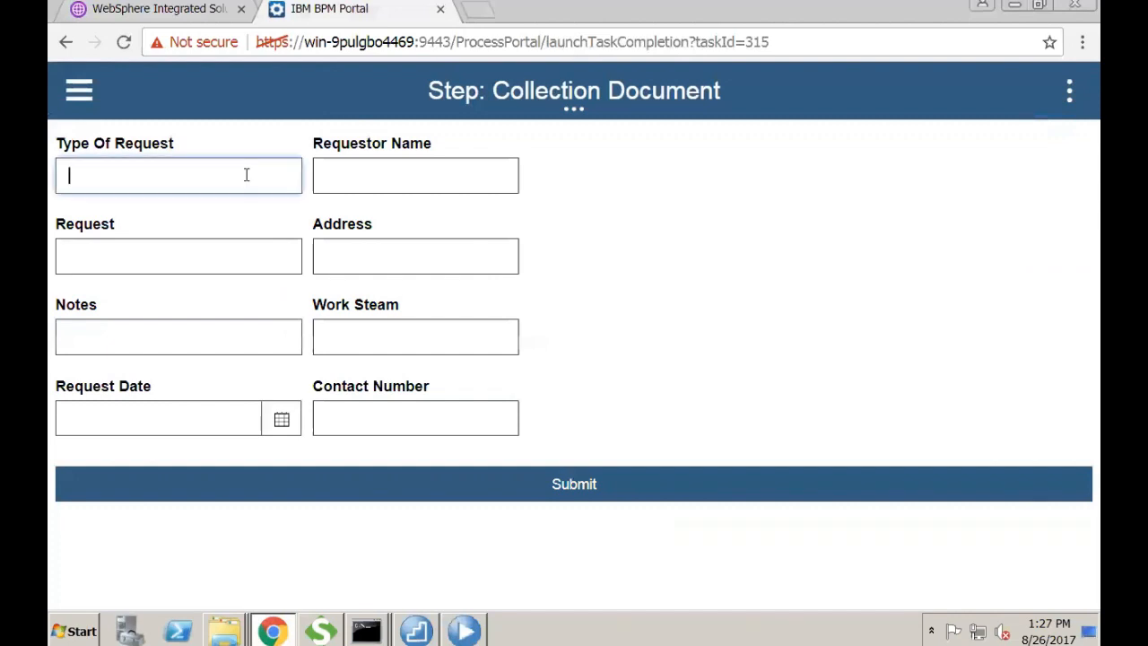
pyautogui.write('Update')
pyautogui.press('Tab')
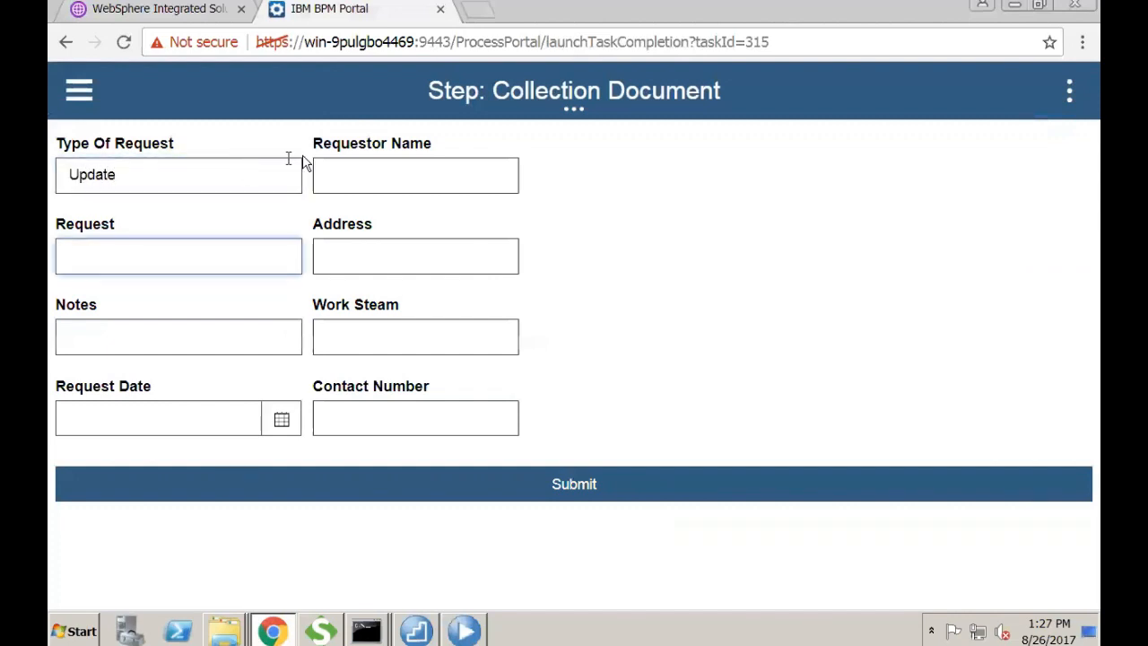
pyautogui.click(343, 167)
pyautogui.write('Tom')
pyautogui.press('Tab')
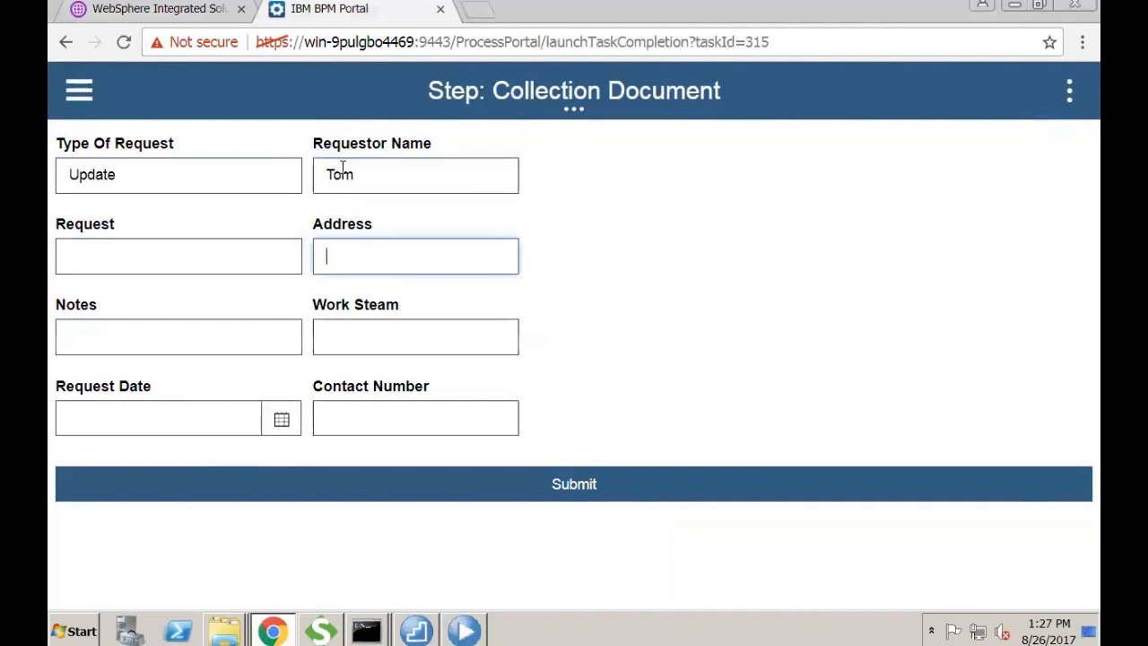
pyautogui.write('Chicago')
pyautogui.click(156, 337)
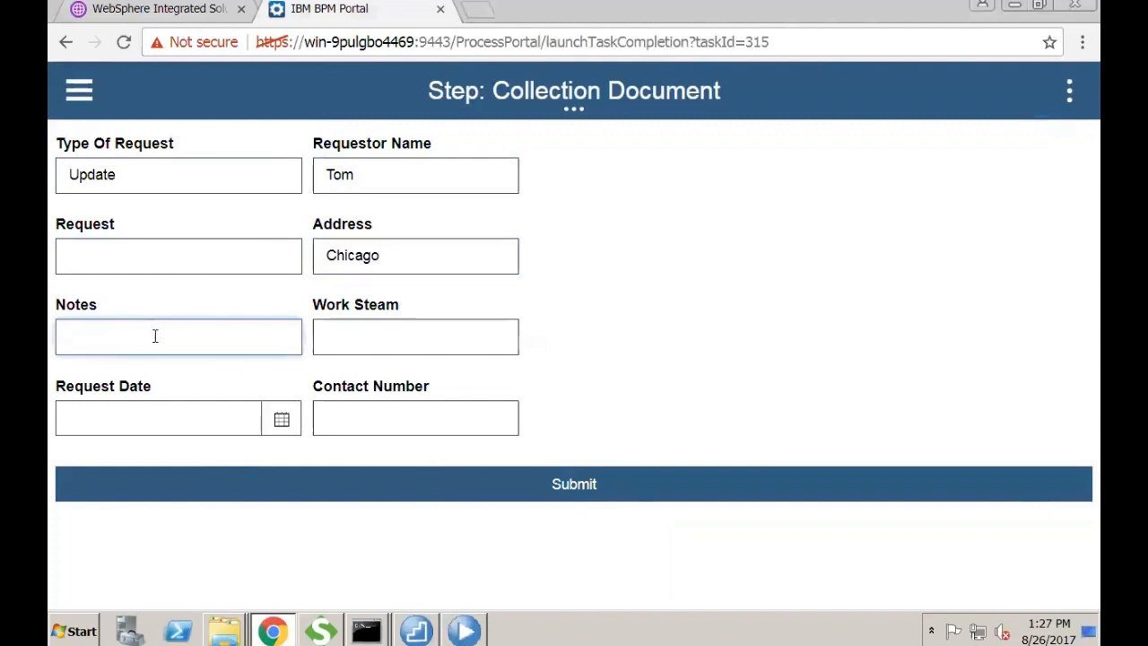
pyautogui.write('Address Change')
pyautogui.press('Tab')
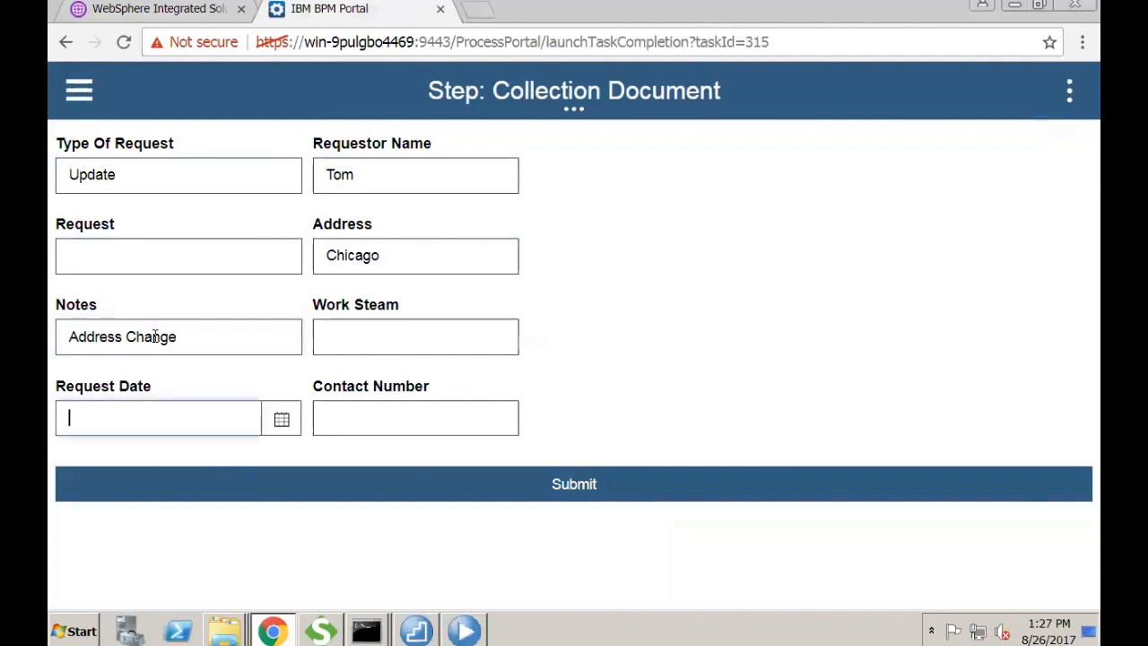
# - Set work stream Neuro, request date 7/26/2017 and the contact number, then submit the form
pyautogui.click(367, 337)
pyautogui.write('N')
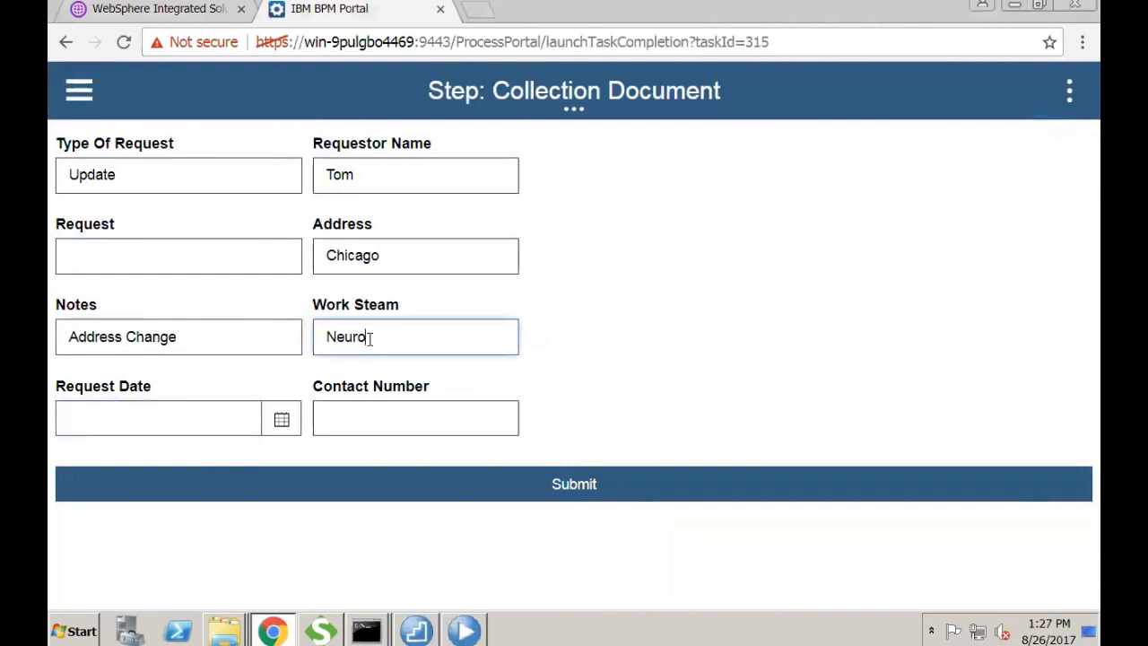
pyautogui.write('euro')
pyautogui.click(281, 422)
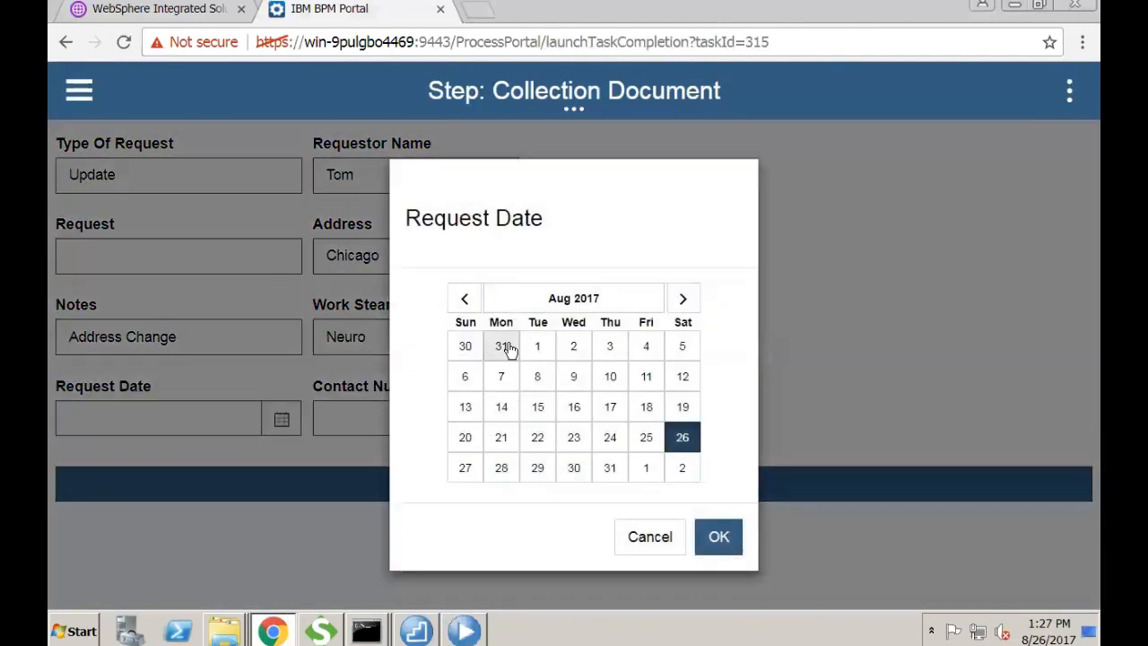
pyautogui.click(505, 347)
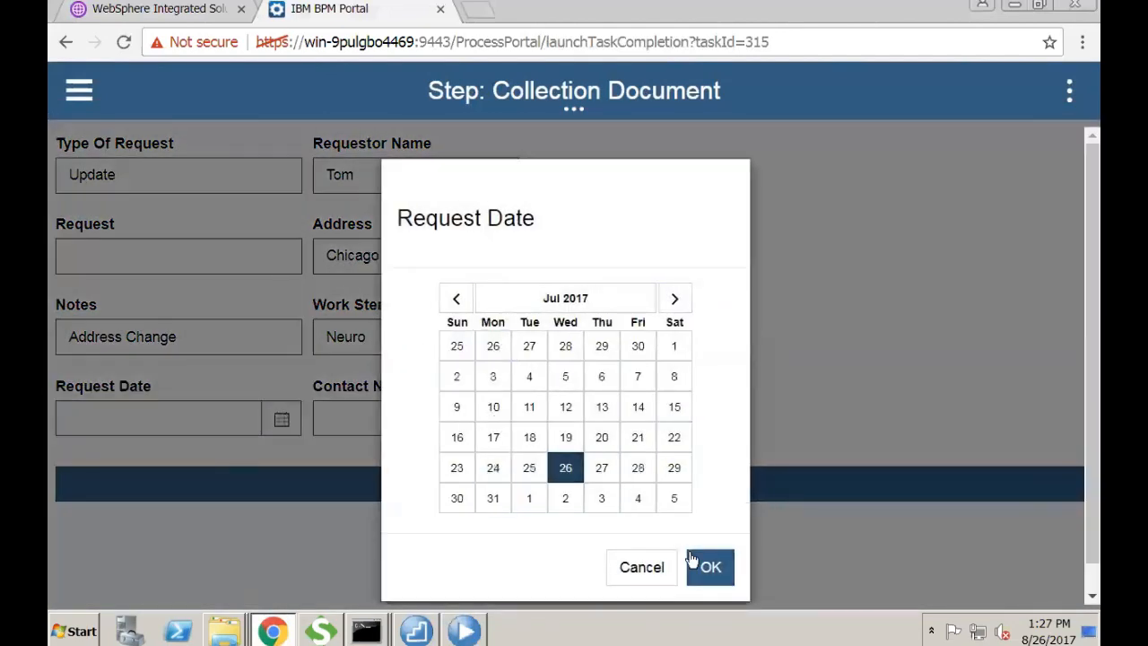
pyautogui.click(691, 560)
pyautogui.click(462, 418)
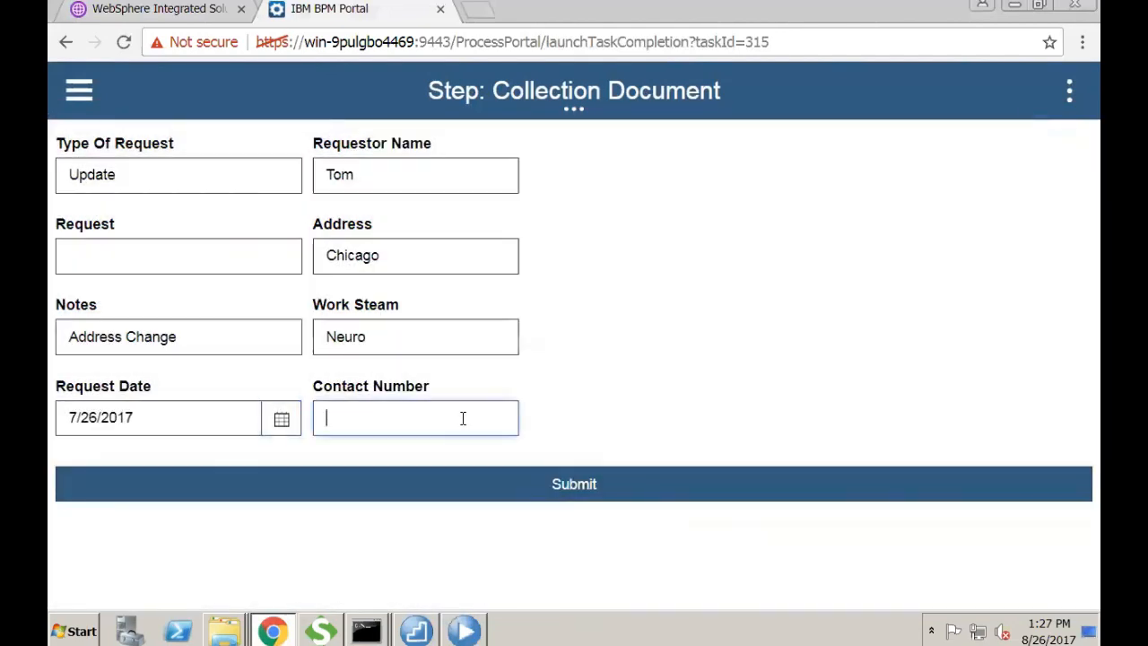
pyautogui.write('352345')
pyautogui.click(529, 481)
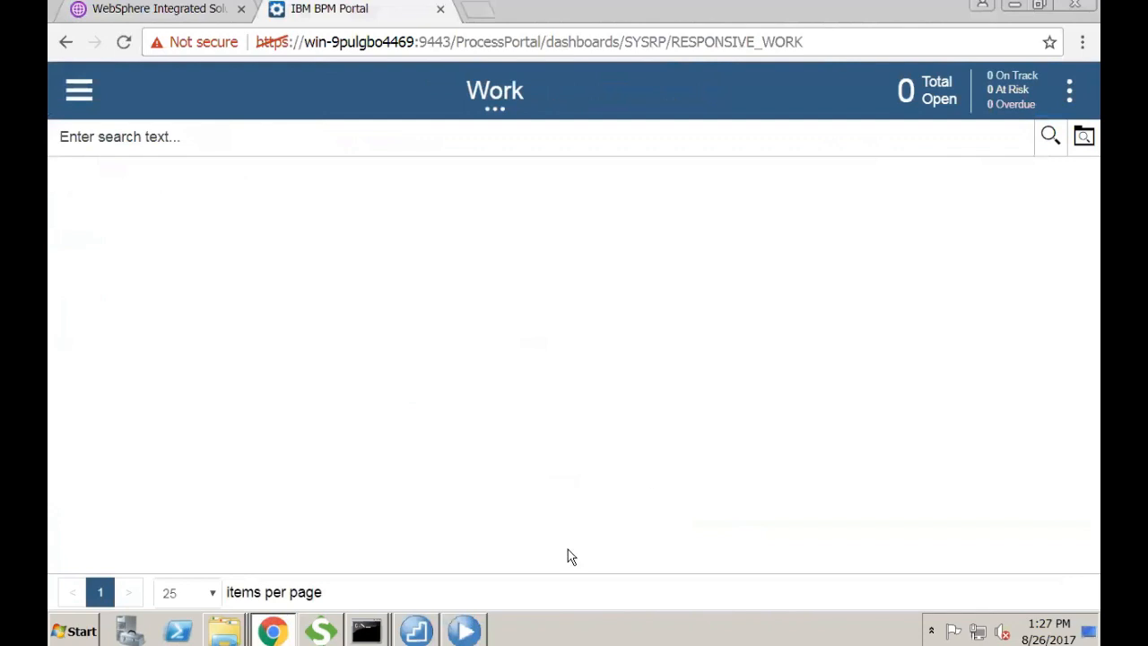
# - Log out of the intake account and sign in as the review user
pyautogui.click(79, 88)
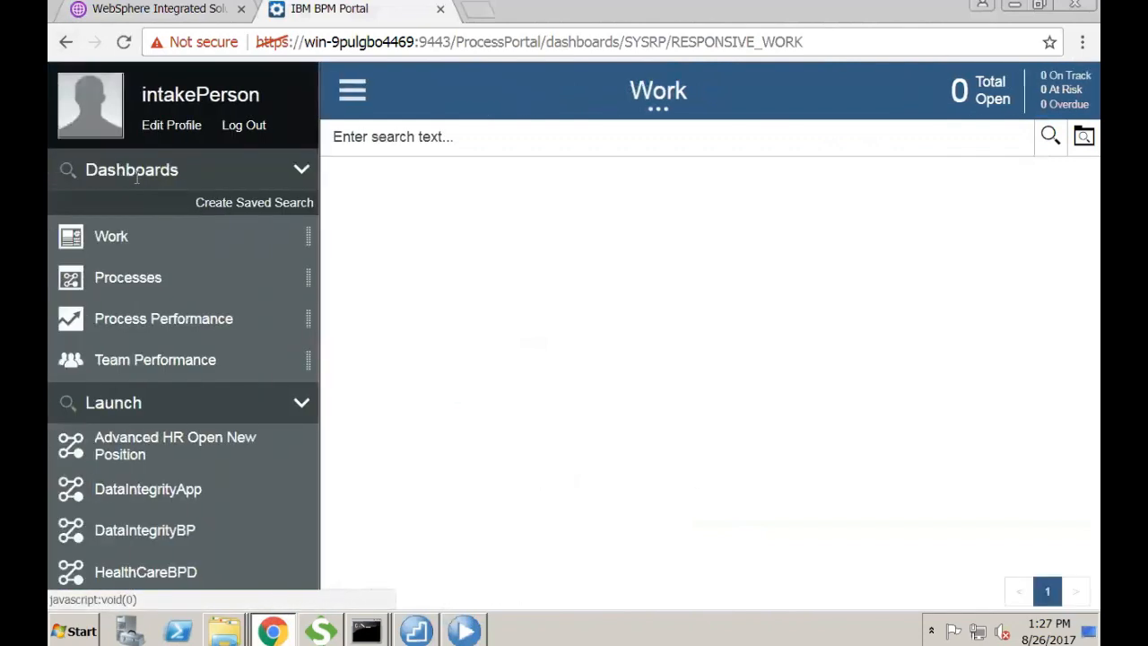
pyautogui.click(231, 125)
pyautogui.click(252, 295)
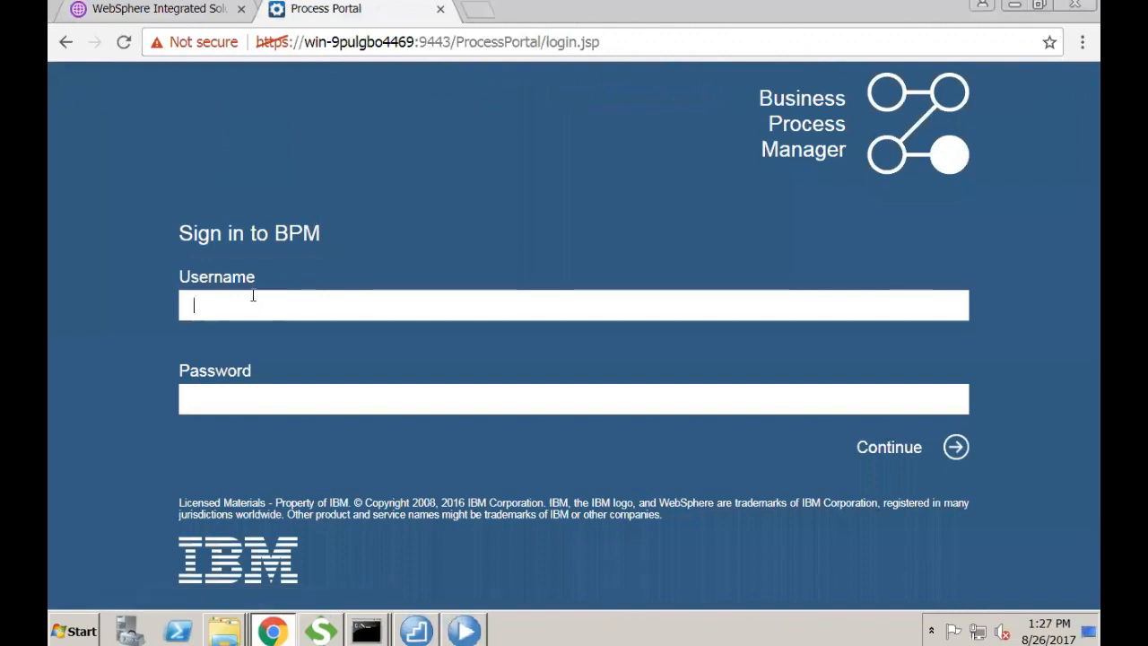
pyautogui.write('rev')
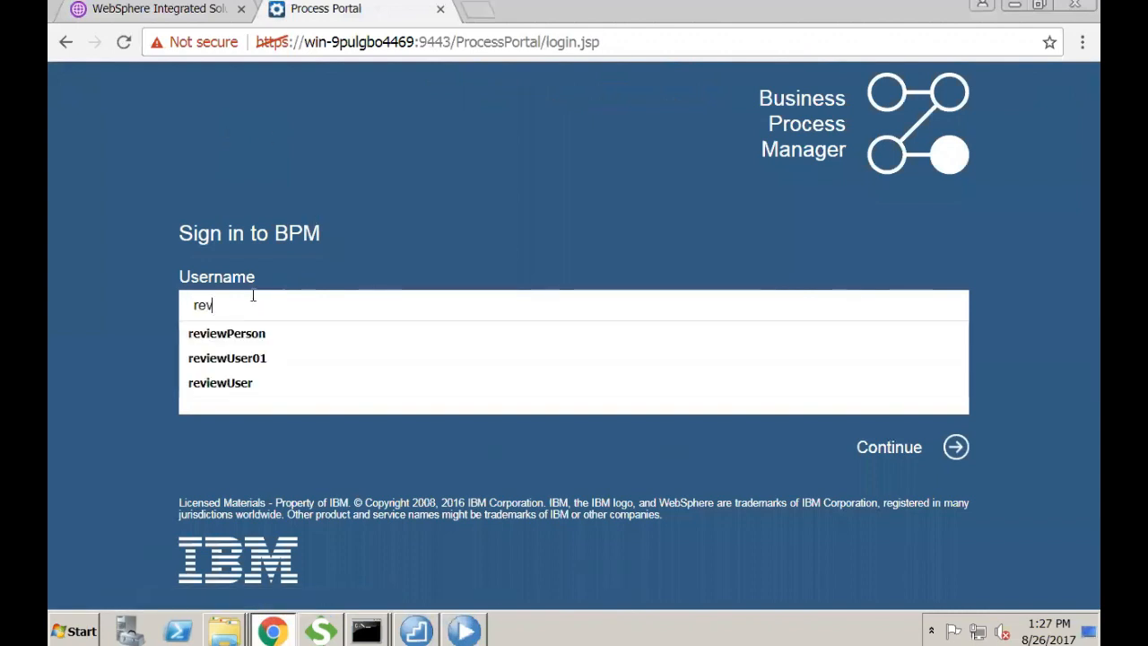
pyautogui.write('iew')
pyautogui.press('Down')
pyautogui.press('Return')
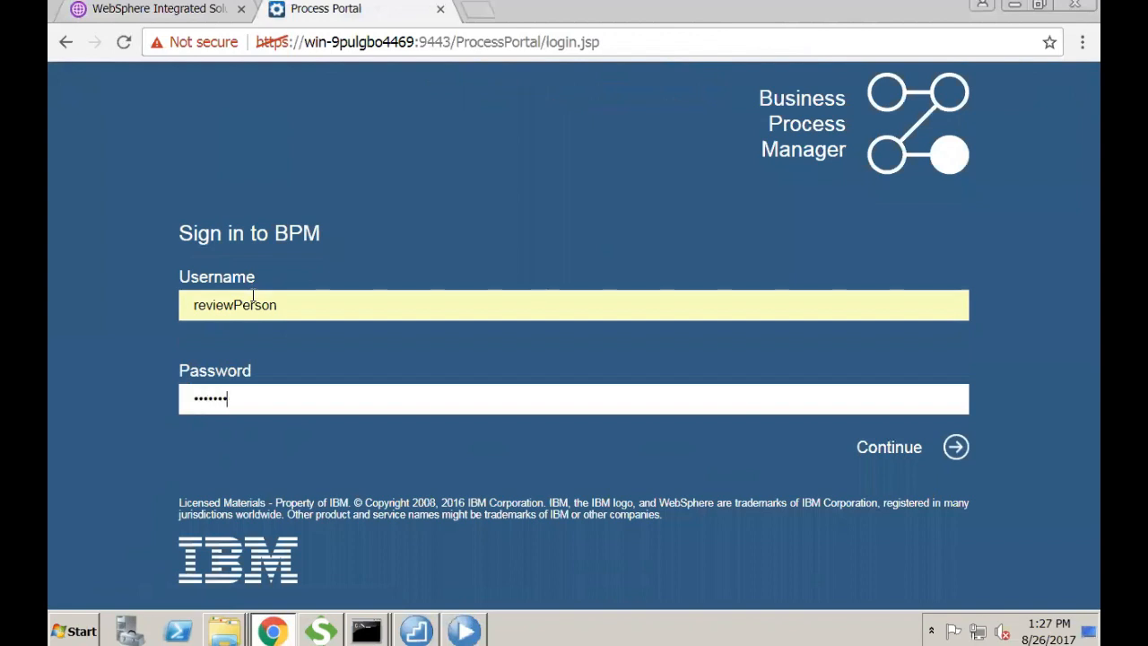
pyautogui.press('Return')
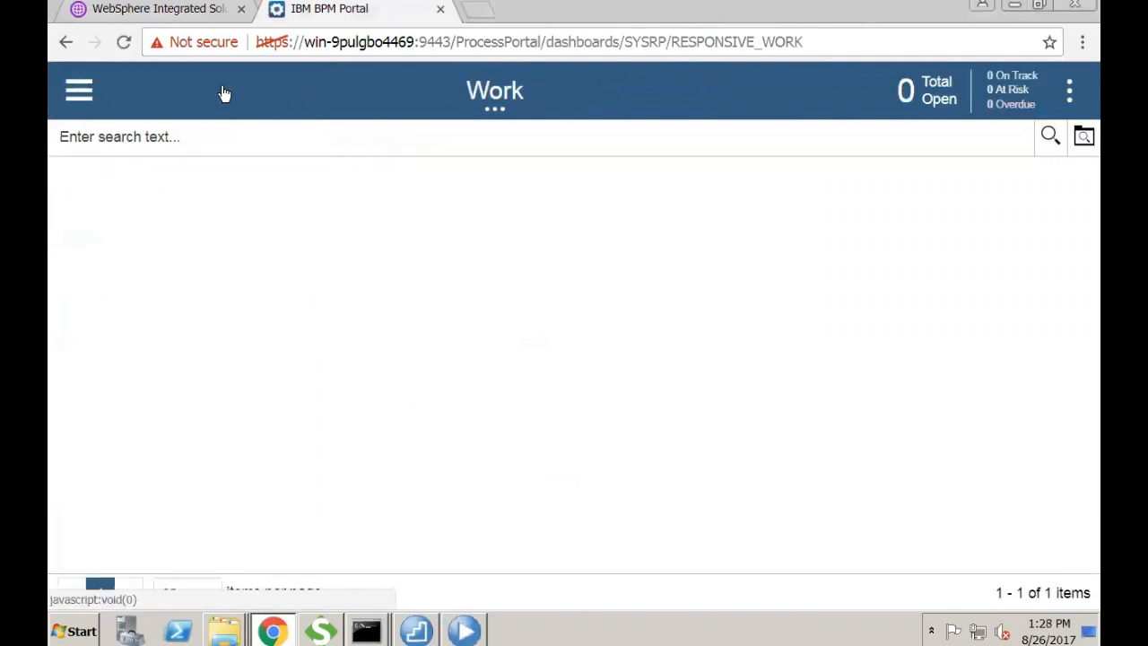
pyautogui.click(206, 14)
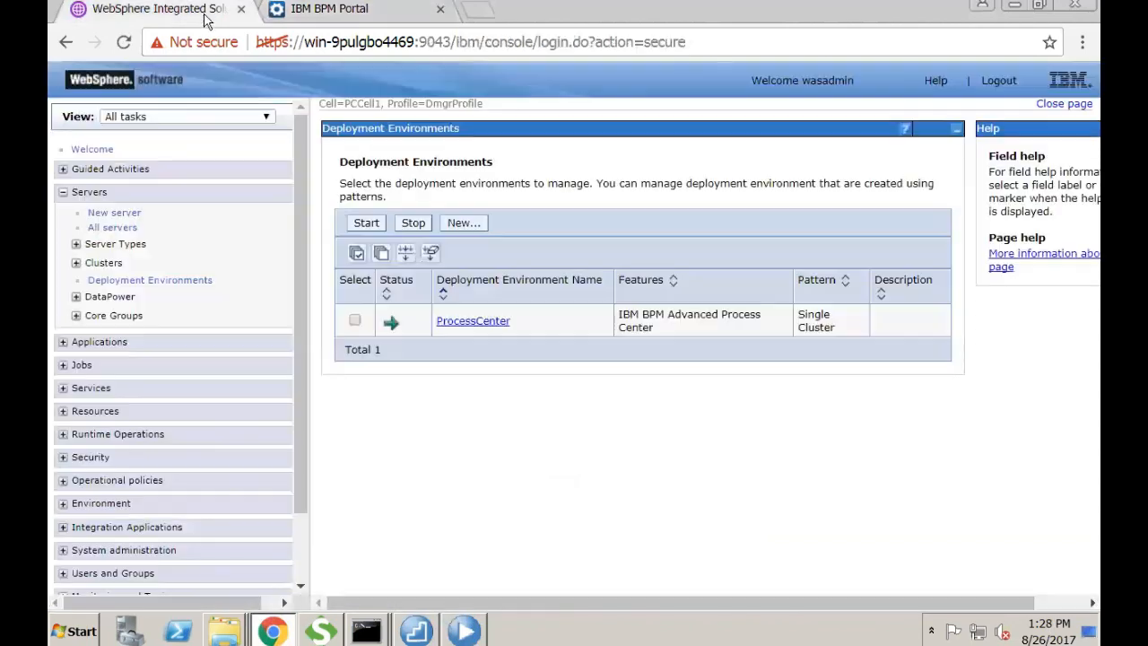
# - Open and claim the Step: Review Document task
pyautogui.click(309, 9)
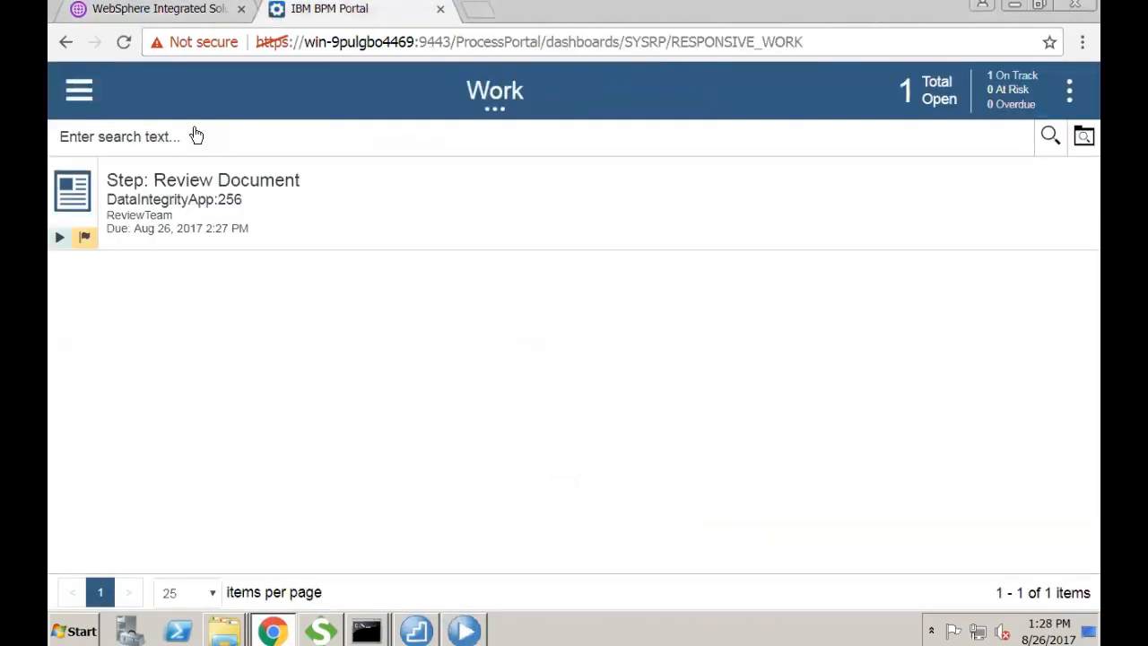
pyautogui.click(178, 182)
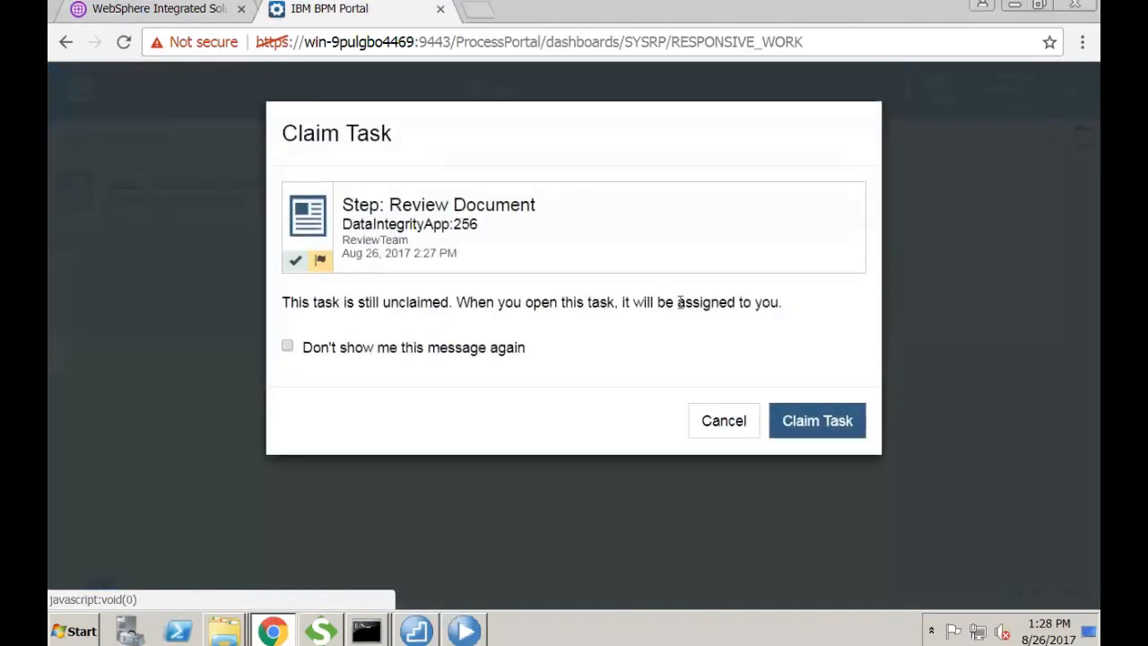
pyautogui.click(833, 423)
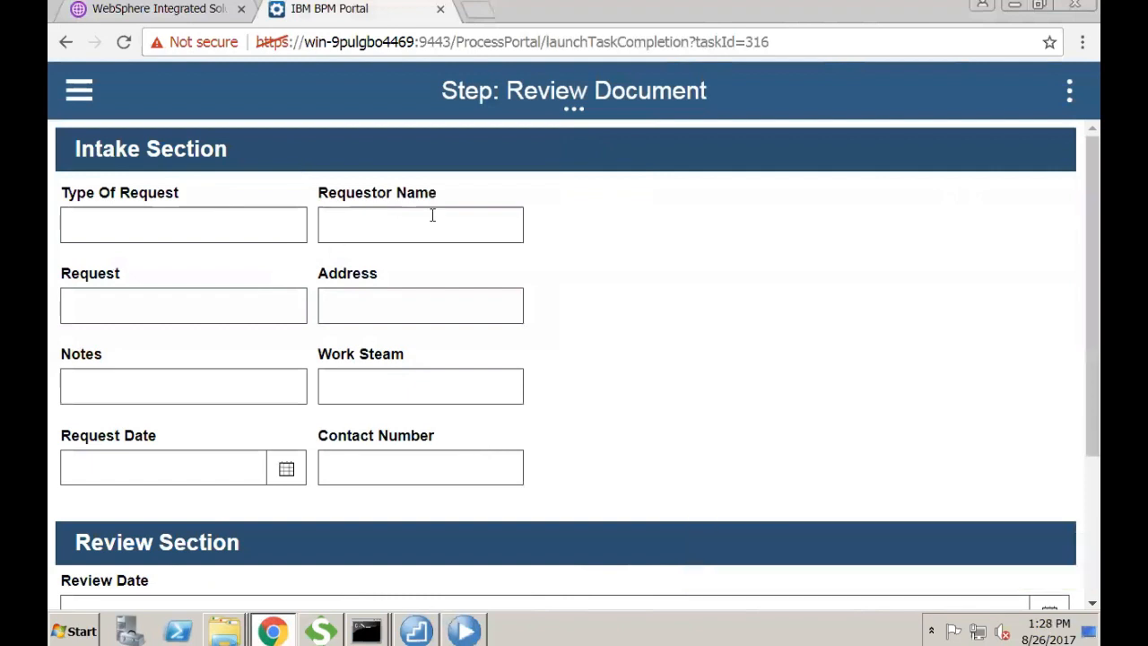
# - Set review date 8/26/2017, add a short review comment, and submit the review
pyautogui.scroll(-3, 612, 404)
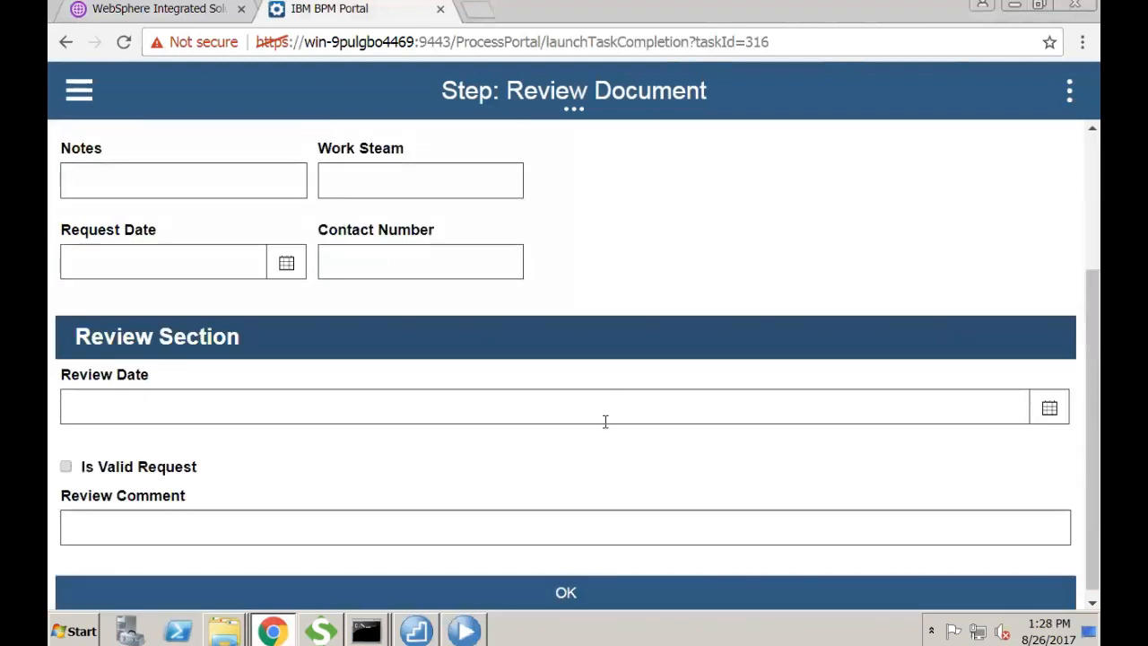
pyautogui.click(140, 406)
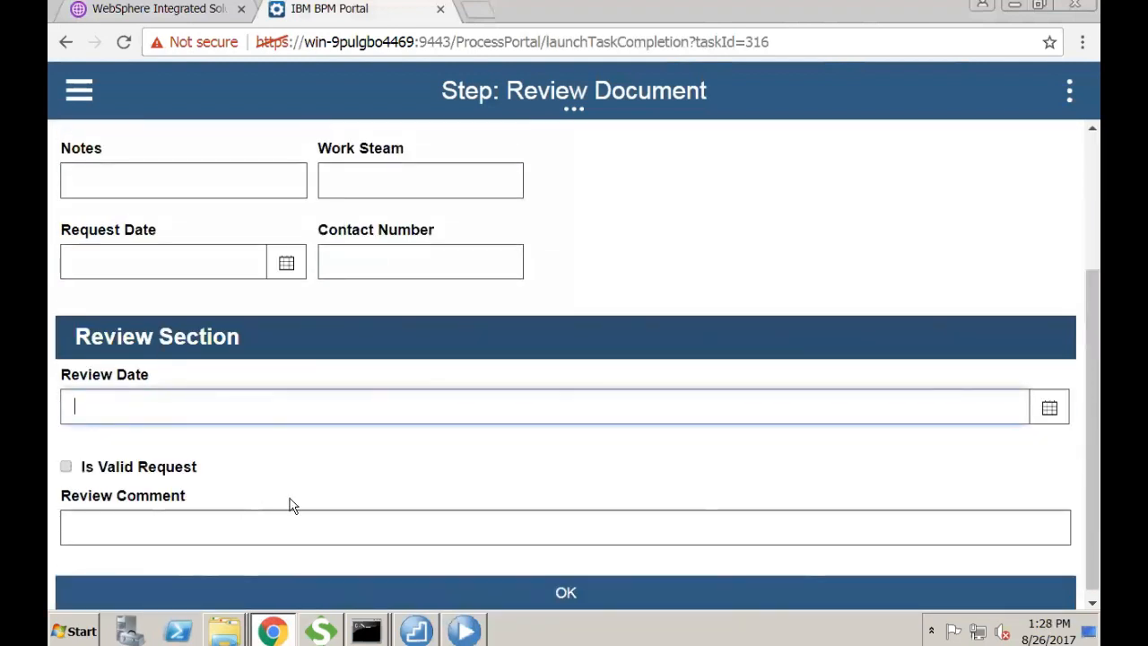
pyautogui.write('dfskjdf')
pyautogui.press('BackSpace')
pyautogui.press('BackSpace')
pyautogui.press('BackSpace')
pyautogui.press('BackSpace')
pyautogui.press('BackSpace')
pyautogui.press('BackSpace')
pyautogui.click(1049, 408)
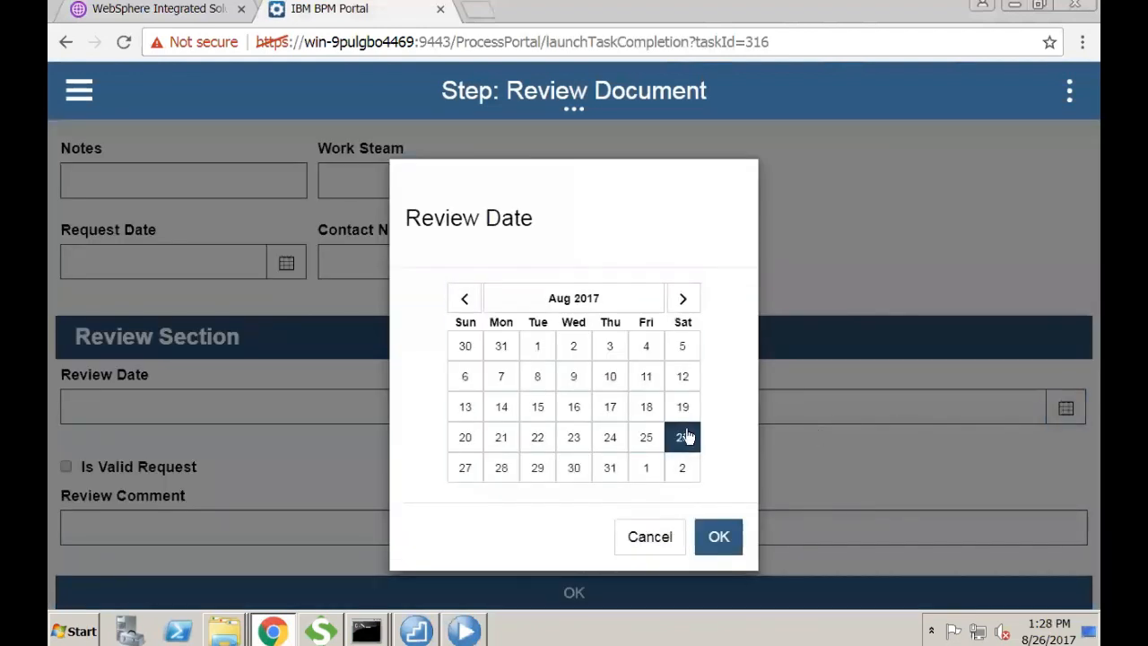
pyautogui.click(686, 431)
pyautogui.click(719, 537)
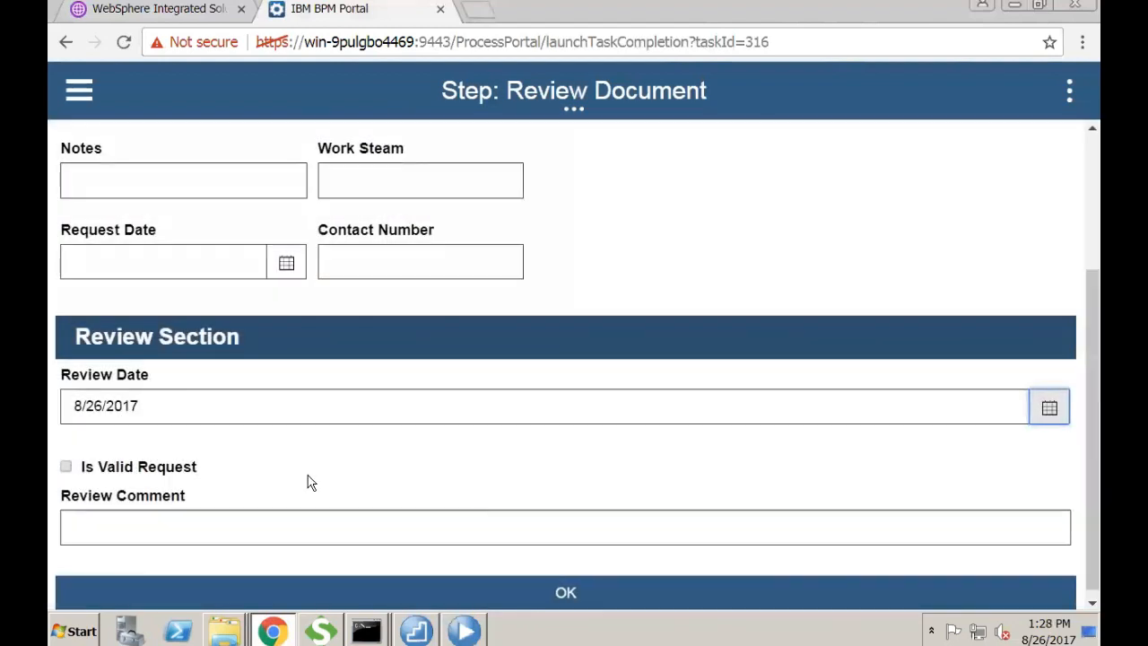
pyautogui.click(240, 512)
pyautogui.write('fdasfads')
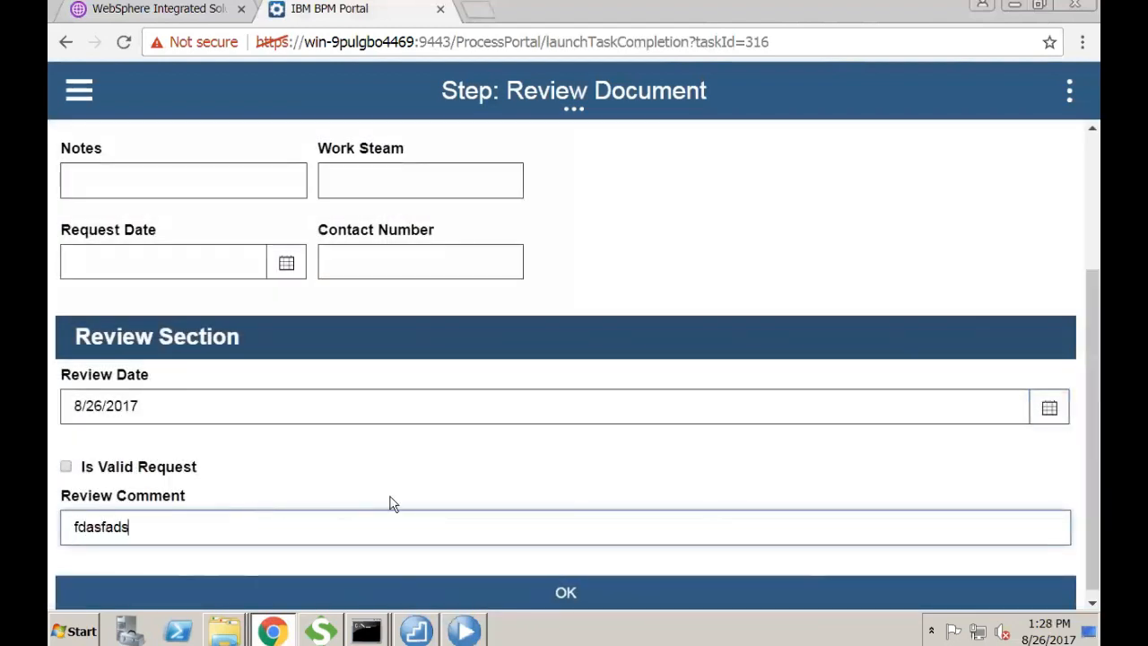
pyautogui.scroll(-1, 392, 502)
pyautogui.click(566, 586)
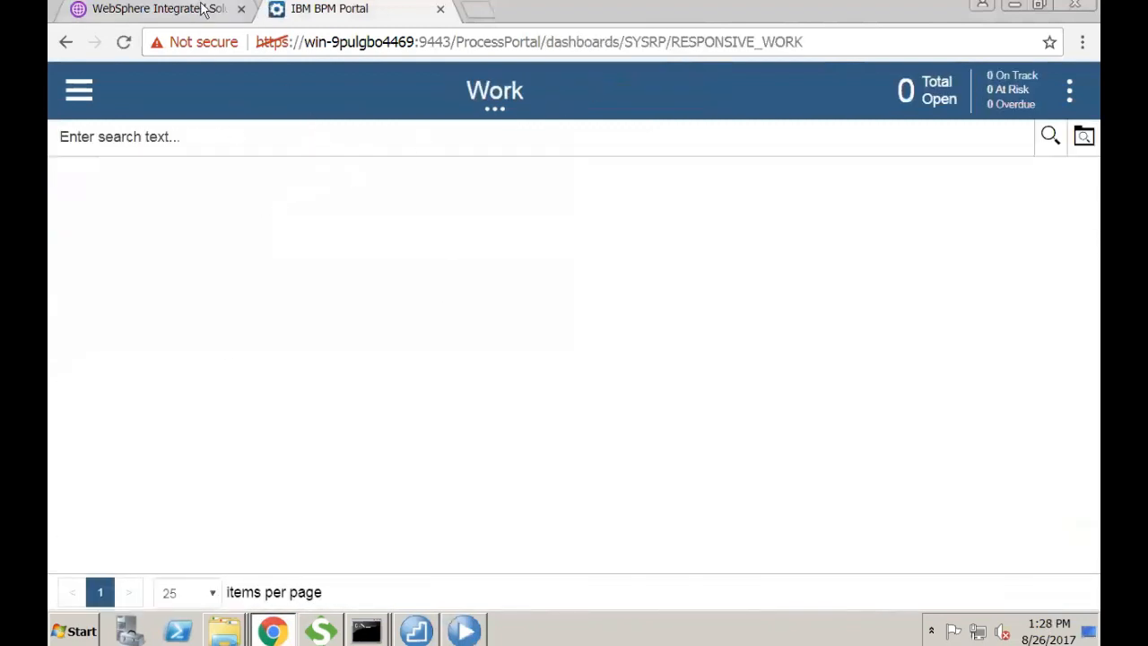
# - Log out the reviewer and attempt to sign in as the load user
pyautogui.click(79, 90)
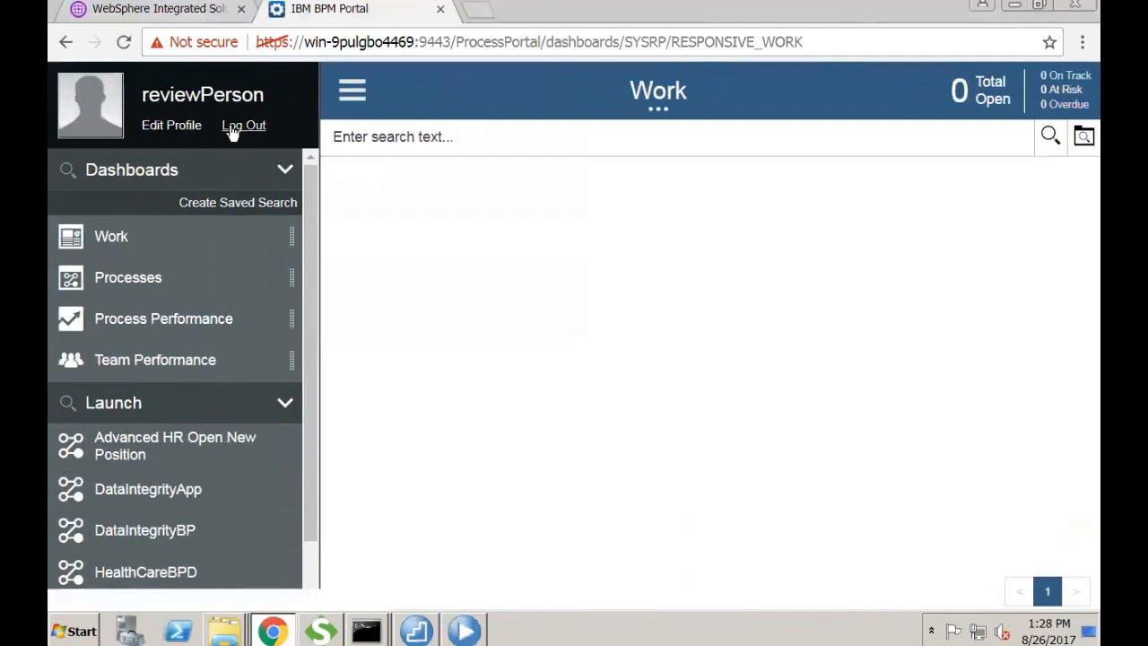
pyautogui.click(236, 125)
pyautogui.click(283, 309)
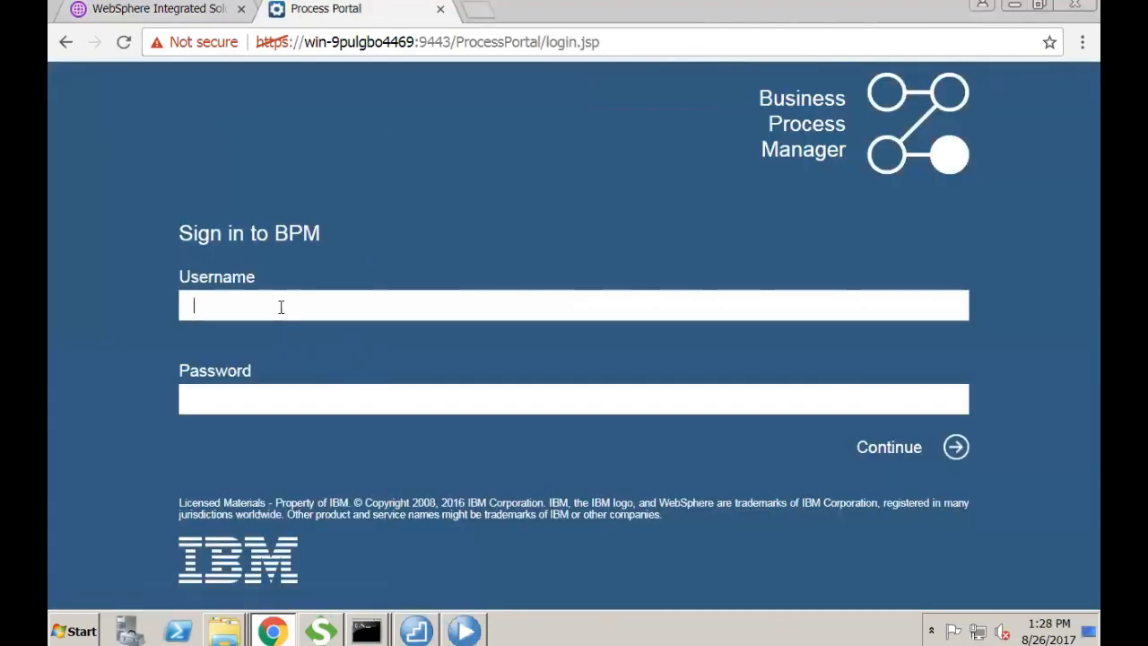
pyautogui.write('load')
pyautogui.press('Down')
pyautogui.press('Tab')
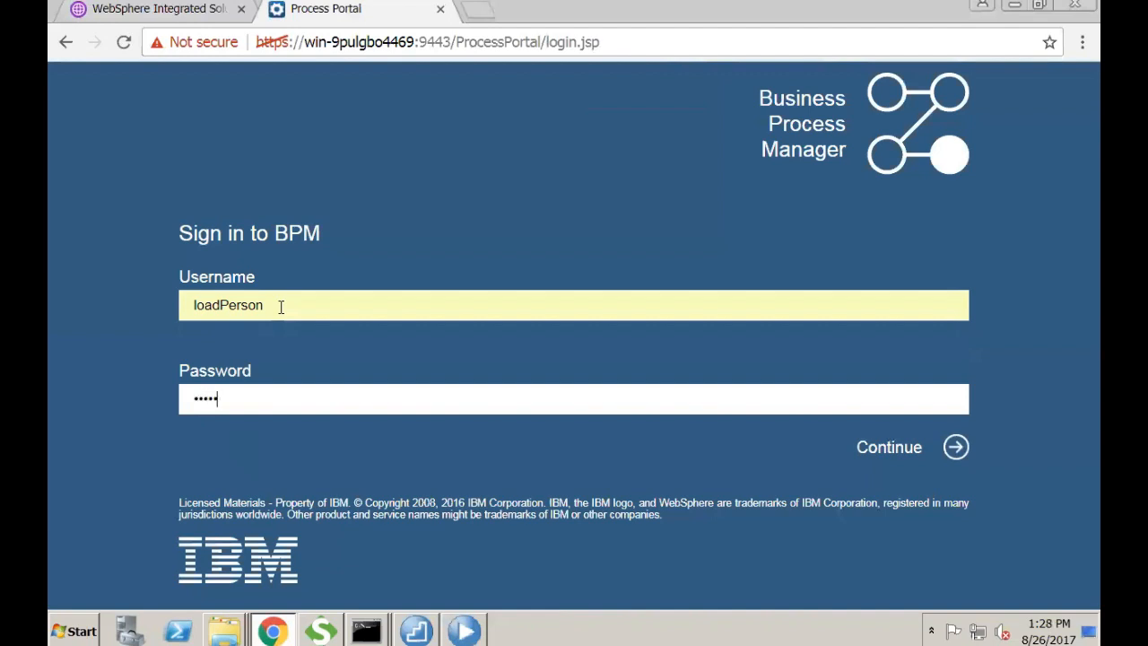
pyautogui.press('Return')
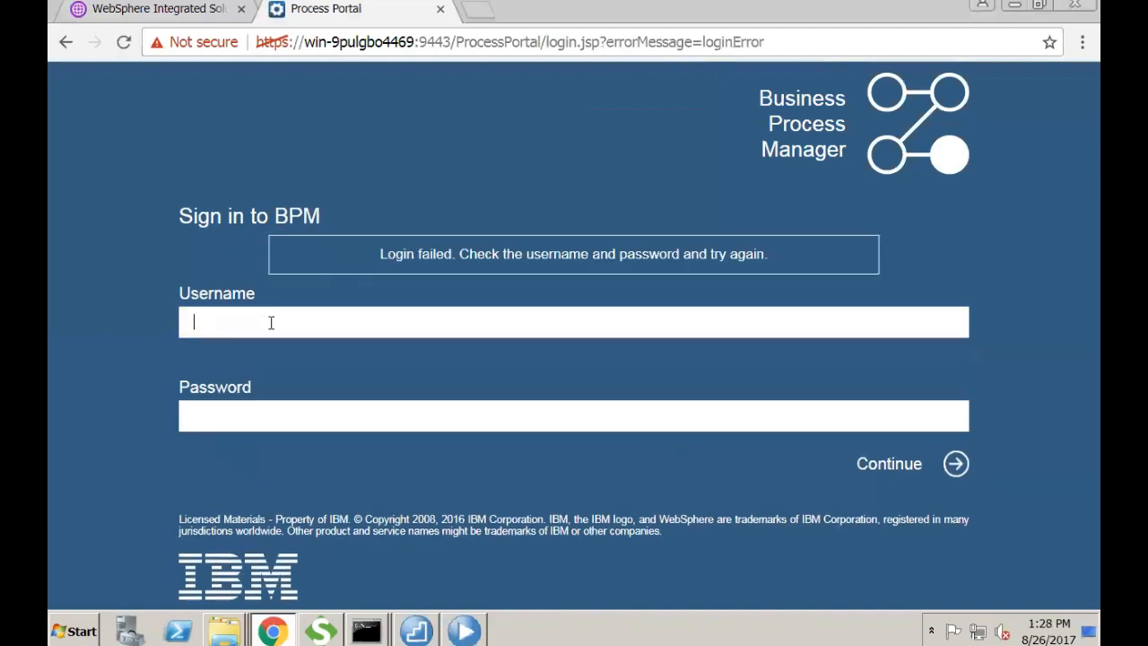
# - Re-enter the load user credentials and complete the sign-in
pyautogui.write('load')
pyautogui.press('Down')
pyautogui.press('Tab')
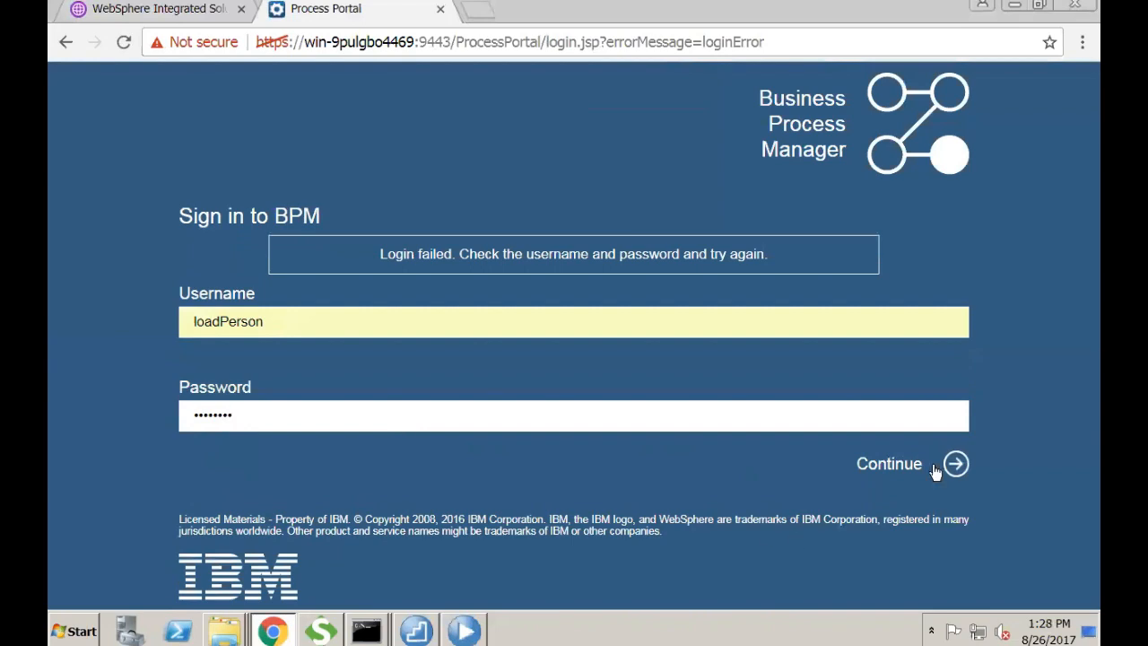
pyautogui.click(901, 463)
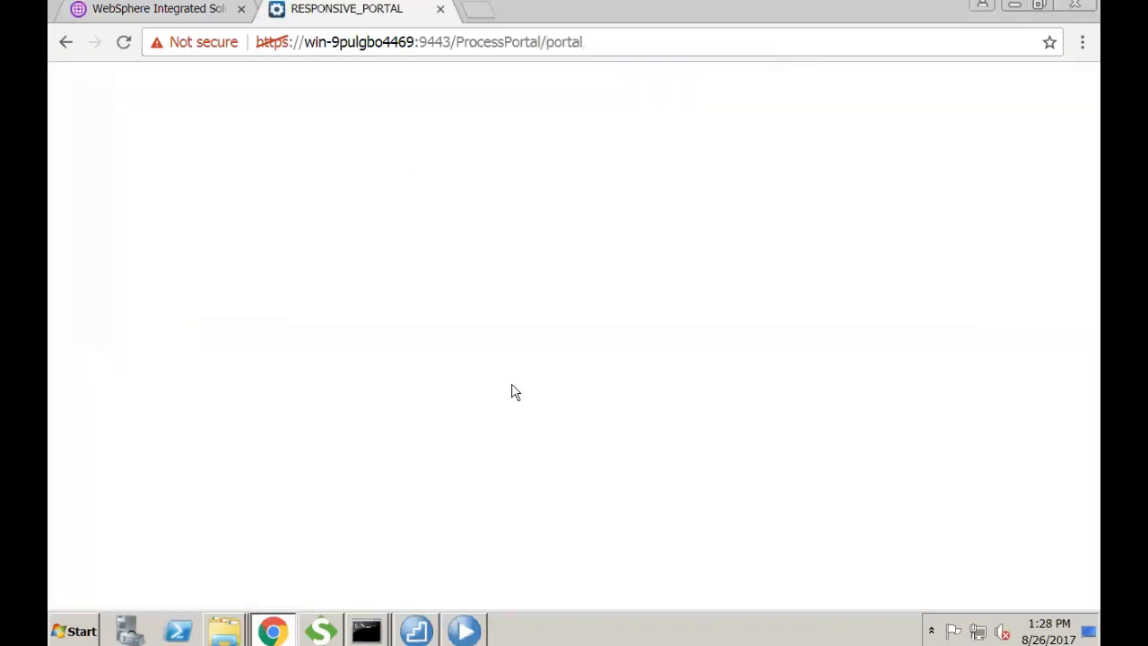
pyautogui.click(186, 9)
pyautogui.click(385, 8)
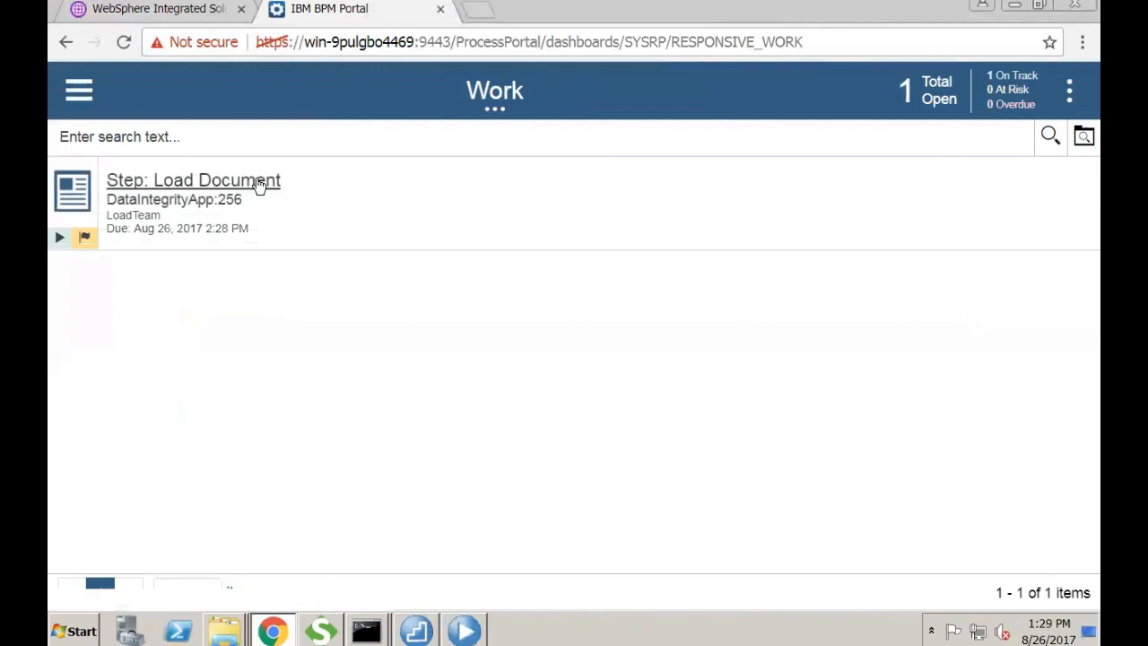
# - Claim the Load Document task for DataIntegrityApp:256 and submit it with fields left empty
pyautogui.click(252, 179)
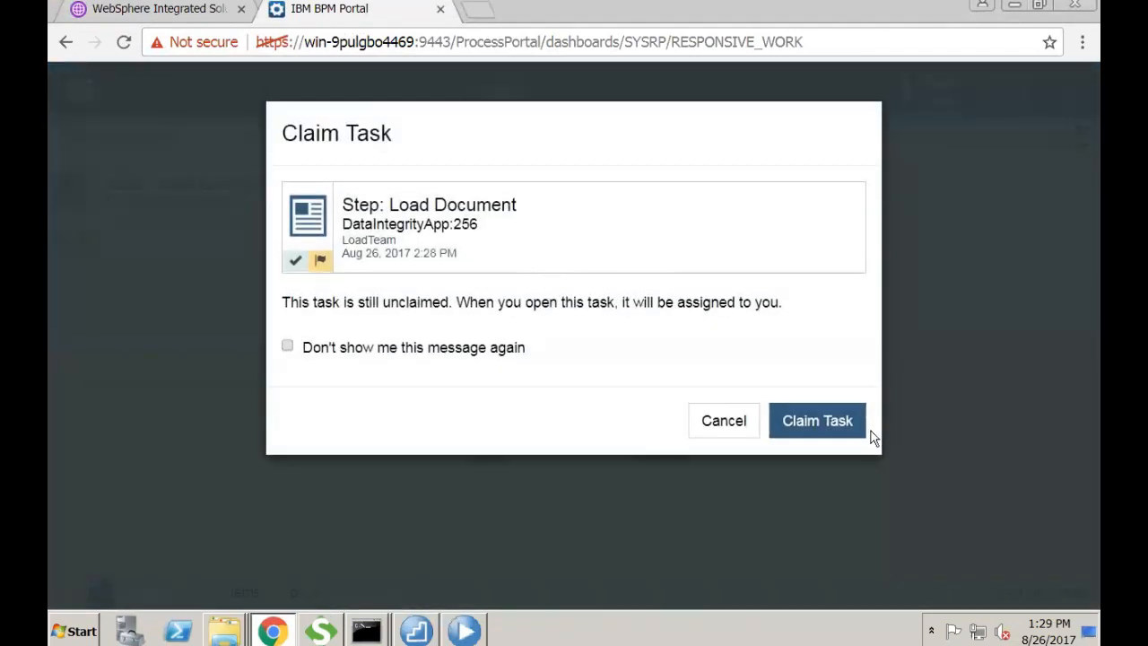
pyautogui.click(818, 419)
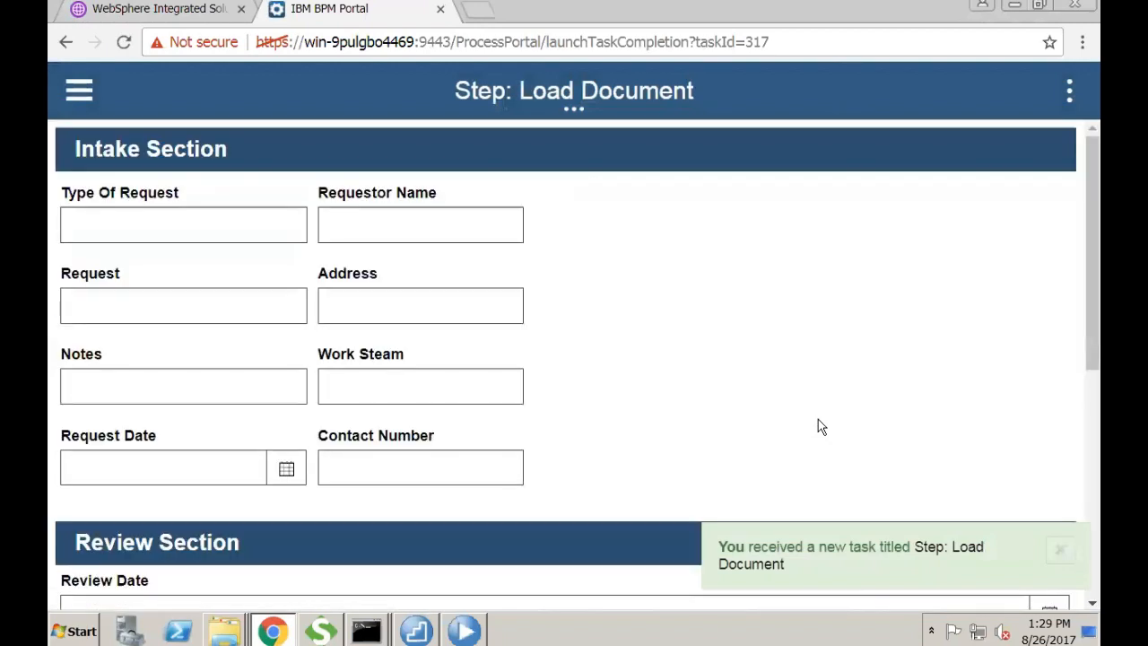
pyautogui.scroll(-5, 635, 406)
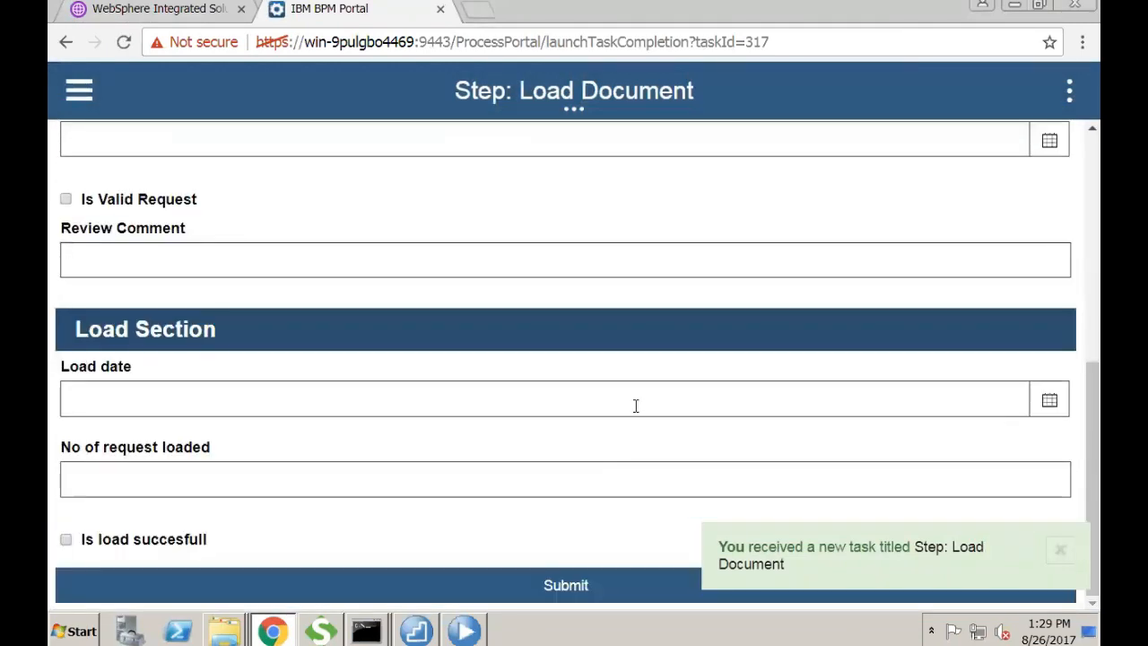
pyautogui.click(568, 585)
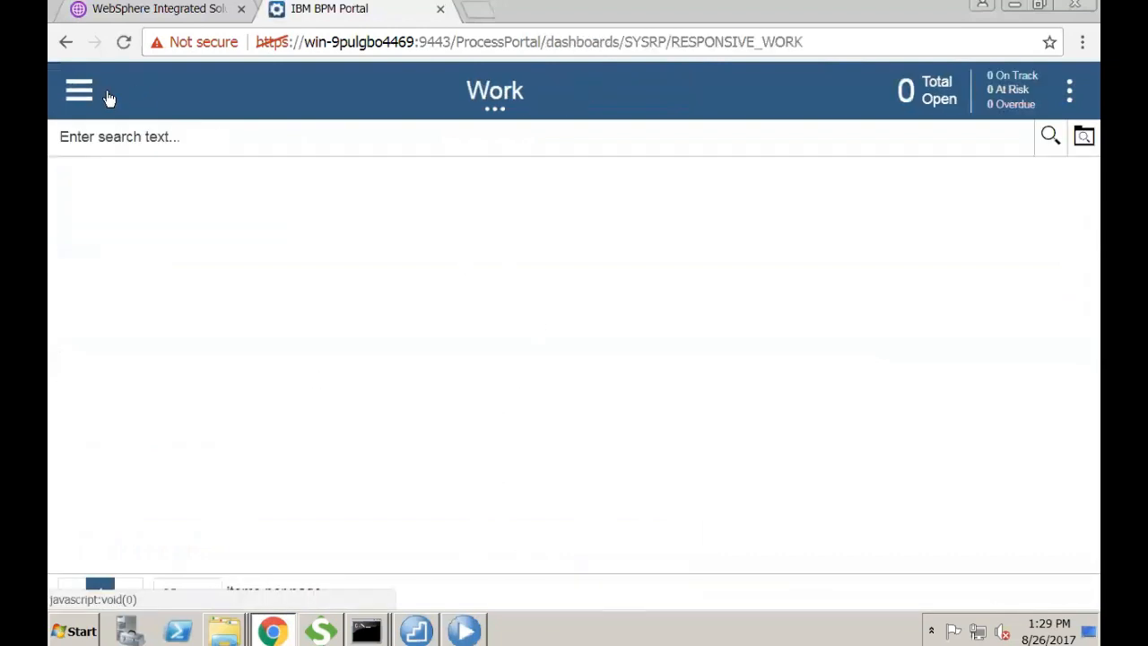
pyautogui.click(79, 97)
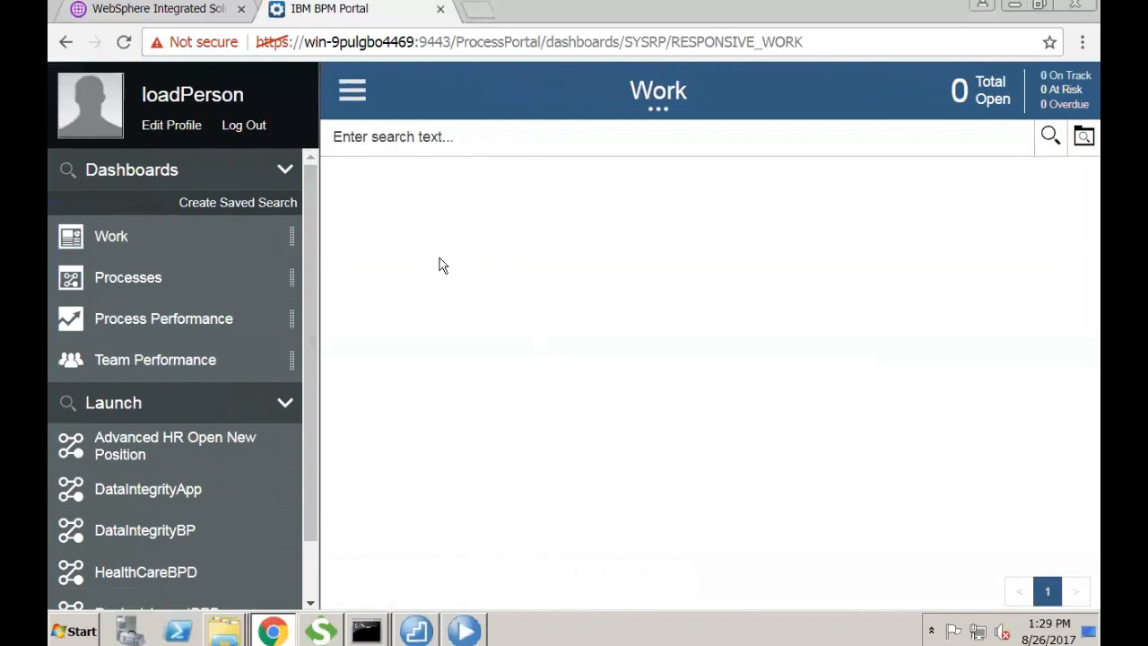
# - Switch to Process Designer and open the DataIntegrityApp process diagram
pyautogui.click(1044, 8)
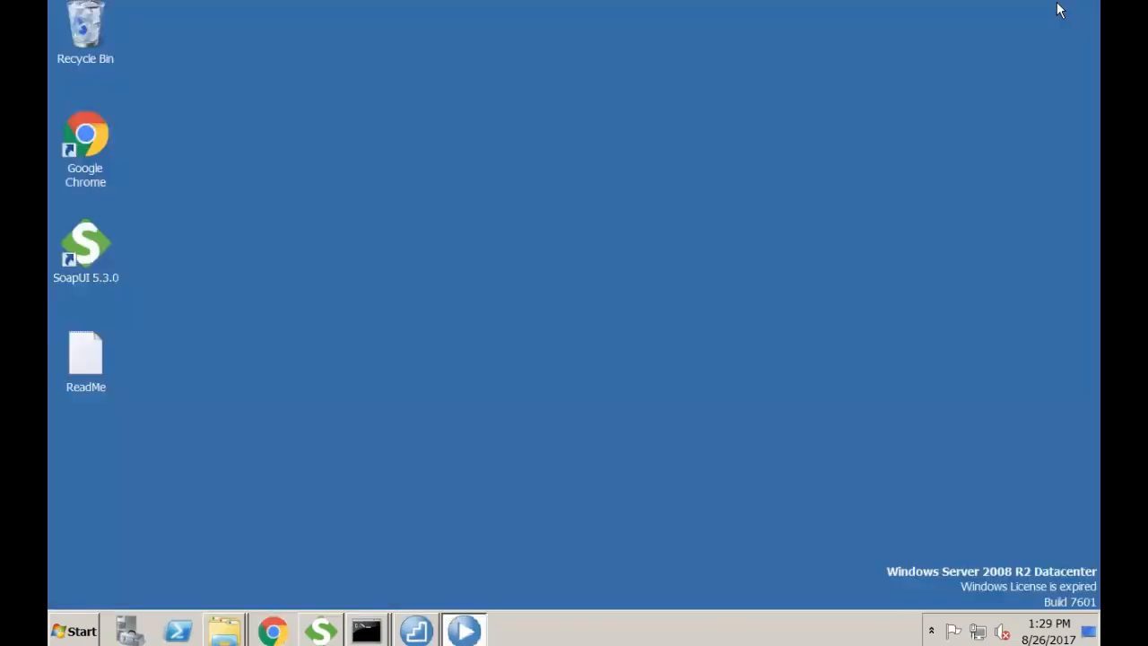
pyautogui.click(457, 617)
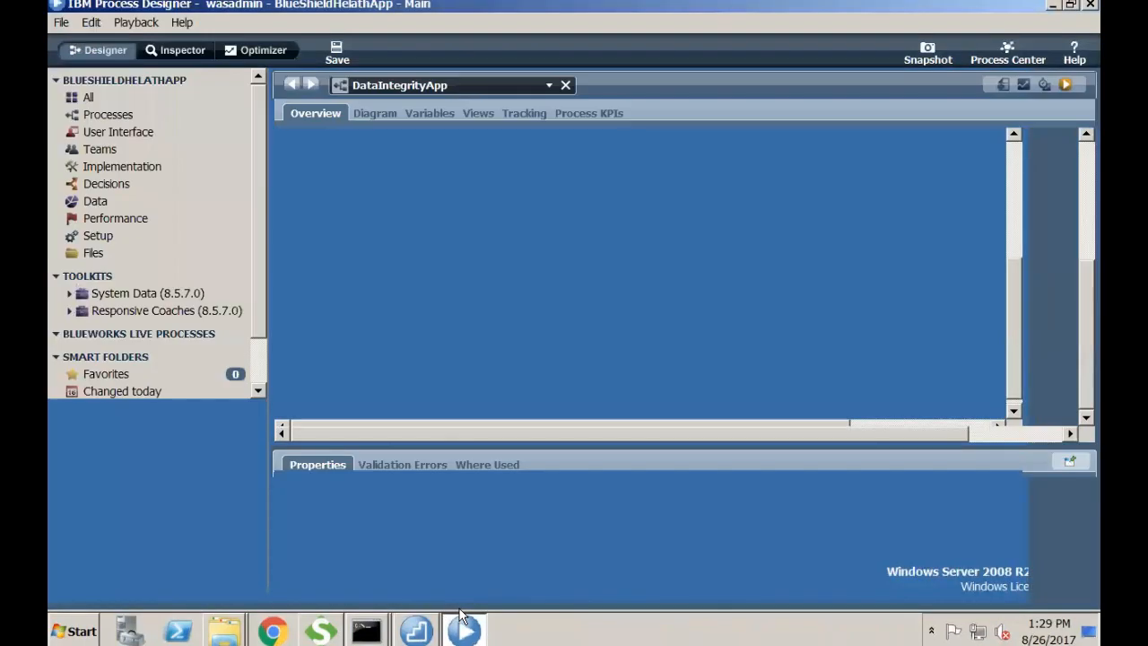
pyautogui.click(144, 110)
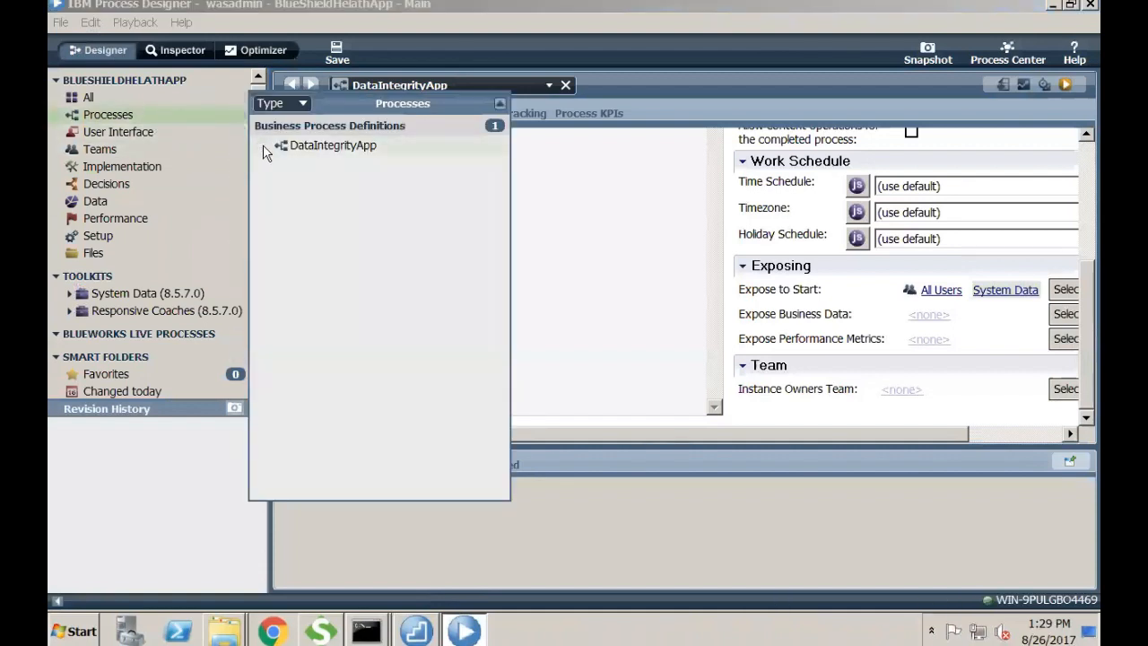
pyautogui.click(297, 151)
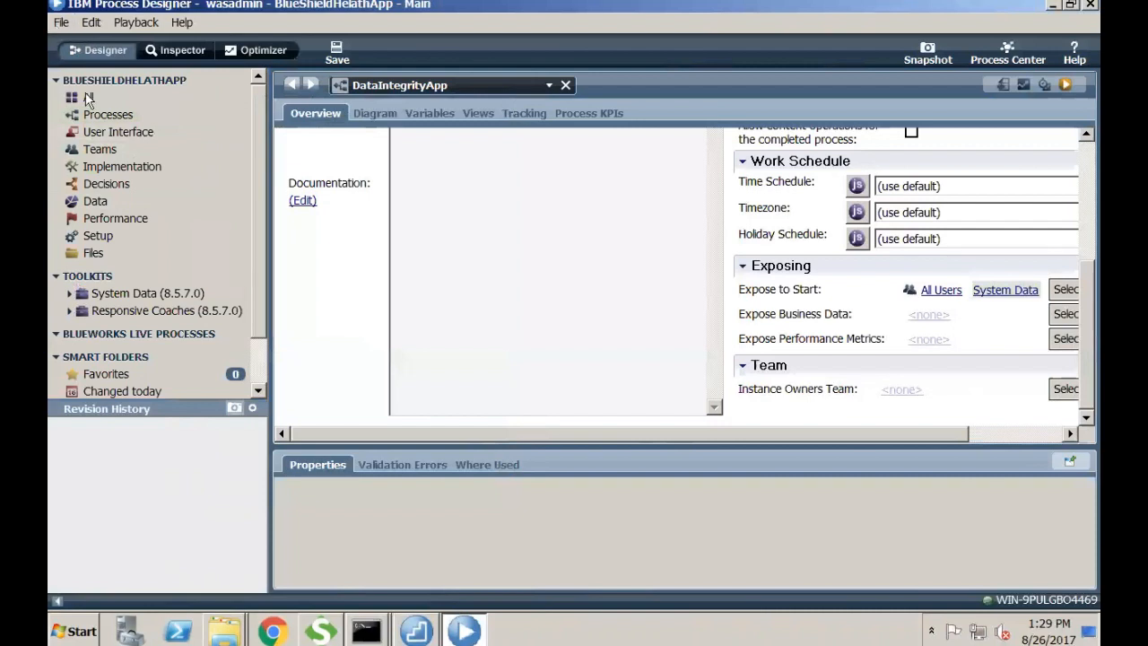
pyautogui.click(107, 114)
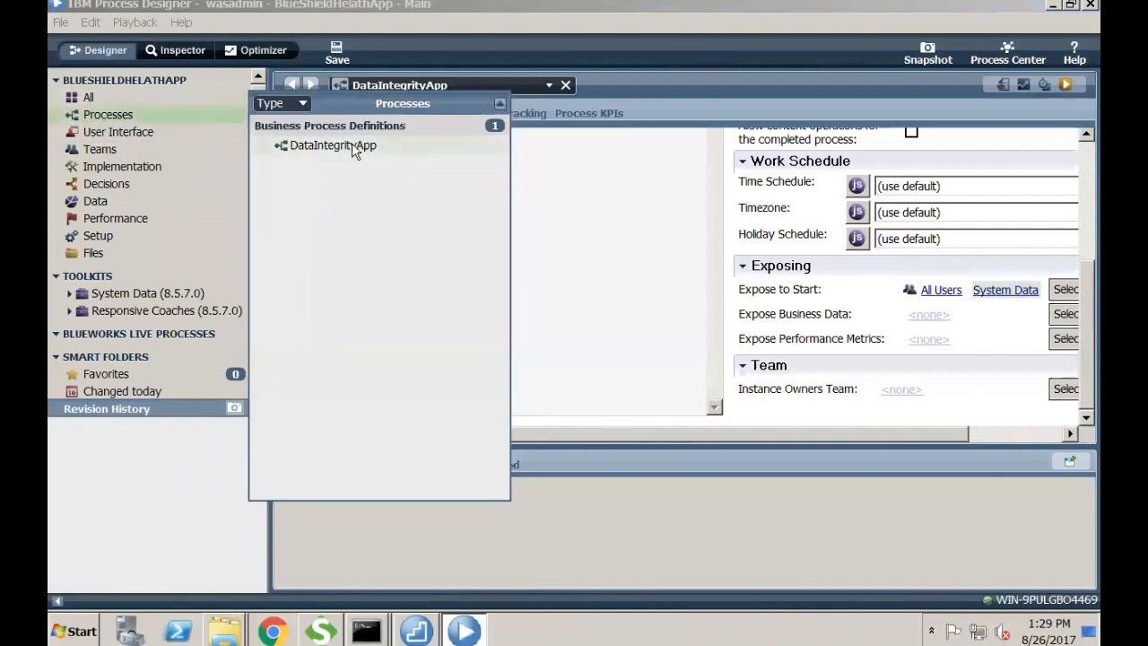
pyautogui.click(351, 144)
pyautogui.click(376, 114)
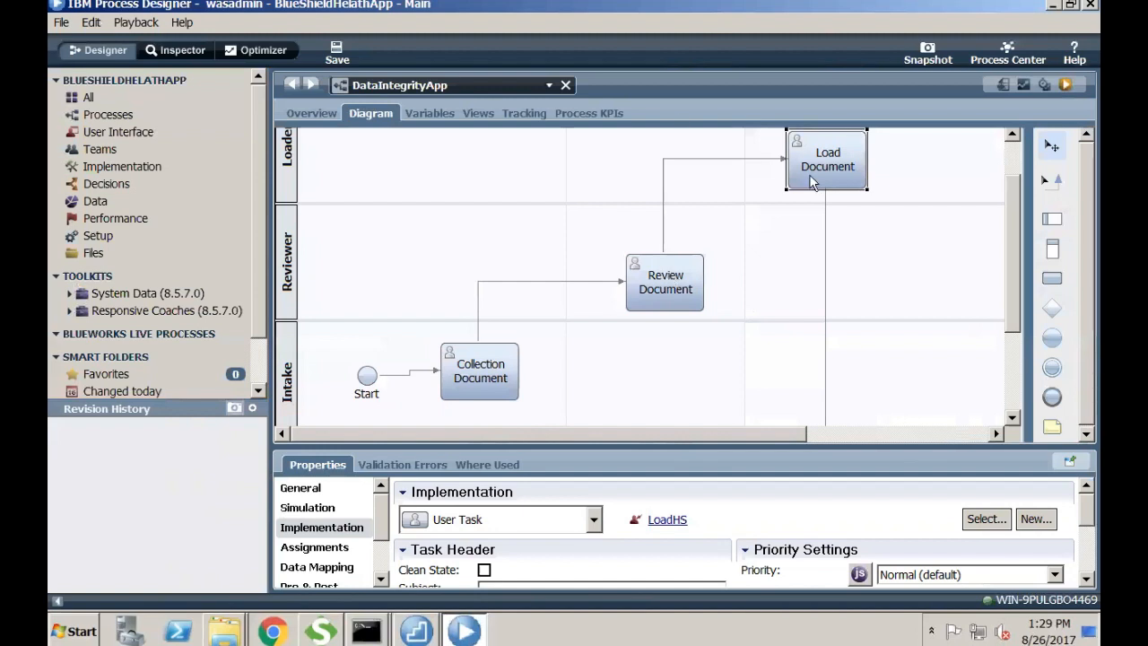
pyautogui.press('super+Tab')
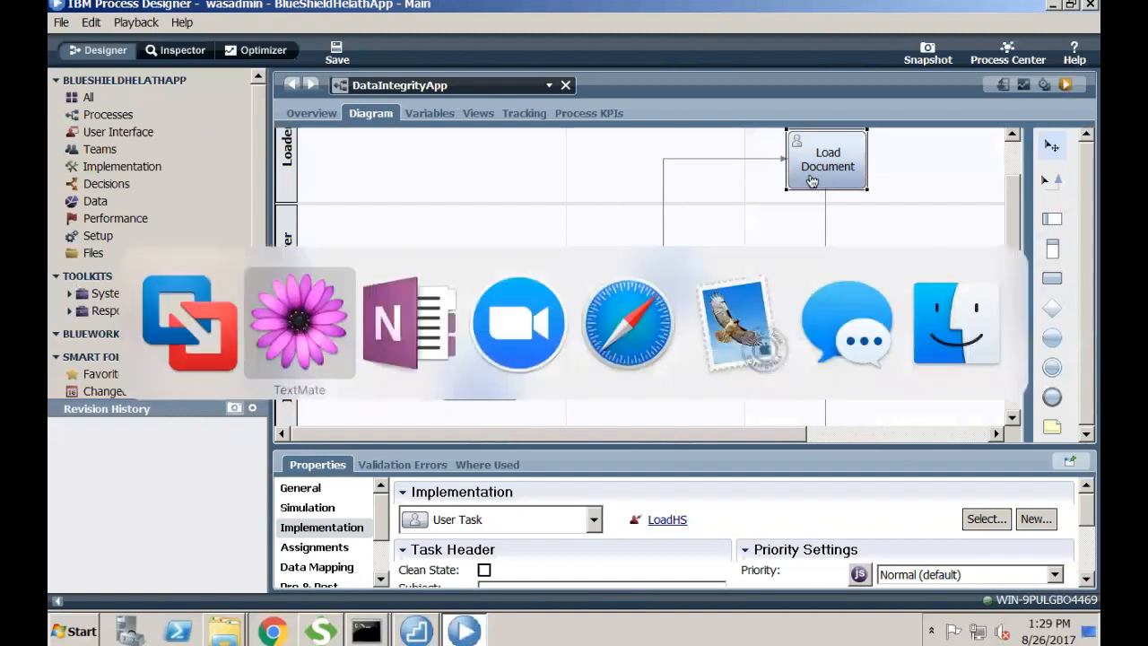
# - Below the Gateways bullet, add 'Data Mapping : Important Concept' and 'Why Data is not transferred from one service to other?'
pyautogui.press('super+Tab')
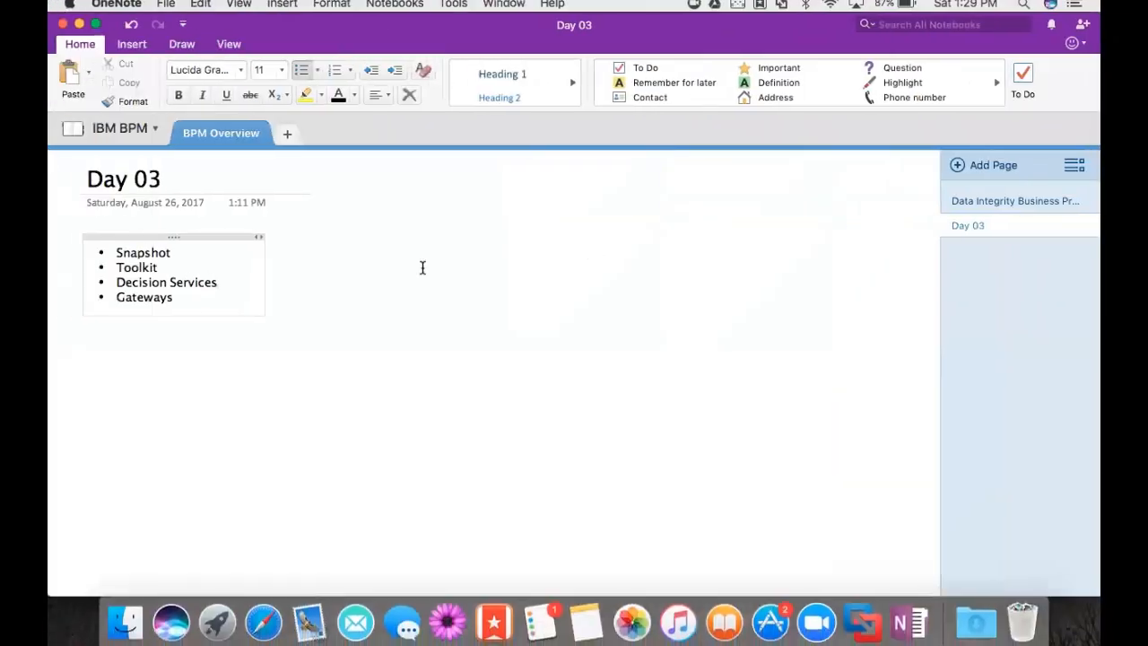
pyautogui.click(254, 319)
pyautogui.press('Return')
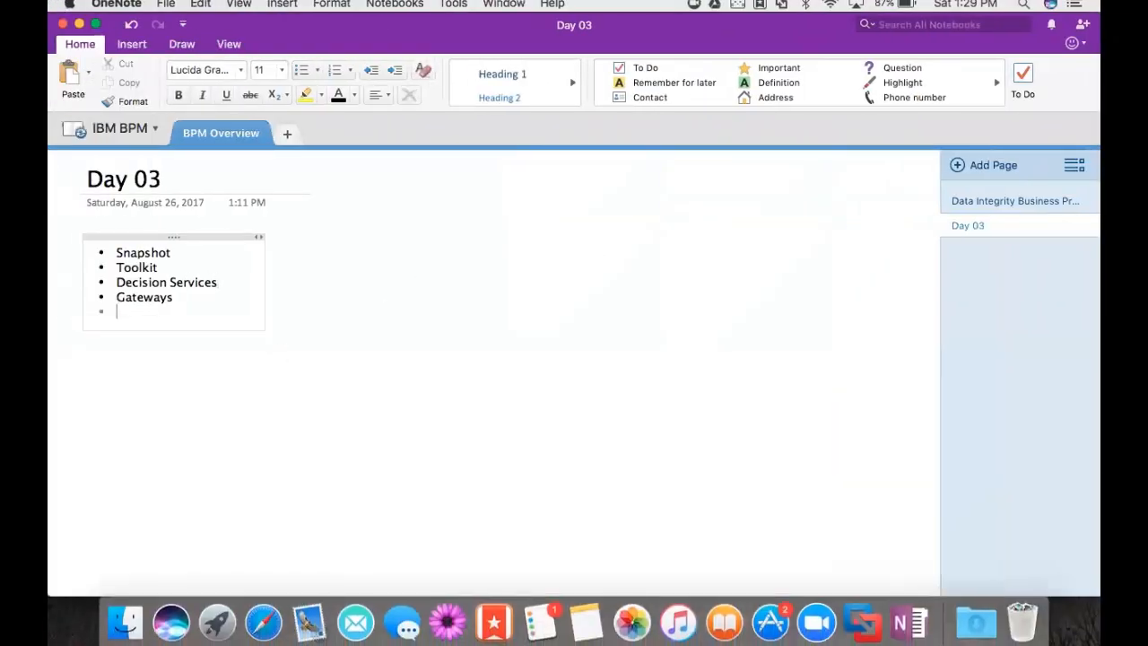
pyautogui.press('Return')
pyautogui.write('Data')
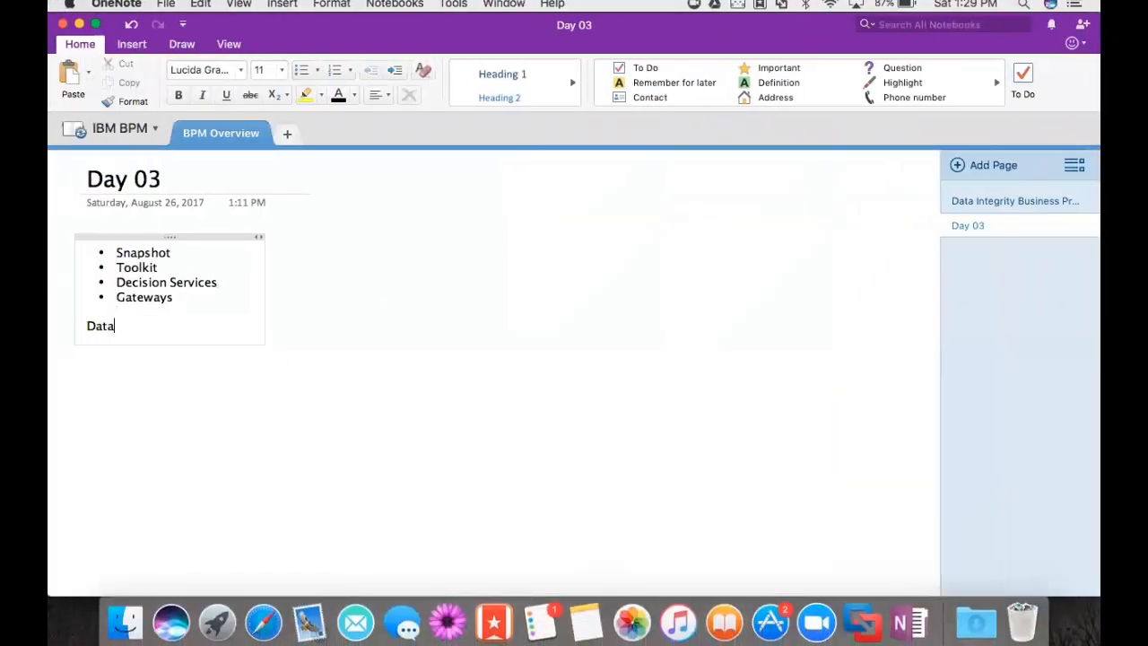
pyautogui.write(' Mapp')
pyautogui.write('ing : Important ')
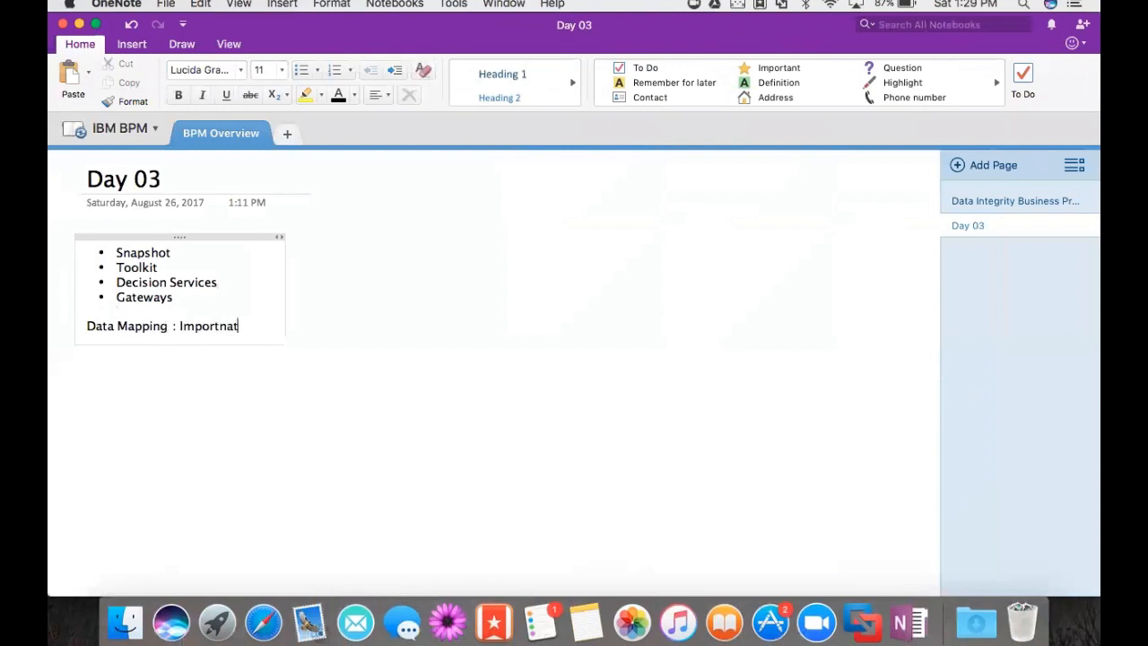
pyautogui.write('Concept')
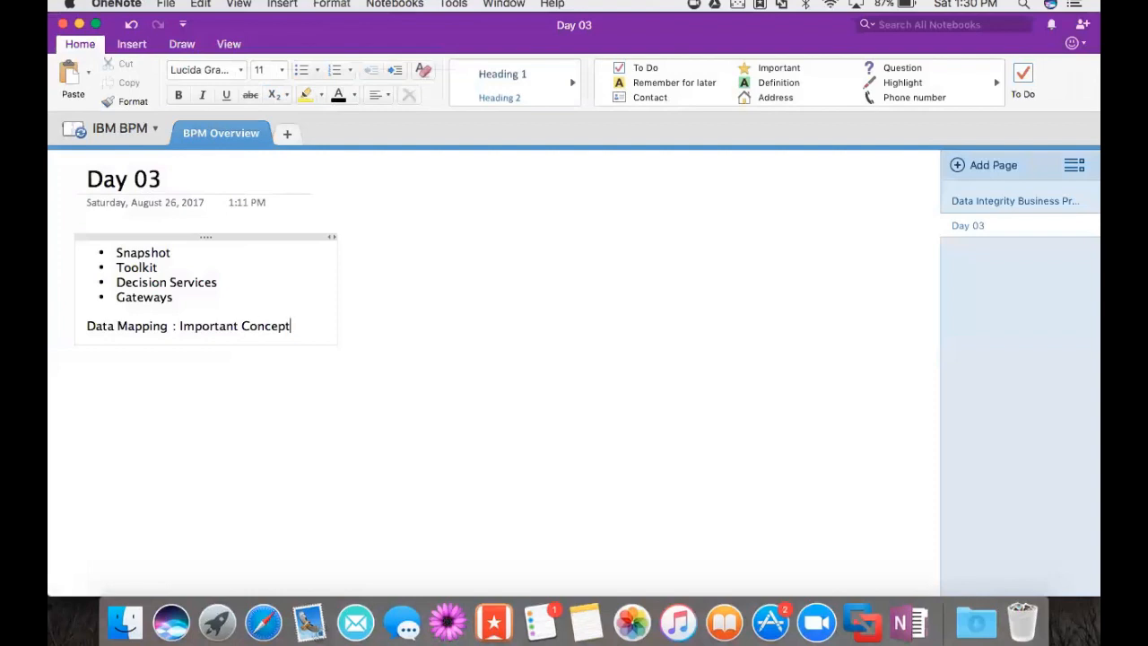
pyautogui.press('Return')
pyautogui.press('Return')
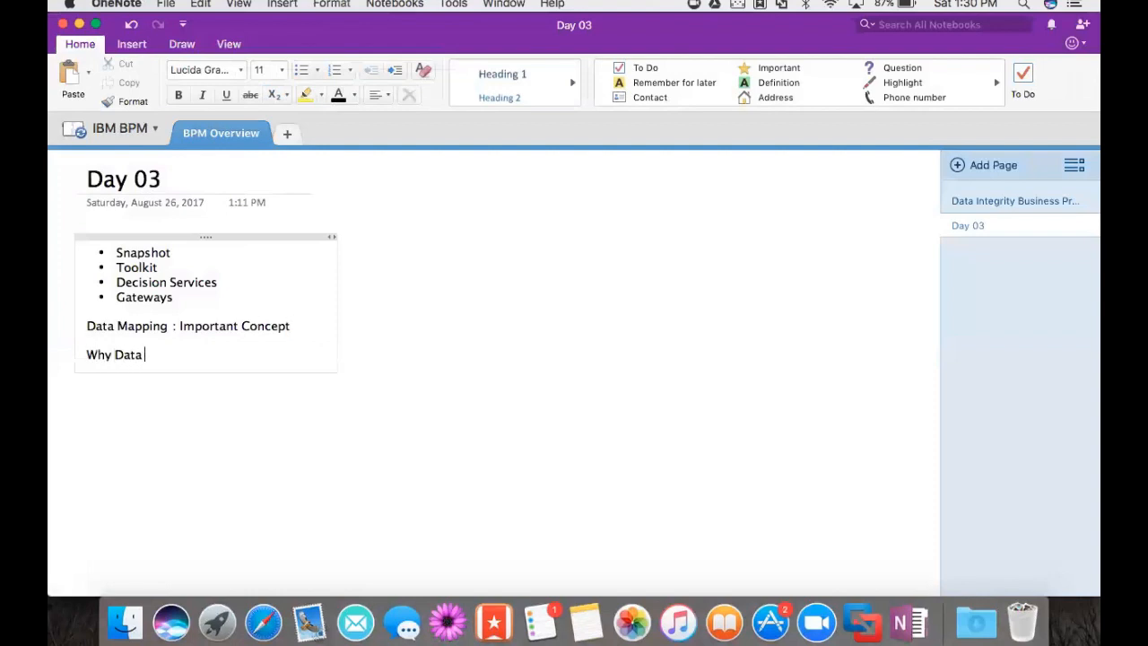
pyautogui.write('Why Data is not transferred fr')
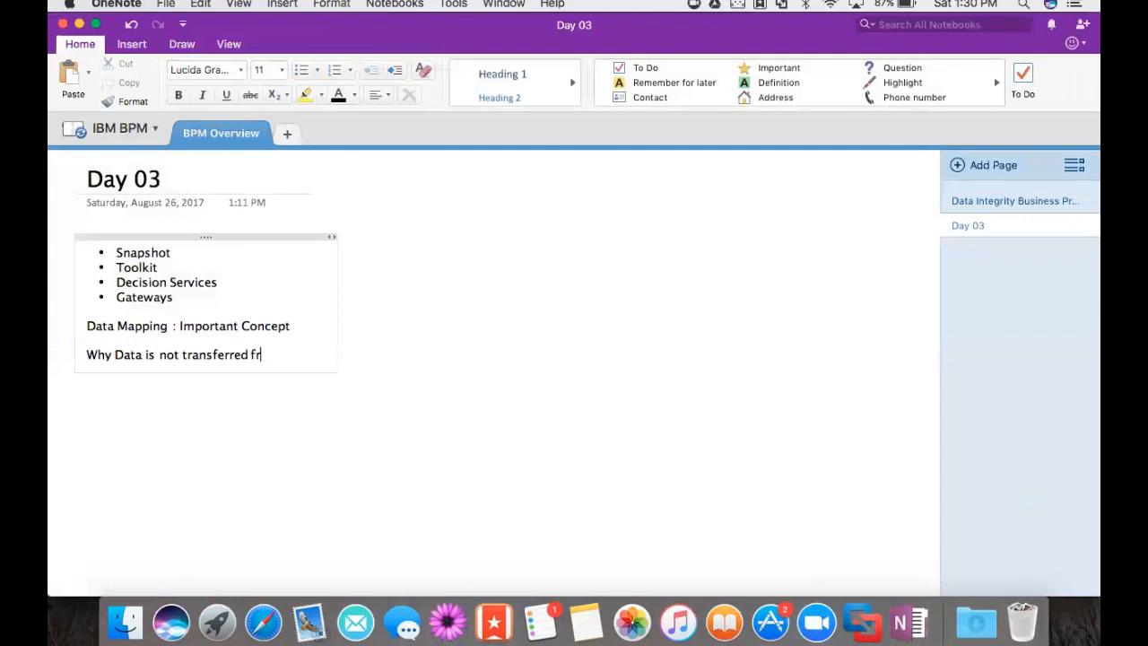
pyautogui.write('om one ser')
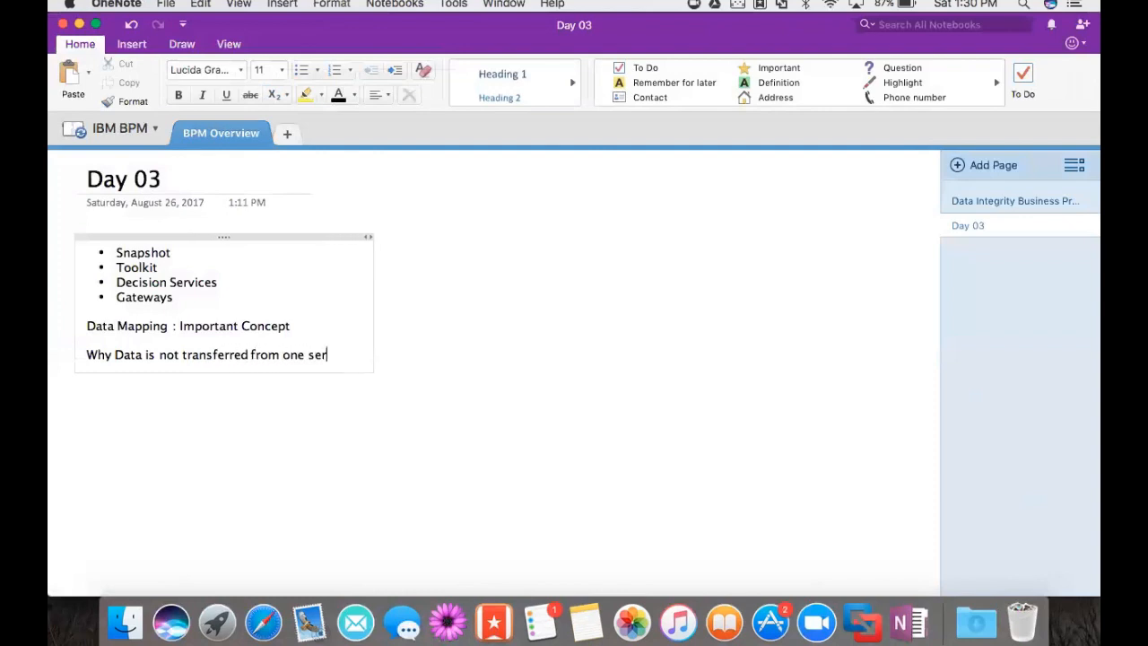
pyautogui.write('vice to o')
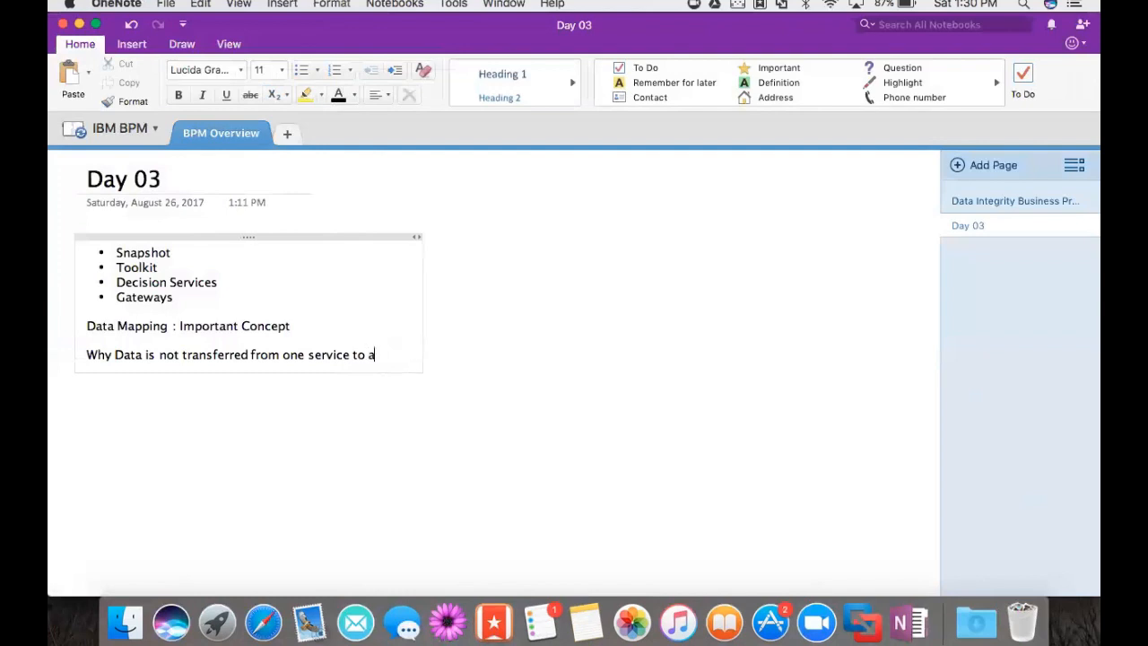
pyautogui.write('ther')
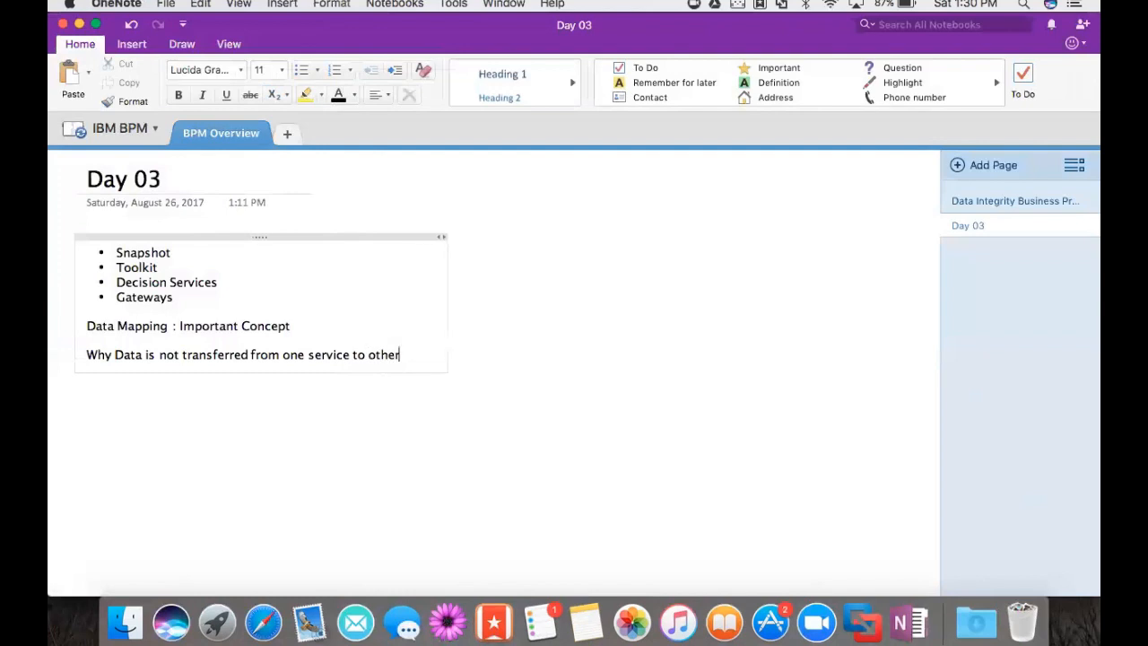
pyautogui.write('?')
pyautogui.press('super+Tab')
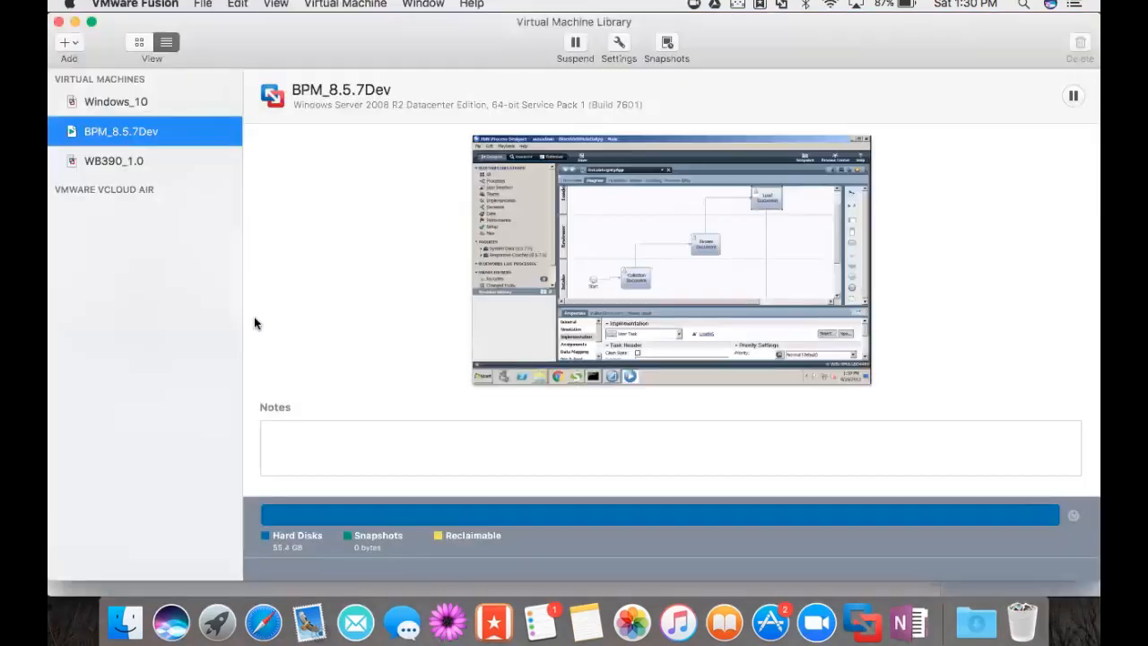
# - In IntakeHS, open the Intake Coach of Collection Document and launch its IntakeCV1 view in the web editor
pyautogui.doubleClick(188, 142)
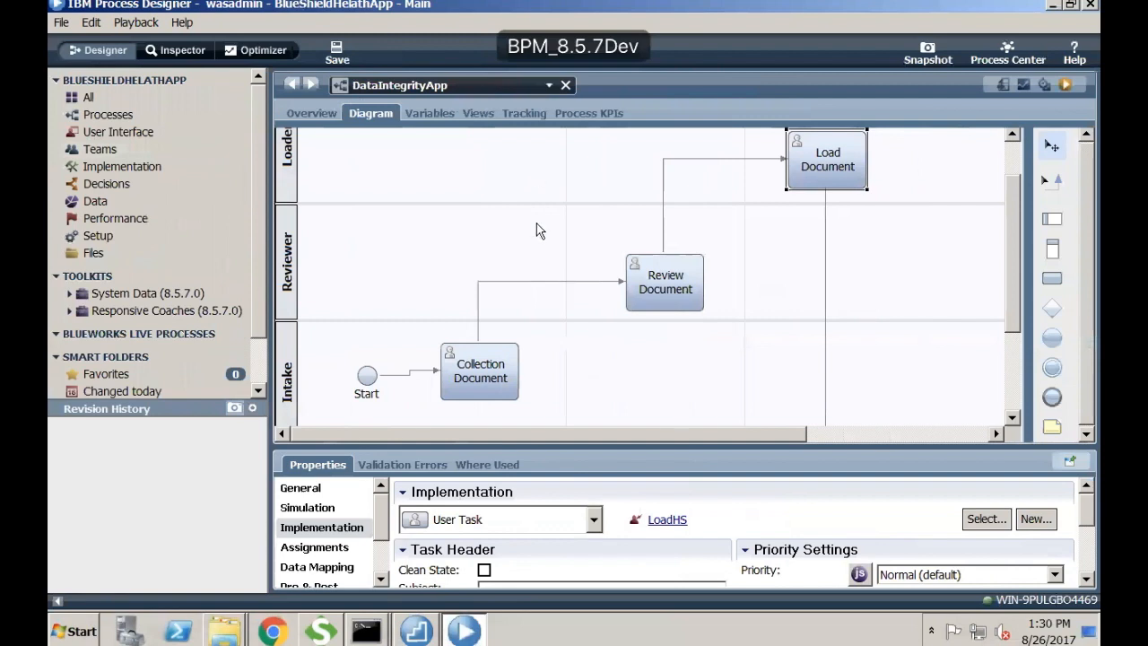
pyautogui.doubleClick(498, 367)
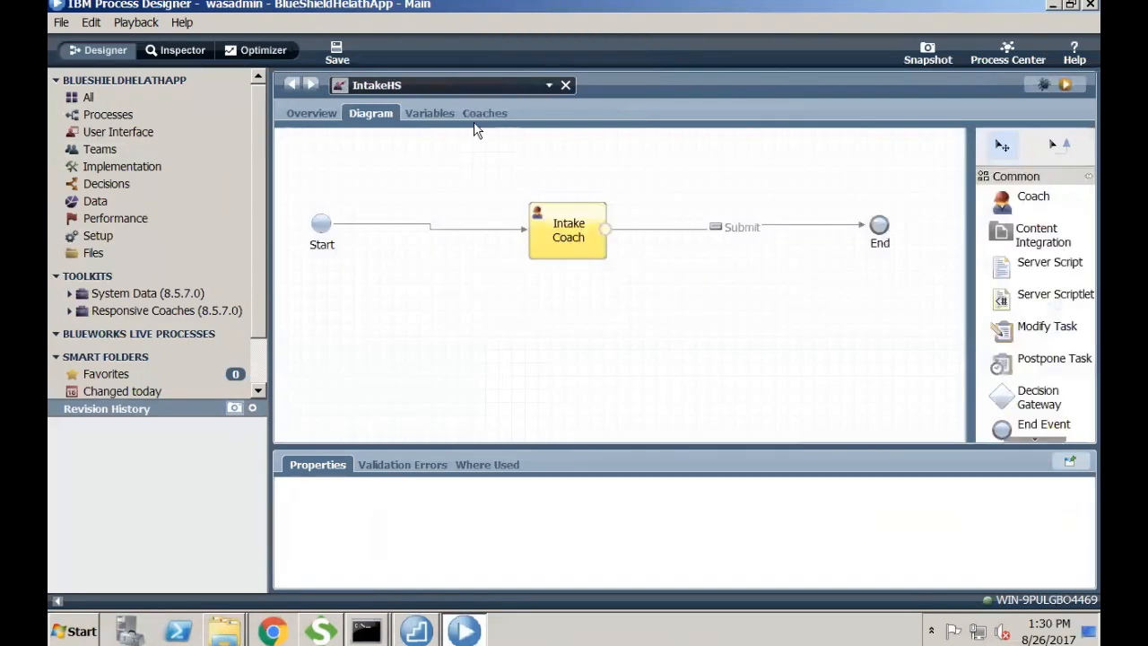
pyautogui.click(478, 115)
pyautogui.click(343, 165)
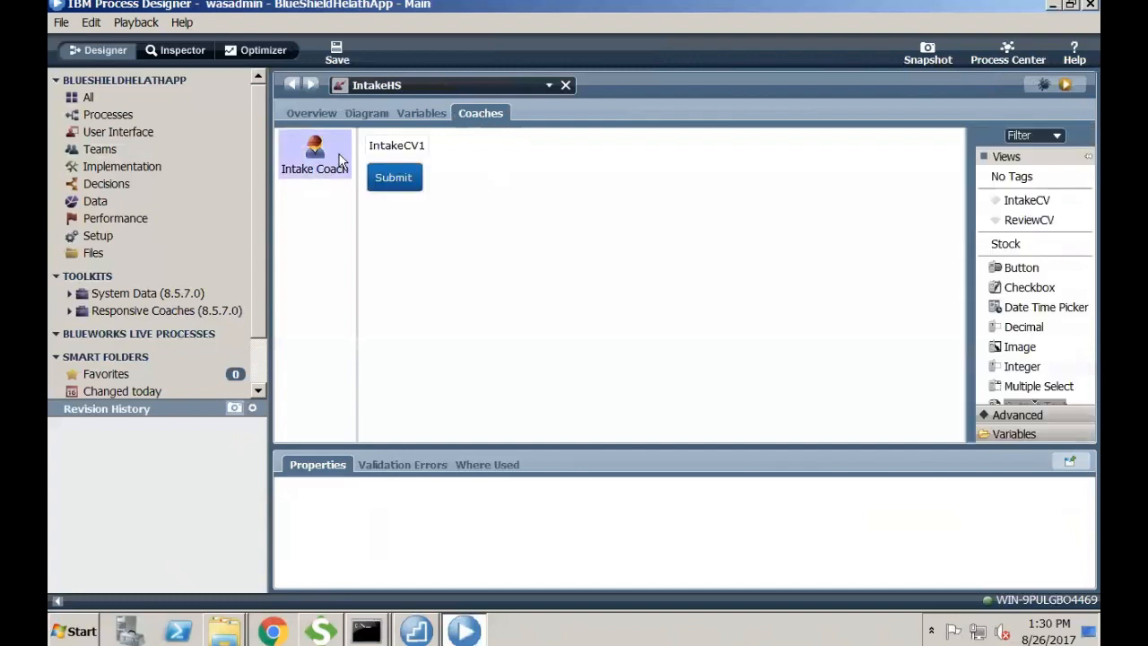
pyautogui.doubleClick(417, 154)
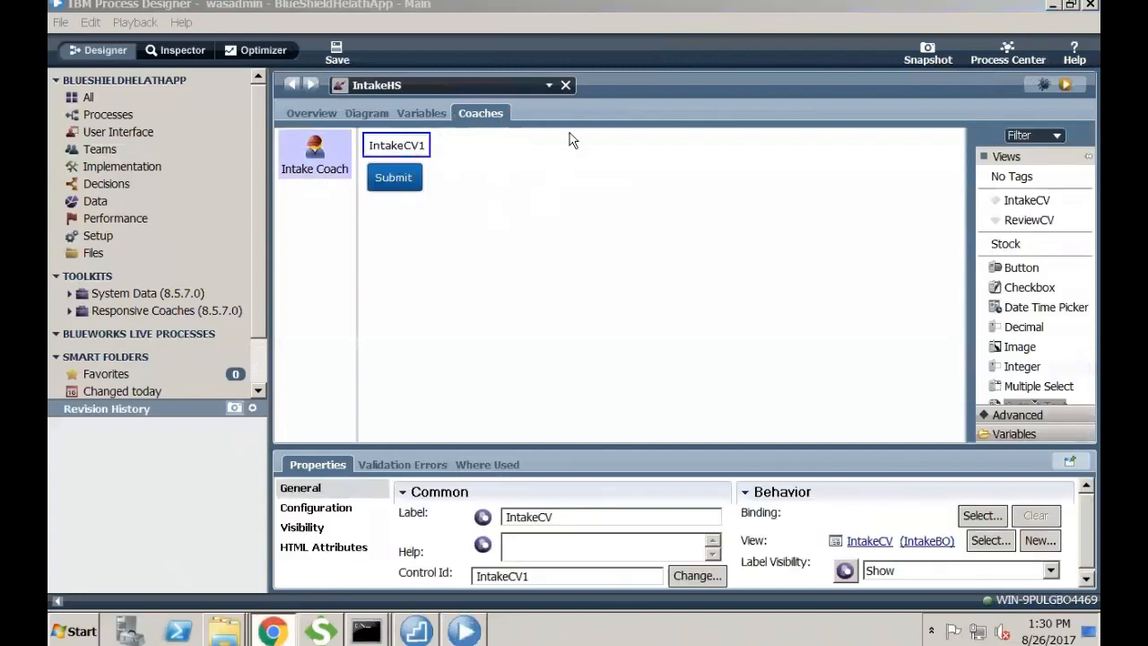
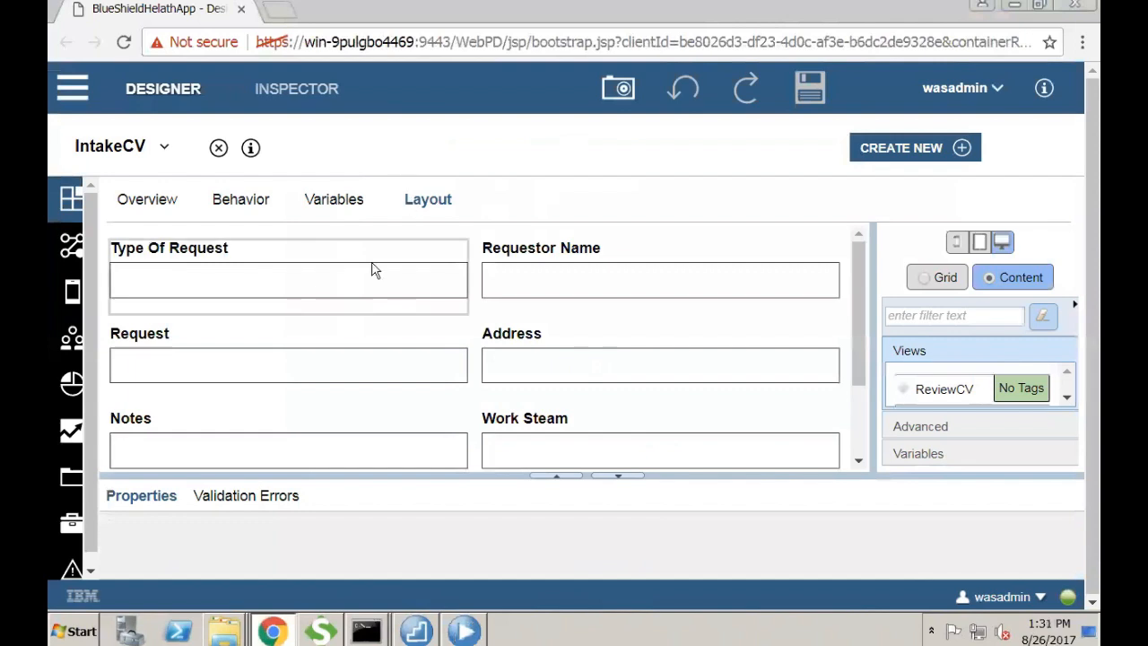
# - Inspect the Type Of Request field by opening and closing its Text view
pyautogui.click(303, 263)
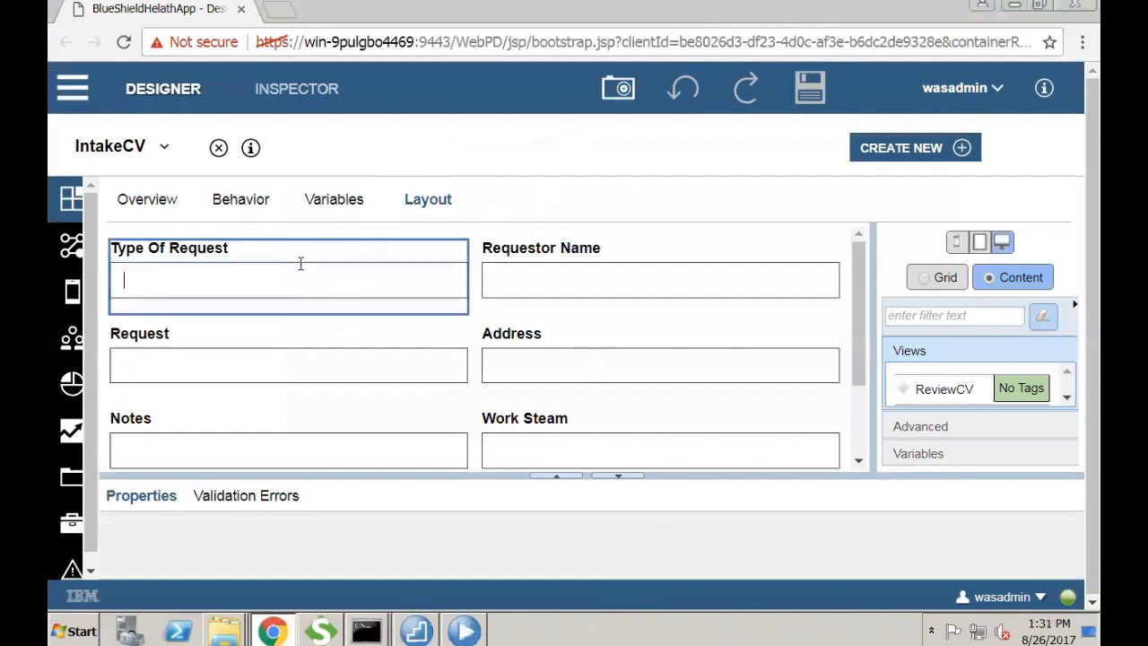
pyautogui.doubleClick(257, 252)
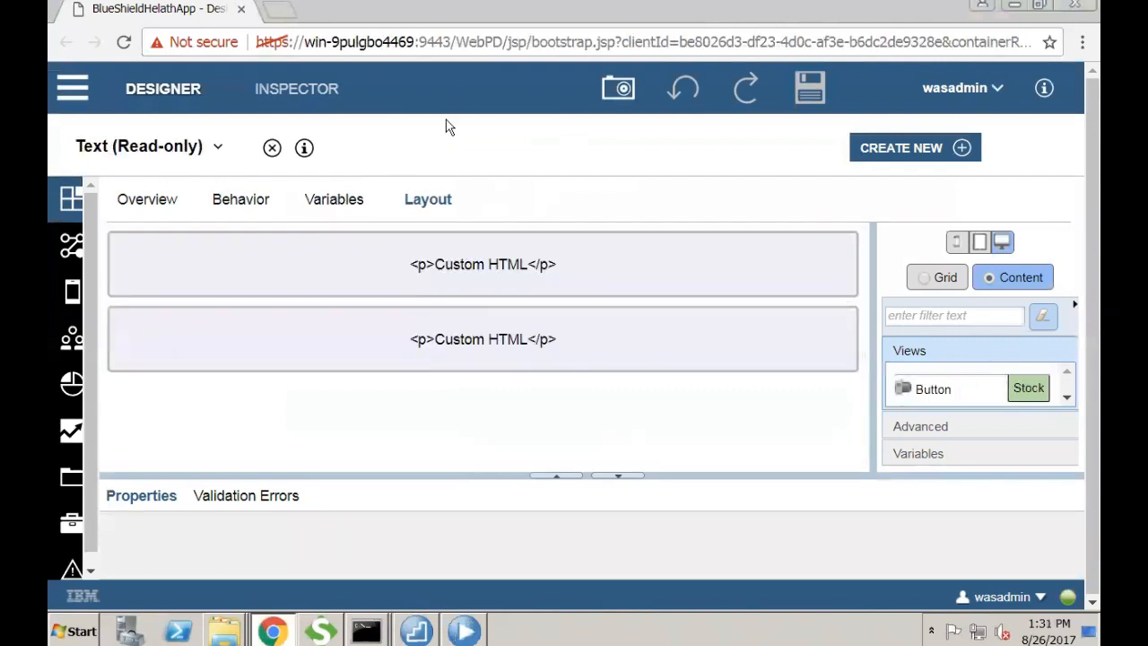
pyautogui.click(272, 148)
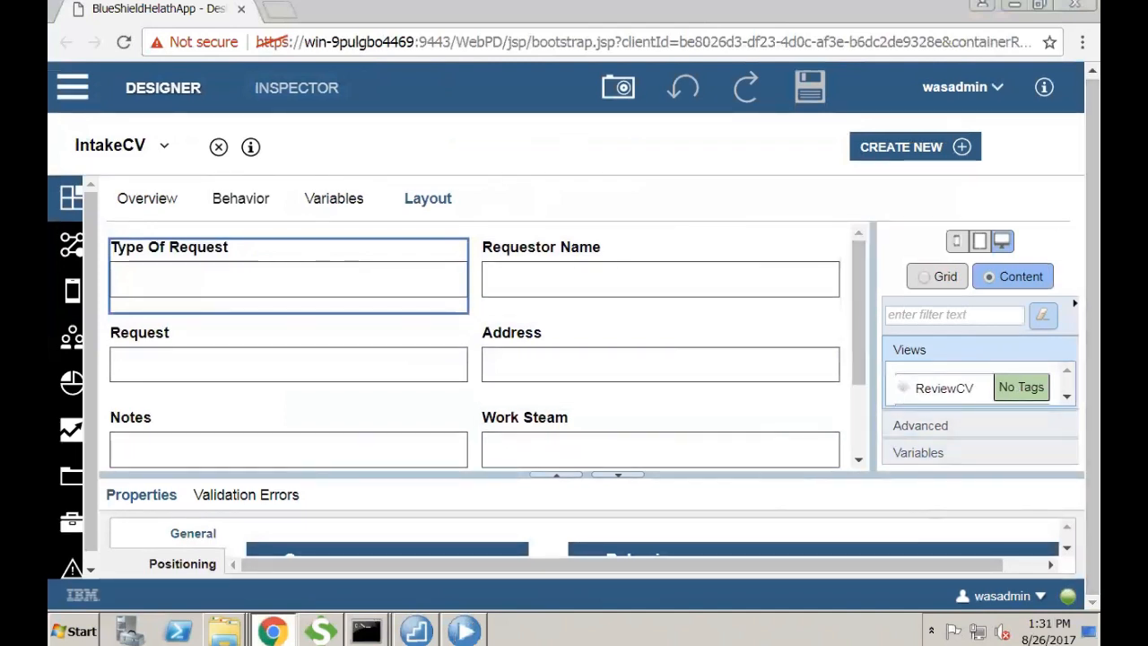
# - Enlarge the Properties area, check Requestor Name's binding, and return to desktop Process Designer
pyautogui.moveTo(771, 477); pyautogui.dragTo(764, 355)
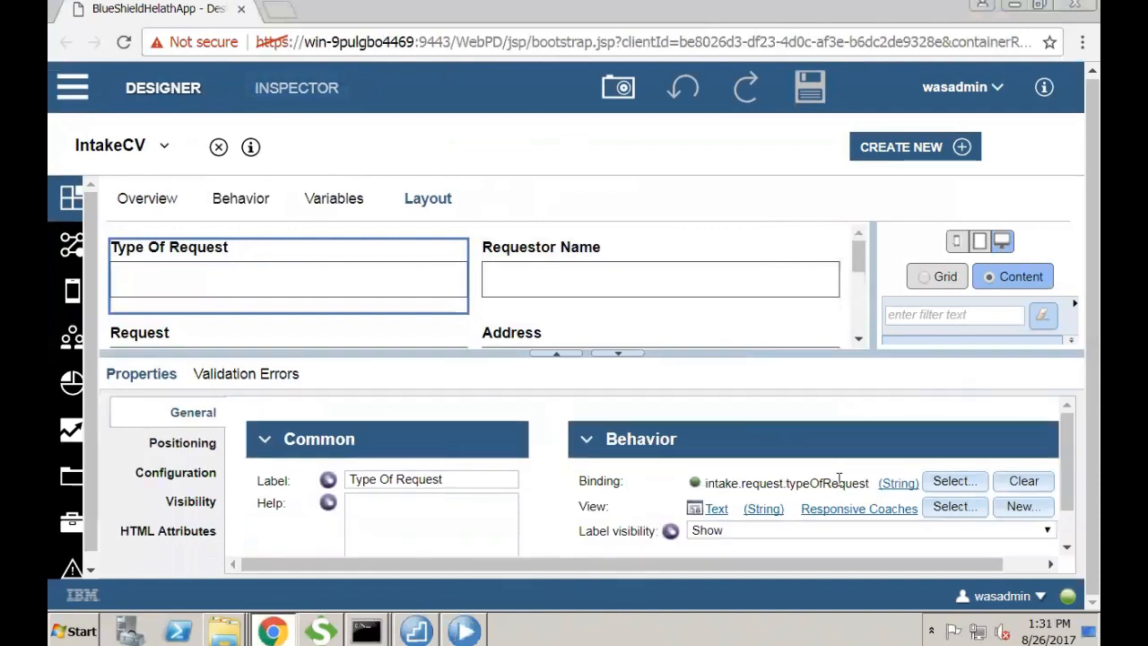
pyautogui.click(544, 287)
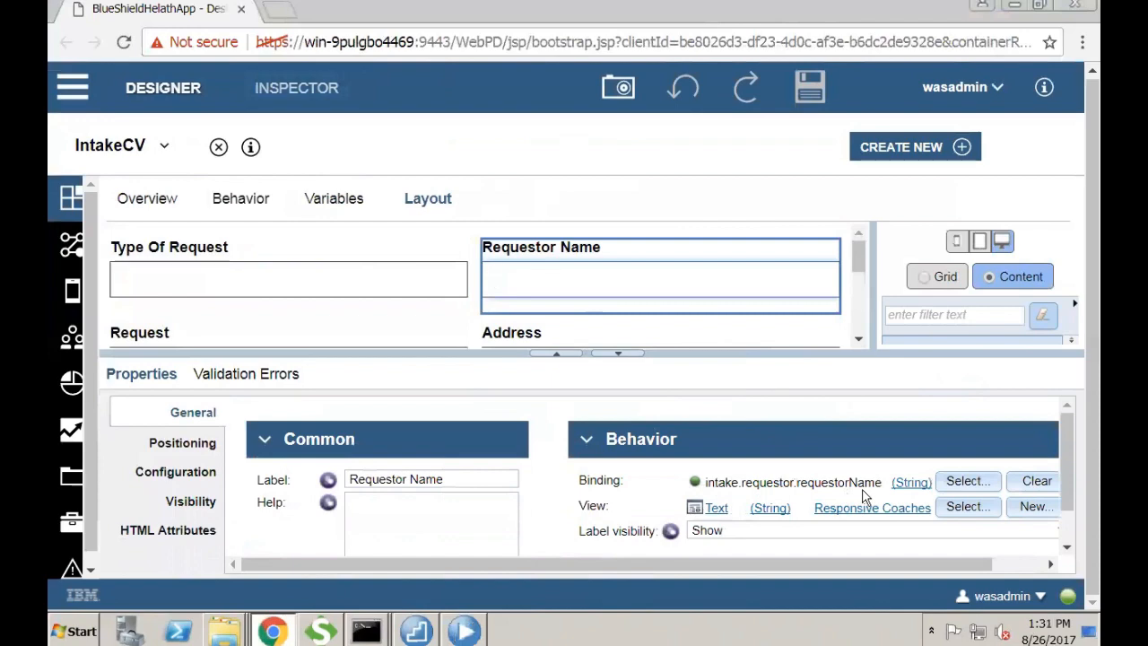
pyautogui.moveTo(439, 599)
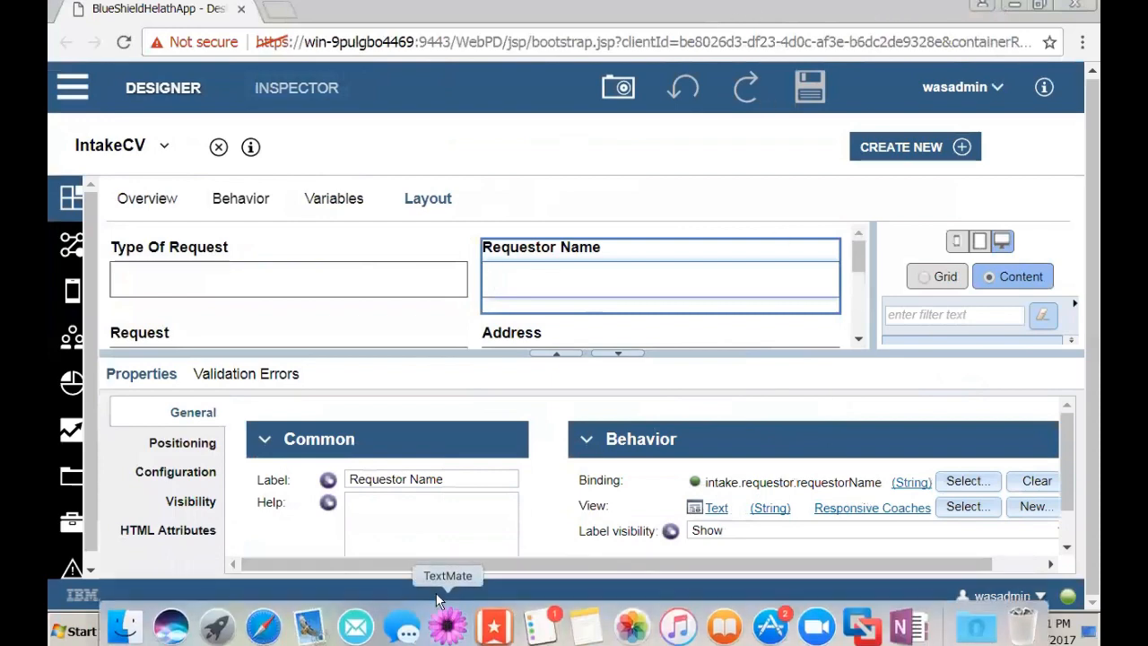
pyautogui.click(464, 626)
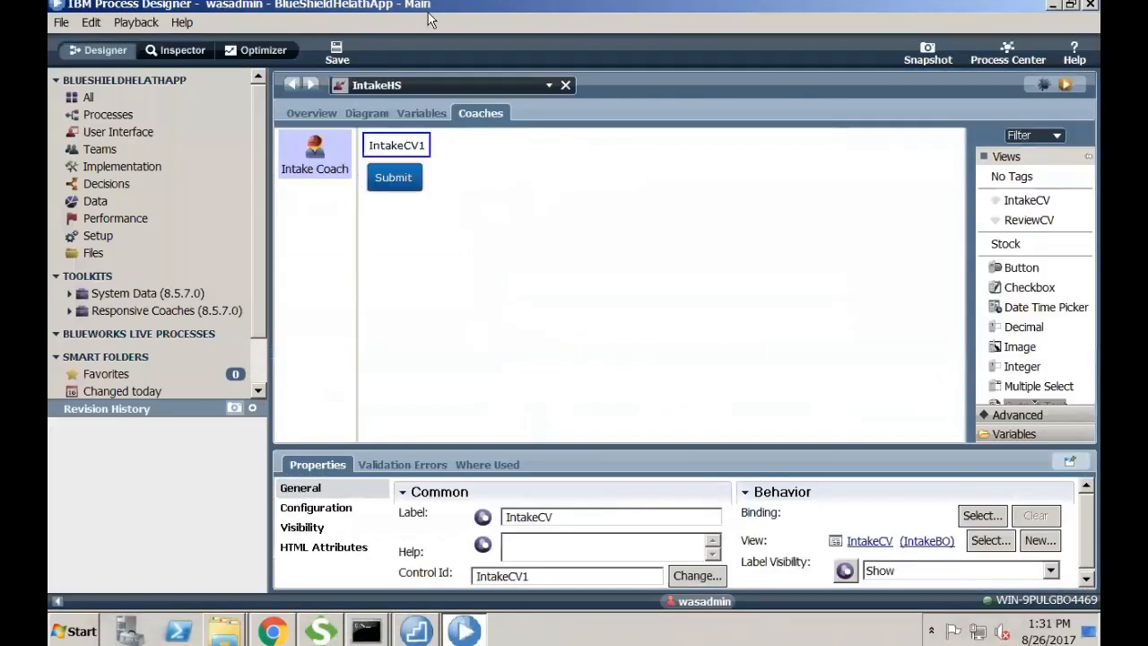
pyautogui.click(108, 115)
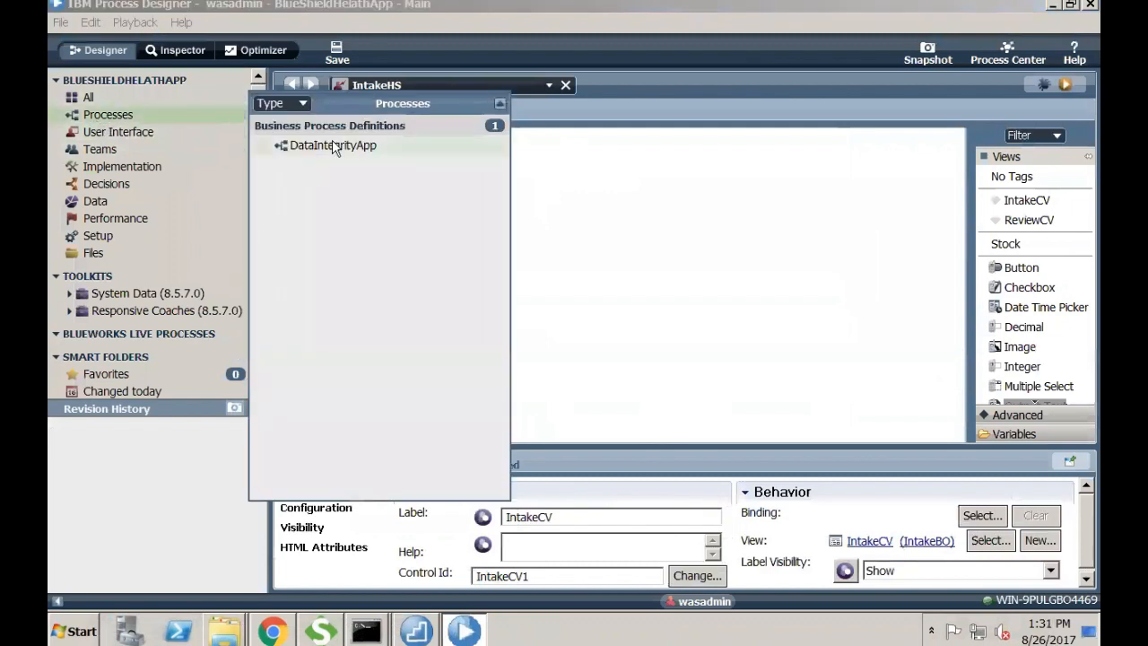
pyautogui.click(688, 248)
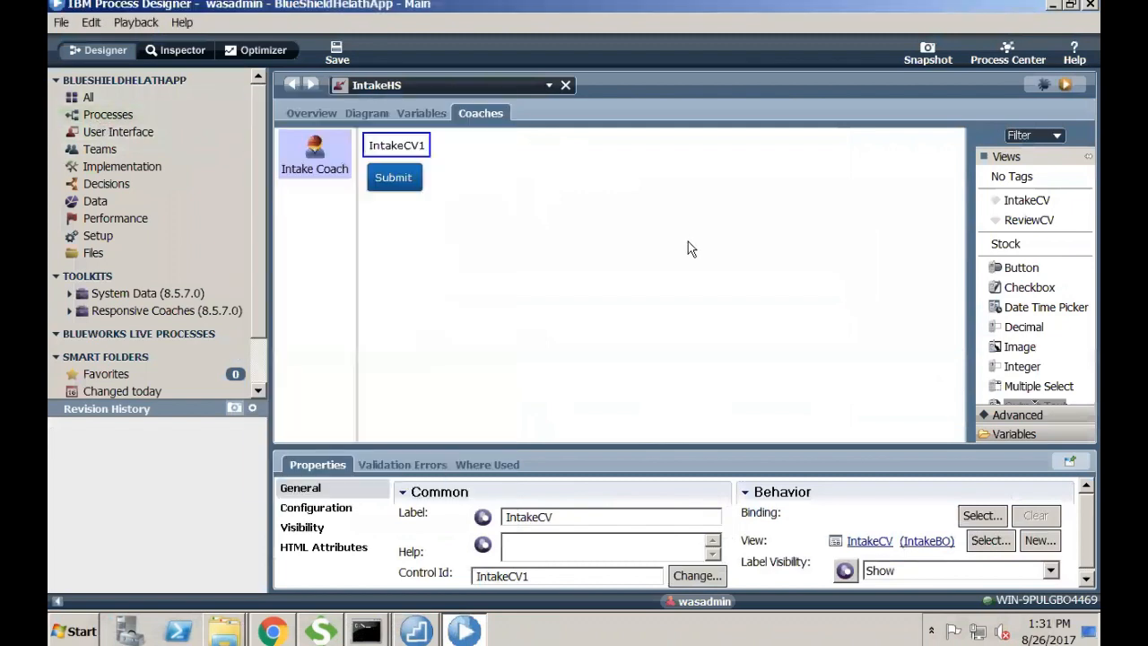
pyautogui.doubleClick(408, 145)
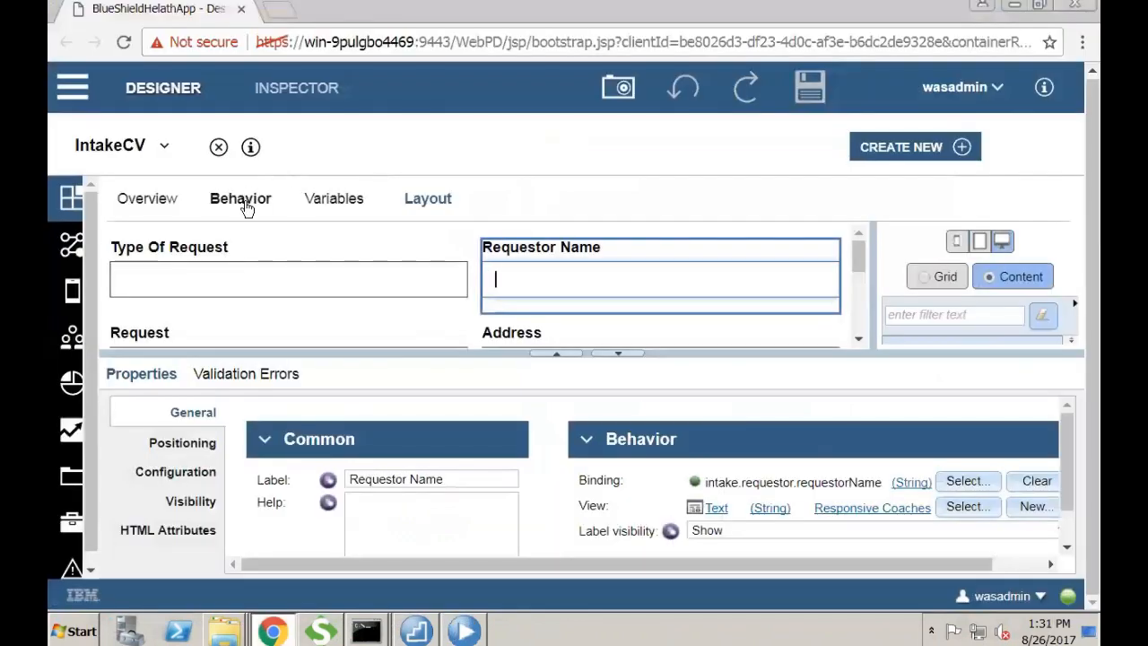
pyautogui.click(328, 201)
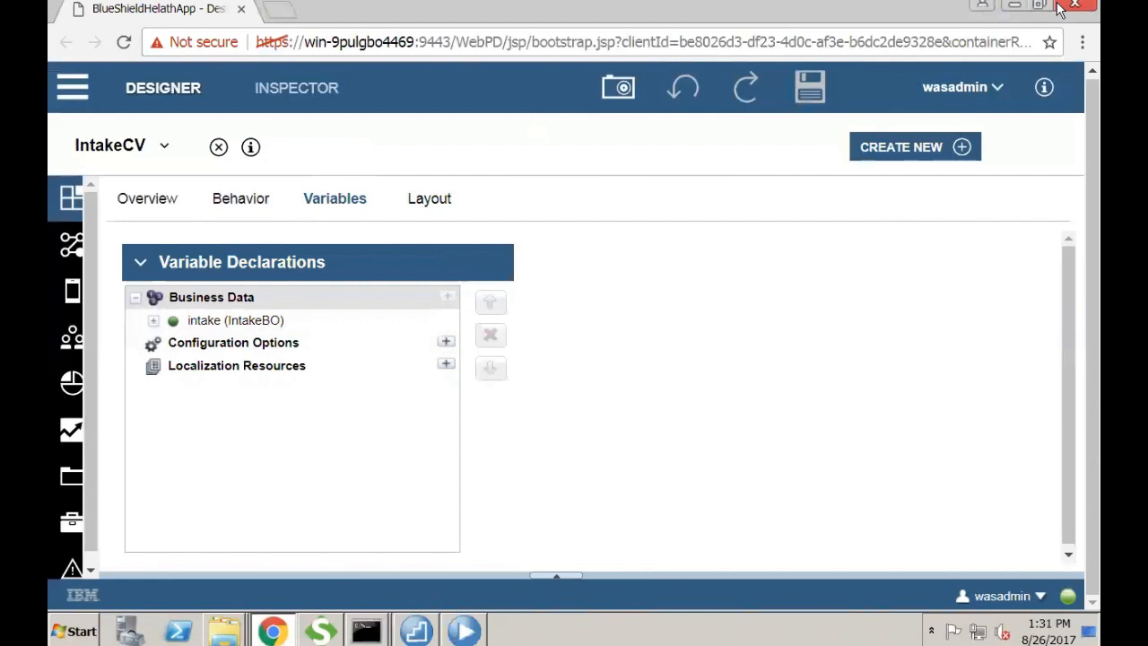
pyautogui.click(464, 627)
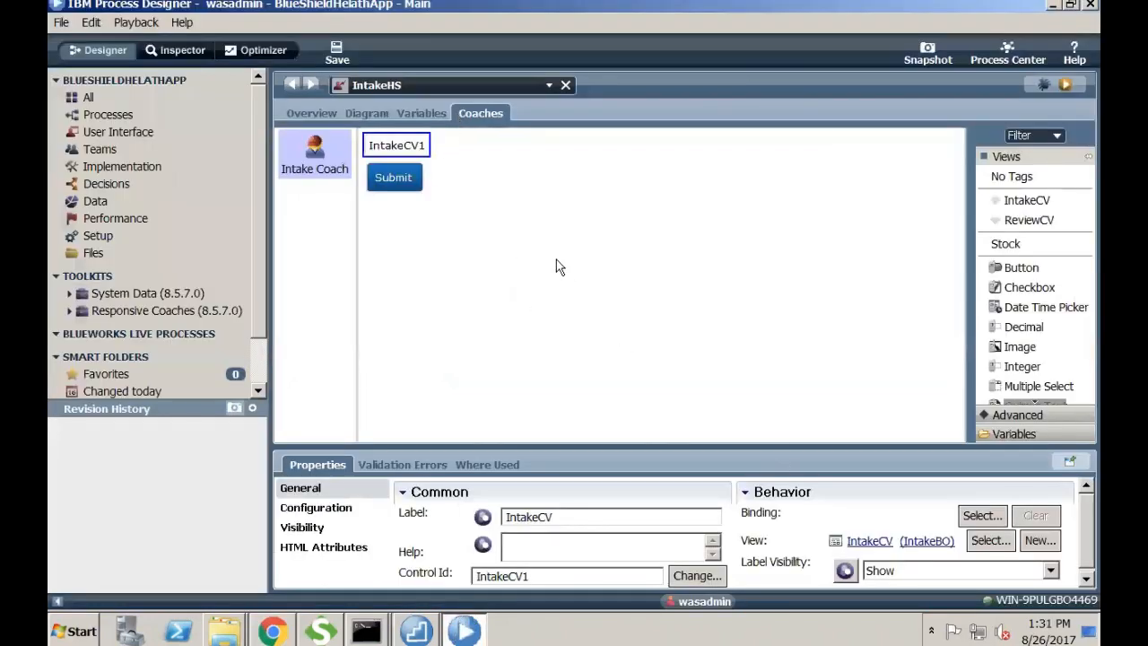
pyautogui.click(981, 516)
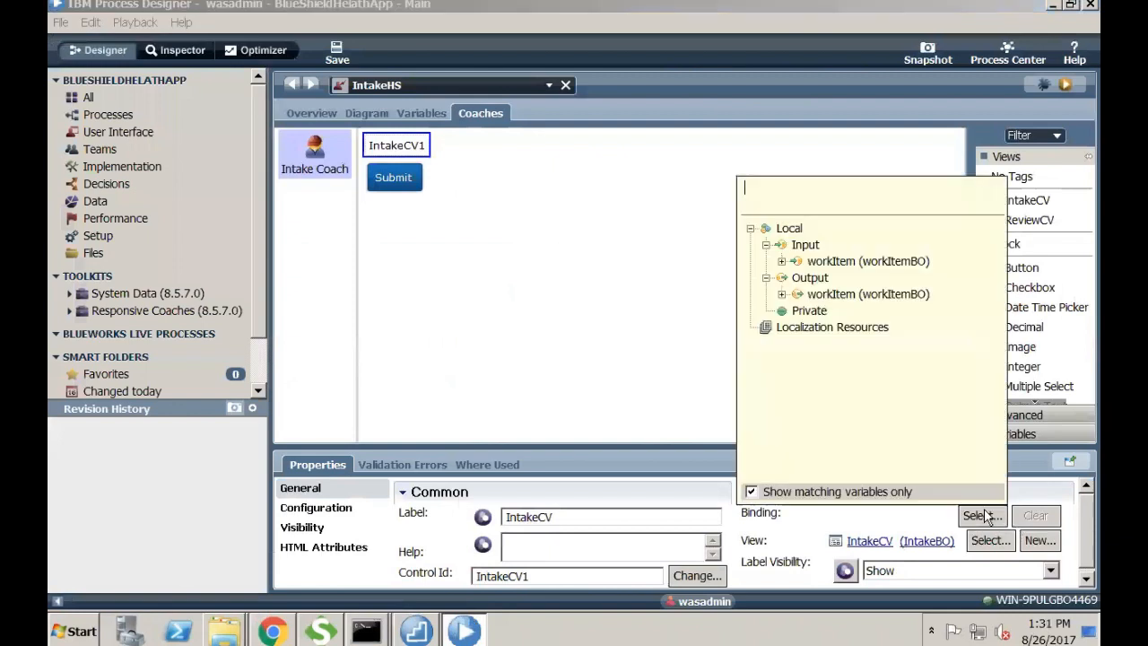
pyautogui.click(781, 261)
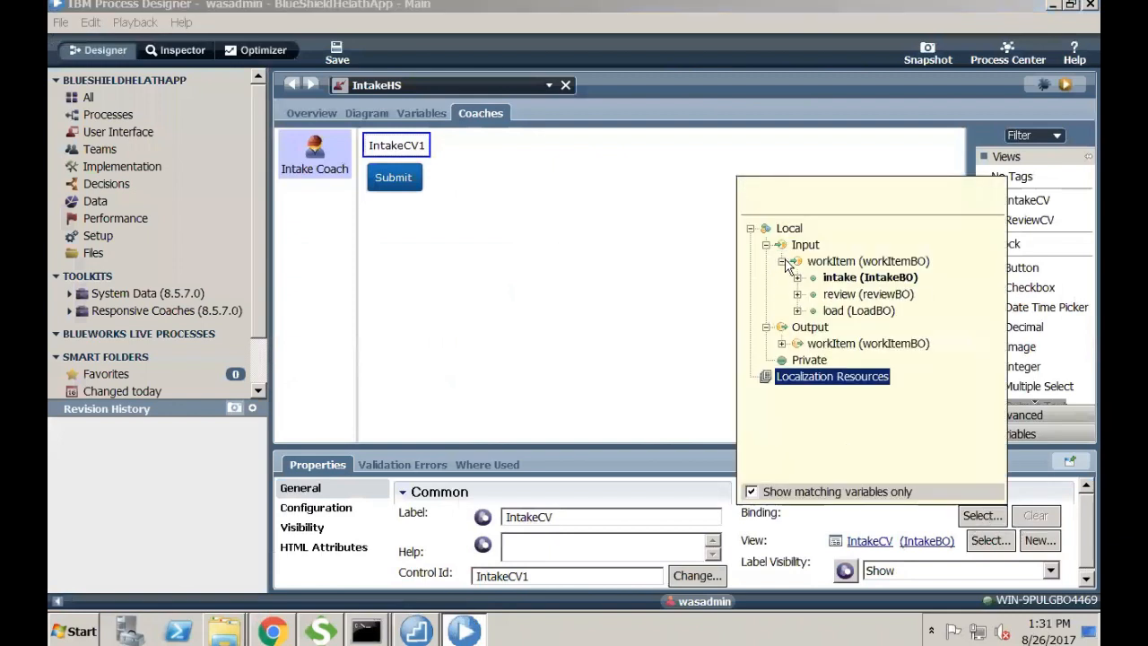
pyautogui.click(868, 277)
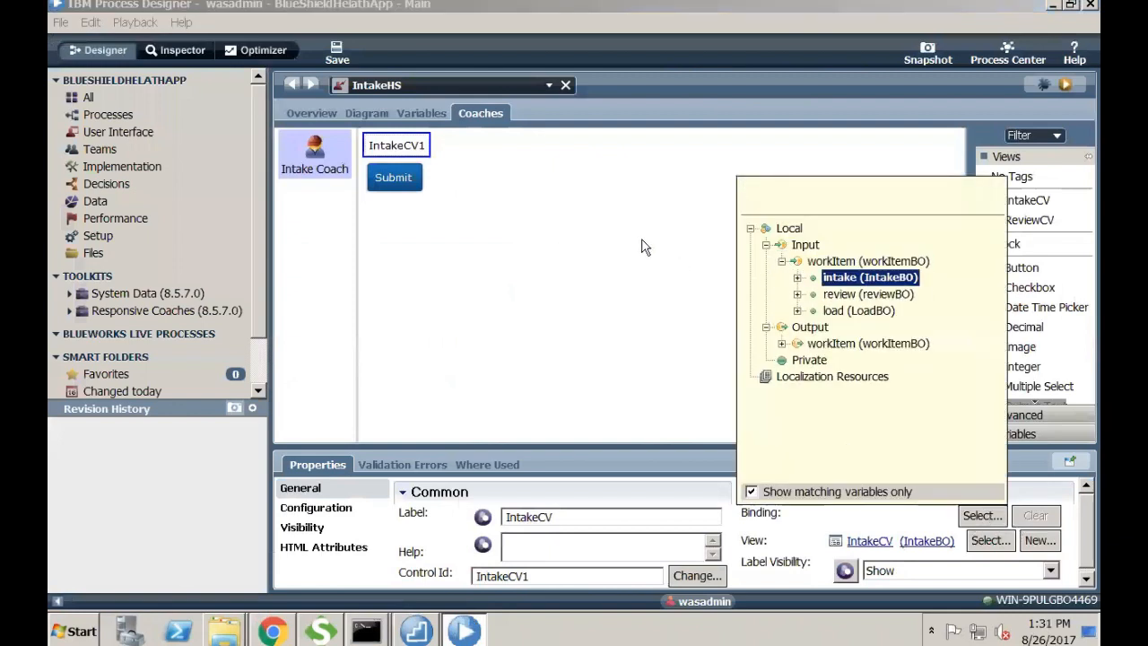
pyautogui.click(377, 109)
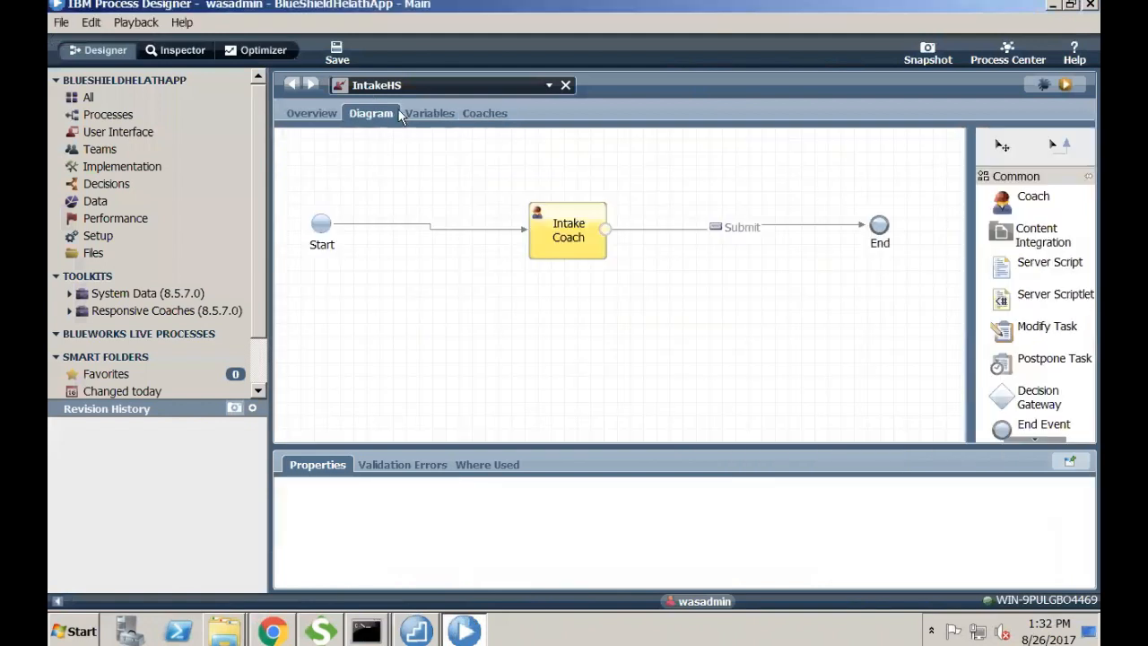
pyautogui.click(426, 114)
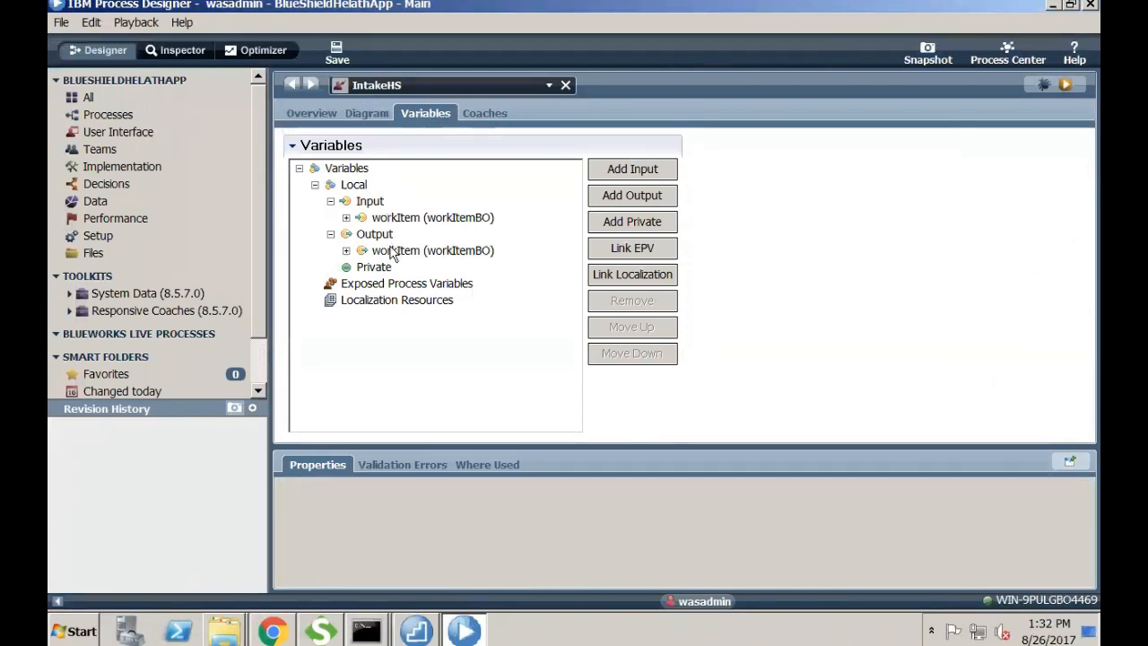
pyautogui.click(369, 113)
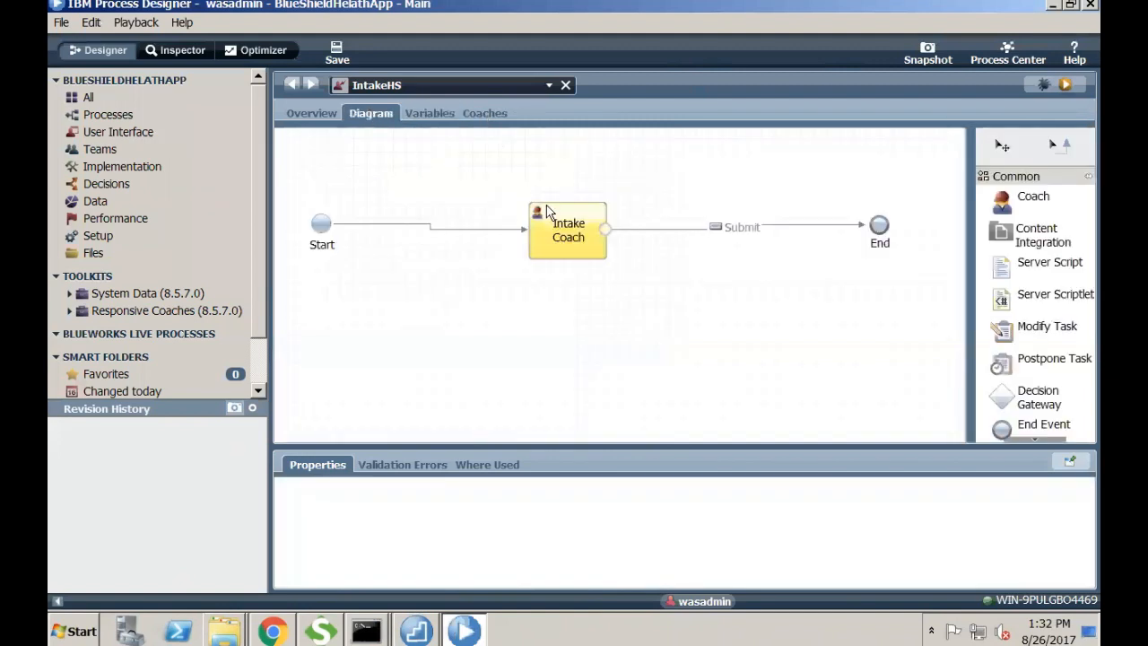
pyautogui.doubleClick(484, 113)
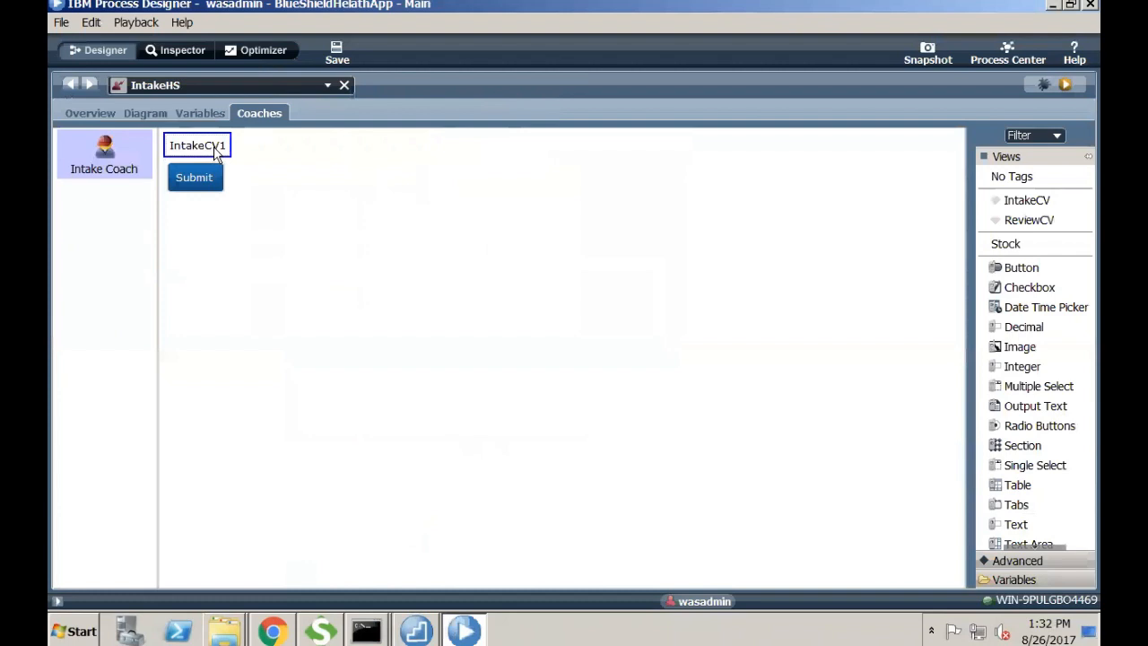
pyautogui.click(189, 111)
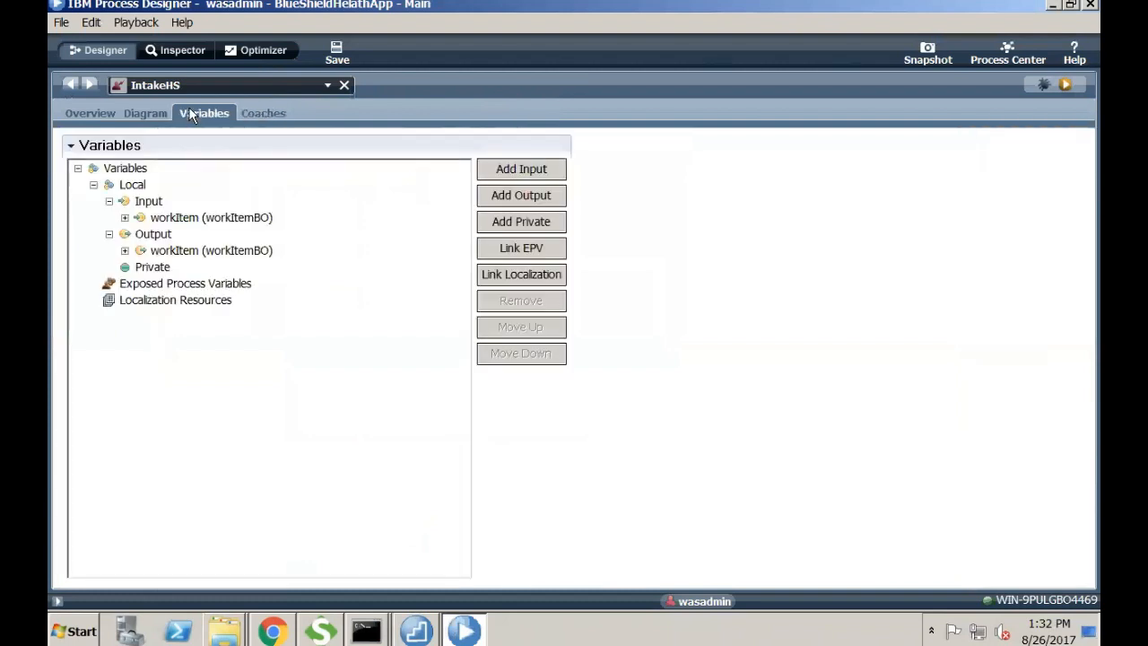
pyautogui.click(149, 111)
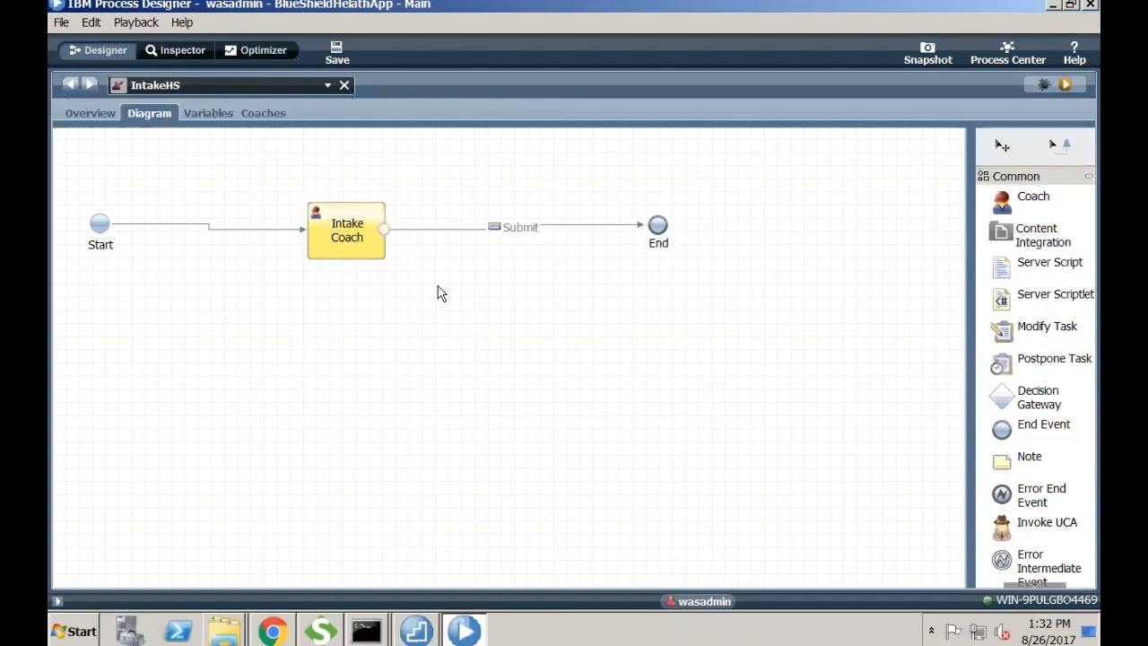
pyautogui.doubleClick(152, 101)
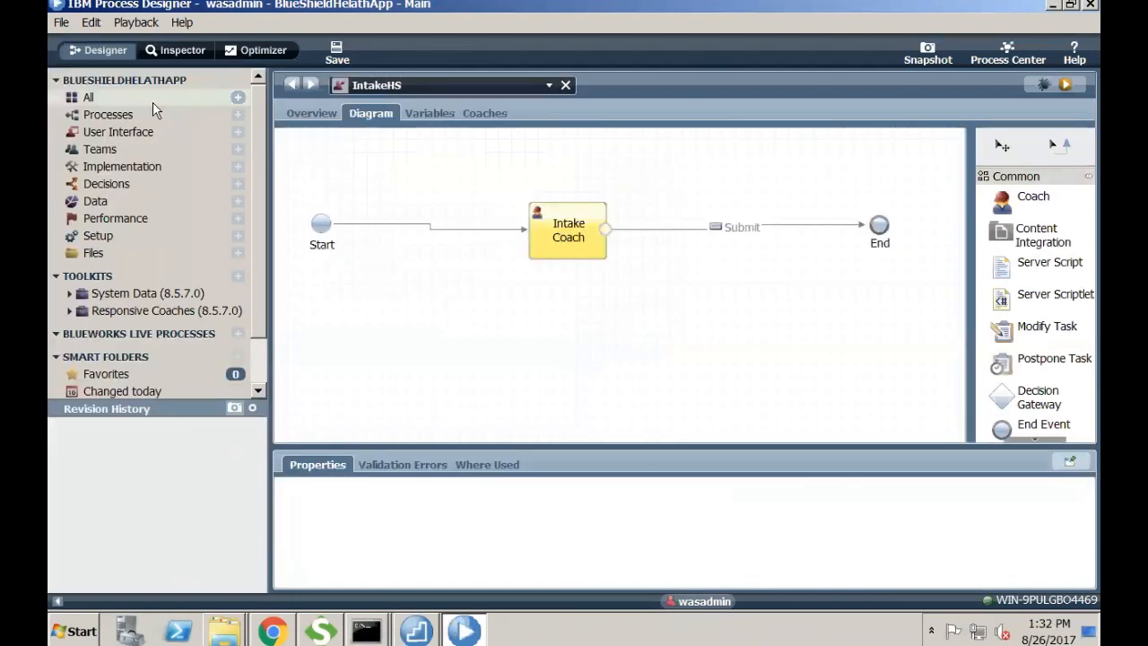
pyautogui.click(599, 228)
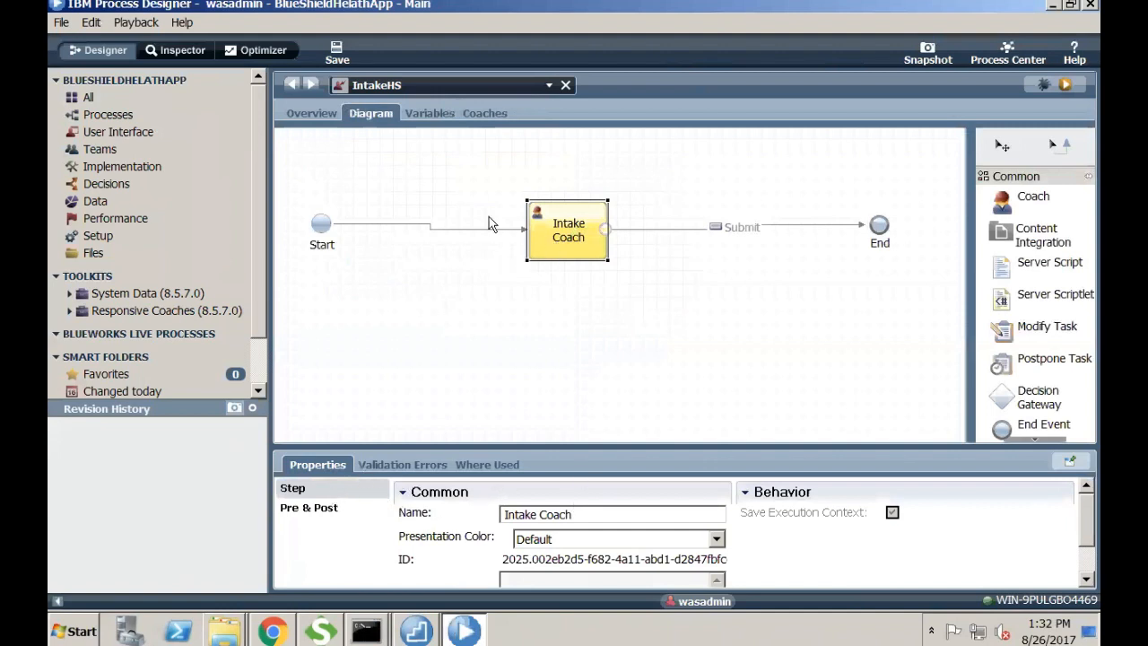
pyautogui.click(429, 113)
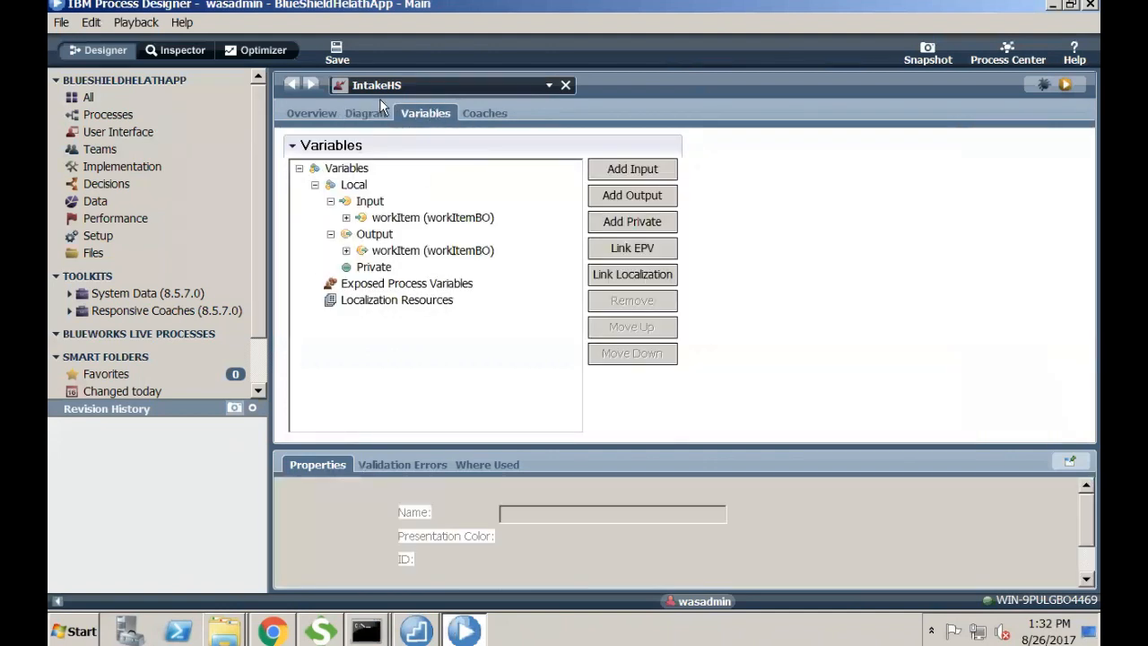
pyautogui.click(381, 105)
pyautogui.doubleClick(576, 241)
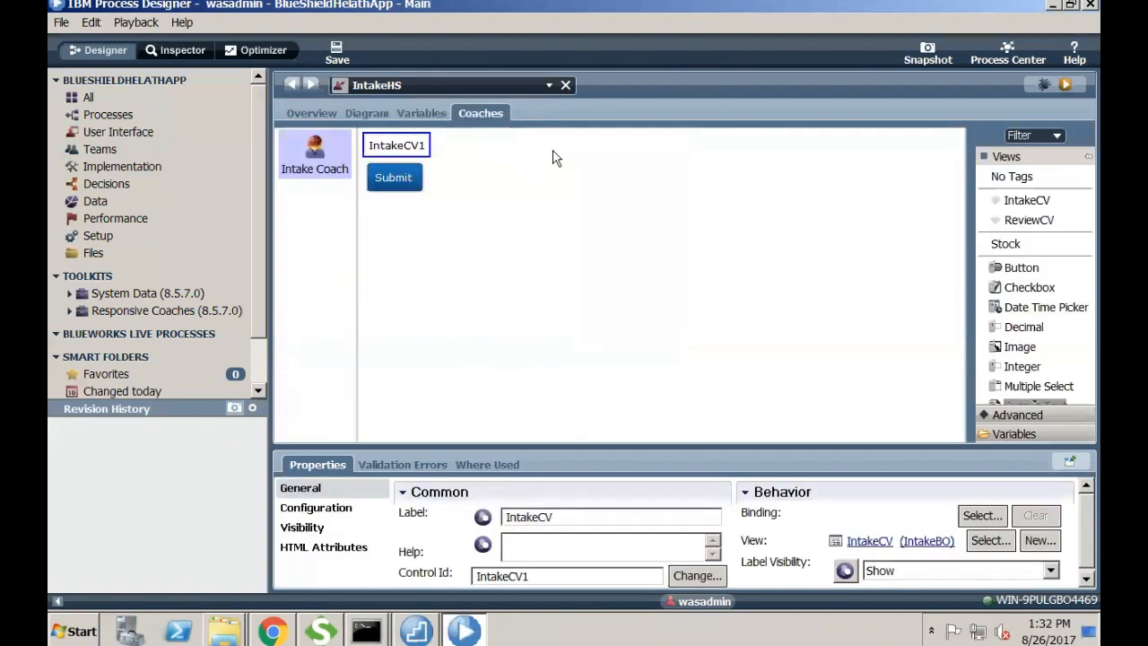
# - Bind IntakeCV1 to a workItem variable from the picker, which lands on workItem.review
pyautogui.click(982, 515)
pyautogui.click(804, 244)
pyautogui.click(781, 261)
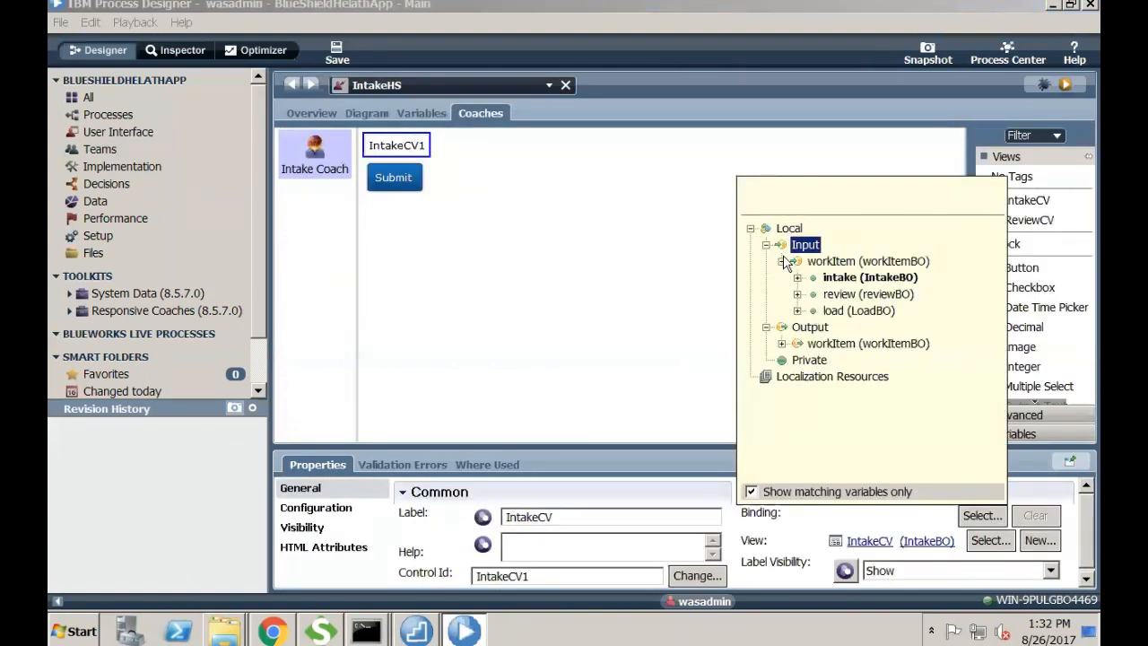
pyautogui.click(825, 277)
pyautogui.doubleClick(829, 294)
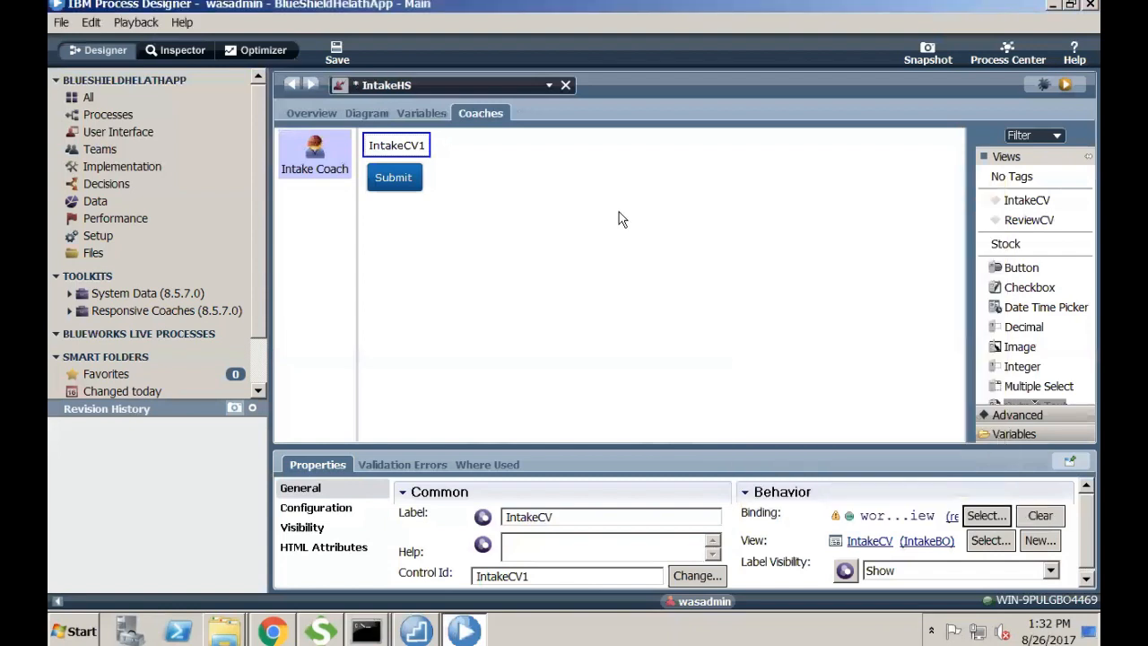
# - Rebind IntakeCV1 to workItem.intake and save the IntakeHS human service
pyautogui.click(984, 515)
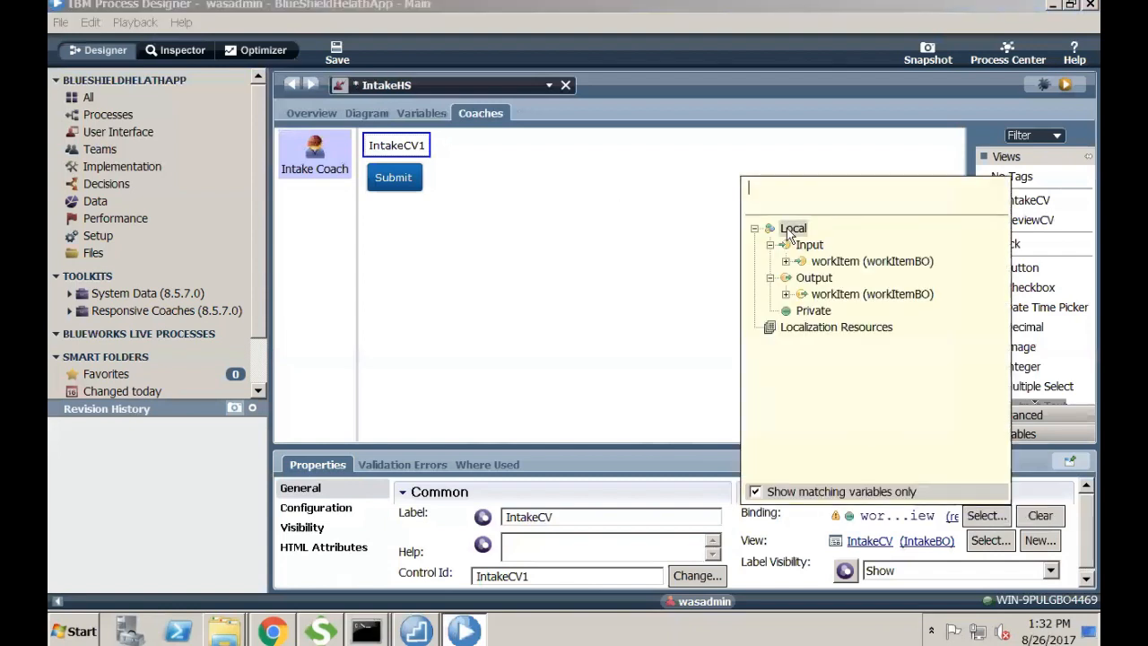
pyautogui.click(806, 244)
pyautogui.click(786, 261)
pyautogui.click(820, 279)
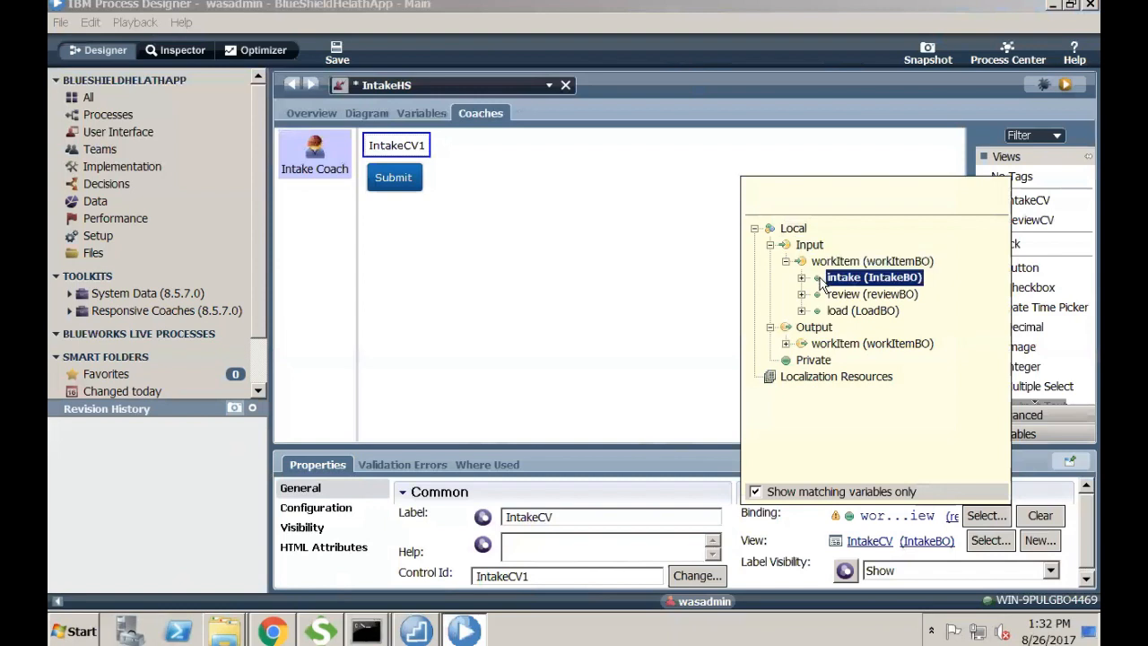
pyautogui.click(801, 278)
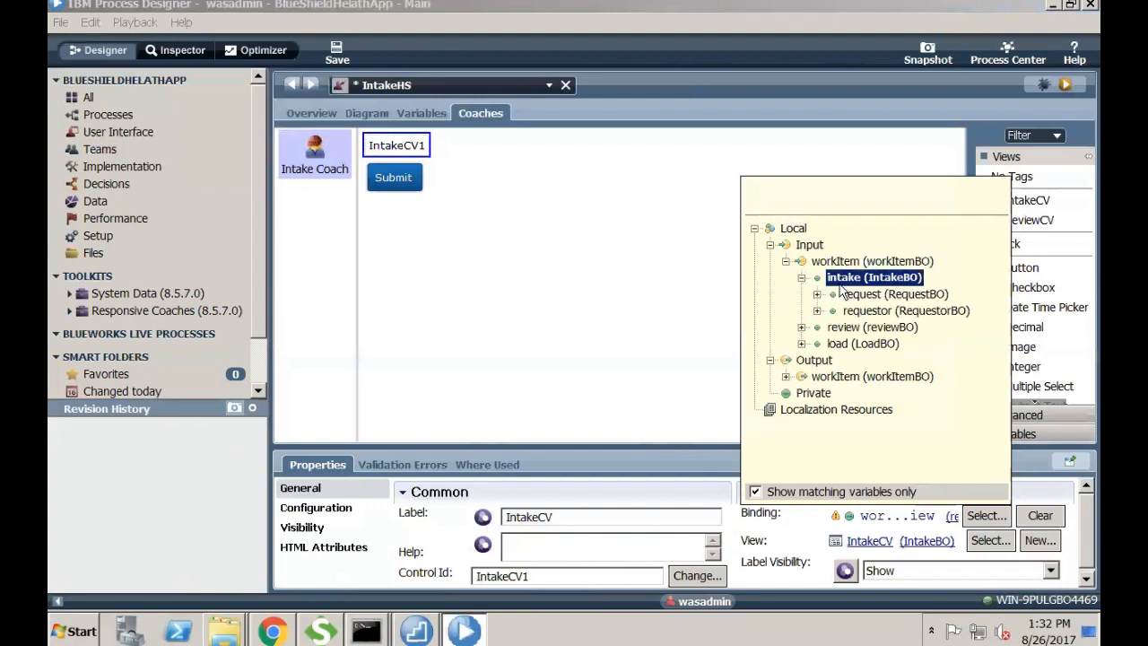
pyautogui.doubleClick(840, 284)
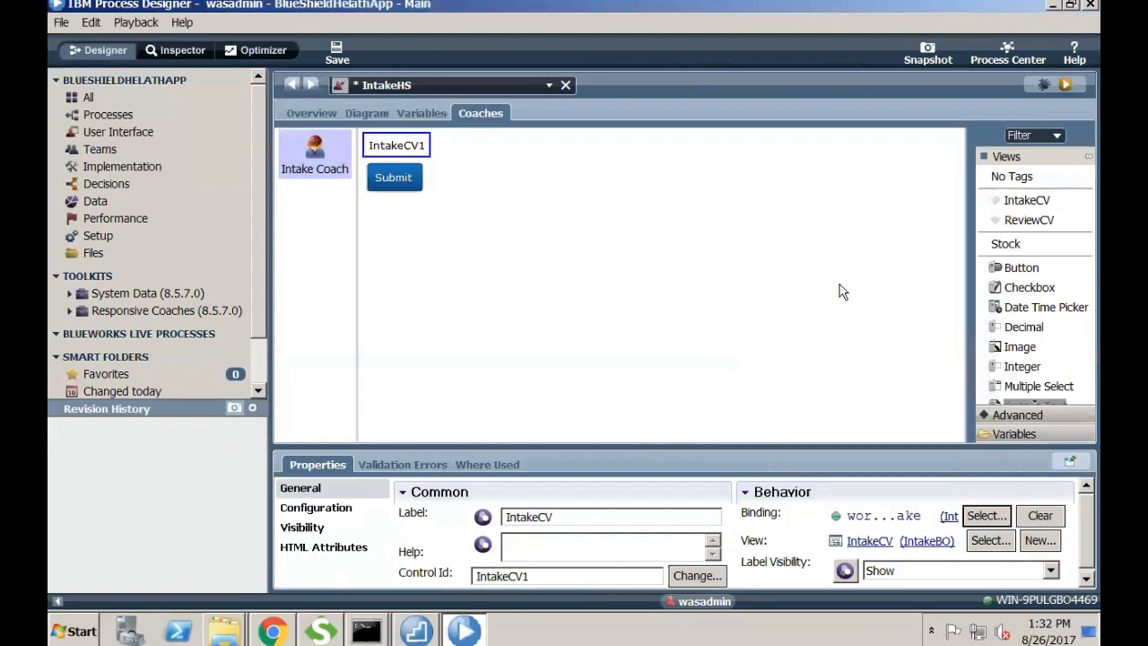
pyautogui.click(336, 56)
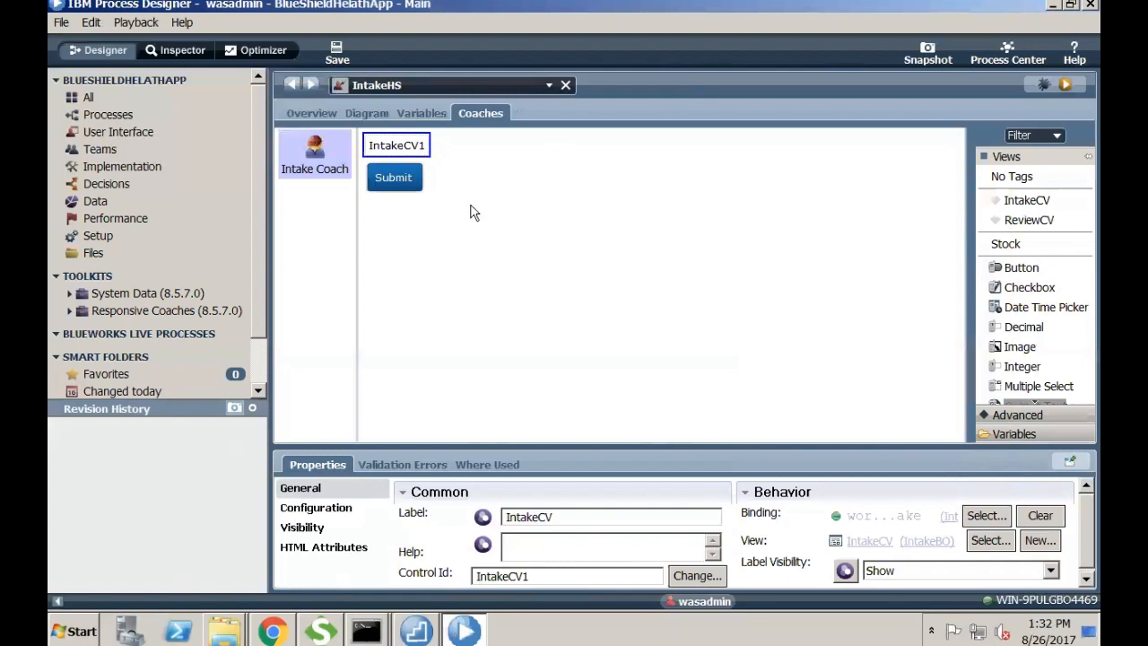
# - Reopen Collection Document's IntakeHS from DataIntegrityApp, confirm IntakeCV1 uses workItem.intake, and show its diagram
pyautogui.click(199, 108)
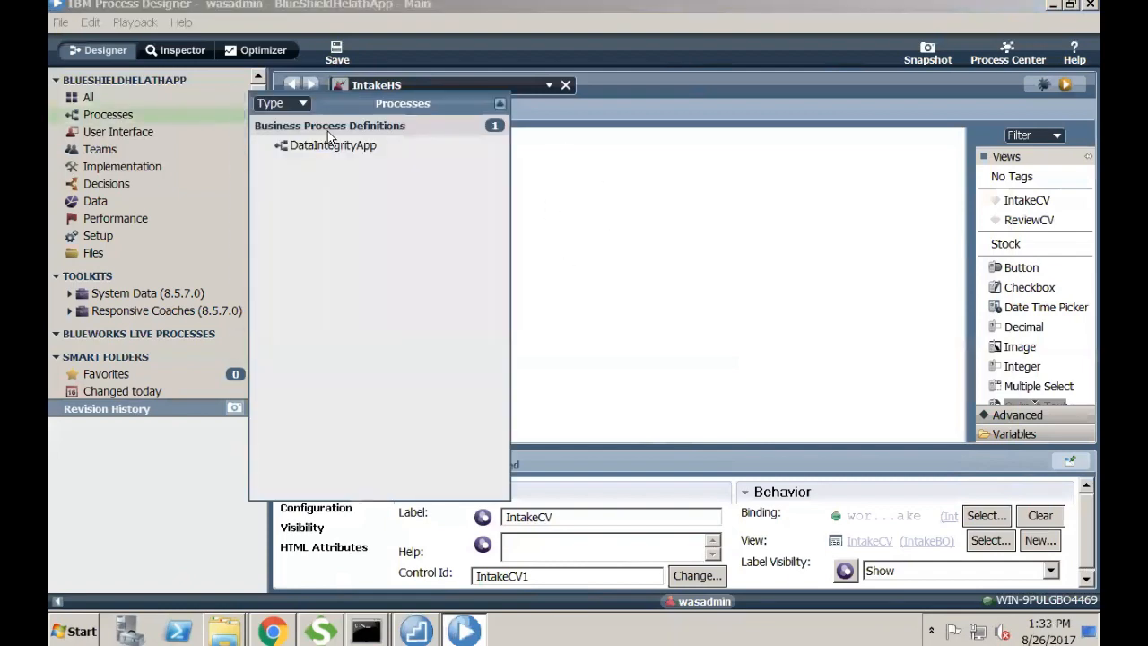
pyautogui.click(328, 144)
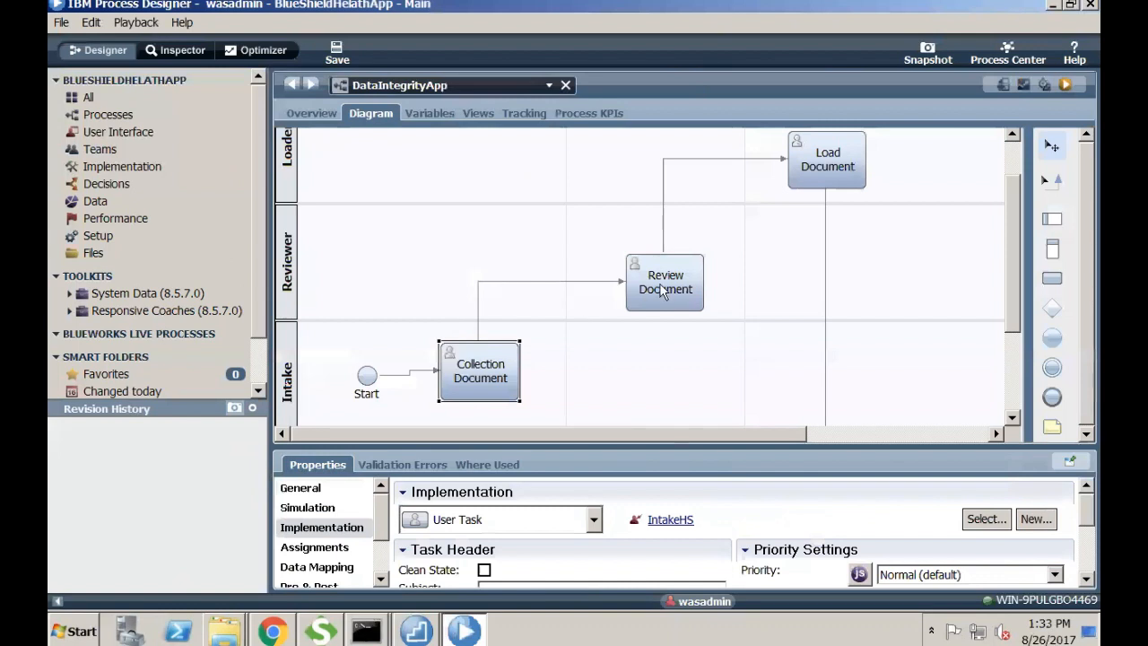
pyautogui.doubleClick(481, 388)
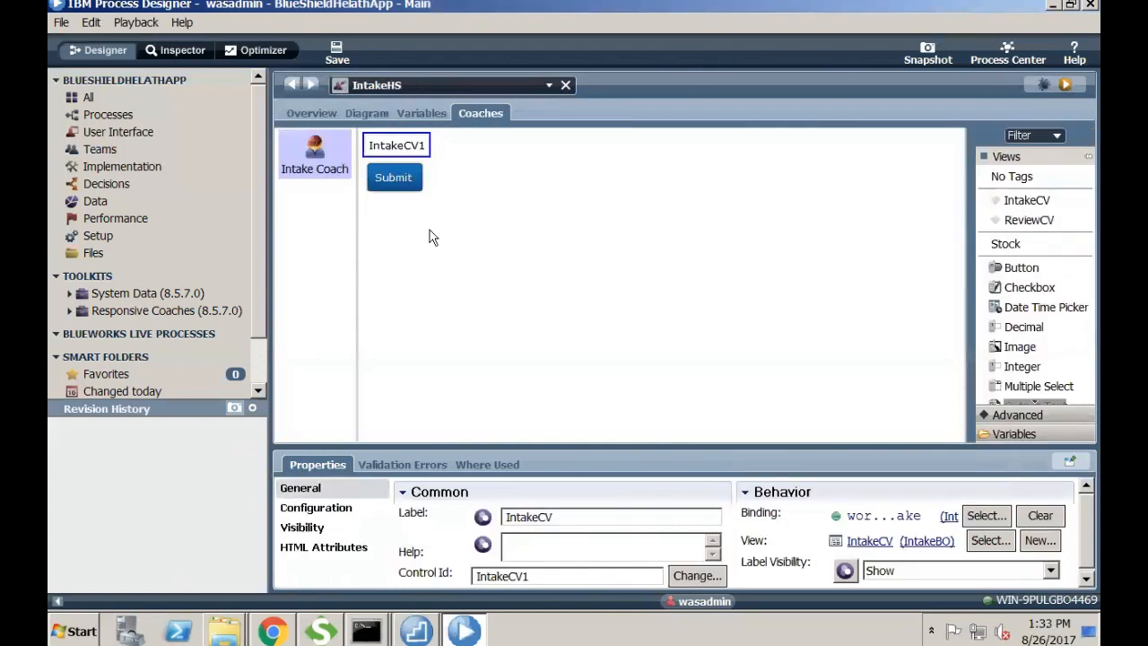
pyautogui.click(381, 115)
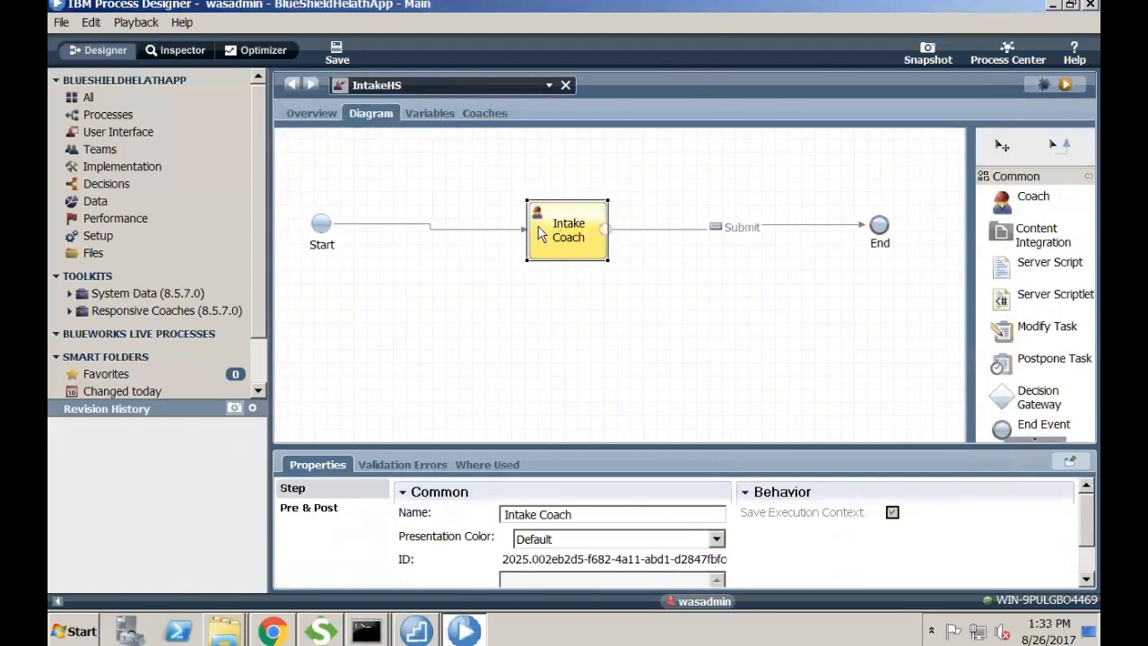
pyautogui.click(484, 113)
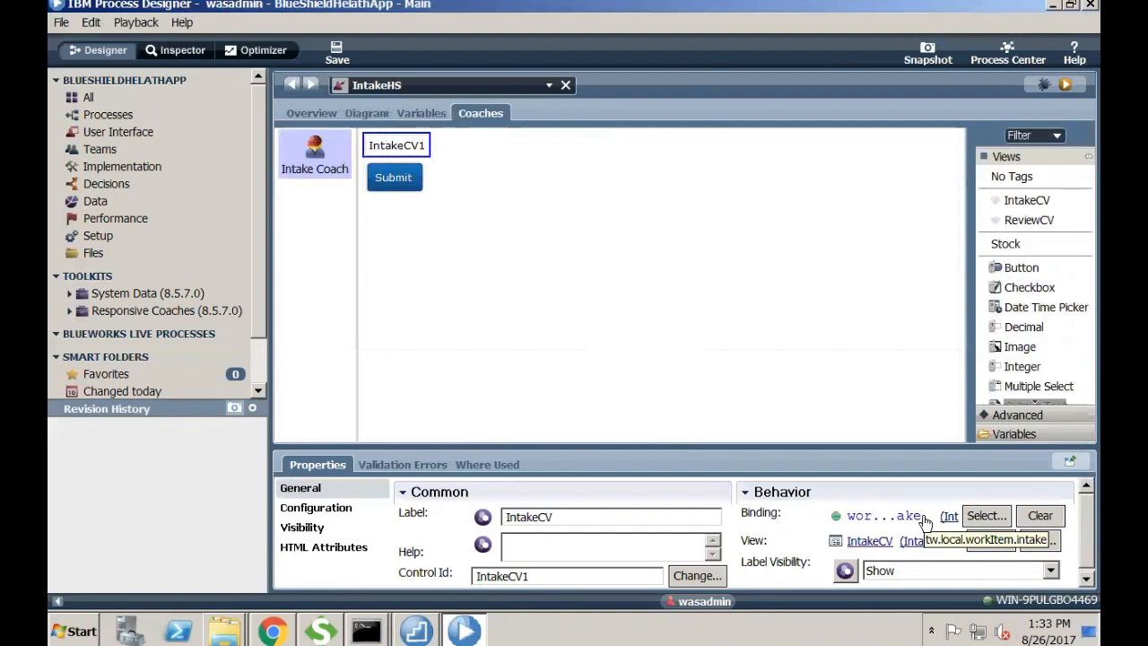
pyautogui.click(366, 114)
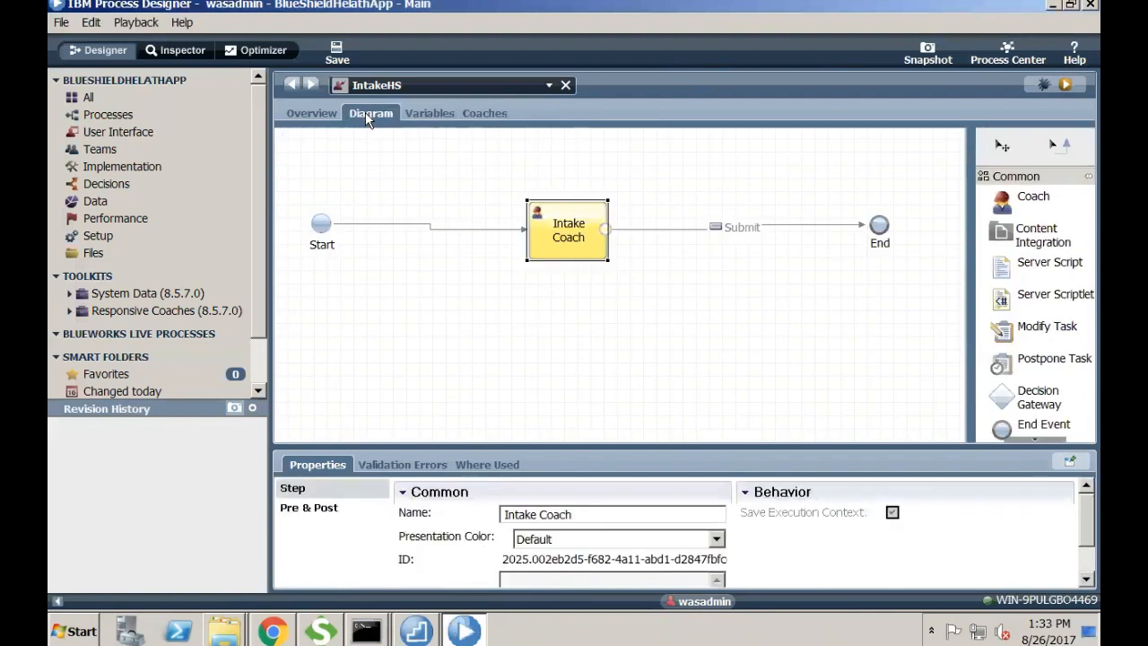
pyautogui.click(439, 113)
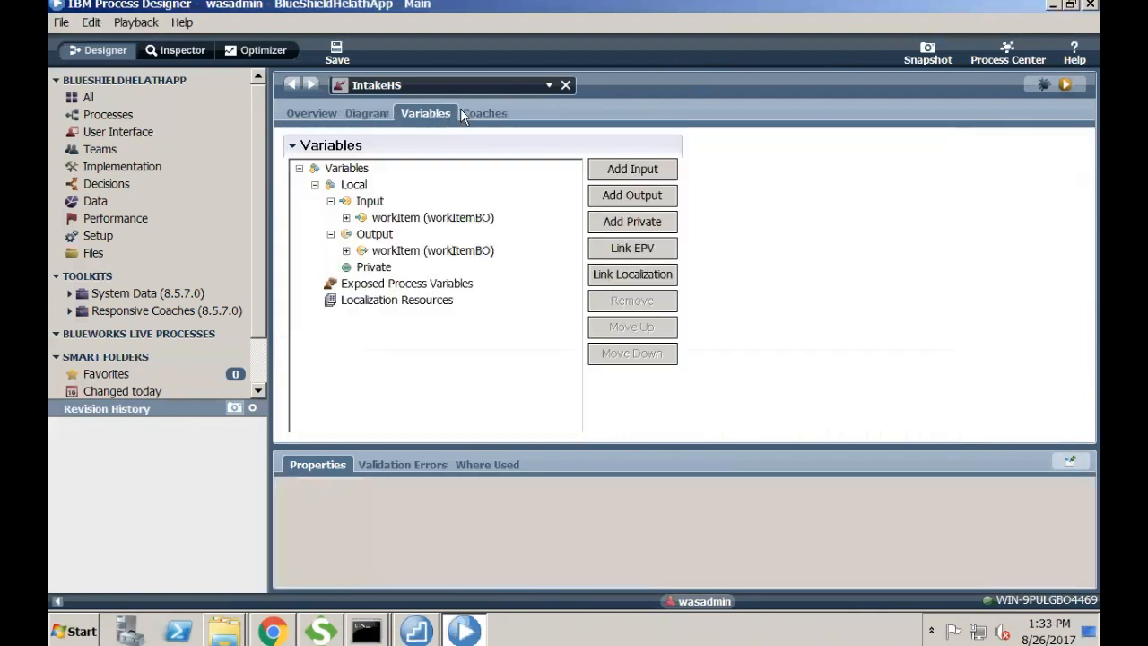
pyautogui.click(399, 218)
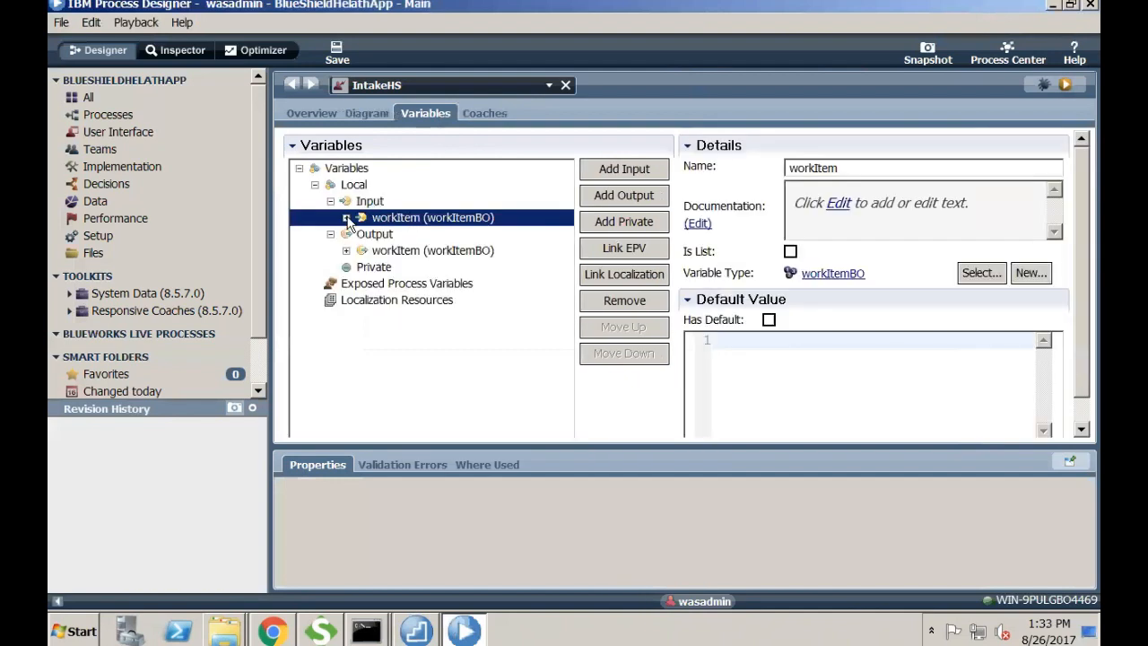
pyautogui.click(347, 218)
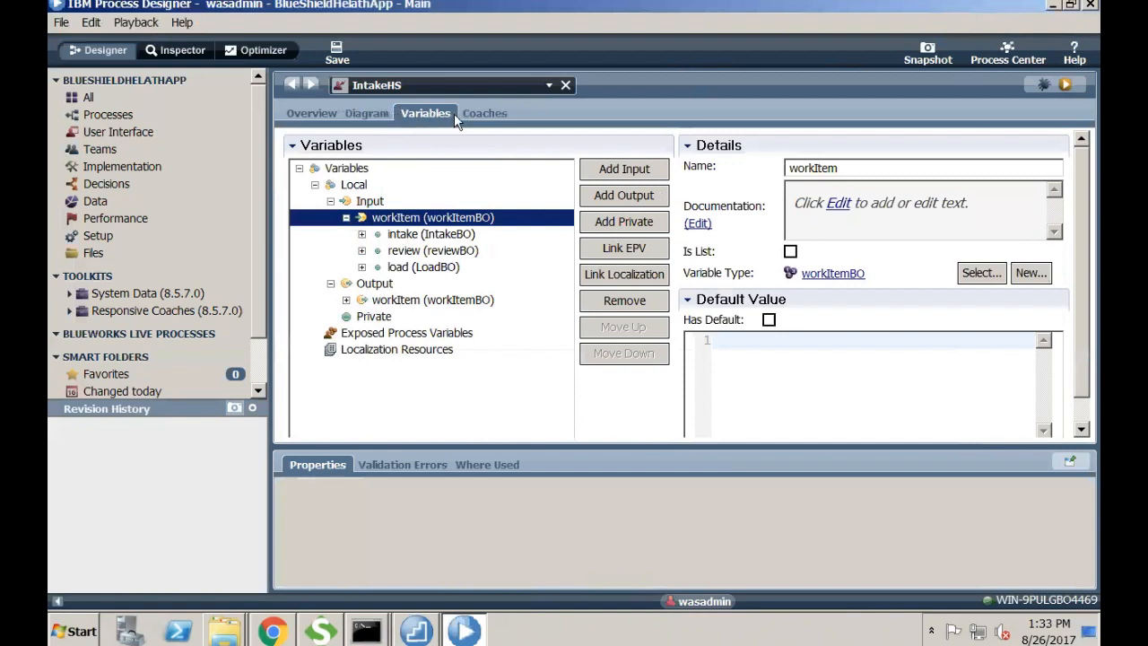
pyautogui.click(381, 114)
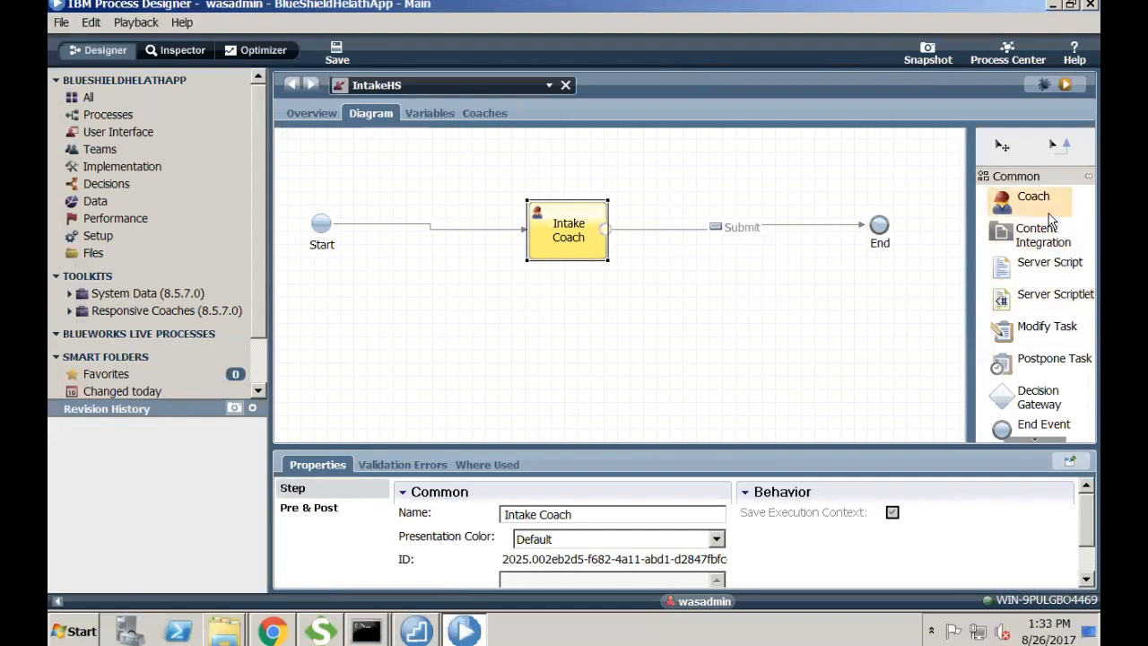
pyautogui.moveTo(1049, 220); pyautogui.dragTo(762, 279)
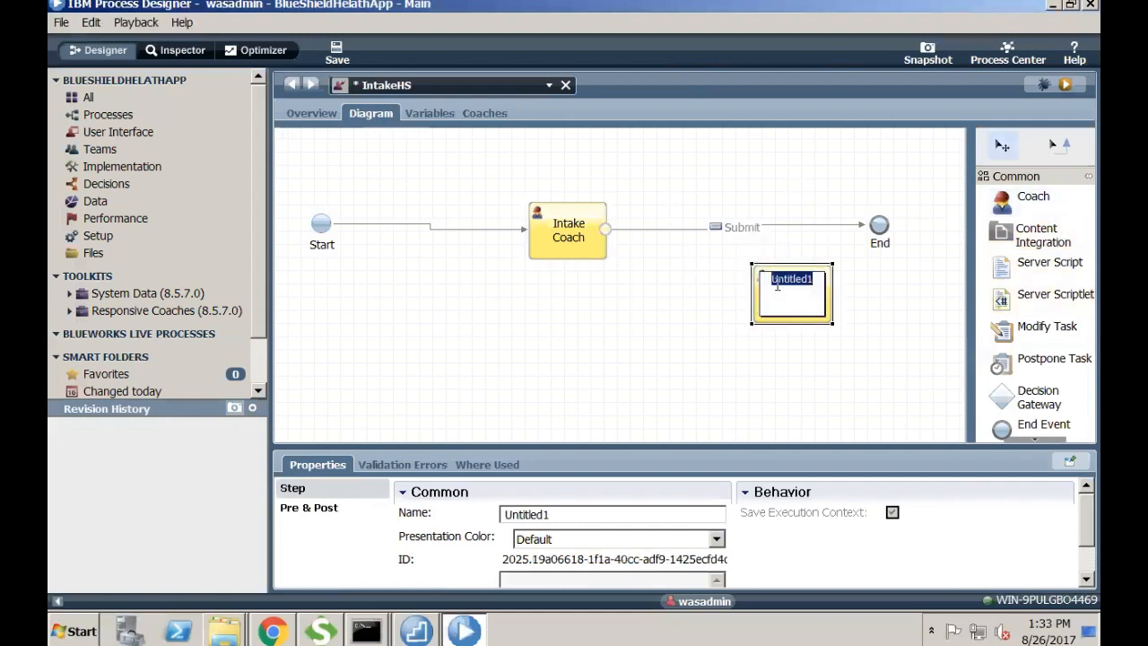
# - Name the new coach 'Sample' and reroute the Submit line from End to Sample
pyautogui.write('Sample')
pyautogui.click(670, 283)
pyautogui.click(773, 230)
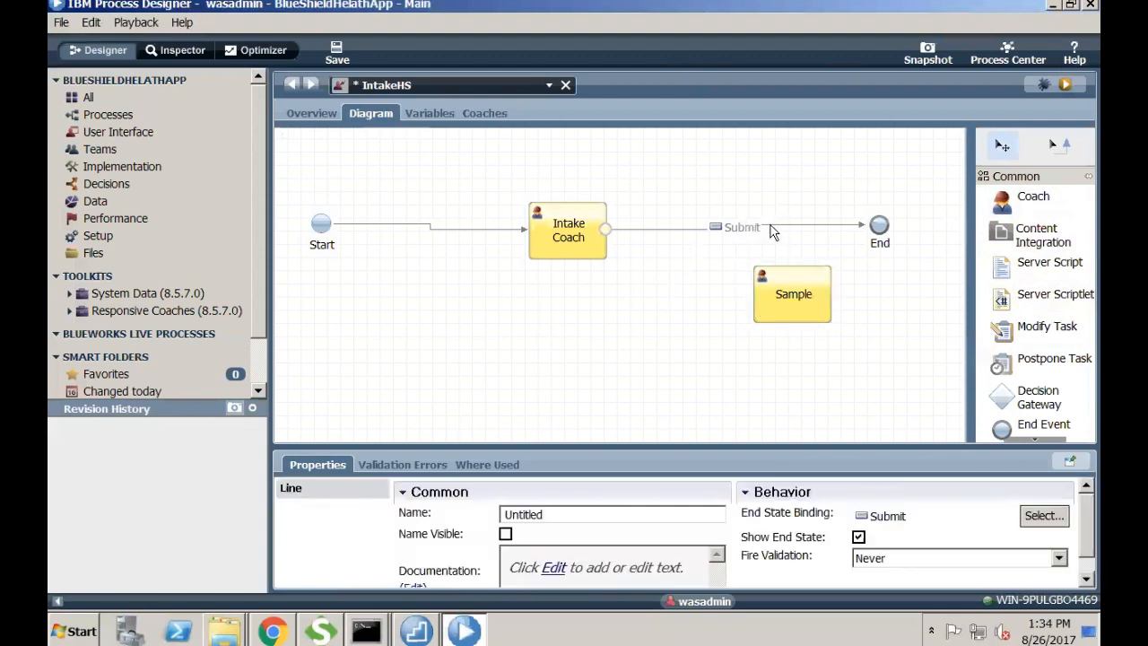
pyautogui.moveTo(864, 225); pyautogui.dragTo(769, 298)
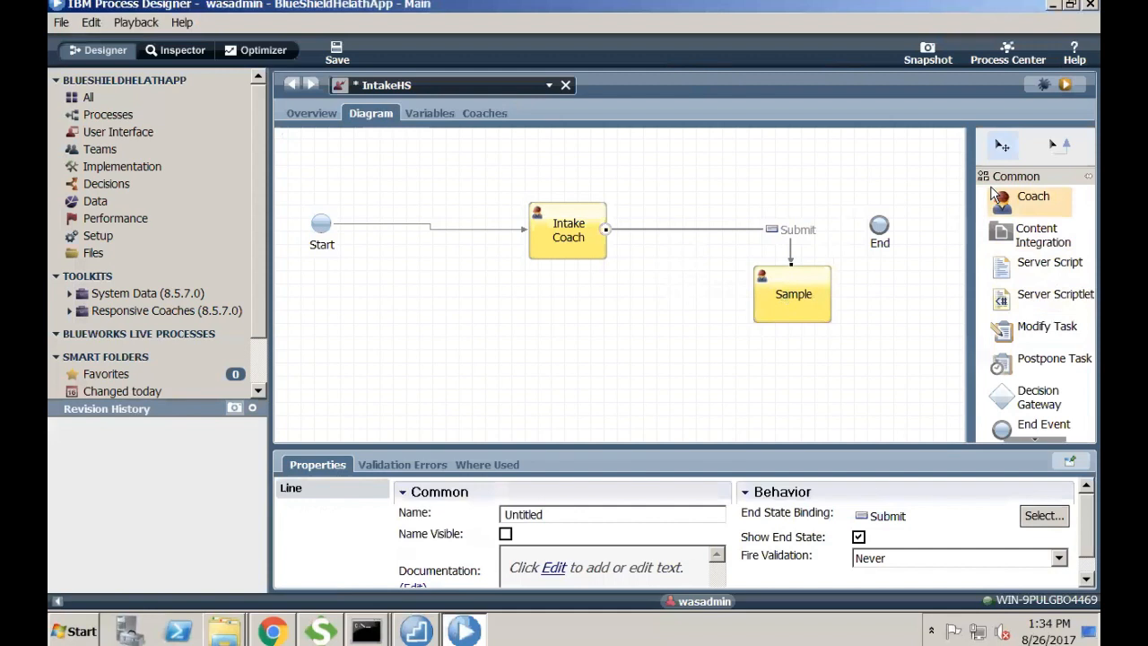
# - Connect the Sample coach to End and save the human service
pyautogui.click(1055, 146)
pyautogui.click(823, 301)
pyautogui.moveTo(832, 308)
pyautogui.mouseDown()
pyautogui.moveTo(923, 241)
pyautogui.moveTo(882, 240)
pyautogui.moveTo(994, 149)
pyautogui.moveTo(987, 157)
pyautogui.mouseUp()
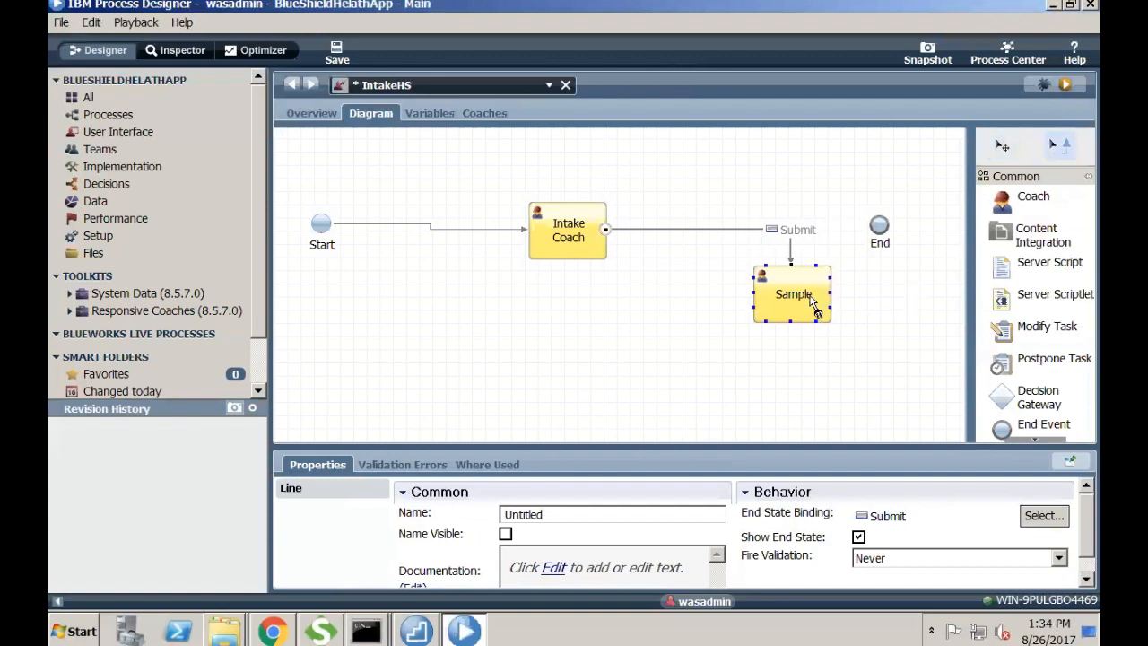
pyautogui.moveTo(815, 305)
pyautogui.mouseDown()
pyautogui.moveTo(898, 283)
pyautogui.moveTo(881, 236)
pyautogui.moveTo(884, 246)
pyautogui.moveTo(966, 198)
pyautogui.moveTo(884, 227)
pyautogui.mouseUp()
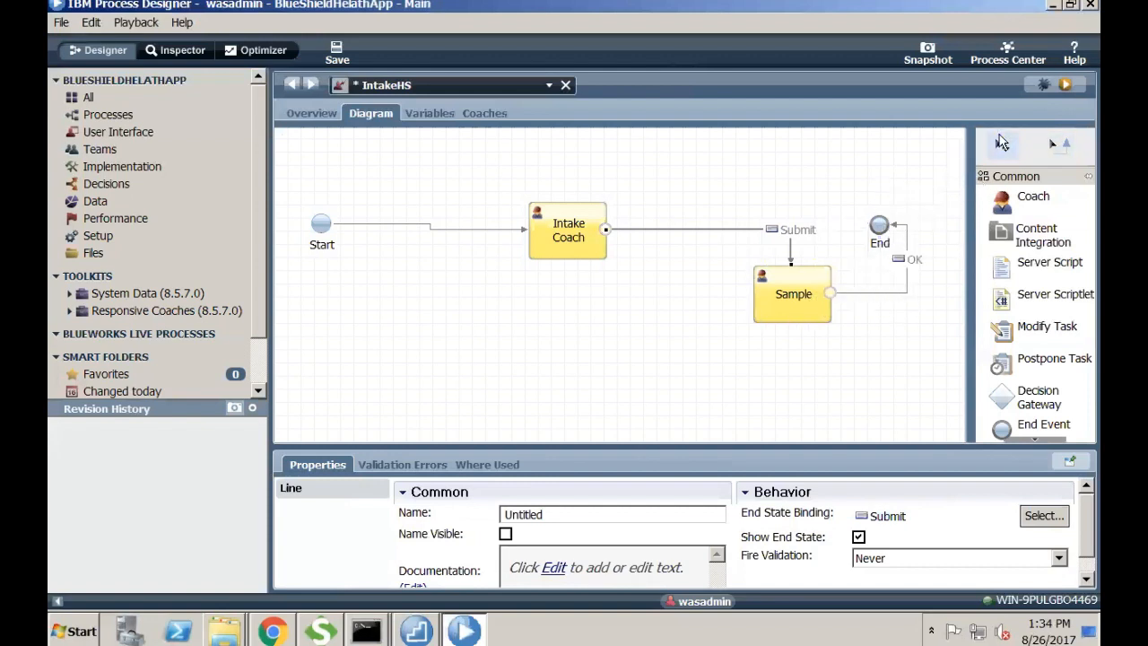
pyautogui.click(337, 50)
# - Place an Output Text control above OK on the Sample coach
pyautogui.doubleClick(798, 295)
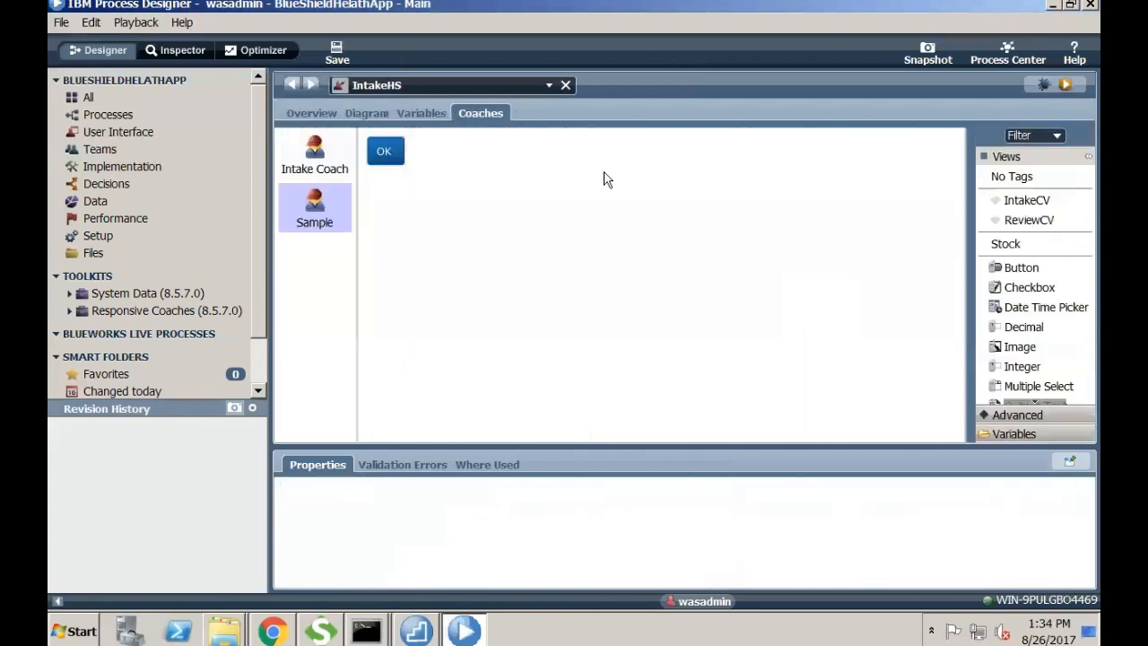
pyautogui.click(1012, 433)
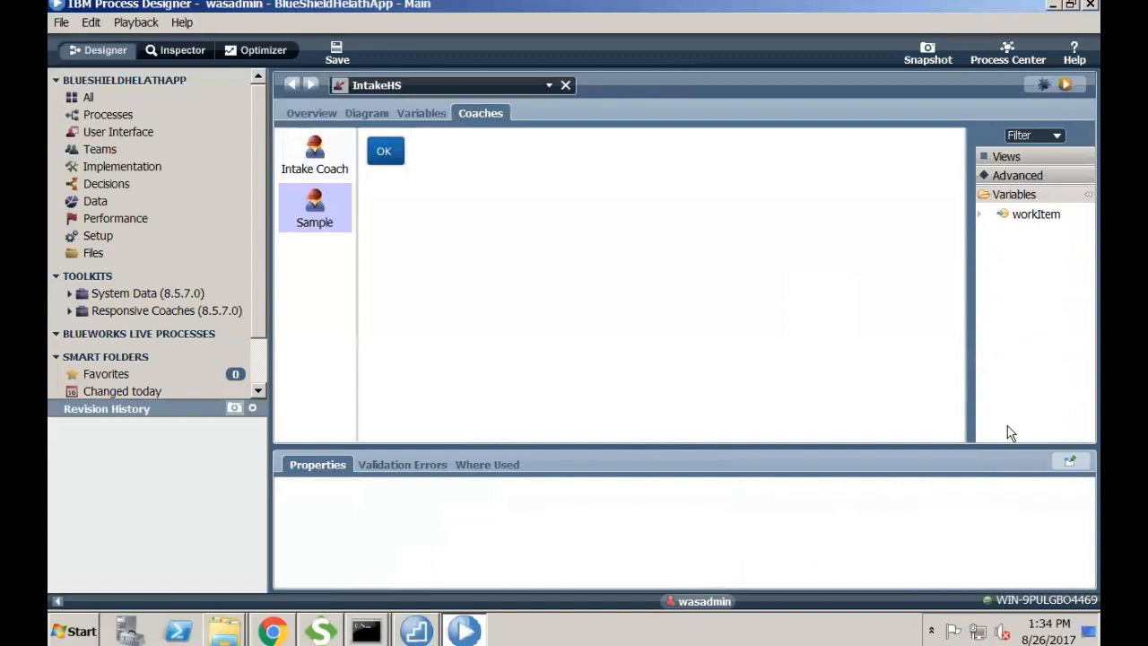
pyautogui.click(979, 212)
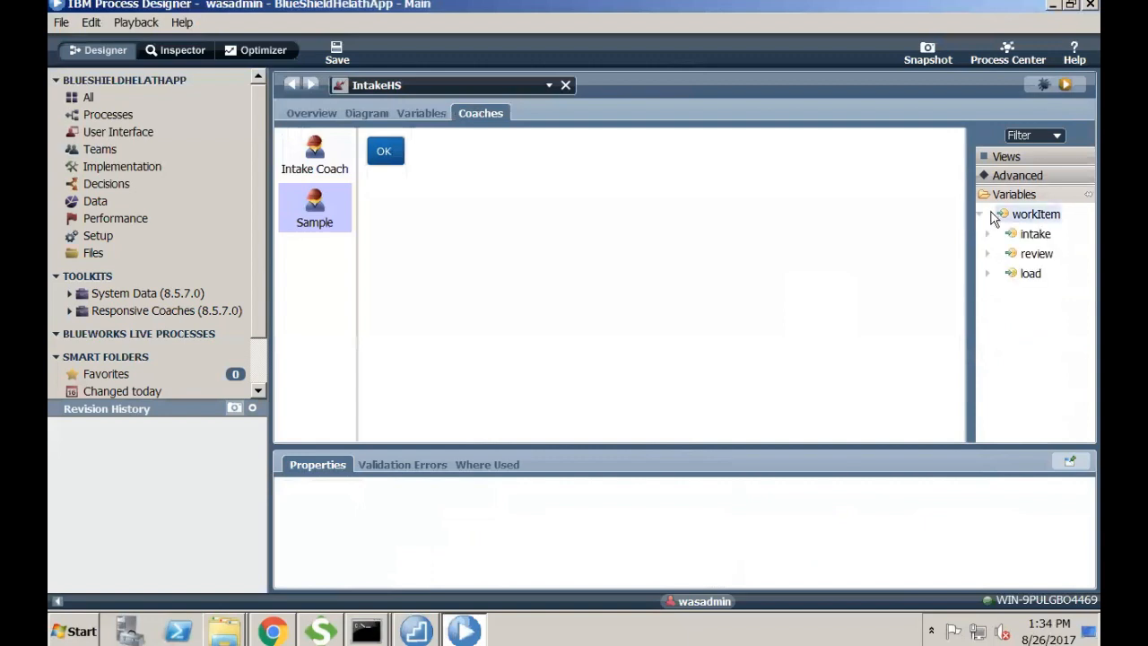
pyautogui.click(1005, 158)
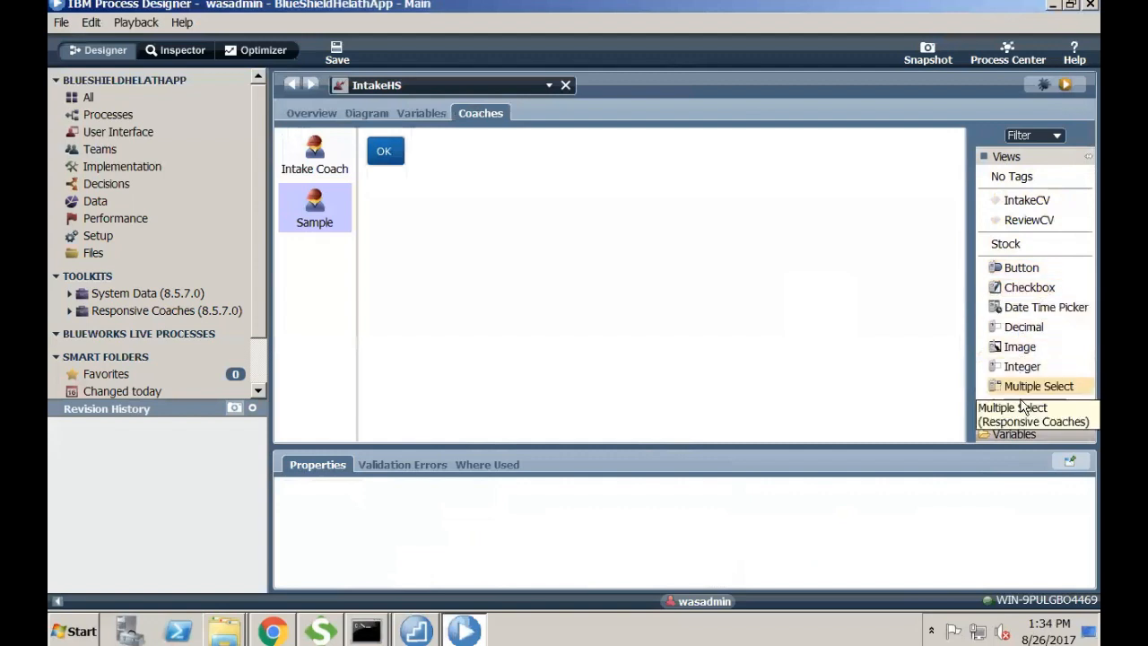
pyautogui.scroll(-3, 1033, 411)
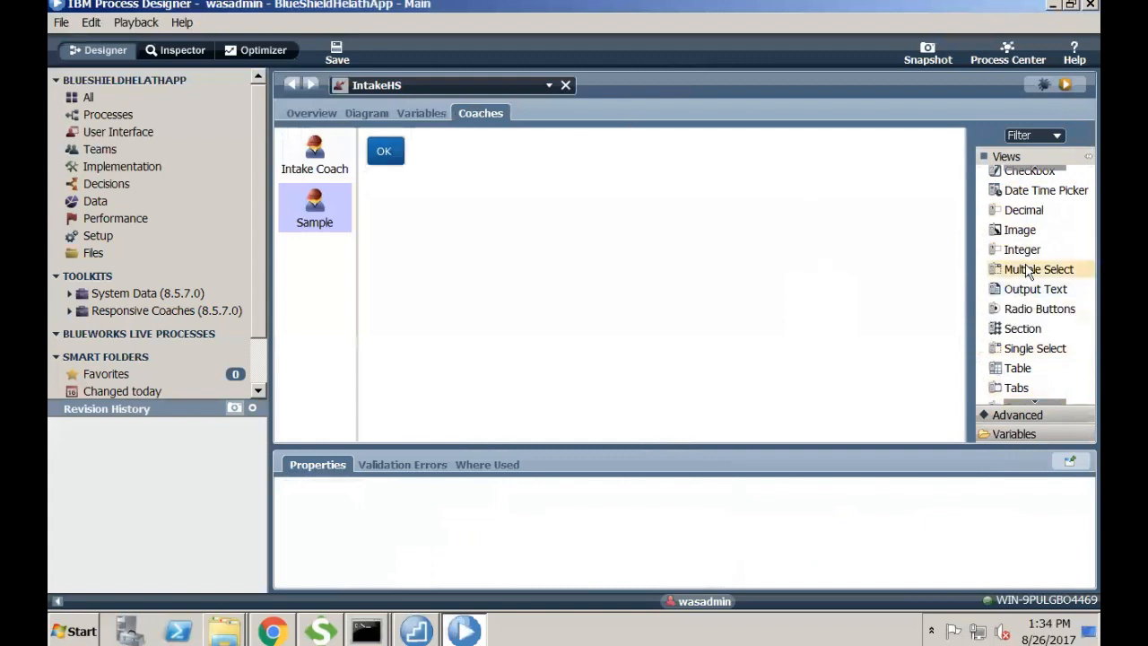
pyautogui.moveTo(1022, 288); pyautogui.dragTo(619, 211)
pyautogui.moveTo(511, 145); pyautogui.dragTo(512, 146)
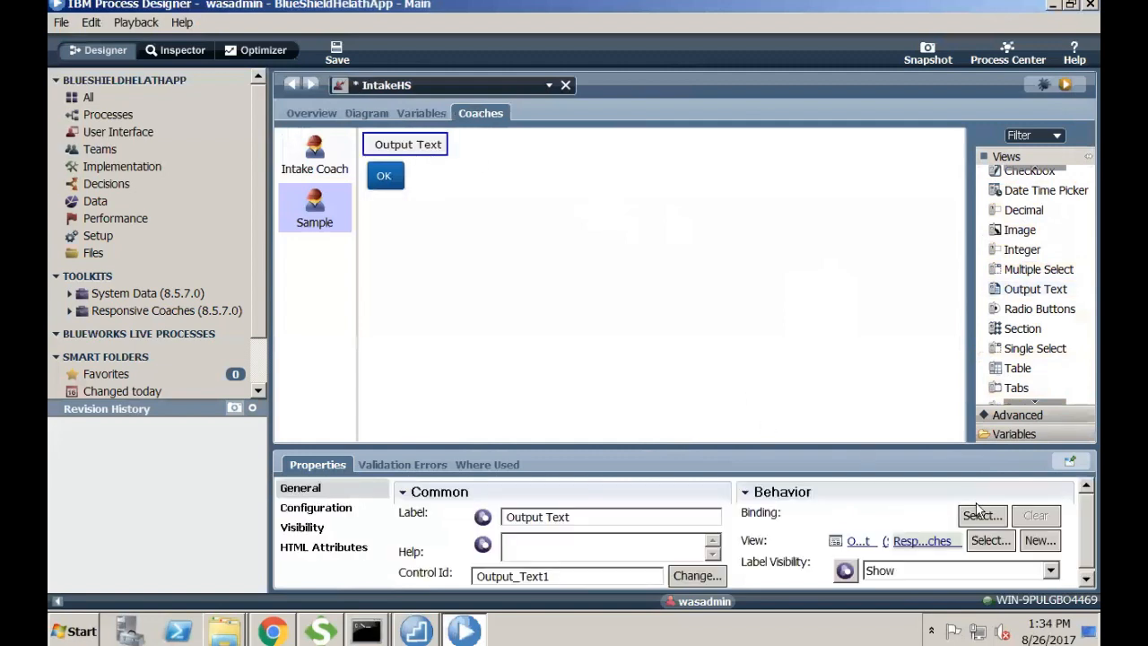
# - Bind the Output Text to workItem.intake.request.typeOfRequest and save
pyautogui.click(988, 517)
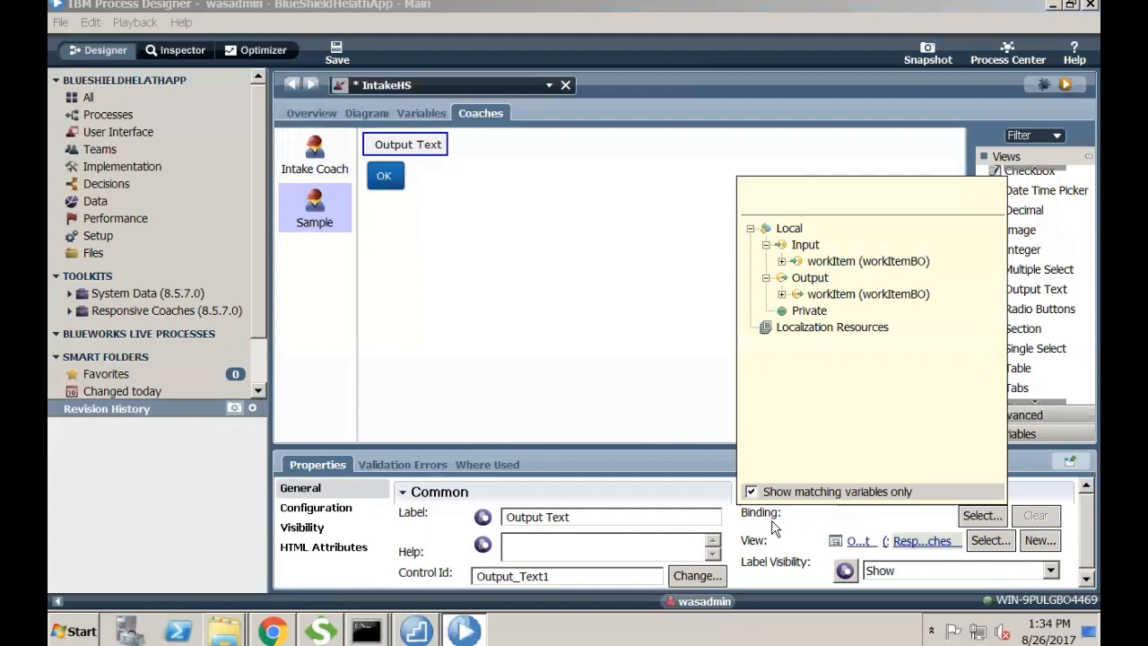
pyautogui.click(781, 261)
pyautogui.click(797, 279)
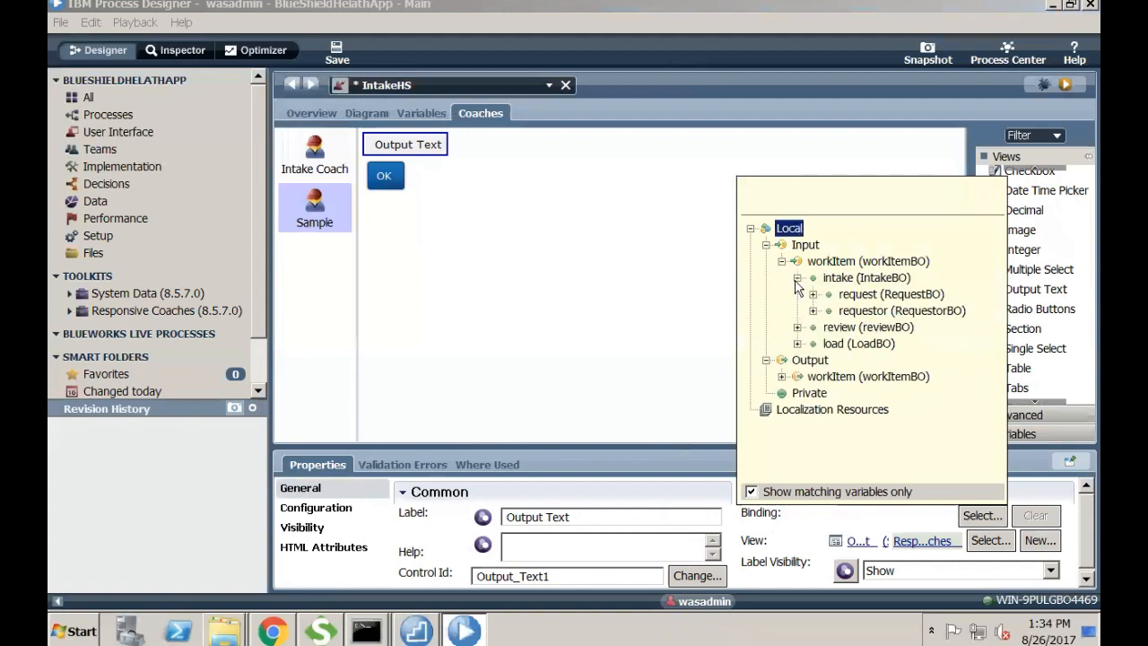
pyautogui.click(812, 294)
pyautogui.click(848, 311)
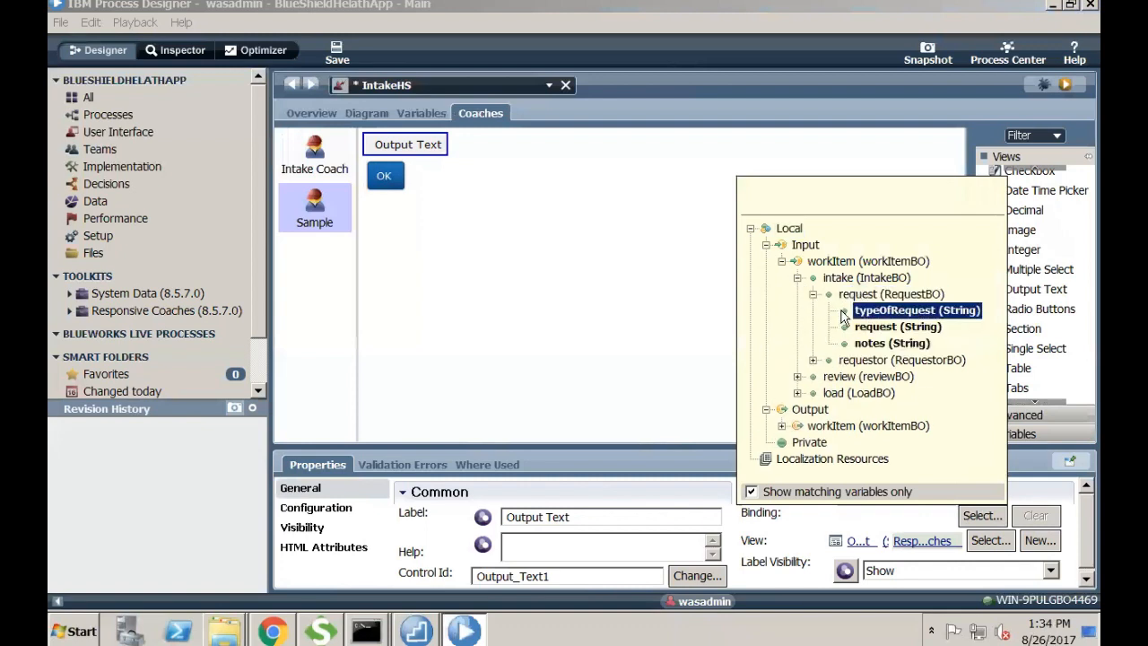
pyautogui.click(866, 311)
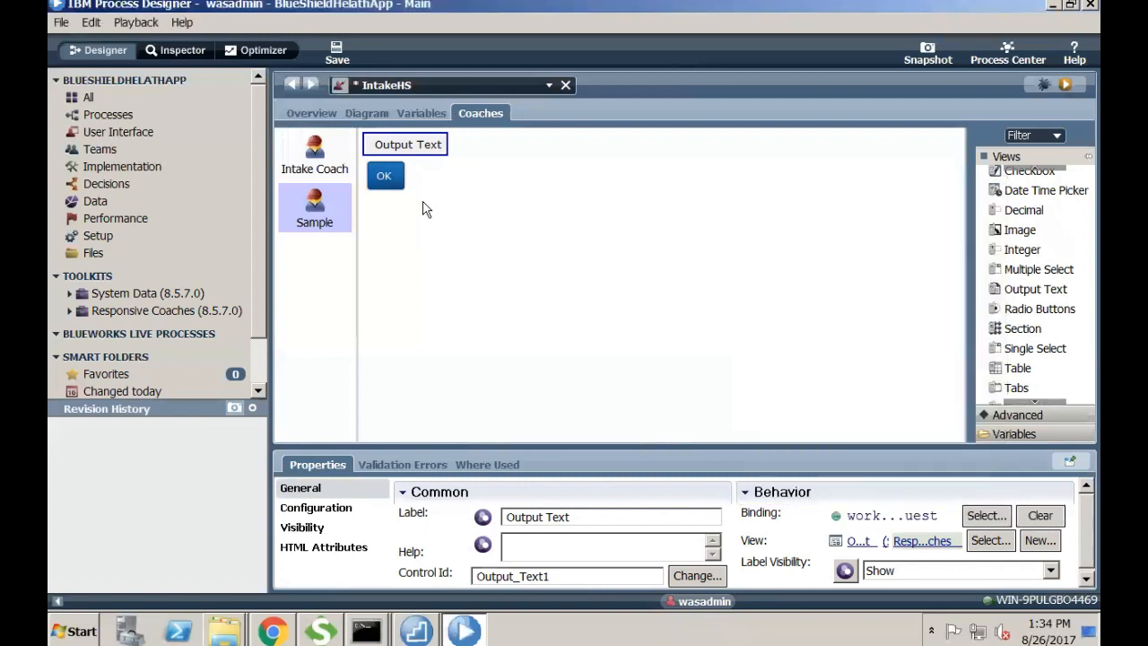
pyautogui.click(338, 54)
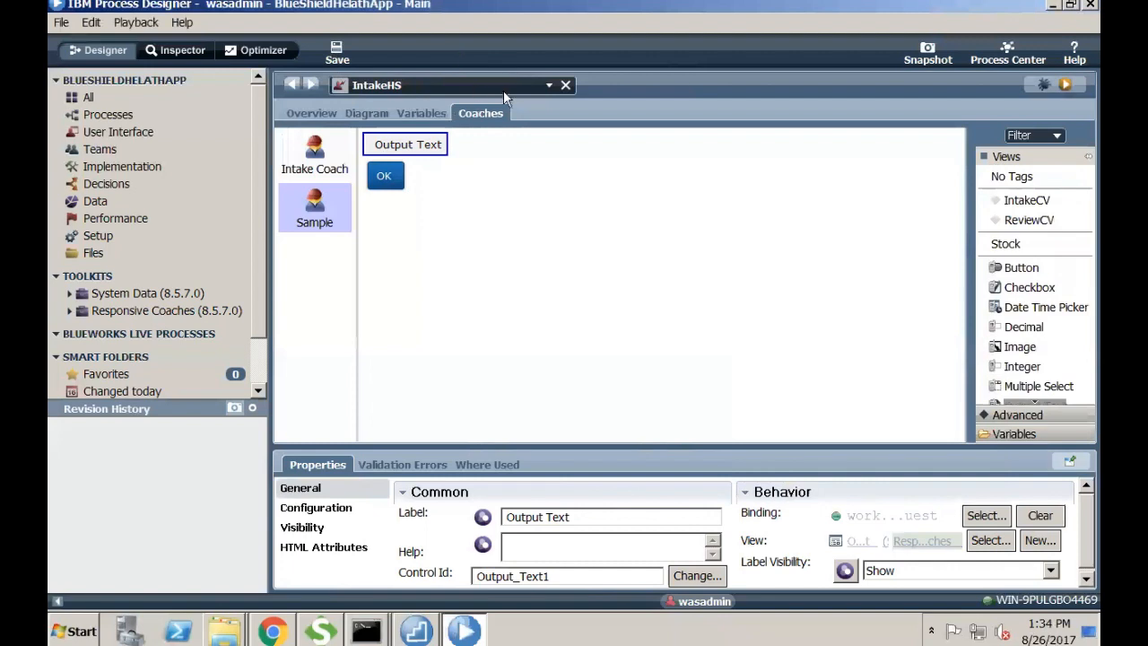
pyautogui.click(364, 110)
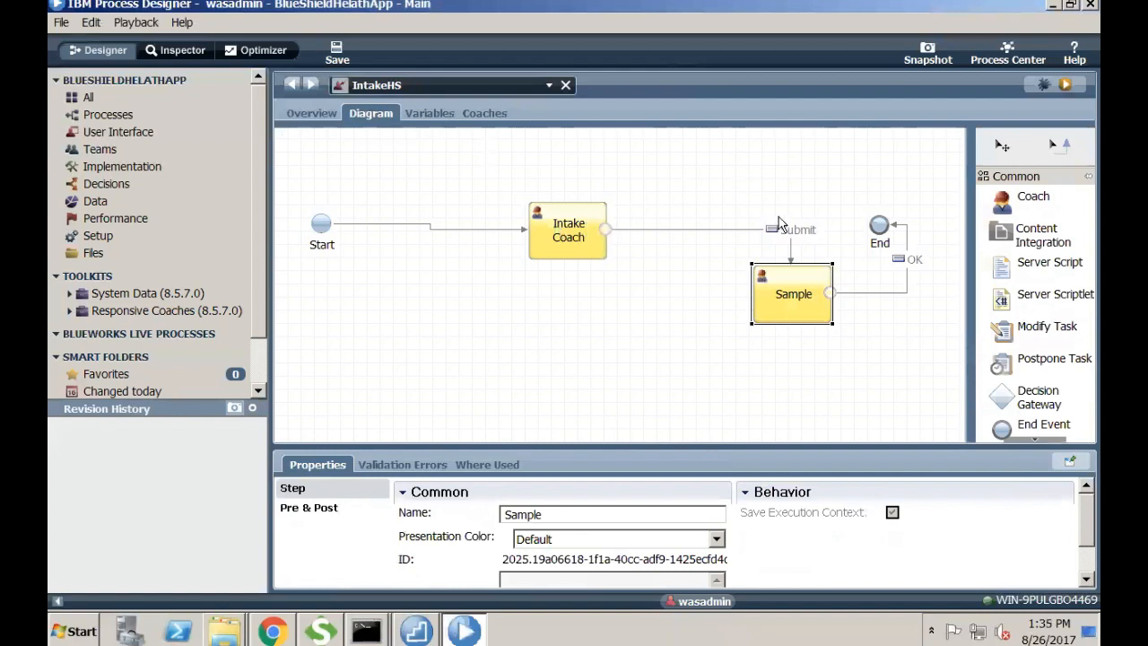
# - Review the Intake Coach layout, then open the Sample coach with its Output Text and OK
pyautogui.click(575, 237)
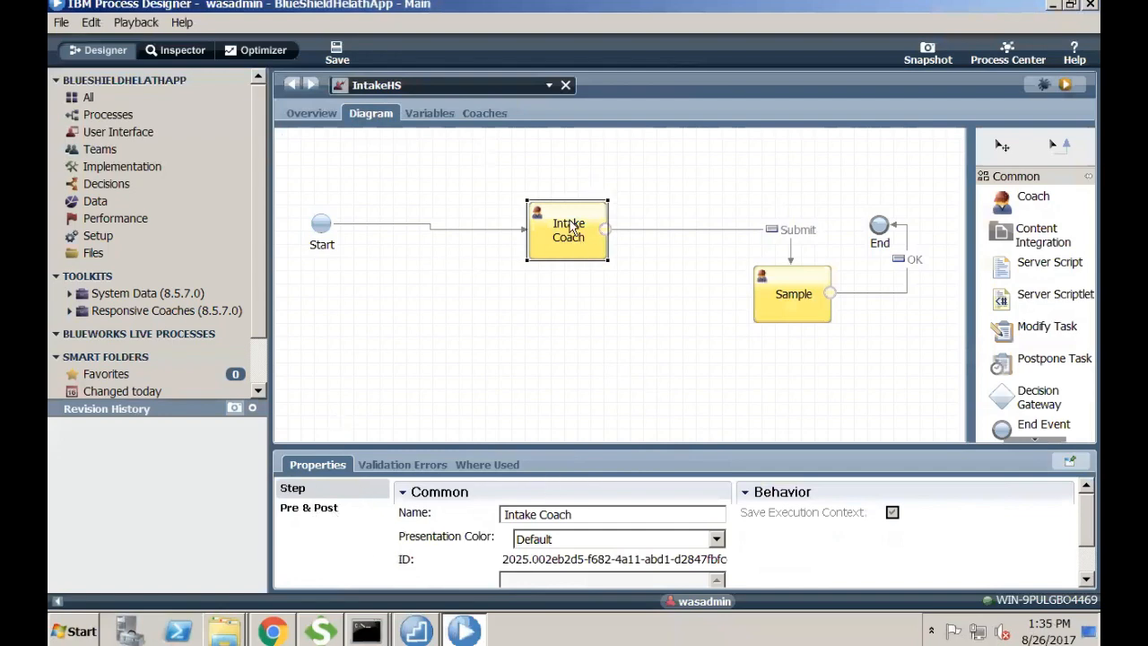
pyautogui.click(493, 111)
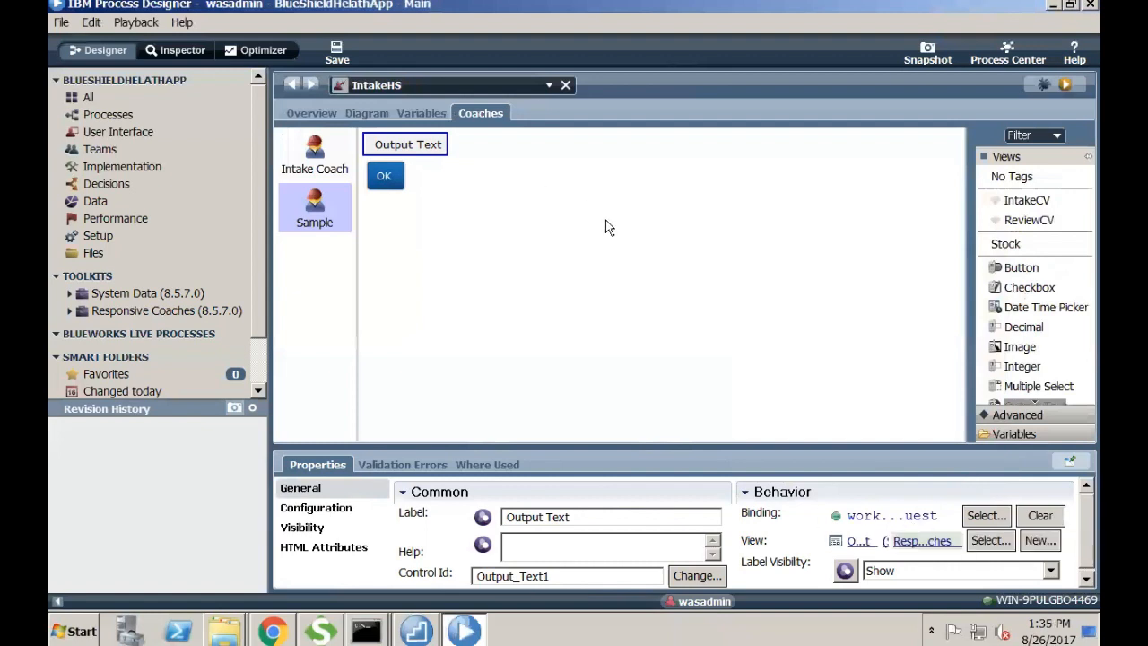
pyautogui.click(375, 110)
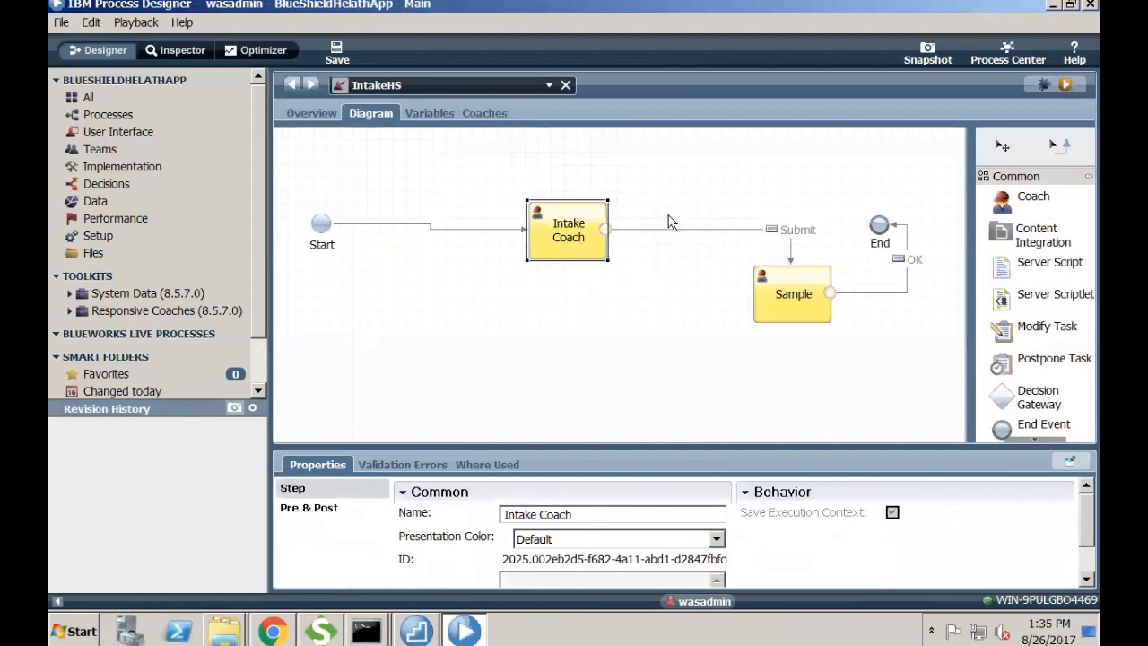
pyautogui.click(786, 301)
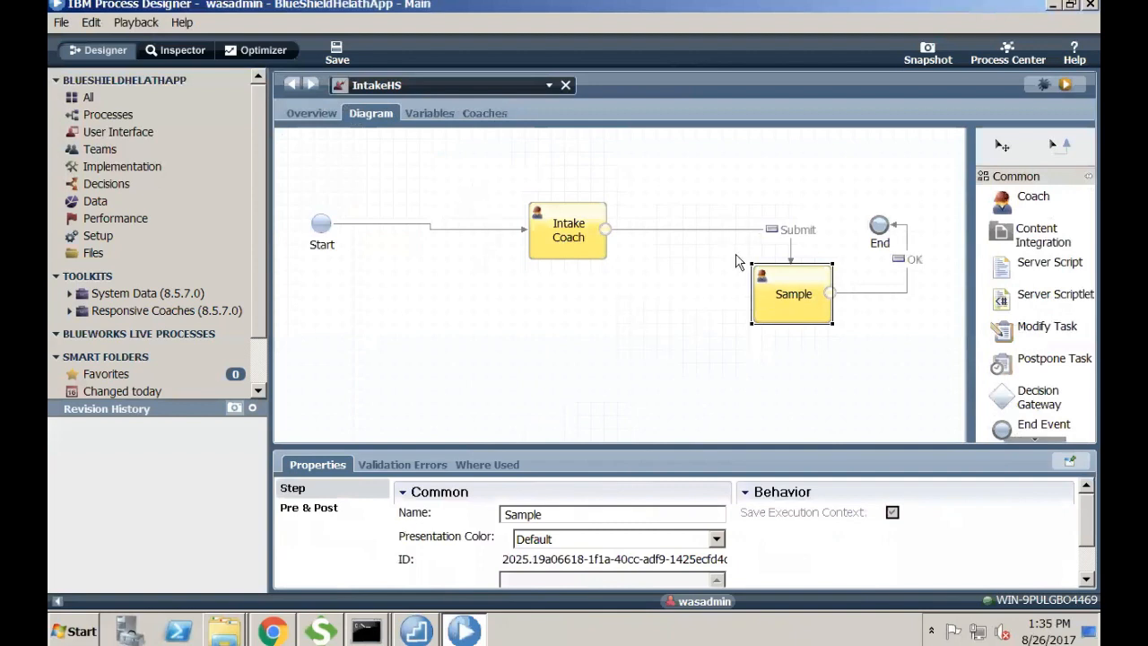
pyautogui.doubleClick(786, 297)
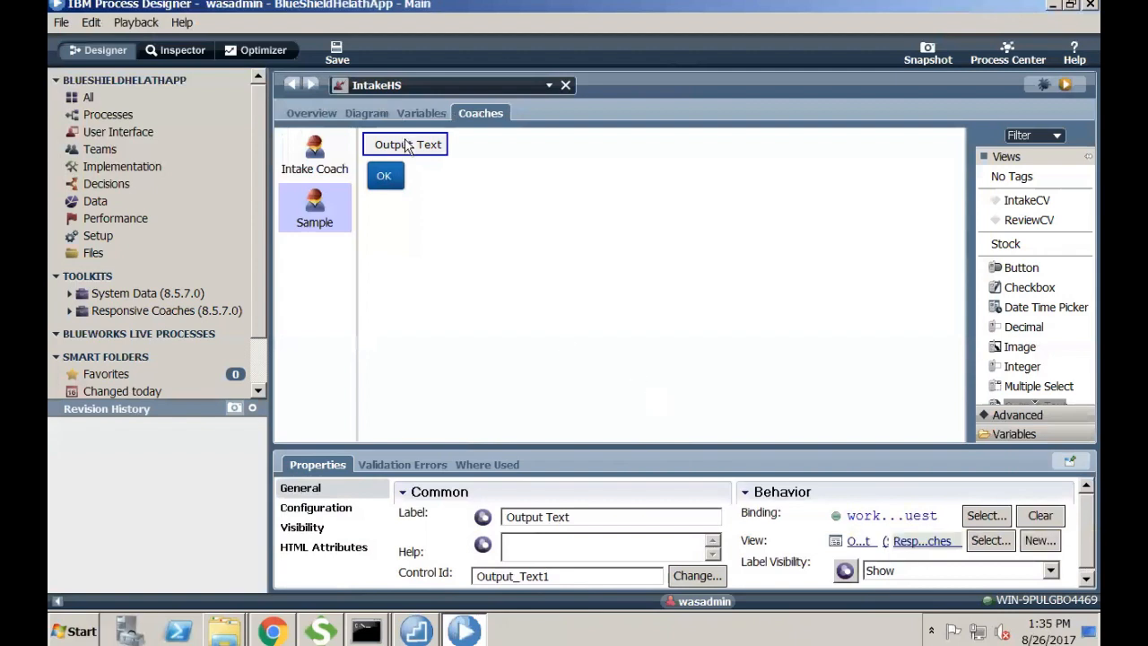
pyautogui.click(138, 113)
# - Run a new DataIntegrityApp instance and launch Collection Document as user intake
pyautogui.click(316, 145)
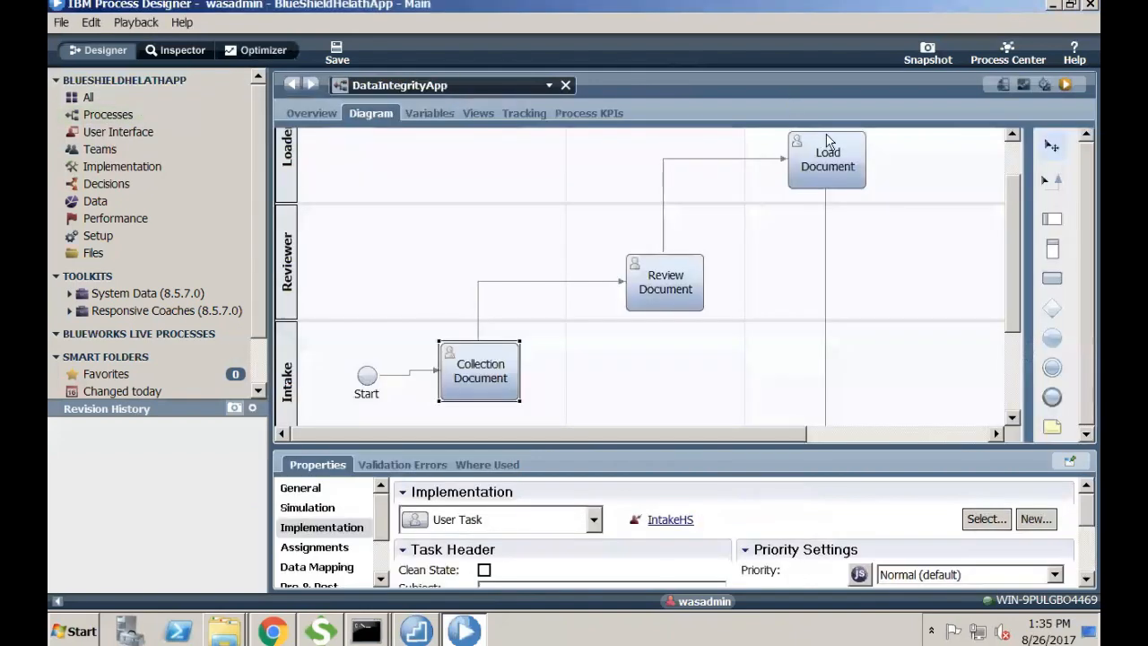
pyautogui.click(1058, 85)
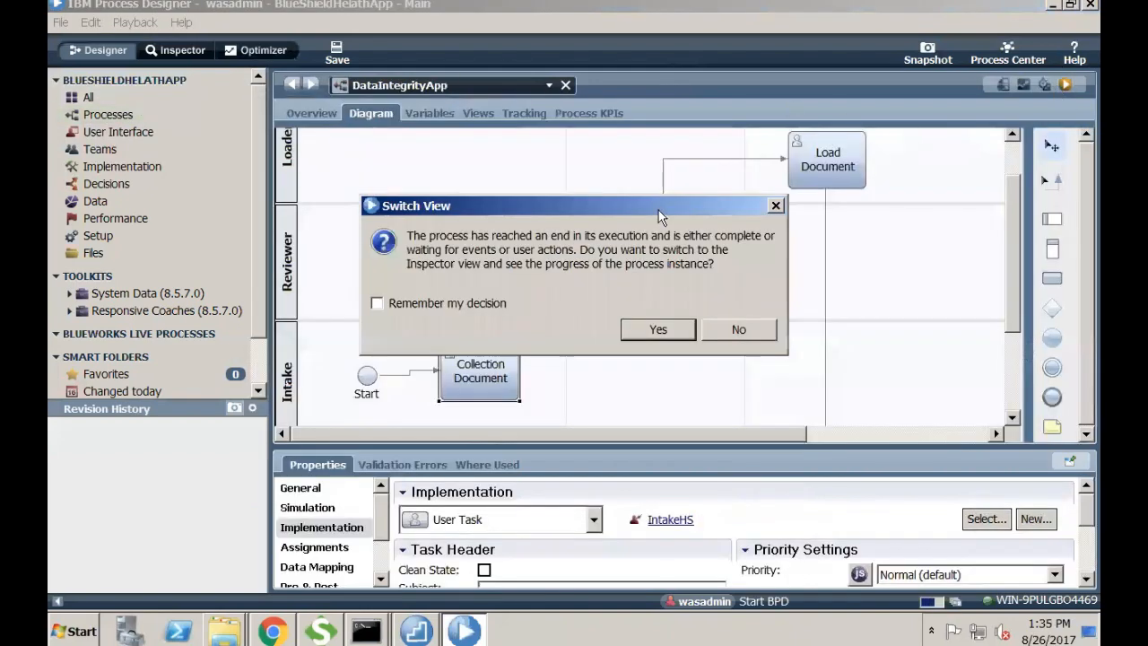
pyautogui.click(660, 328)
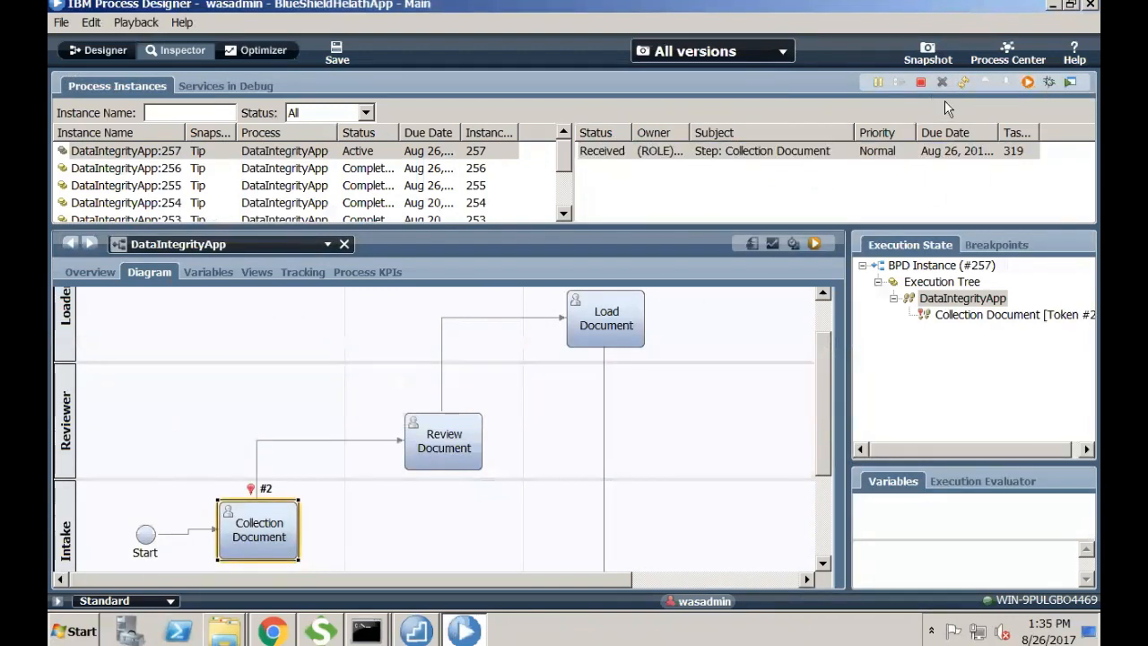
pyautogui.click(1029, 85)
pyautogui.click(643, 343)
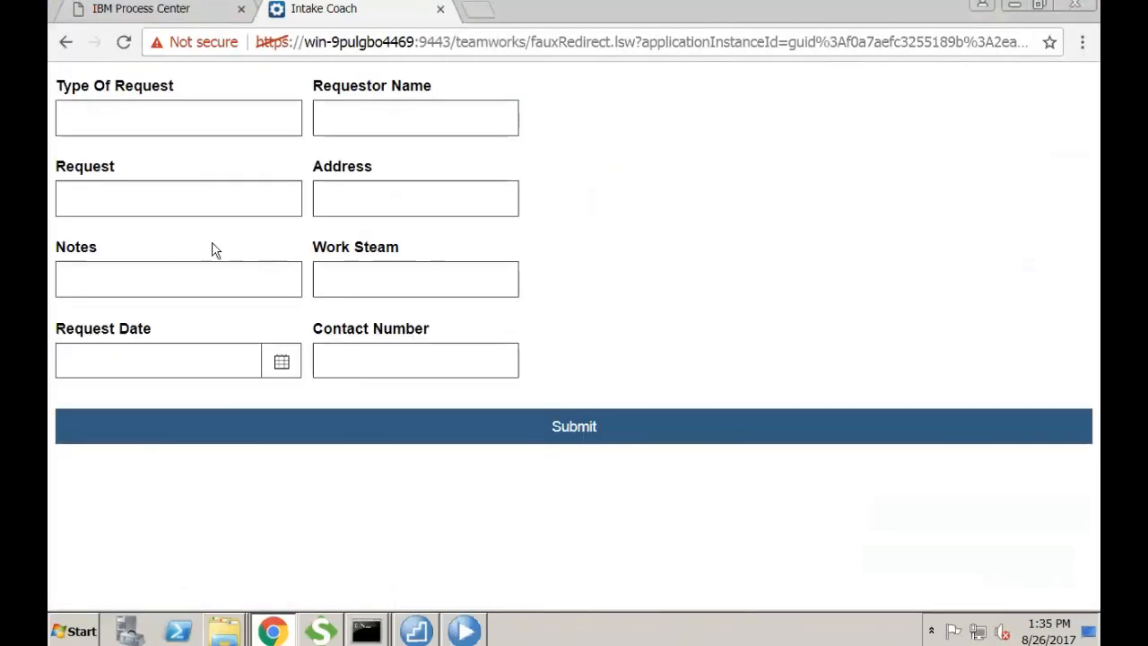
# - Fill the intake form: Type Of Request 'Termination', Request 'Termination ifof account', plus an address
pyautogui.click(163, 130)
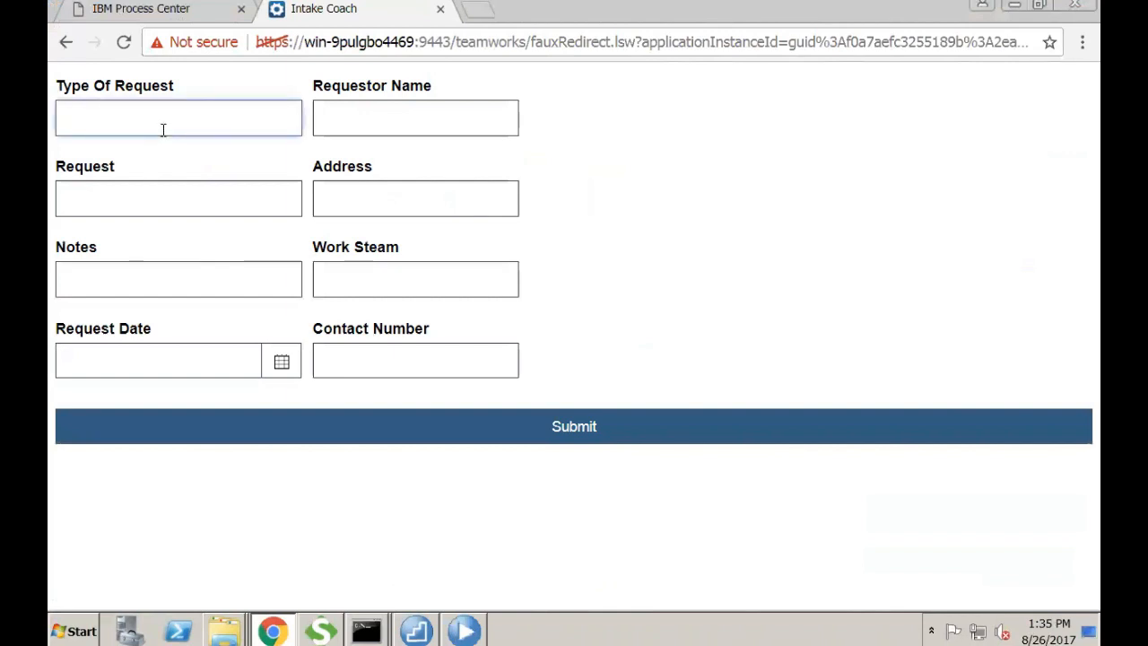
pyautogui.write('Termination')
pyautogui.press('Tab')
pyautogui.write('Termina')
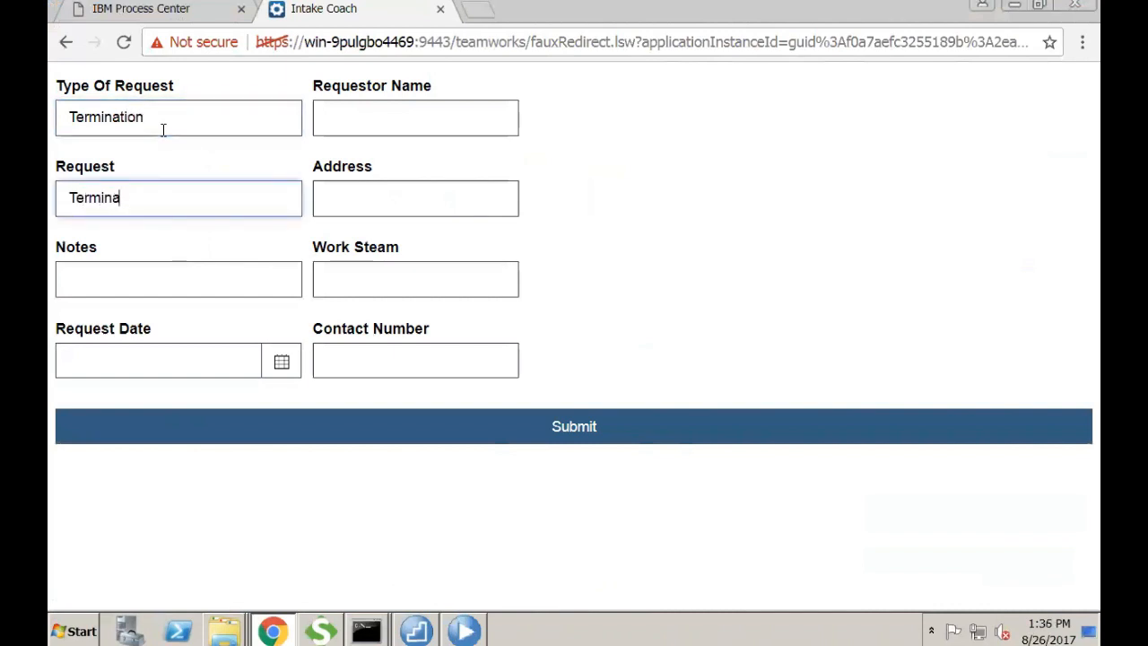
pyautogui.write('tion if')
pyautogui.write('of account')
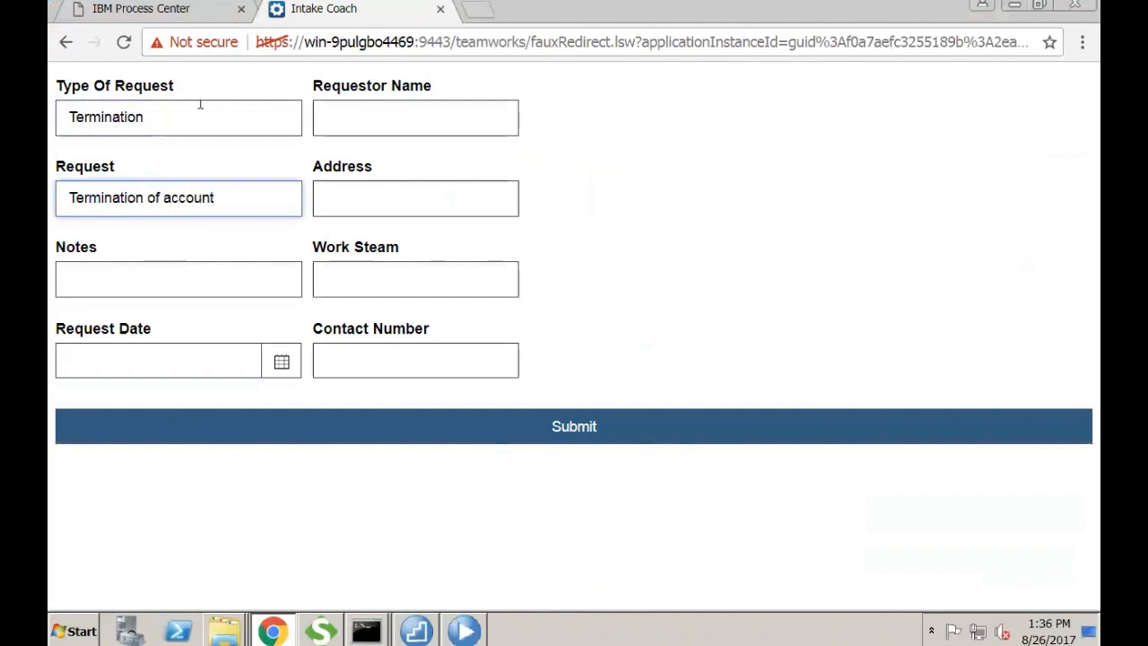
pyautogui.click(319, 195)
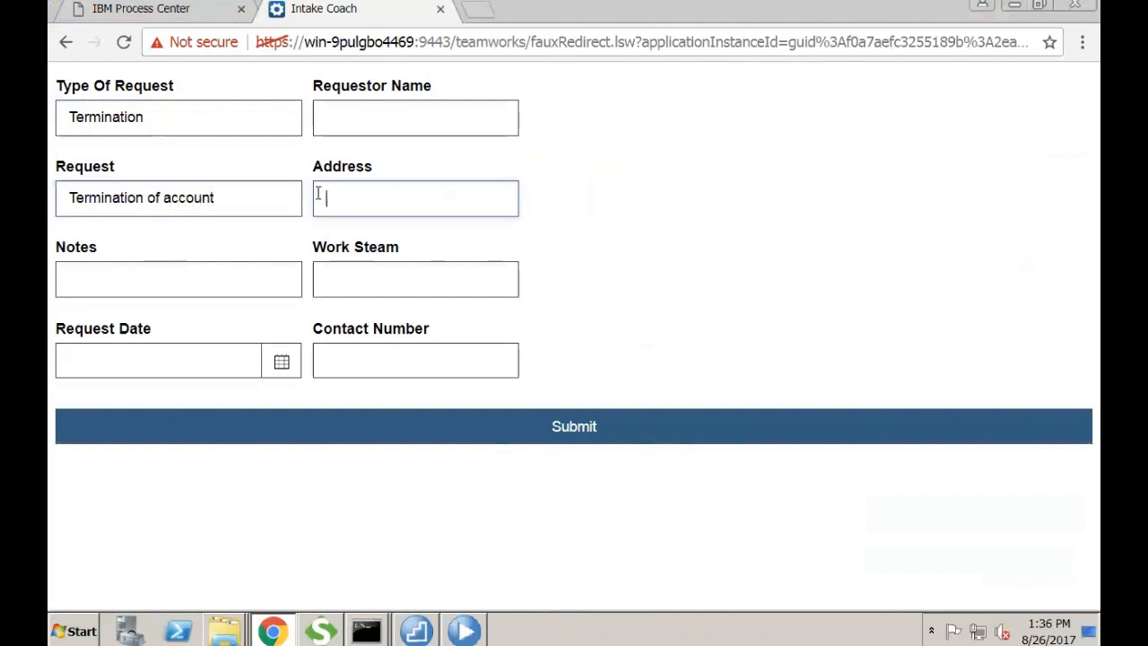
pyautogui.write('Chocago')
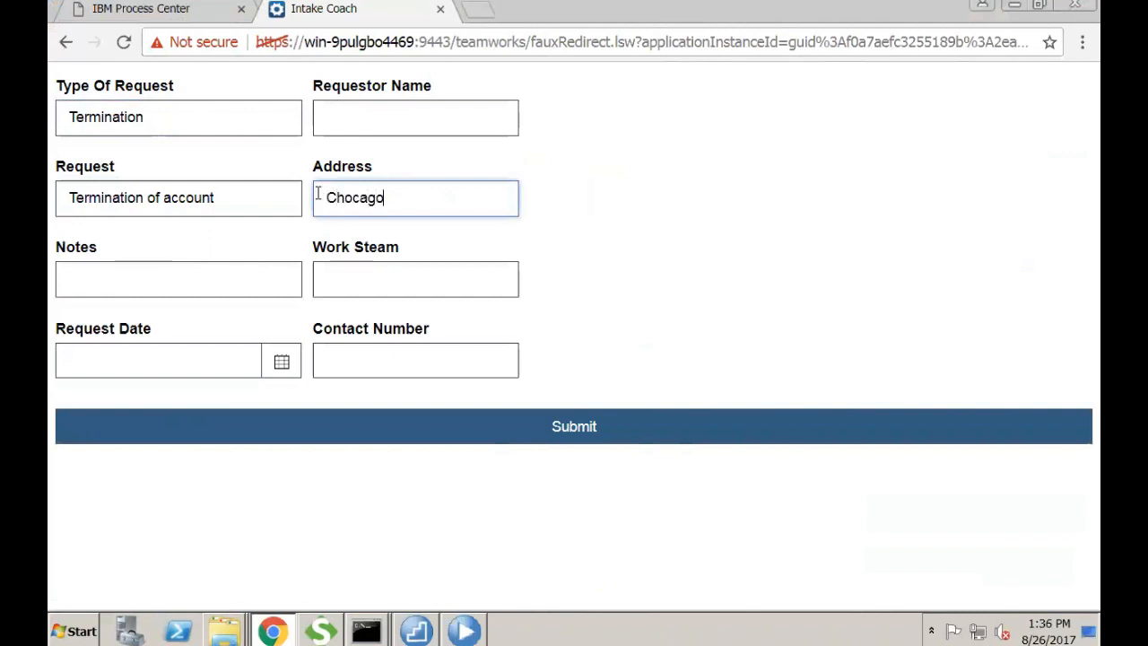
pyautogui.press('Tab')
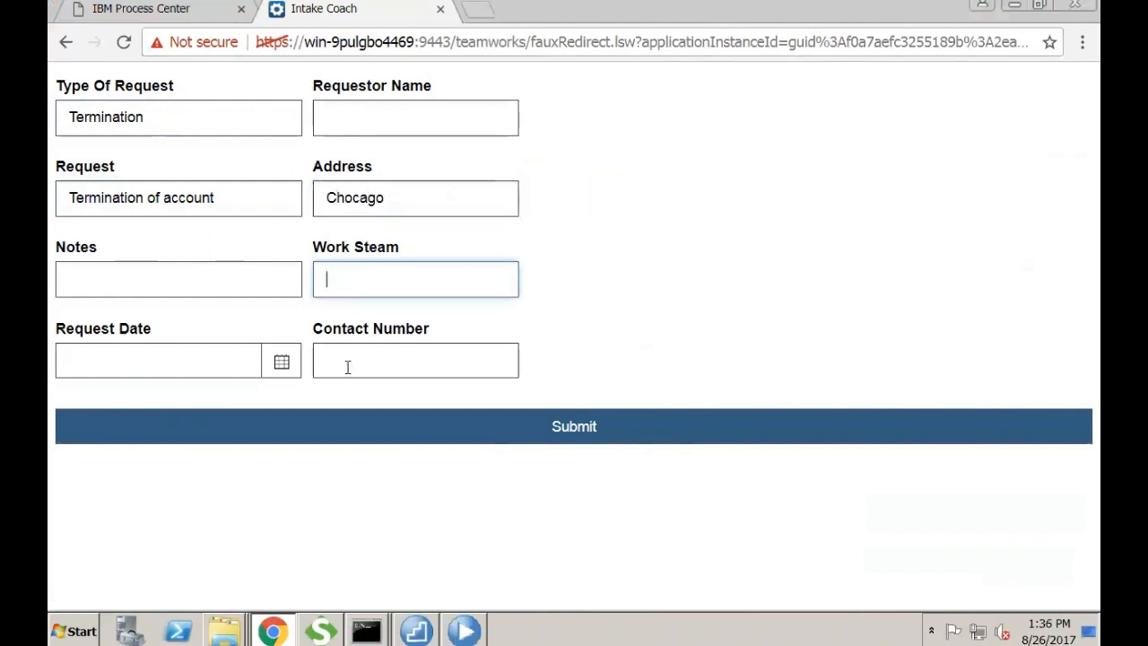
# - Submit the form and confirm the Sample page displays Termination
pyautogui.click(375, 418)
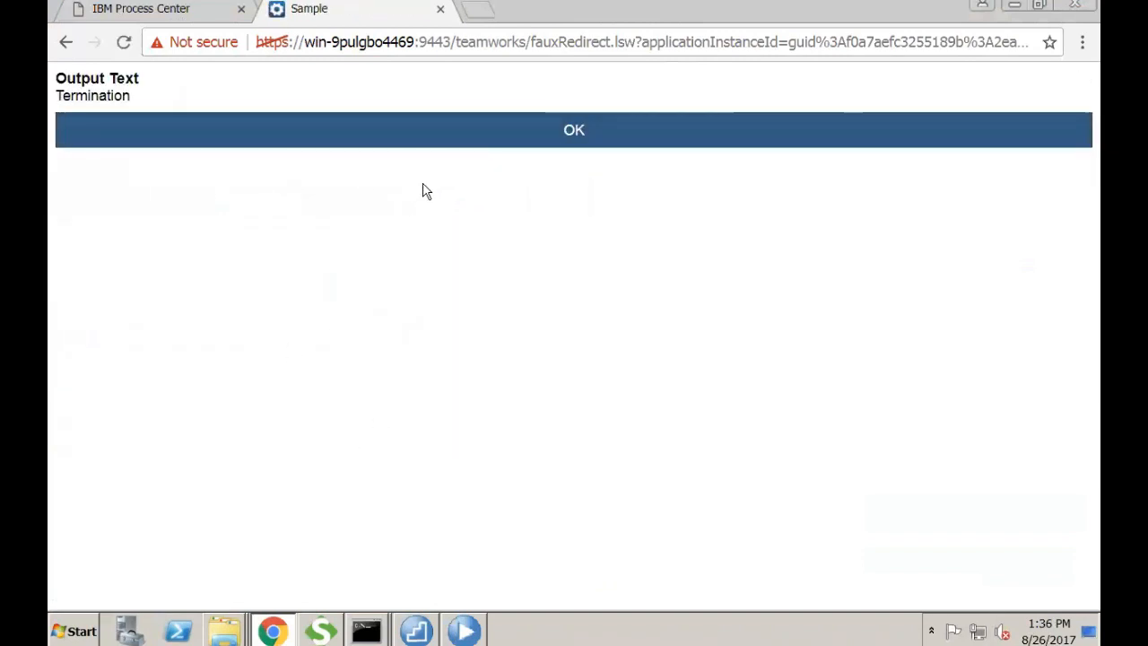
pyautogui.doubleClick(120, 97)
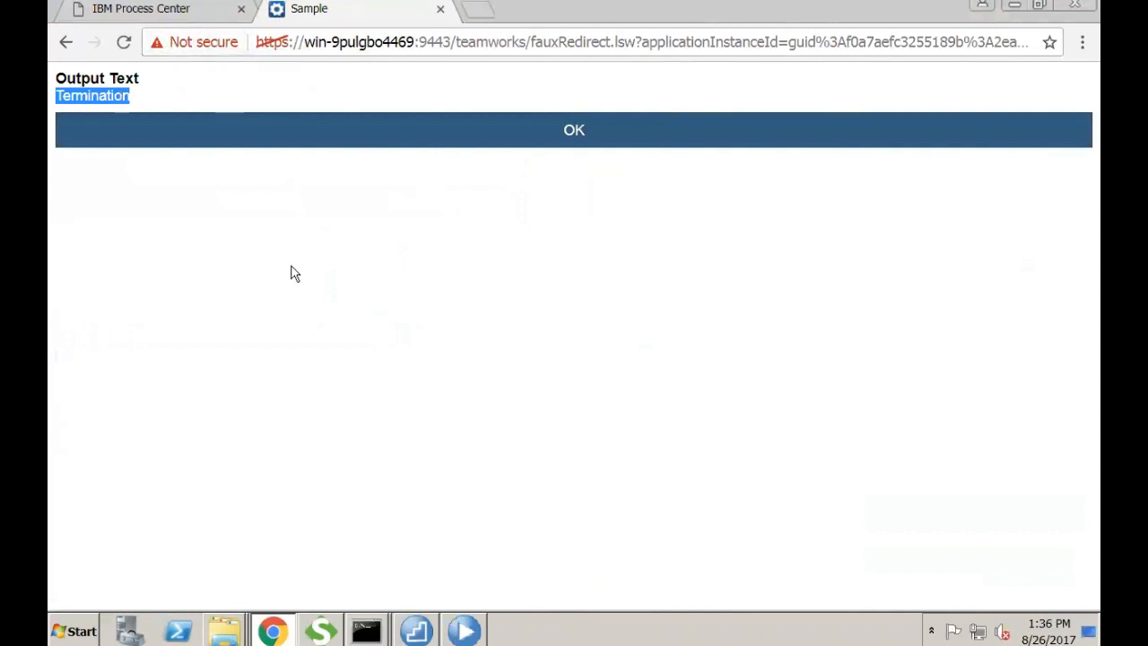
pyautogui.click(463, 630)
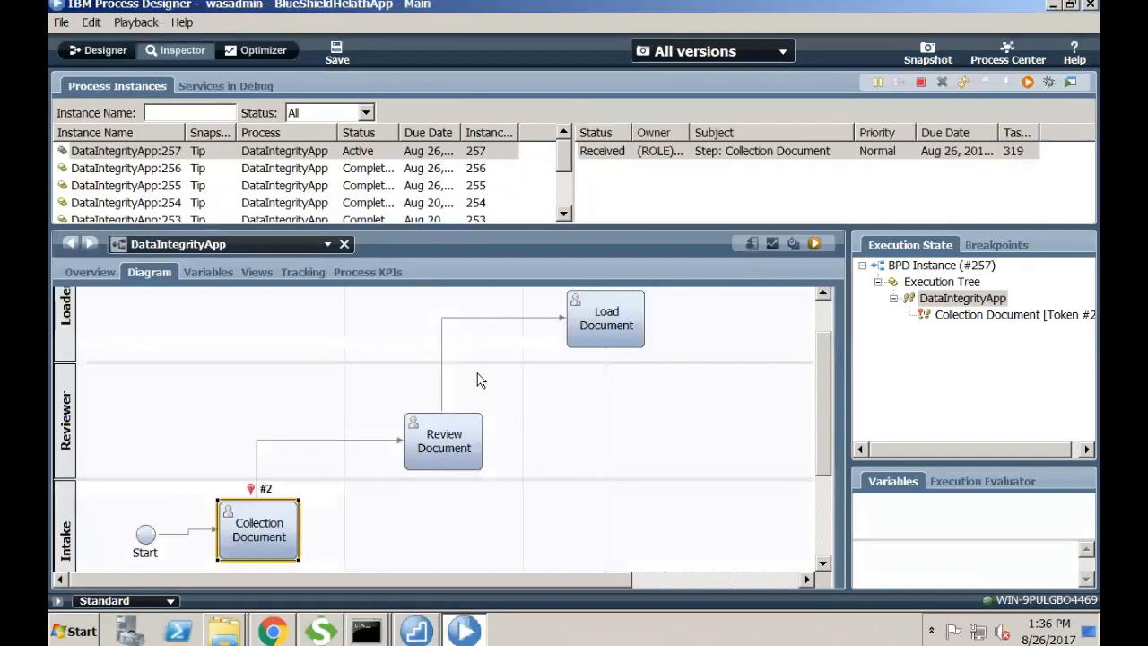
# - Open IntakeHS from the Inspector's Collection Document, view its variables and diagram, then the Sample coach
pyautogui.click(266, 516)
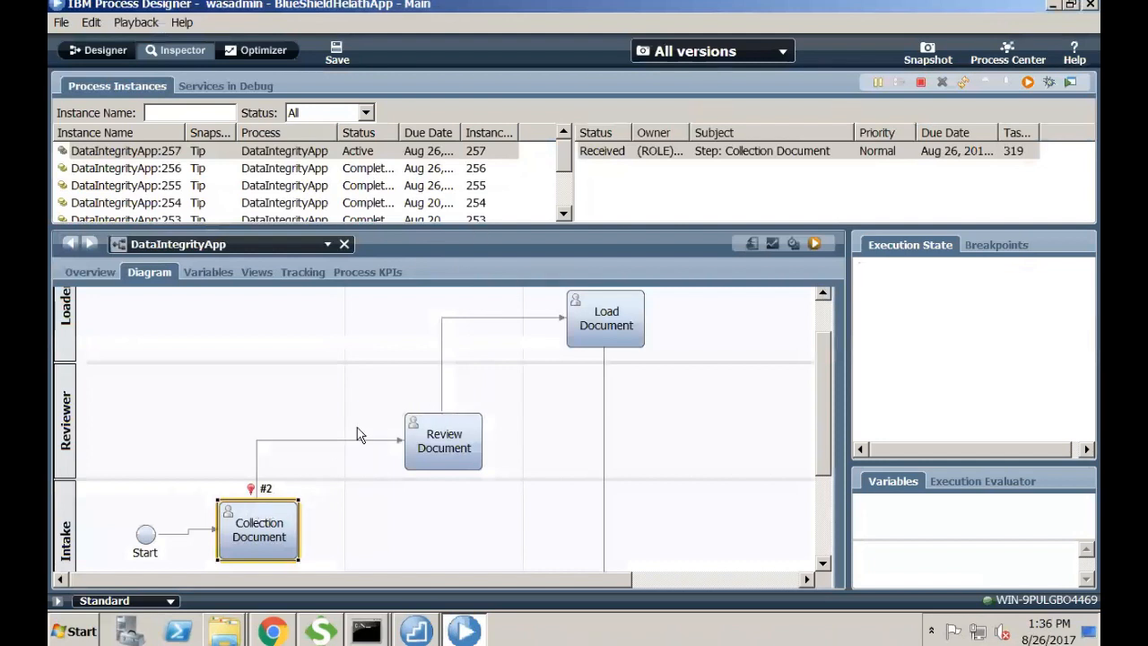
pyautogui.doubleClick(281, 533)
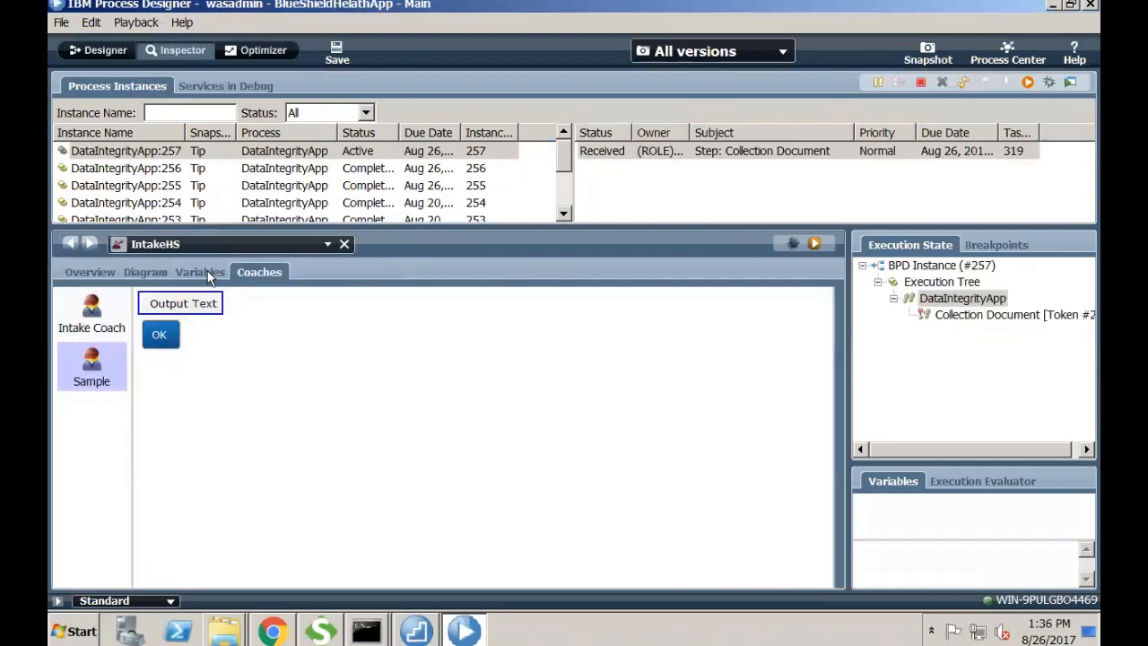
pyautogui.click(207, 270)
pyautogui.click(164, 270)
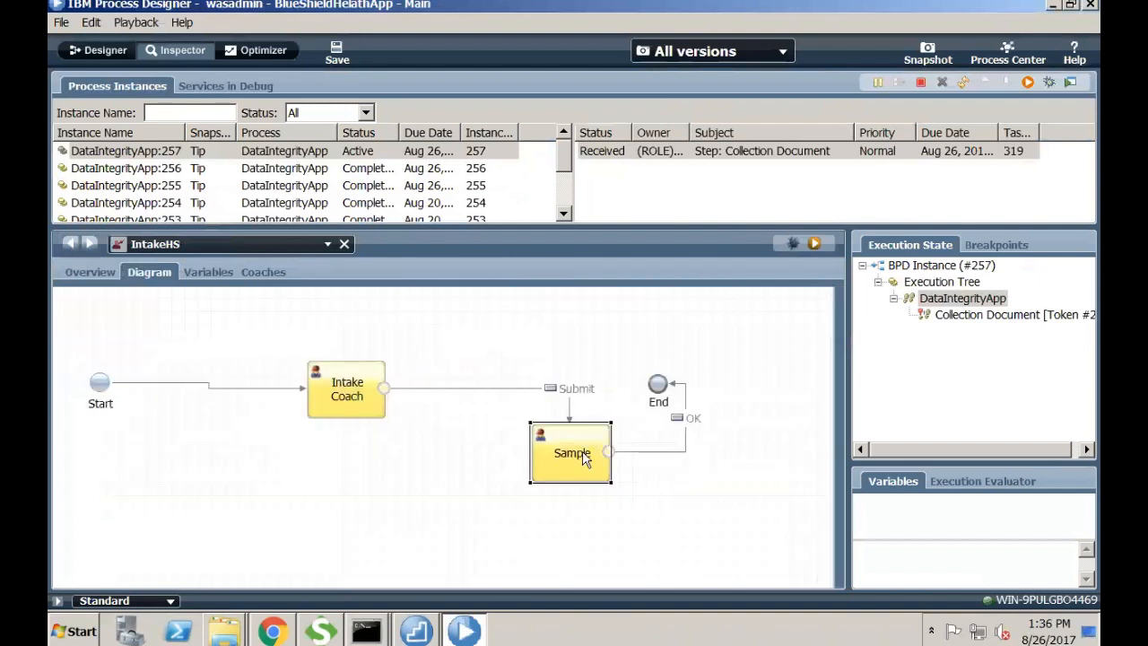
pyautogui.doubleClick(585, 458)
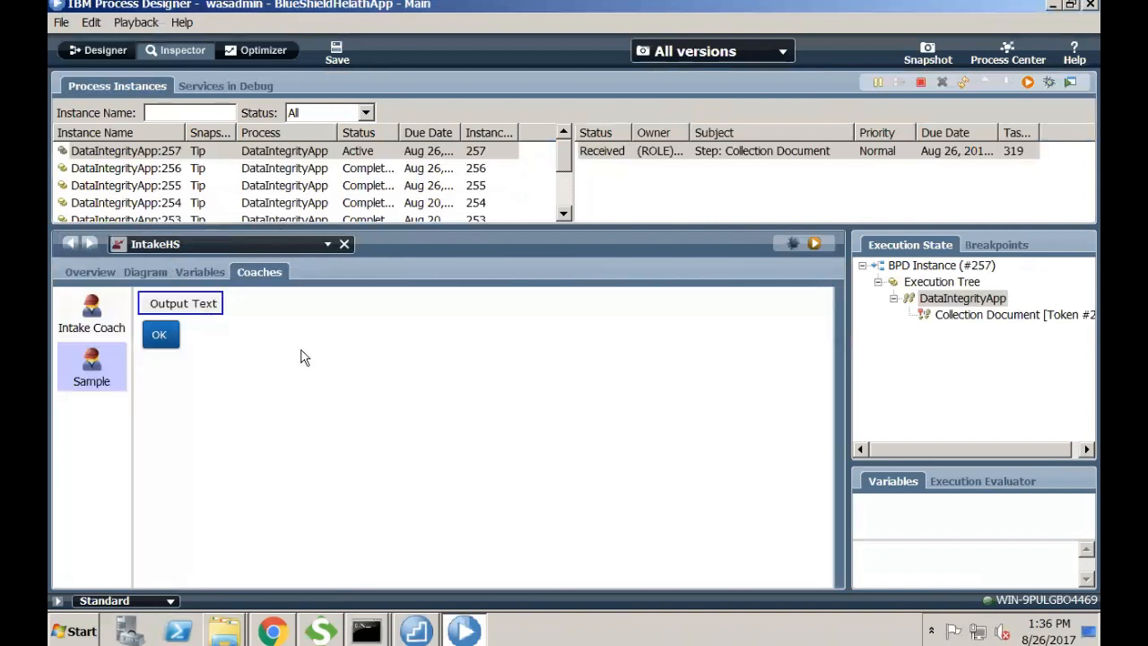
pyautogui.click(287, 615)
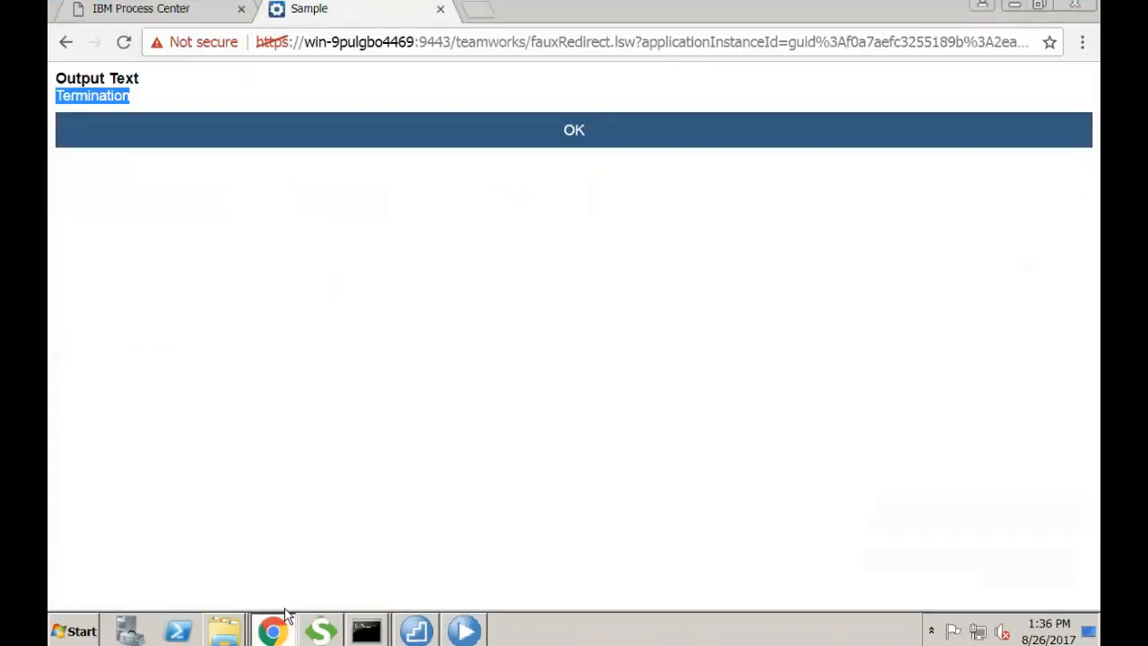
# - Inspect the Termination output on the Sample page and press OK to end the task
pyautogui.click(148, 96)
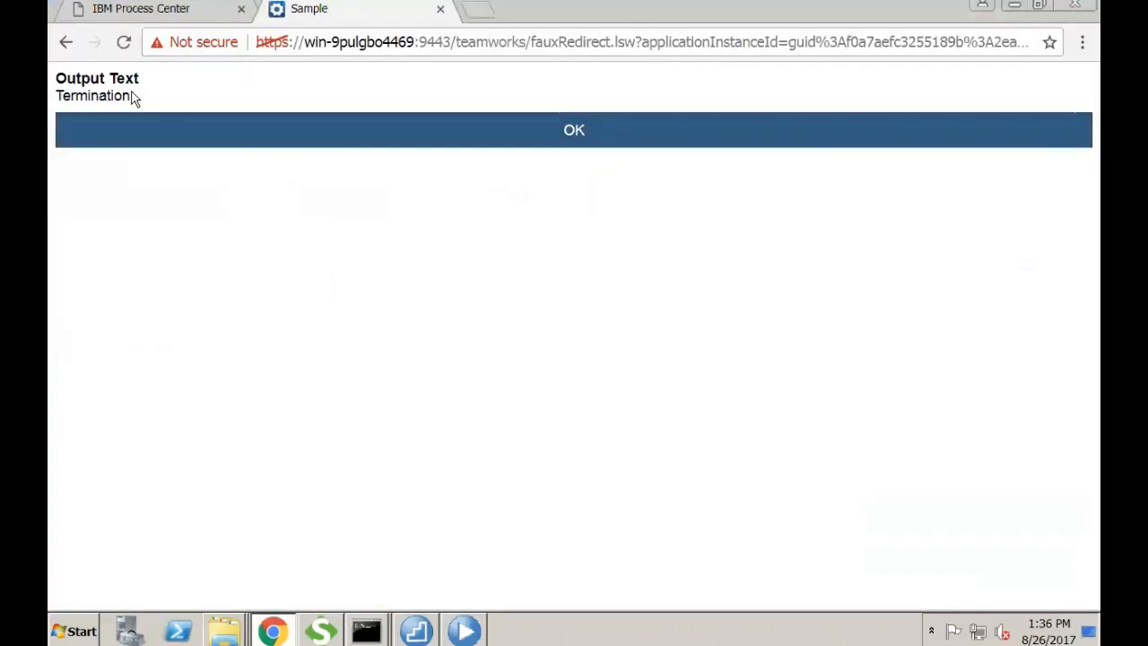
pyautogui.doubleClick(125, 94)
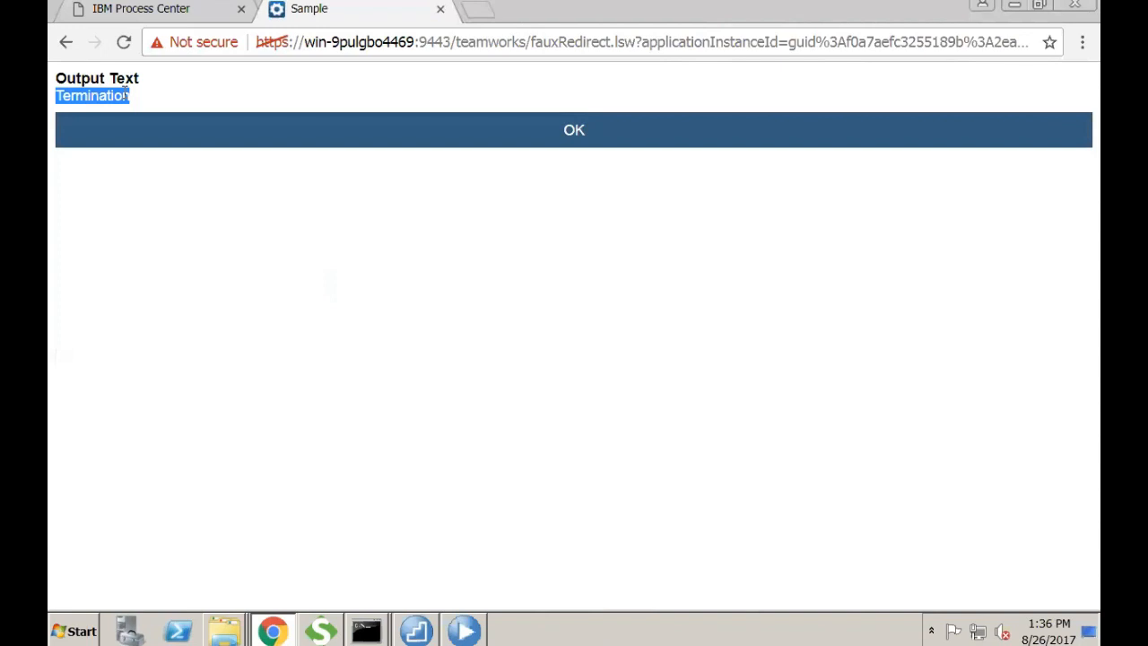
pyautogui.click(456, 138)
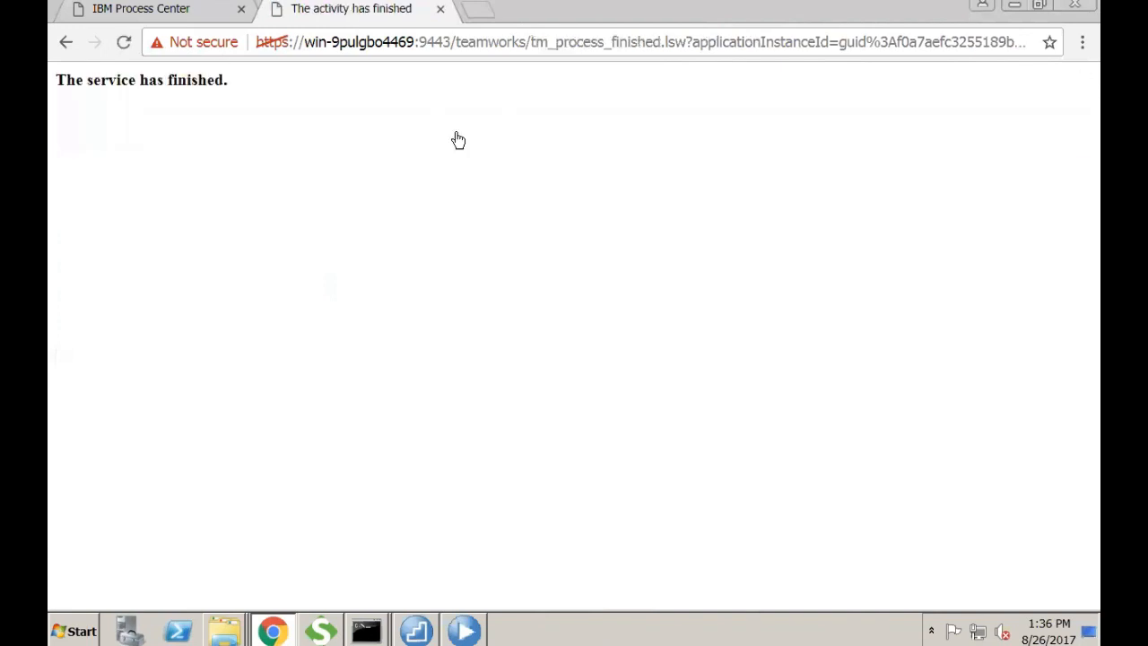
pyautogui.click(455, 617)
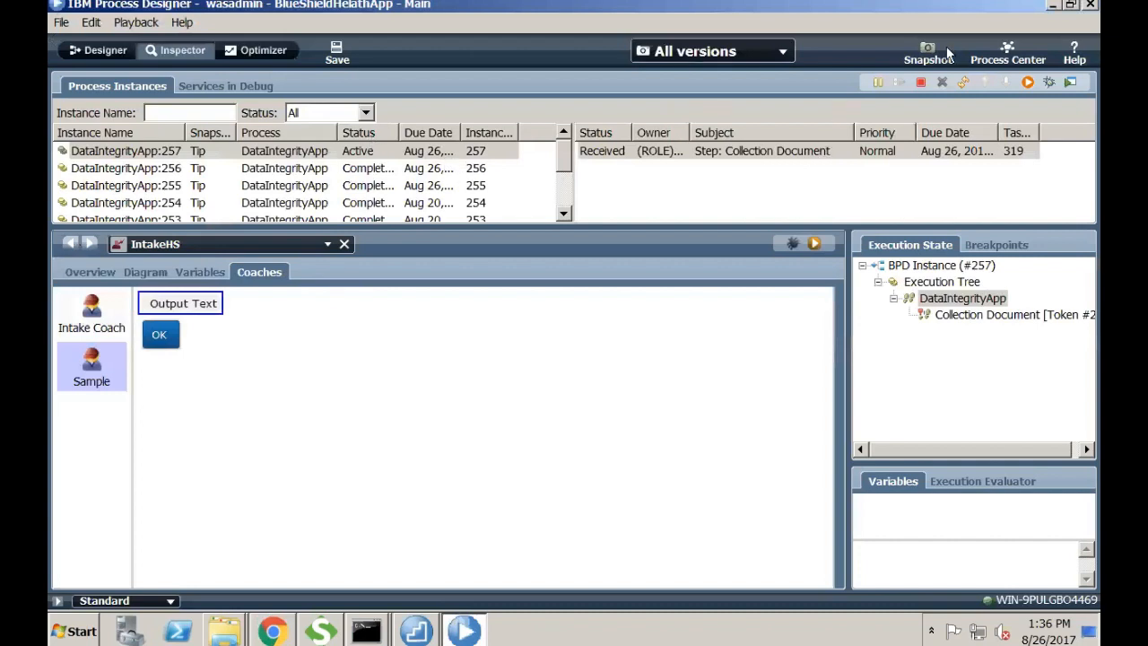
# - Refresh the instance and run the new Review Document task, confirming the user to run as
pyautogui.click(962, 82)
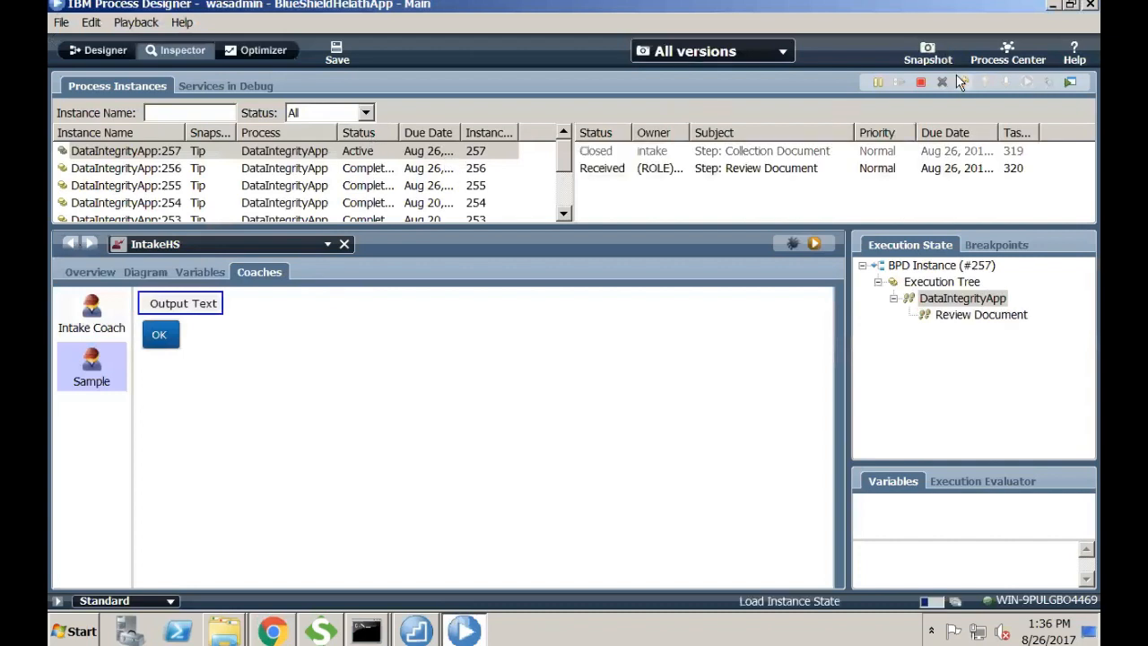
pyautogui.click(674, 169)
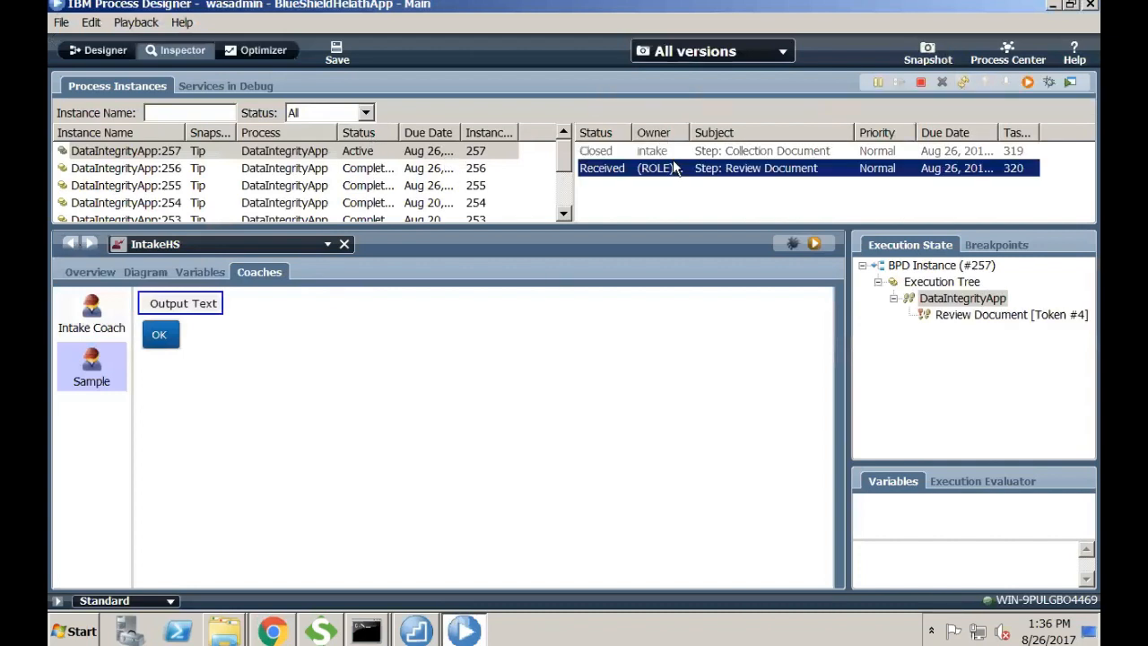
pyautogui.click(1027, 82)
pyautogui.click(633, 334)
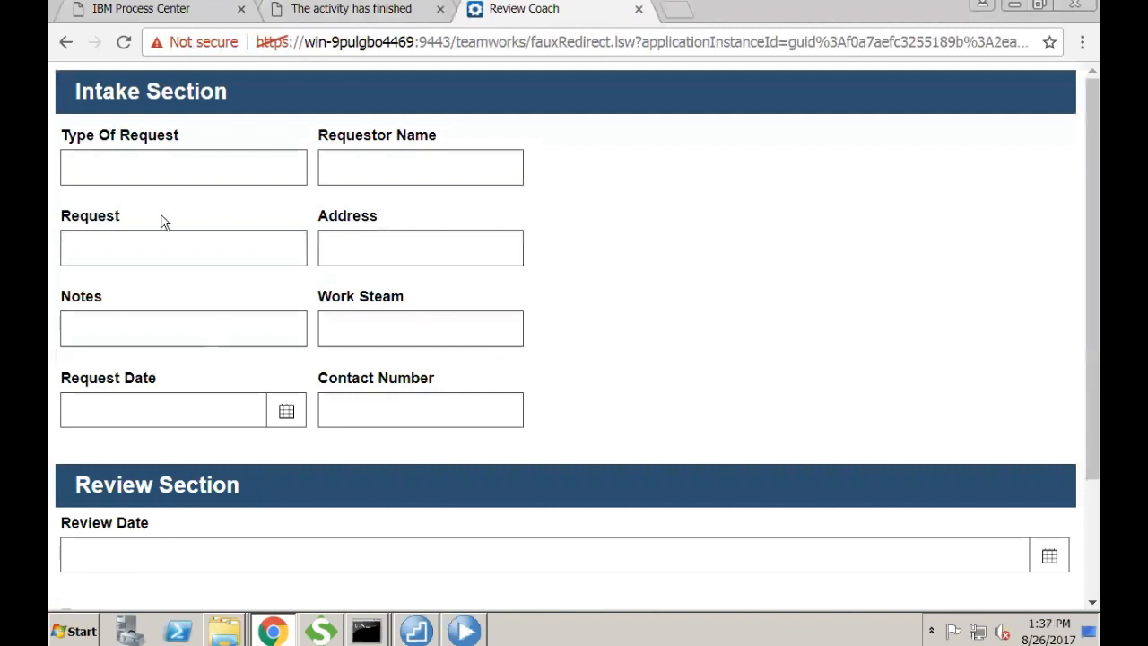
# - Check the empty Type Of Request field on the Review Coach, then return to Process Designer
pyautogui.click(146, 172)
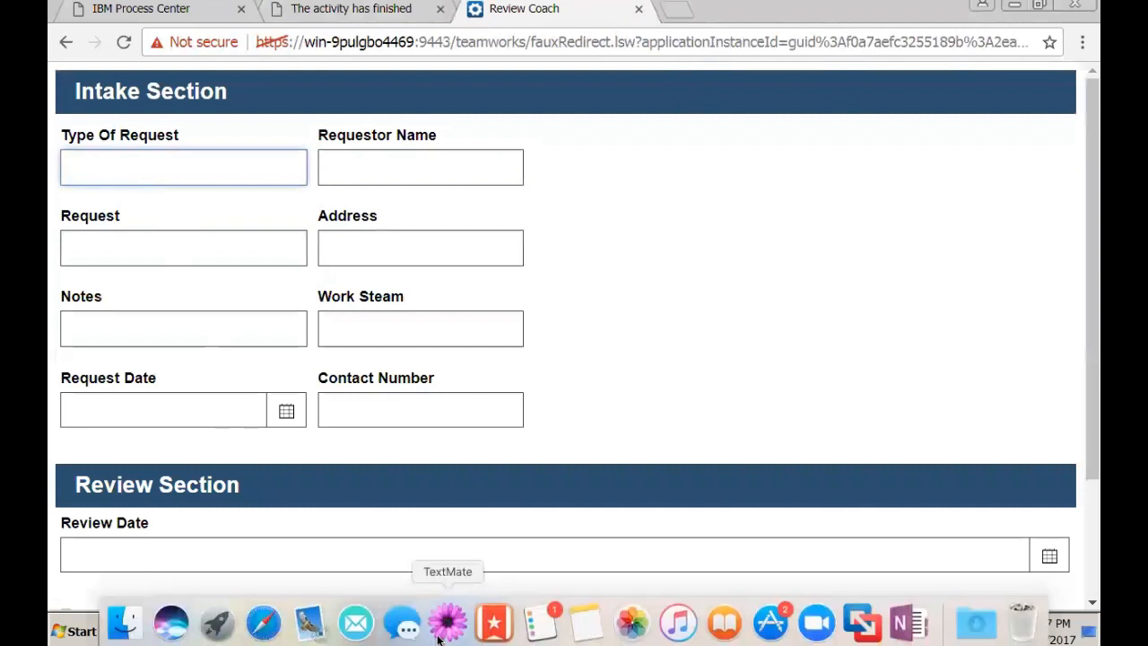
pyautogui.moveTo(456, 608)
pyautogui.click(463, 627)
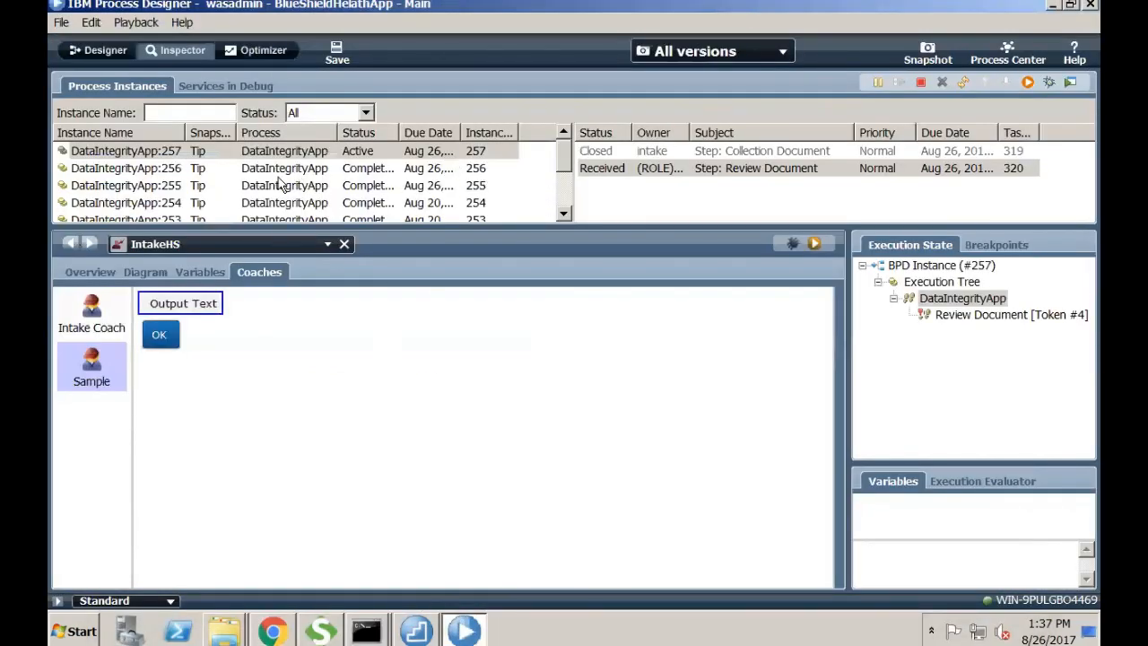
# - Open IntakeHS from DataIntegrityApp's Collection Document task and show its service flow diagram
pyautogui.click(106, 52)
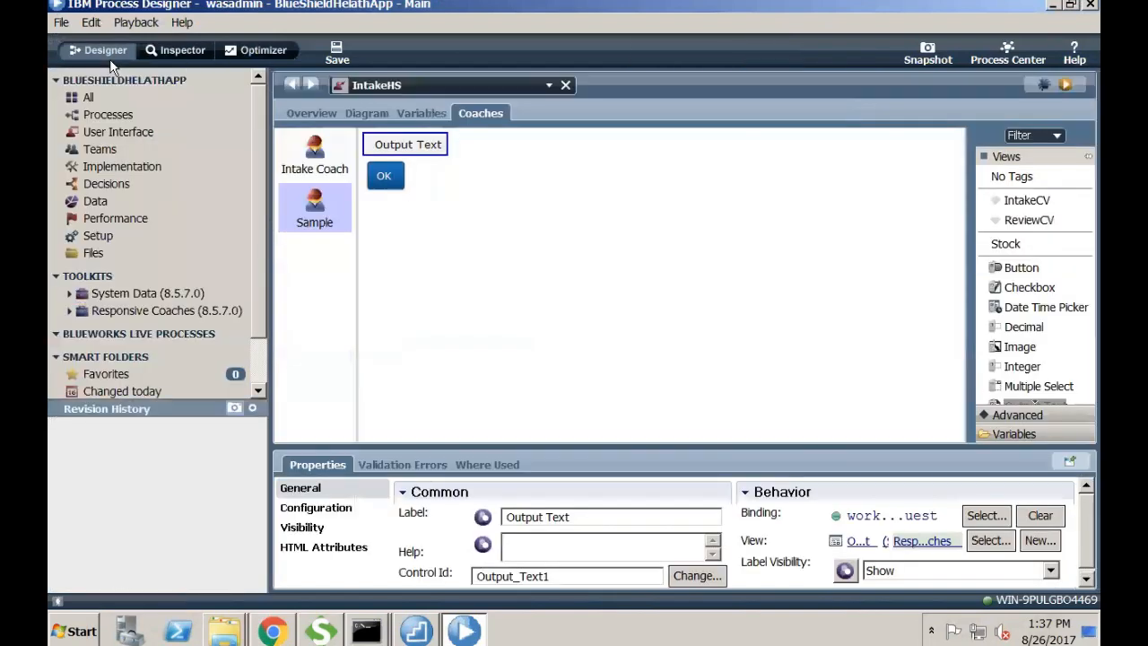
pyautogui.click(148, 115)
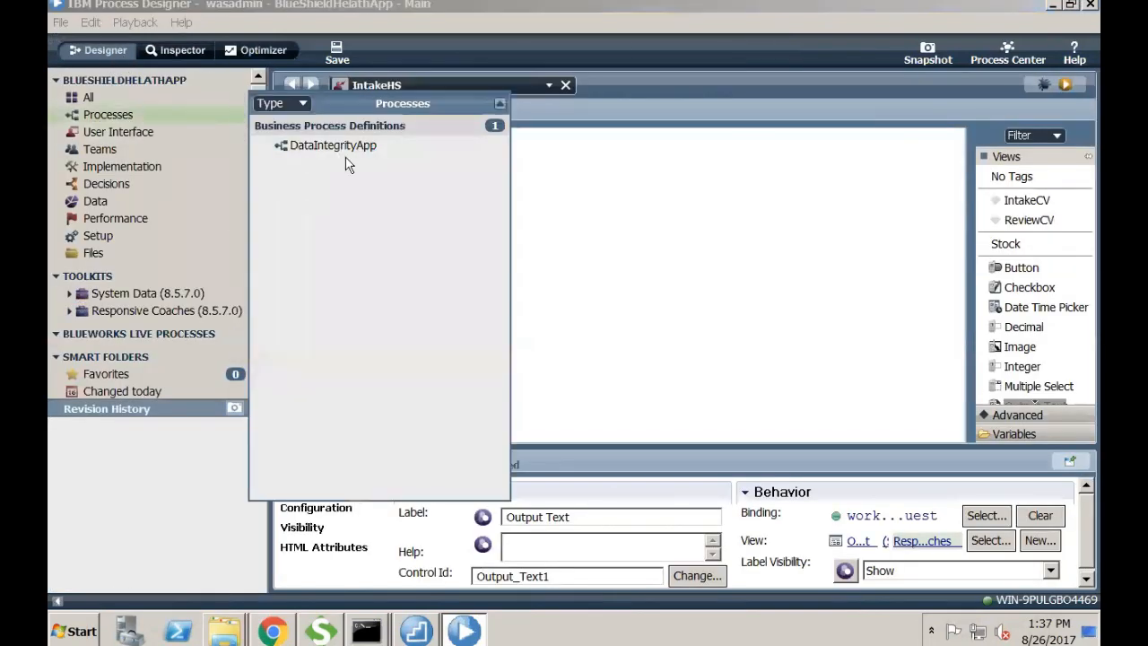
pyautogui.click(341, 149)
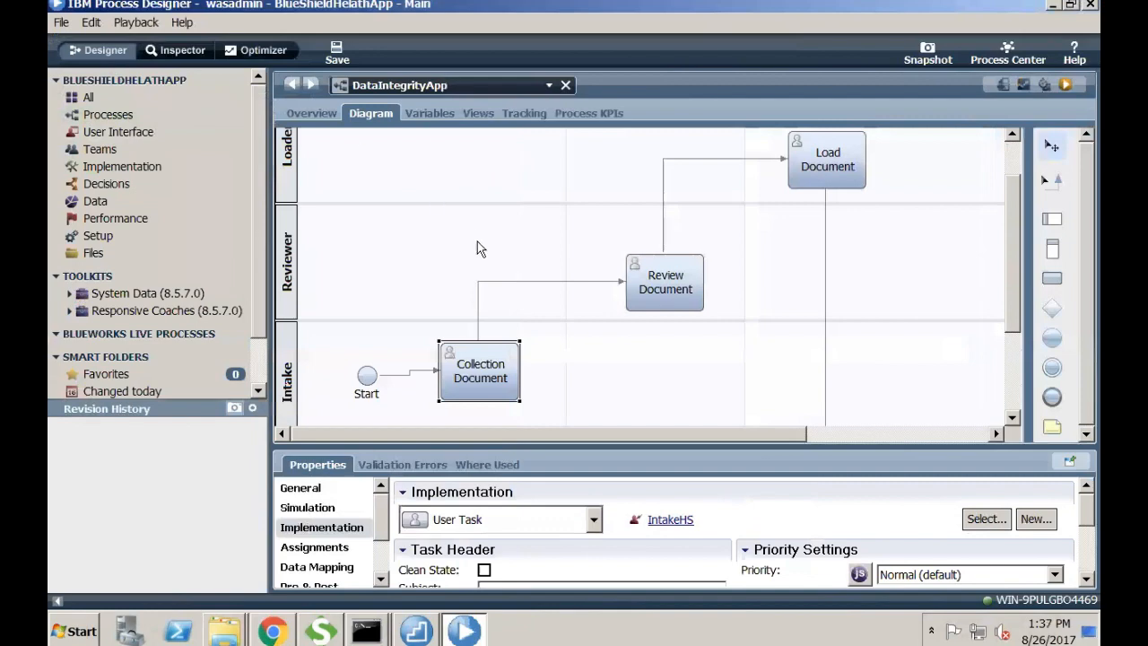
pyautogui.doubleClick(484, 392)
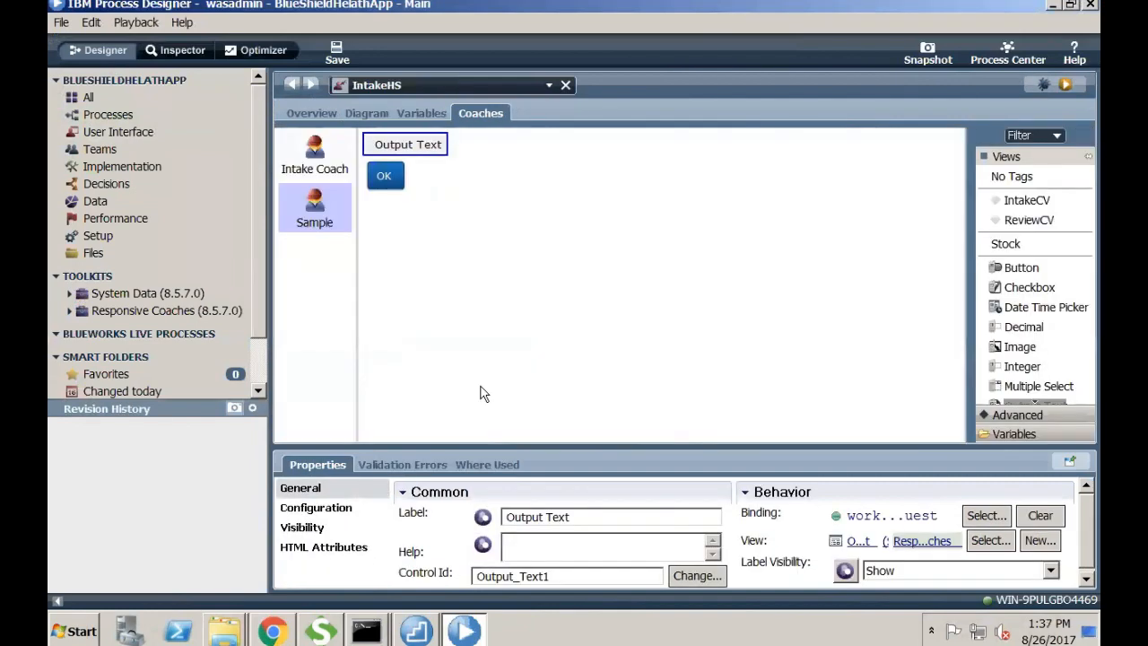
pyautogui.click(368, 114)
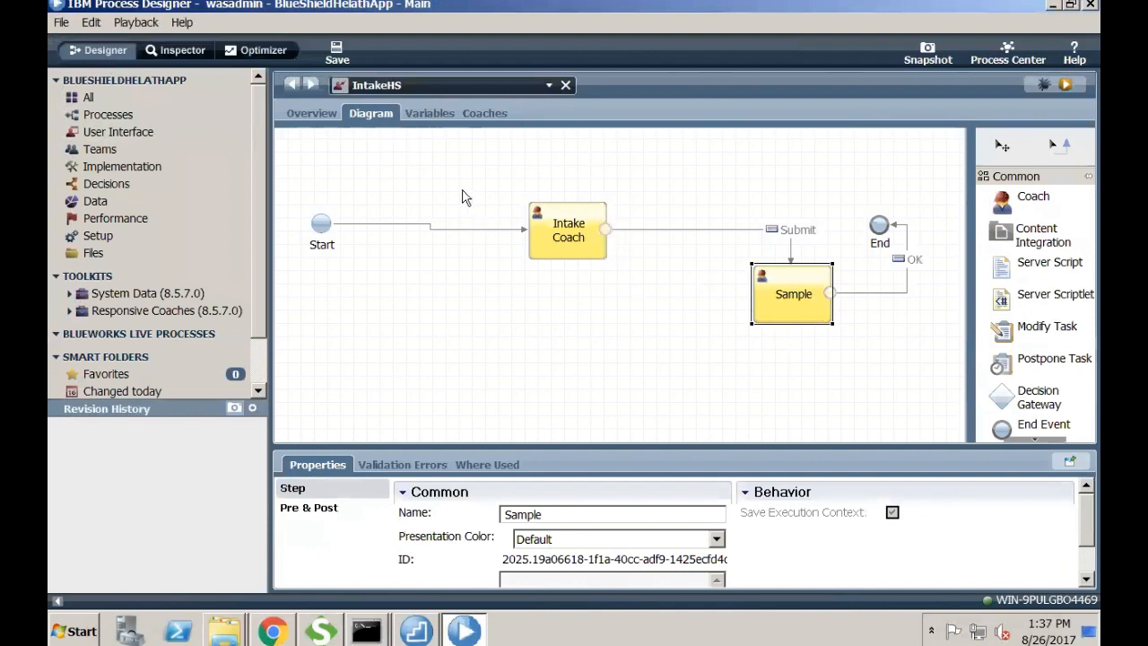
pyautogui.click(418, 113)
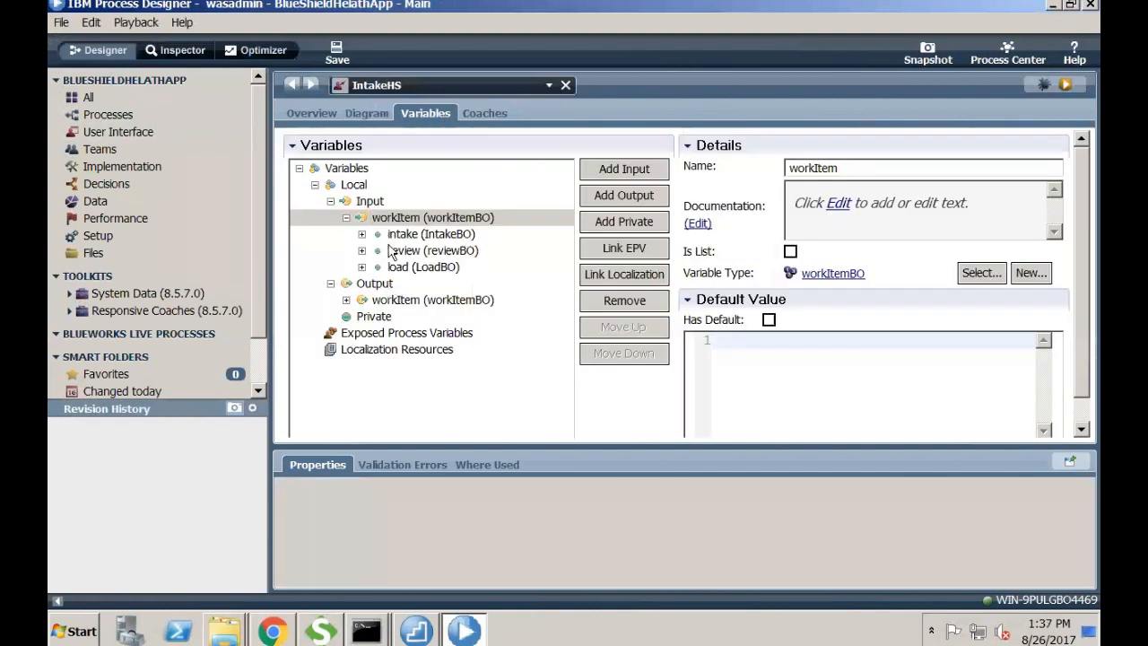
pyautogui.click(338, 205)
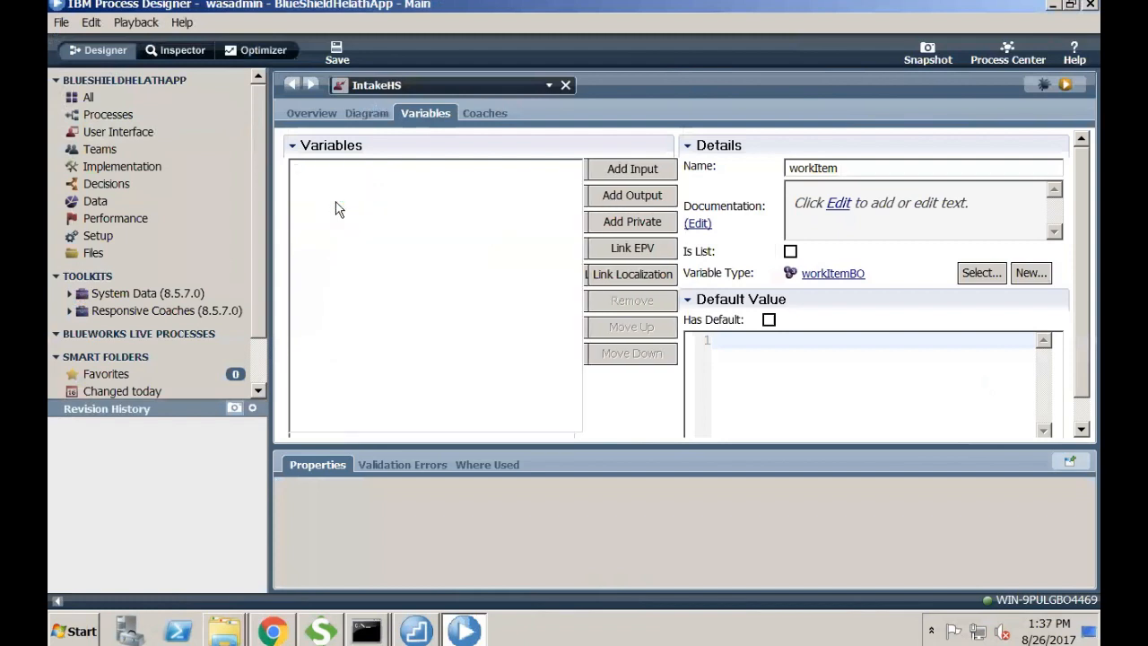
pyautogui.click(352, 108)
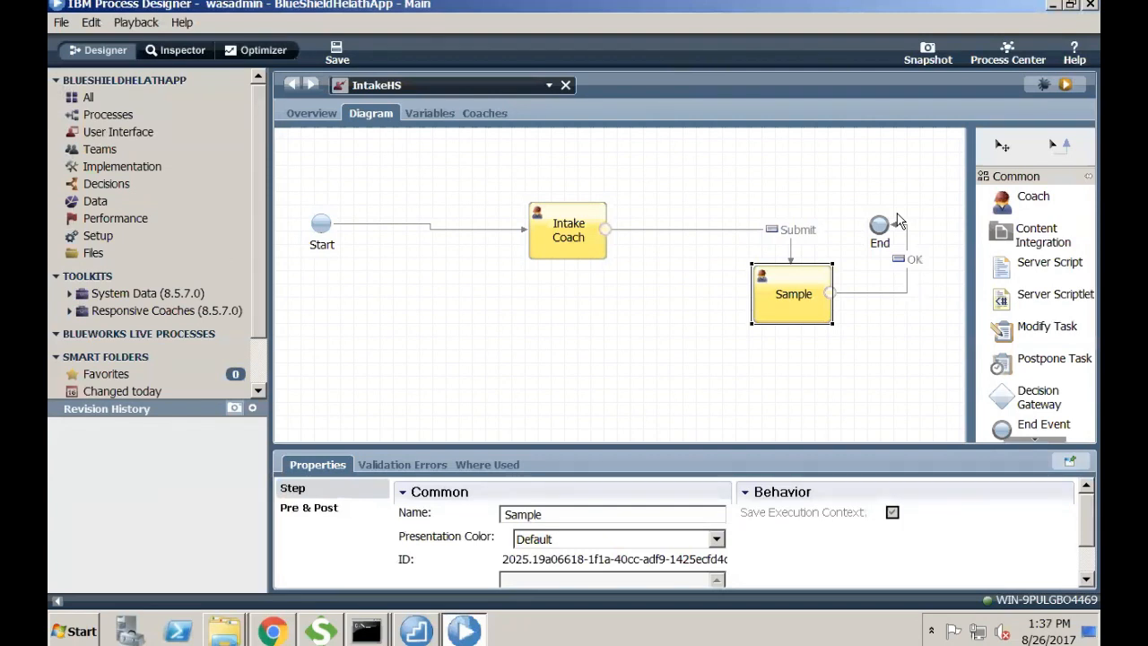
pyautogui.click(432, 113)
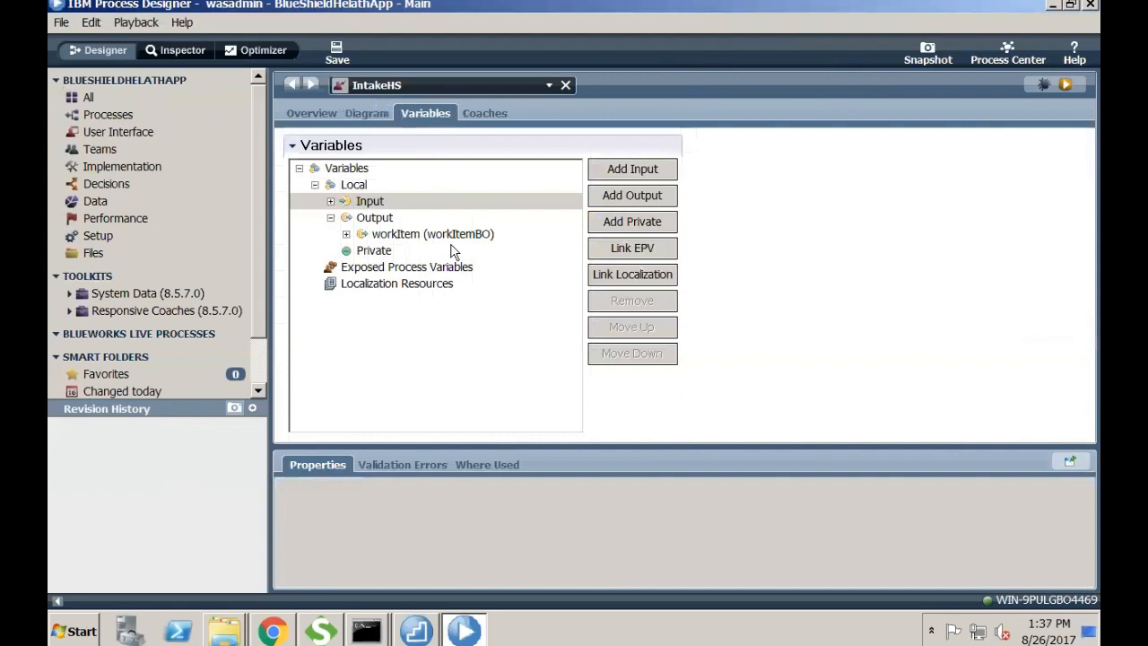
pyautogui.click(377, 114)
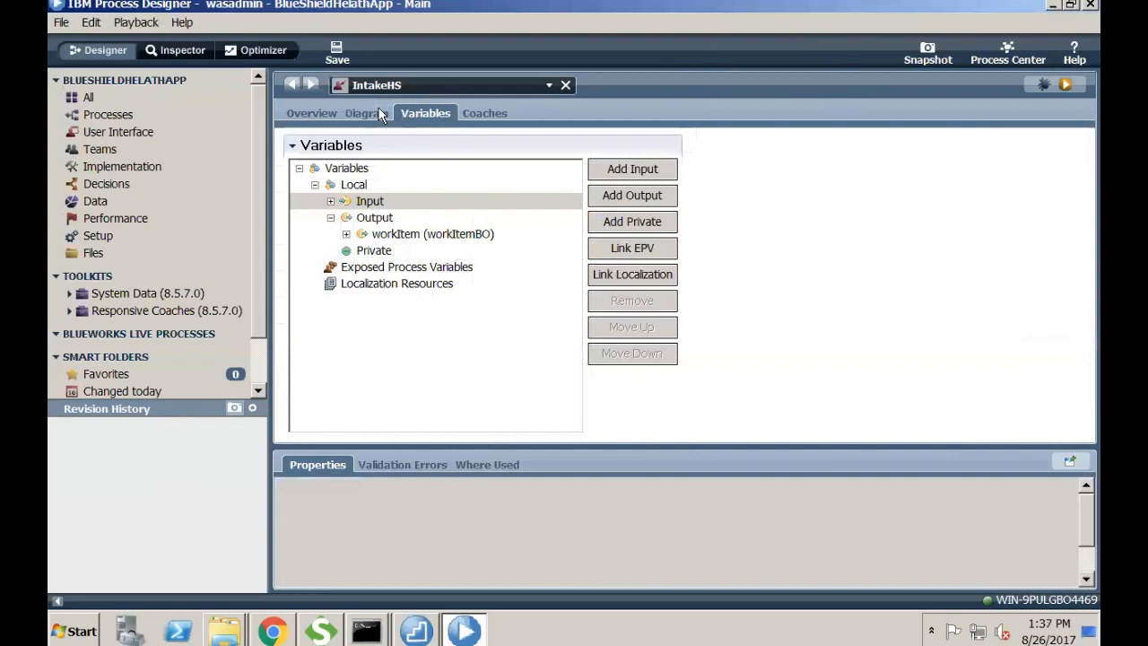
pyautogui.click(847, 271)
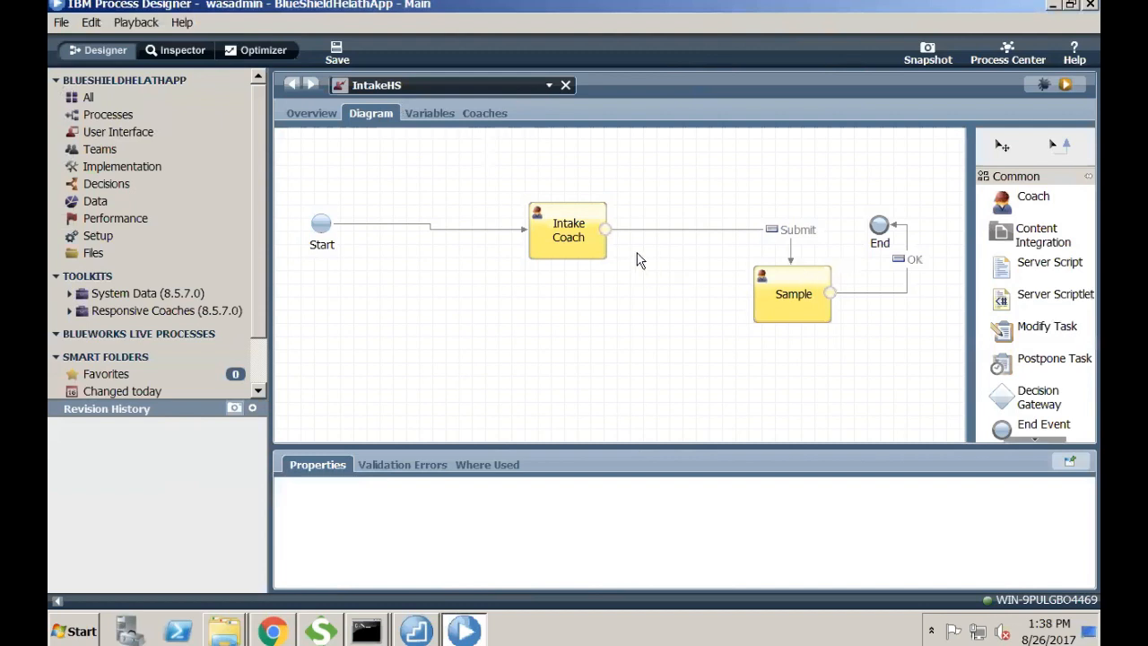
pyautogui.click(827, 299)
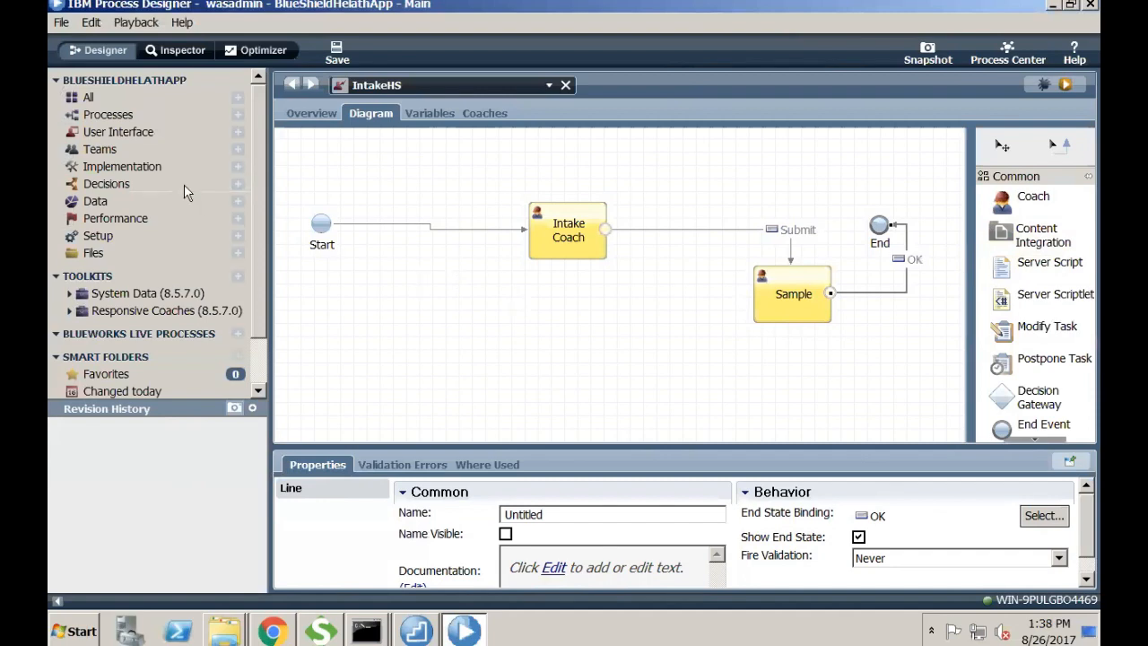
pyautogui.click(174, 137)
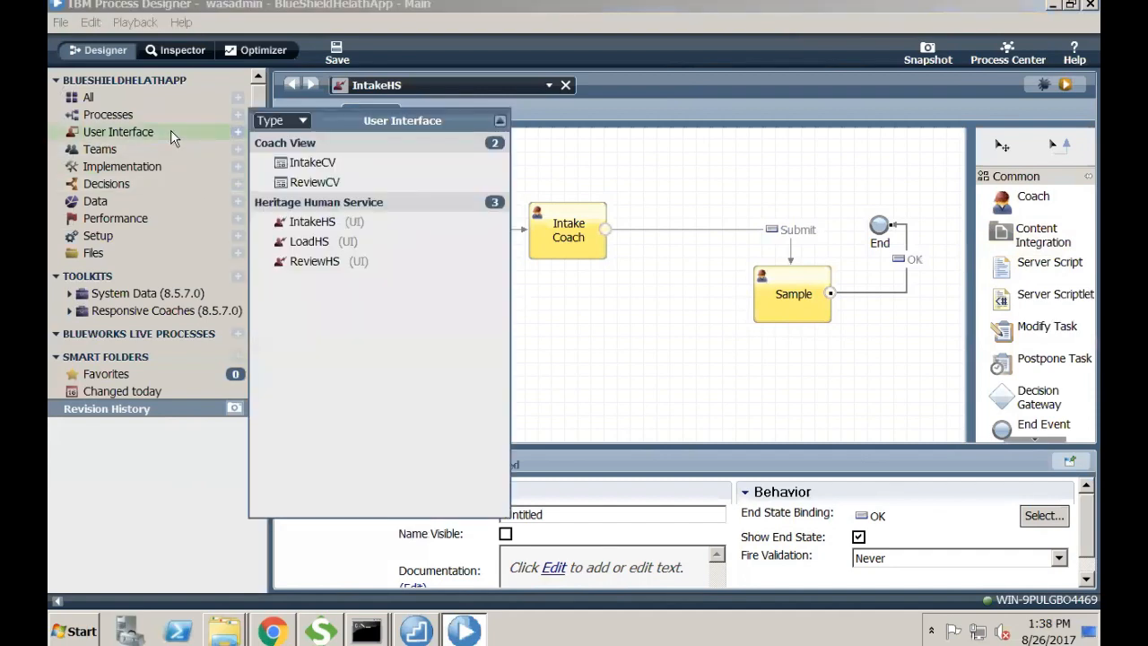
pyautogui.click(345, 185)
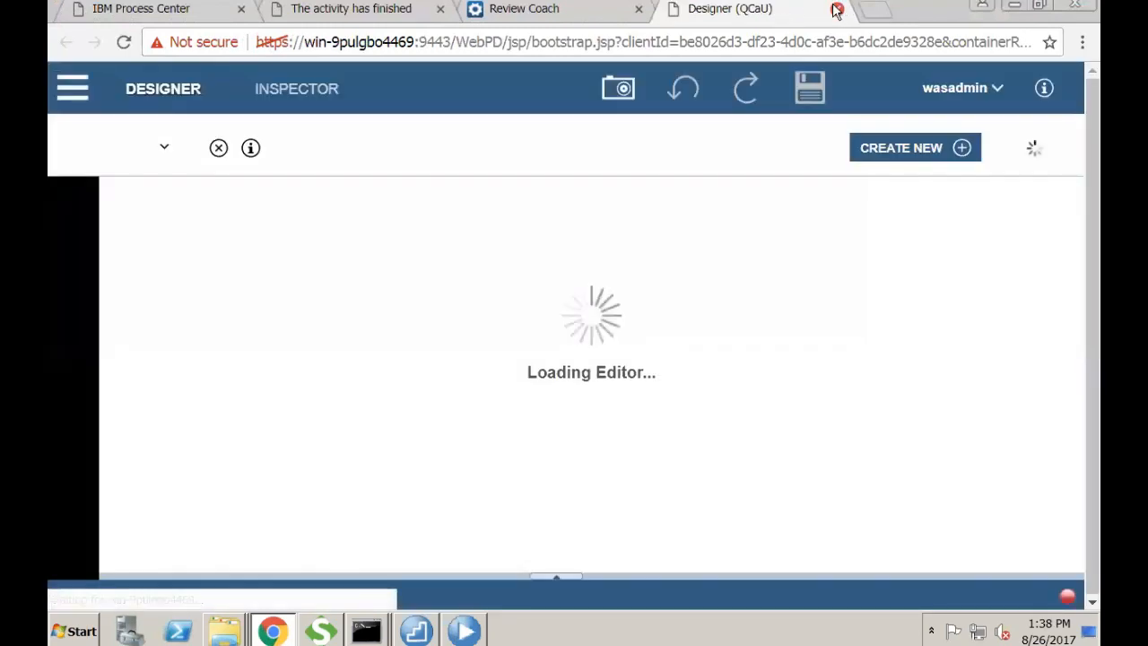
pyautogui.click(1014, 6)
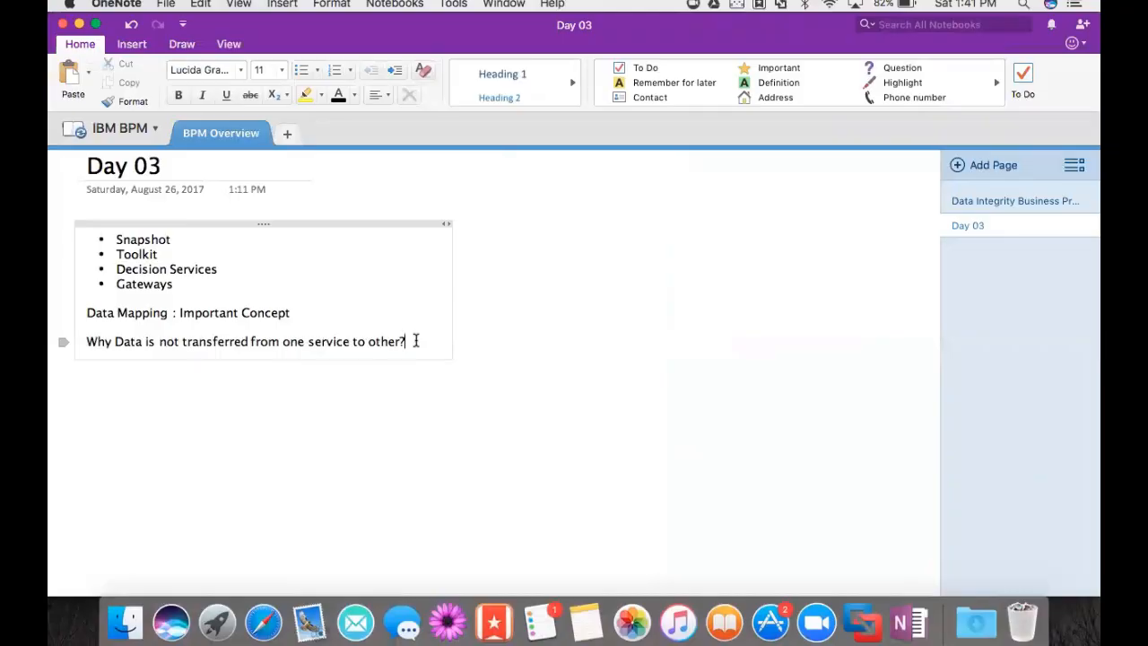
pyautogui.press('super+Tab')
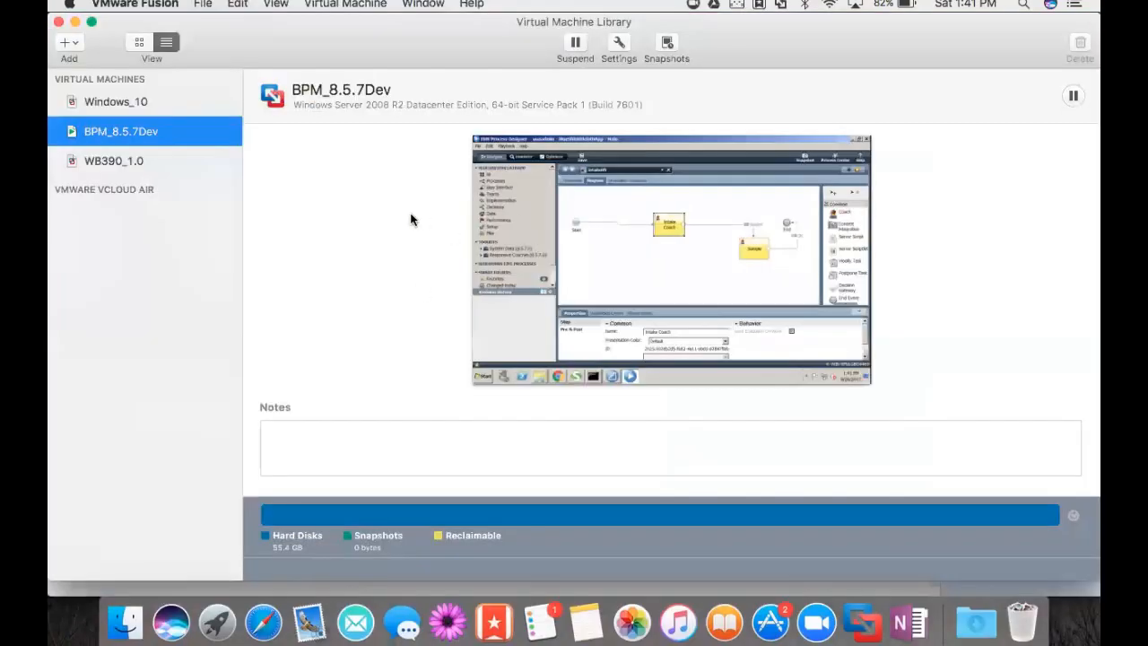
pyautogui.doubleClick(208, 134)
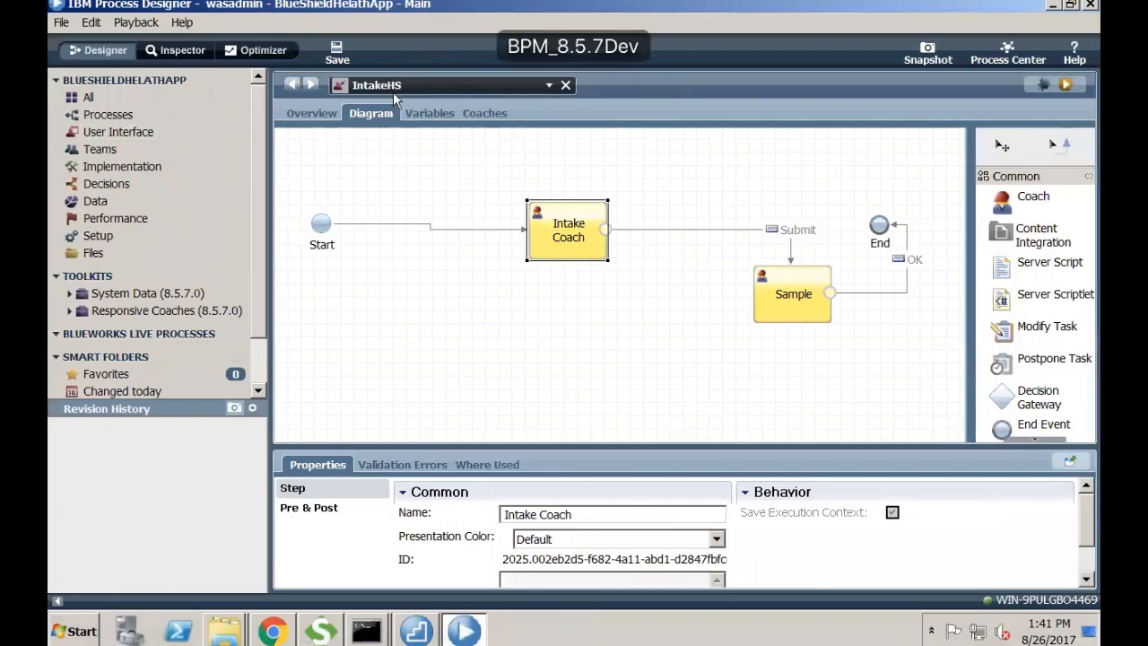
pyautogui.click(420, 113)
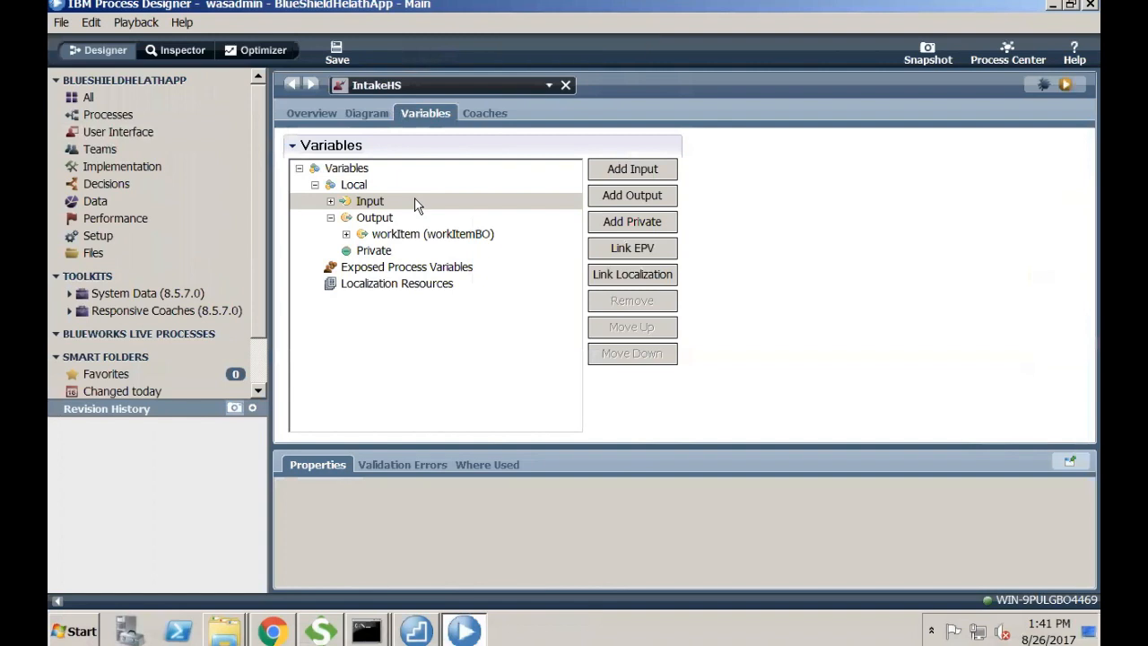
pyautogui.click(136, 132)
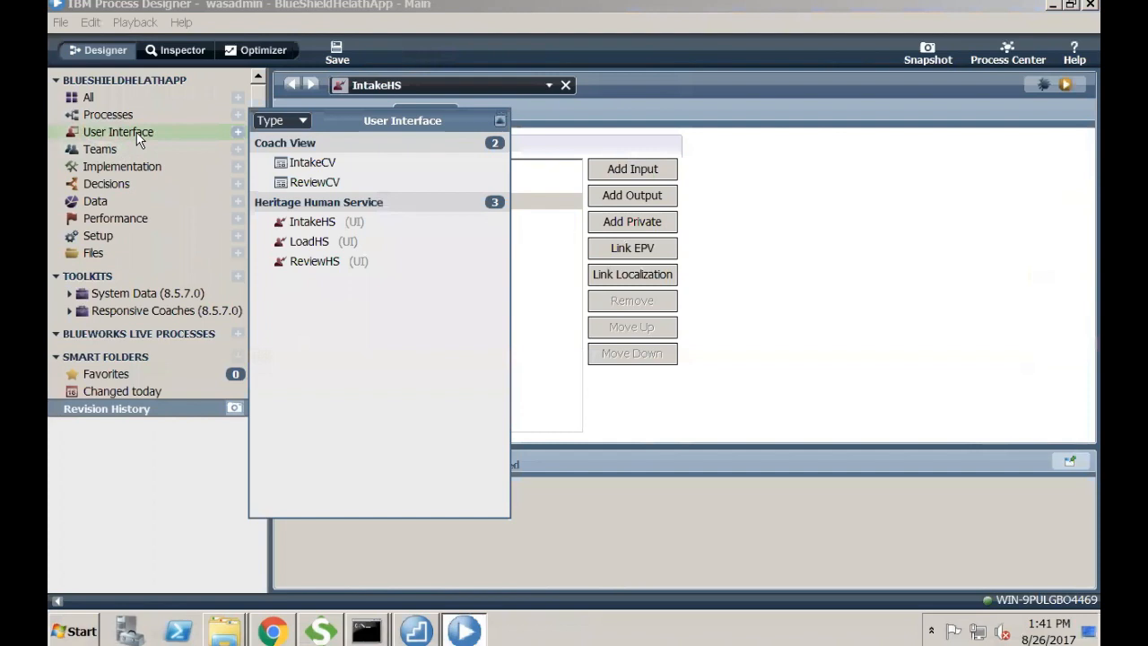
pyautogui.click(307, 220)
pyautogui.click(383, 113)
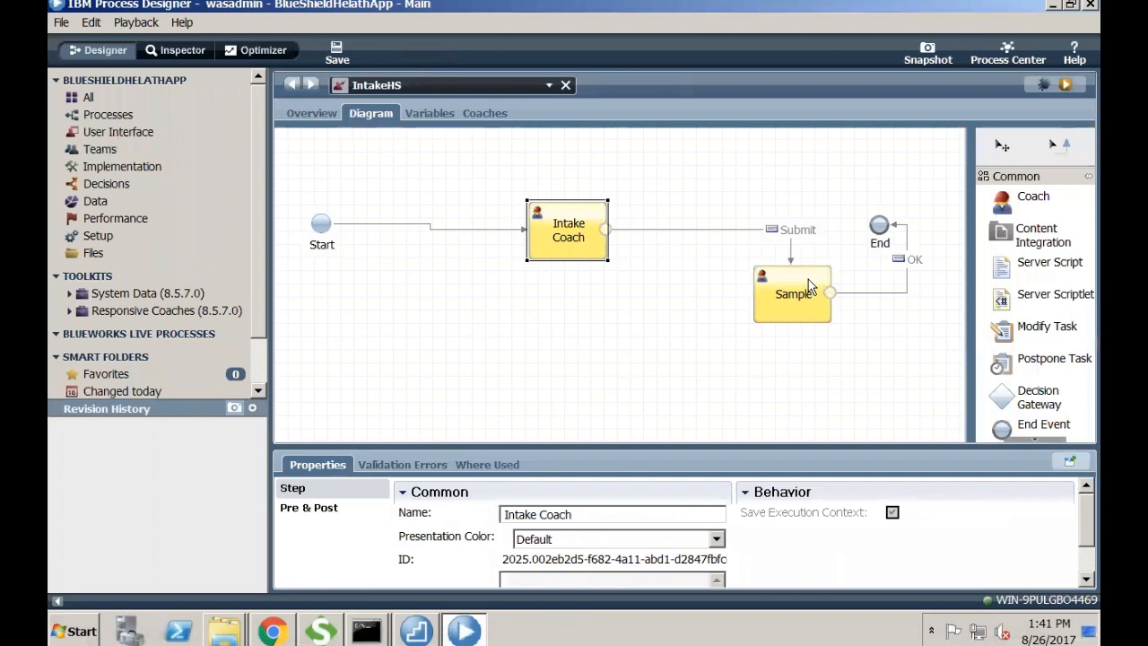
# - Run IntakeHS and submit 'asfsfaf' as the Type Of Request on the Intake Coach
pyautogui.click(1058, 92)
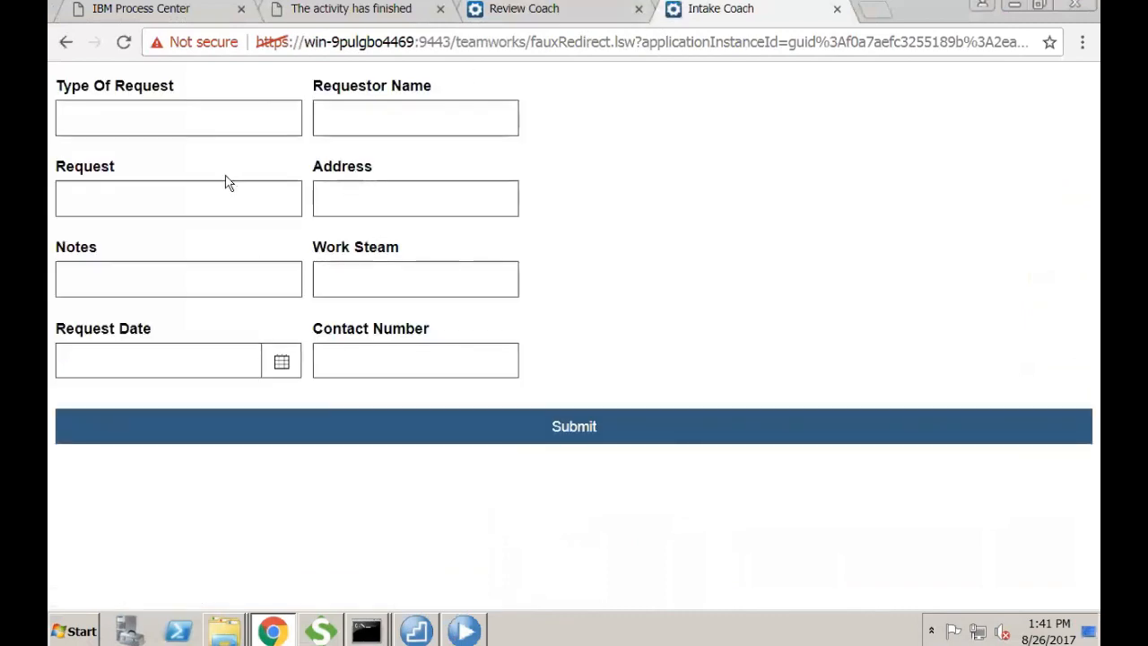
pyautogui.click(213, 122)
pyautogui.write('asfsfaf')
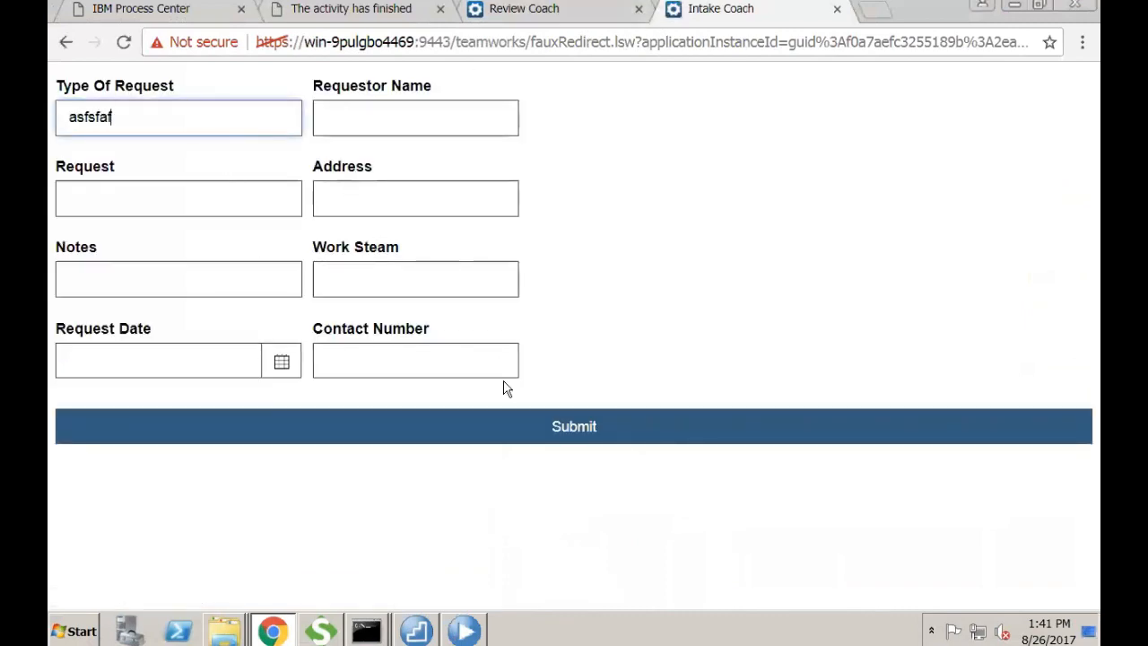
pyautogui.click(554, 430)
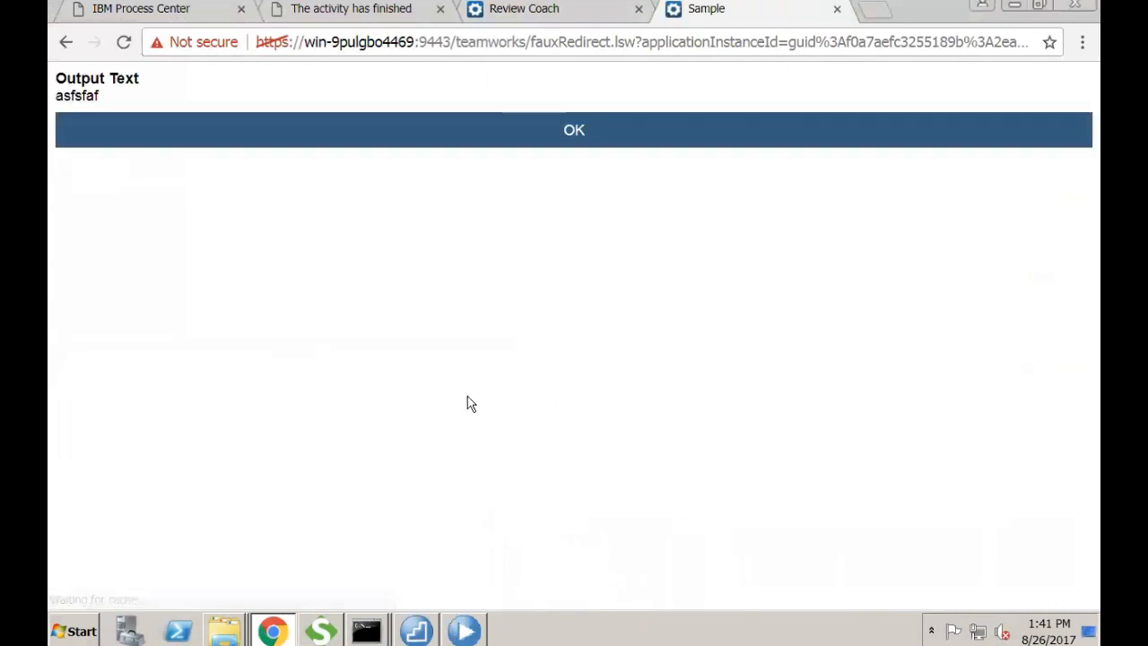
# - Confirm asfsfaf appears on the Sample page, finish the service and close the browser
pyautogui.doubleClick(85, 93)
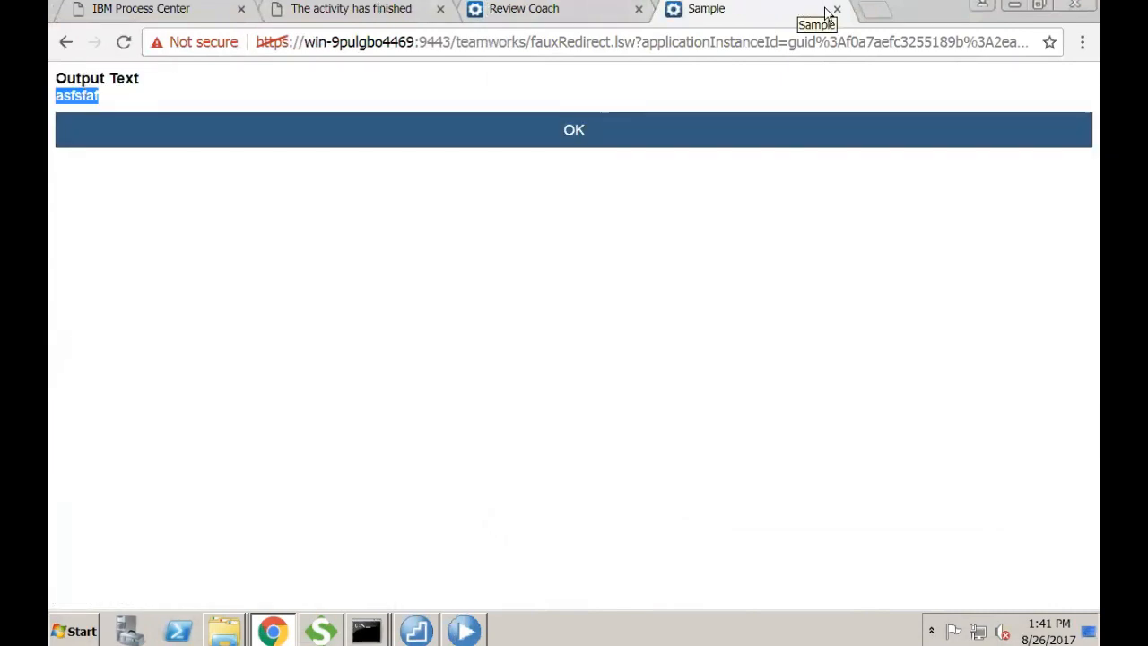
pyautogui.click(697, 127)
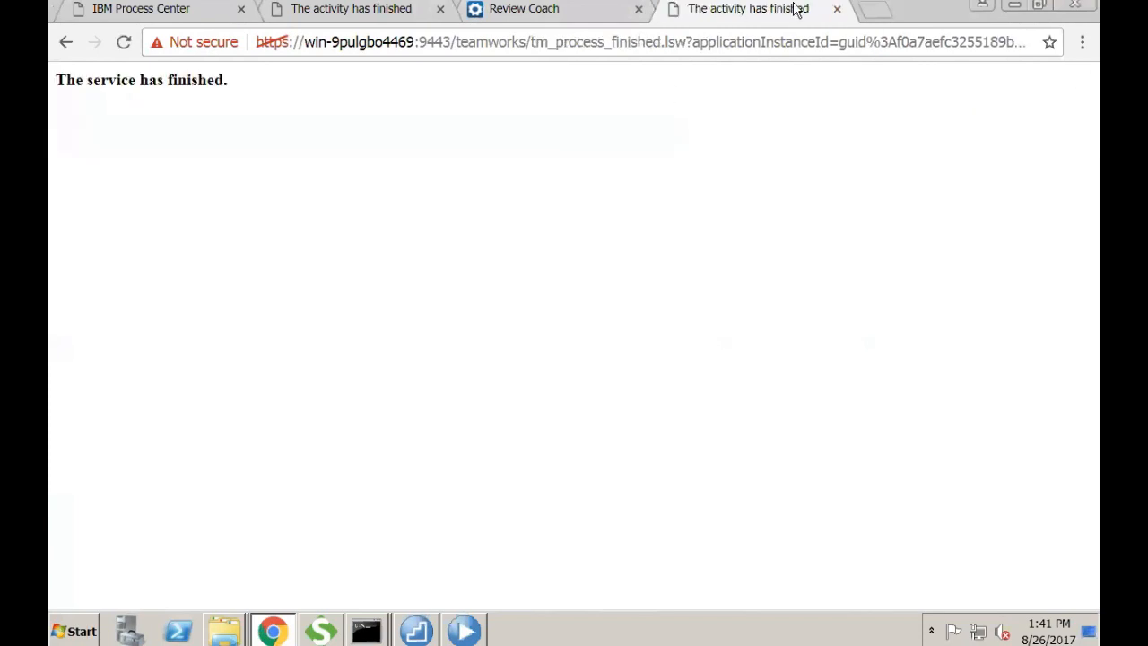
pyautogui.click(1059, 6)
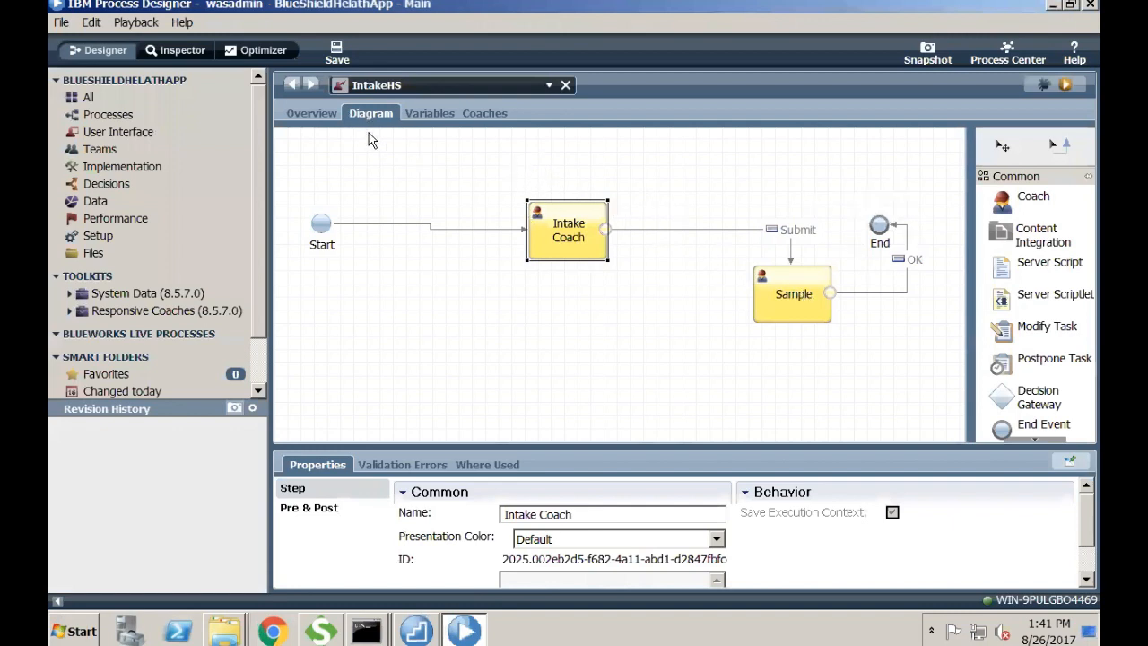
# - Open DataIntegrityApp, check Review Document's service, and open then close IntakeHS behind Collection Document
pyautogui.click(172, 117)
pyautogui.click(310, 146)
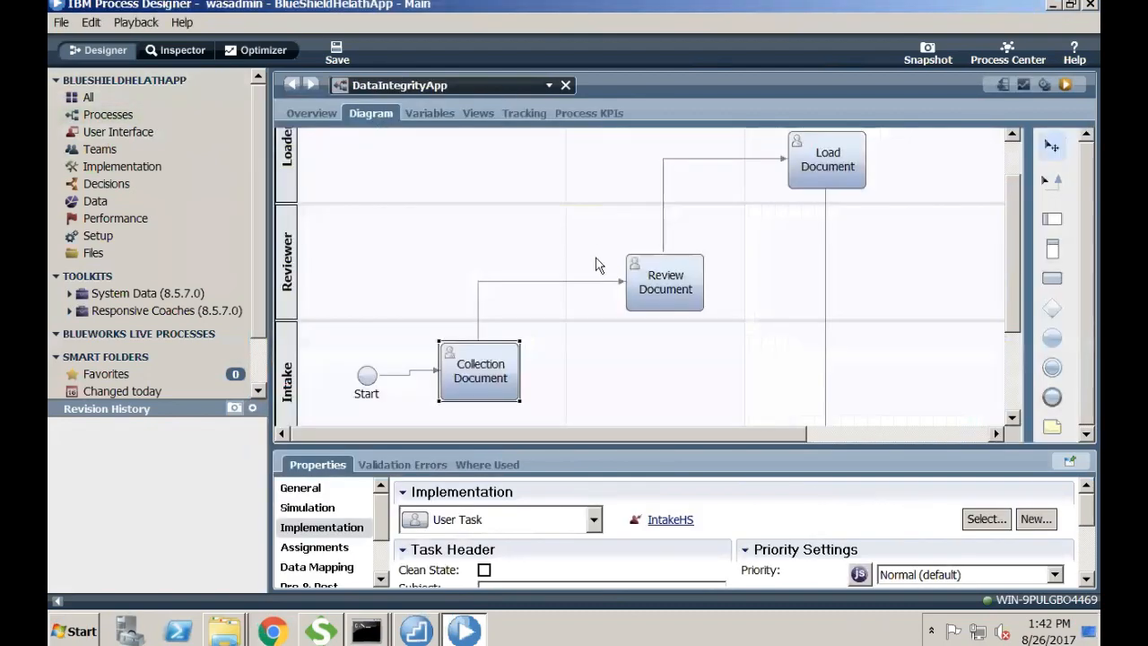
pyautogui.click(667, 284)
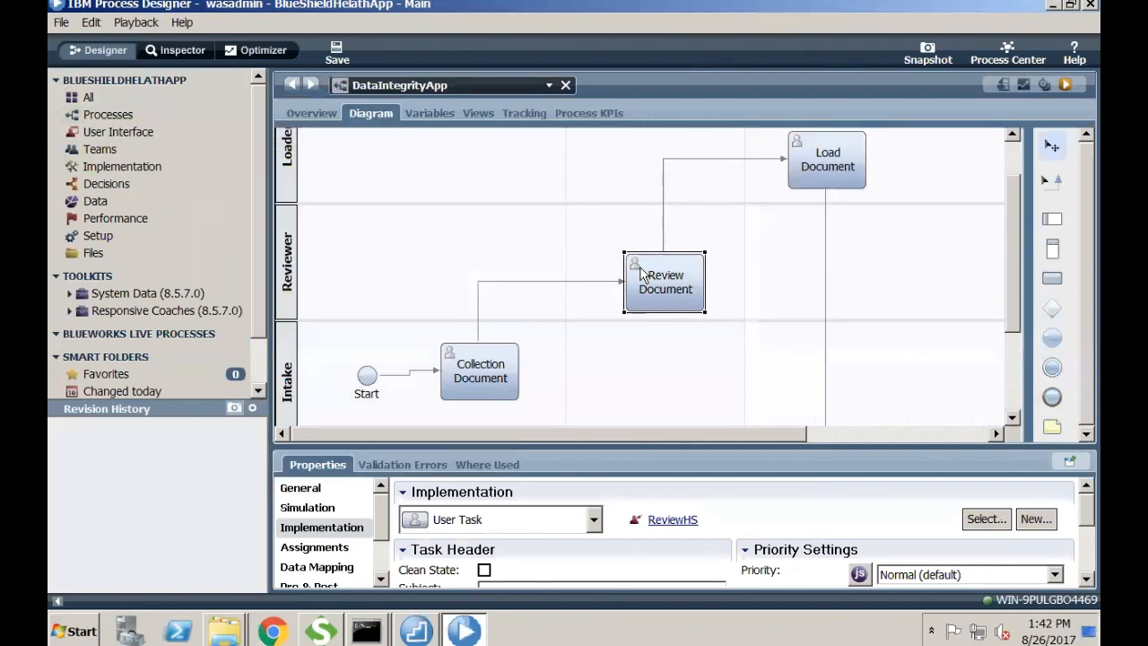
pyautogui.doubleClick(481, 371)
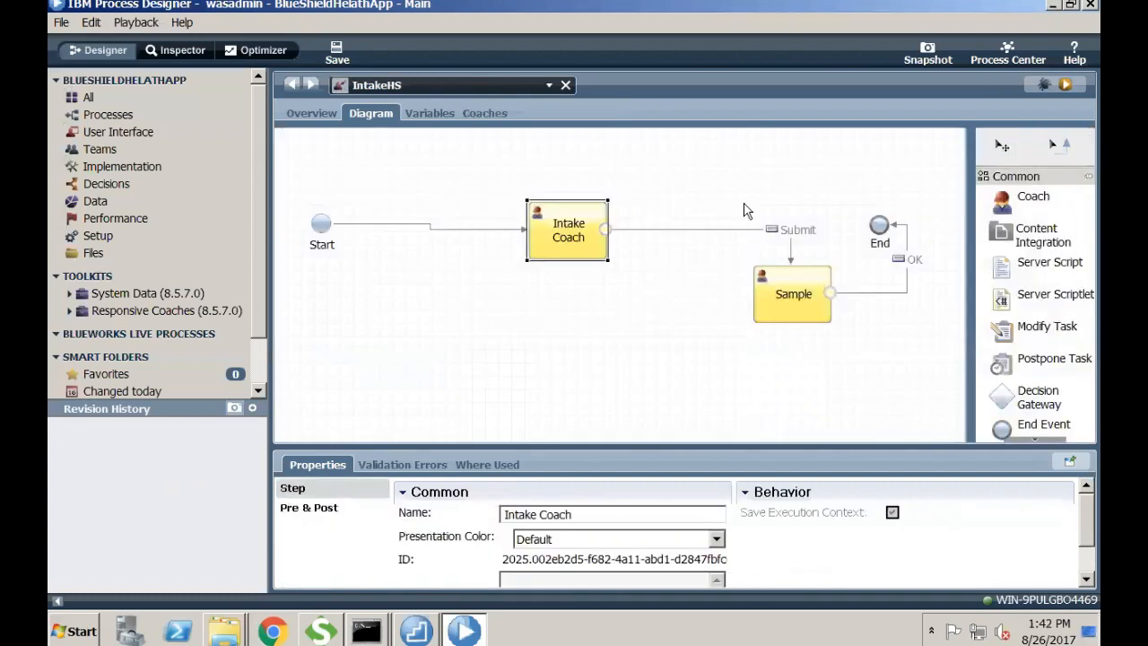
pyautogui.click(565, 85)
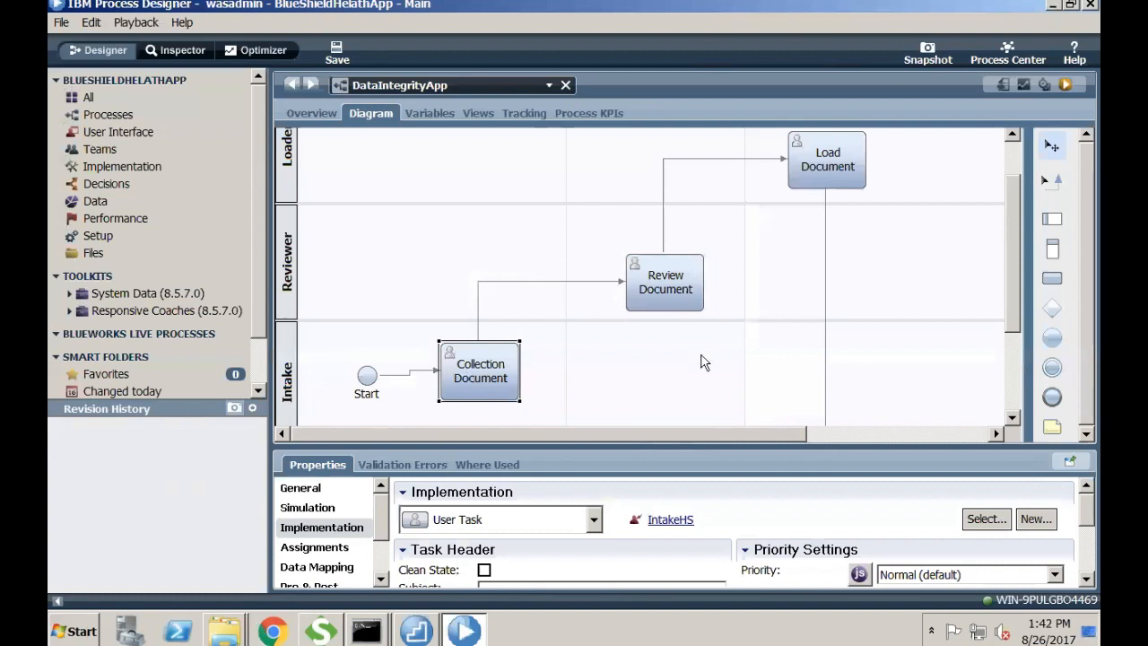
# - Return to the BPM virtual machine, open ReviewHS behind Review Document, then reopen DataIntegrityApp
pyautogui.press('super+Tab')
pyautogui.press('super+Tab')
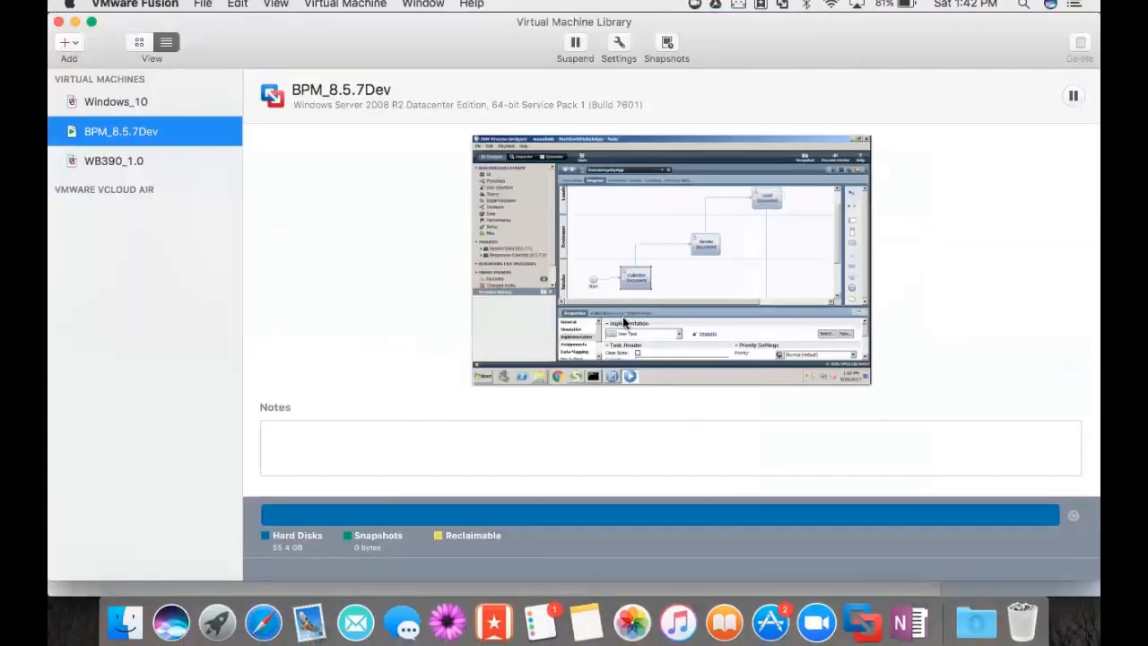
pyautogui.doubleClick(205, 131)
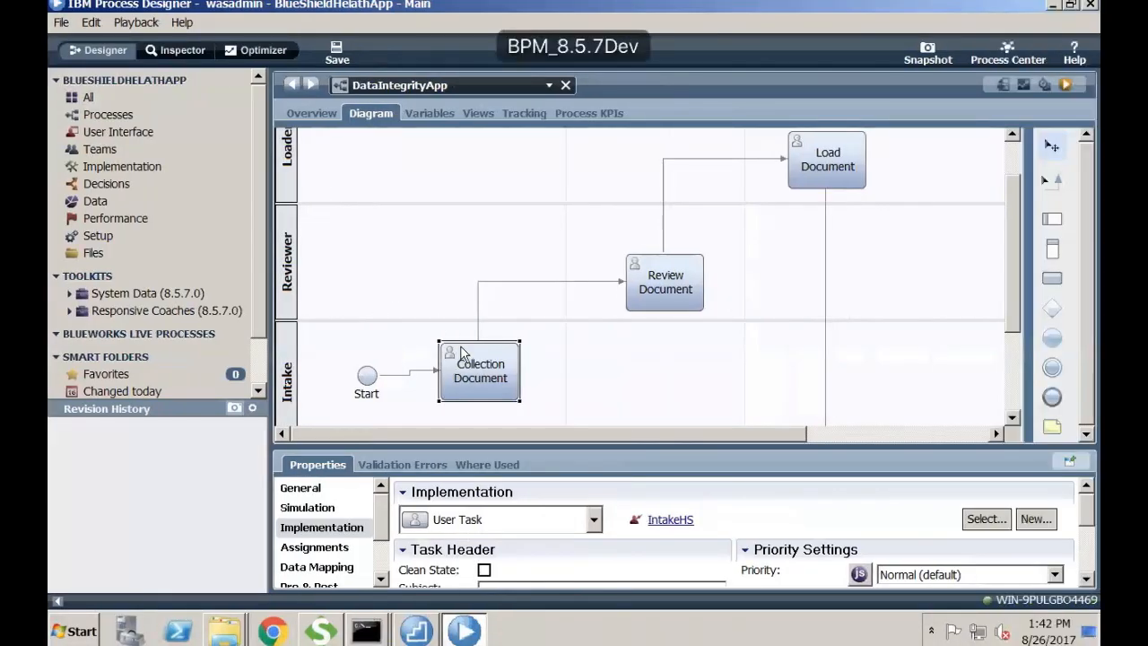
pyautogui.click(661, 284)
pyautogui.doubleClick(661, 284)
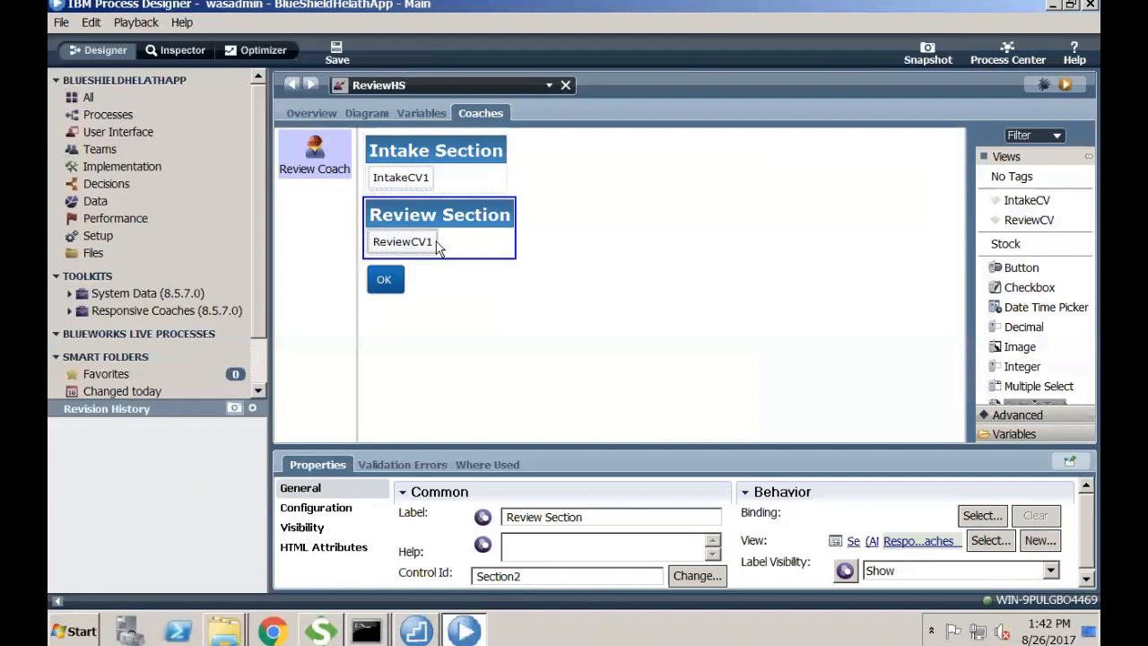
pyautogui.click(185, 116)
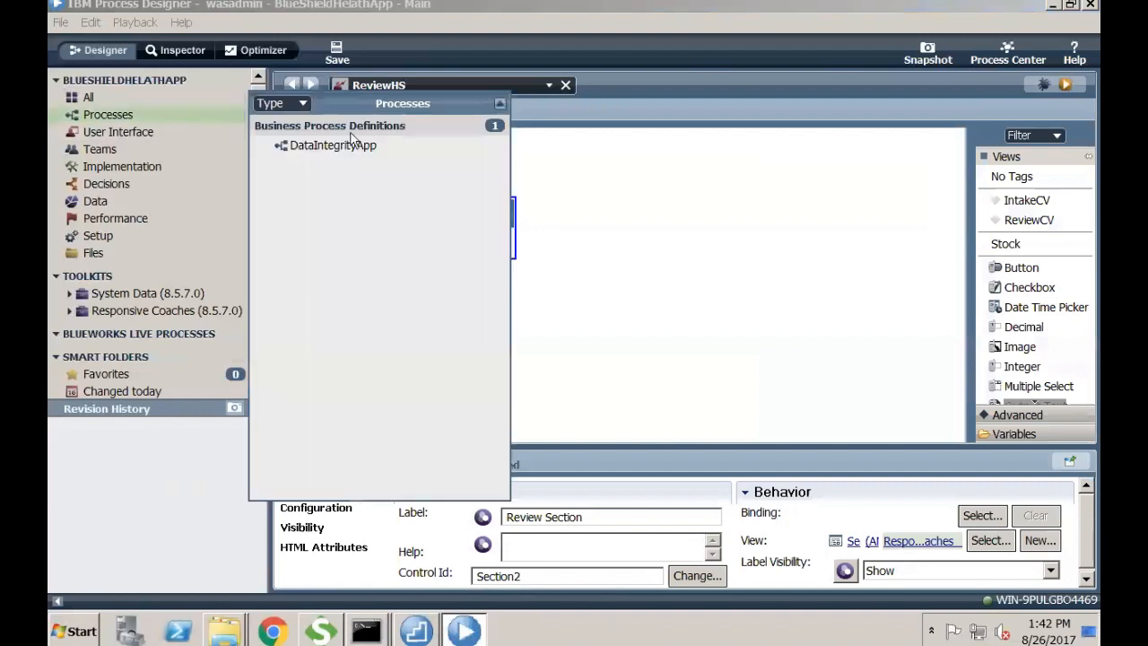
pyautogui.click(337, 147)
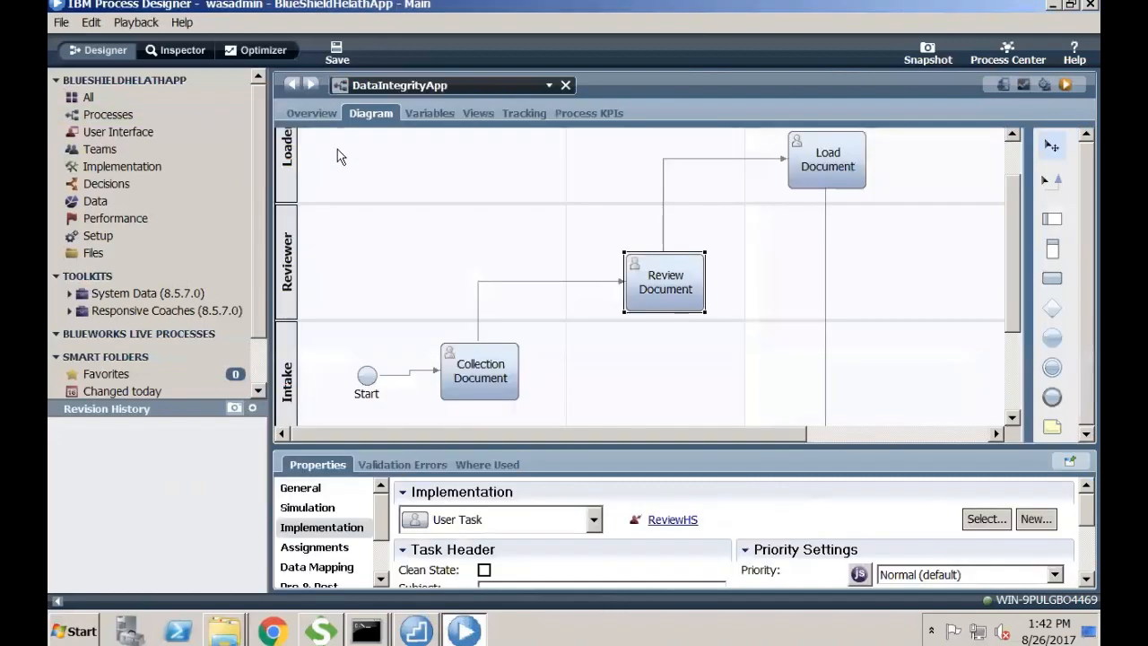
# - Review DataIntegrityApp's input variables, return to its process diagram, then switch to OneNote
pyautogui.click(422, 108)
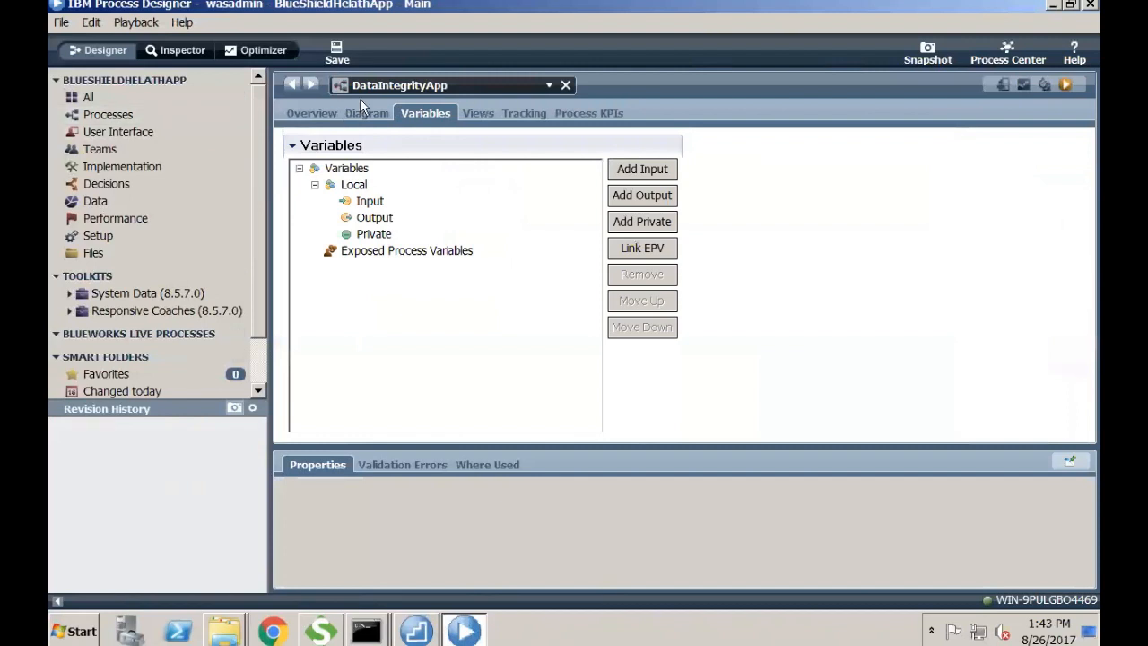
pyautogui.click(377, 202)
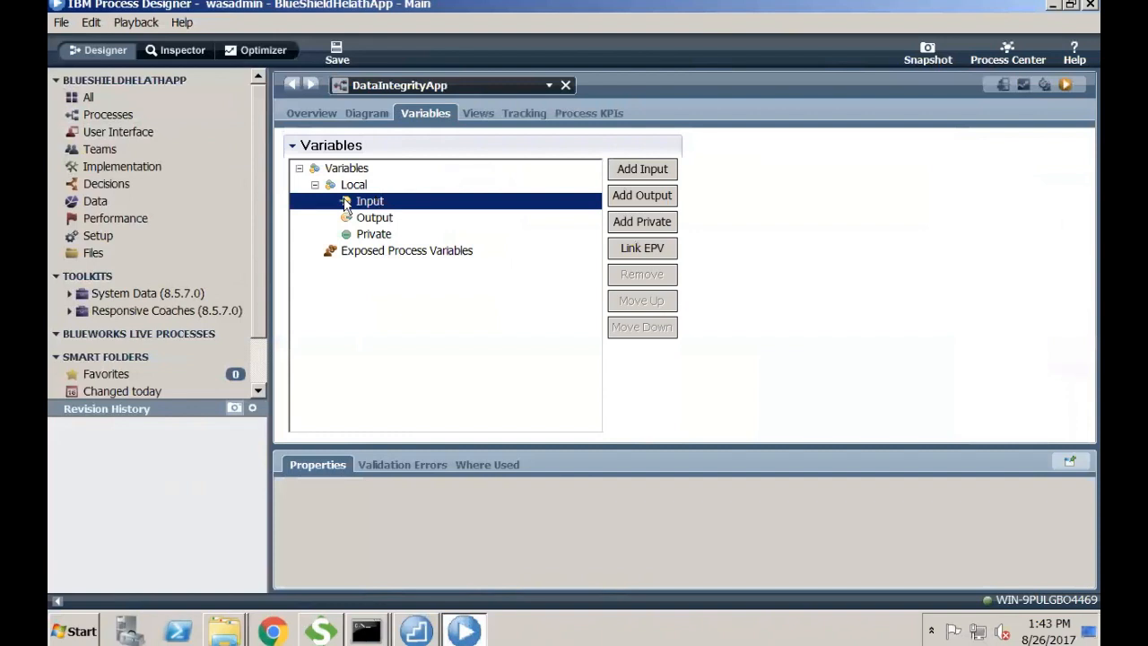
pyautogui.click(178, 112)
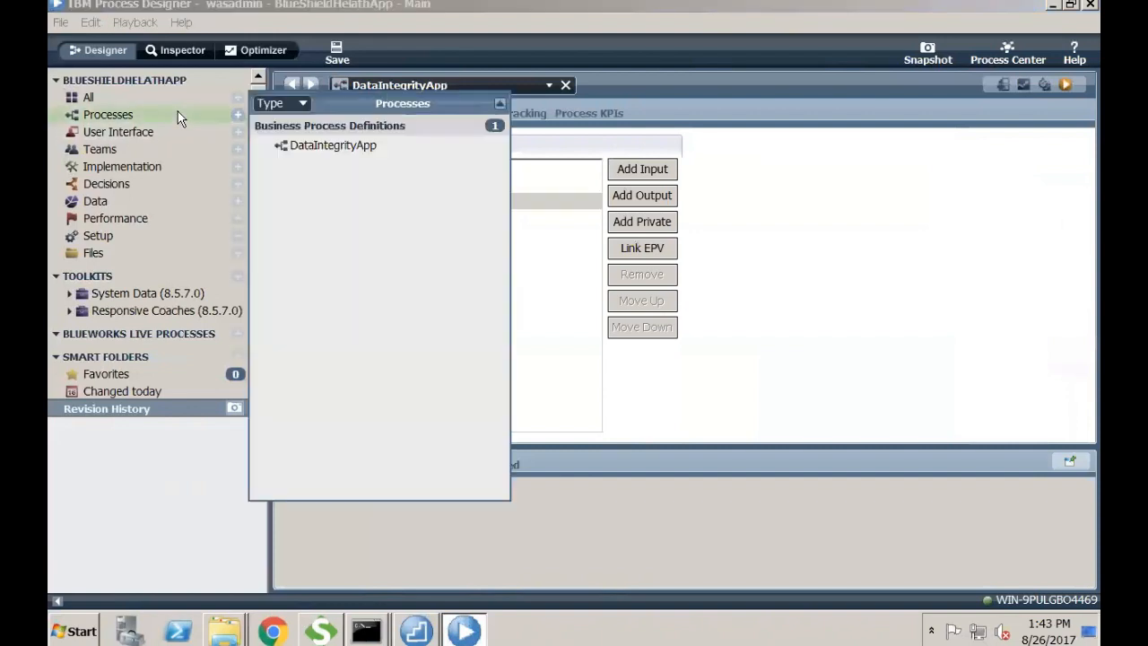
pyautogui.click(305, 145)
pyautogui.click(375, 115)
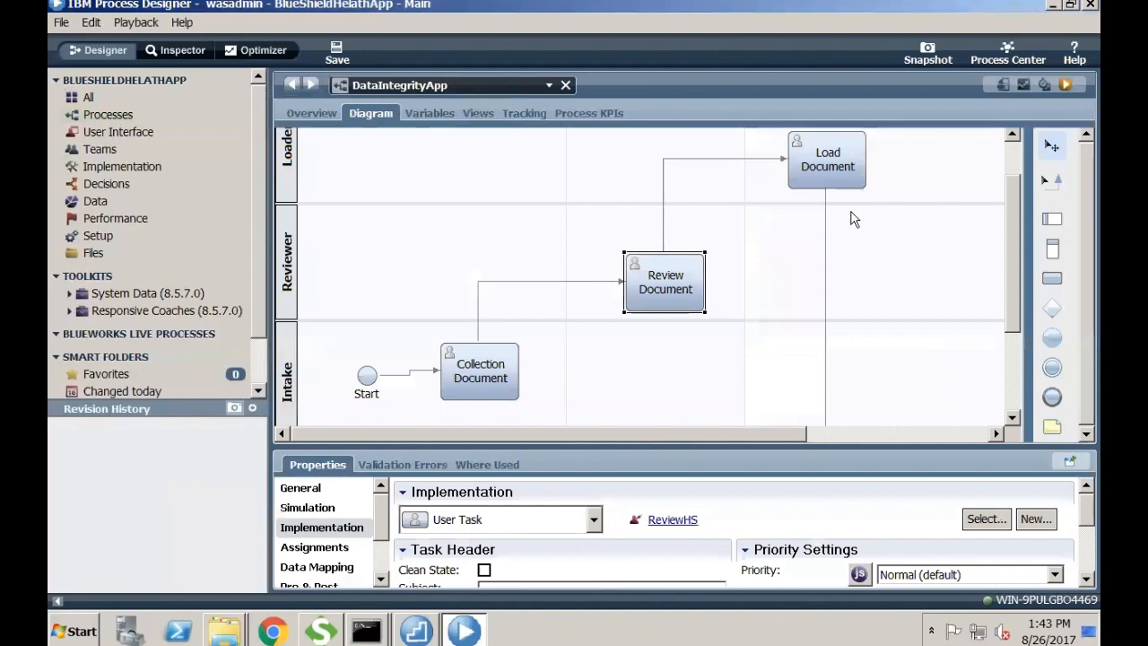
pyautogui.press('super+Tab')
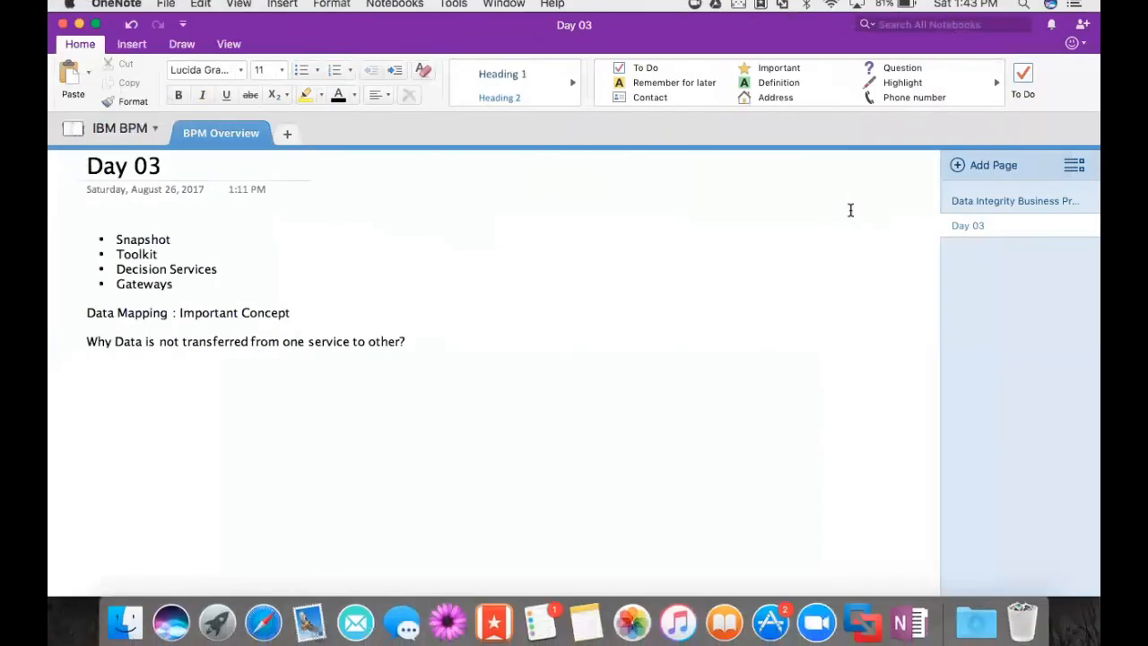
# - Add a two-line note: Data Mapping assigns service variables to process variables before they die
pyautogui.click(436, 347)
pyautogui.press('Return')
pyautogui.press('Return')
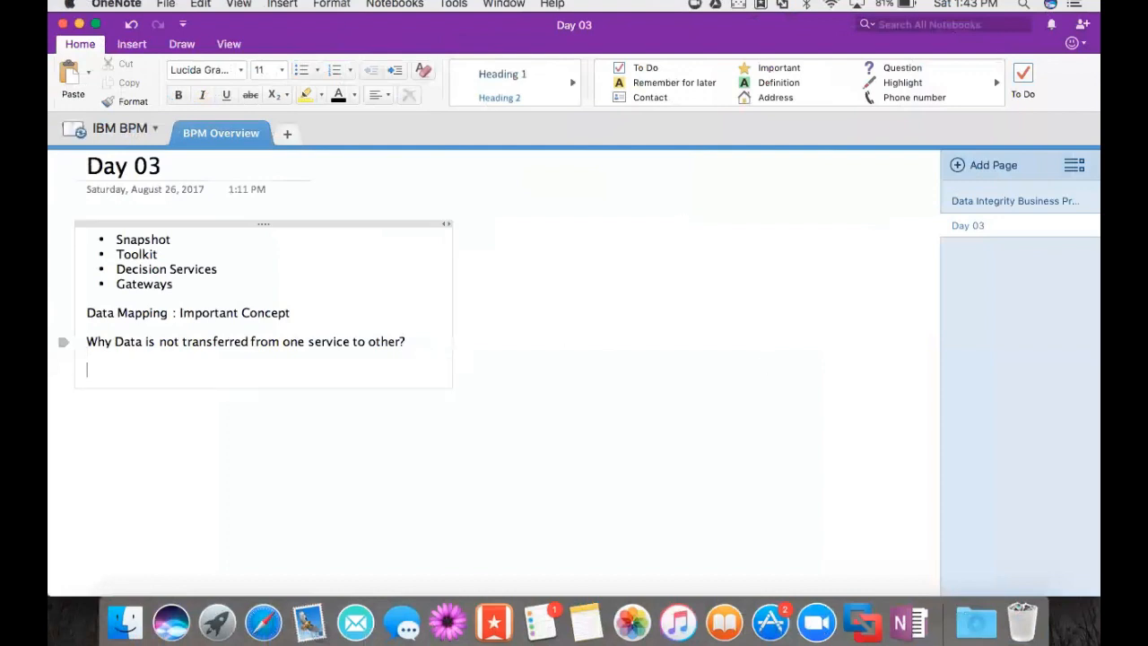
pyautogui.write('Since Service va')
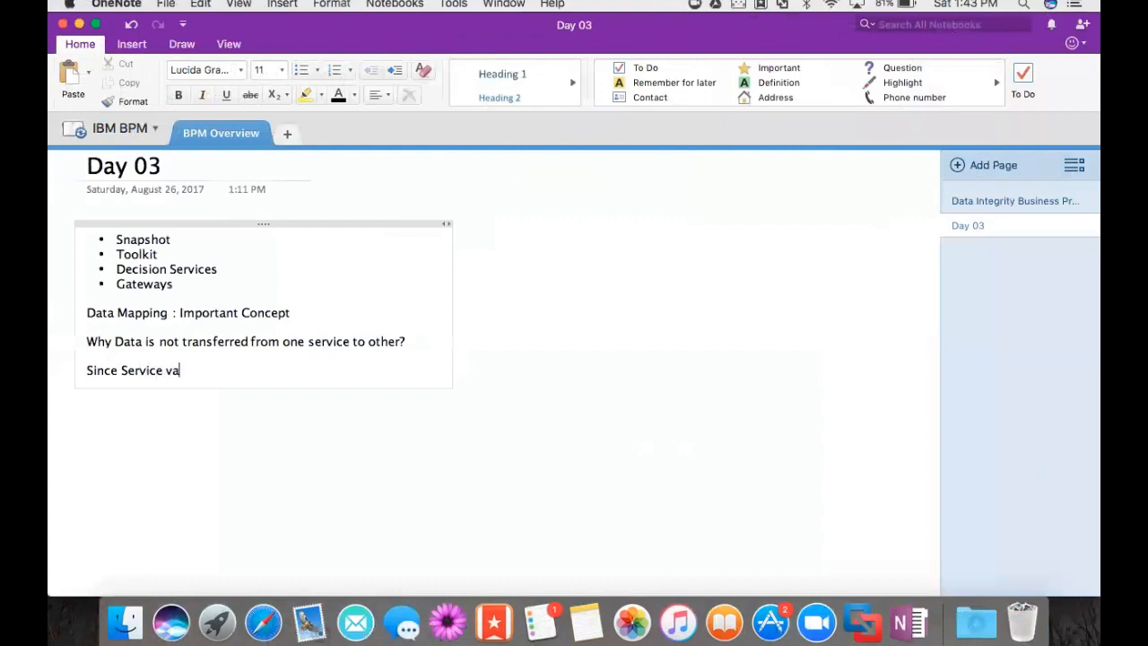
pyautogui.write('riables are loosing i')
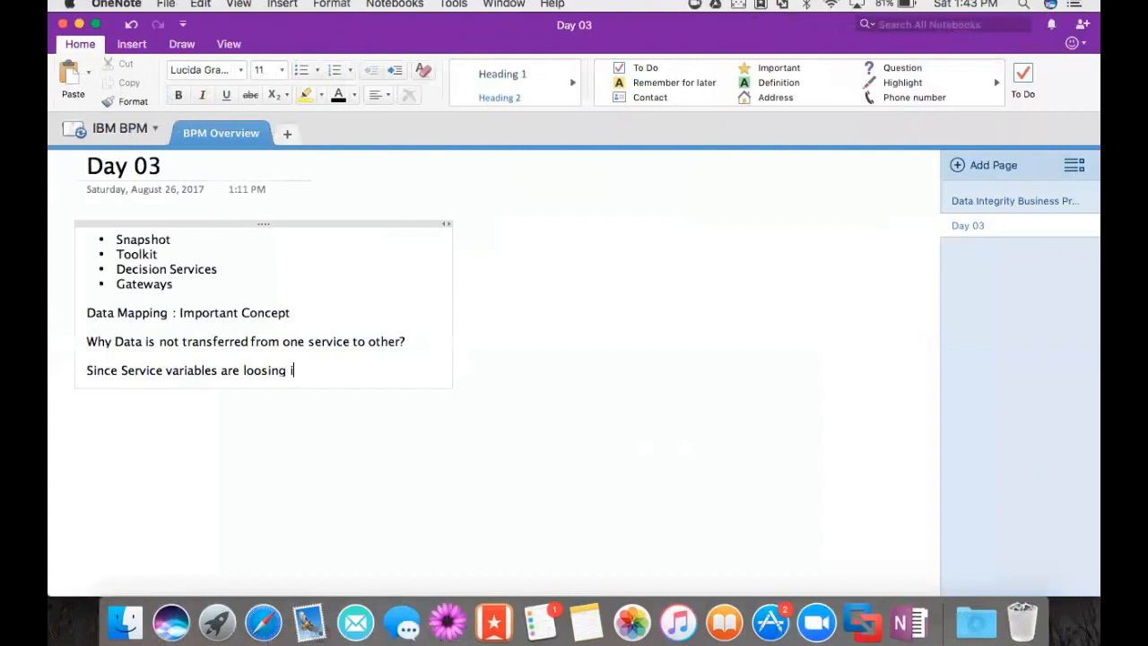
pyautogui.write('ts scope when the s')
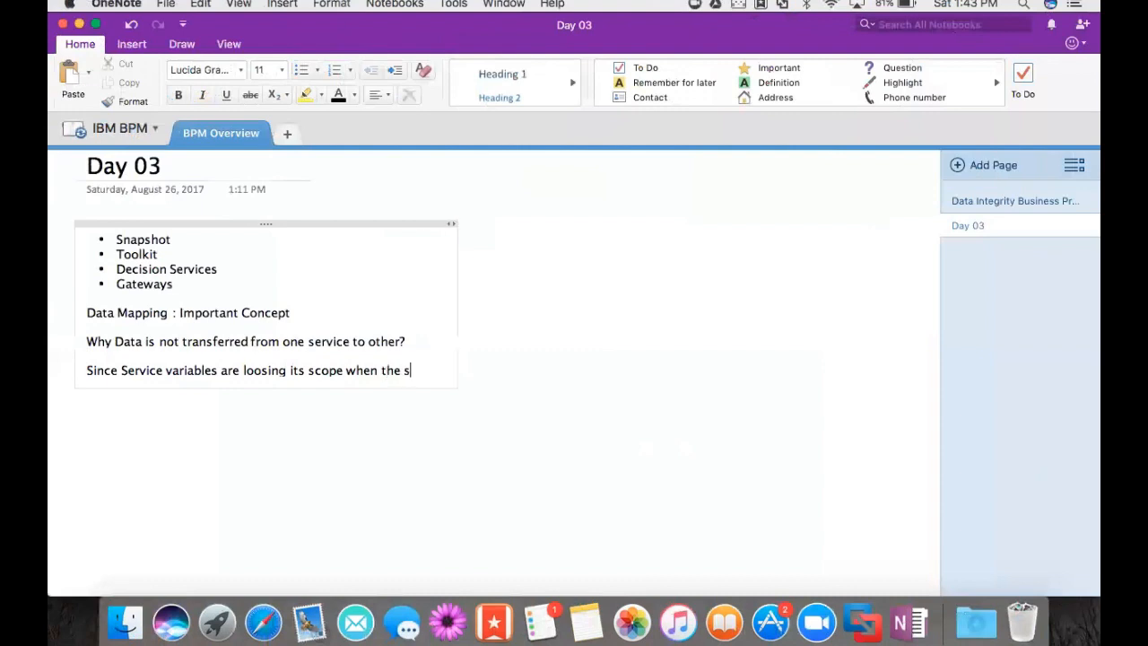
pyautogui.write('ervice ')
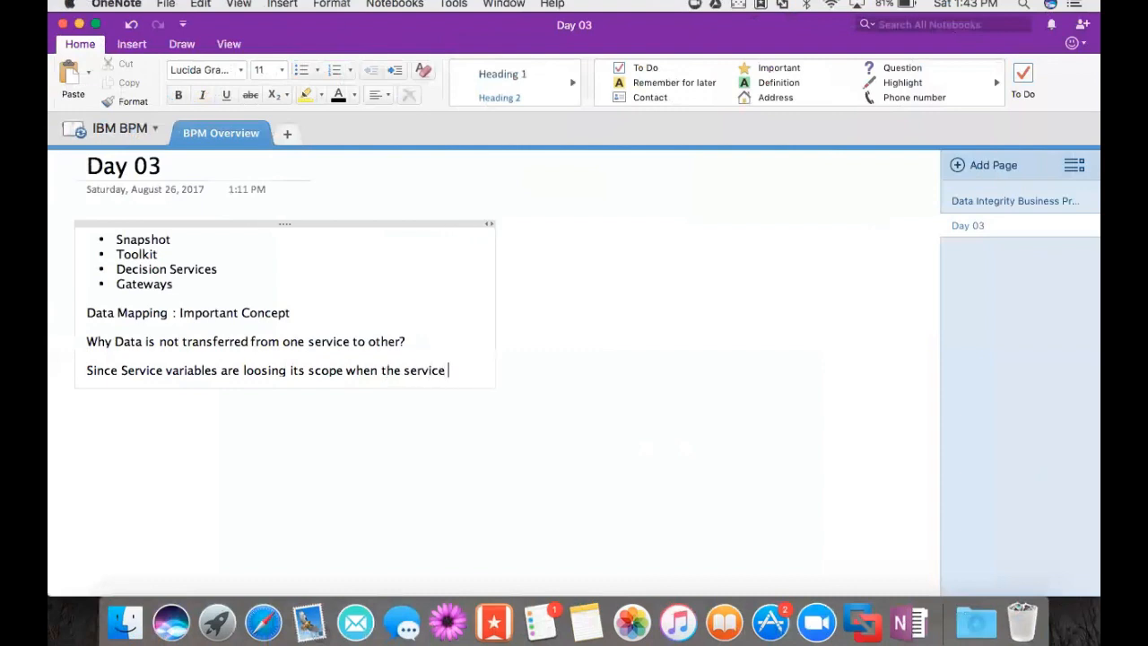
pyautogui.write('is ')
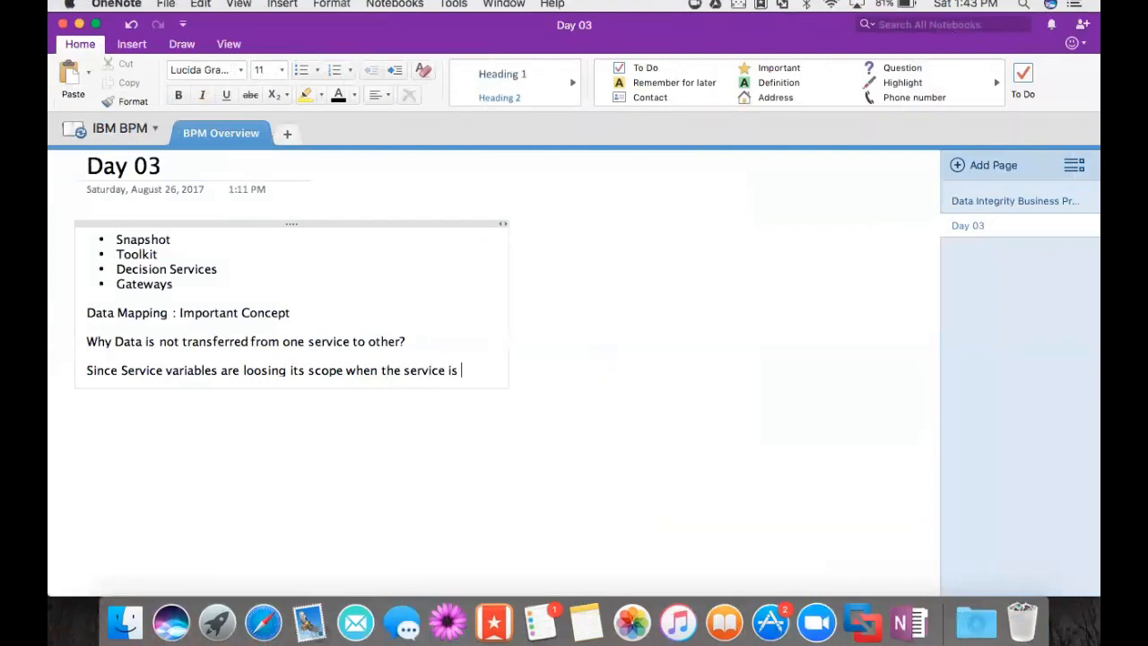
pyautogui.write('getting ')
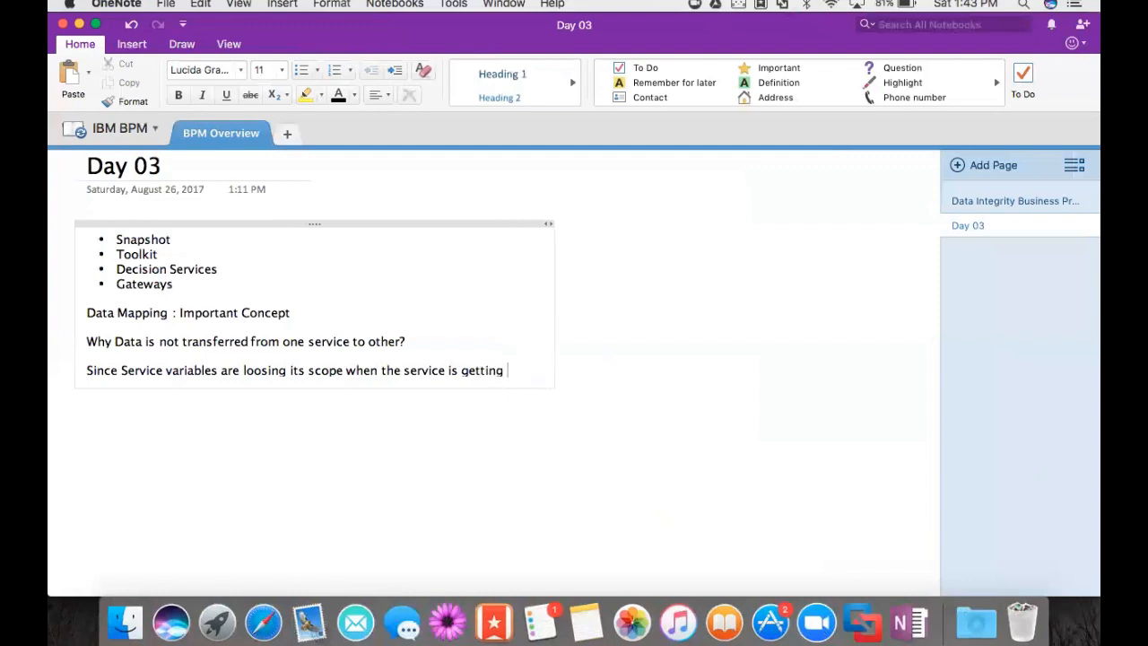
pyautogui.write('over, so')
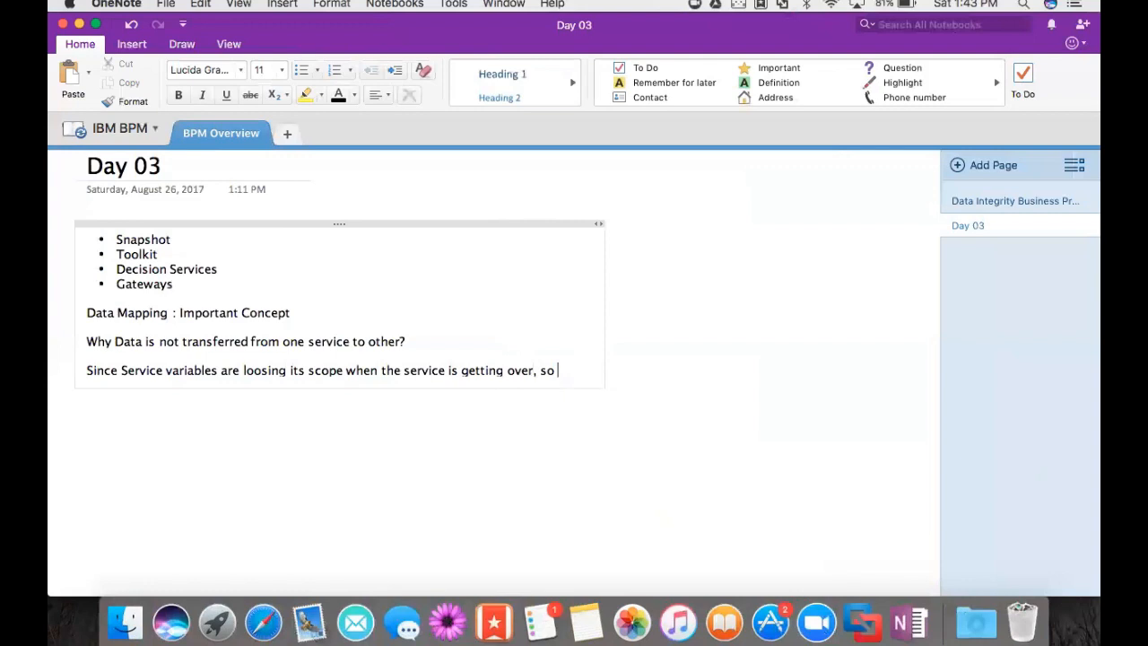
pyautogui.press('Return')
pyautogui.write('to do Data M')
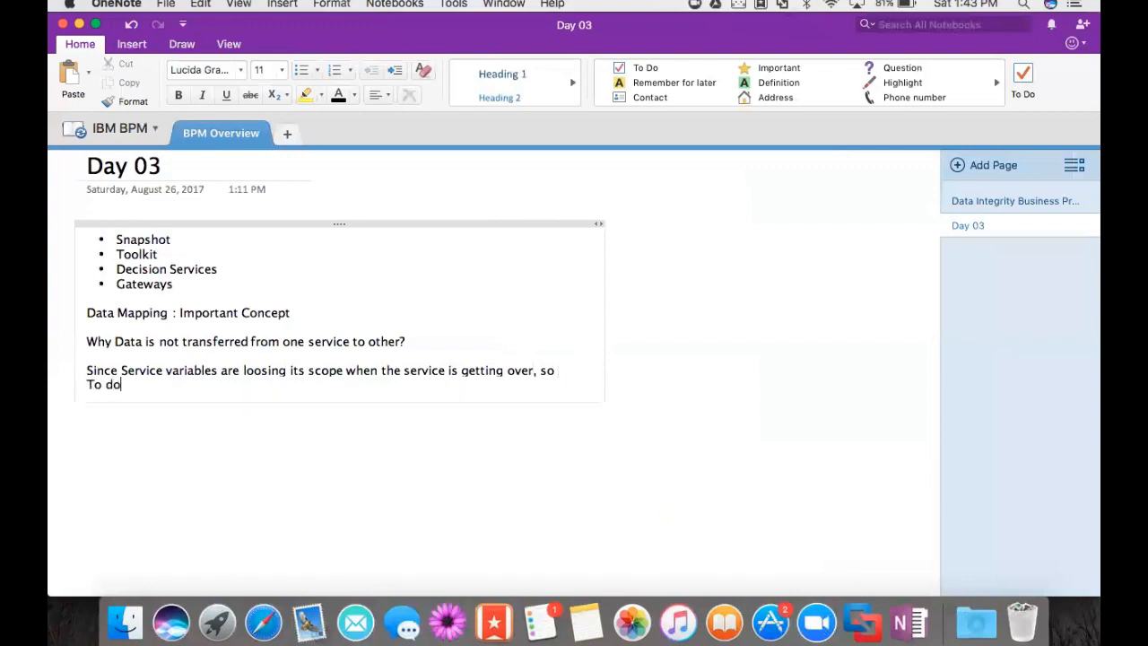
pyautogui.write('apping, we')
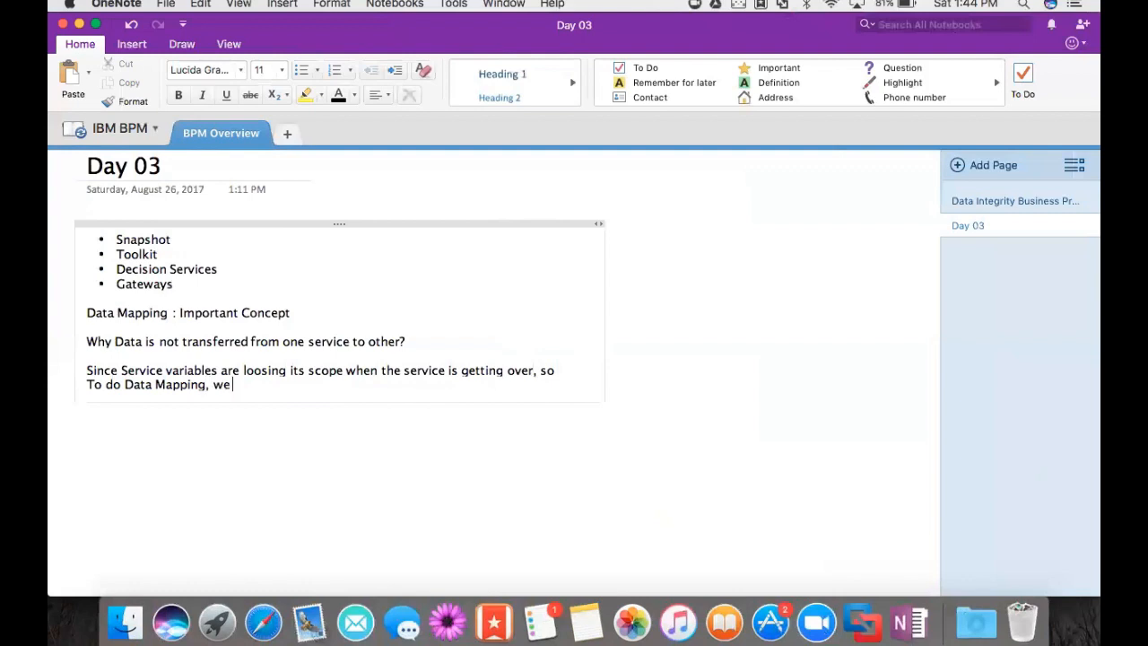
pyautogui.write(' assign Service levariable to ')
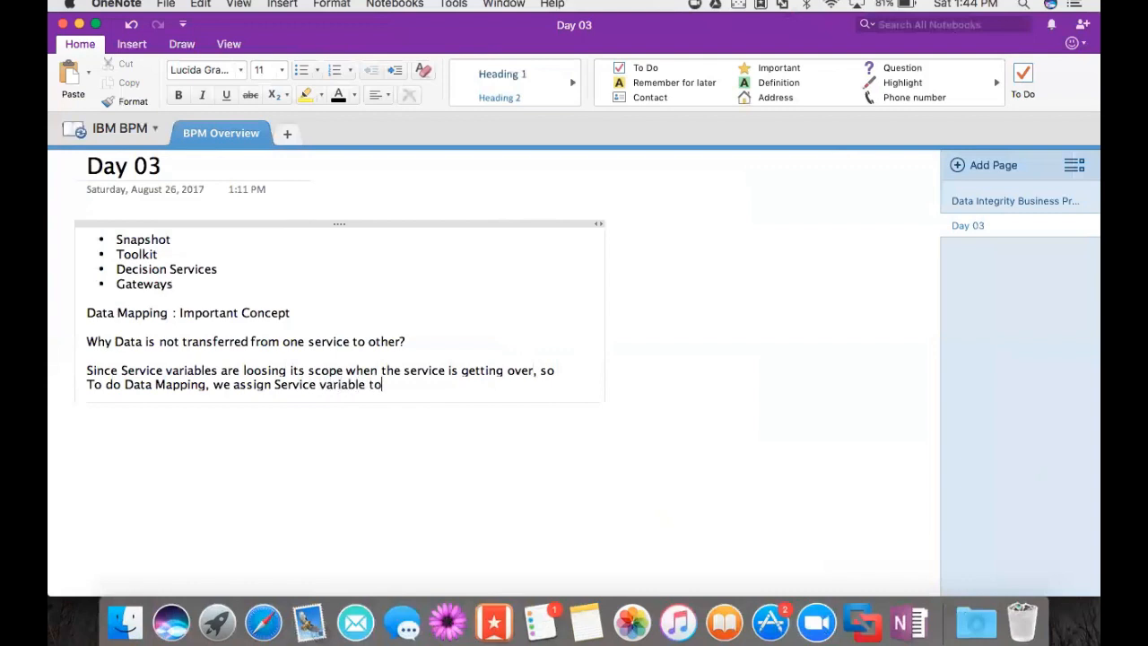
pyautogui.write('pro')
pyautogui.write('cess variavble b')
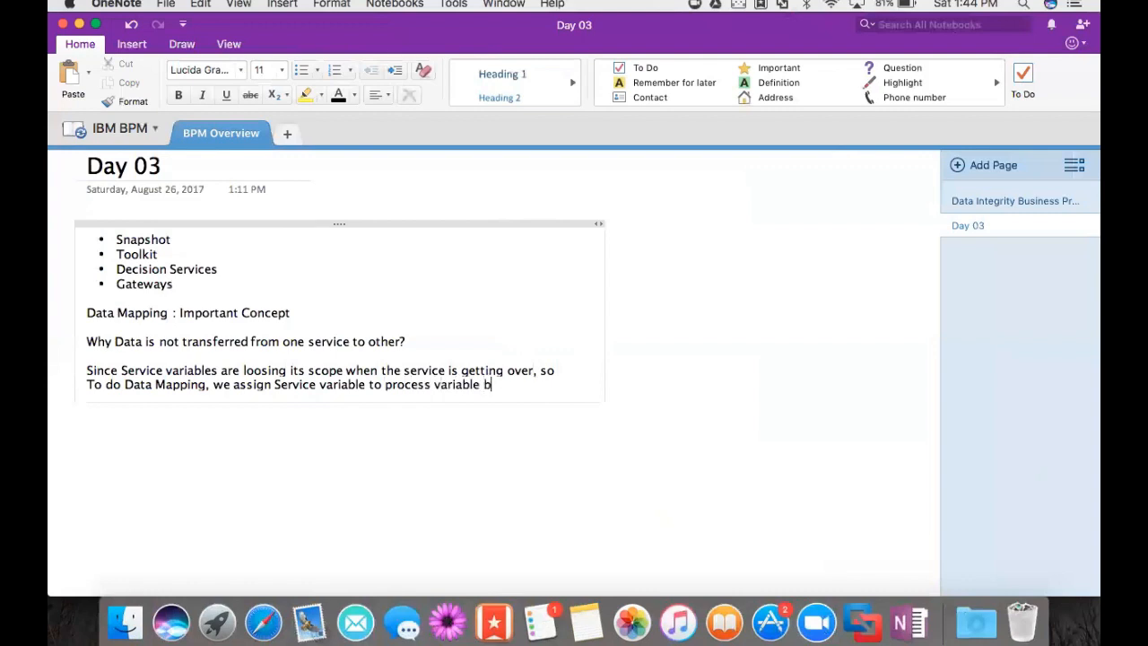
pyautogui.write('efore service variab')
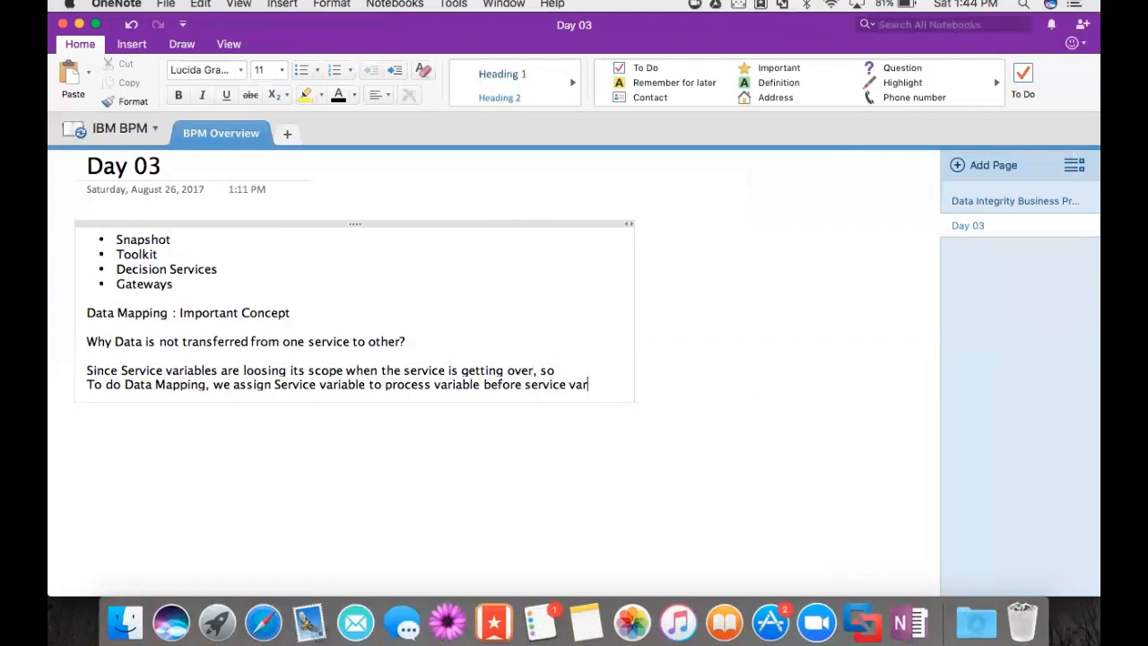
pyautogui.write('le dies.')
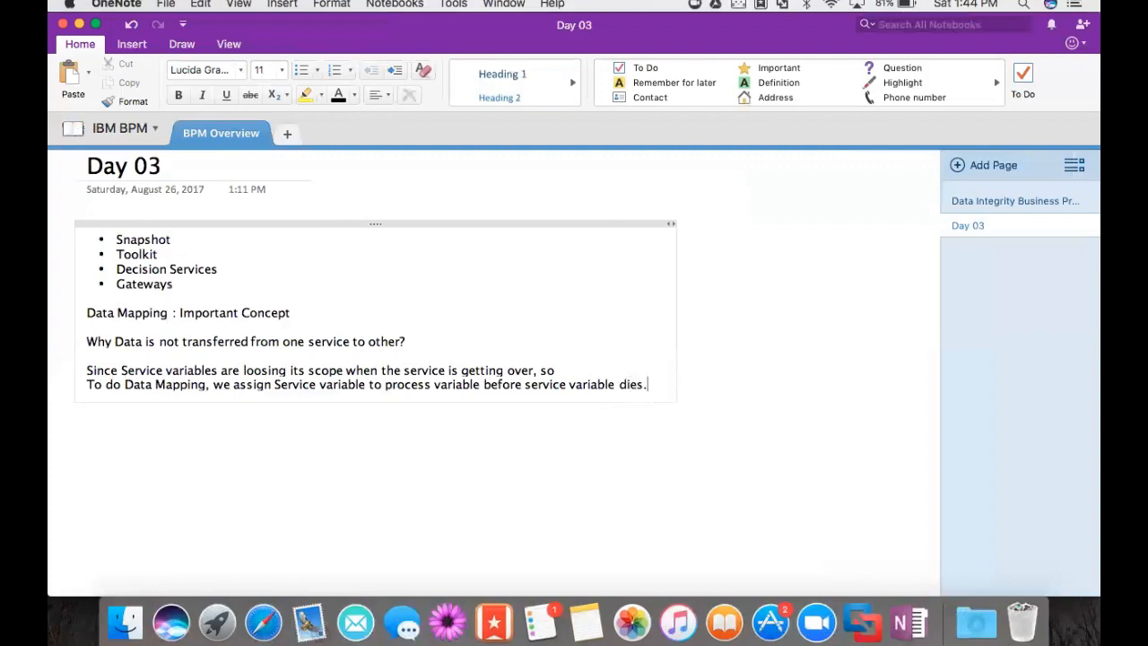
pyautogui.press('super+Tab')
pyautogui.press('super+Tab')
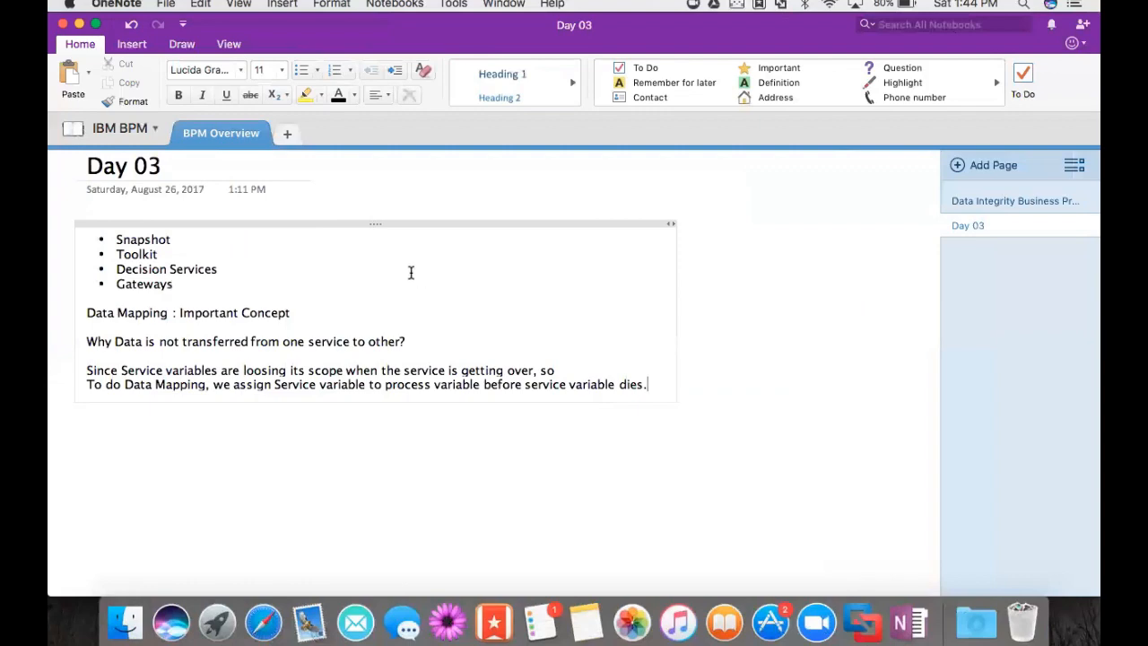
pyautogui.press('super+Tab')
pyautogui.press('super+Tab')
pyautogui.press('super+Tab')
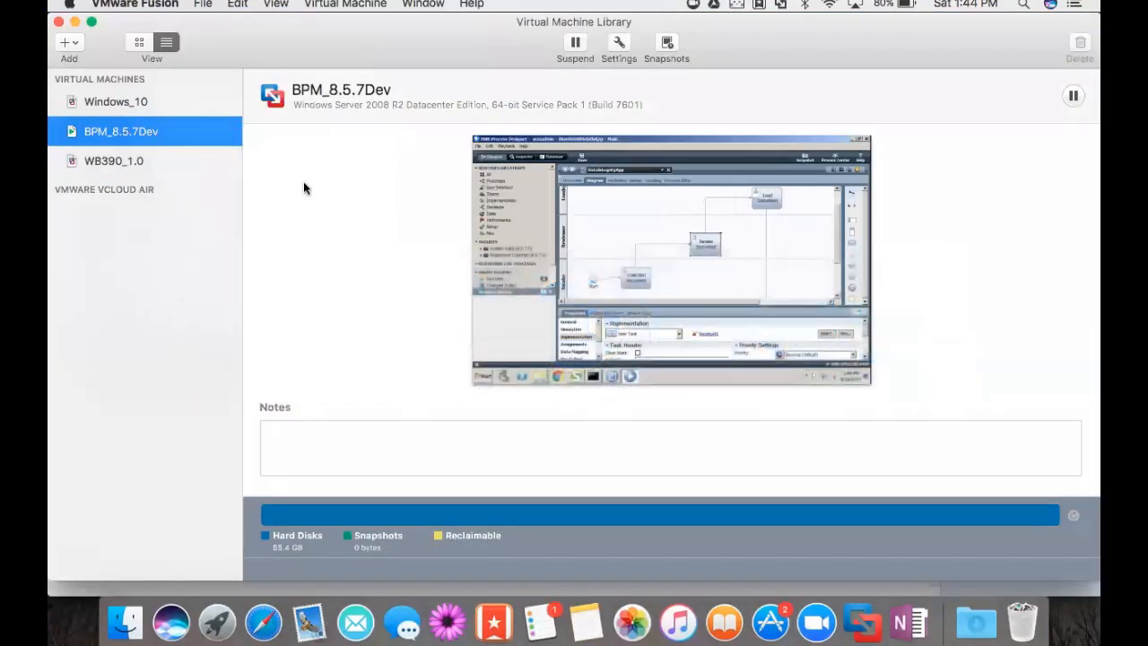
# - Add a private variable named wokItemProcess to the DataIntegrityApp process
pyautogui.doubleClick(175, 138)
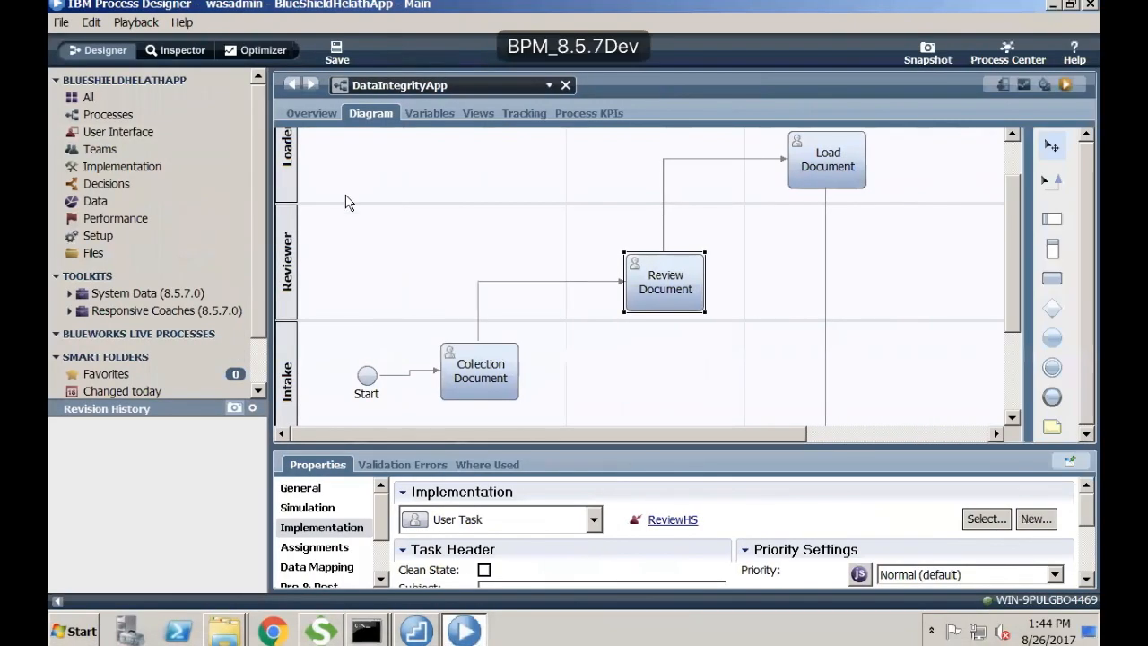
pyautogui.click(426, 120)
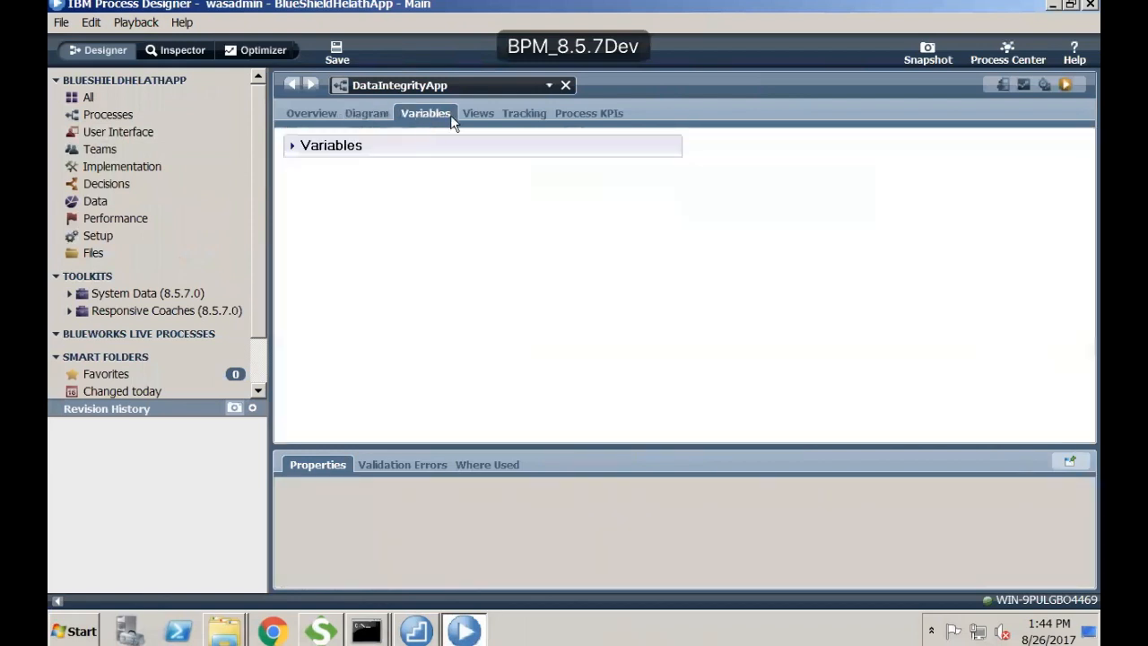
pyautogui.click(291, 145)
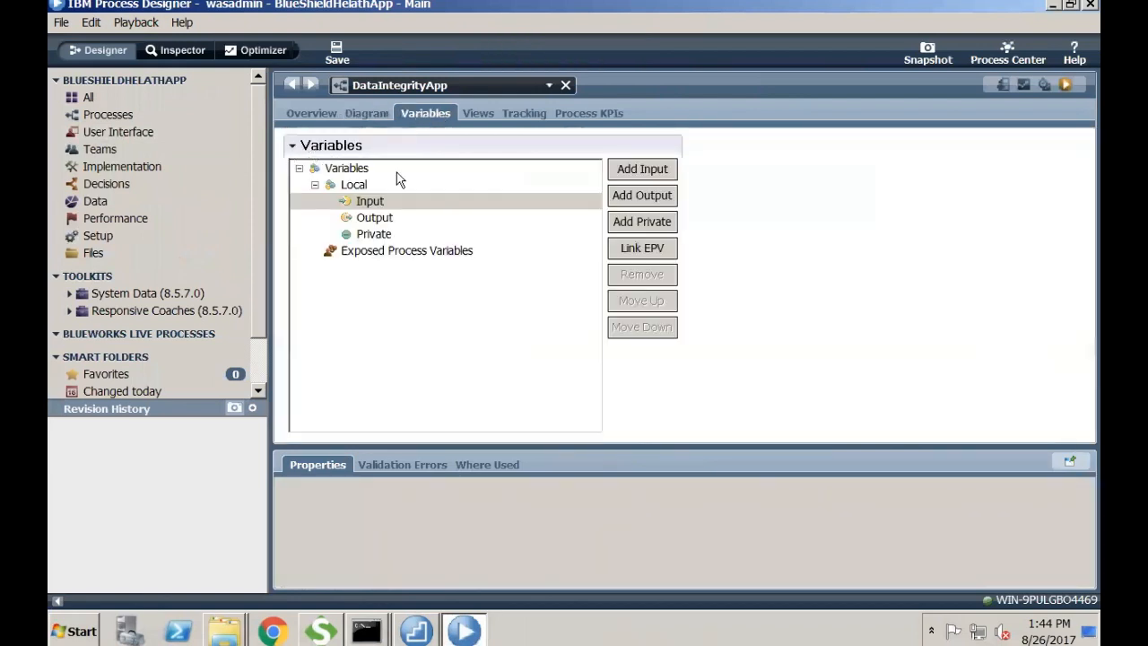
pyautogui.click(379, 237)
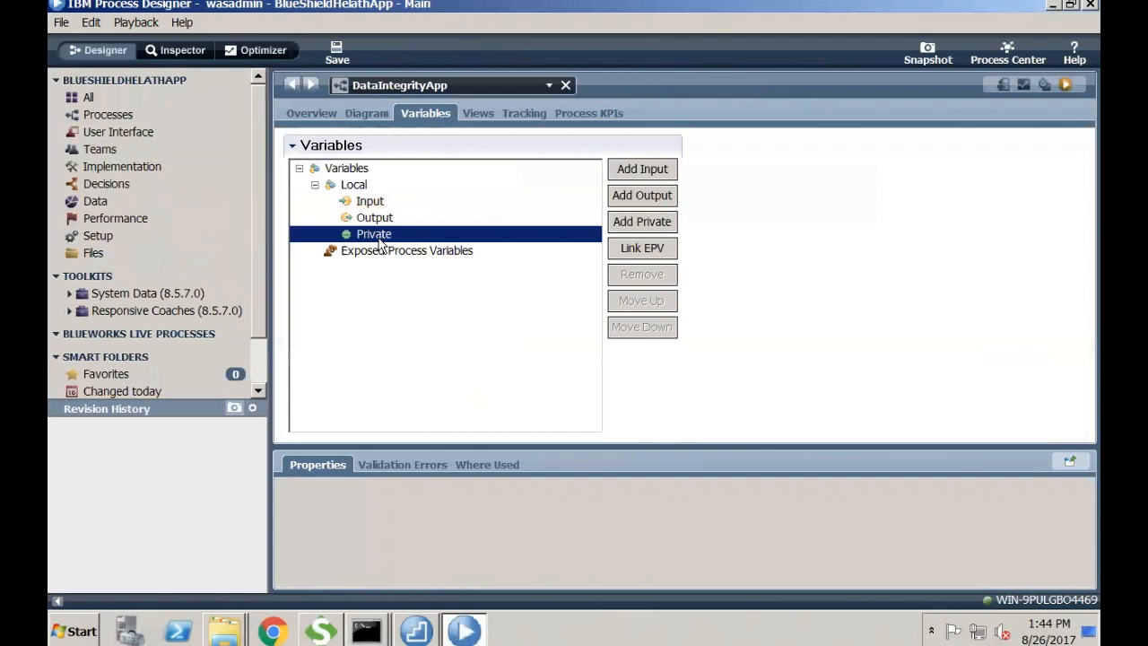
pyautogui.click(631, 223)
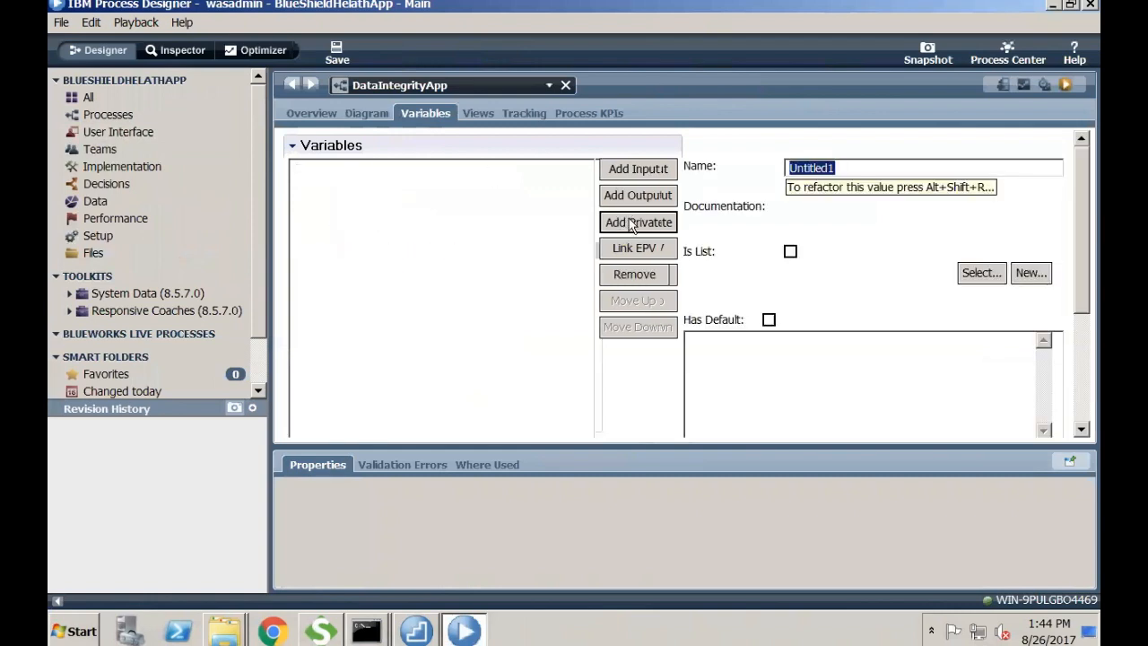
pyautogui.write('wok')
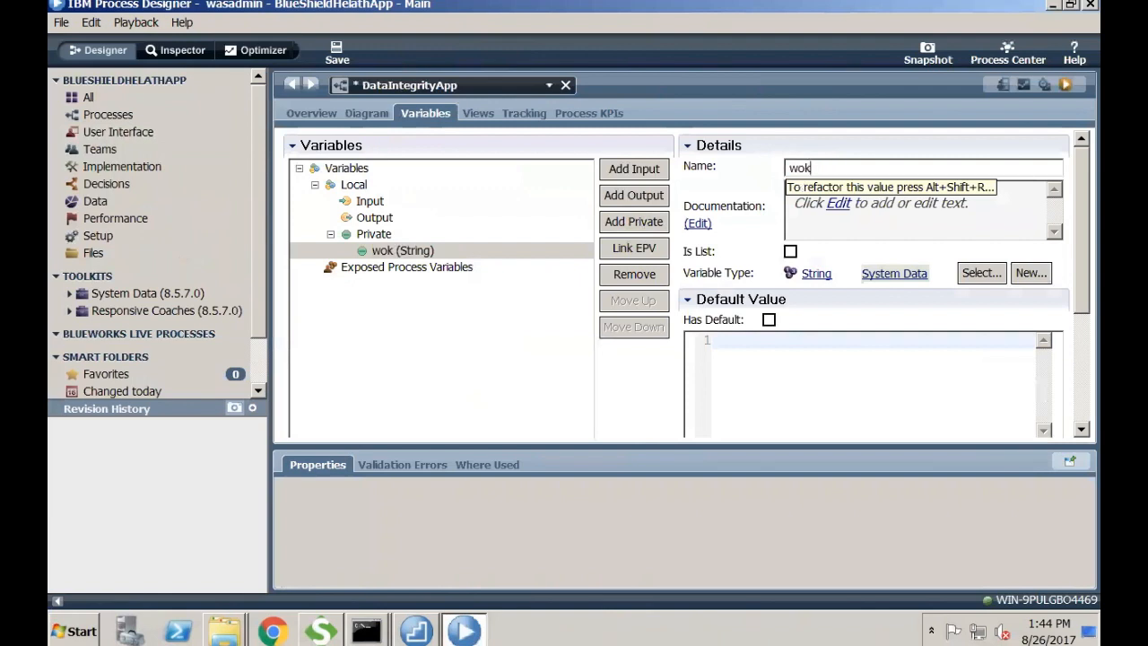
pyautogui.write('ItemP')
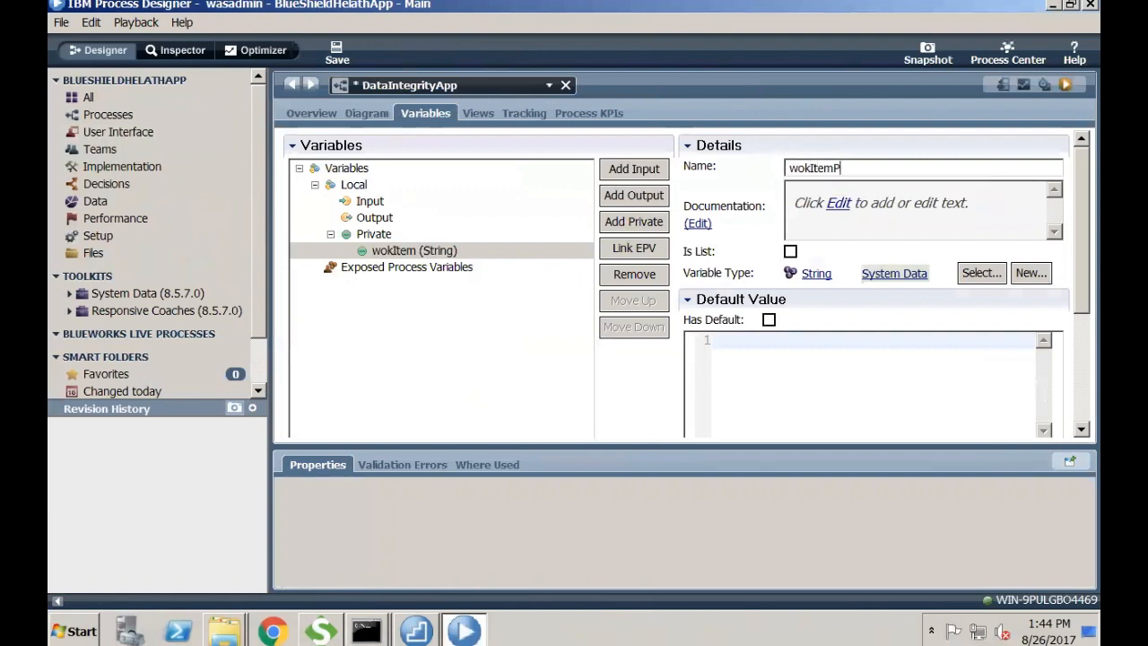
pyautogui.write('rocess')
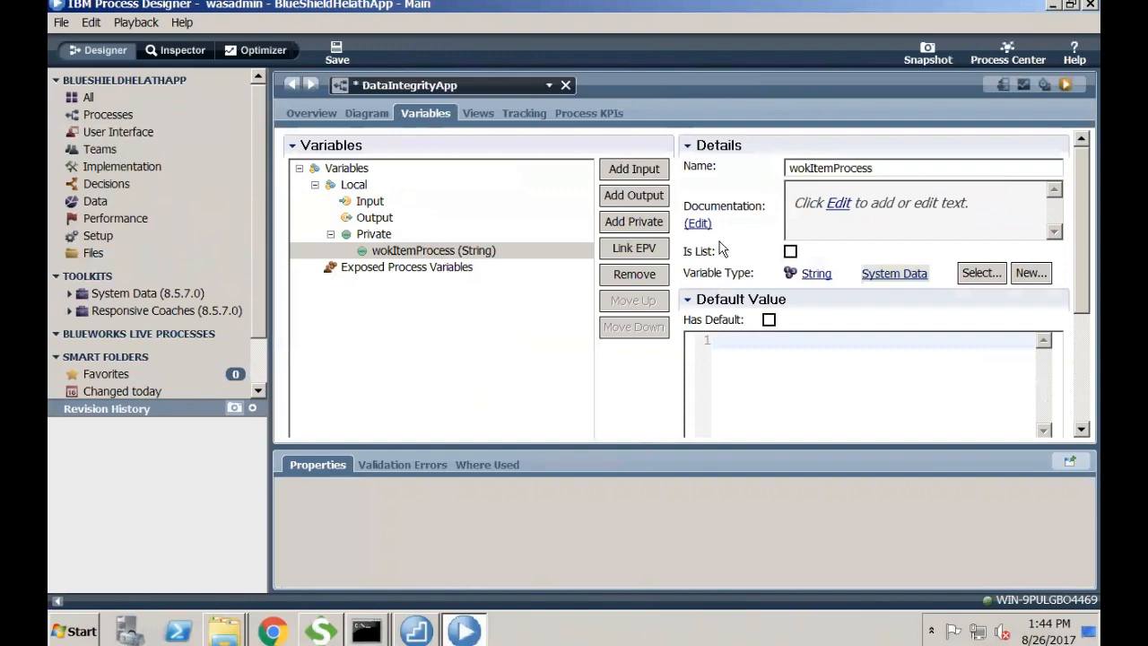
# - Set wokItemProcess's type to workItemBO and save the process
pyautogui.click(976, 275)
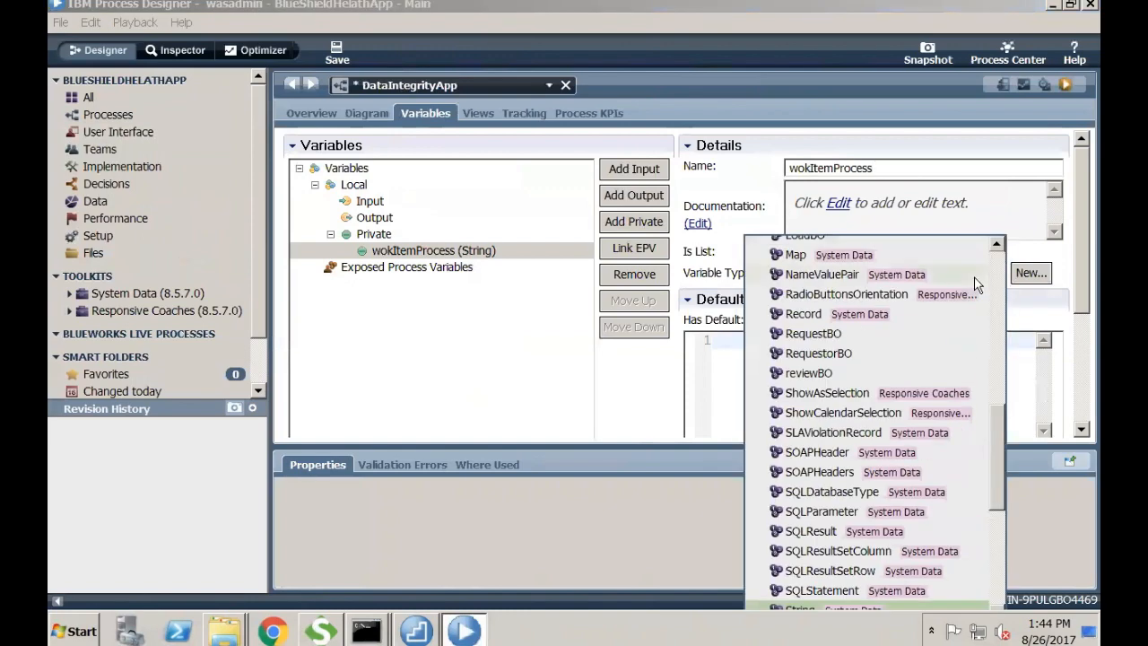
pyautogui.write('workitem')
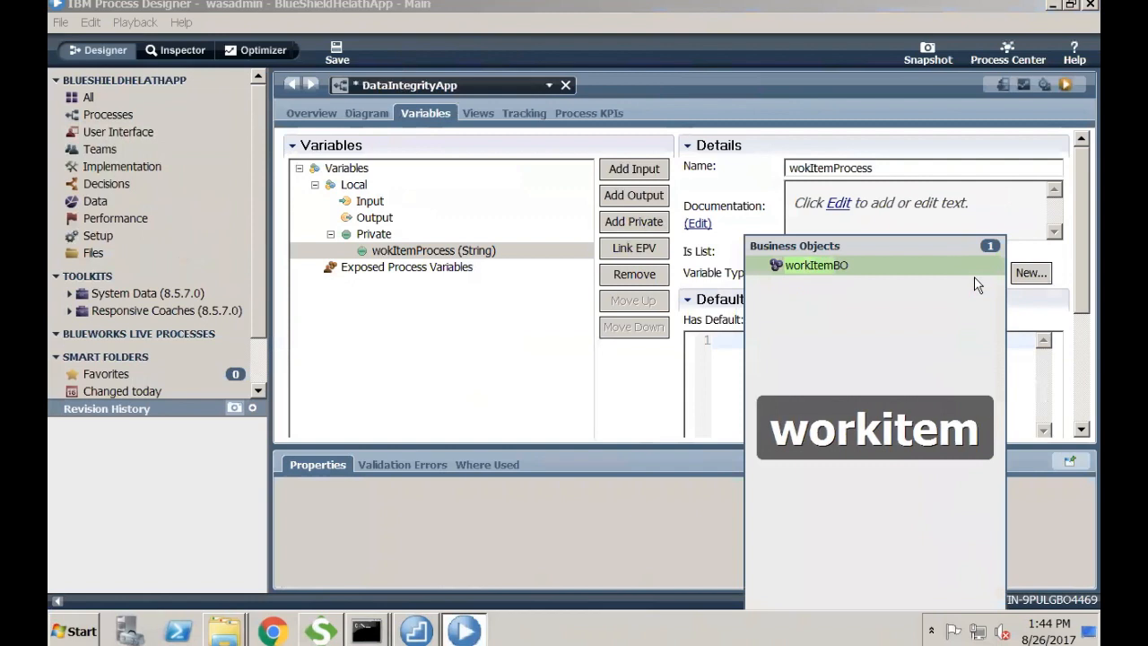
pyautogui.press('Return')
pyautogui.click(339, 54)
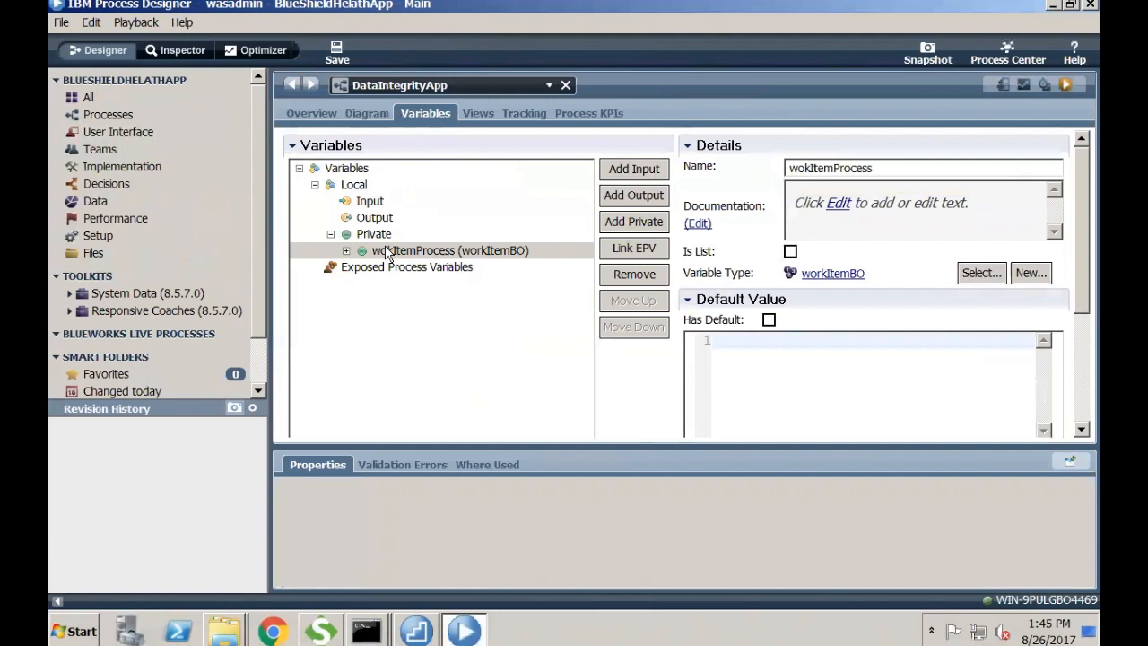
pyautogui.click(369, 114)
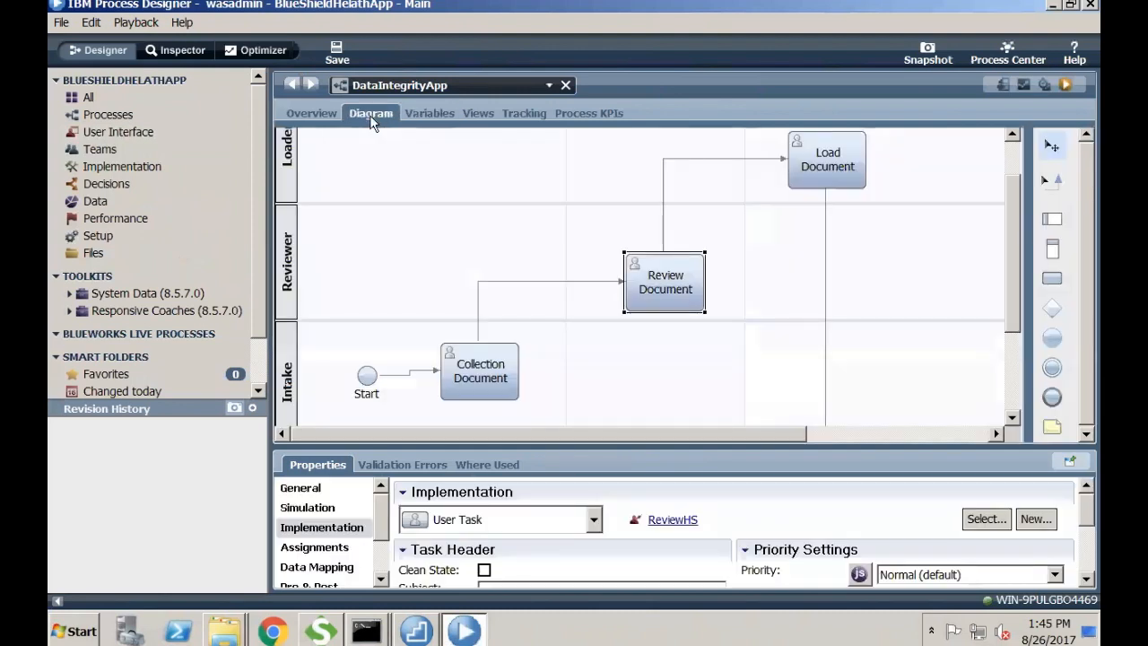
# - Map Collection Document's workItem output to tw.local.wokItemProcess in its Data Mapping
pyautogui.click(492, 363)
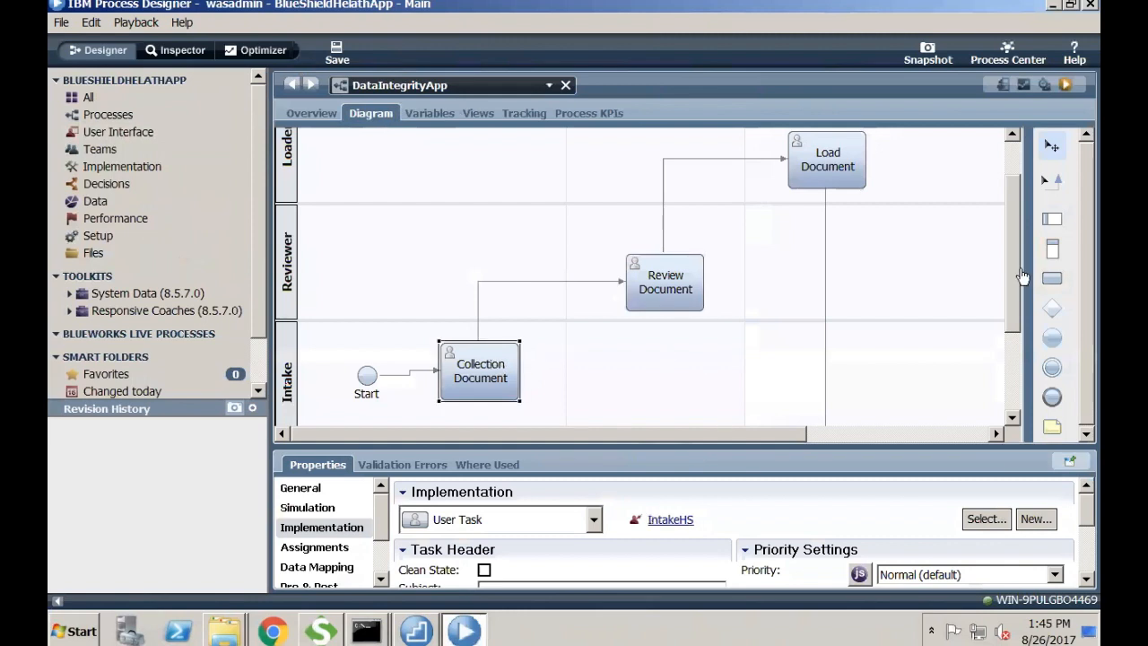
pyautogui.moveTo(1007, 281); pyautogui.dragTo(1005, 327)
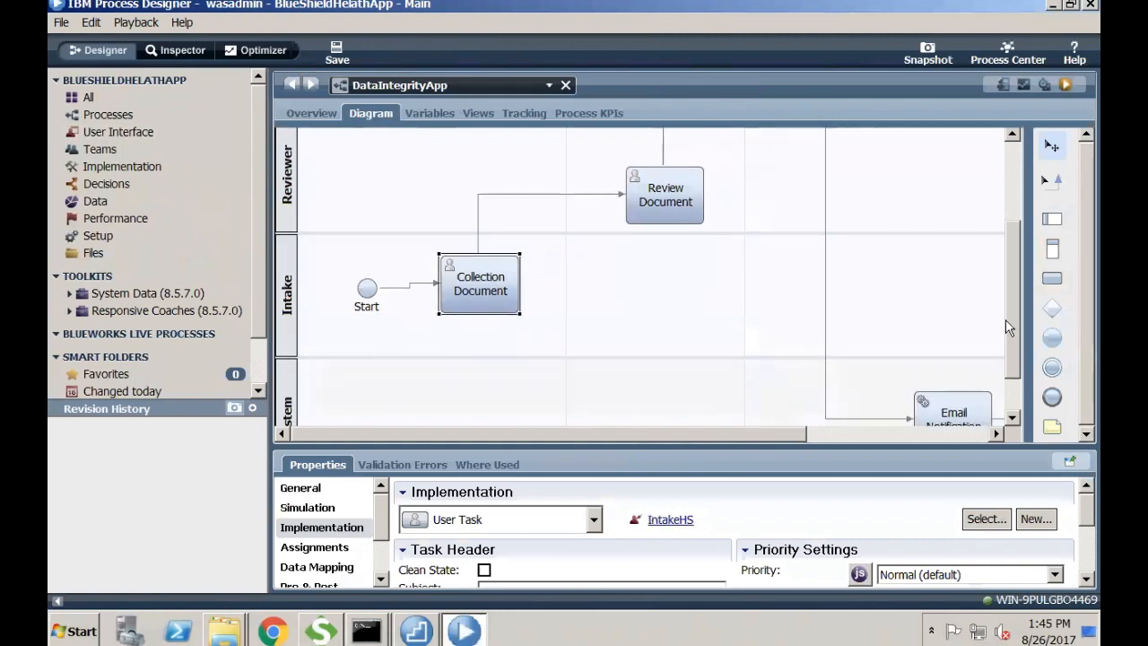
pyautogui.click(314, 569)
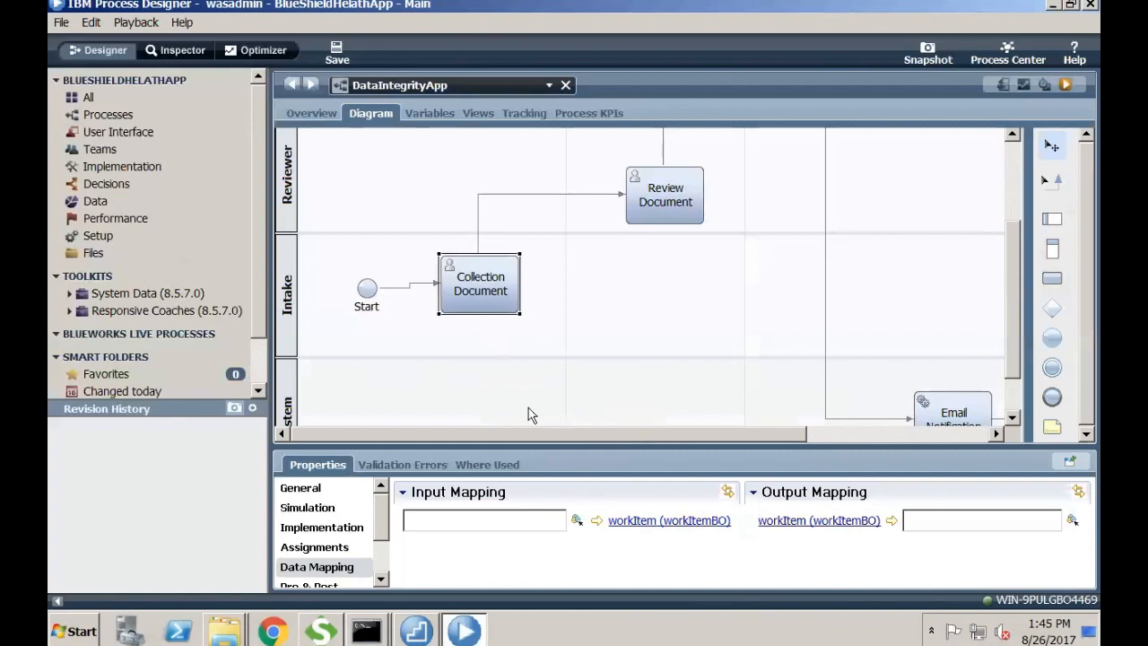
pyautogui.doubleClick(475, 285)
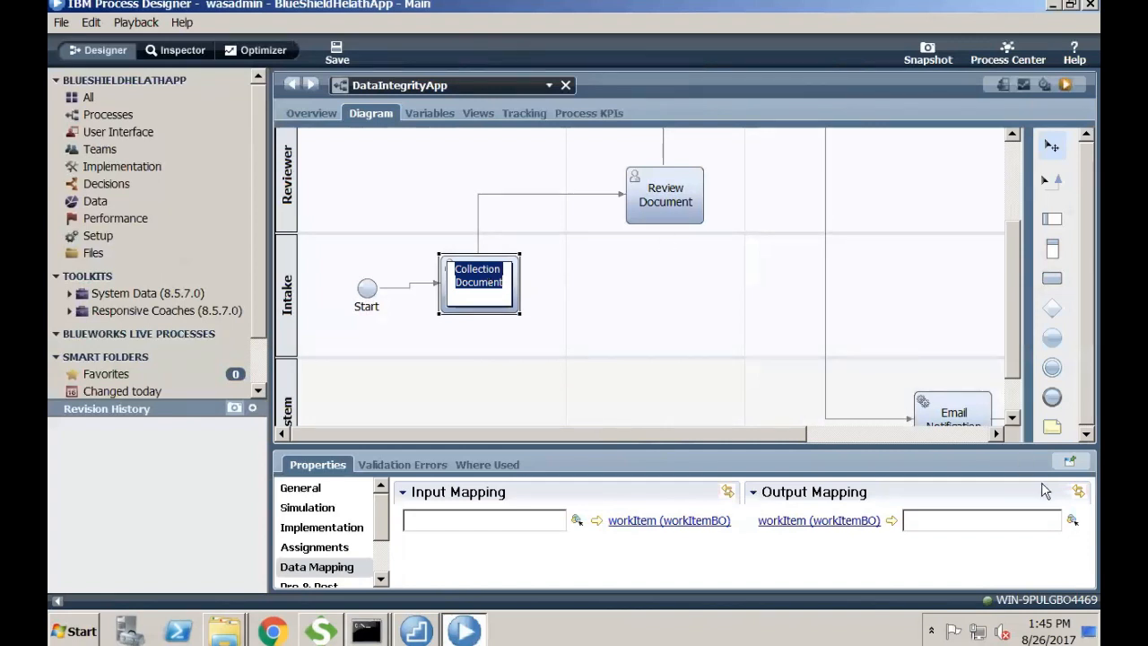
pyautogui.click(1057, 521)
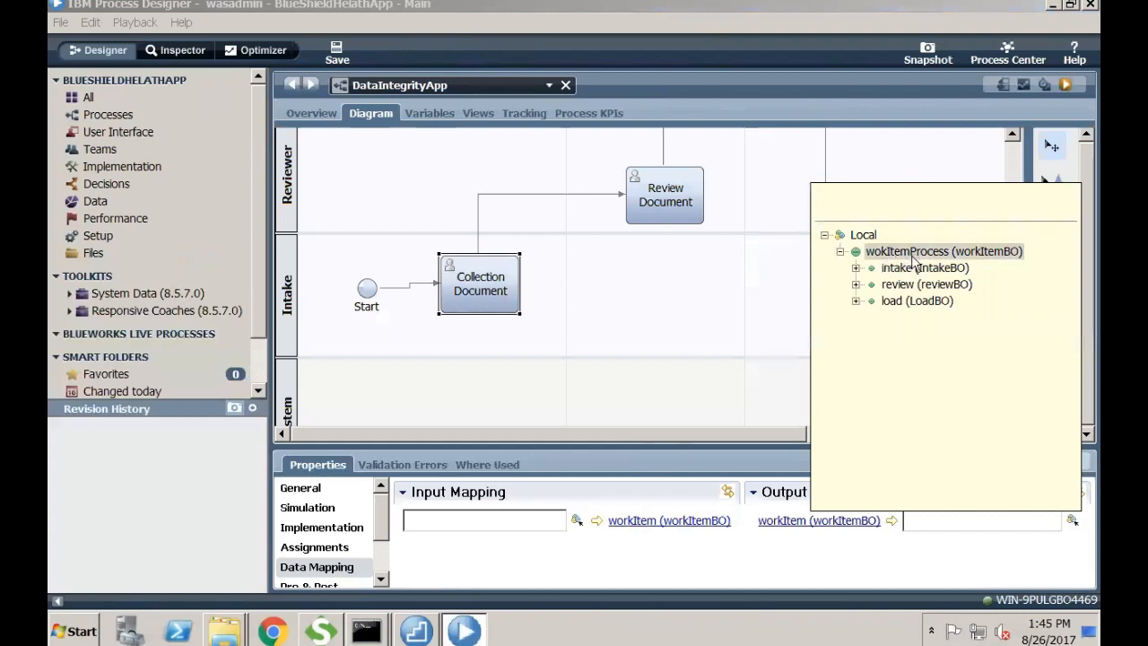
pyautogui.click(891, 254)
pyautogui.doubleClick(891, 254)
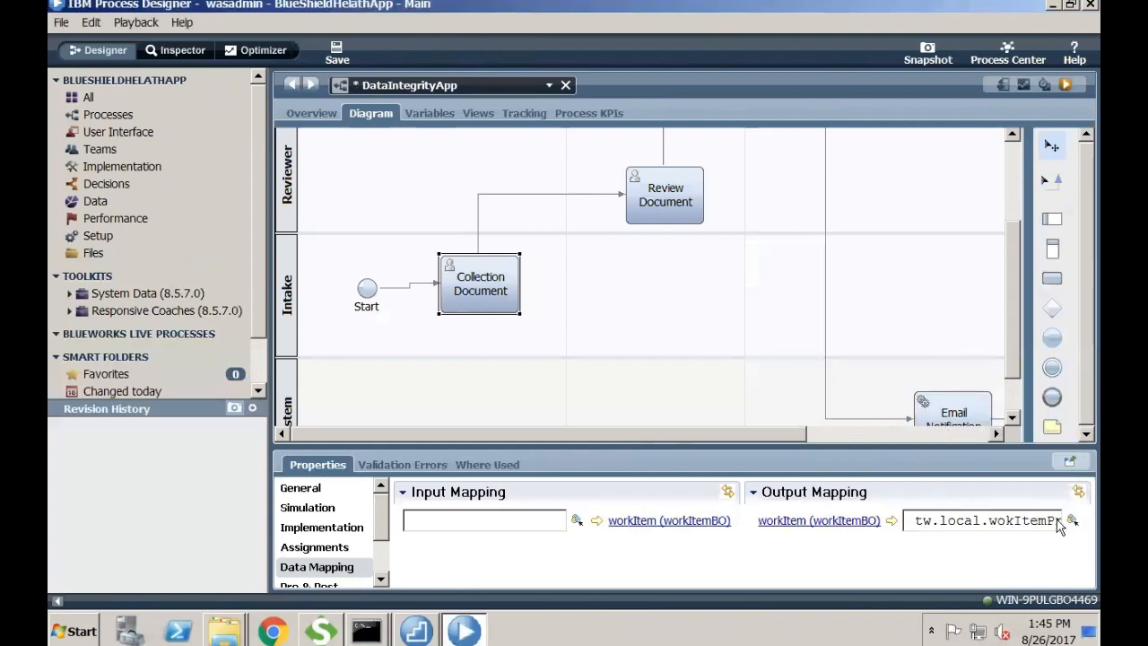
pyautogui.doubleClick(994, 520)
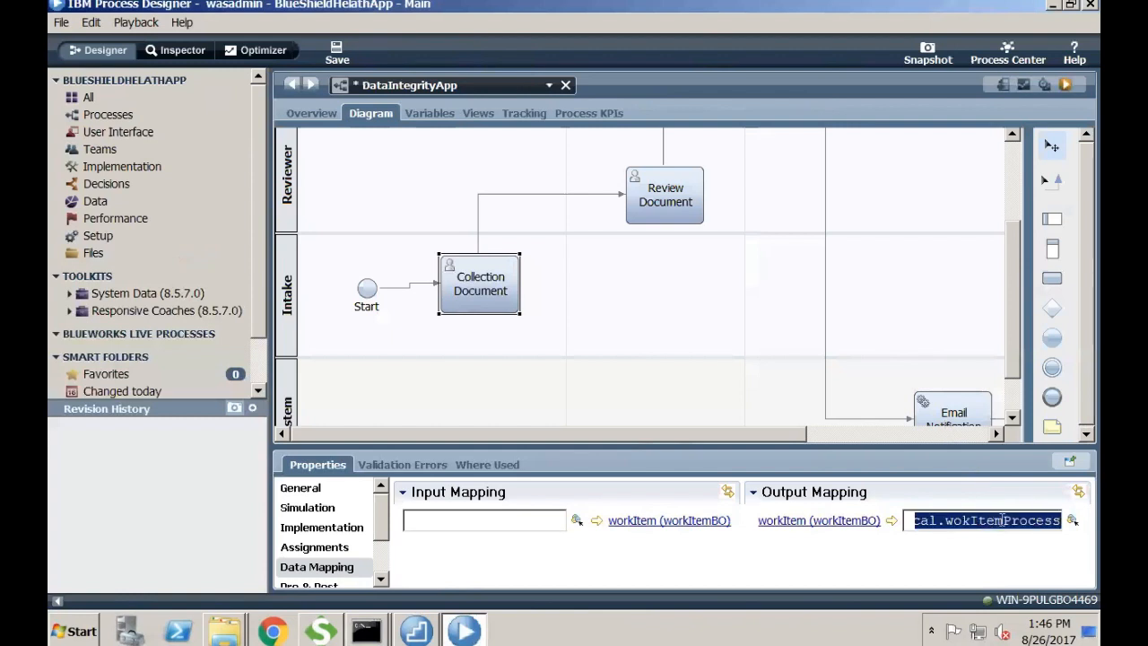
pyautogui.click(672, 199)
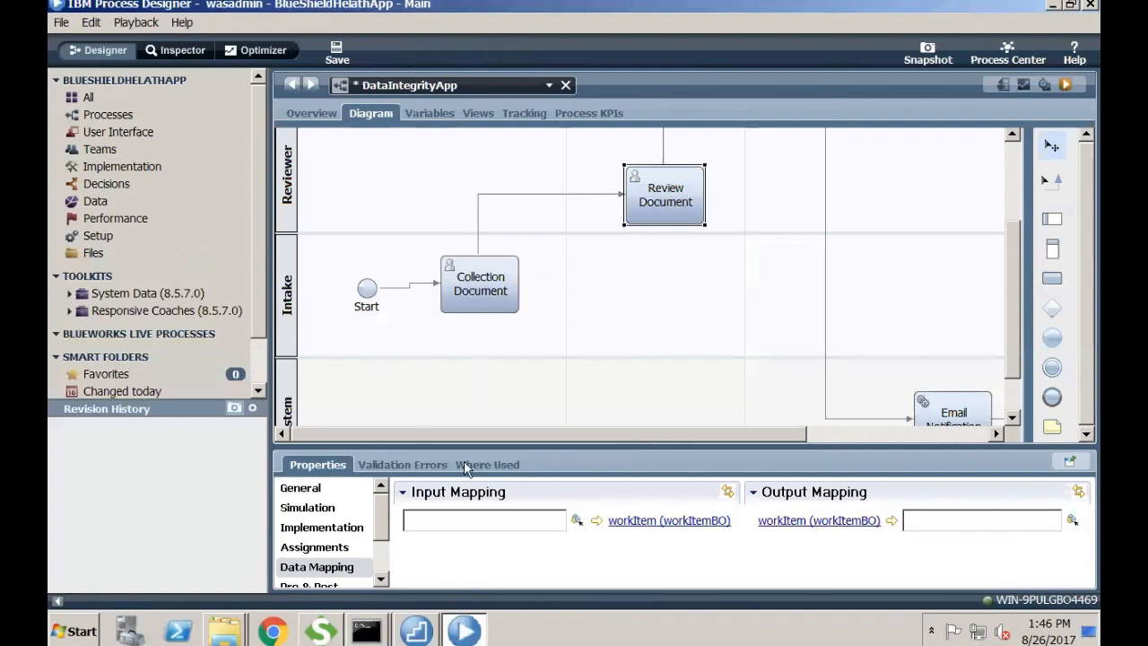
# - Map Review Document's workItem input and output both to tw.local.wokItemProcess
pyautogui.click(576, 520)
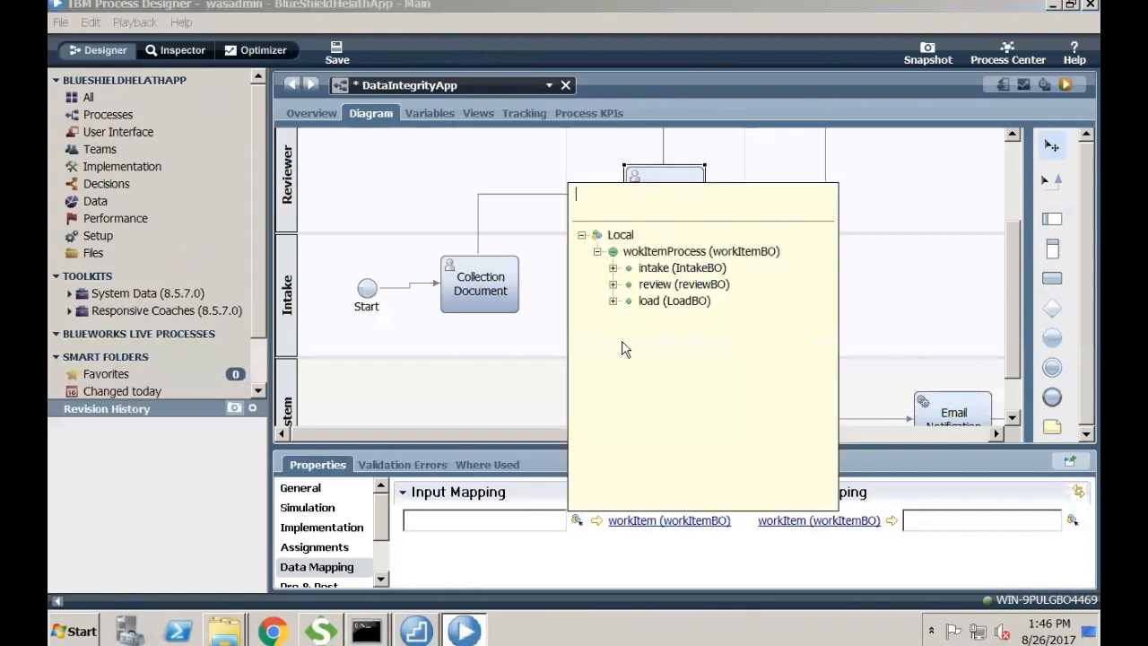
pyautogui.doubleClick(636, 252)
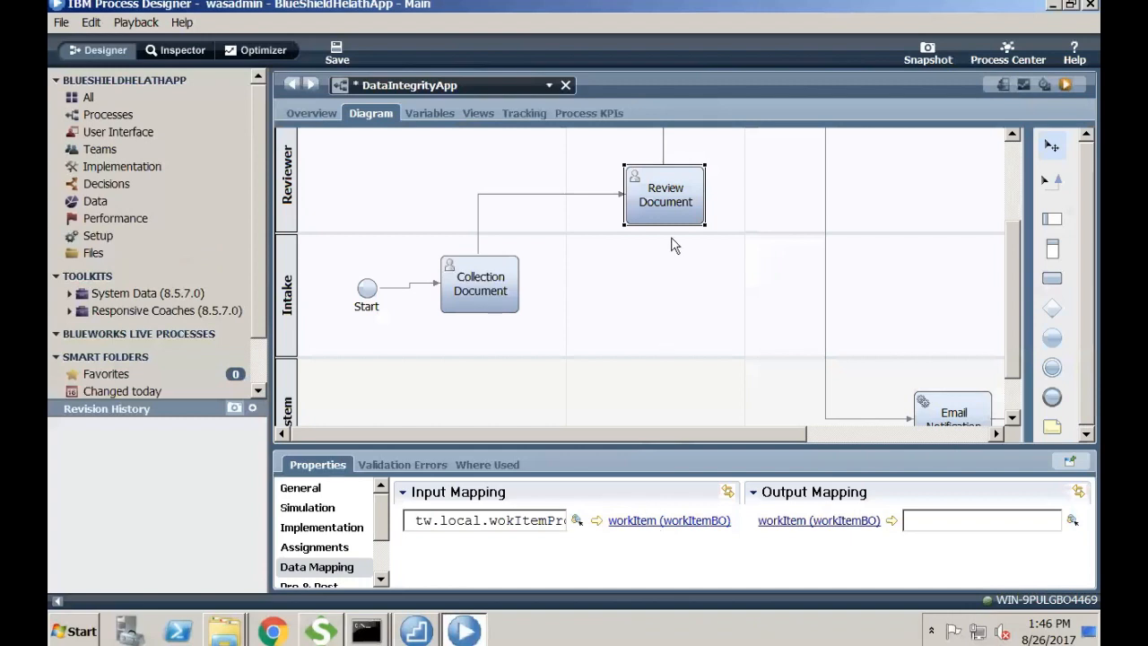
pyautogui.click(1072, 520)
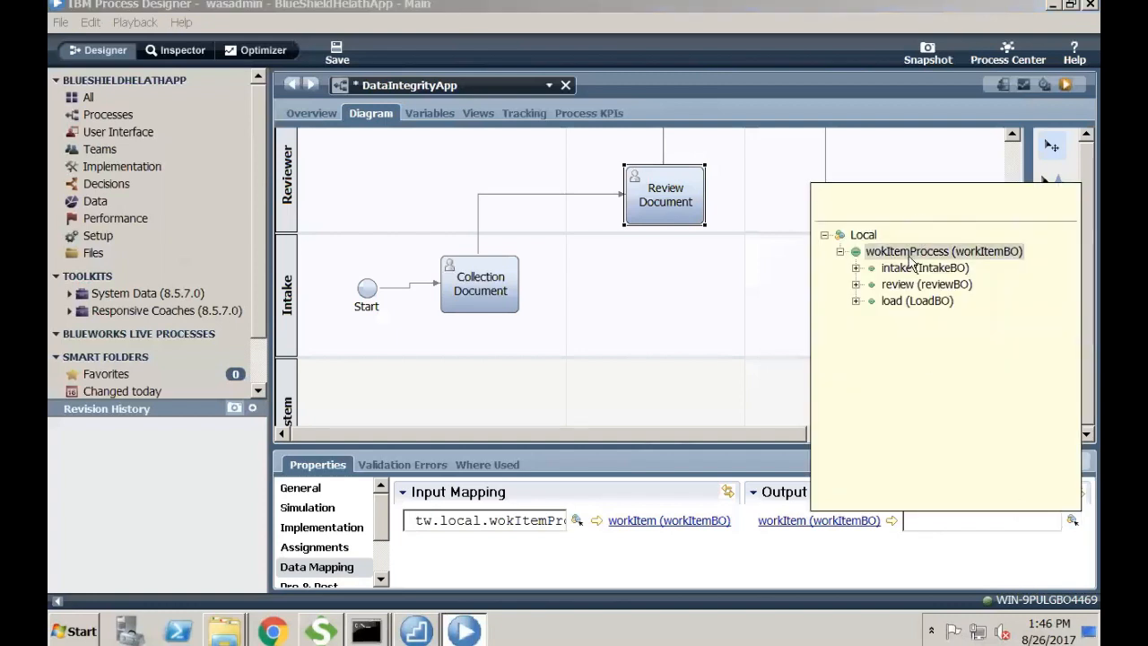
pyautogui.doubleClick(909, 252)
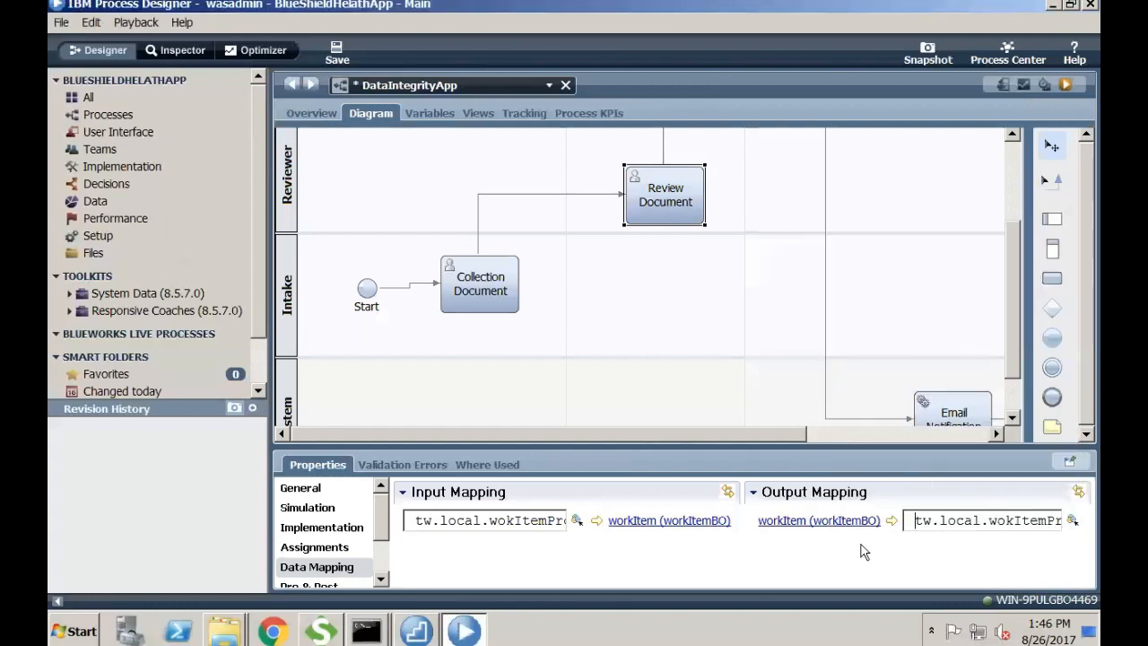
pyautogui.doubleClick(1039, 523)
pyautogui.click(1039, 524)
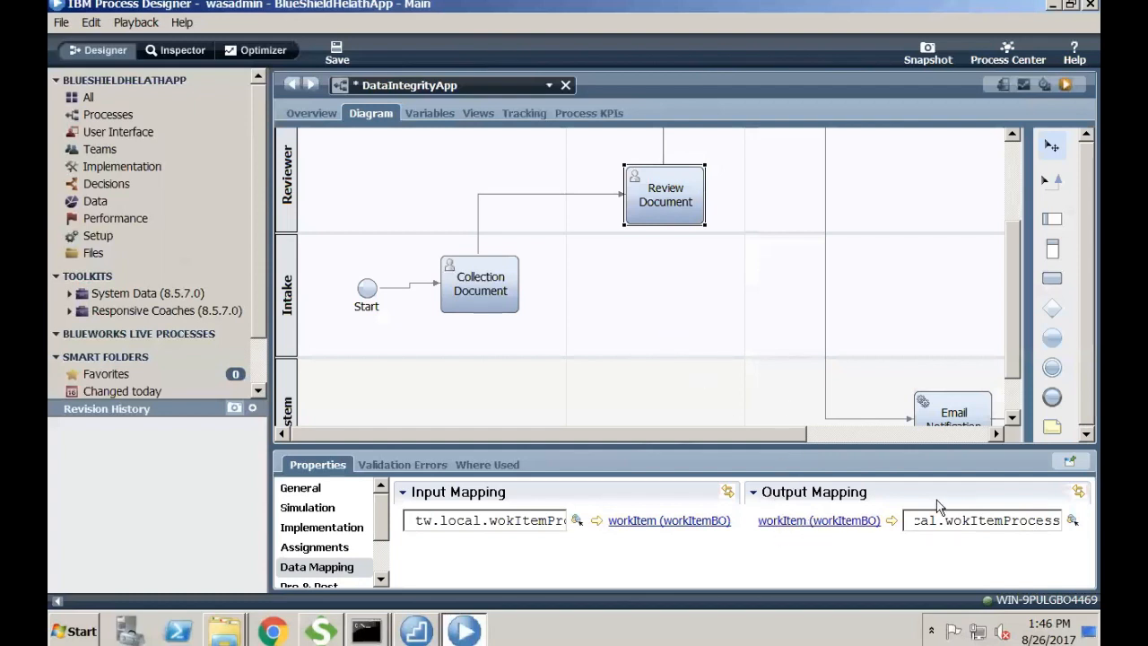
pyautogui.doubleClick(1049, 521)
pyautogui.click(1051, 520)
pyautogui.moveTo(1007, 347); pyautogui.dragTo(999, 263)
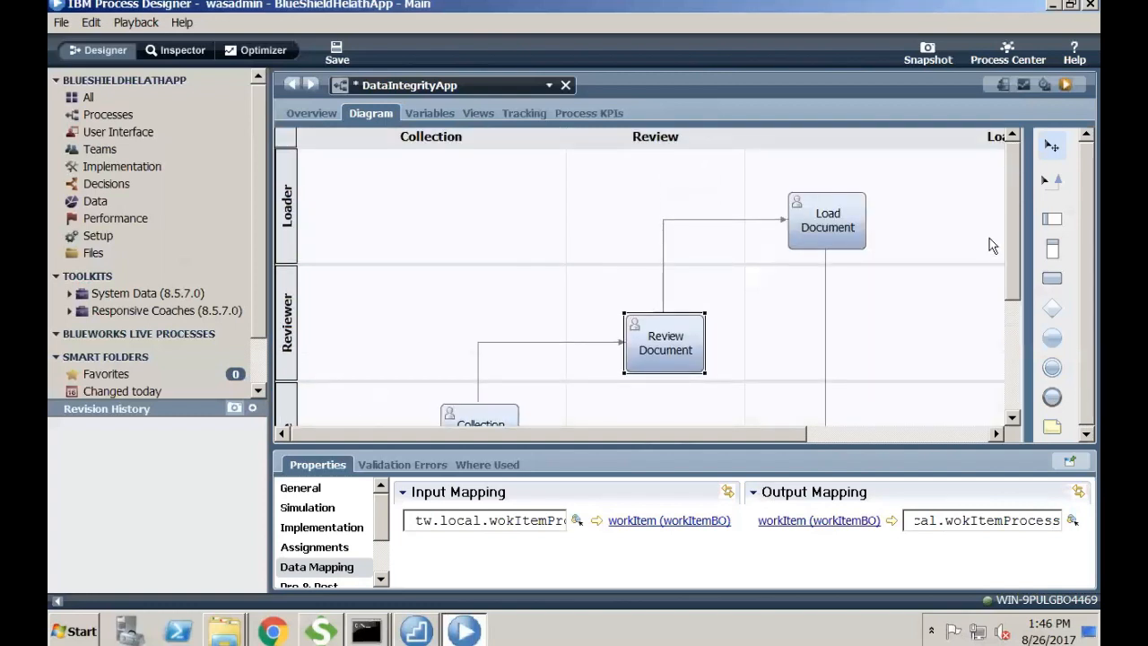
# - Open Load Document's LoadHS service diagram to inspect it, then close it
pyautogui.doubleClick(822, 213)
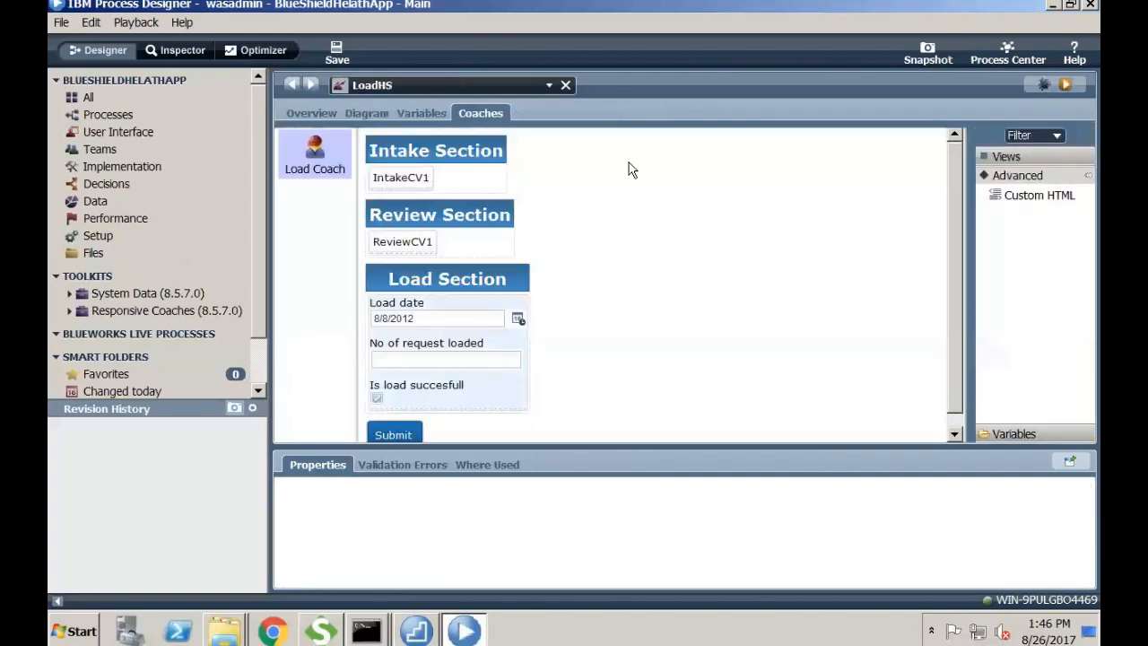
pyautogui.click(382, 113)
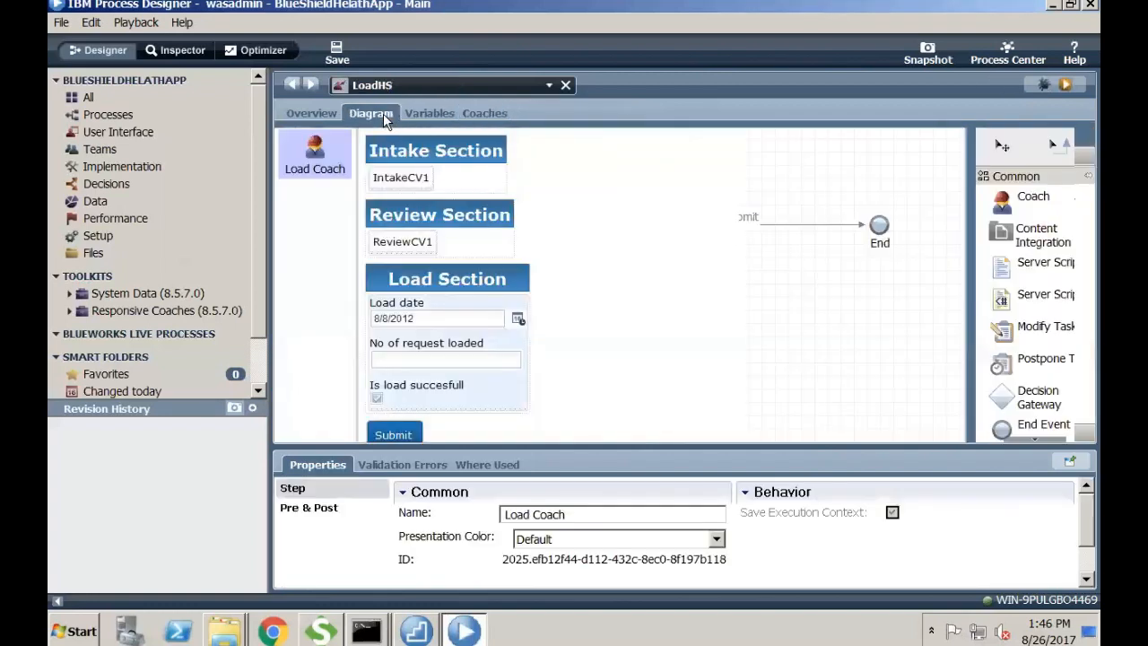
pyautogui.click(564, 84)
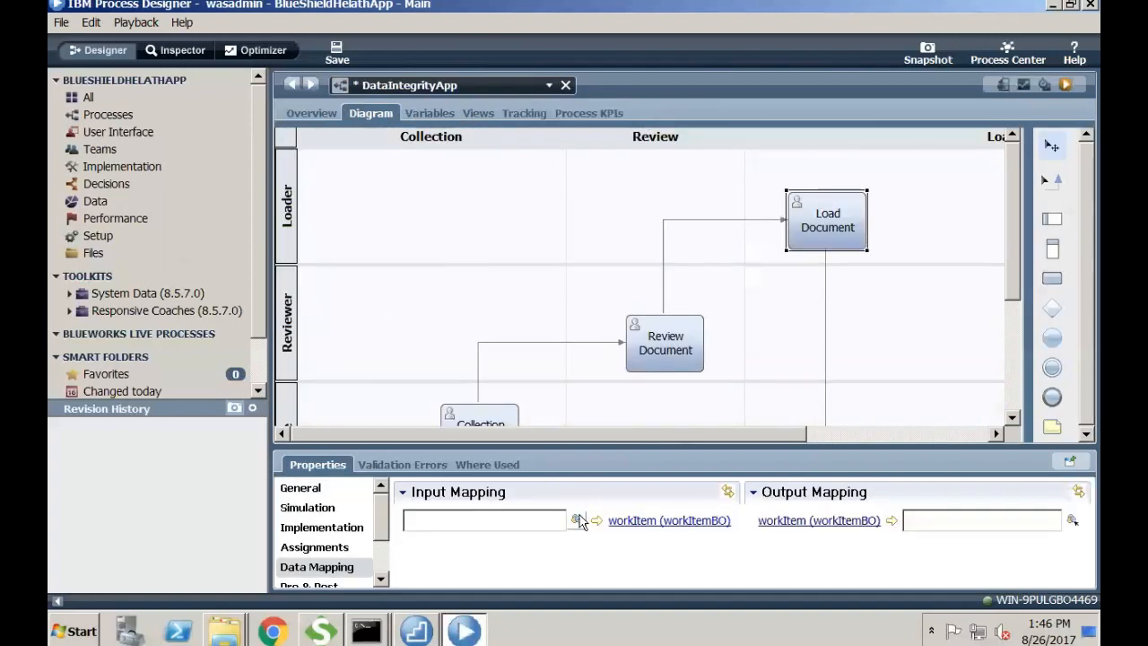
# - Map Load Document's workItem input to wokItemProcess and save the process
pyautogui.click(576, 519)
pyautogui.click(645, 253)
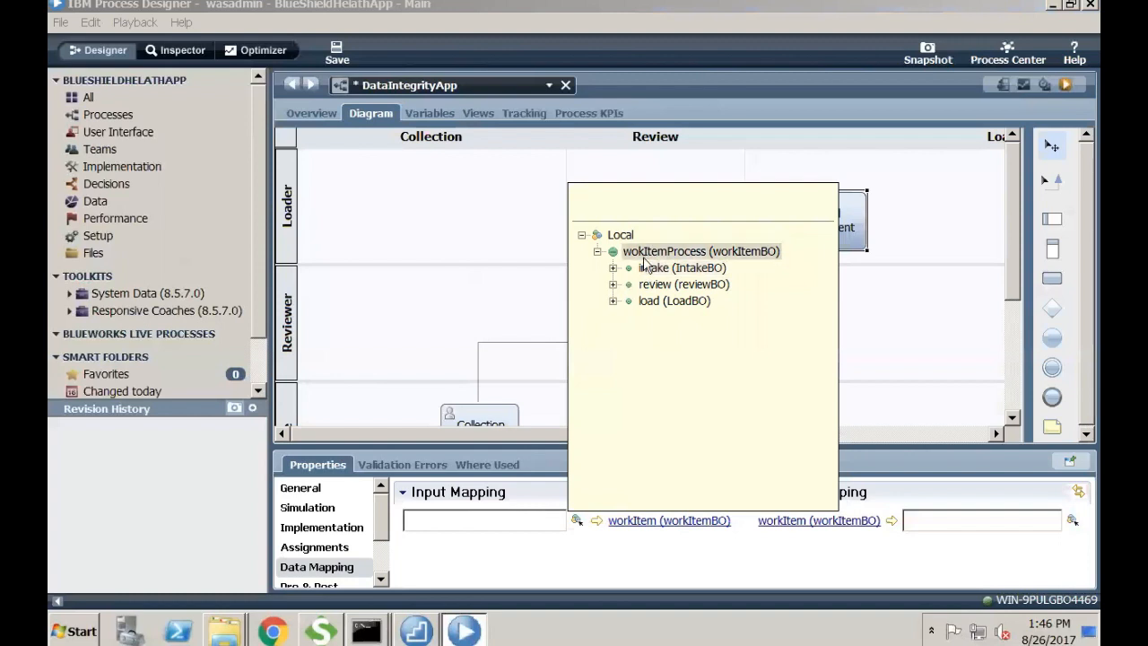
pyautogui.doubleClick(664, 253)
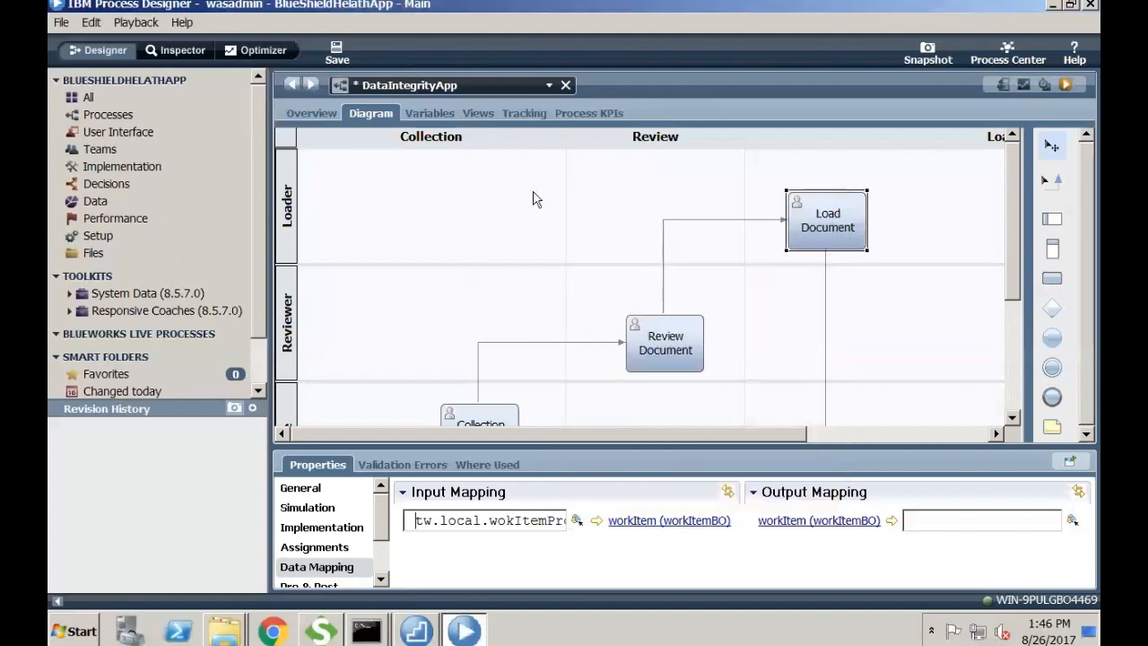
pyautogui.click(337, 52)
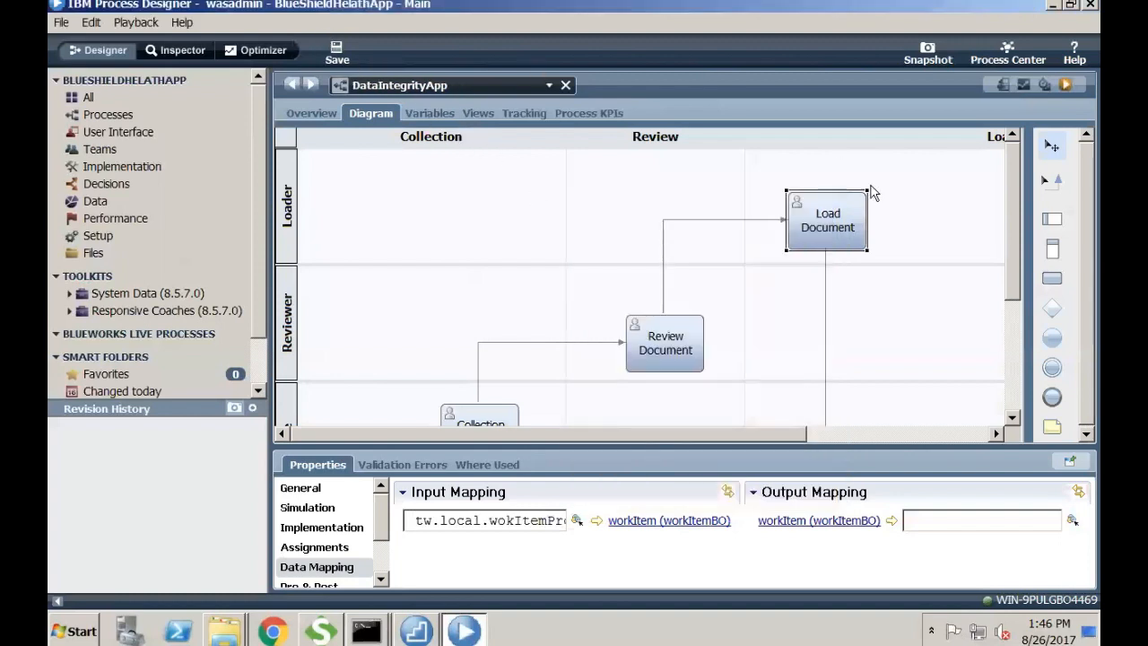
# - Map Load Document's workItem output to wokItemProcess and save again
pyautogui.moveTo(1012, 248)
pyautogui.mouseDown()
pyautogui.moveTo(1014, 377)
pyautogui.moveTo(1010, 254)
pyautogui.mouseUp()
pyautogui.moveTo(1017, 297); pyautogui.dragTo(1022, 351)
pyautogui.click(1069, 520)
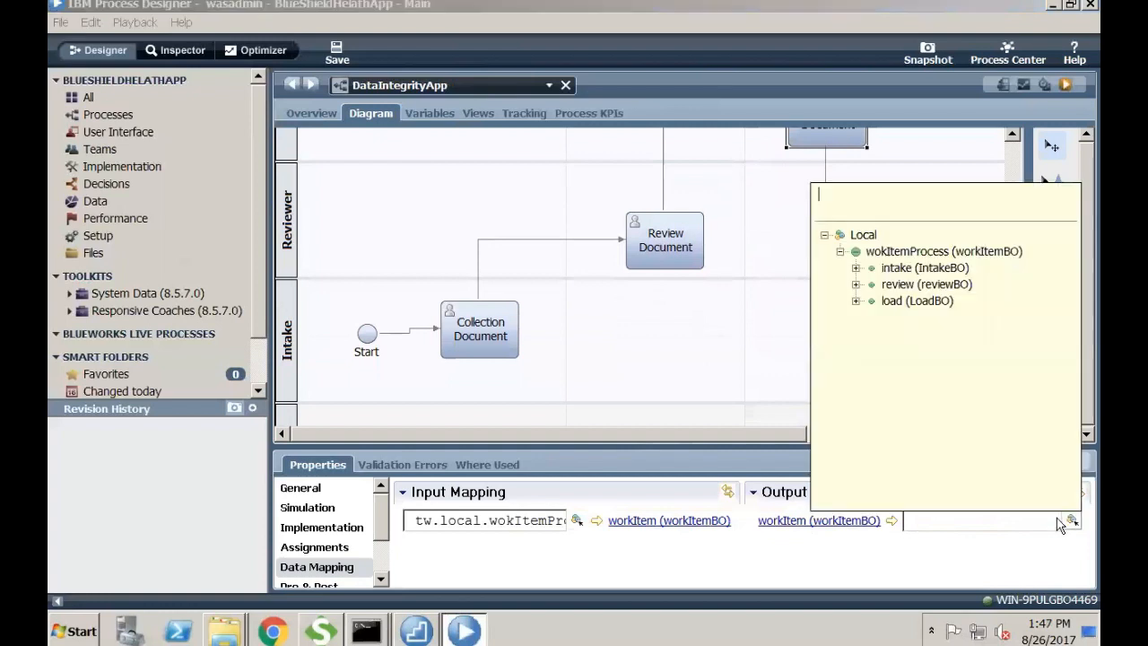
pyautogui.click(933, 255)
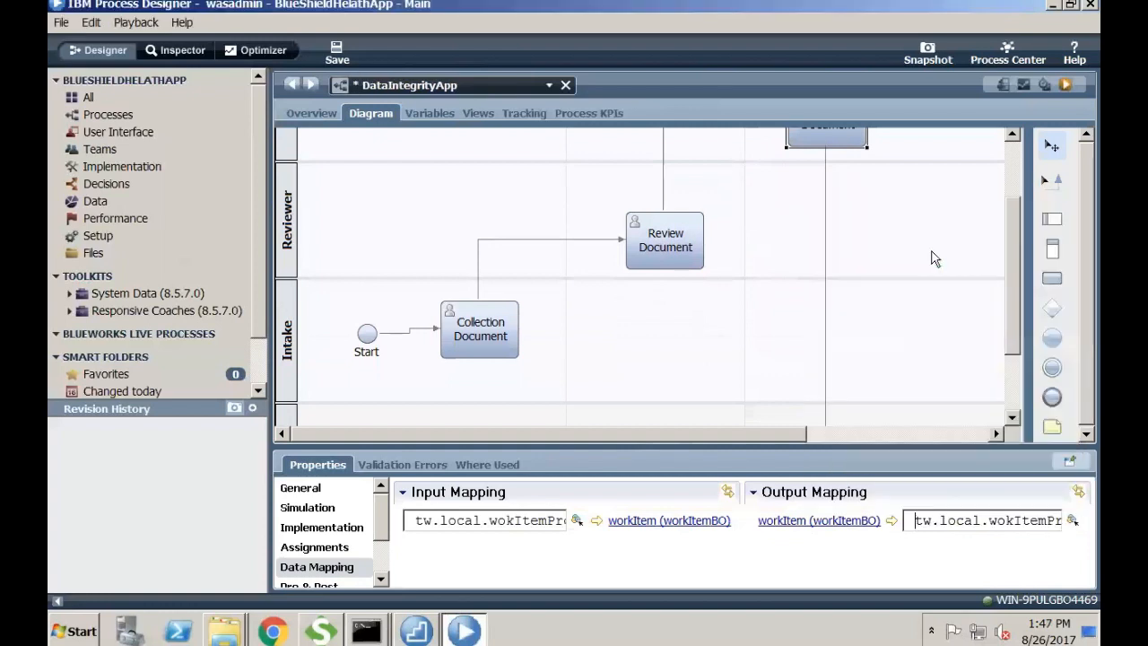
pyautogui.click(336, 47)
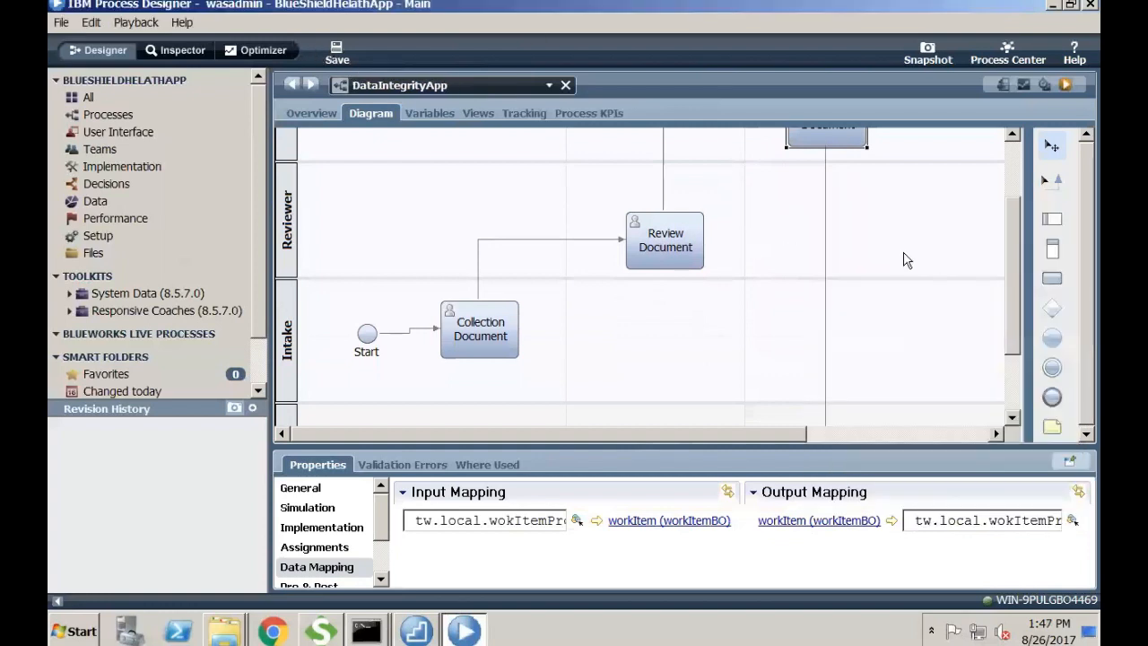
pyautogui.moveTo(1011, 300); pyautogui.dragTo(1025, 388)
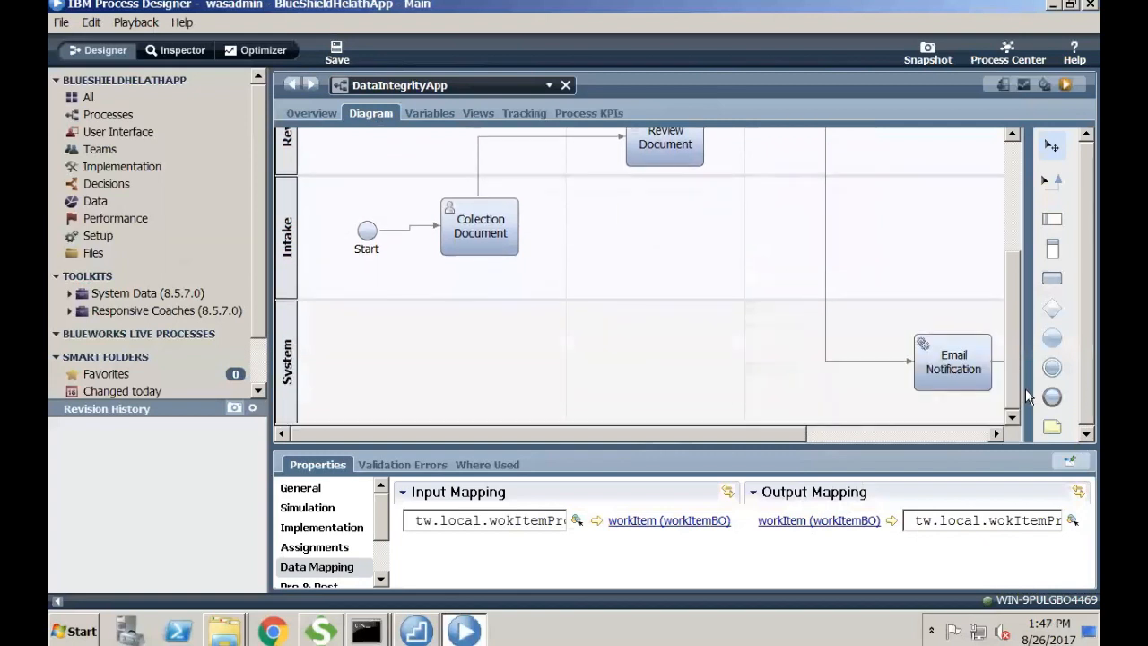
pyautogui.click(963, 373)
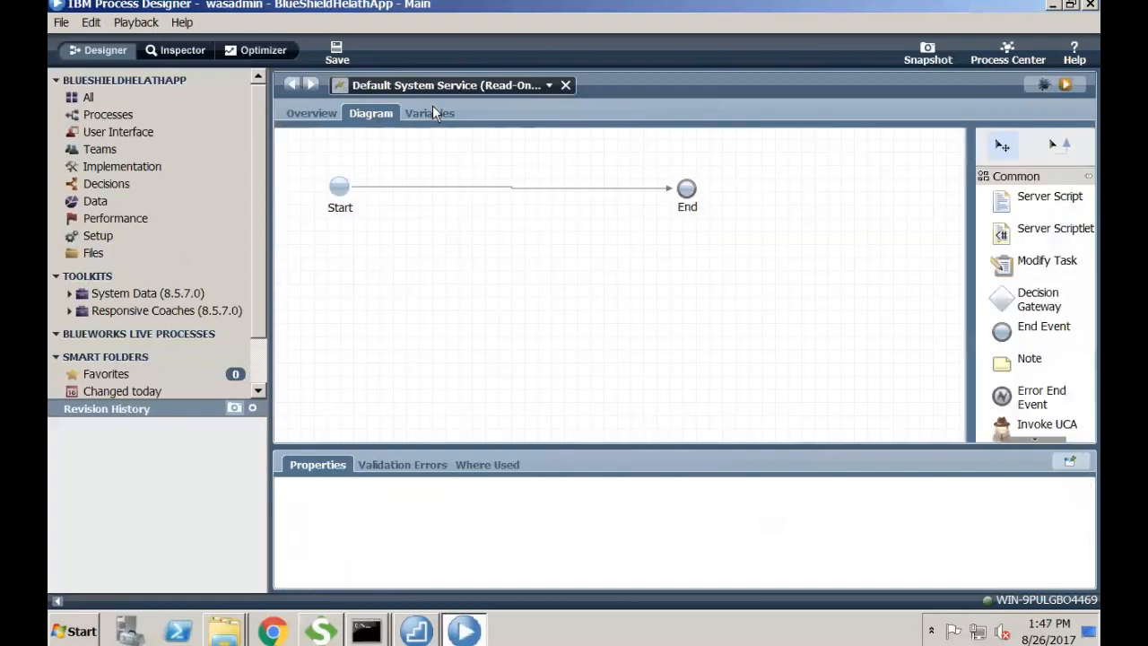
pyautogui.click(433, 110)
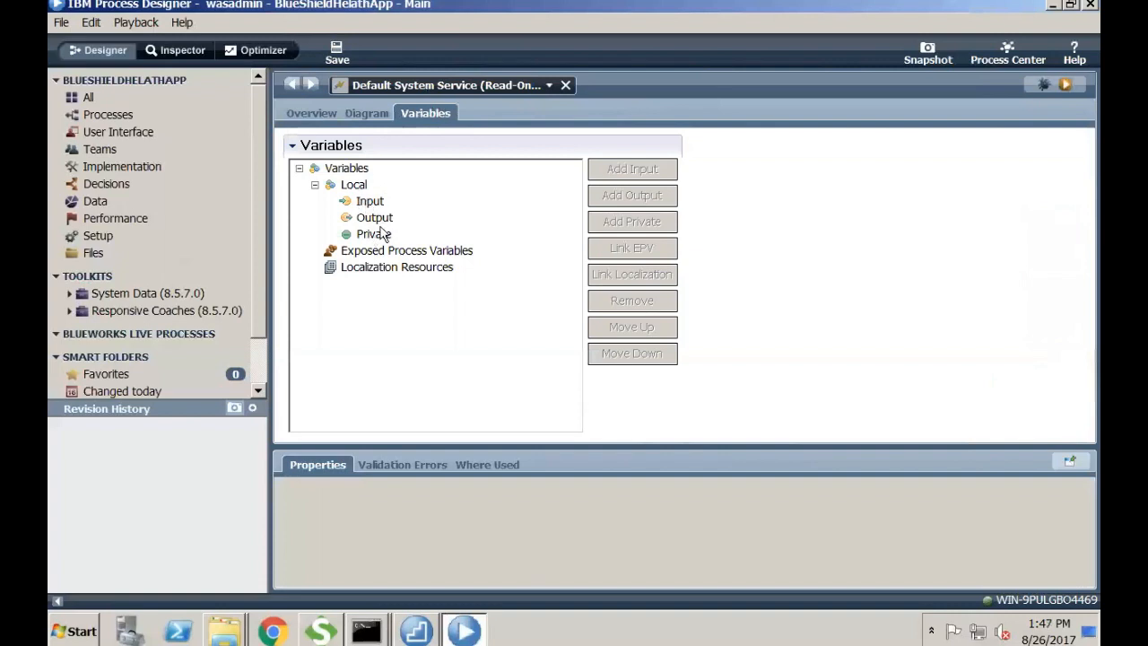
pyautogui.click(565, 85)
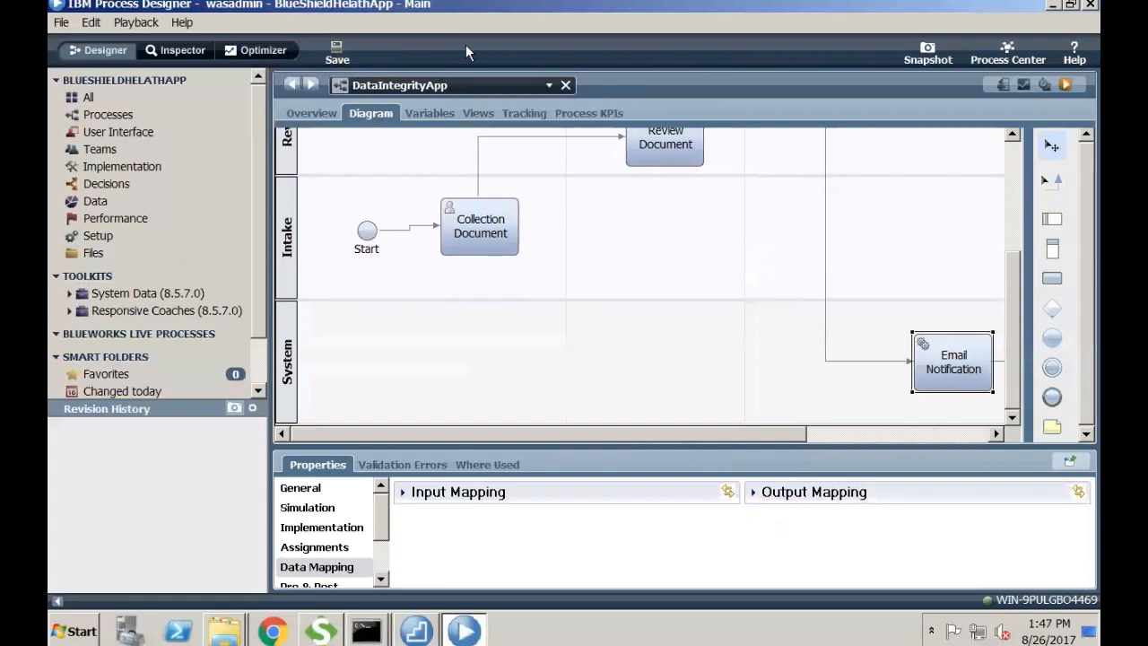
# - Select Collection Document in the DataIntegrityApp diagram to view its data mapping
pyautogui.moveTo(1011, 275); pyautogui.dragTo(998, 154)
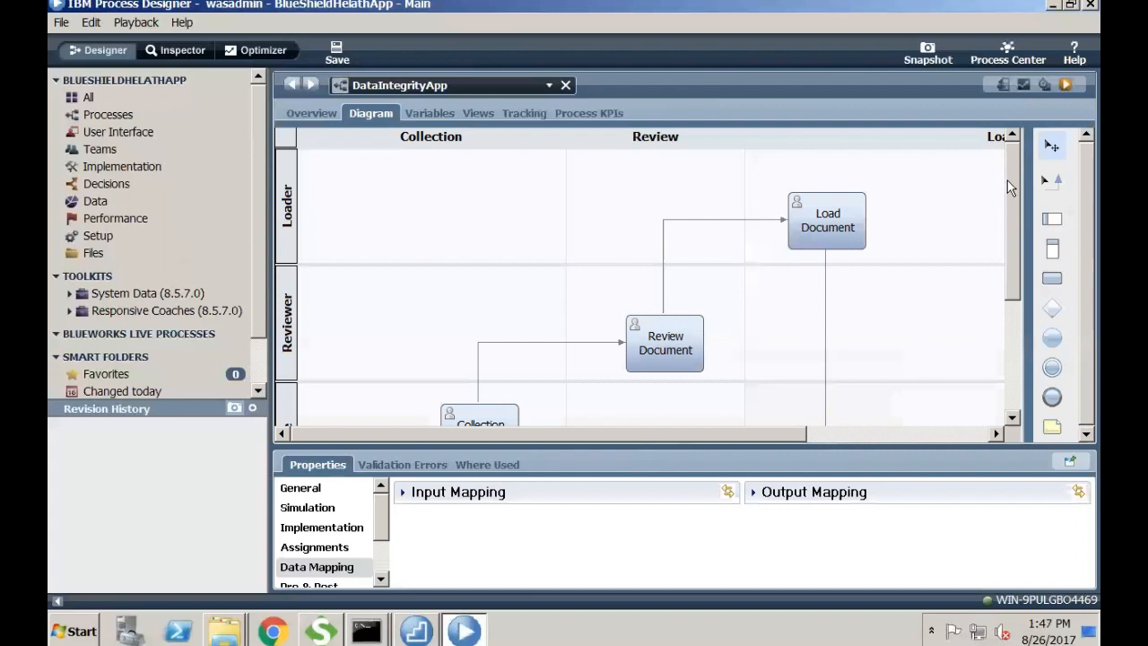
pyautogui.moveTo(1007, 180); pyautogui.dragTo(994, 223)
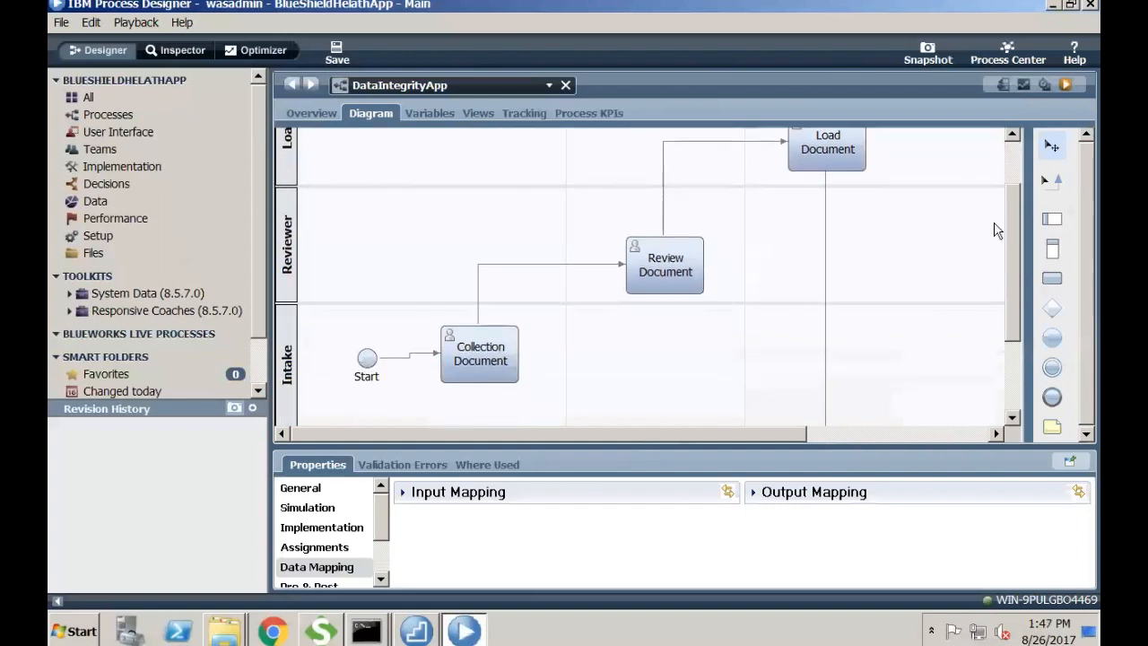
pyautogui.click(484, 345)
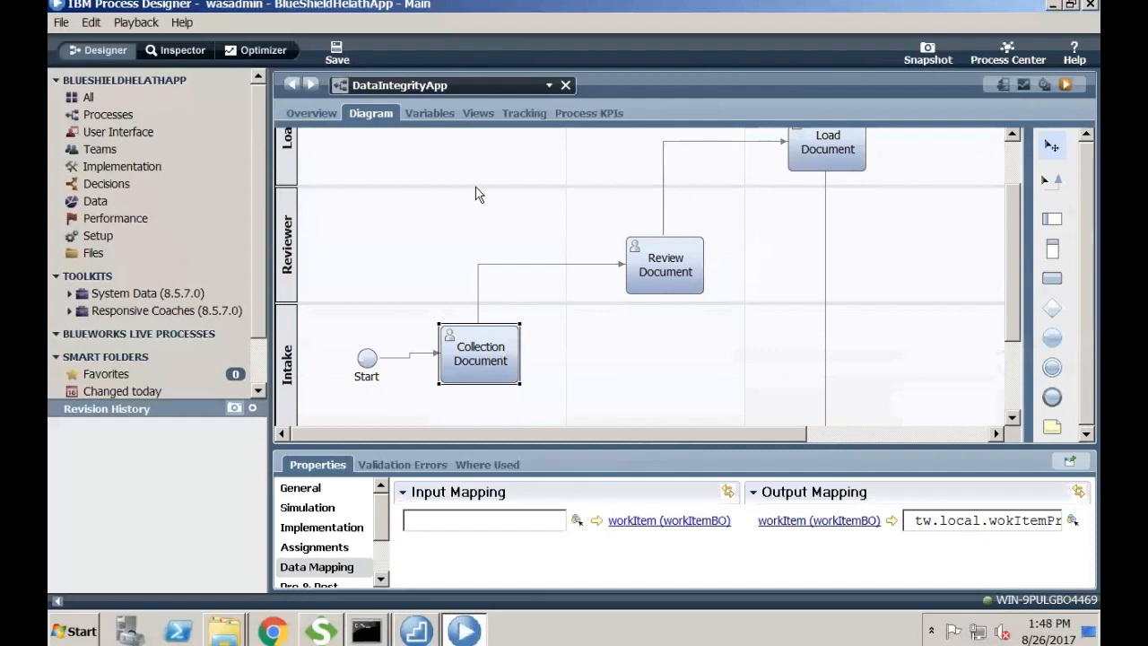
# - Check the DataIntegrityApp variables for private wokItemProcess of type workItemBO, alternating with the diagram
pyautogui.click(157, 115)
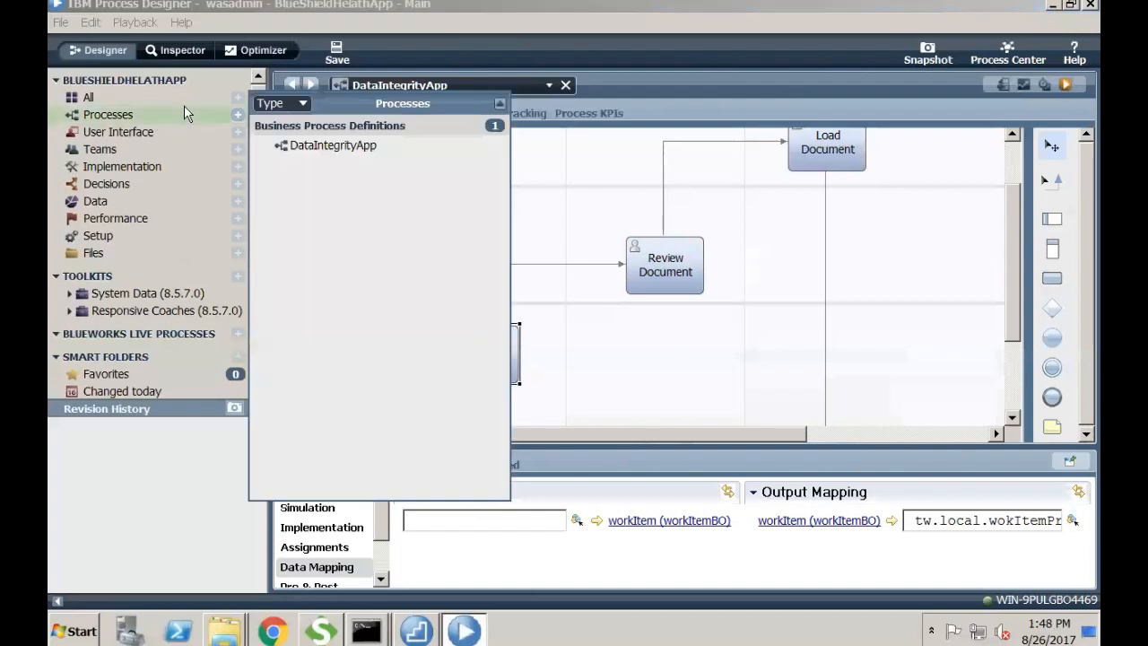
pyautogui.click(294, 148)
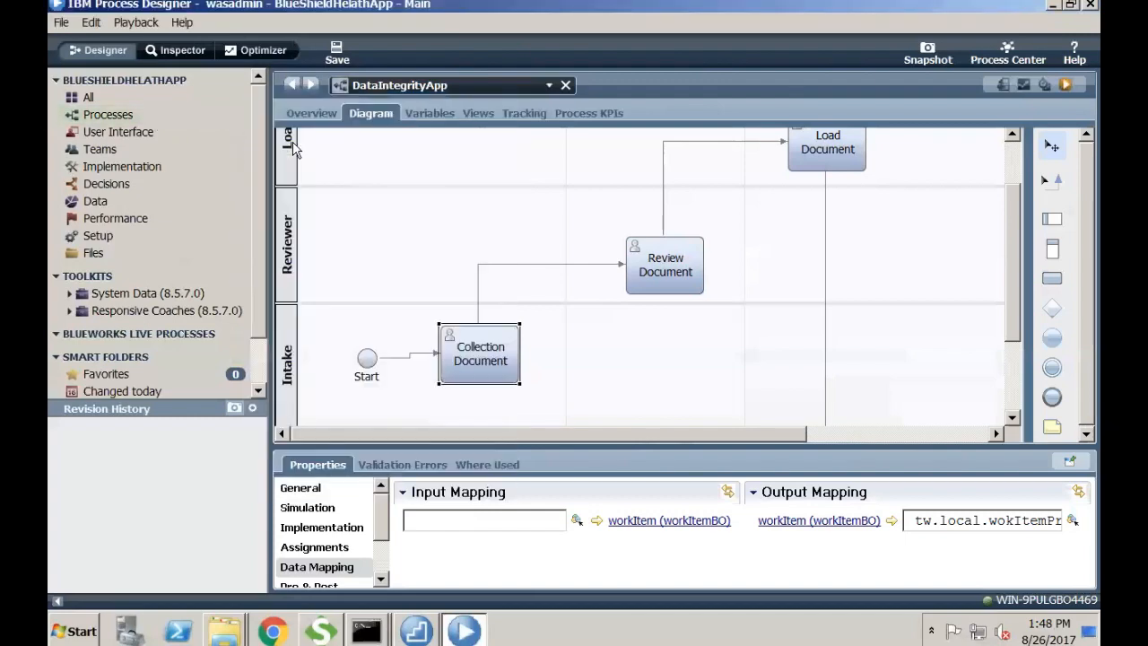
pyautogui.click(414, 110)
pyautogui.click(370, 112)
pyautogui.click(425, 113)
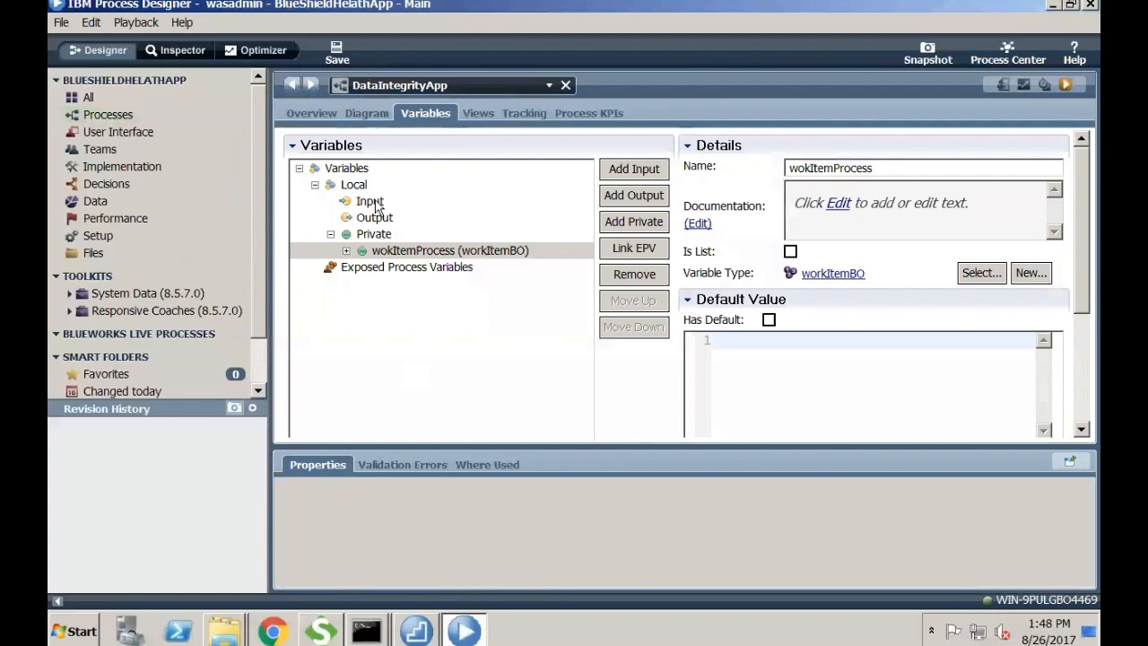
pyautogui.click(371, 113)
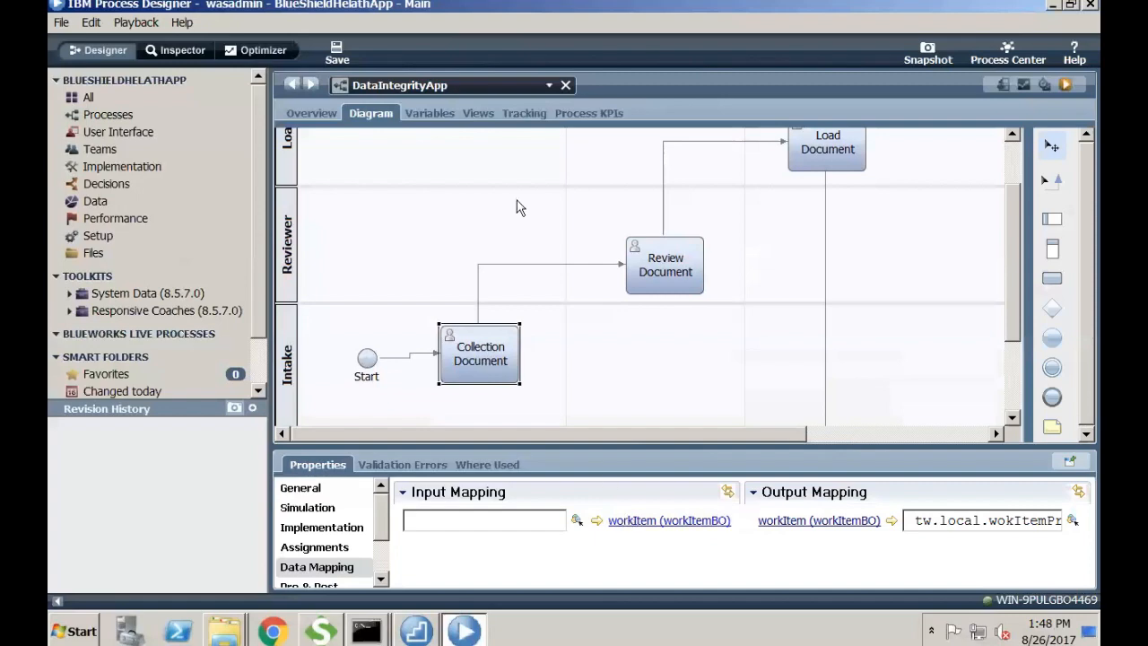
pyautogui.click(422, 114)
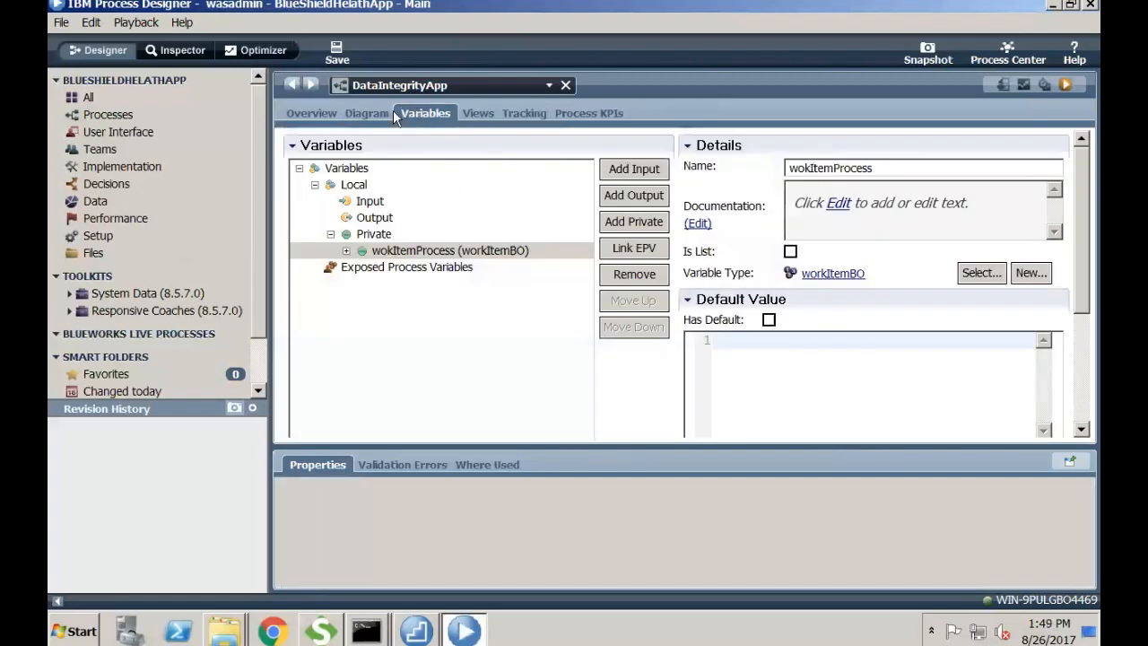
pyautogui.click(382, 114)
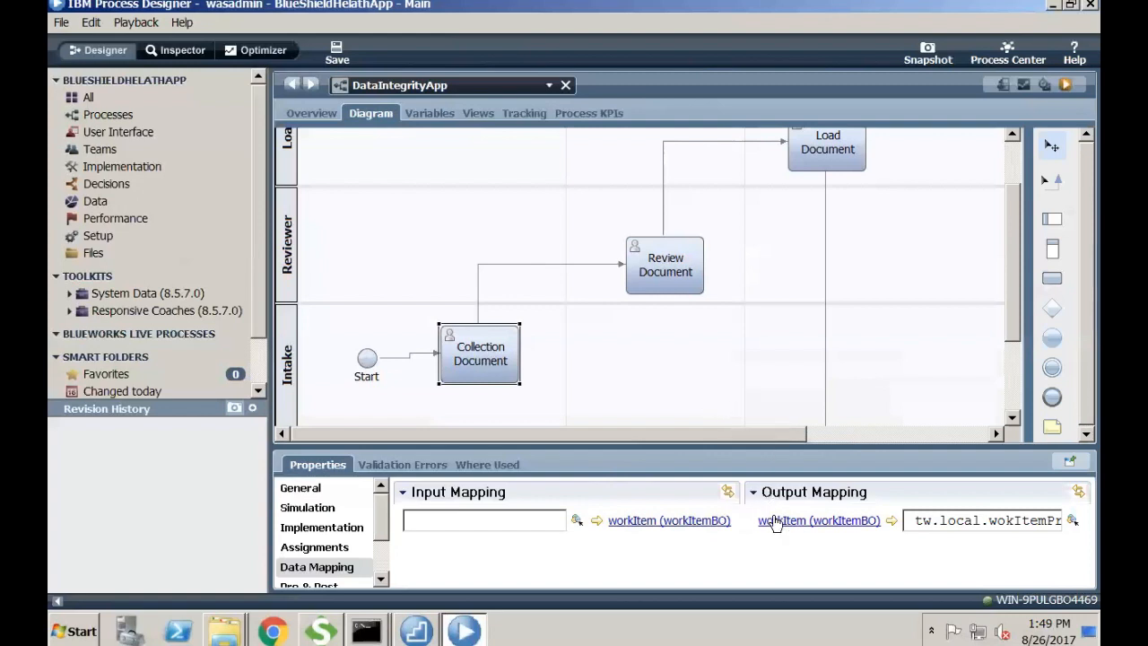
# - Inspect IntakeCV1's binding in Collection Document's IntakeHS Intake Coach, then close IntakeHS
pyautogui.doubleClick(479, 348)
pyautogui.click(610, 231)
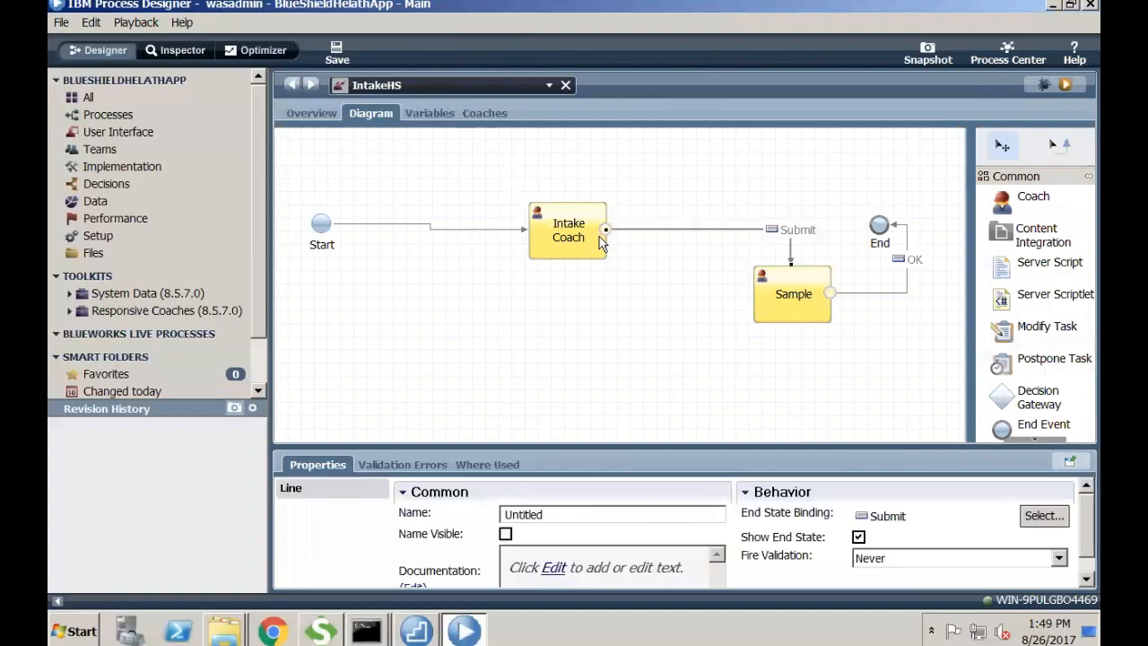
pyautogui.click(542, 230)
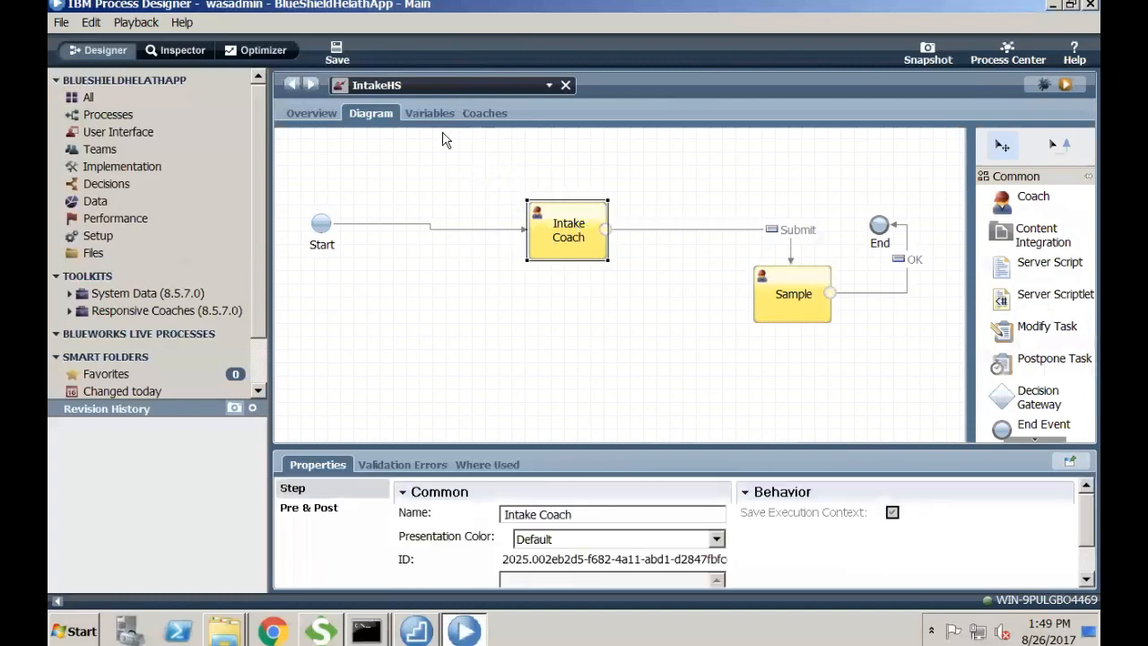
pyautogui.doubleClick(540, 204)
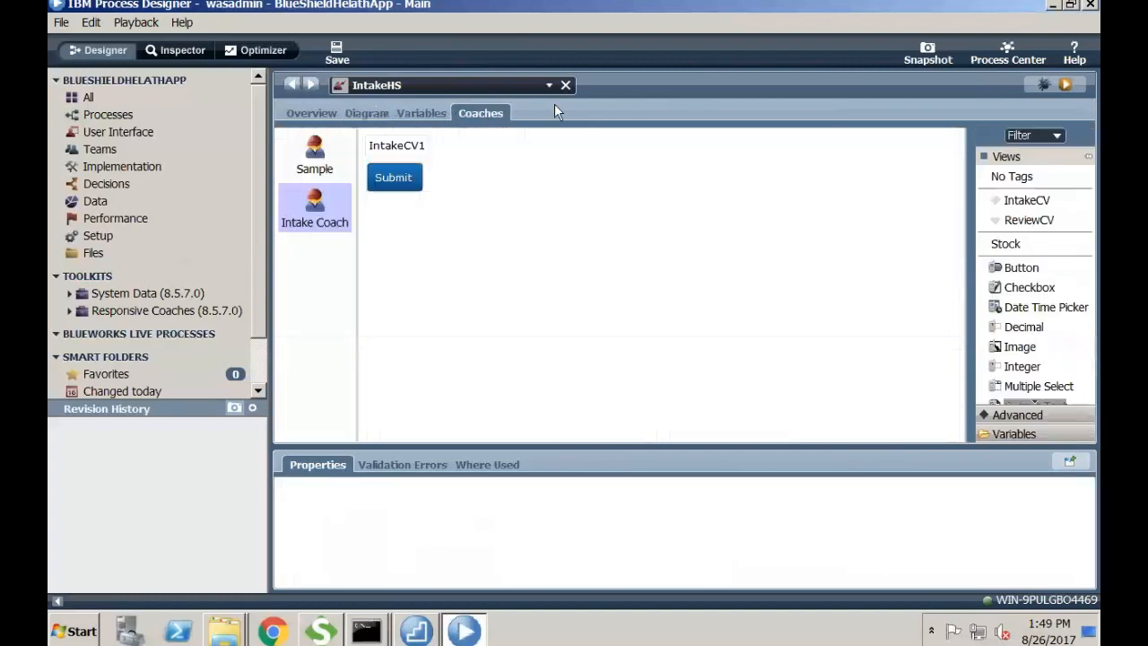
pyautogui.click(402, 144)
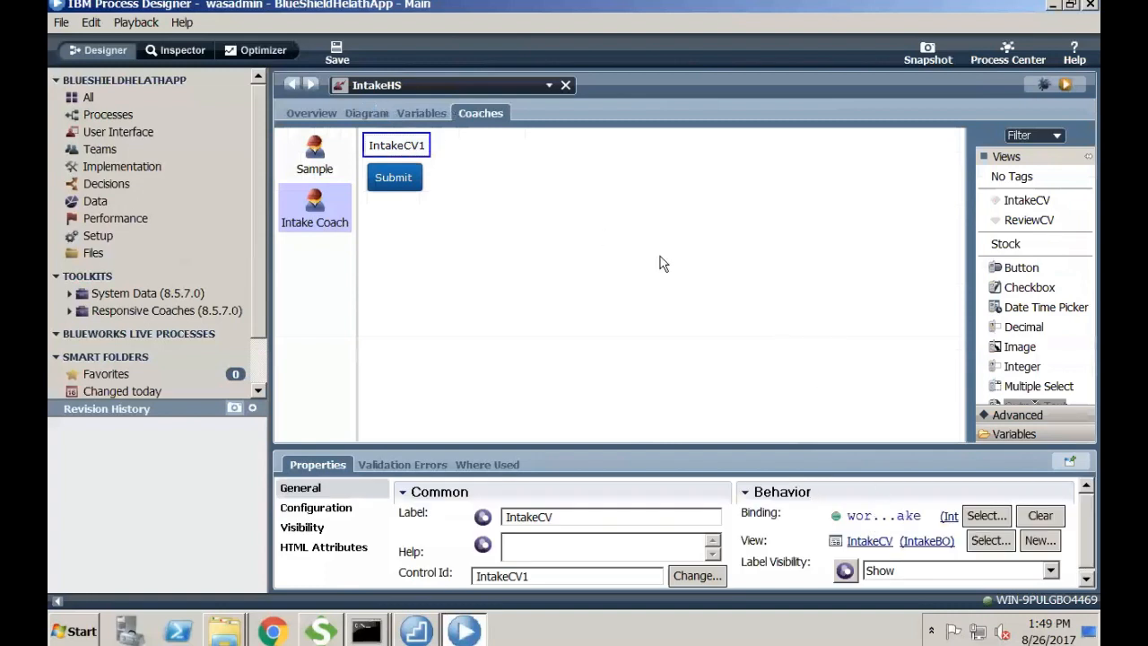
pyautogui.click(565, 85)
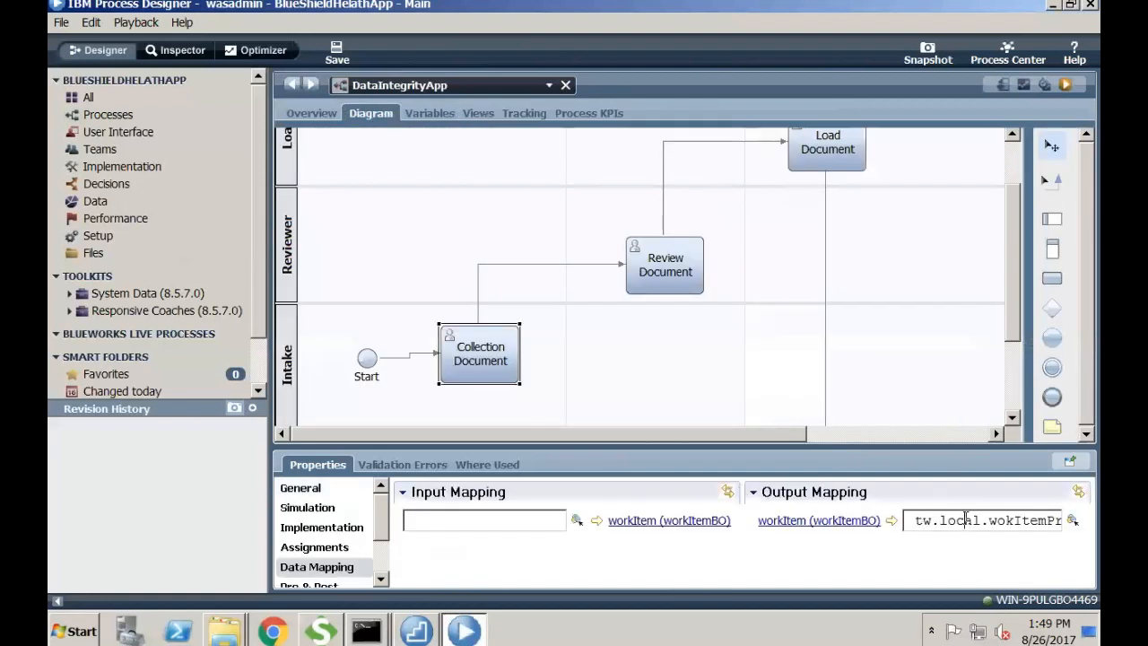
# - Check Review Document's input and output mappings and open its ReviewHS coach
pyautogui.moveTo(966, 520); pyautogui.dragTo(1063, 520)
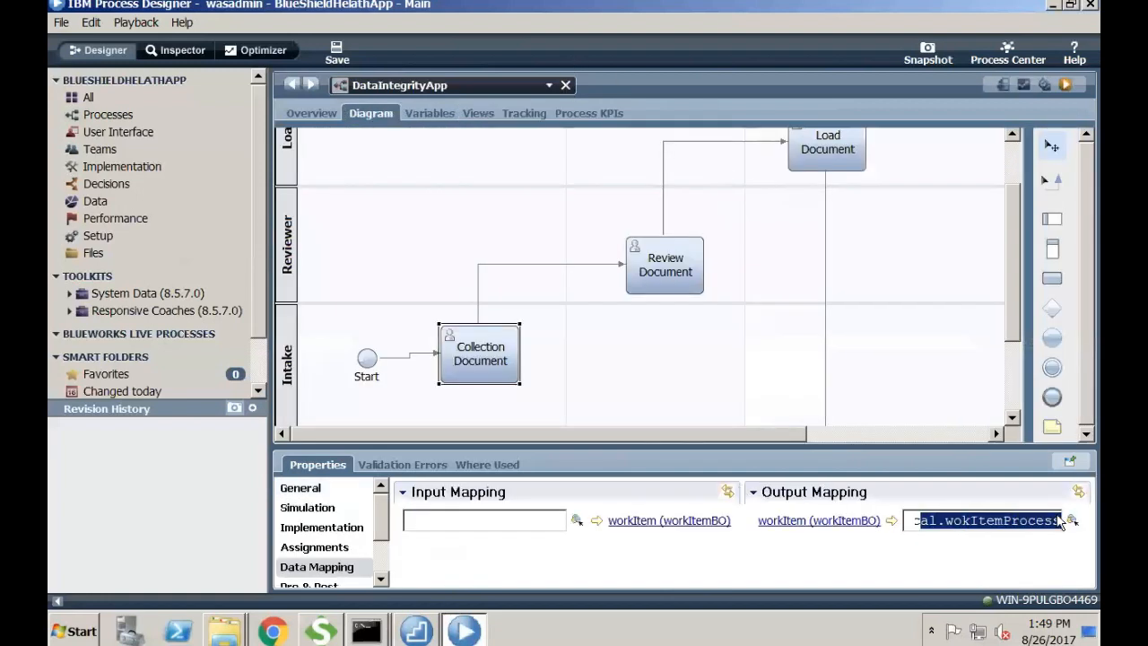
pyautogui.click(647, 255)
pyautogui.moveTo(499, 522); pyautogui.dragTo(657, 547)
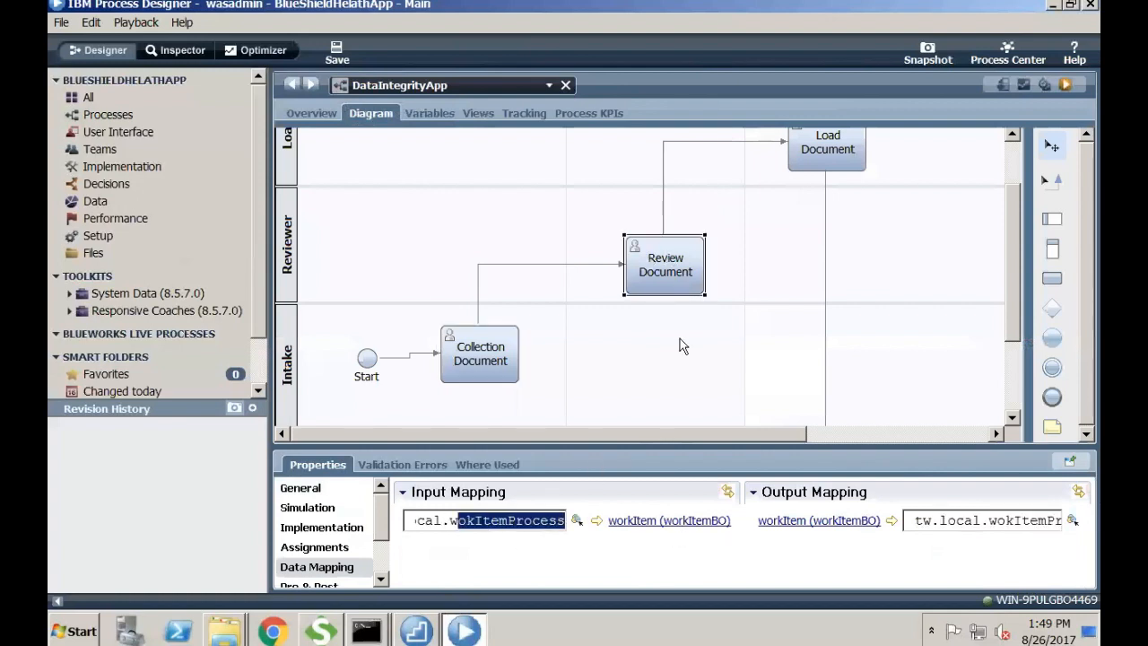
pyautogui.doubleClick(650, 269)
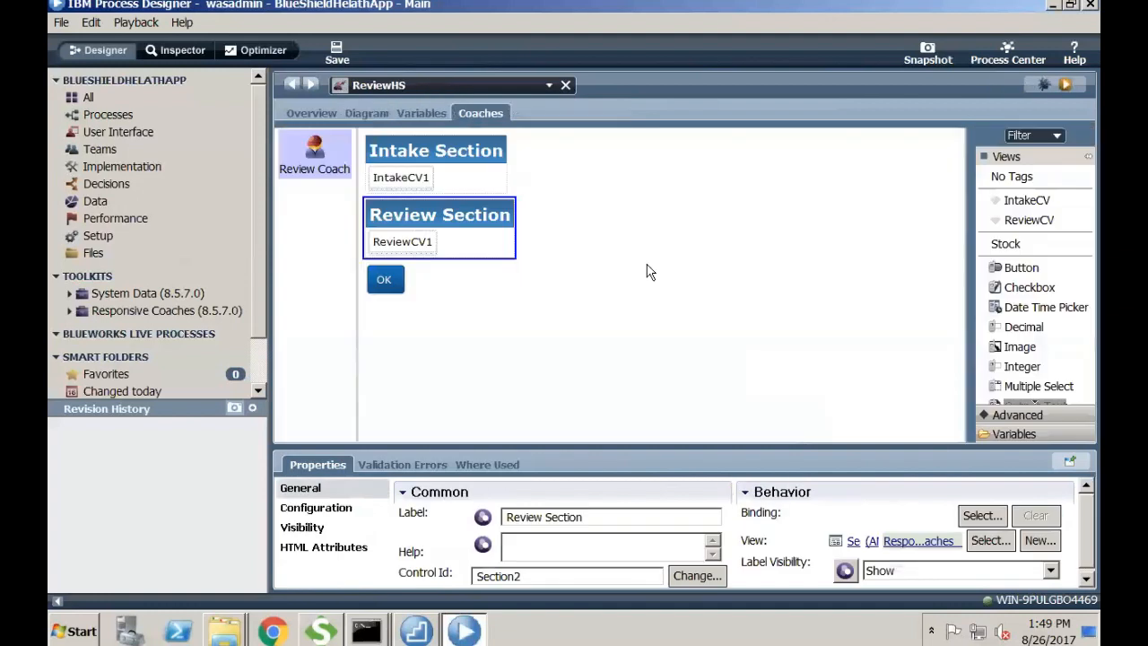
# - Review the ReviewHS input workItem variable's intake, review and load parts
pyautogui.click(454, 152)
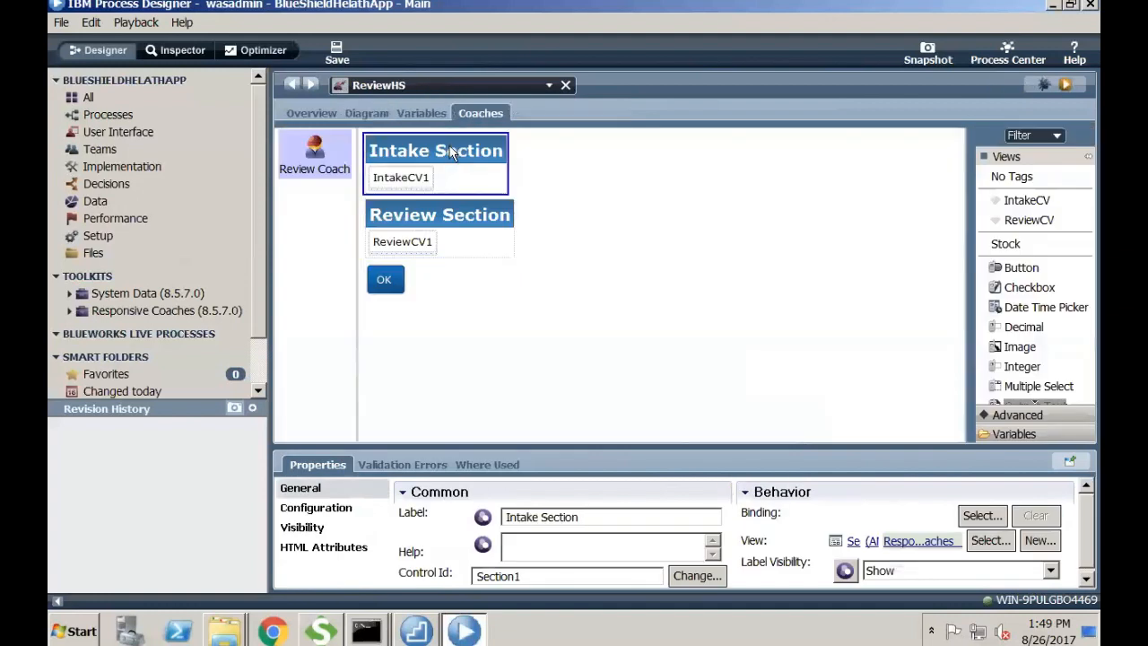
pyautogui.click(401, 109)
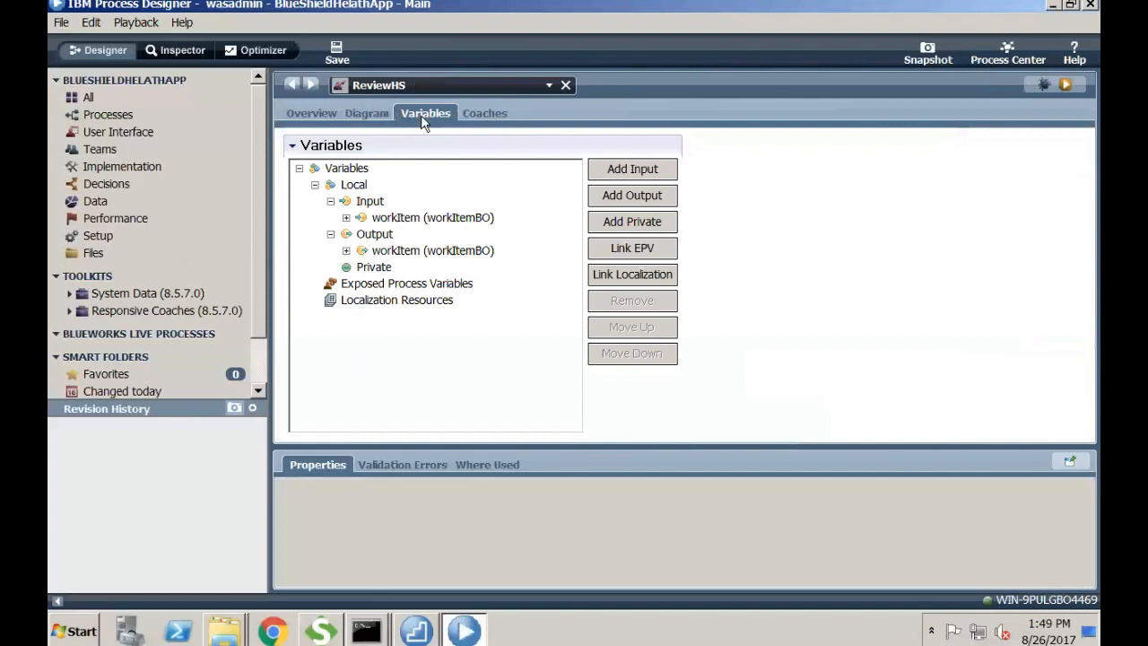
pyautogui.click(347, 217)
pyautogui.click(347, 218)
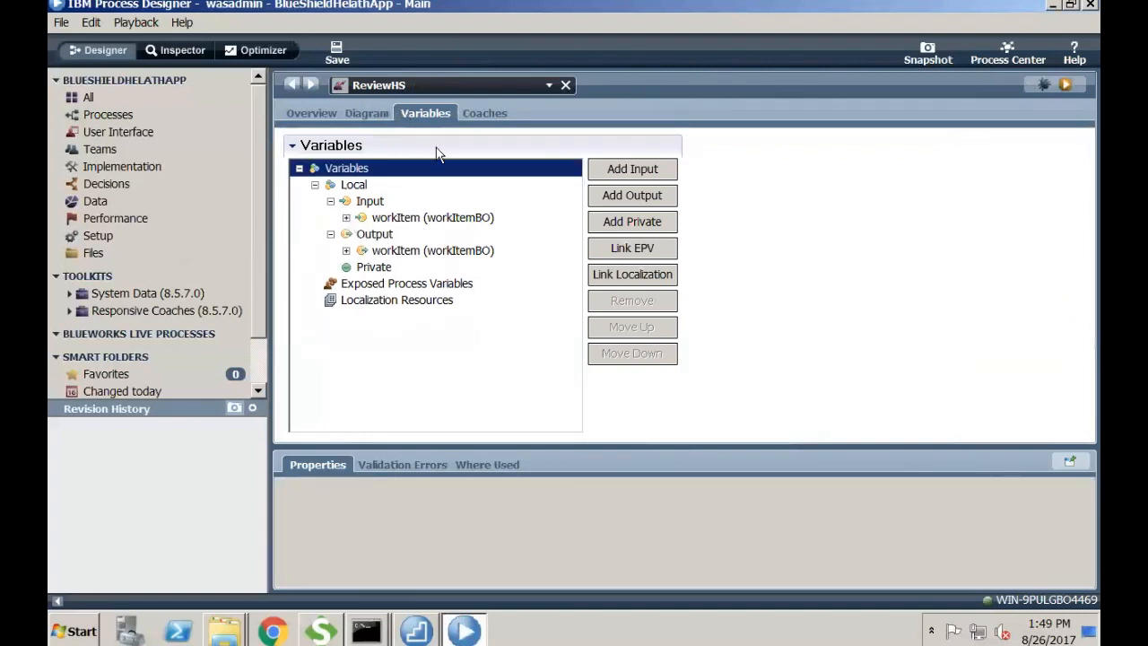
pyautogui.click(482, 111)
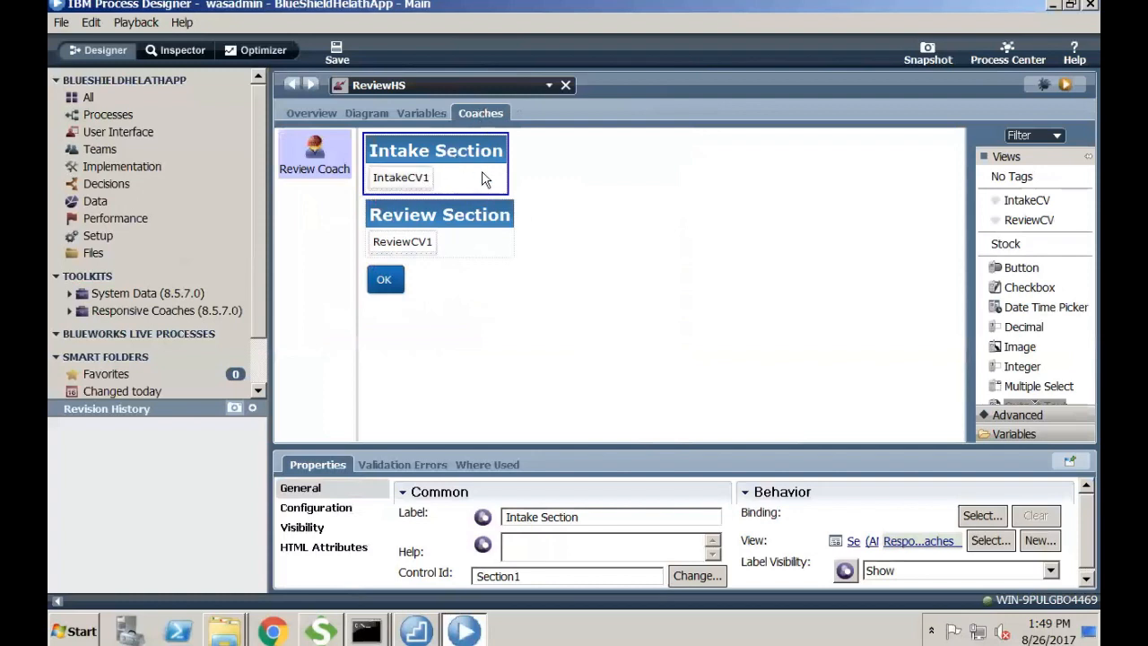
# - Bind the Intake Section's IntakeCV1 to workItem.intake (IntakeBO) and save ReviewHS
pyautogui.click(406, 179)
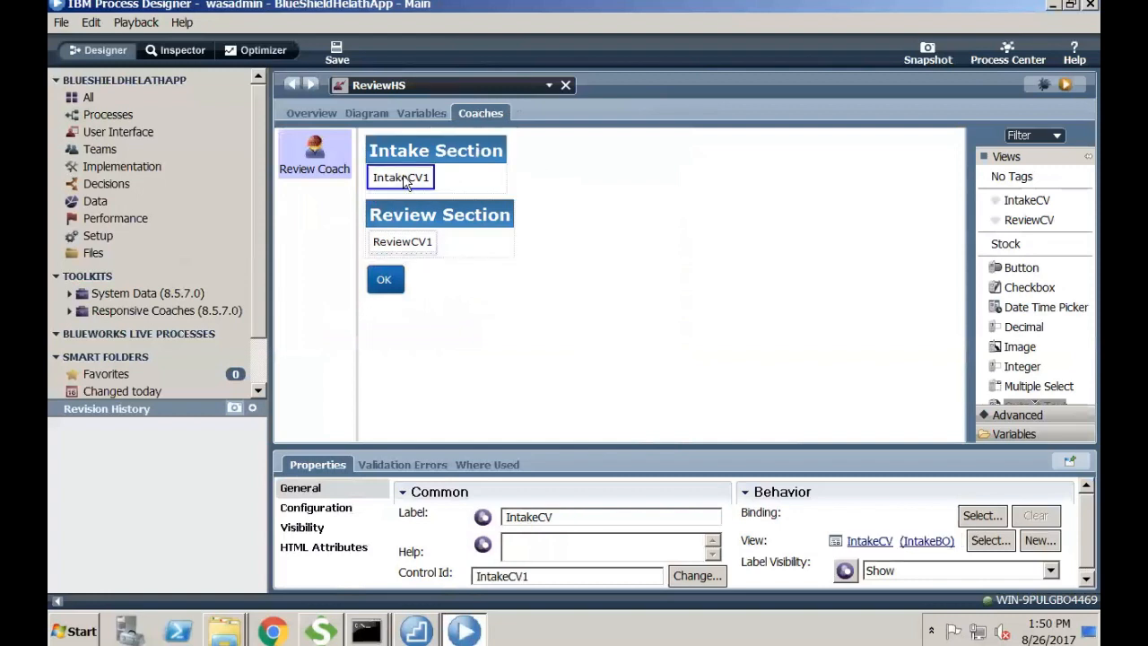
pyautogui.click(980, 516)
pyautogui.click(795, 278)
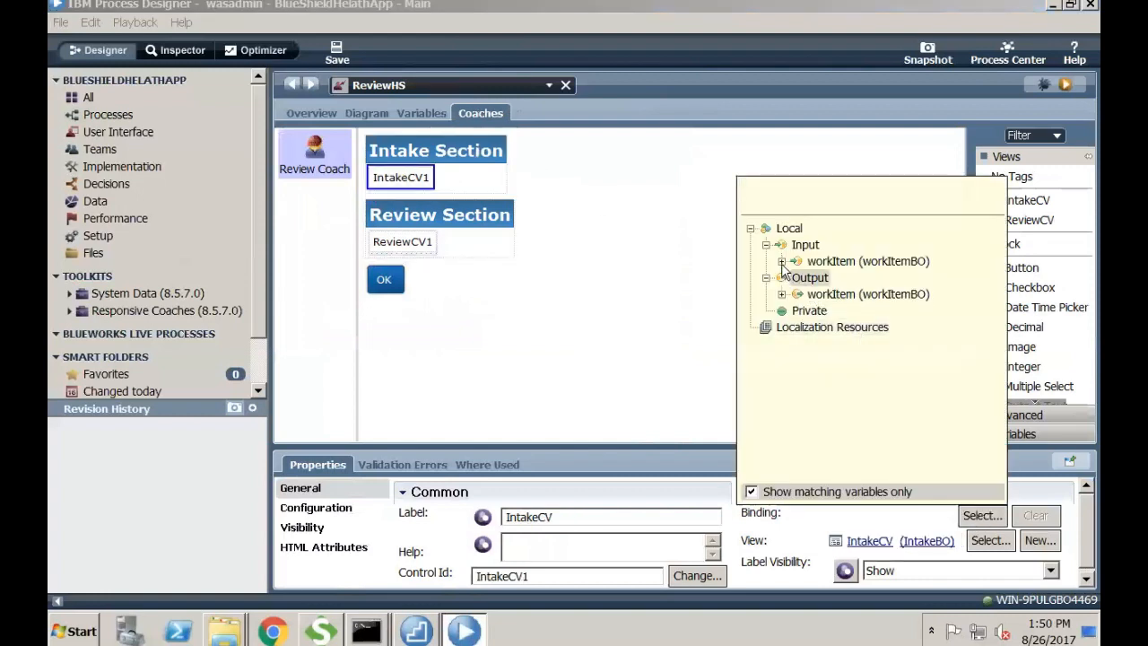
pyautogui.click(782, 262)
pyautogui.click(812, 277)
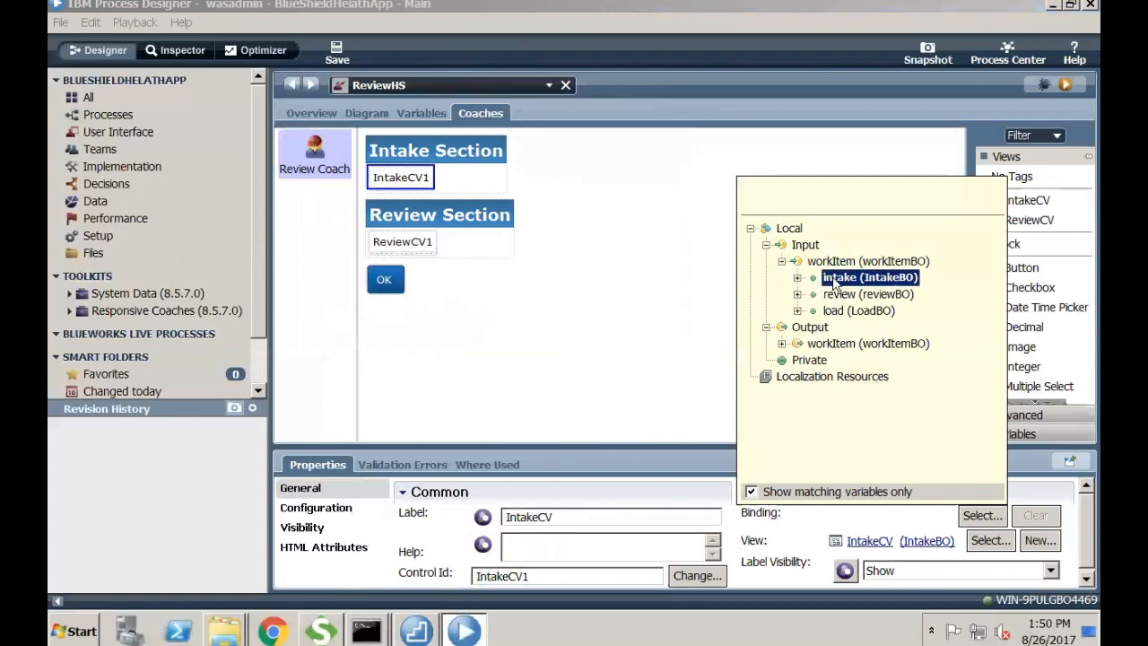
pyautogui.doubleClick(843, 278)
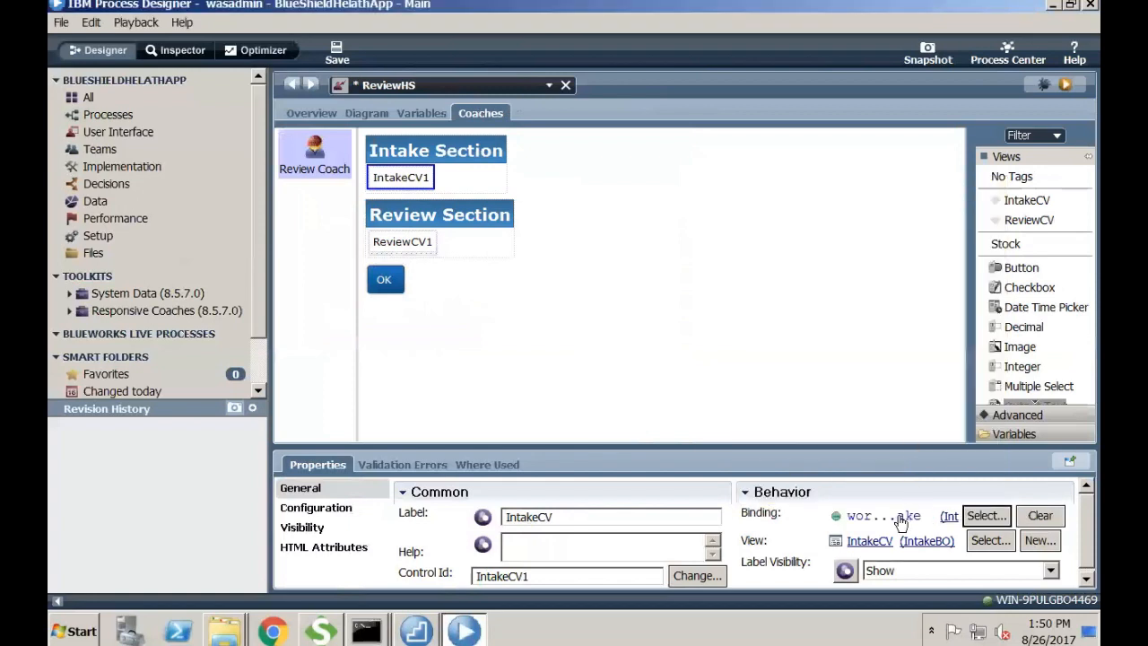
pyautogui.click(336, 52)
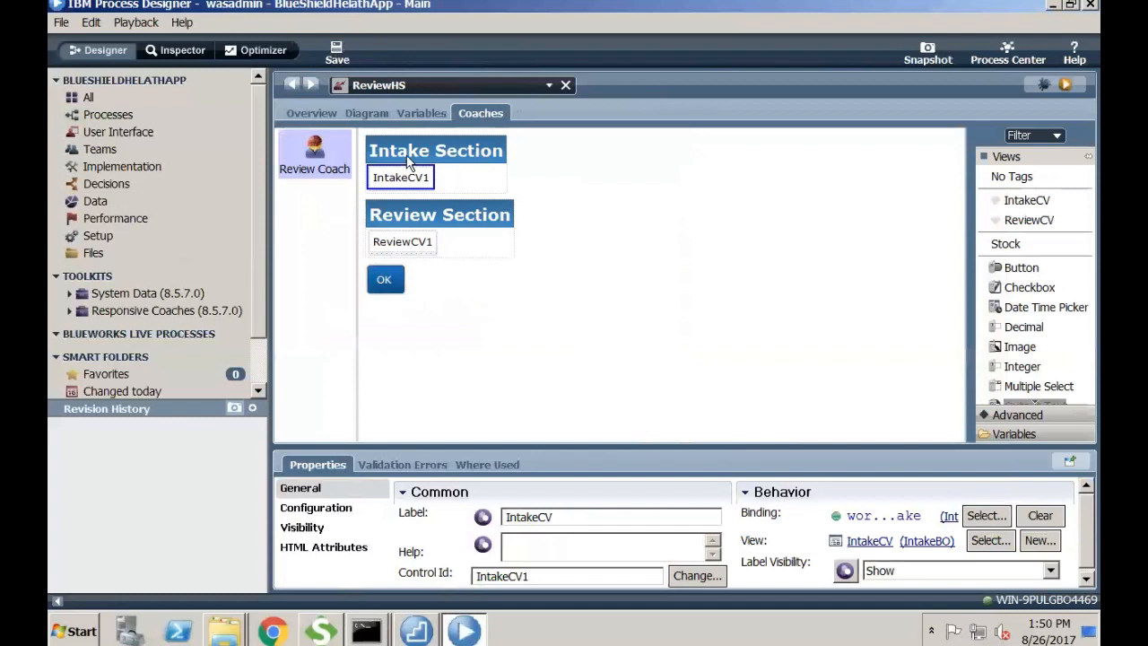
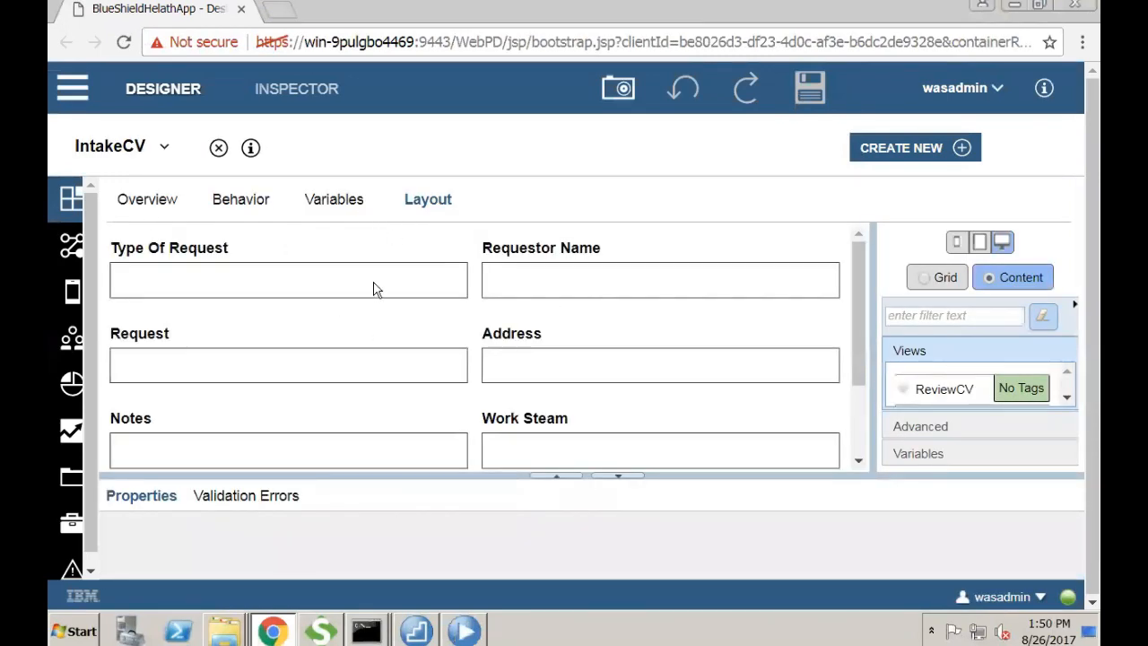
# - Check the Type Of Request field's binding to intake.request.typeOfRequest, then close the IntakeCV editor
pyautogui.click(366, 296)
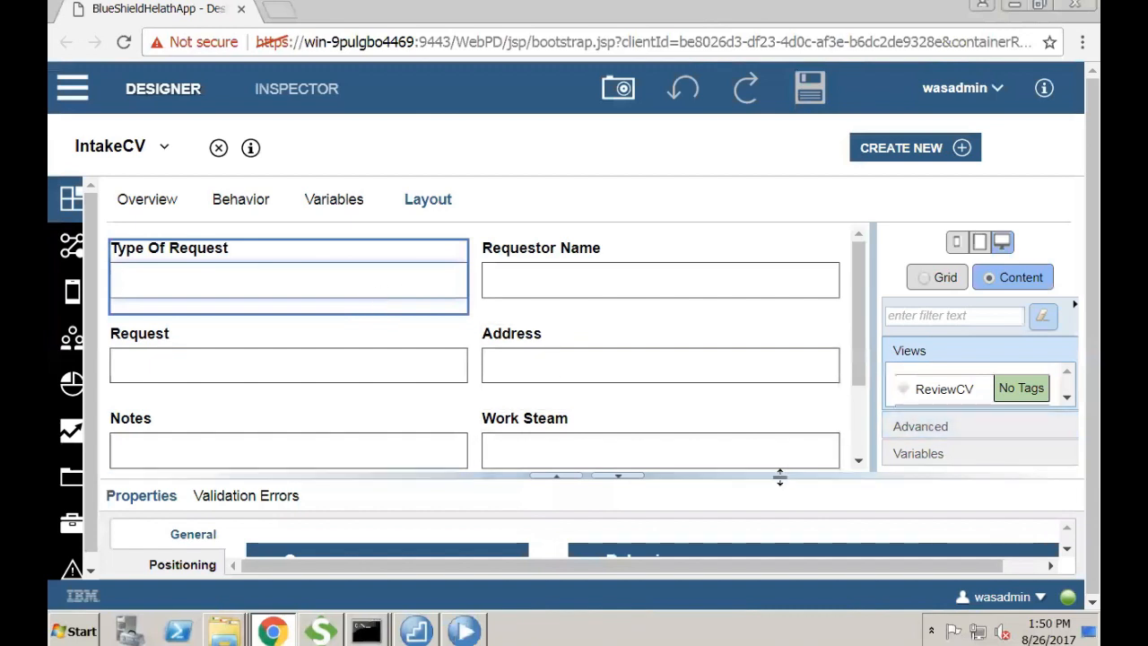
pyautogui.moveTo(781, 476); pyautogui.dragTo(762, 302)
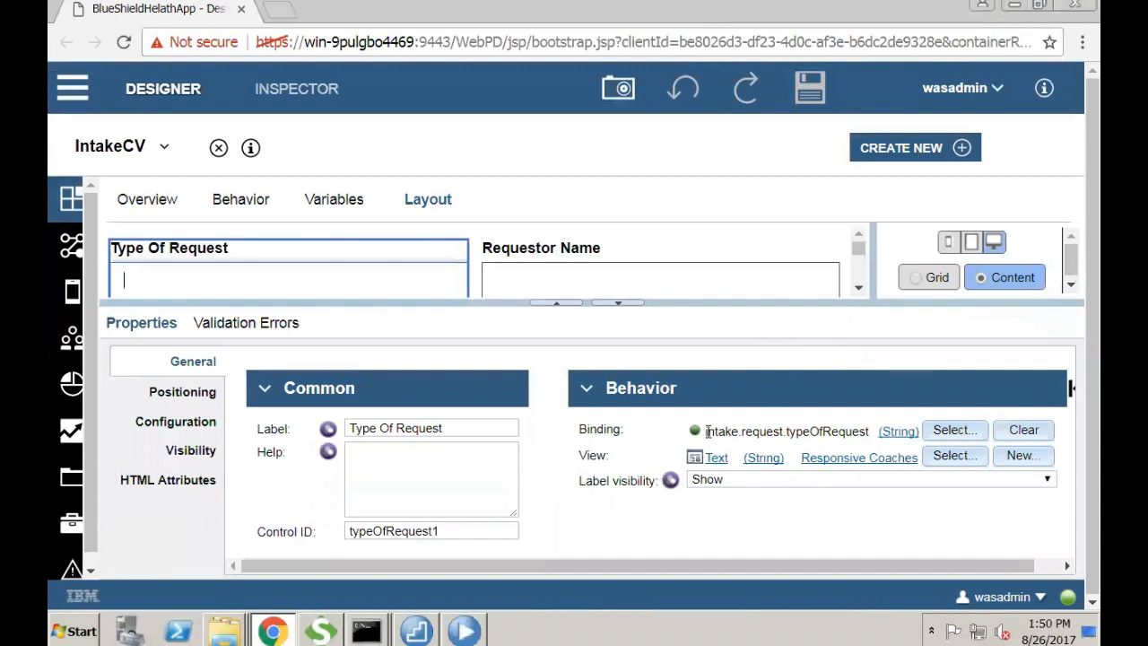
pyautogui.moveTo(705, 435); pyautogui.dragTo(810, 454)
pyautogui.click(556, 435)
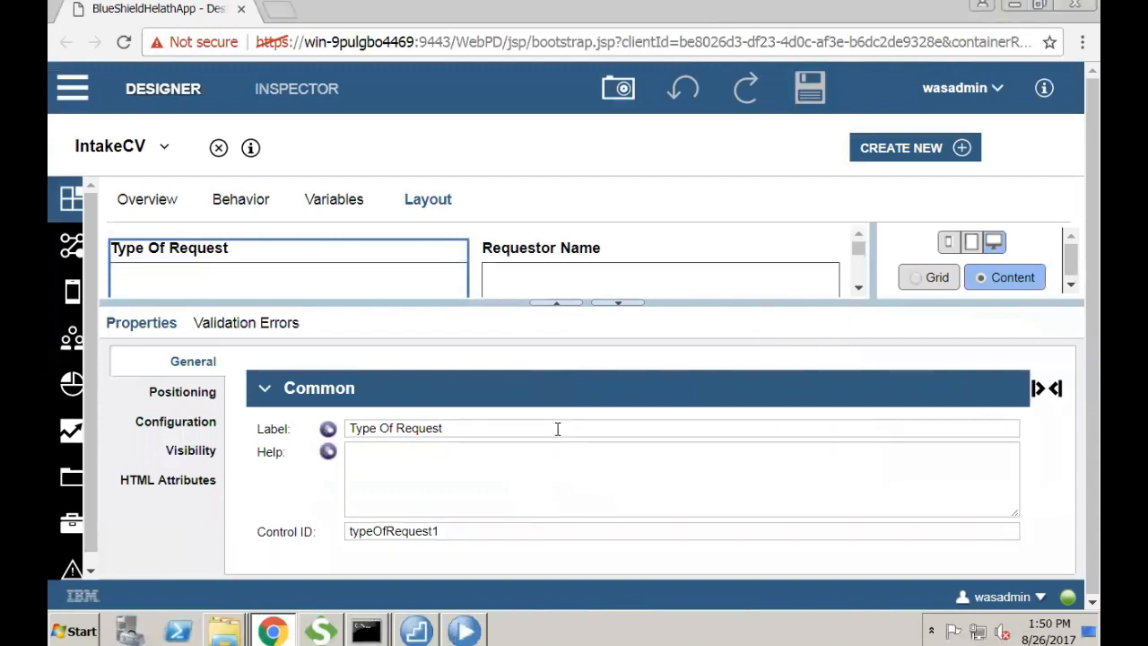
pyautogui.click(218, 149)
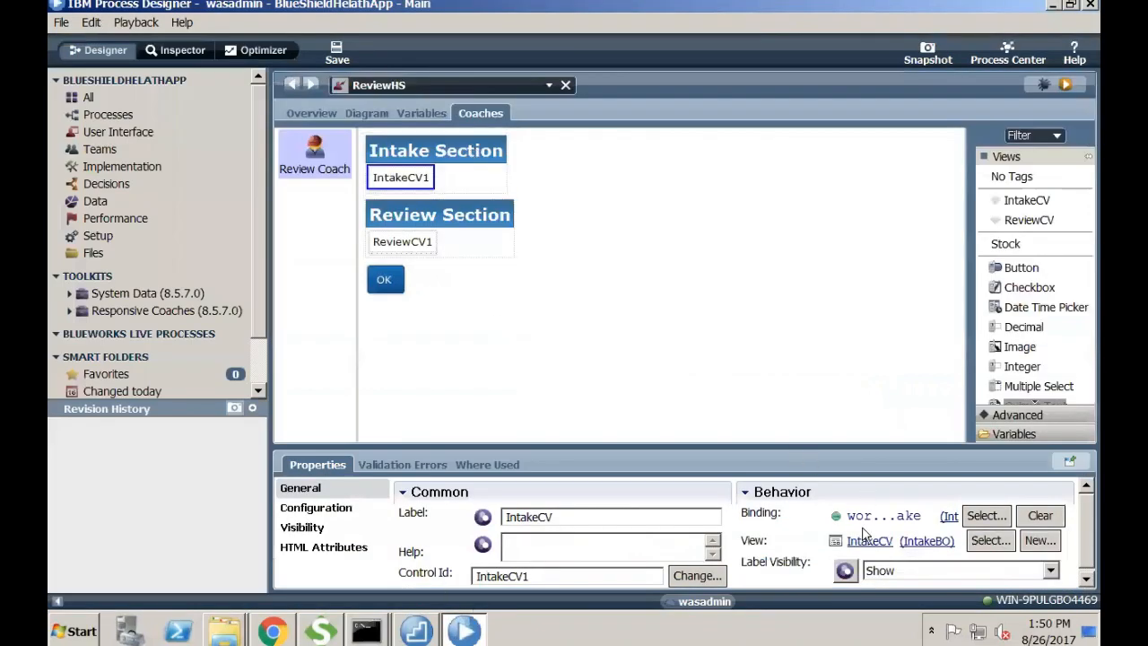
# - Bind the Review Coach's ReviewCV1 to workItem.review (reviewBO) and open the DataIntegrityApp process
pyautogui.click(409, 245)
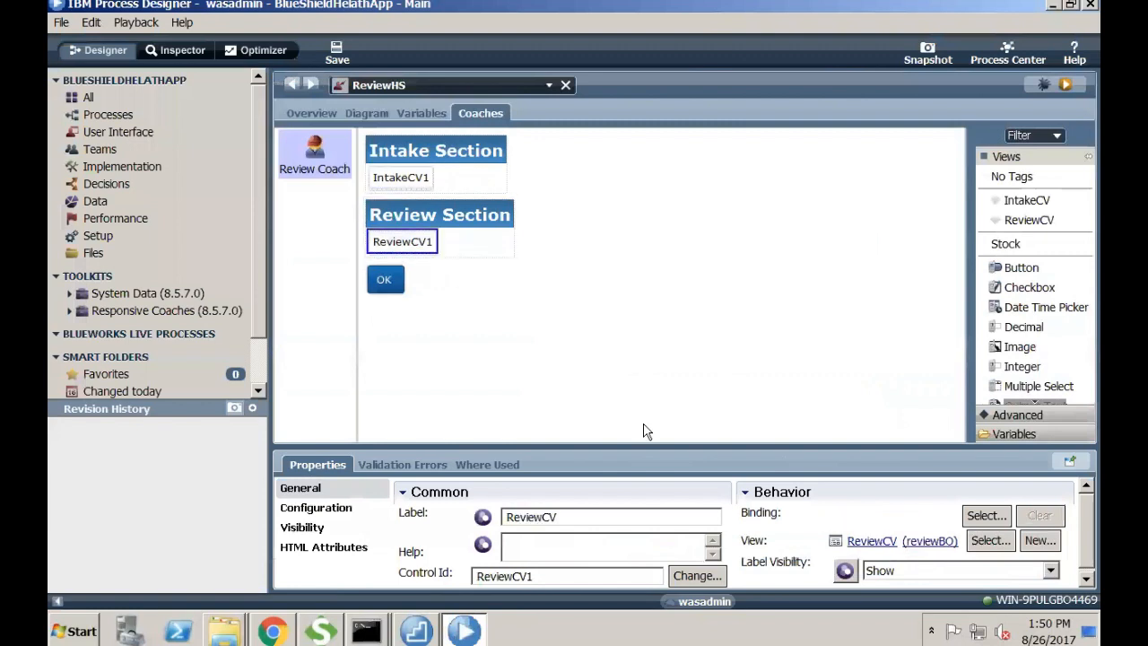
pyautogui.click(985, 516)
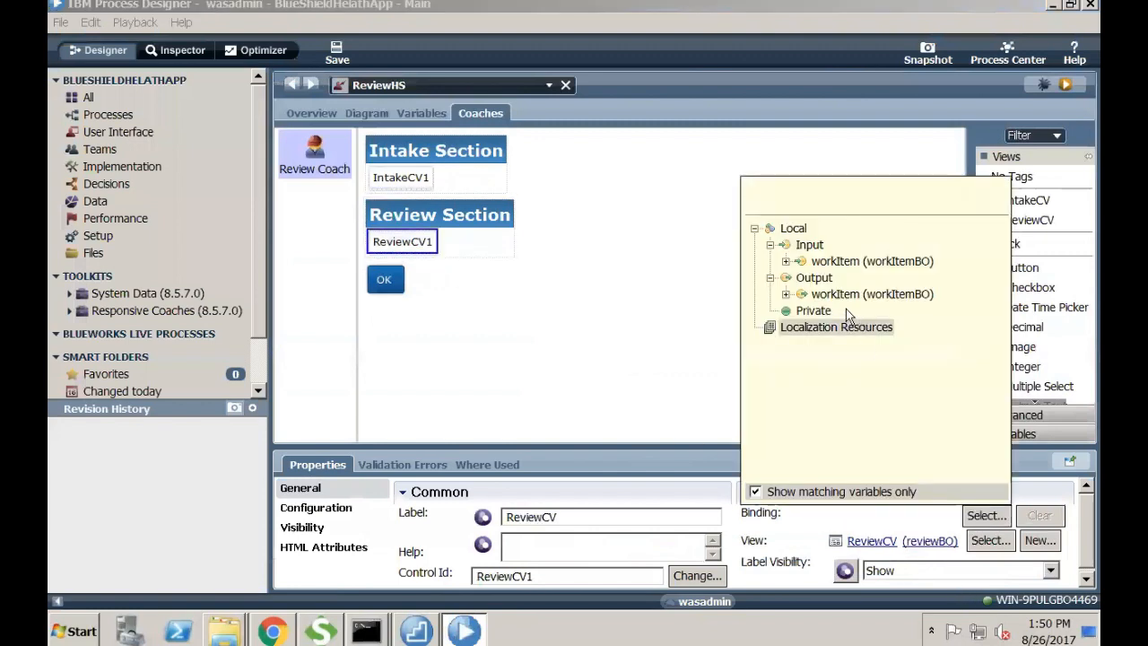
pyautogui.click(785, 260)
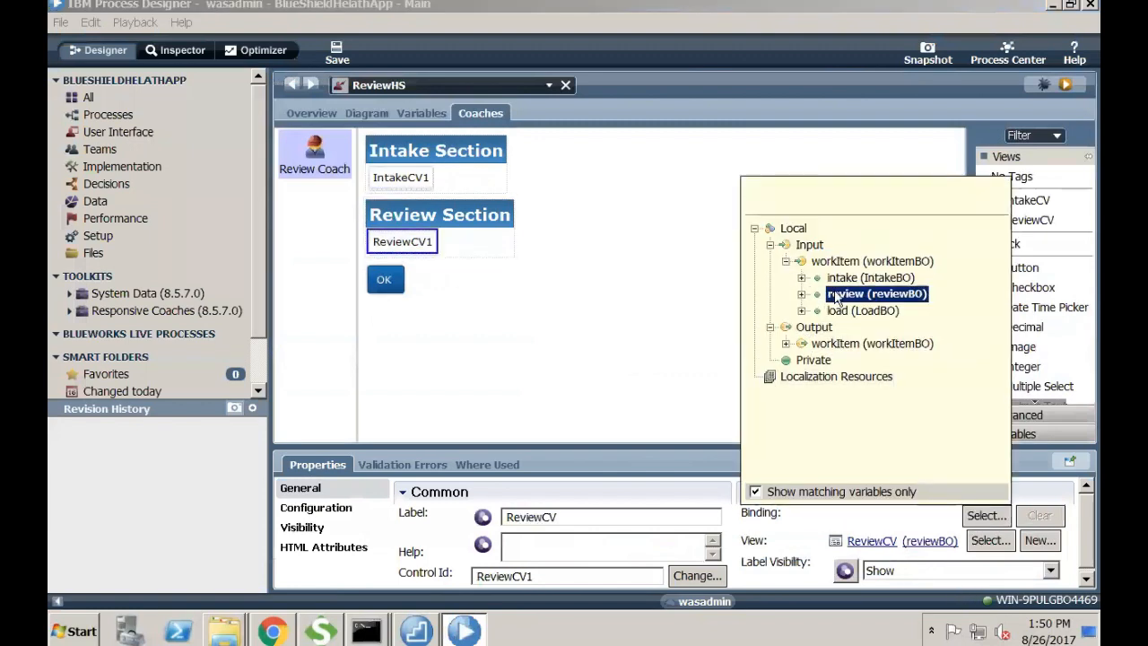
pyautogui.click(837, 296)
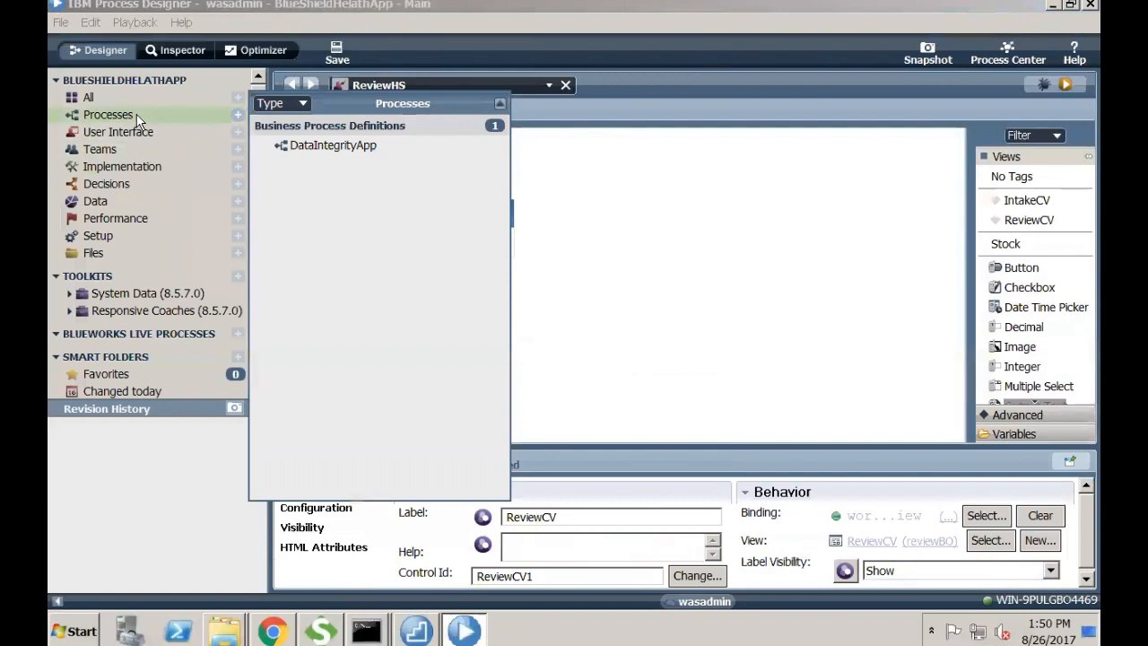
pyautogui.click(318, 146)
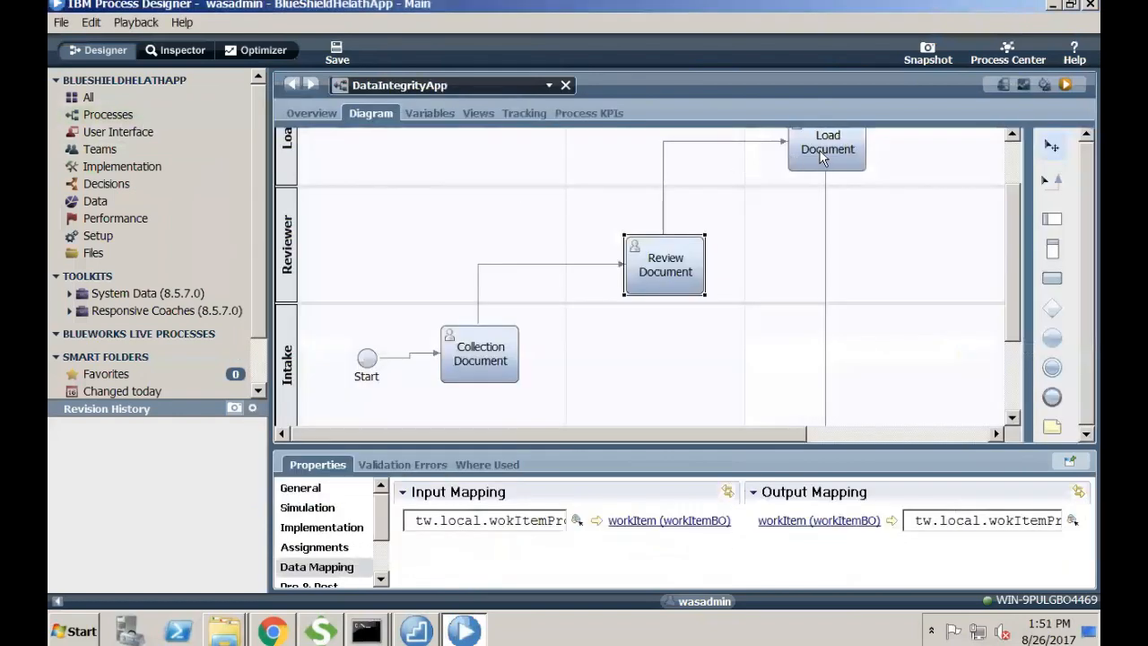
# - In the Load Document activity's LoadHS Load Coach, bind IntakeCV1 to workItem.intake
pyautogui.doubleClick(822, 157)
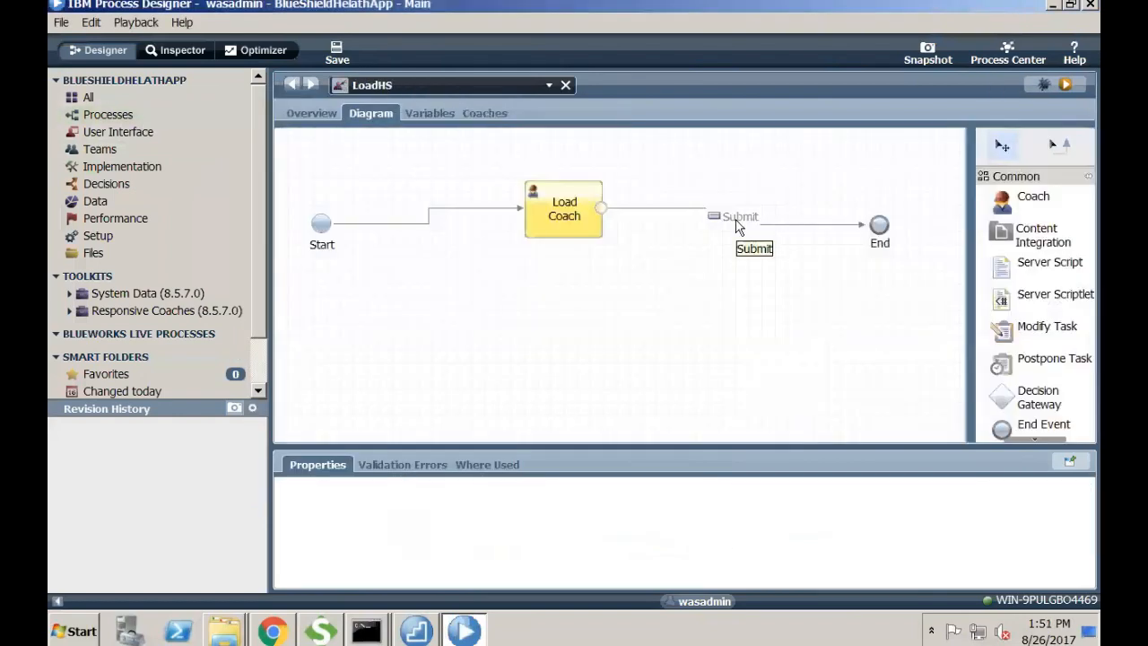
pyautogui.click(478, 112)
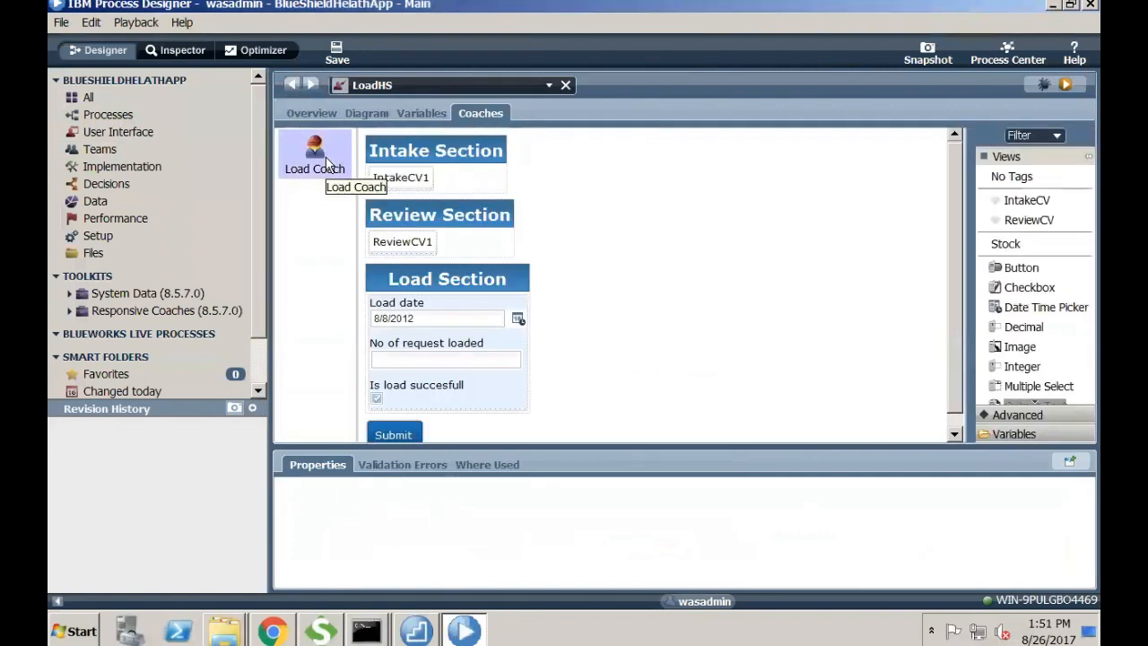
pyautogui.click(401, 177)
pyautogui.click(982, 516)
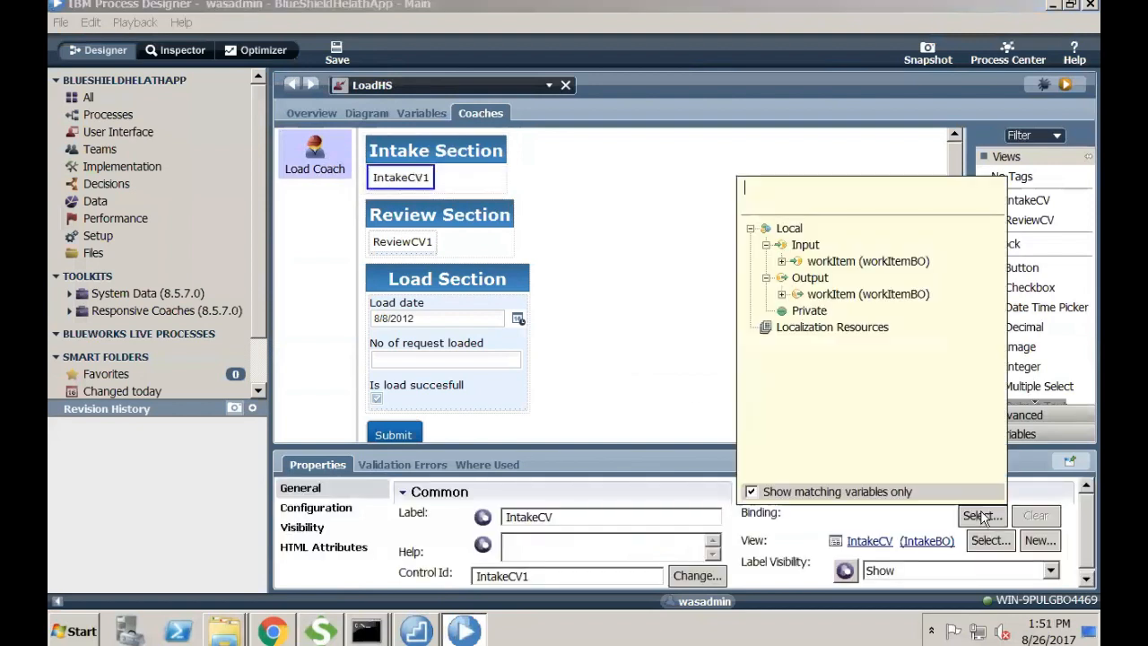
pyautogui.click(782, 261)
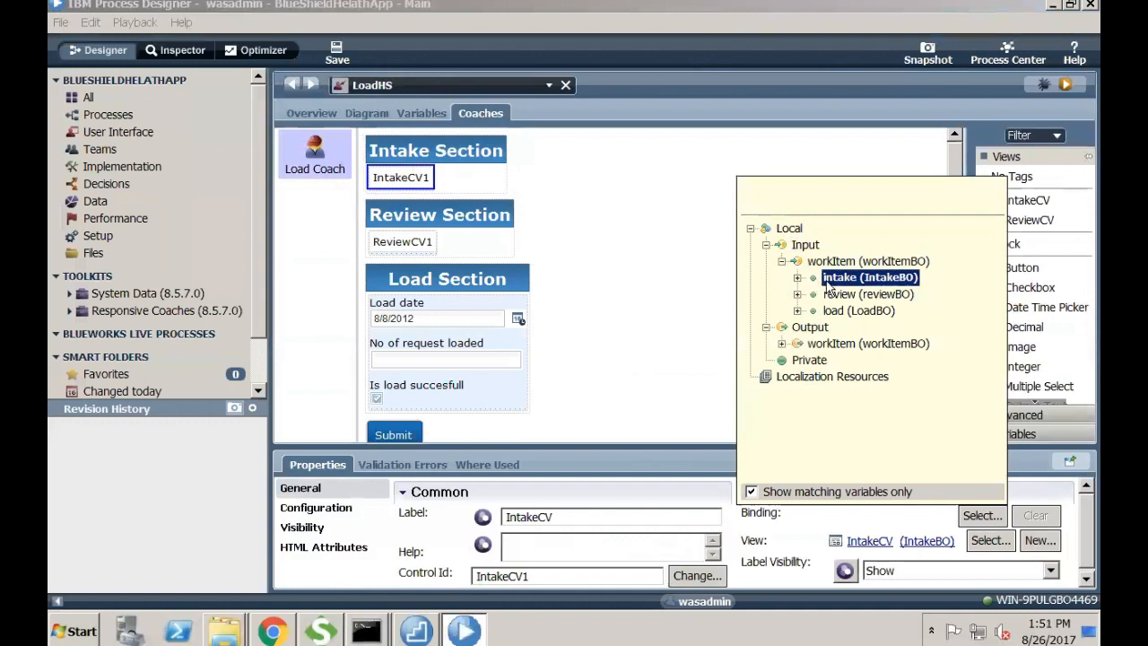
pyautogui.click(827, 278)
# - Bind the Load Coach's ReviewCV1 to workItem.review and save LoadHS
pyautogui.click(402, 244)
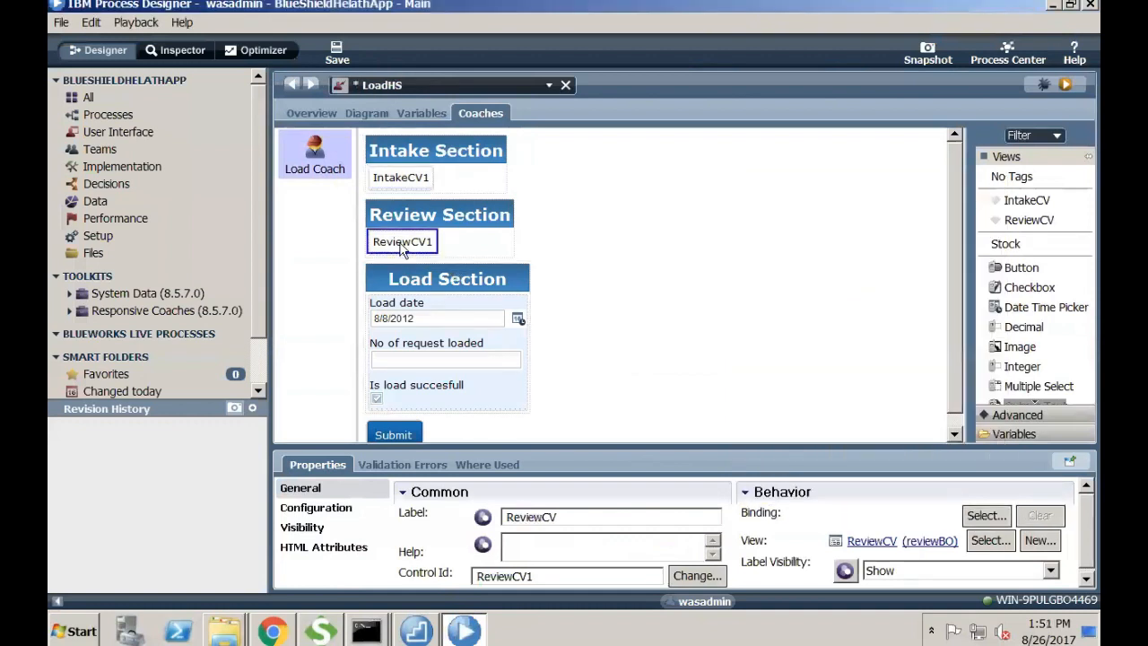
pyautogui.click(986, 515)
pyautogui.click(785, 261)
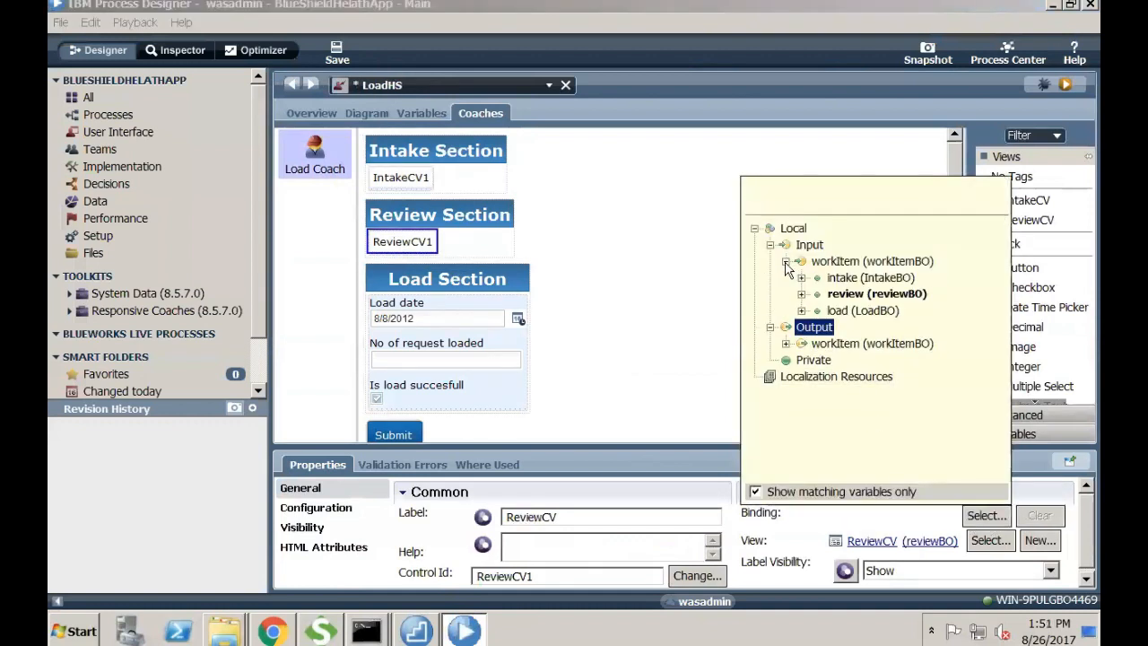
pyautogui.click(843, 294)
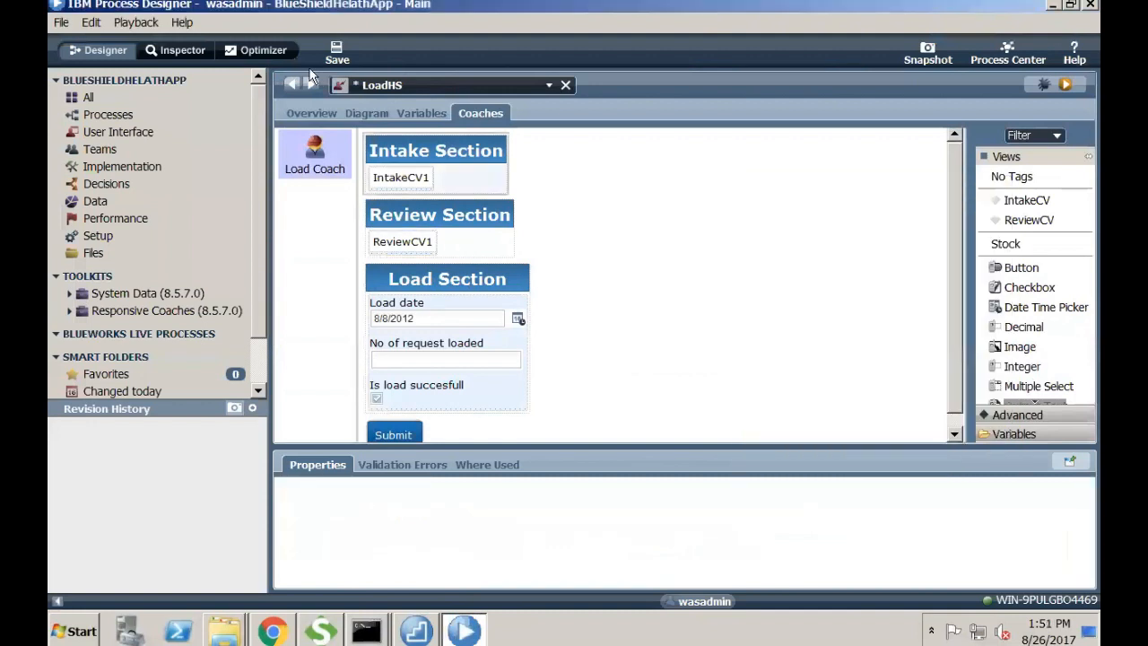
pyautogui.click(334, 54)
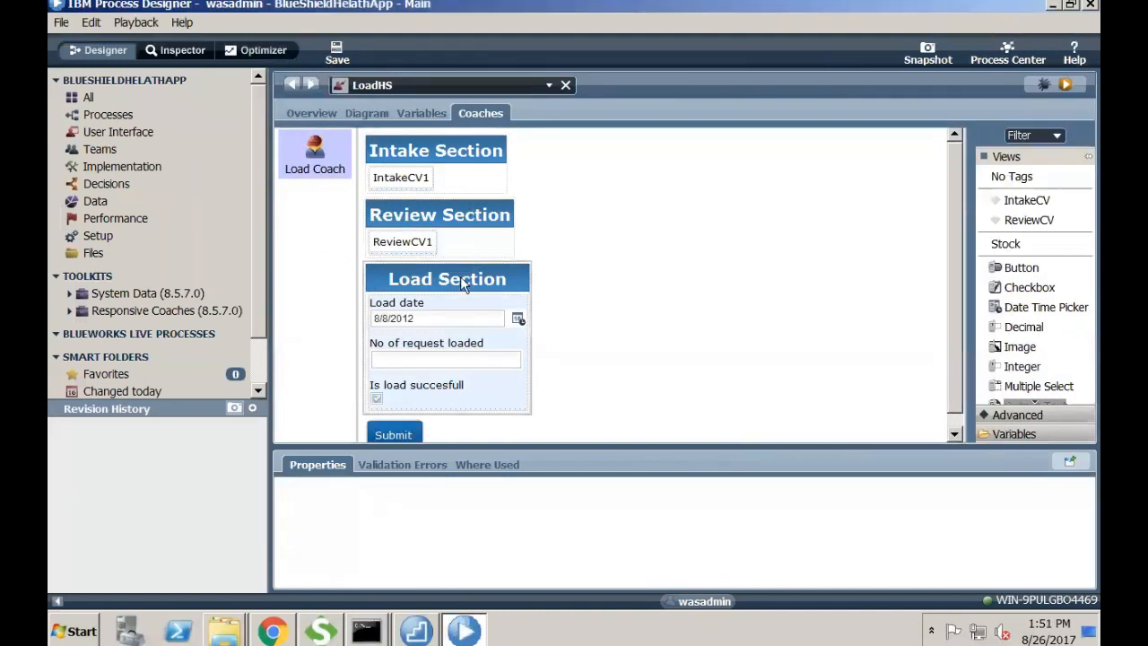
# - Inspect the Load date and No of request loaded fields against workItem's variables
pyautogui.click(455, 309)
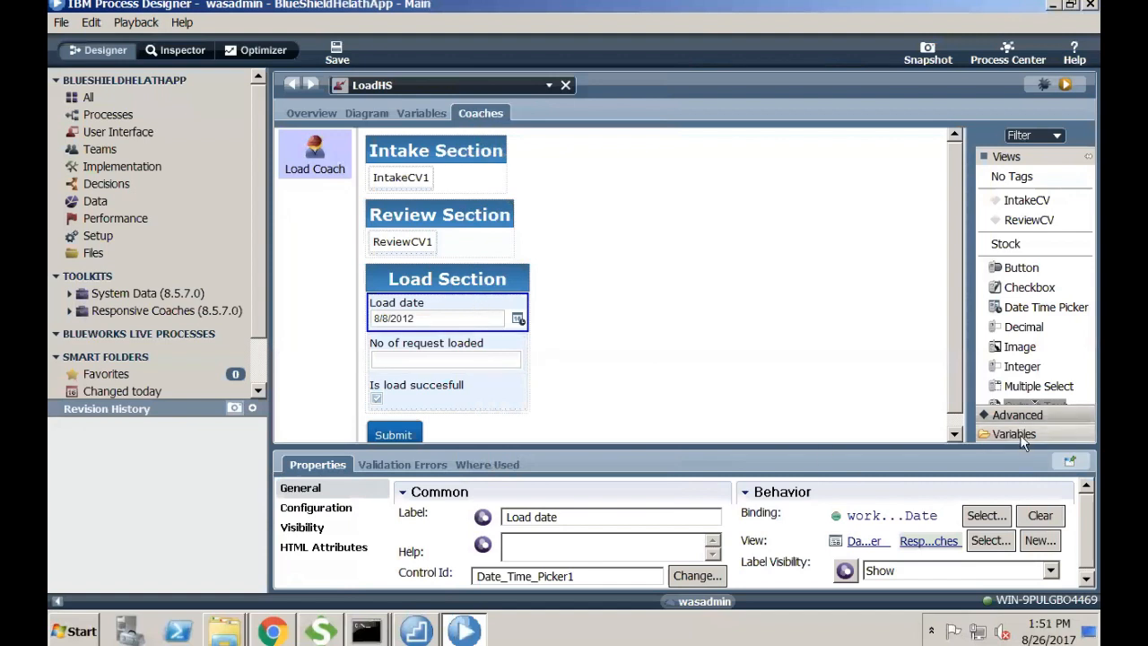
pyautogui.click(995, 437)
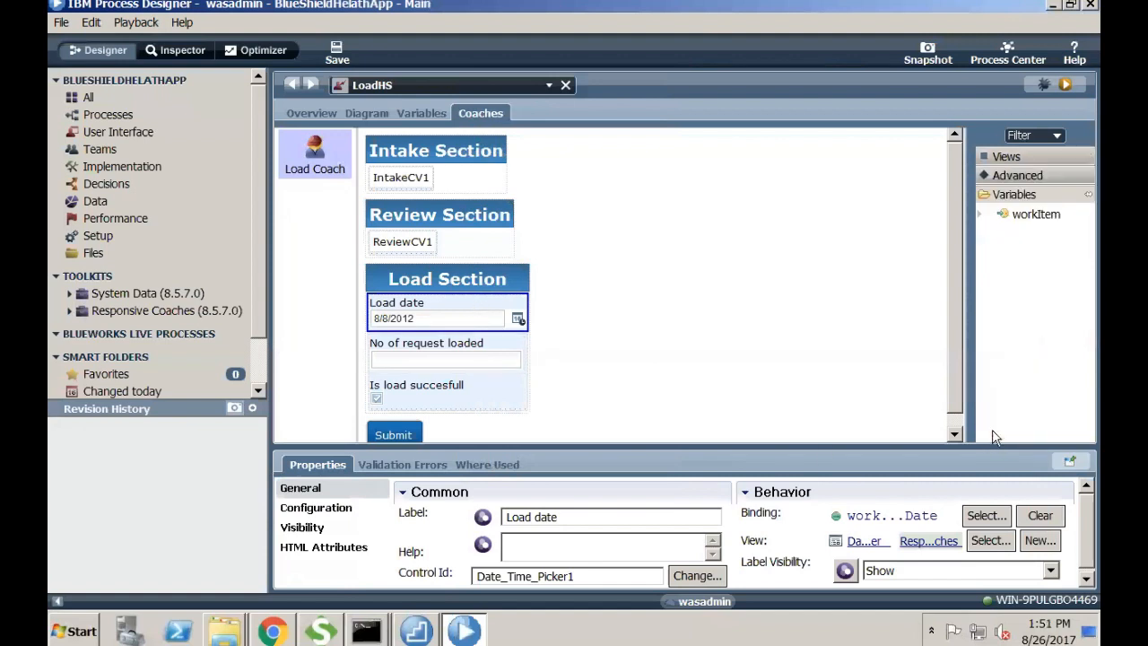
pyautogui.click(979, 215)
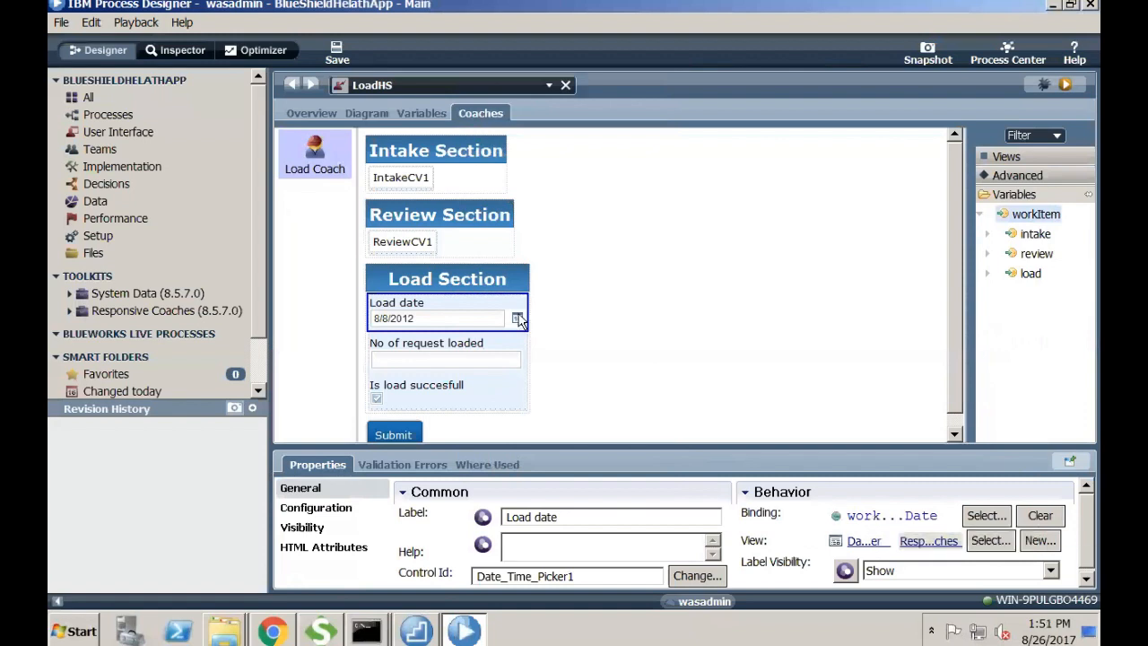
pyautogui.click(440, 366)
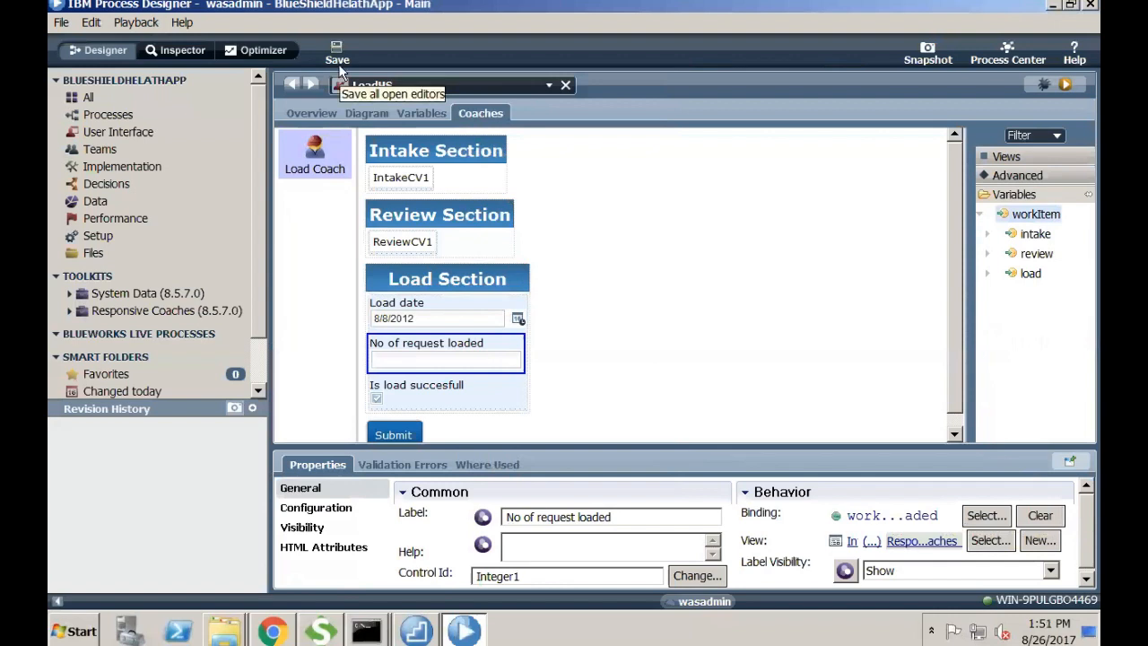
pyautogui.click(179, 112)
# - Start a new run of the DataIntegrityApp process
pyautogui.click(318, 143)
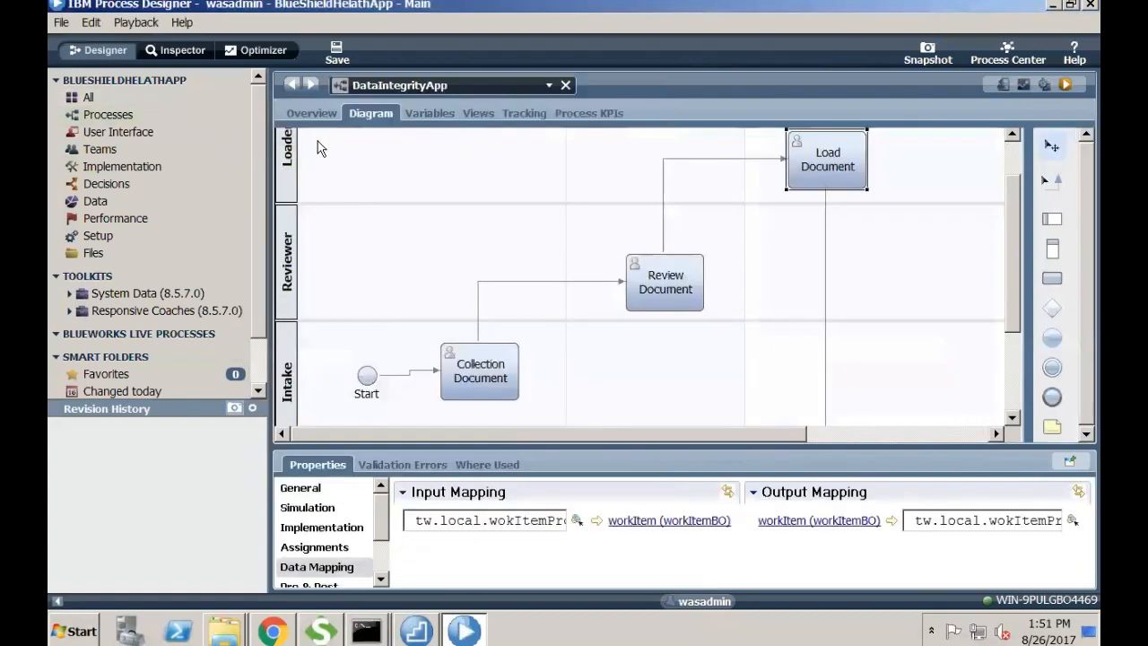
pyautogui.click(459, 168)
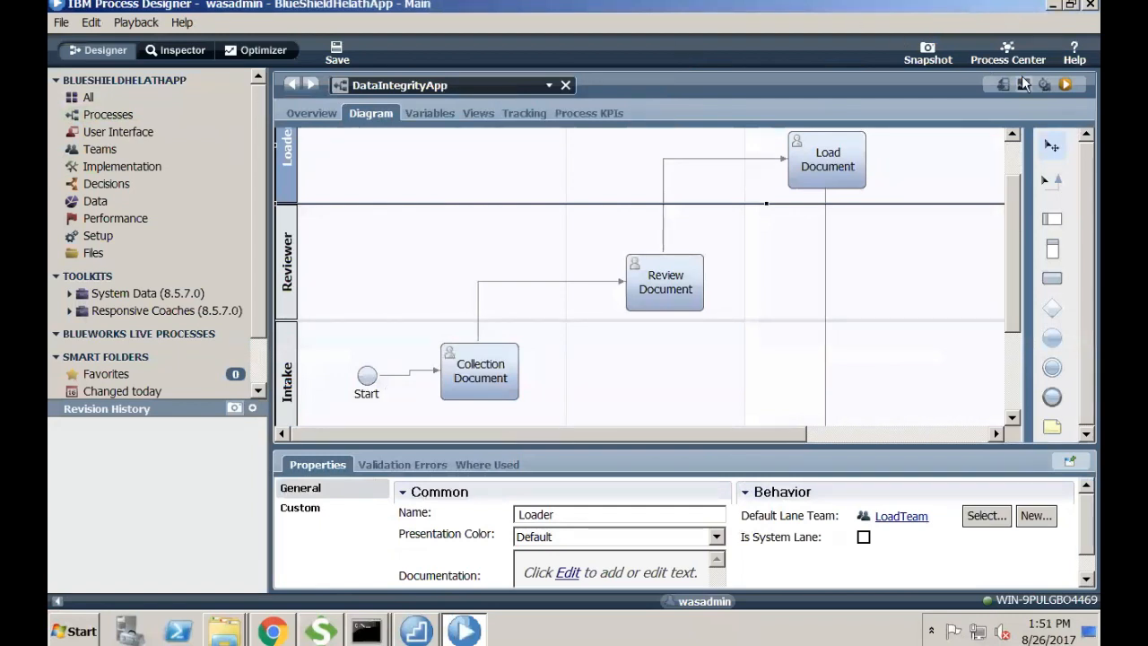
pyautogui.click(1065, 83)
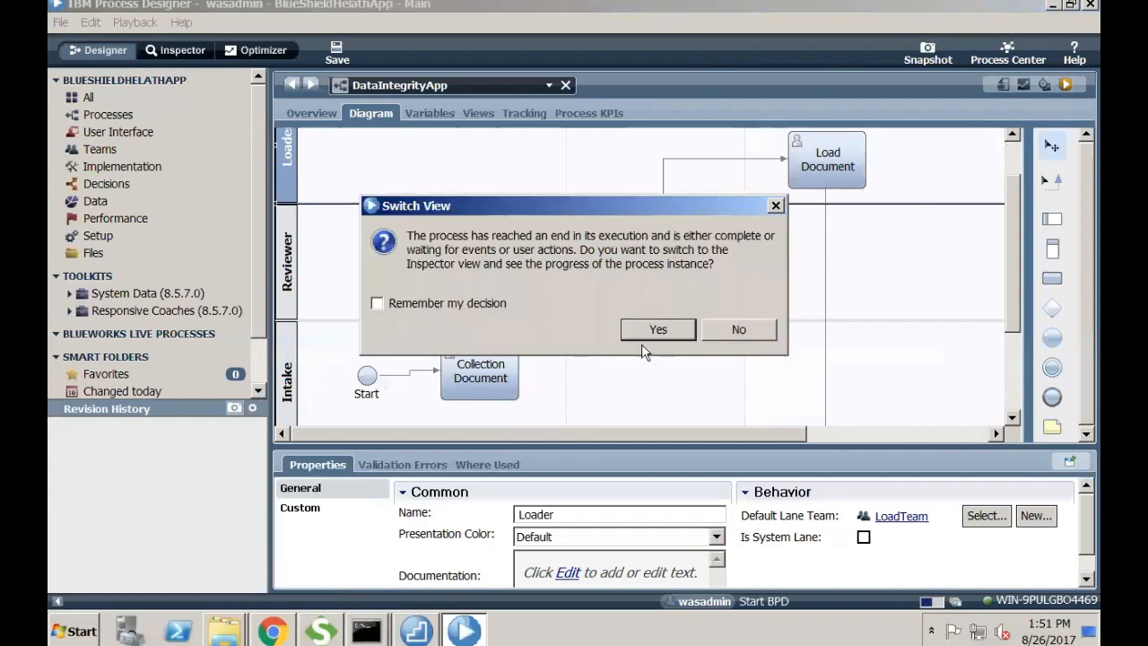
# - In the Inspector, run the Collection Document task as the intake user and show the browser
pyautogui.click(653, 330)
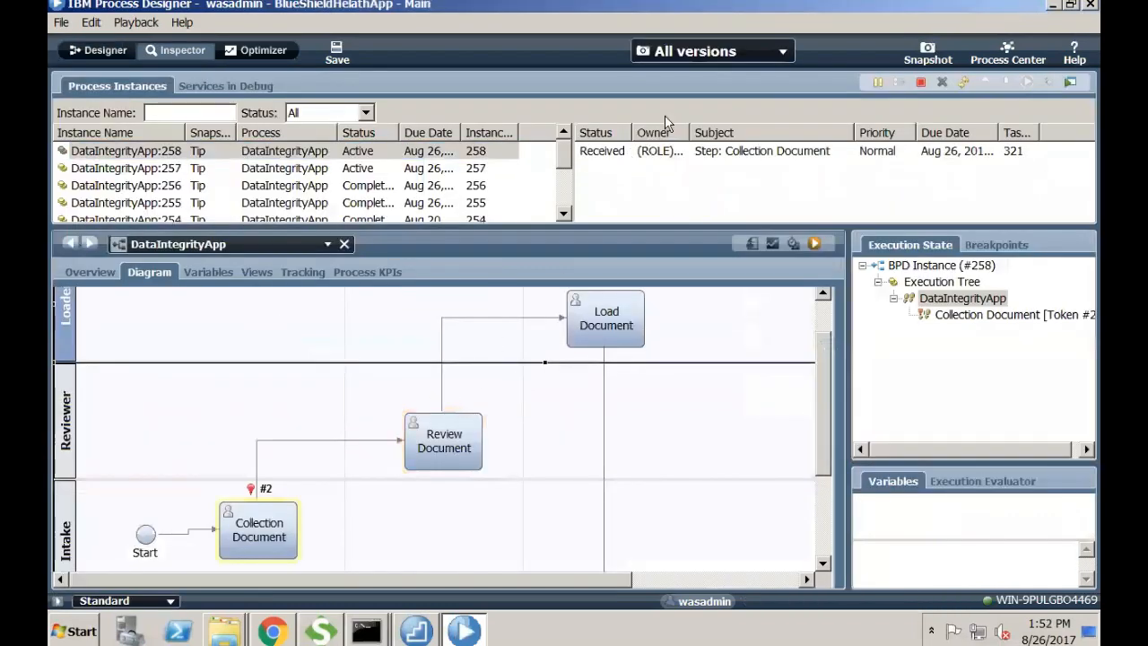
pyautogui.click(673, 150)
pyautogui.click(1027, 83)
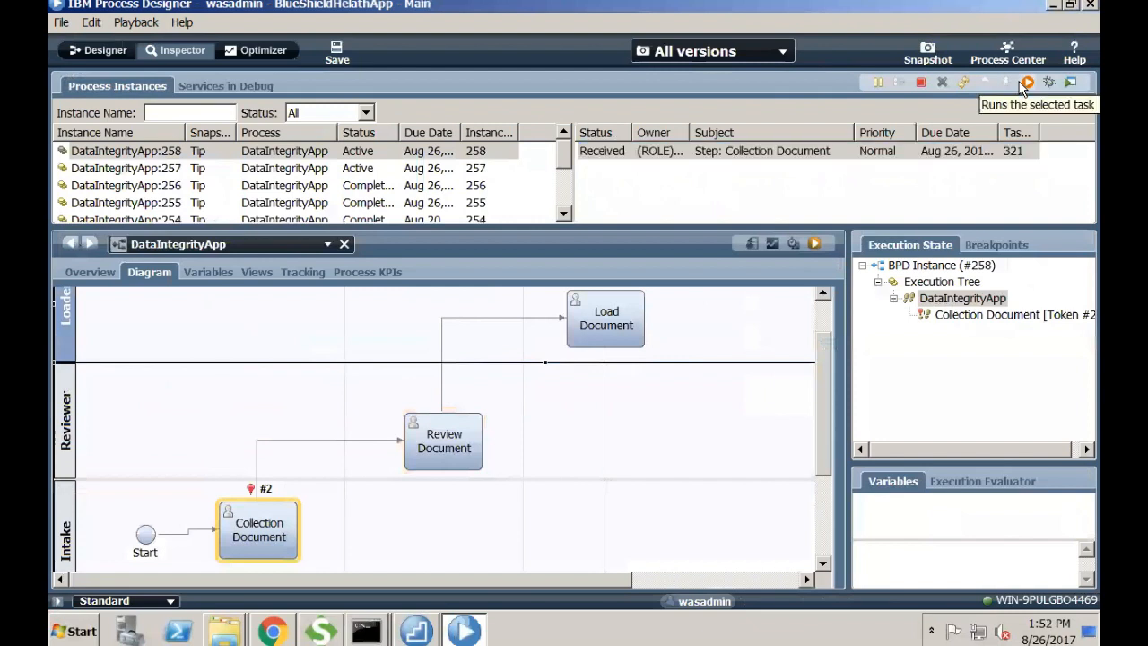
pyautogui.click(615, 336)
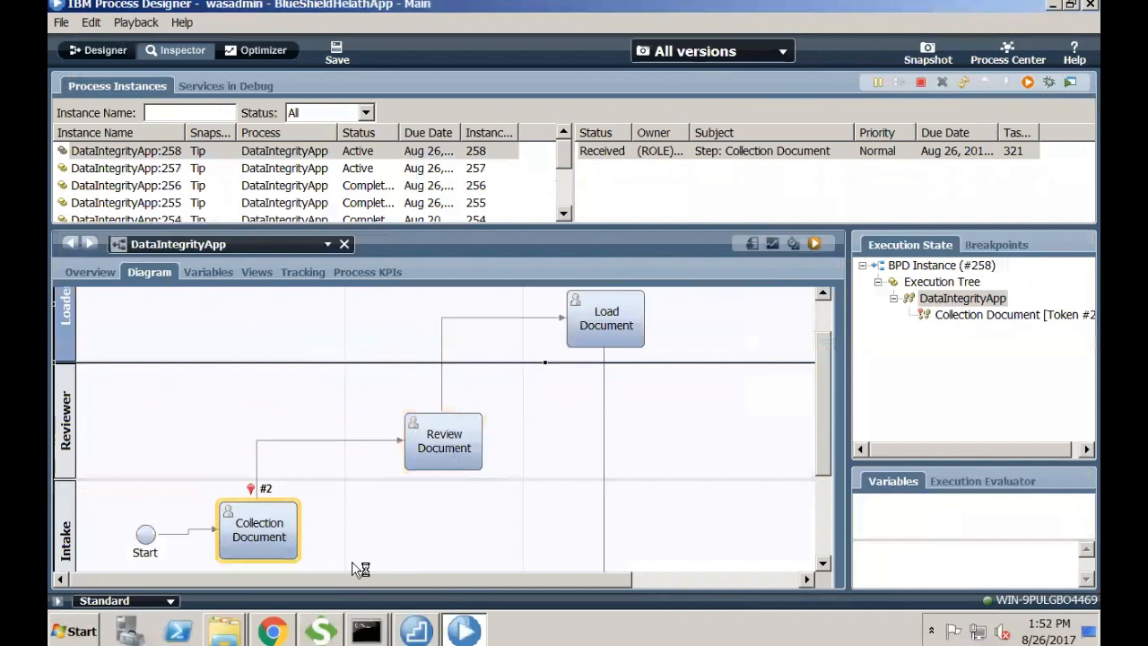
pyautogui.click(286, 619)
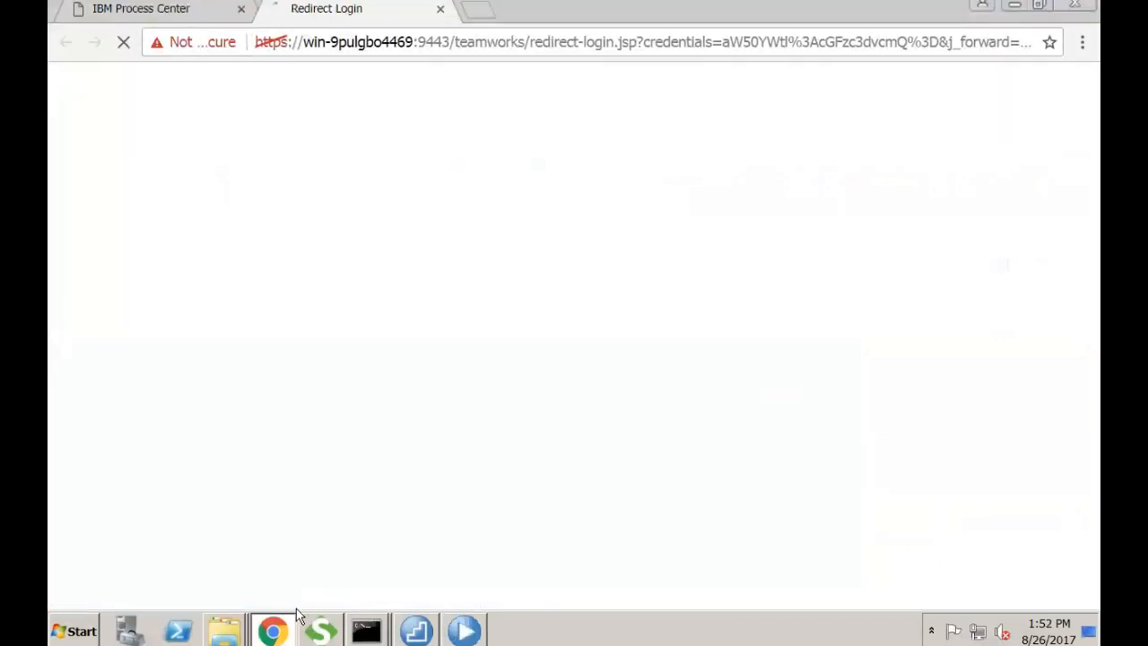
# - Enter request type 'Update', request 'Address Change', note 'Please change my address', and date 8/26/2017
pyautogui.click(241, 8)
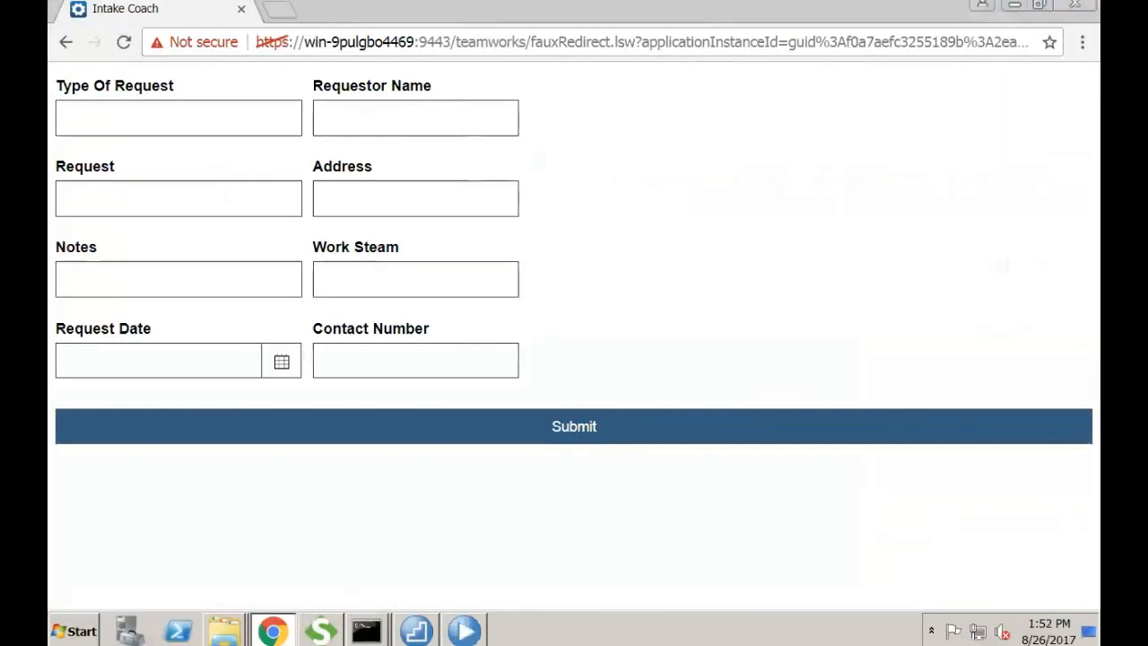
pyautogui.click(200, 109)
pyautogui.write('U')
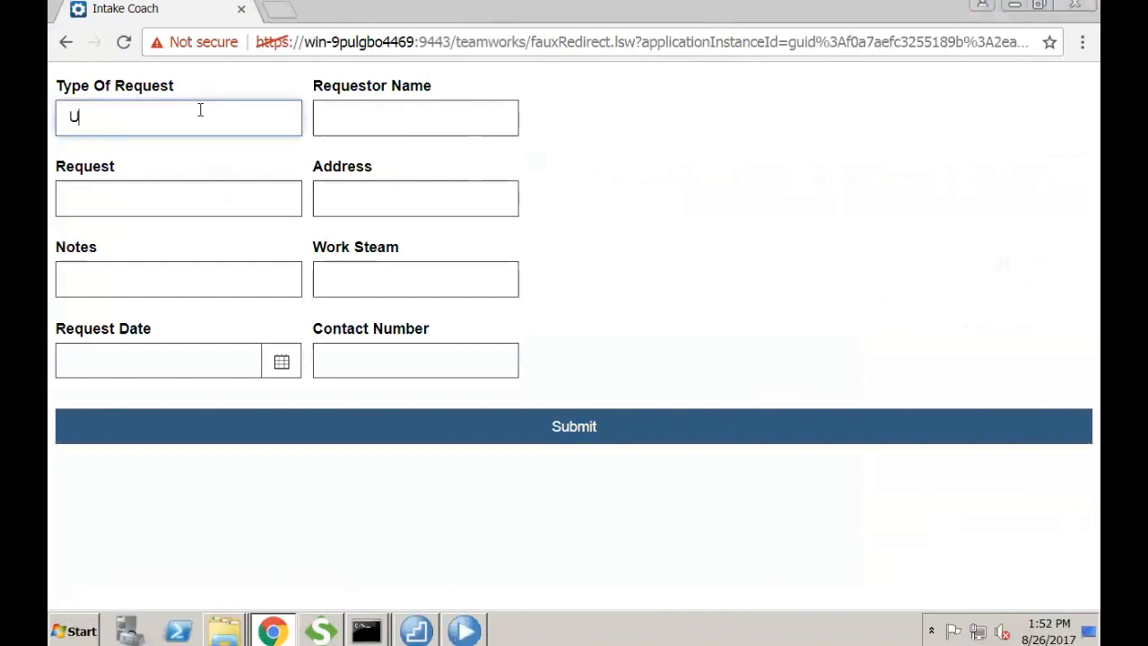
pyautogui.write('pdate')
pyautogui.press('Tab')
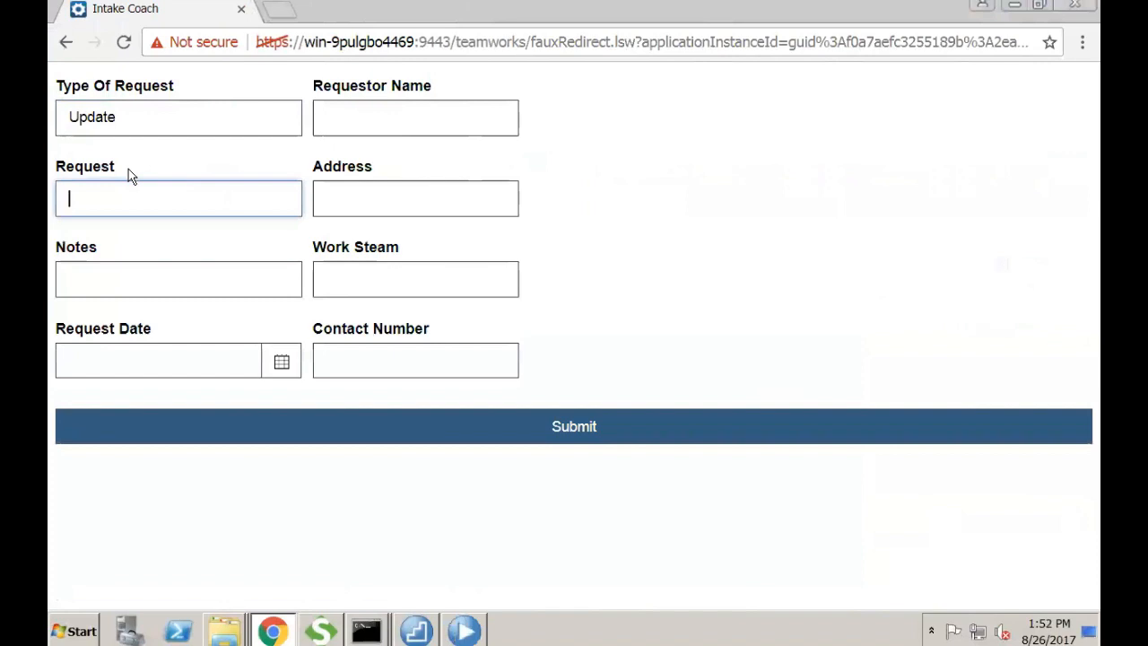
pyautogui.write('Address Change')
pyautogui.press('Tab')
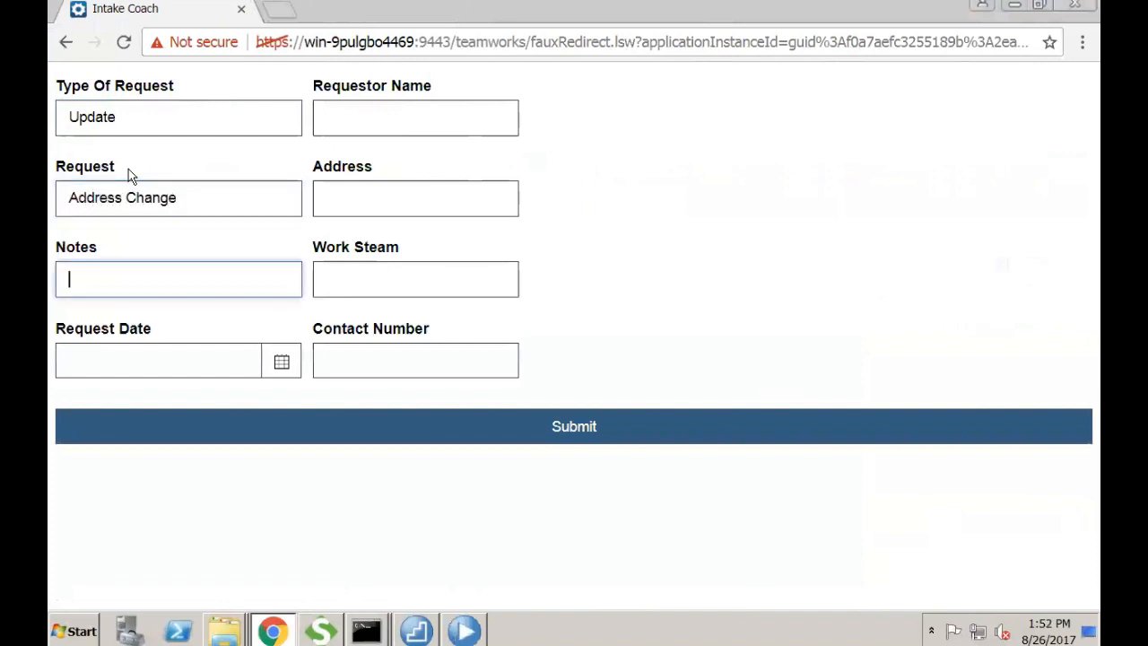
pyautogui.write('Please ch')
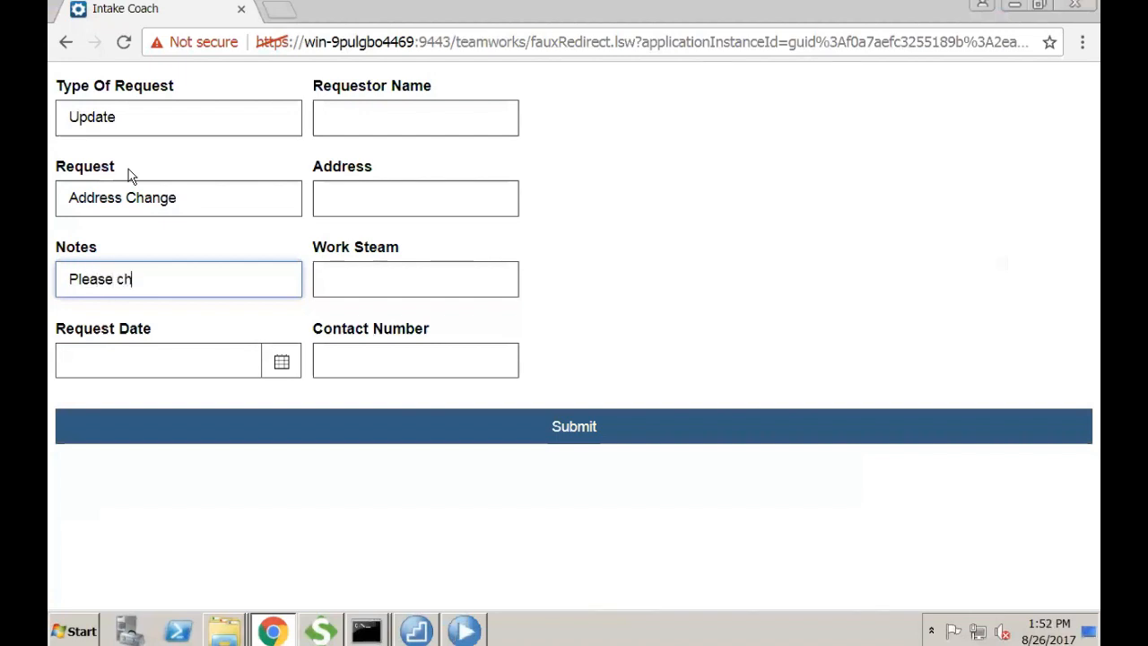
pyautogui.write('ange my address')
pyautogui.press('Tab')
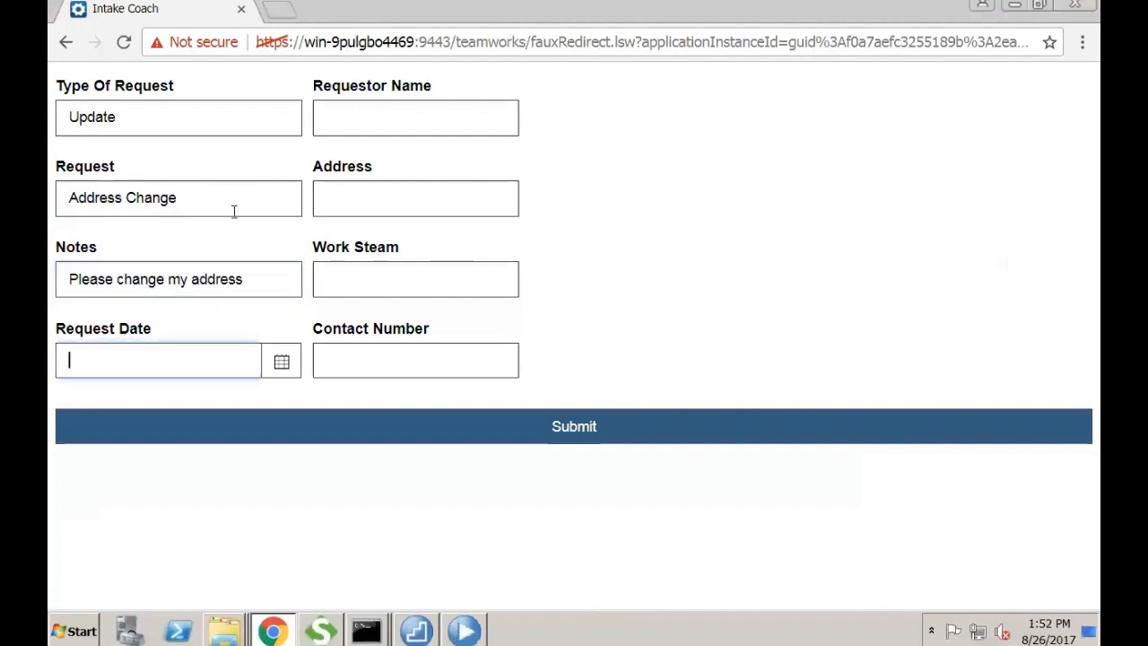
pyautogui.click(281, 370)
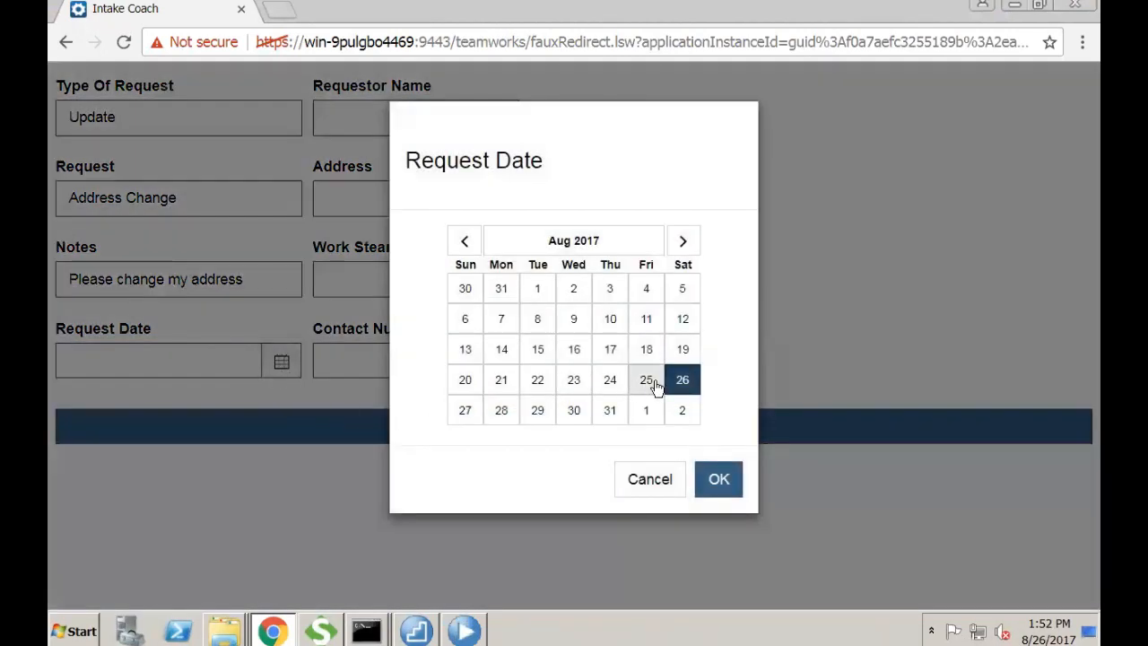
pyautogui.click(718, 479)
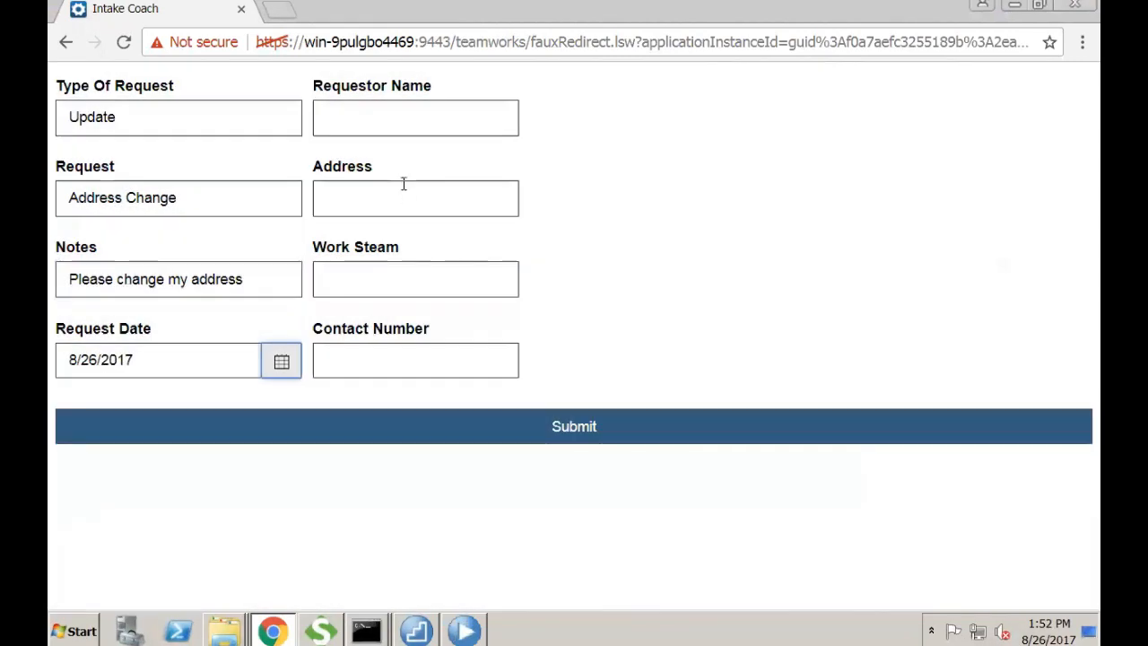
# - Fill in the requestor's name, address, work stream 'G' and contact number
pyautogui.click(359, 114)
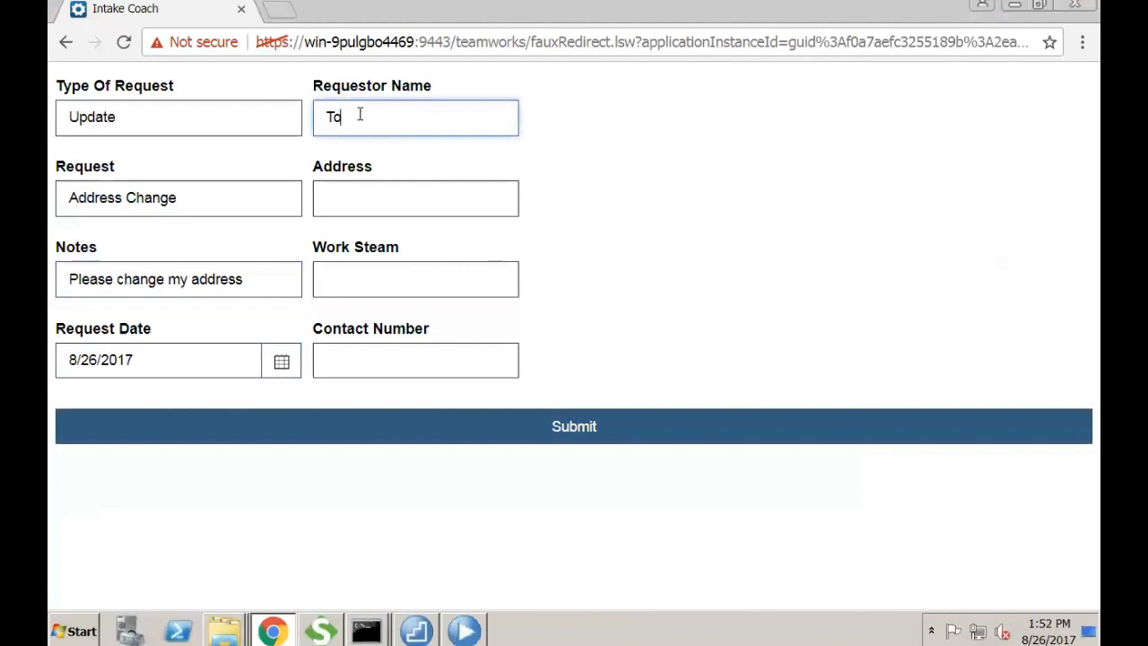
pyautogui.press('Tab')
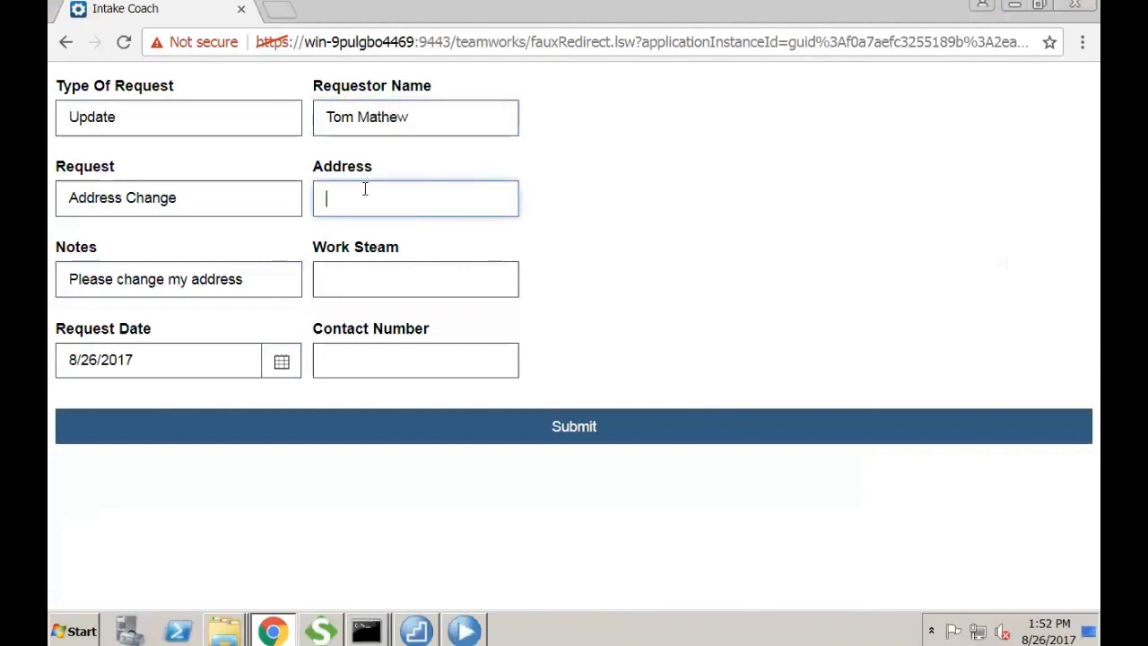
pyautogui.write('Dallas, Tx')
pyautogui.press('Tab')
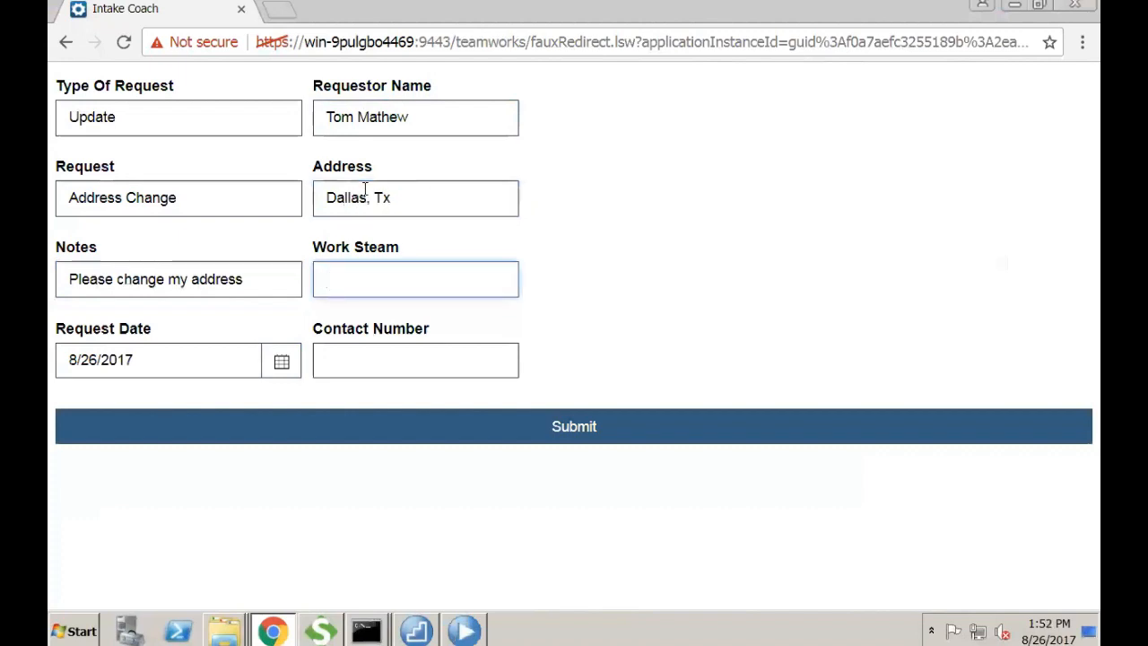
pyautogui.write('Gastro')
pyautogui.click(363, 355)
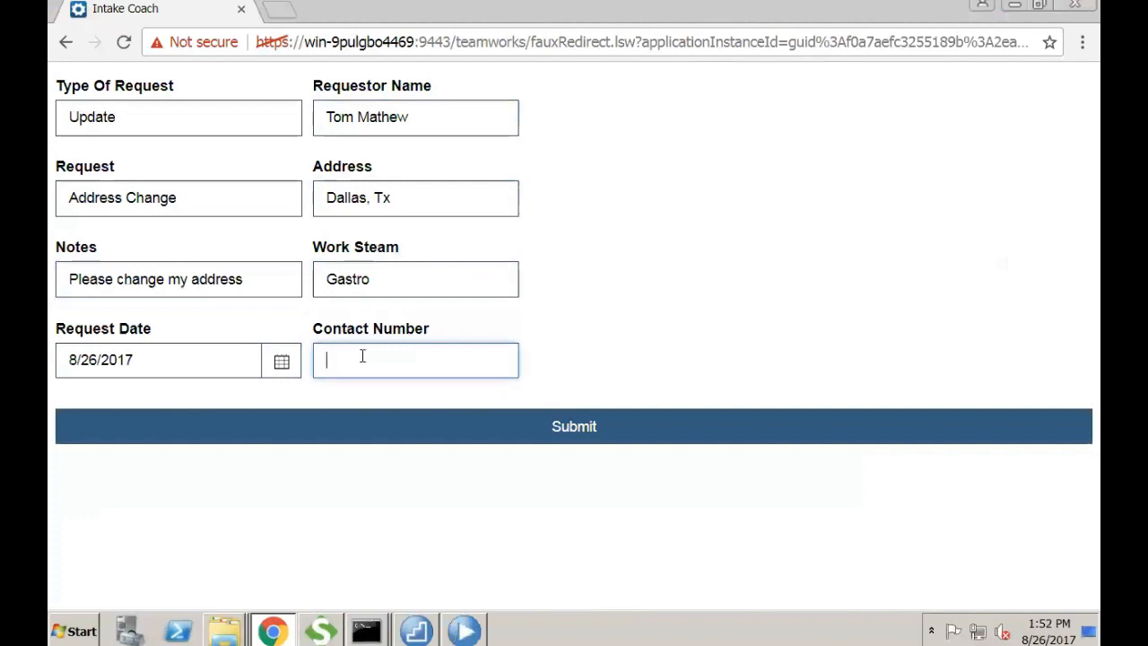
# - Submit the intake form and acknowledge the output page
pyautogui.click(554, 426)
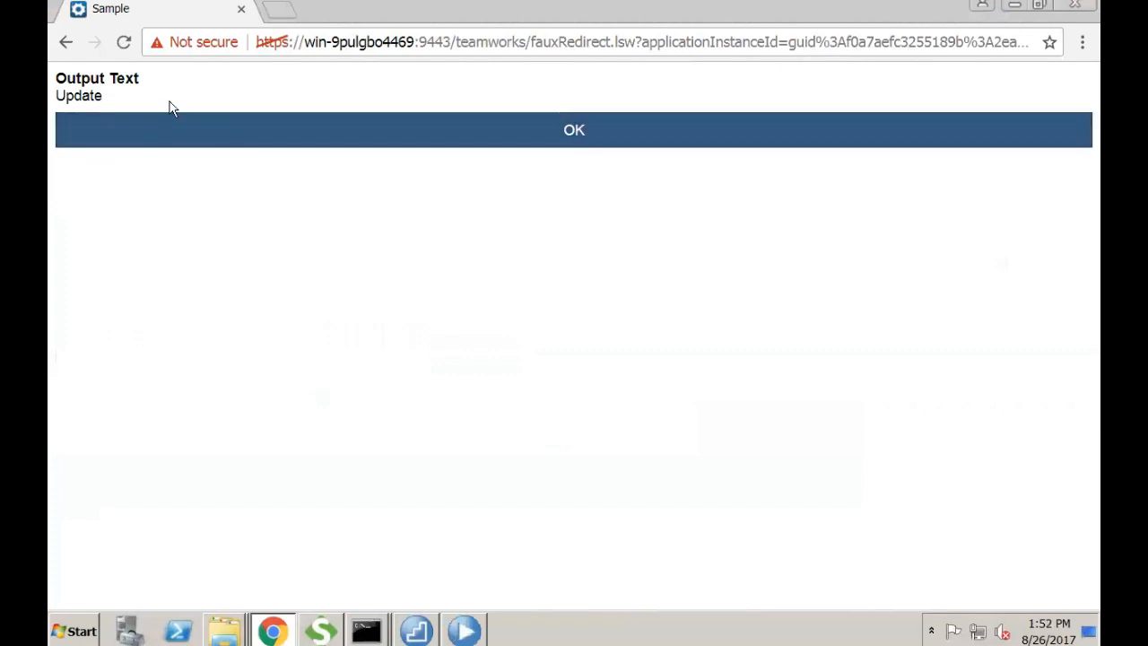
pyautogui.moveTo(107, 98); pyautogui.dragTo(67, 95)
pyautogui.click(376, 99)
pyautogui.click(540, 133)
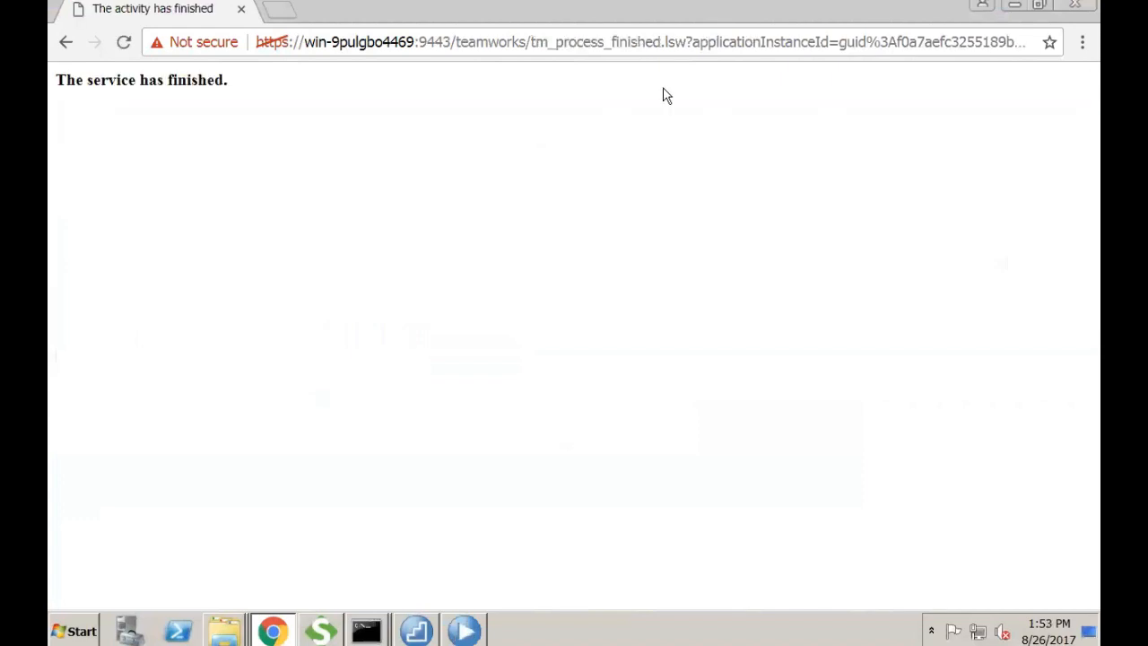
# - Close the browser, refresh the Inspector, and run the Review Document task as the reviewer
pyautogui.click(1071, 5)
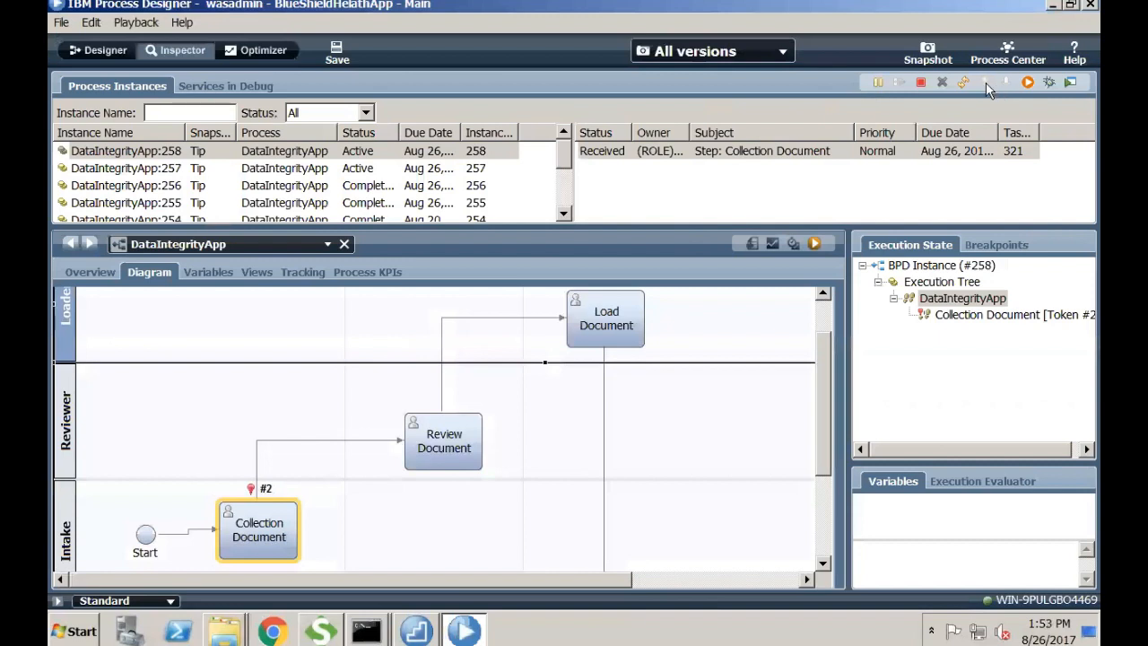
pyautogui.click(963, 82)
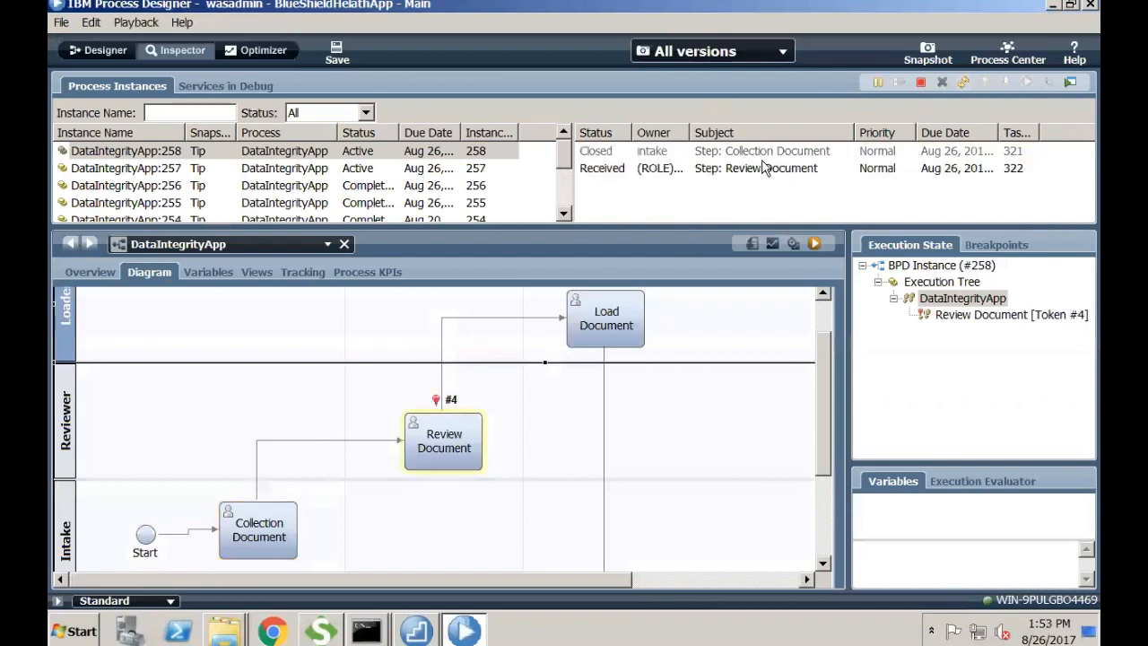
pyautogui.click(764, 169)
pyautogui.click(1028, 81)
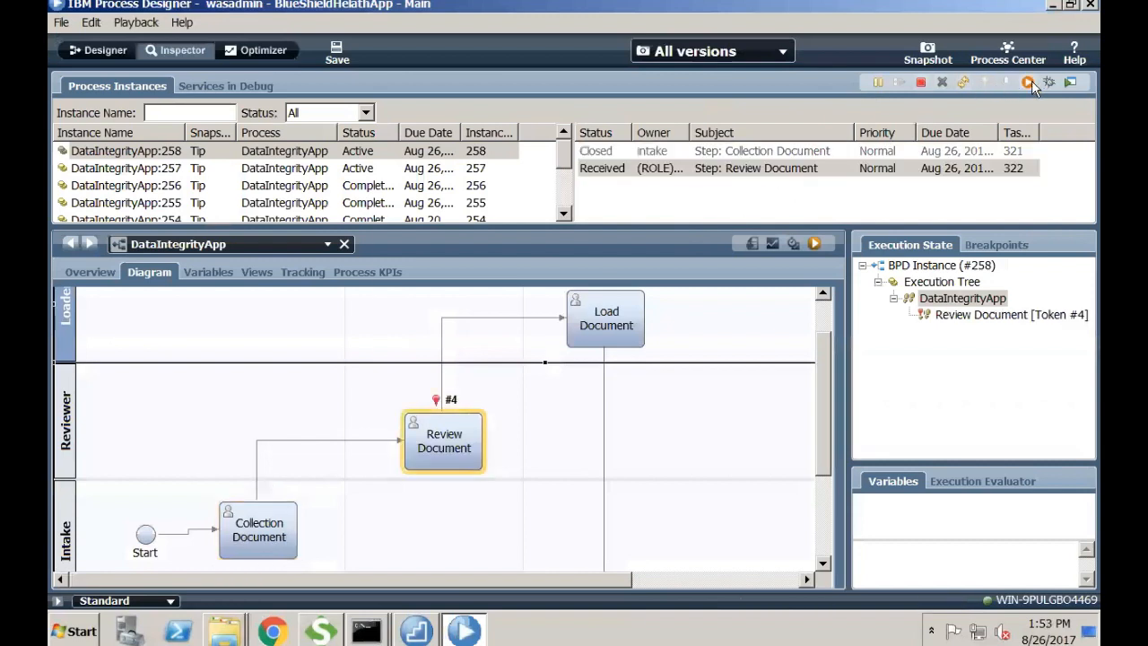
pyautogui.click(639, 332)
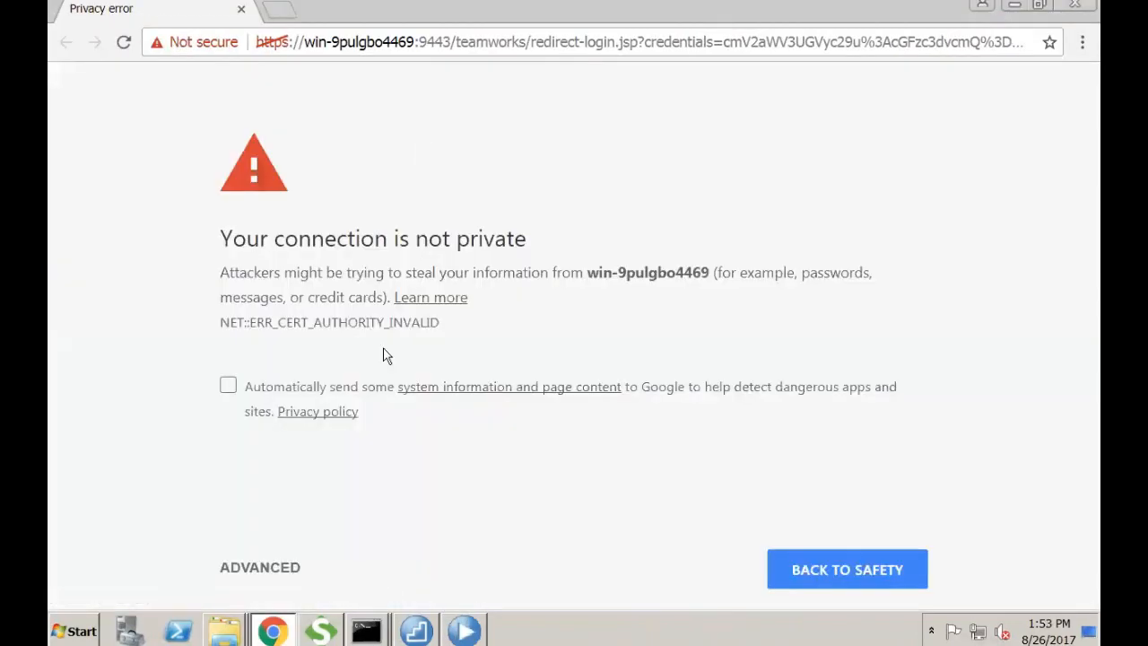
# - Proceed past the certificate warning and set the Review Date to 8/26/2017
pyautogui.click(267, 567)
pyautogui.click(363, 259)
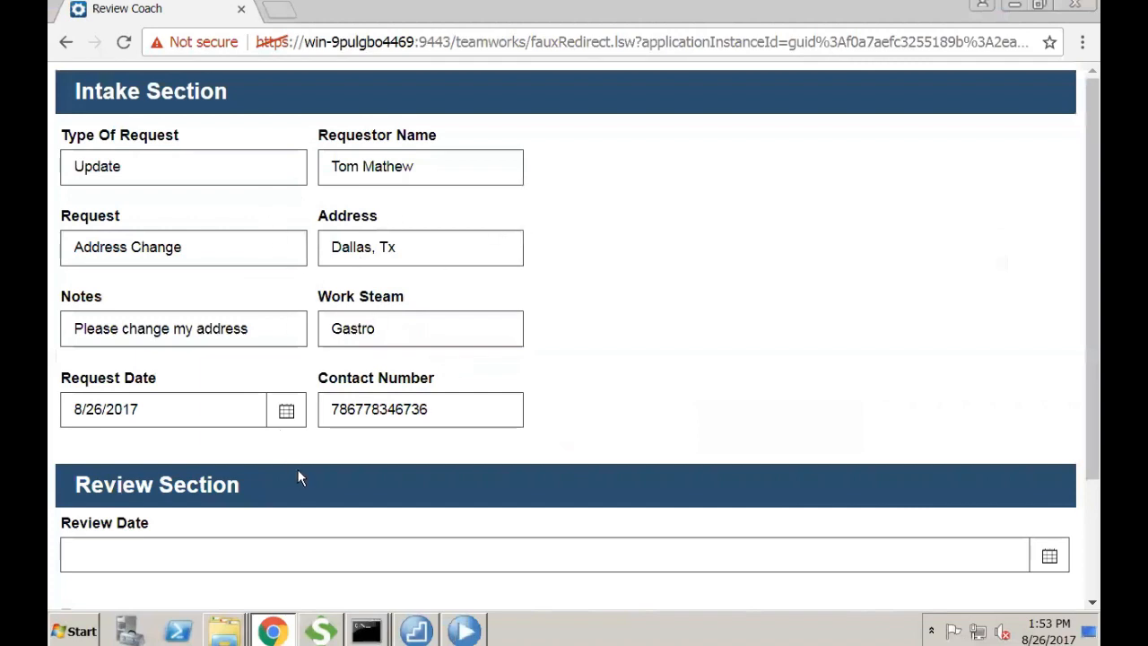
pyautogui.scroll(-2, 590, 353)
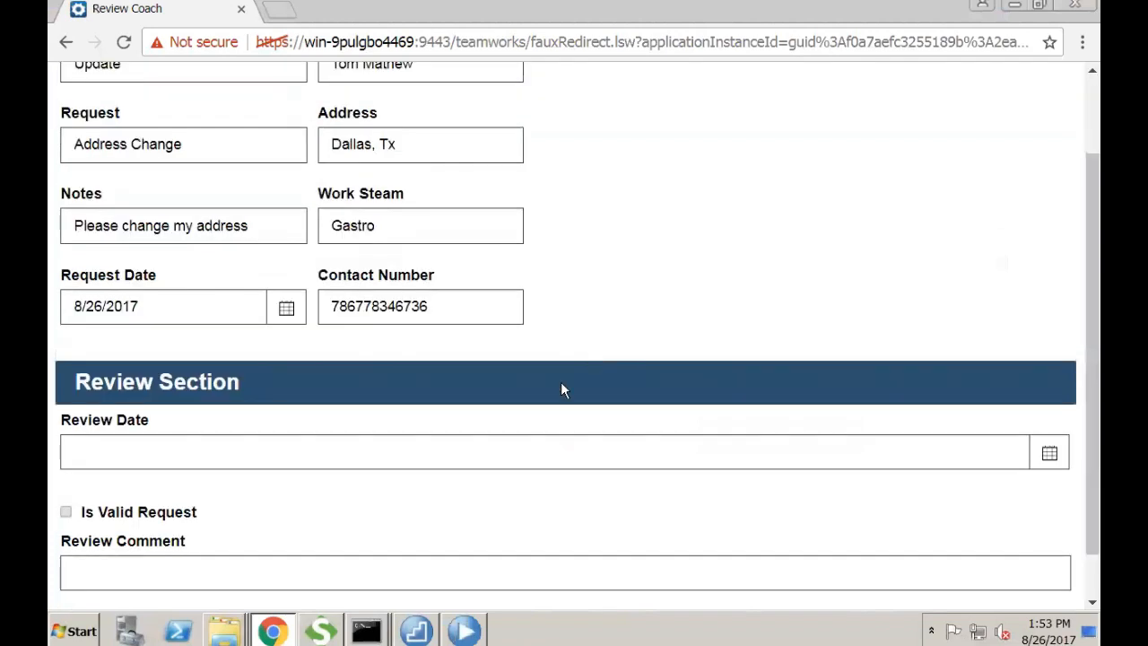
pyautogui.click(225, 437)
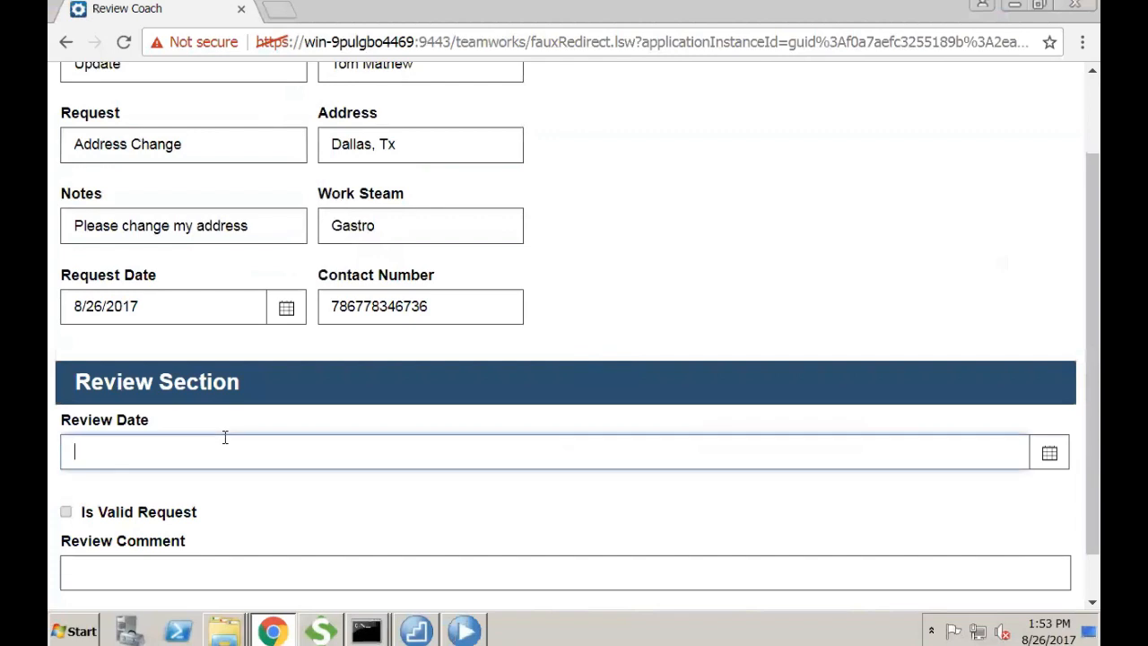
pyautogui.click(1050, 453)
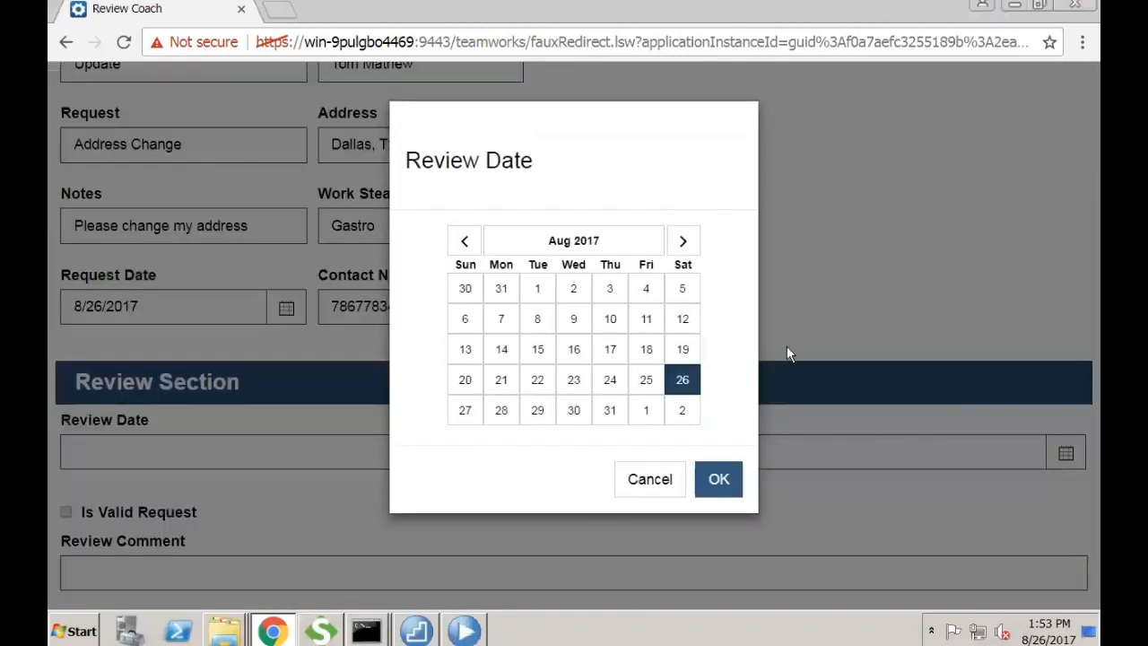
pyautogui.click(720, 477)
# - Mark the request valid, comment 'Yes, request is successfully reviewed', and submit
pyautogui.click(66, 511)
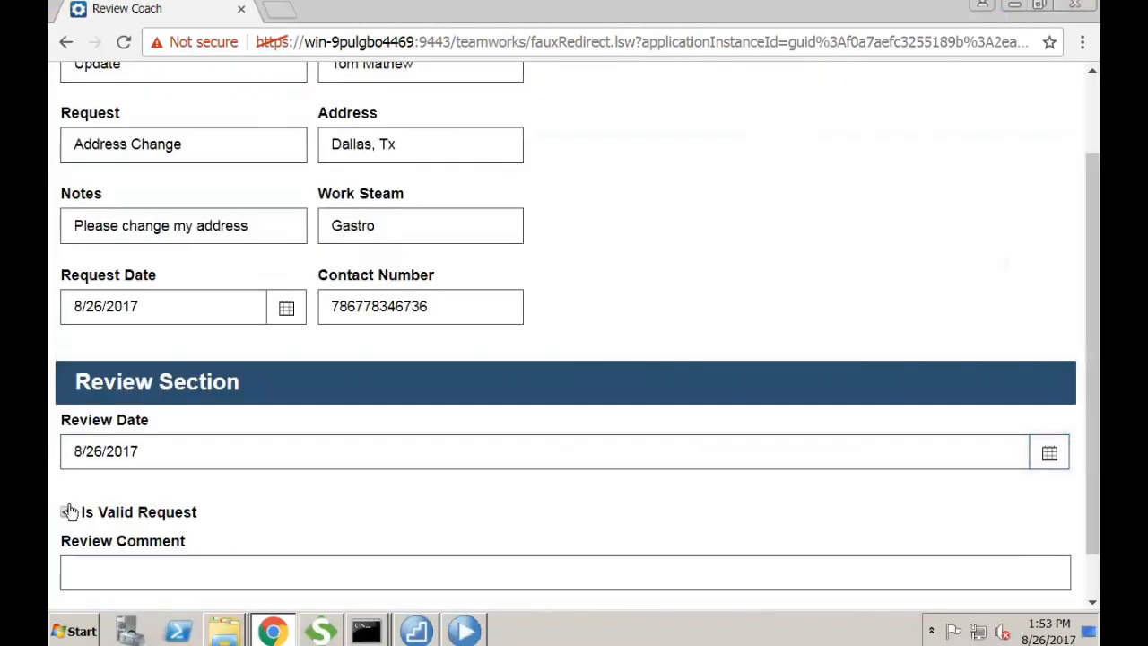
pyautogui.scroll(-1, 204, 511)
pyautogui.click(165, 512)
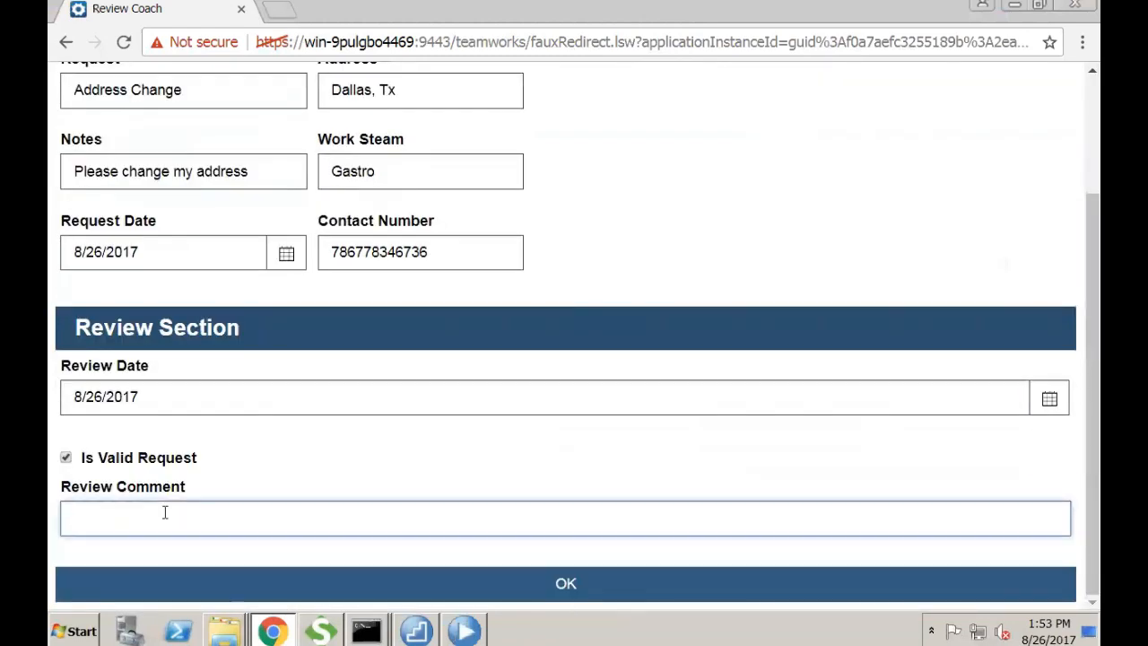
pyautogui.write('Yes, request is successfully re')
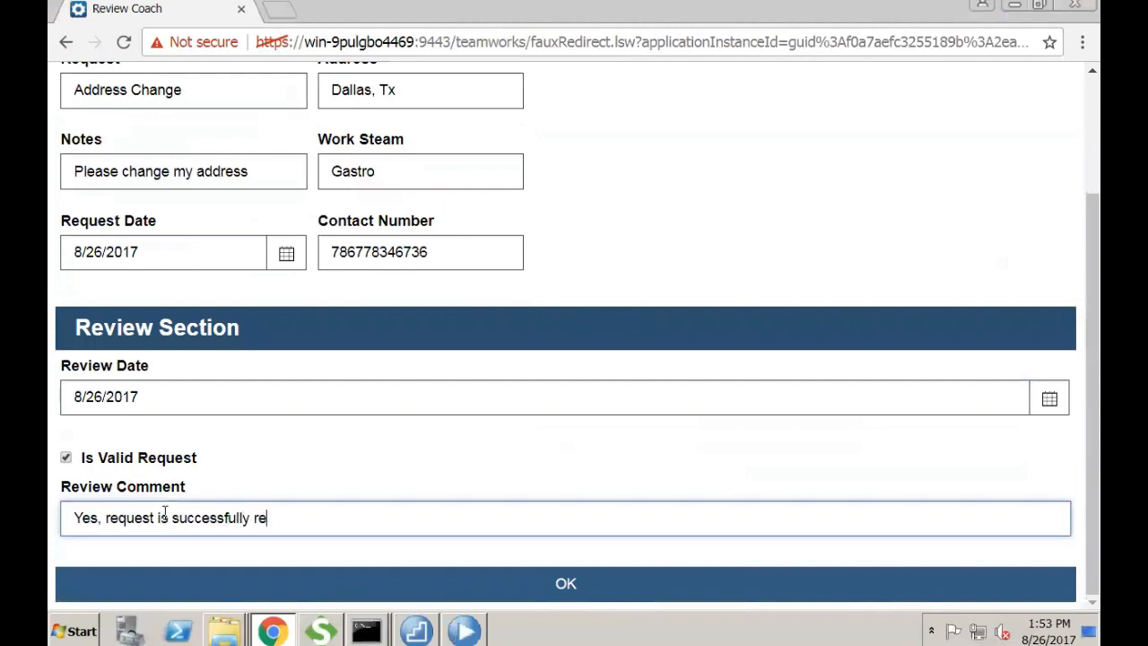
pyautogui.write('viewed')
pyautogui.click(502, 585)
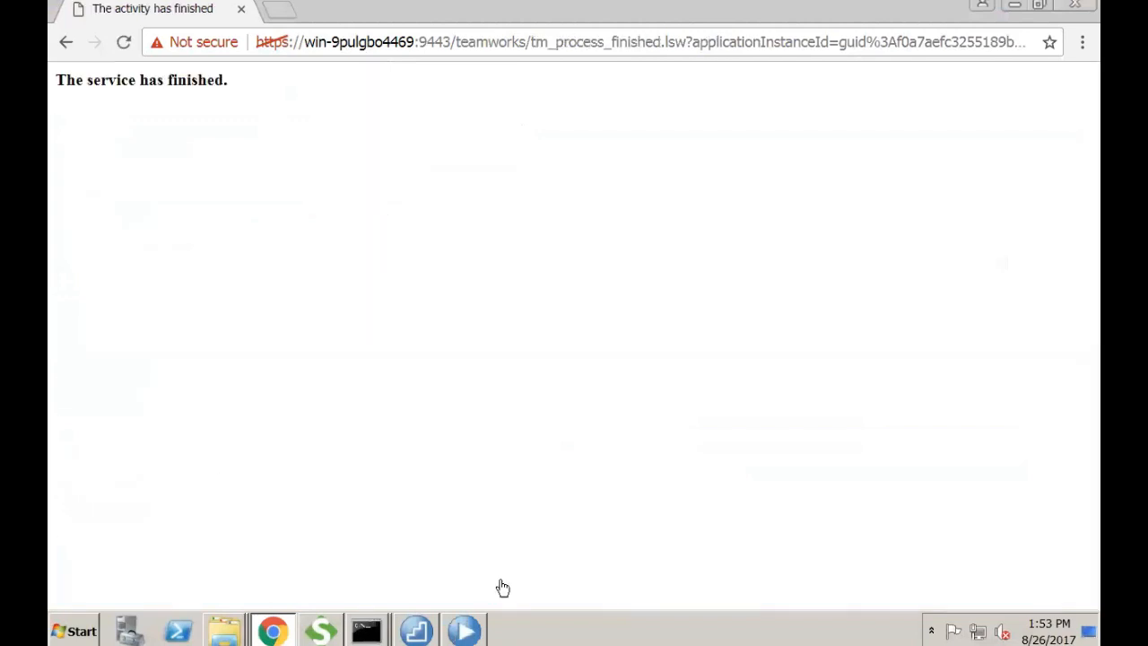
# - Close the browser, refresh the Inspector, and run Load Document task 323 as loadPerson
pyautogui.click(1060, 7)
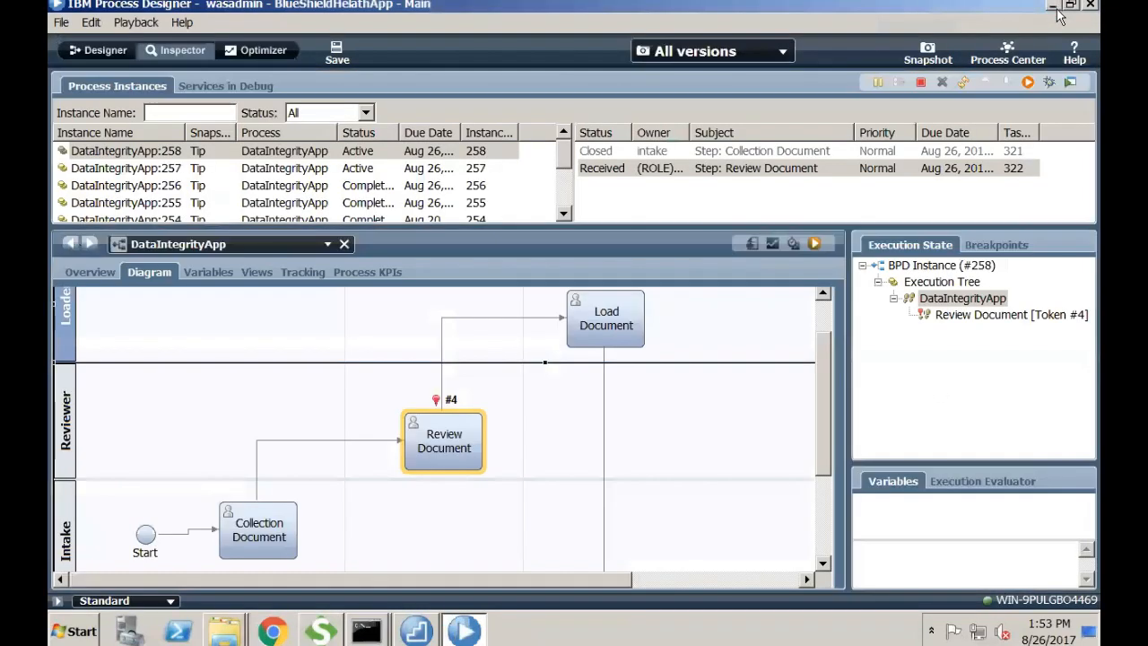
pyautogui.click(966, 80)
pyautogui.click(902, 184)
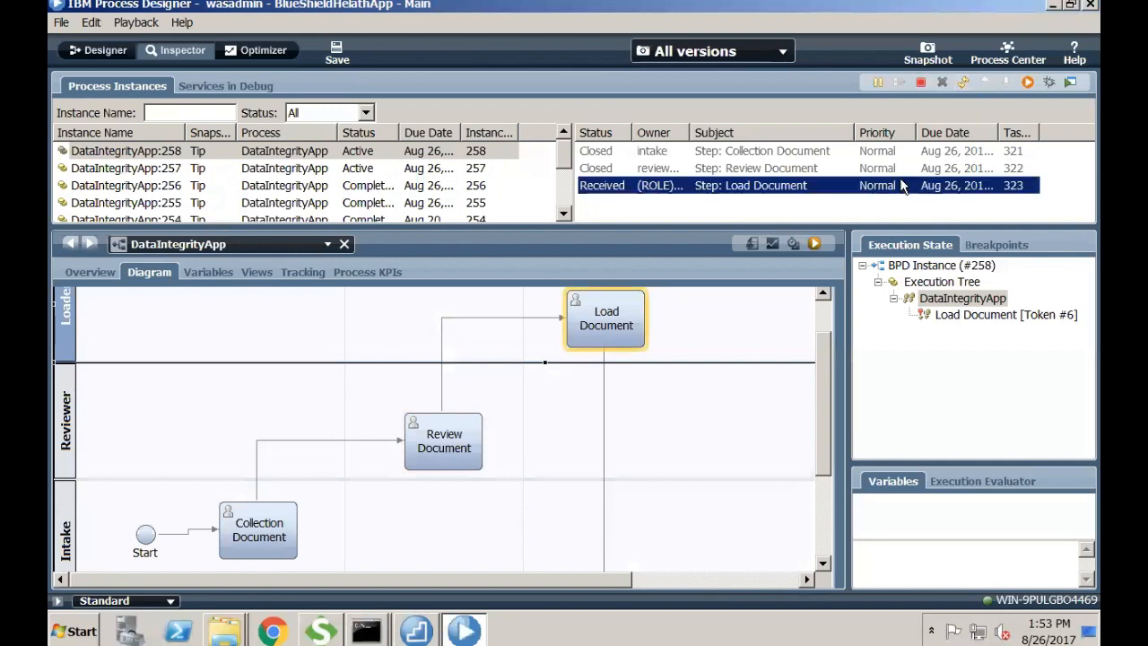
pyautogui.click(1028, 80)
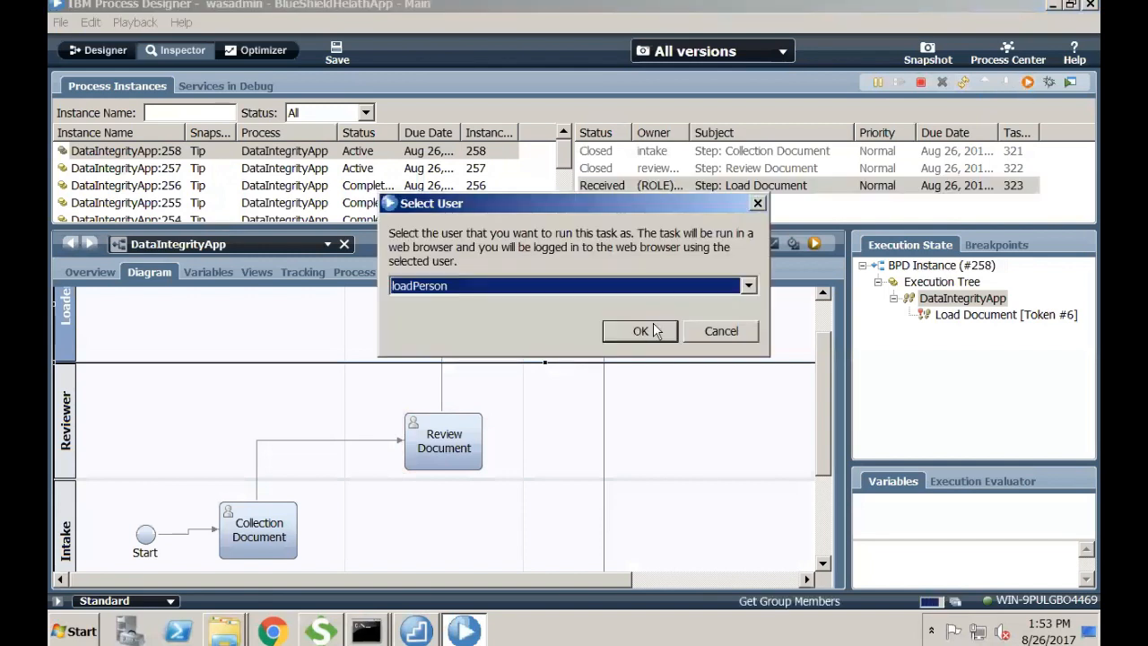
pyautogui.click(640, 331)
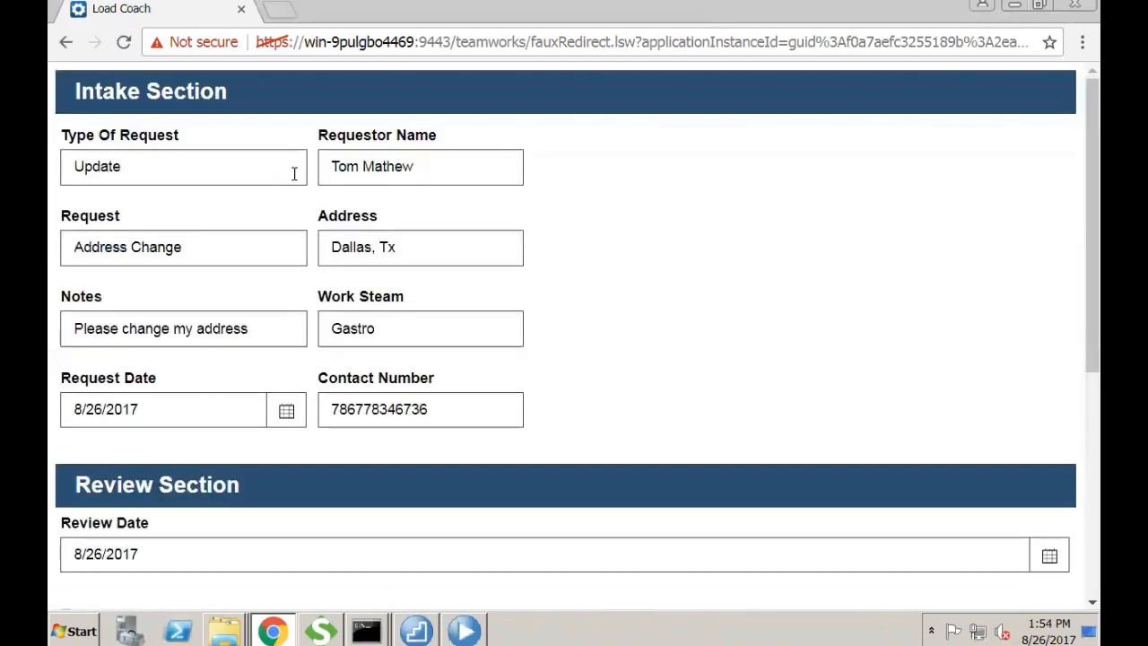
# - Set the load date to 8/9/2017 and enter 65 requests loaded
pyautogui.scroll(-2, 574, 326)
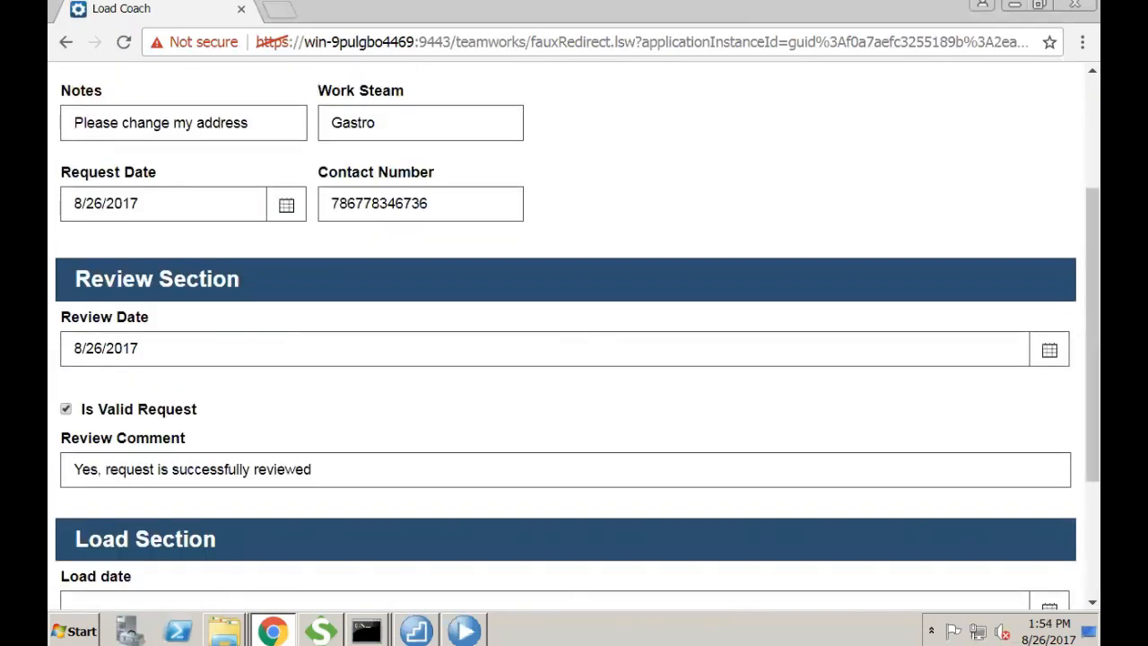
pyautogui.scroll(-2, 264, 421)
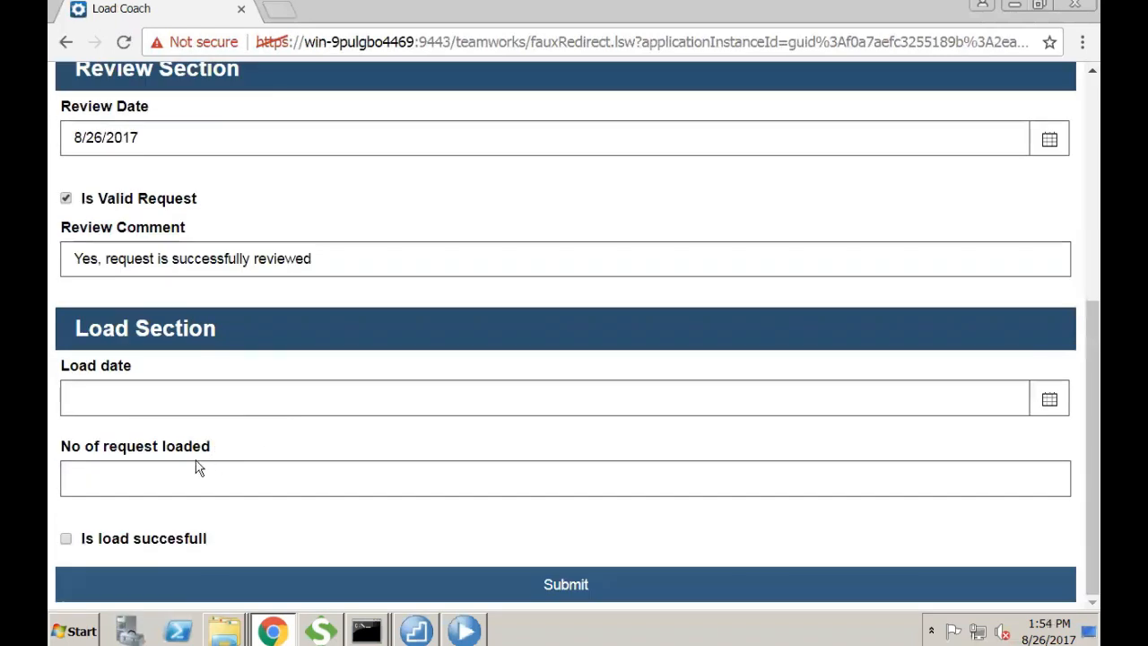
pyautogui.click(172, 400)
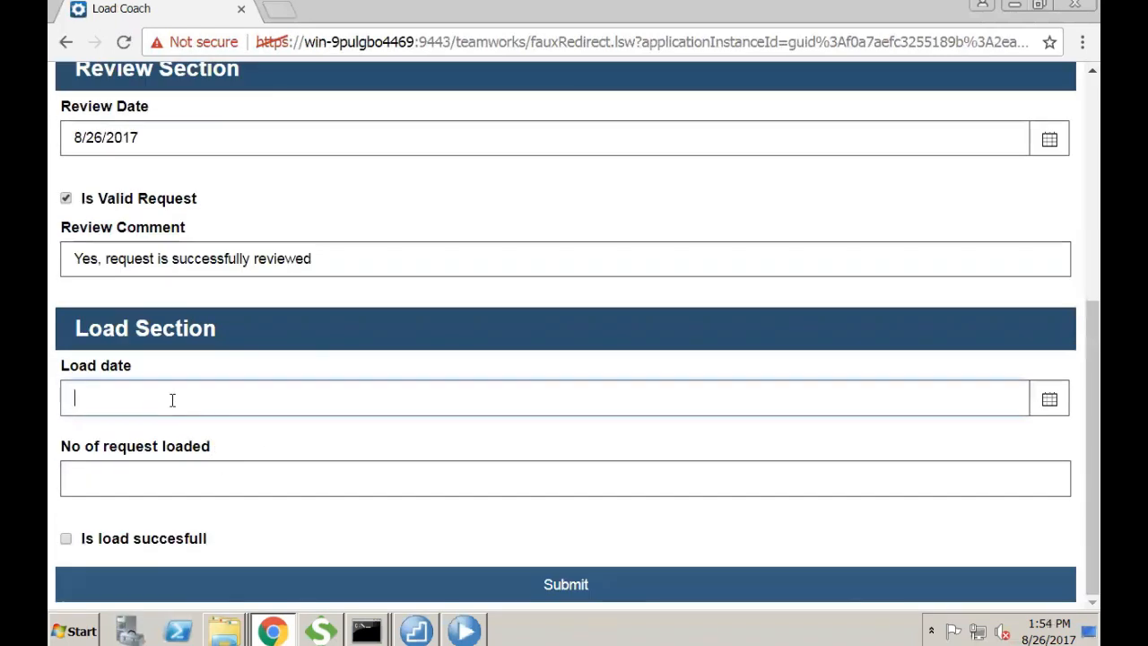
pyautogui.click(1048, 402)
pyautogui.click(573, 321)
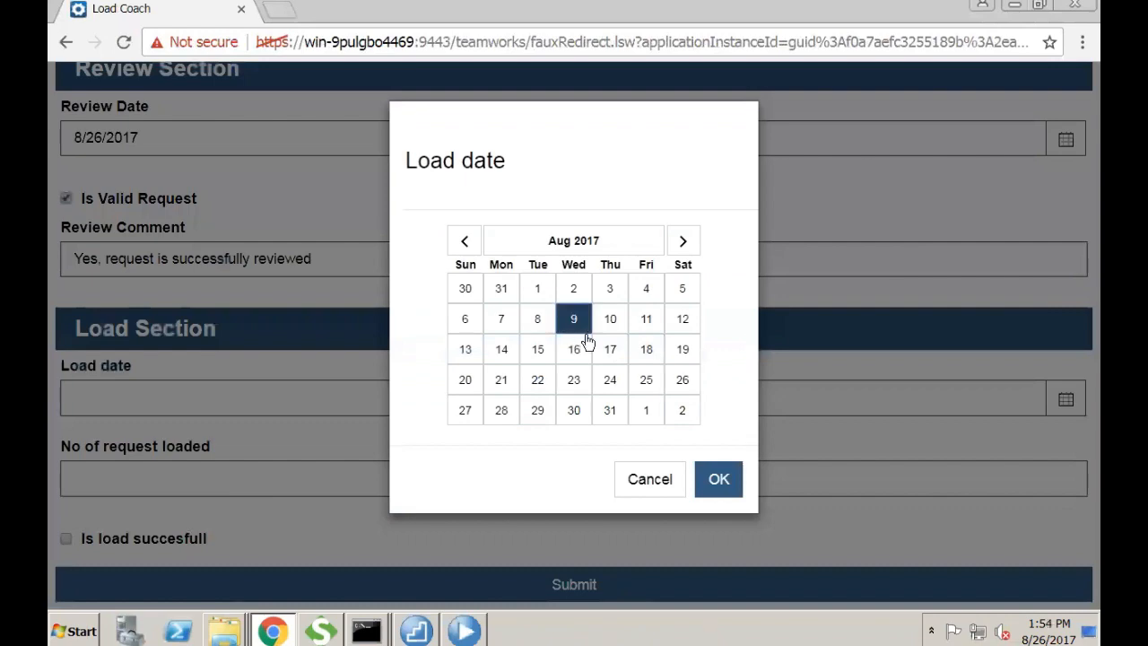
pyautogui.click(718, 479)
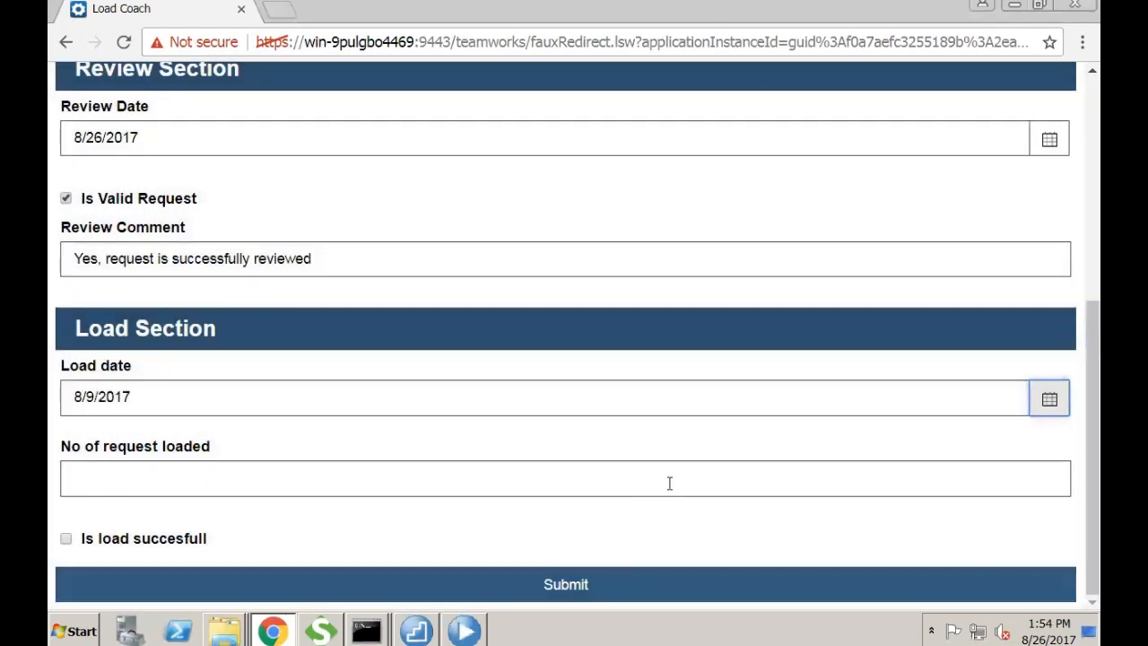
pyautogui.click(655, 487)
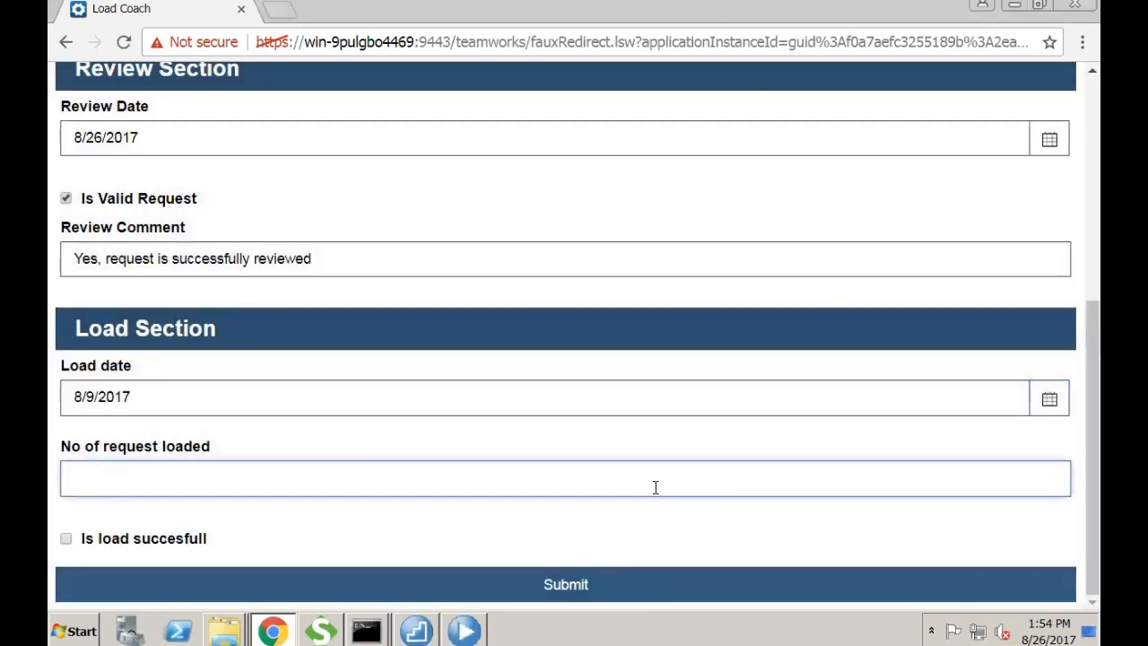
pyautogui.write('65')
# - Tick Is load succesfull, submit the Load Coach, and refresh the Inspector showing instance 258 Completed
pyautogui.click(181, 471)
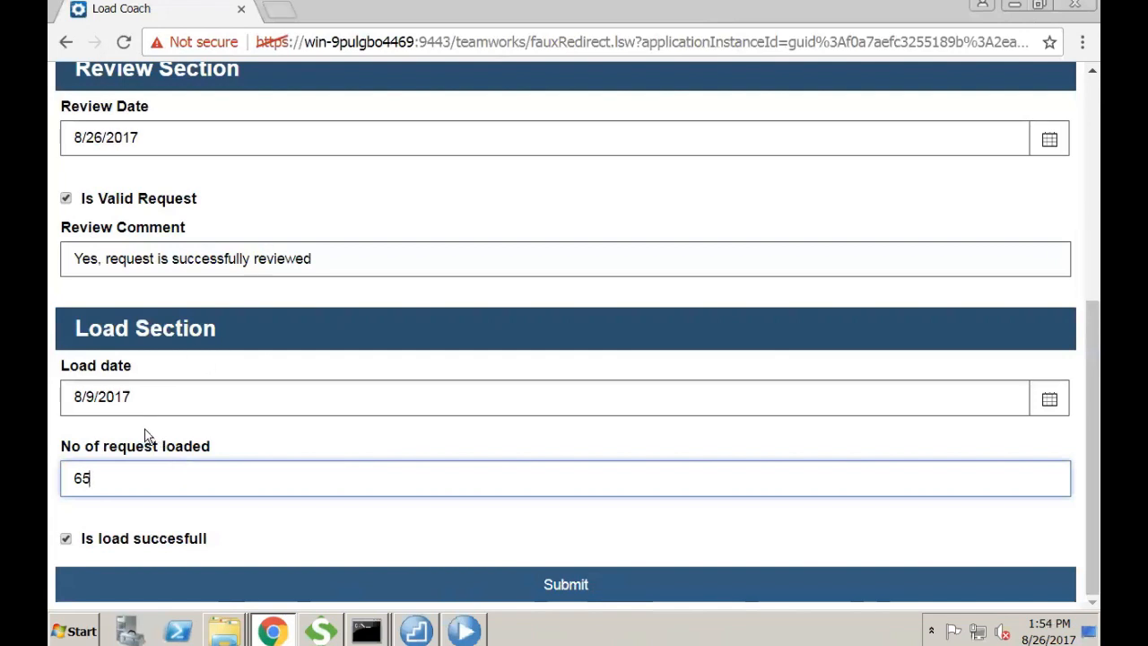
pyautogui.click(159, 398)
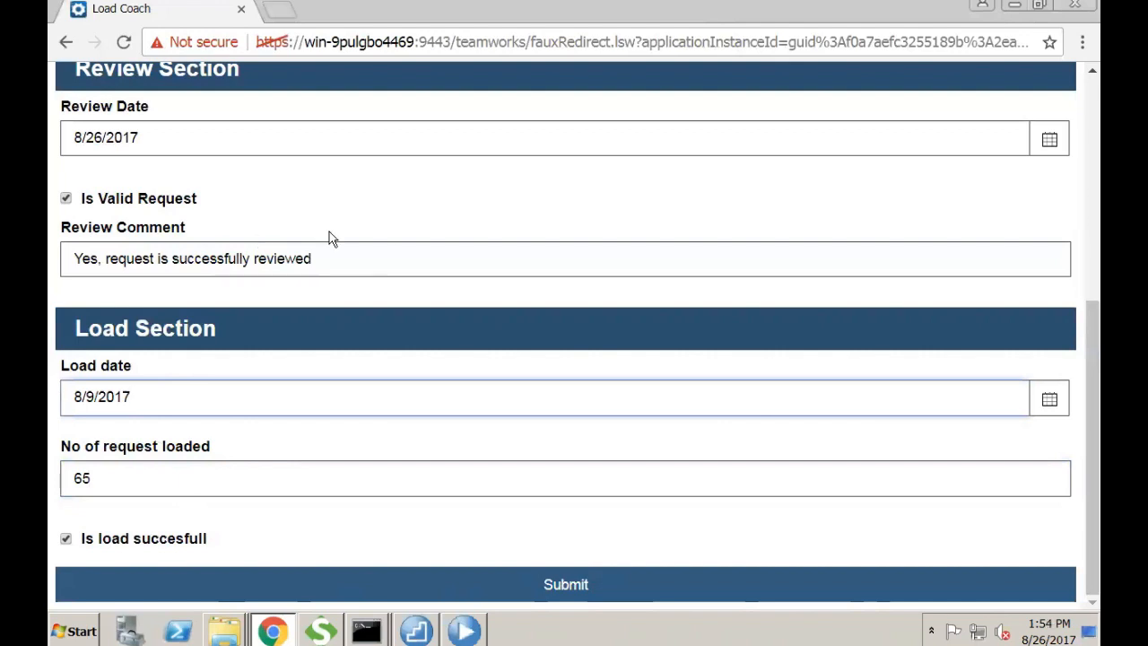
pyautogui.click(573, 583)
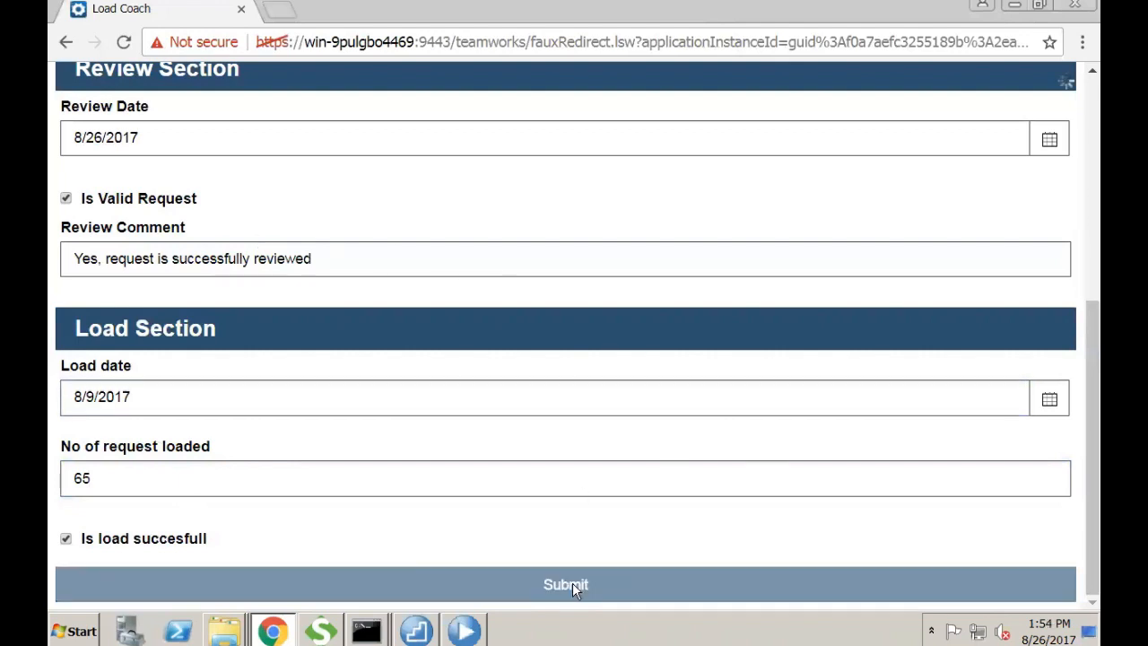
pyautogui.click(1074, 5)
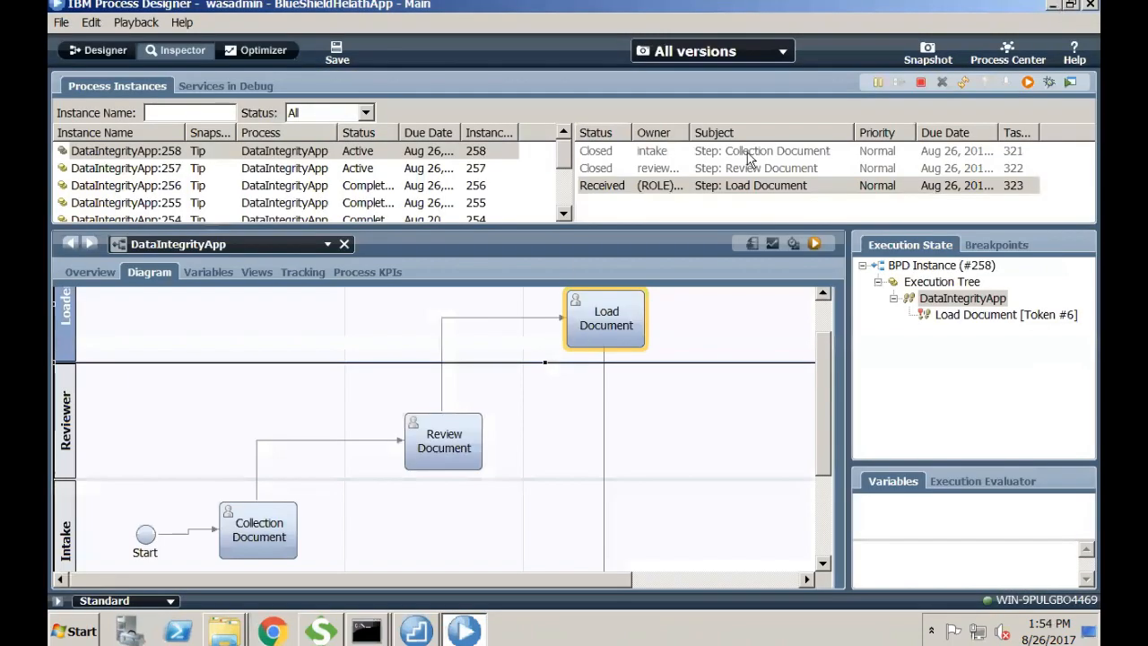
pyautogui.click(962, 82)
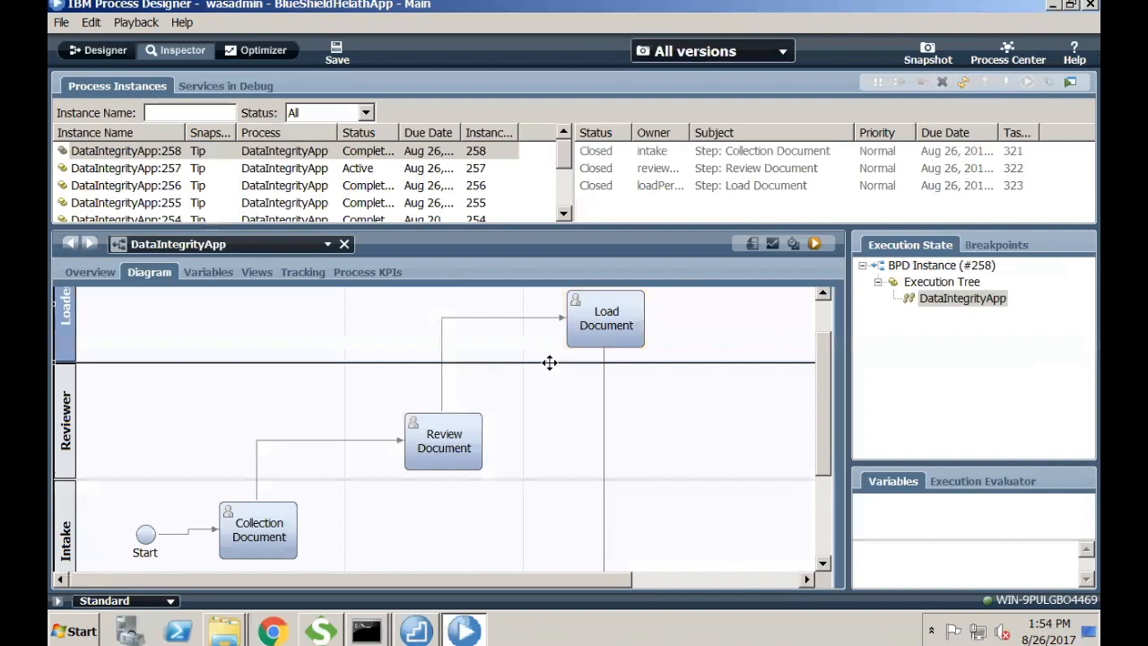